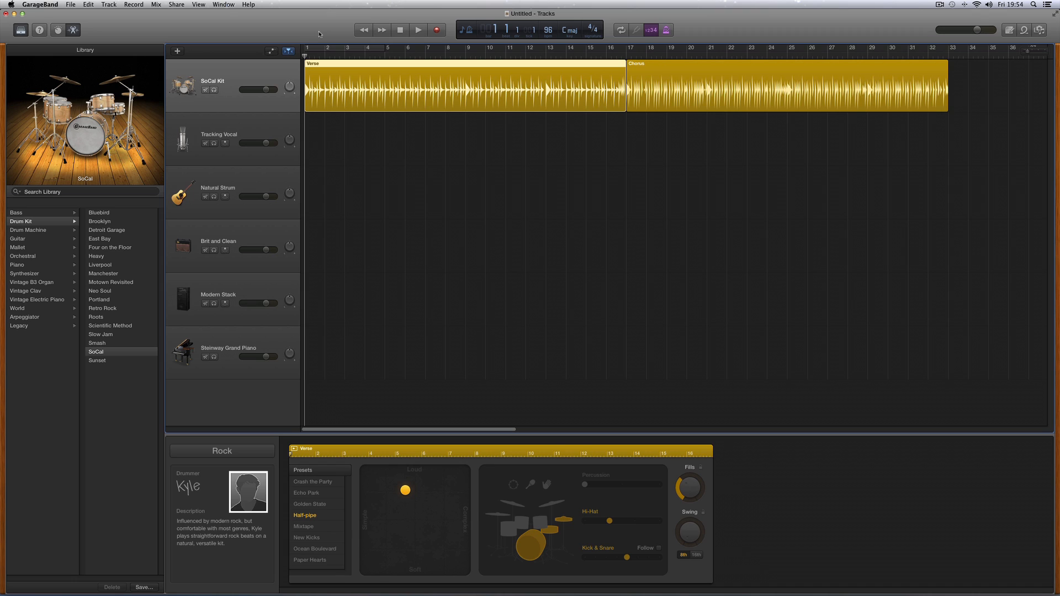
- Raise the system volume and close the current songwriting project
key(XF86AudioRaiseVolume)
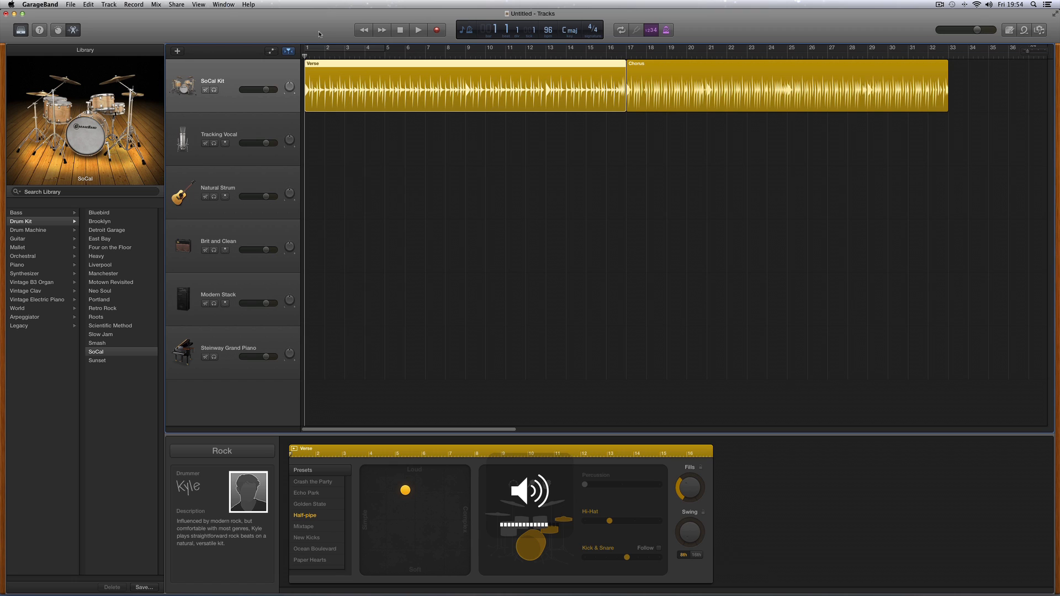
key(XF86AudioRaiseVolume)
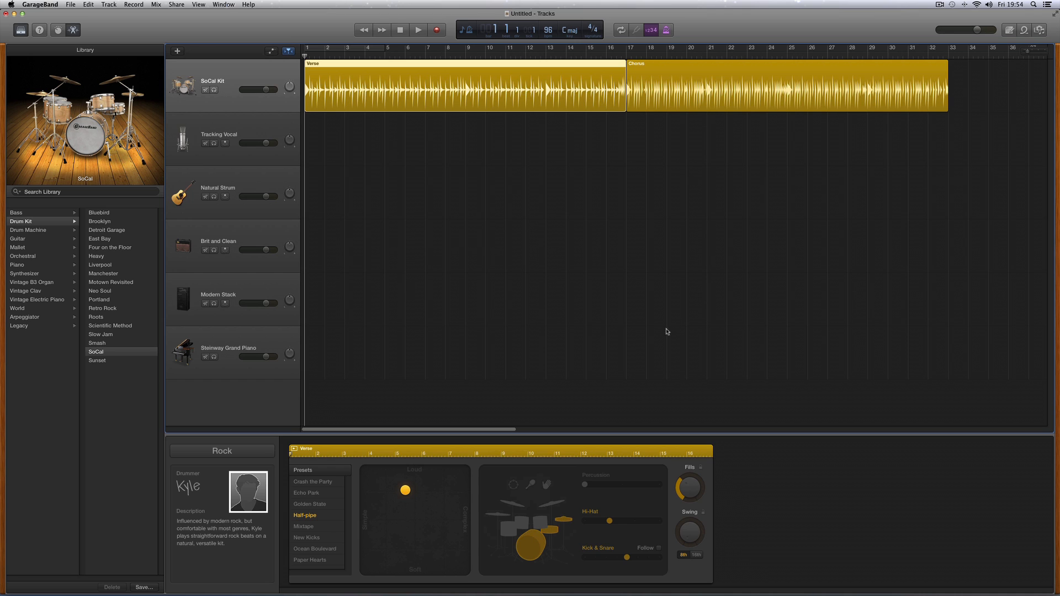
click(167, 25)
click(71, 4)
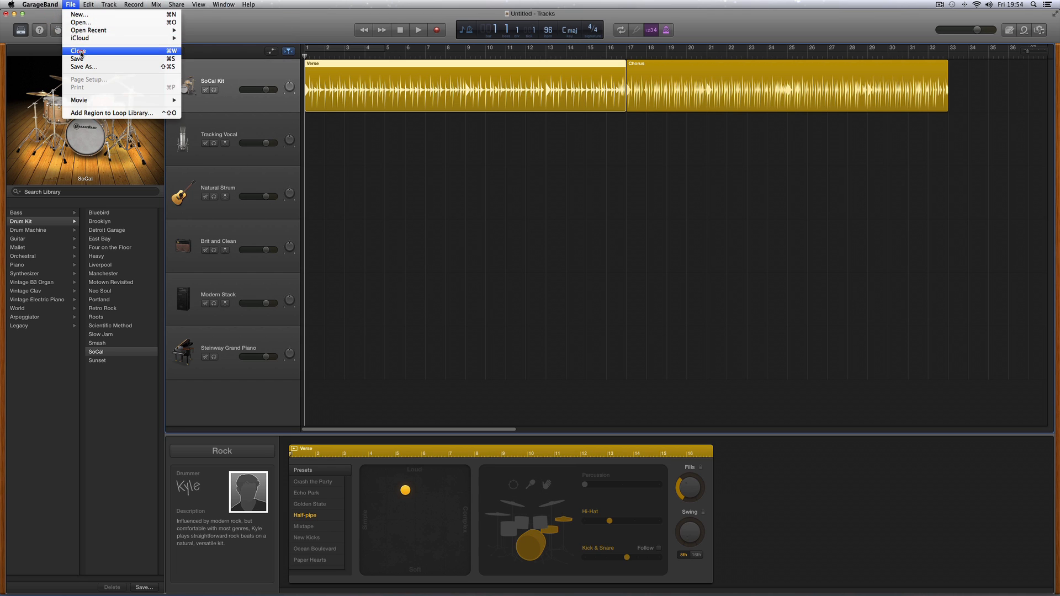
click(78, 53)
- Create an empty project with an audio track for recording from a microphone on Input 1
click(507, 192)
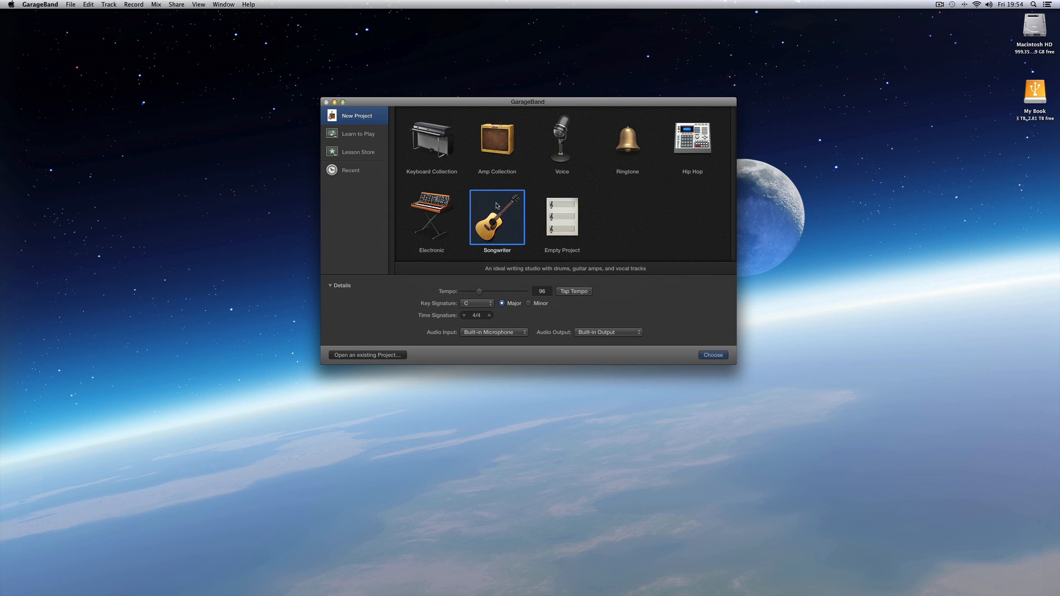
click(553, 217)
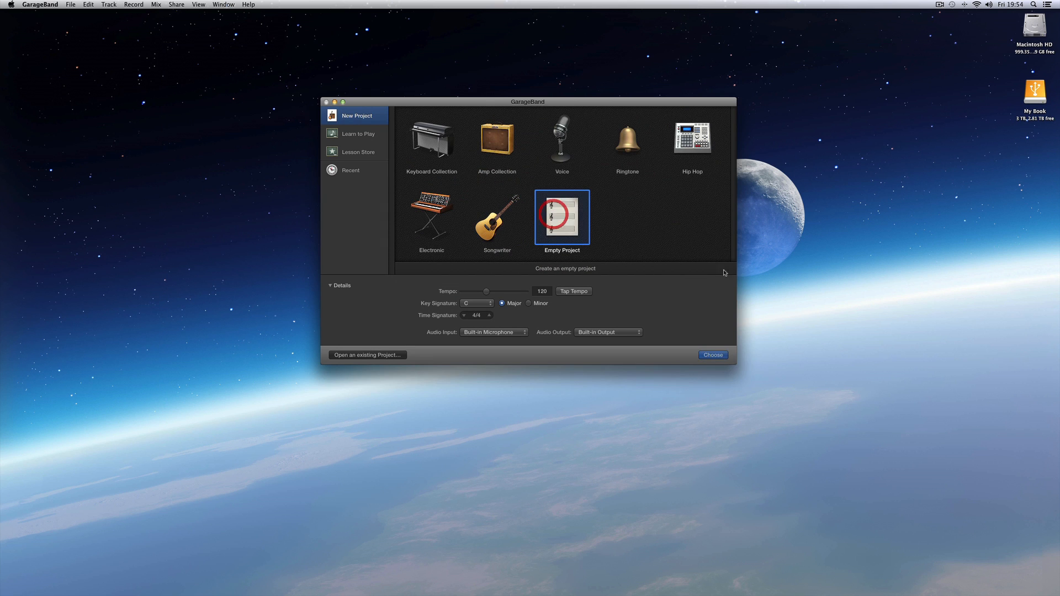
click(702, 355)
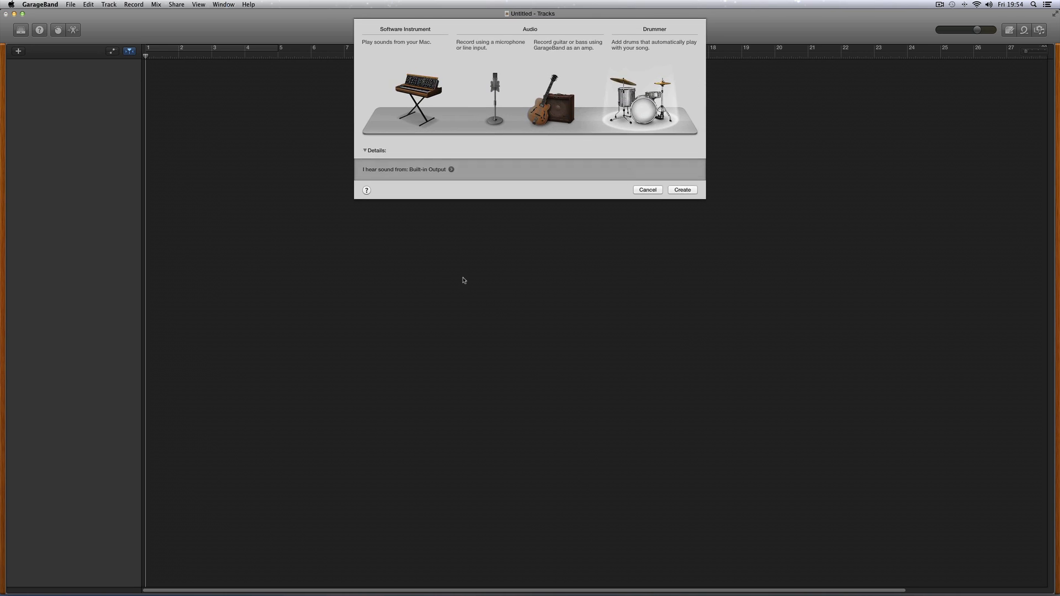
click(491, 88)
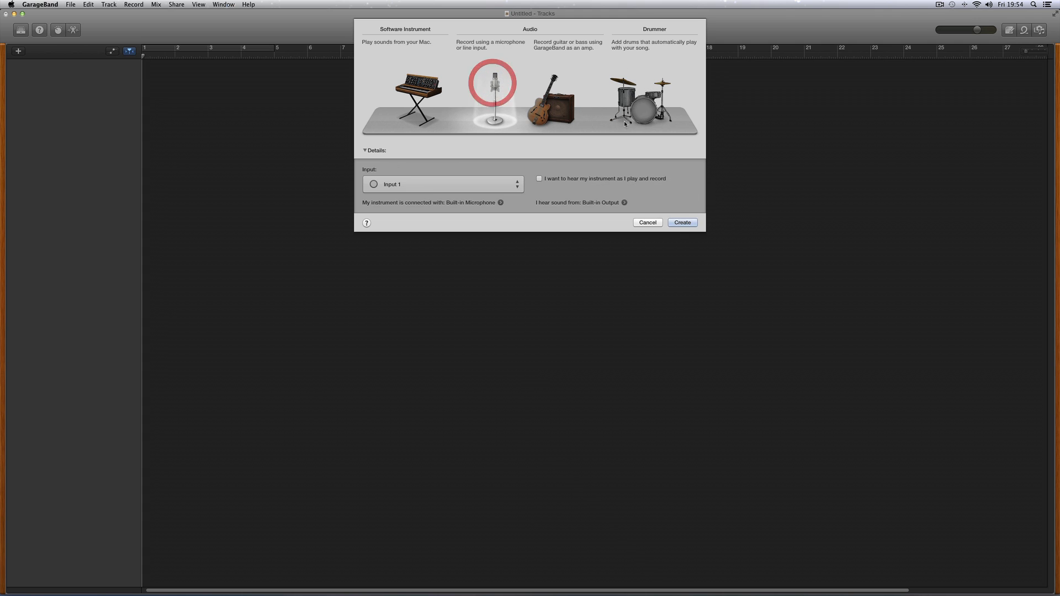
click(682, 223)
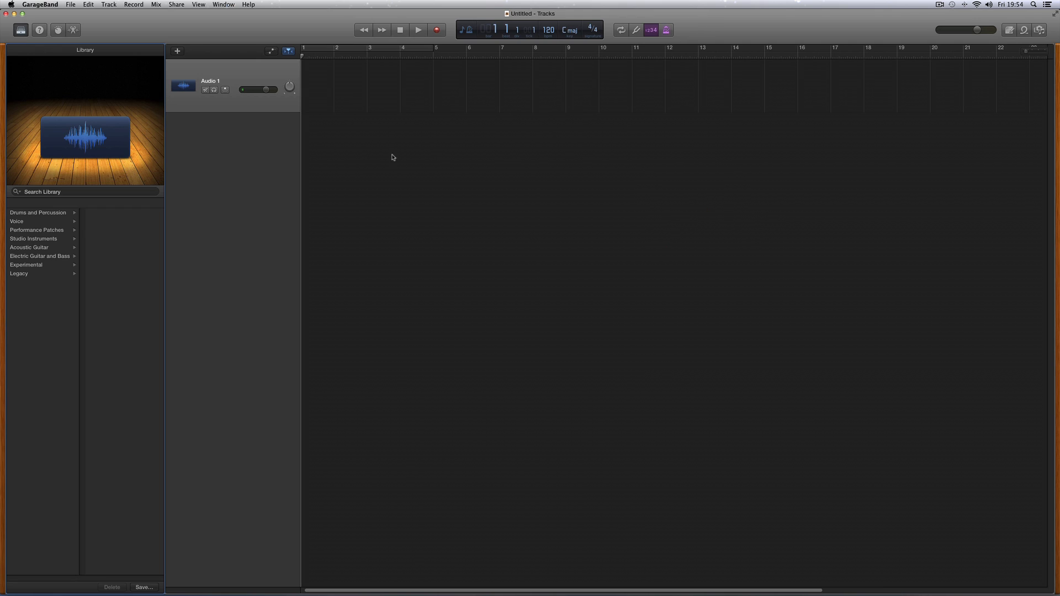
click(303, 56)
drag(304, 55, 304, 56)
click(249, 76)
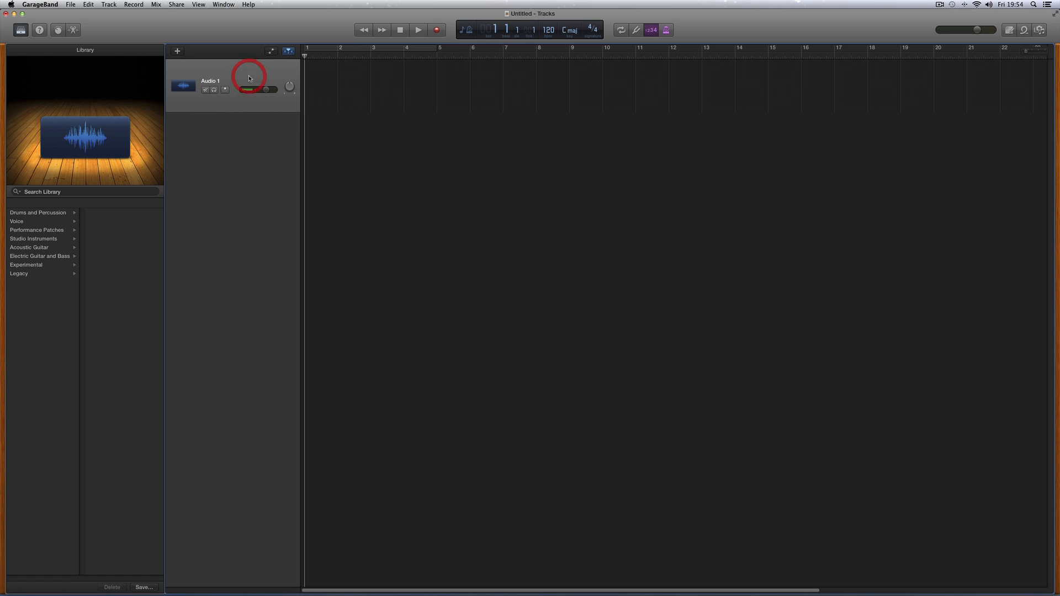
click(22, 32)
click(22, 33)
- Try lowering the Audio 1 track's volume and reset it to its default level
click(253, 78)
drag(266, 89, 255, 89)
drag(218, 91, 233, 91)
alt+click(255, 91)
- Record a take about three bars long on Audio 1 from the start of the project and play it back
click(437, 31)
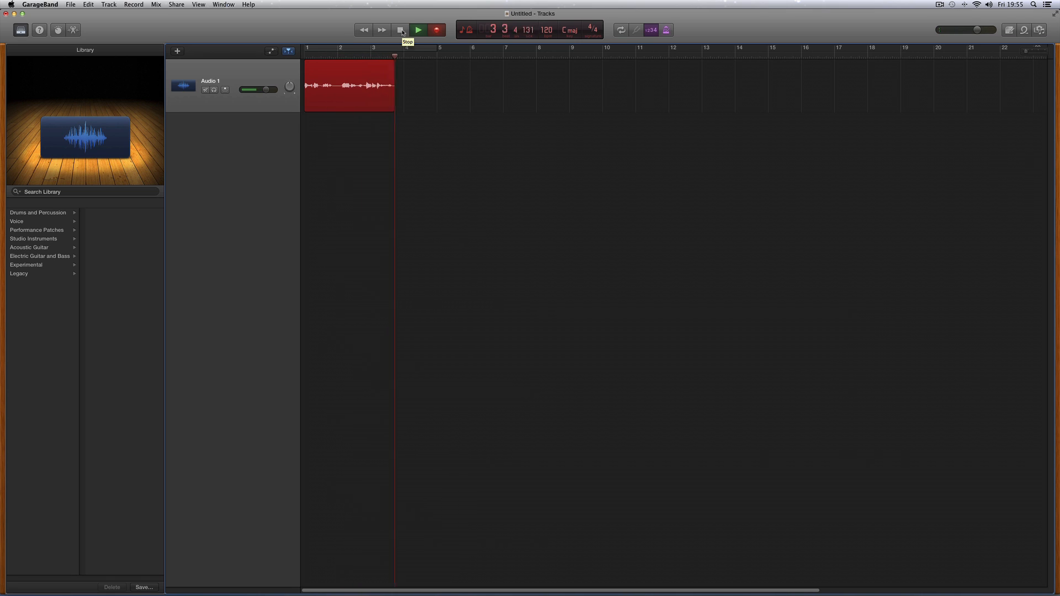
click(401, 31)
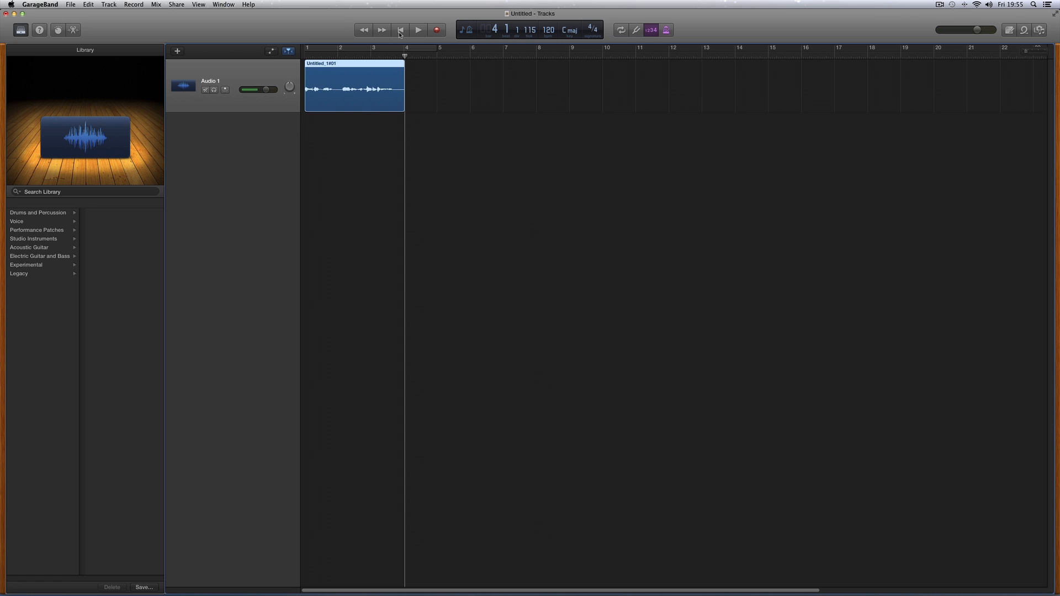
click(401, 33)
key(space)
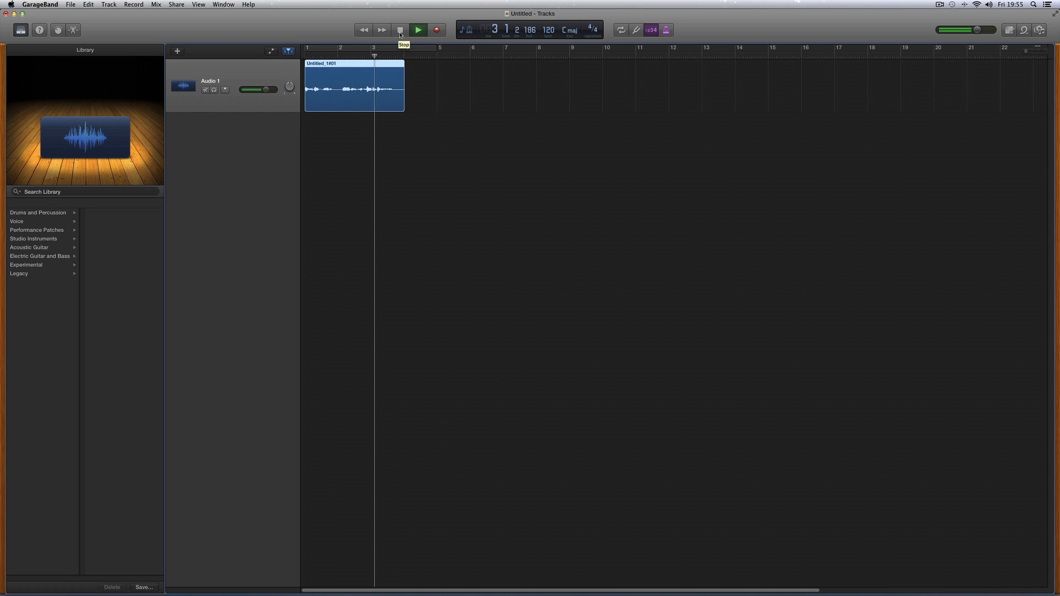
click(401, 31)
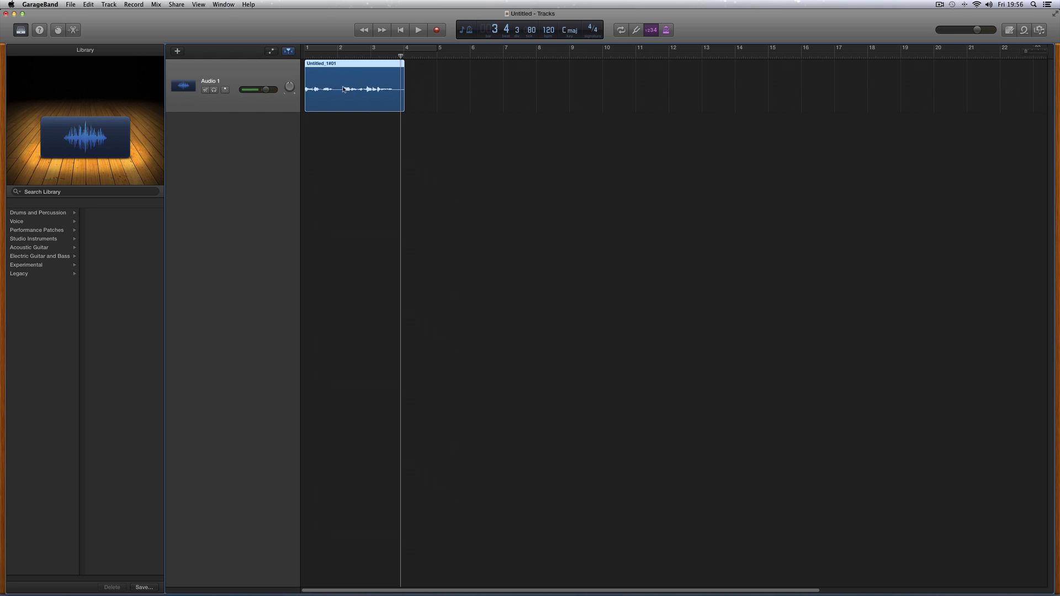
- Delete the recorded region from Audio 1 and return the playhead to the start of the project
click(415, 78)
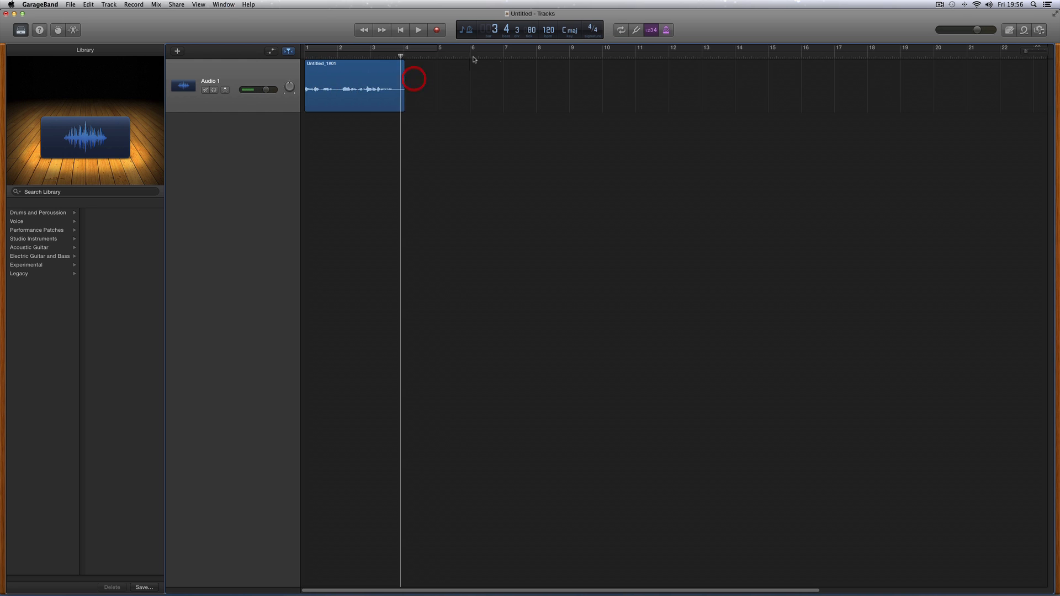
click(367, 74)
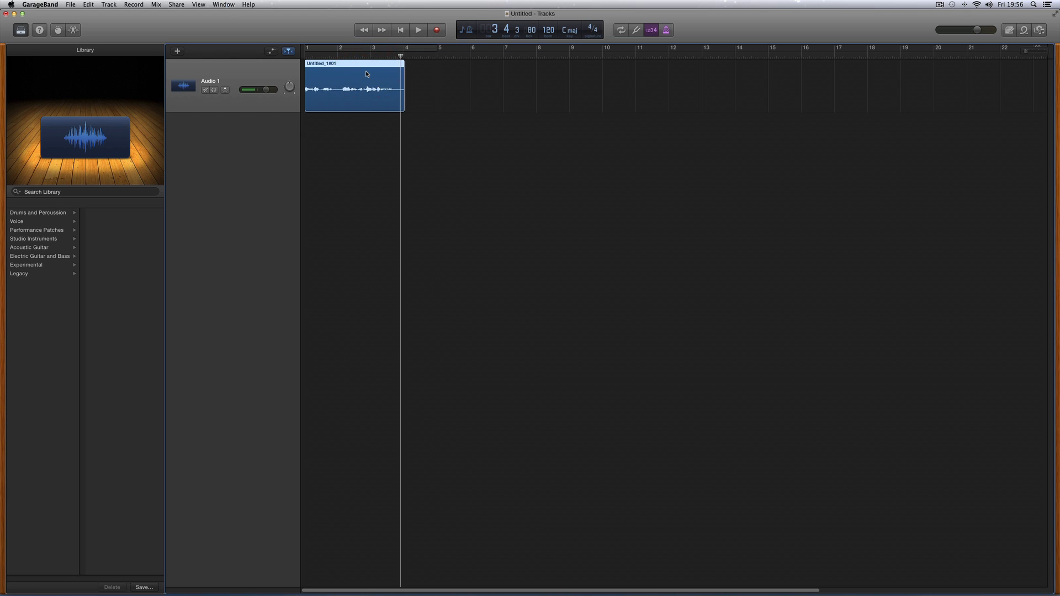
key(Delete)
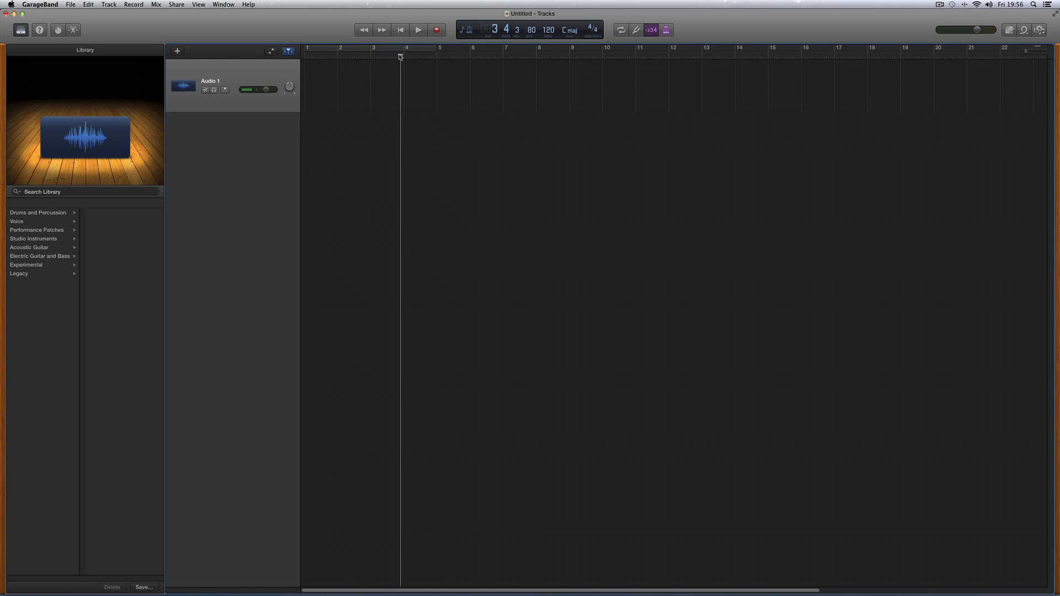
drag(401, 56, 506, 75)
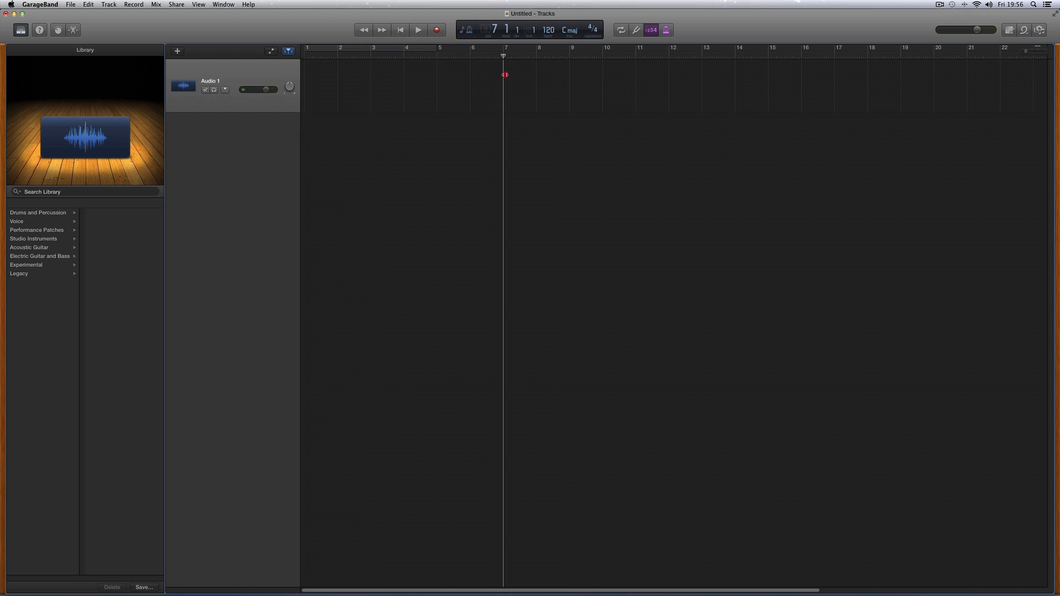
click(400, 32)
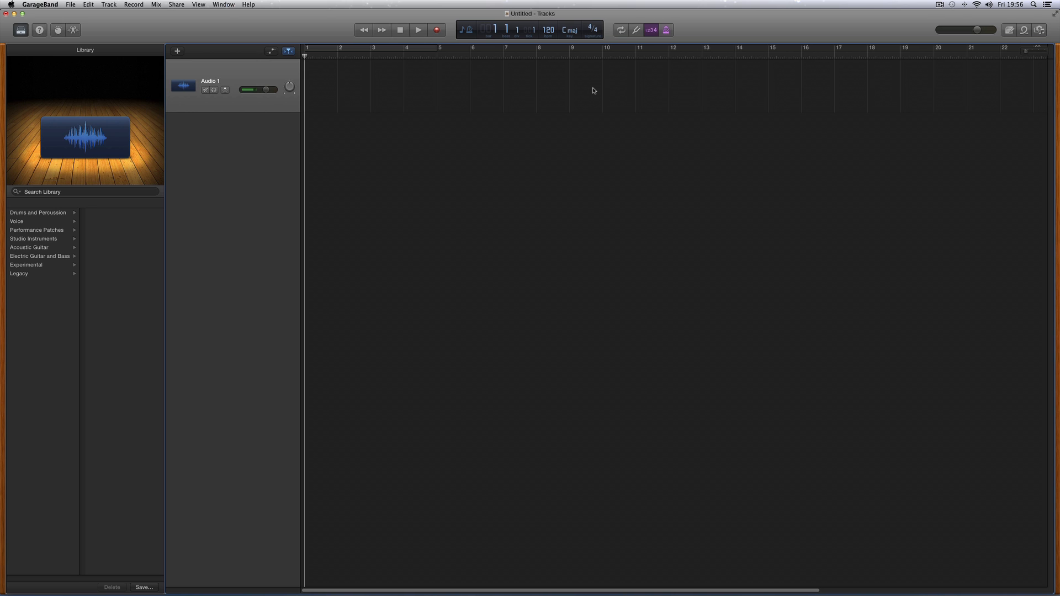
- Turn on the metronome, play the project to hear its beat, and return the playhead to the start
click(550, 34)
click(551, 33)
click(666, 29)
click(549, 33)
click(419, 30)
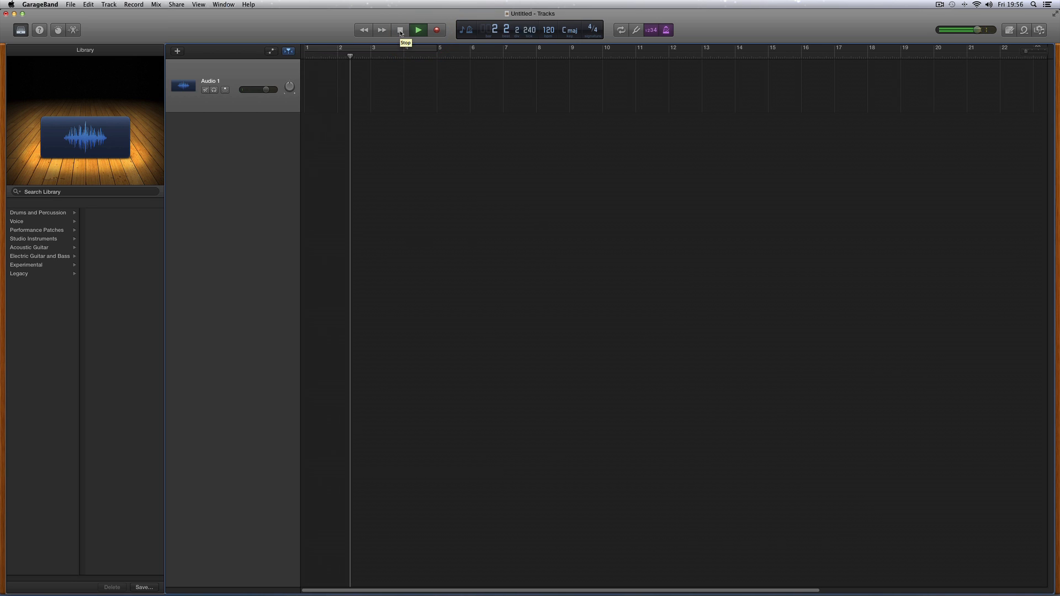
click(401, 30)
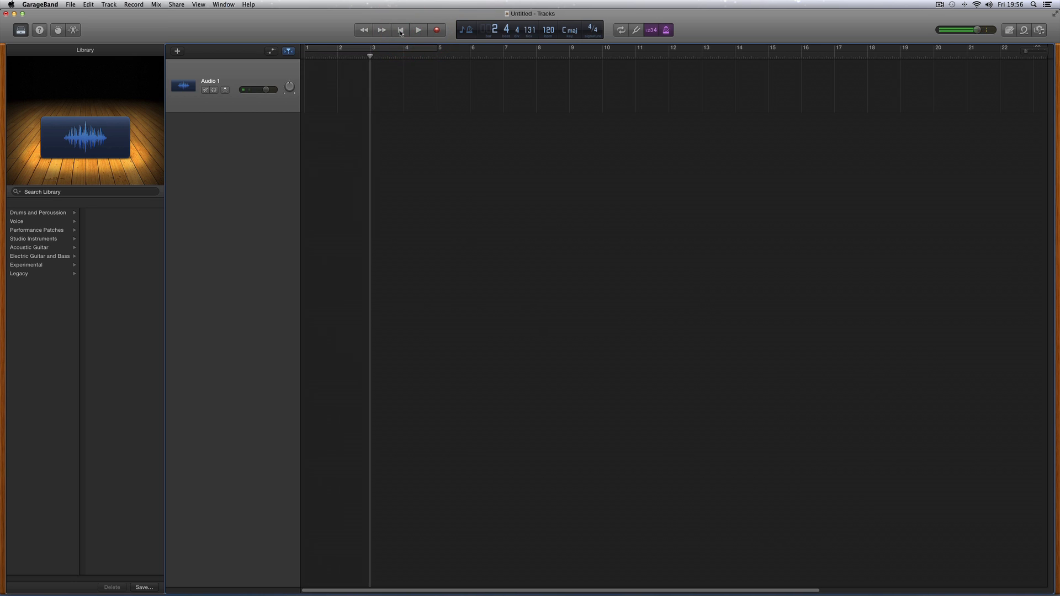
click(400, 30)
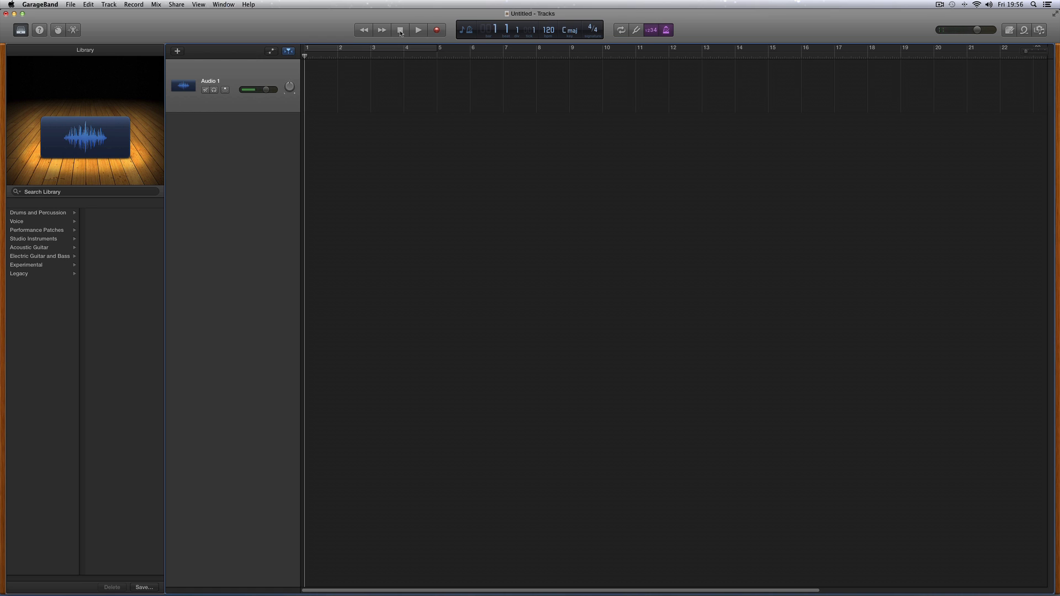
- Raise the master volume slightly and play the metronome for about half a bar
drag(978, 32, 984, 32)
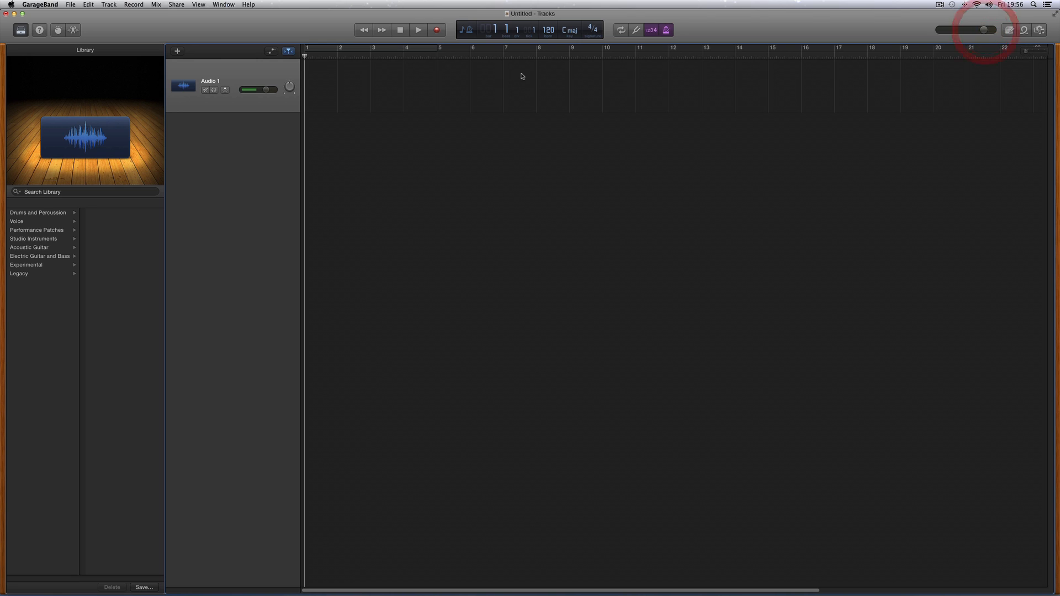
click(418, 31)
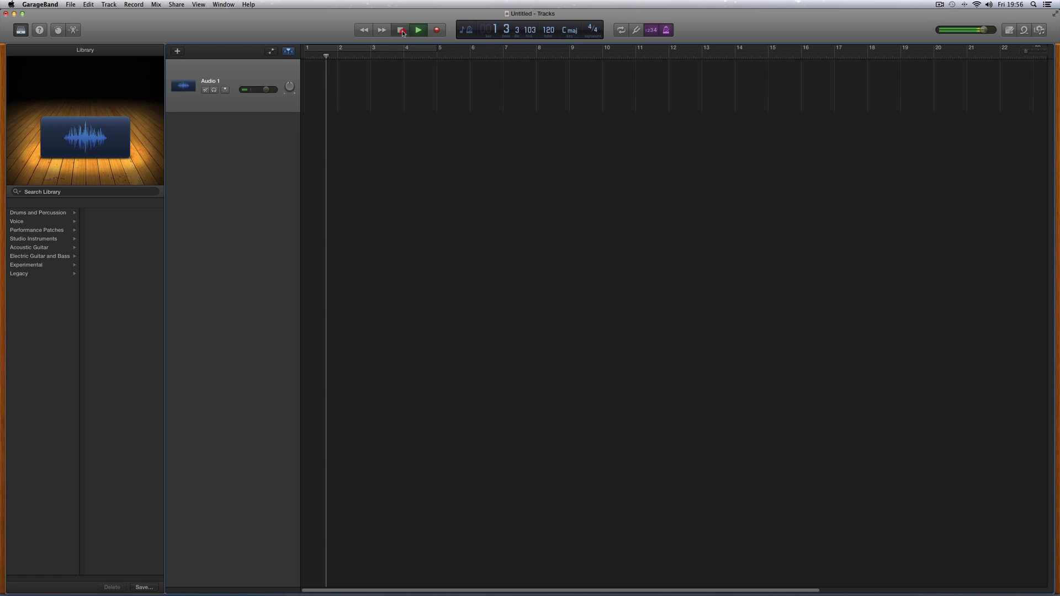
click(401, 30)
- Try project tempos of 103 and 135, playing the metronome briefly at each
drag(557, 34, 553, 45)
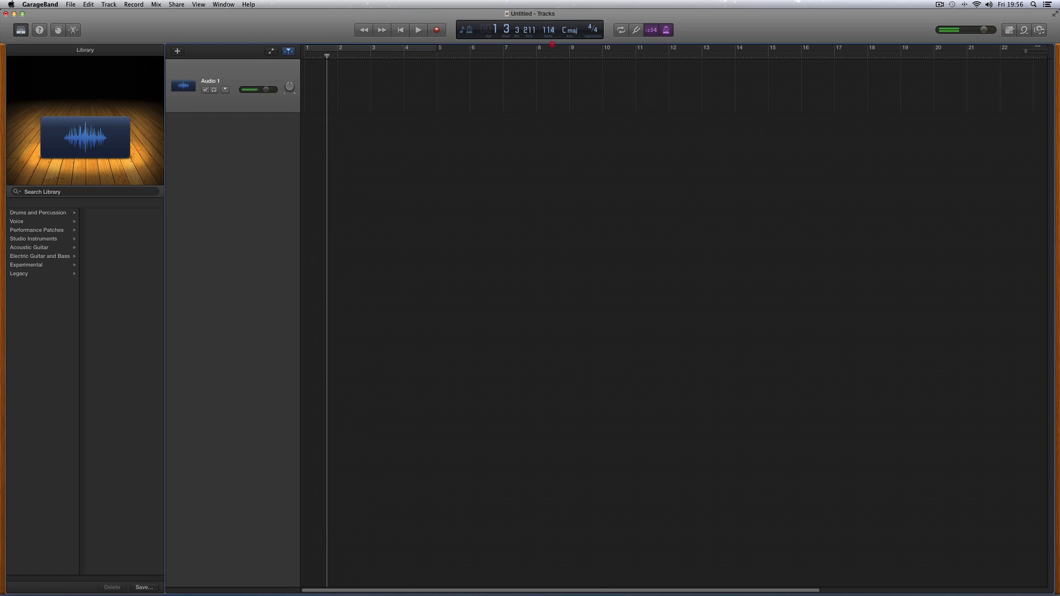
click(418, 30)
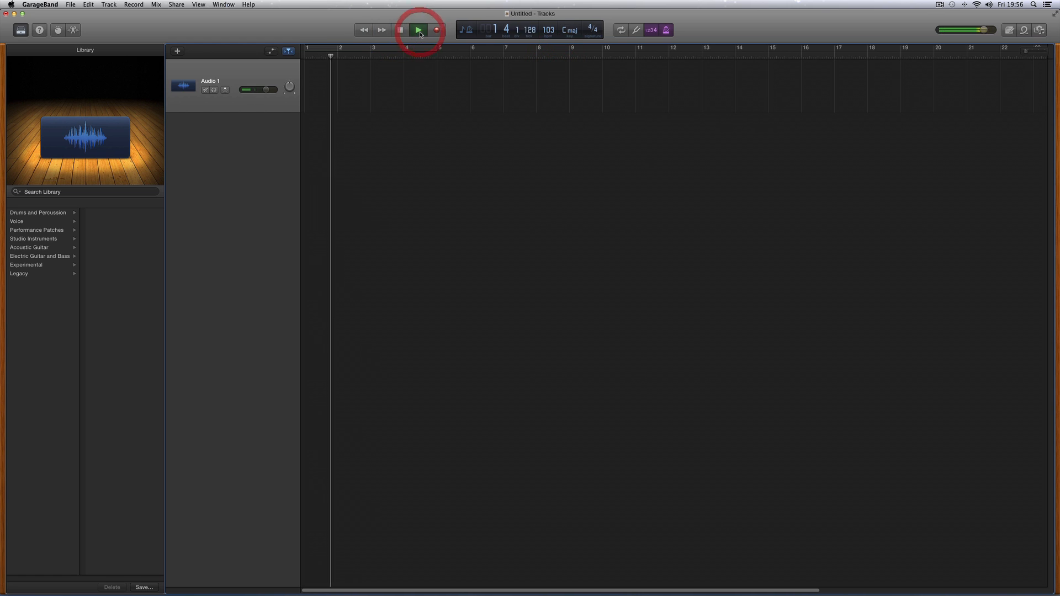
click(403, 30)
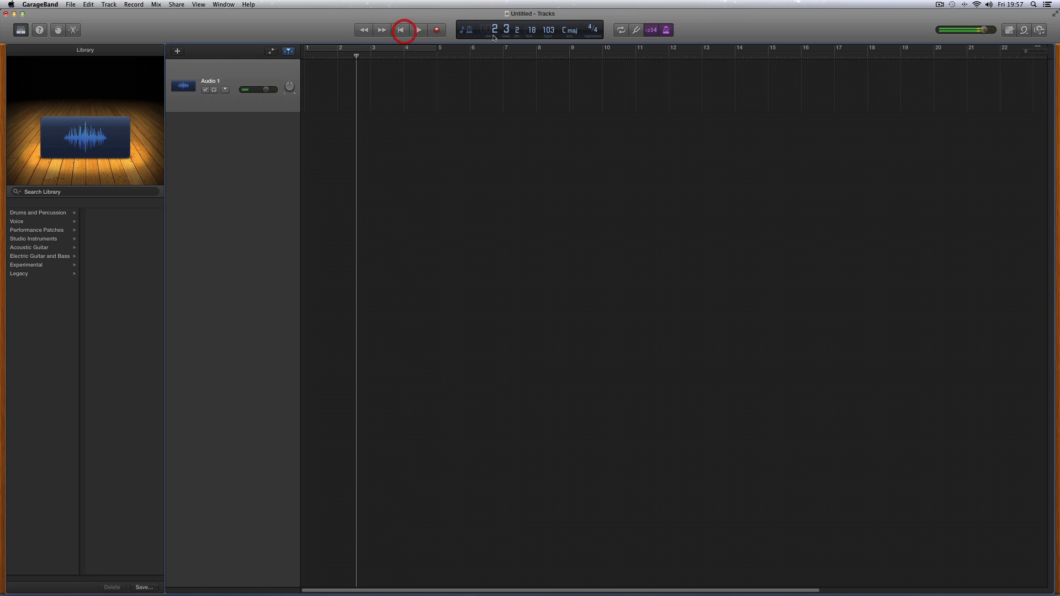
drag(554, 33, 557, 9)
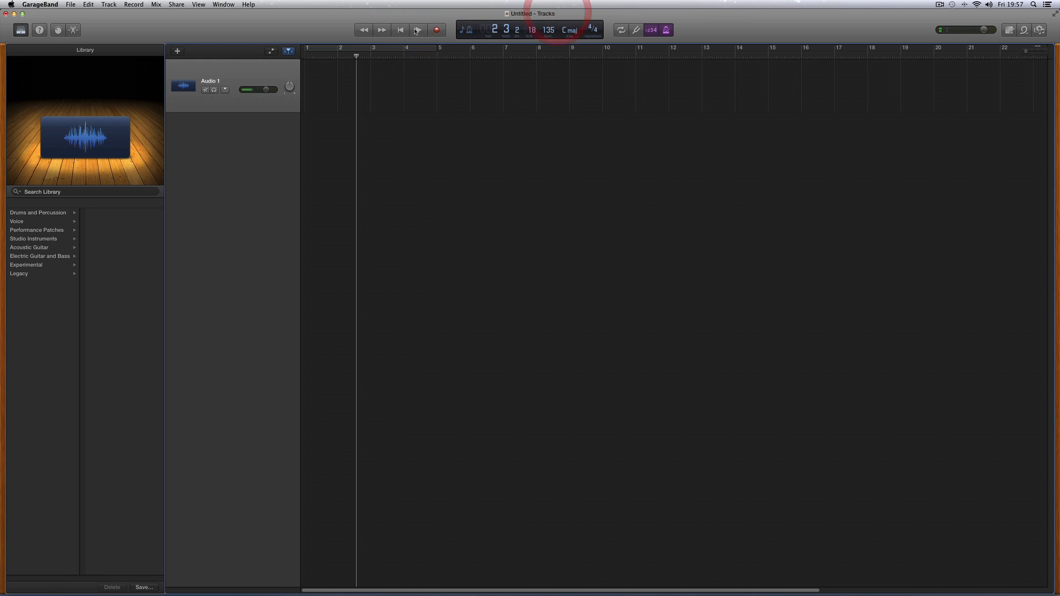
click(418, 29)
click(402, 31)
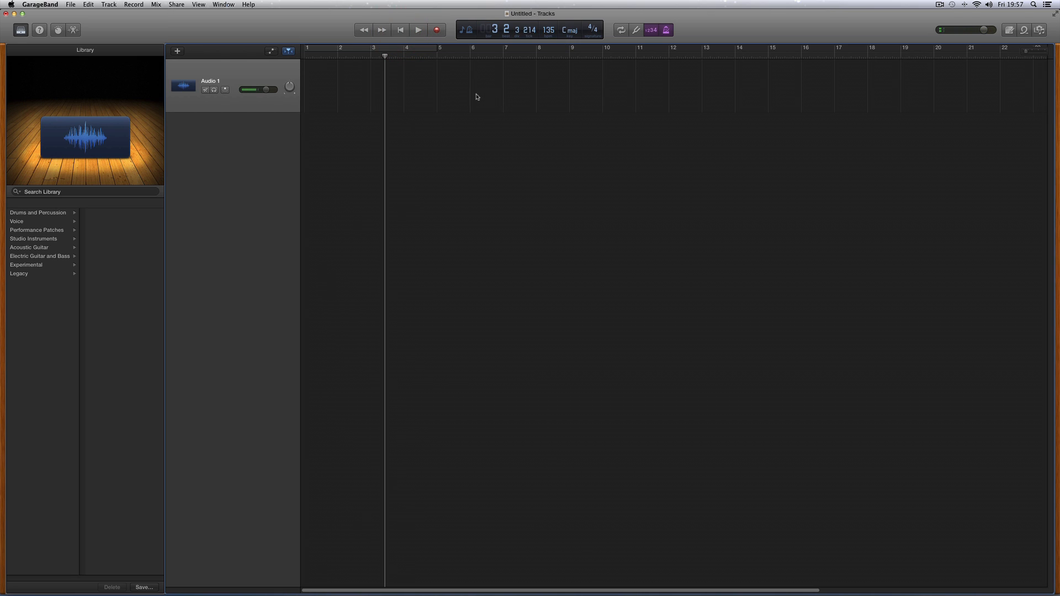
- Set the project tempo to 120, play the metronome from the start, and return the playhead to the beginning
click(553, 32)
click(400, 30)
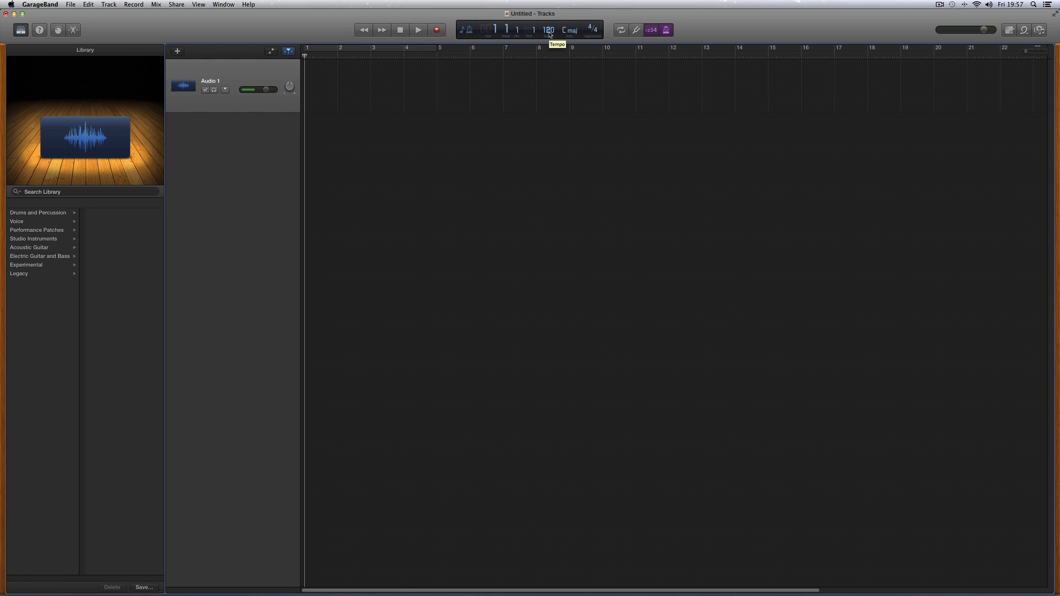
click(419, 31)
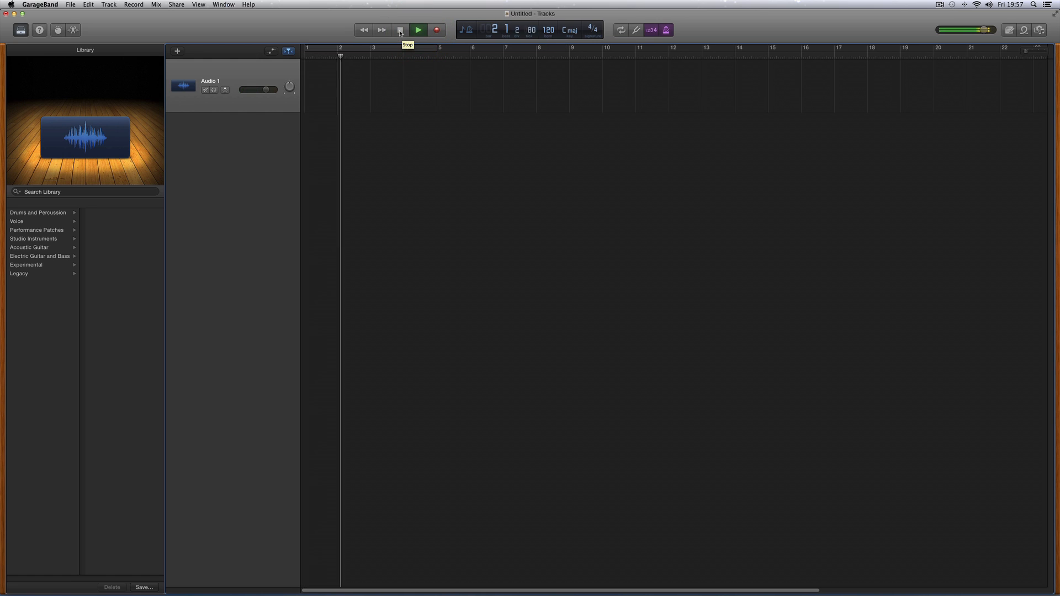
click(400, 32)
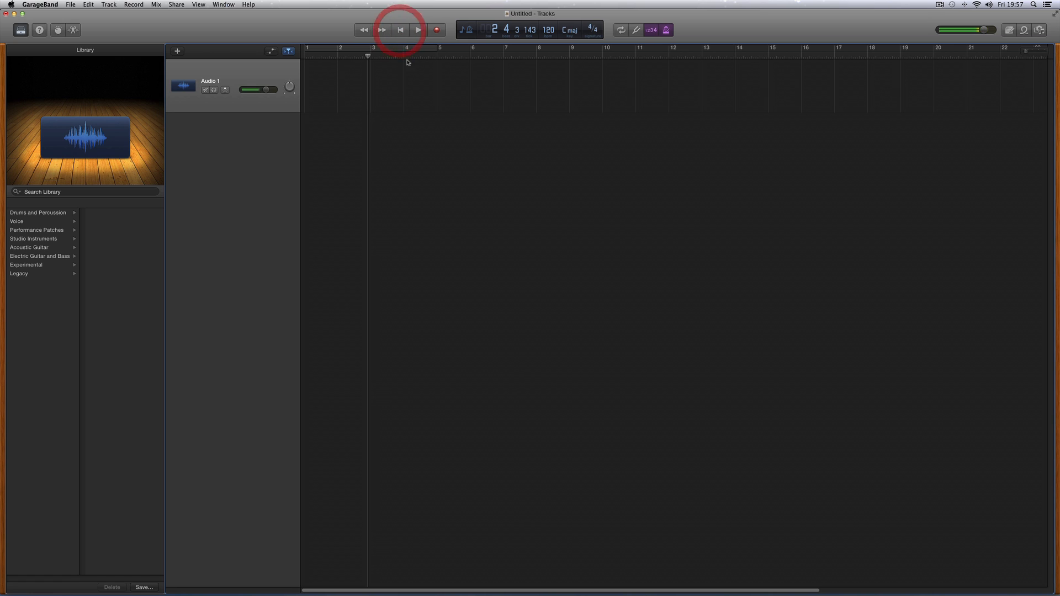
click(401, 31)
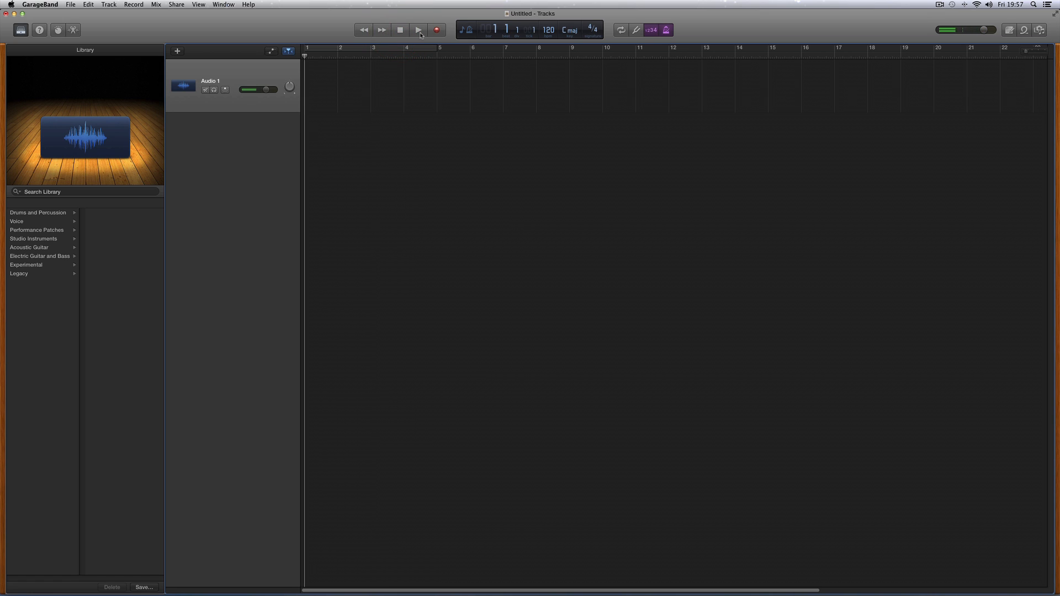
- Play the metronome for about five bars, stop playback, and return the playhead to the start
click(419, 31)
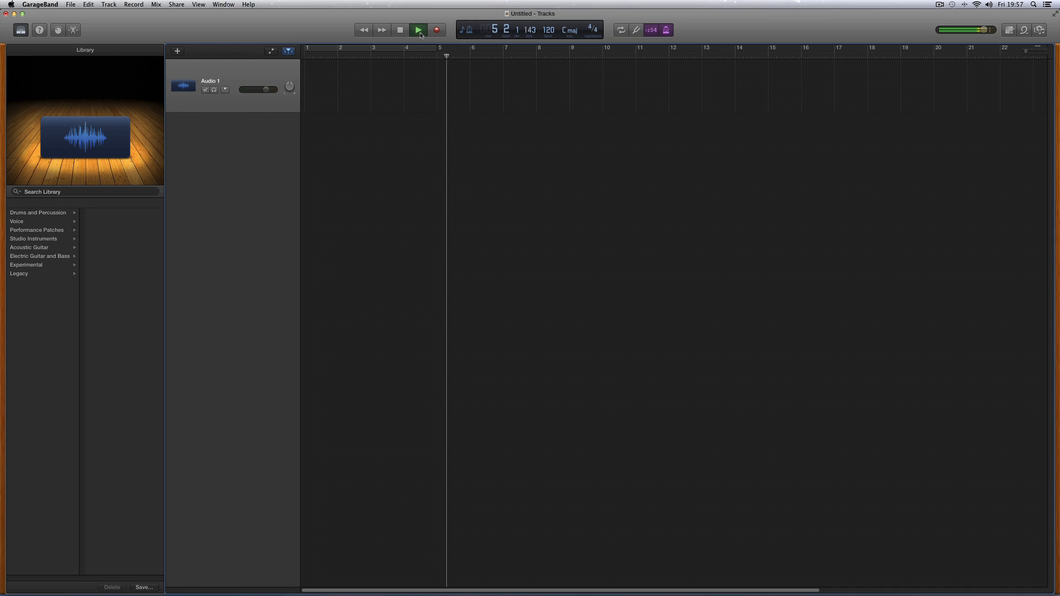
click(420, 33)
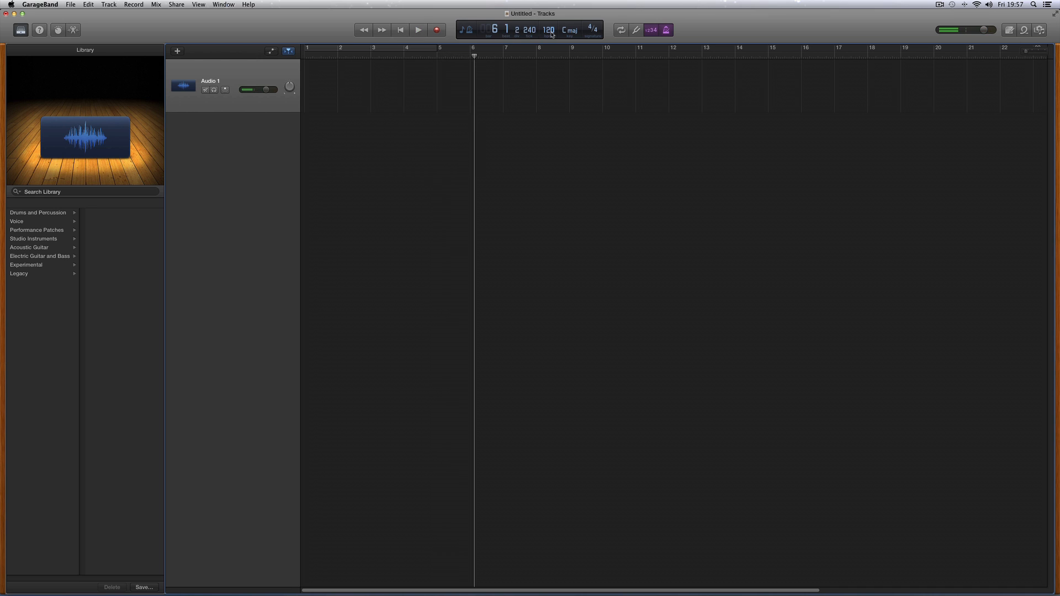
click(401, 30)
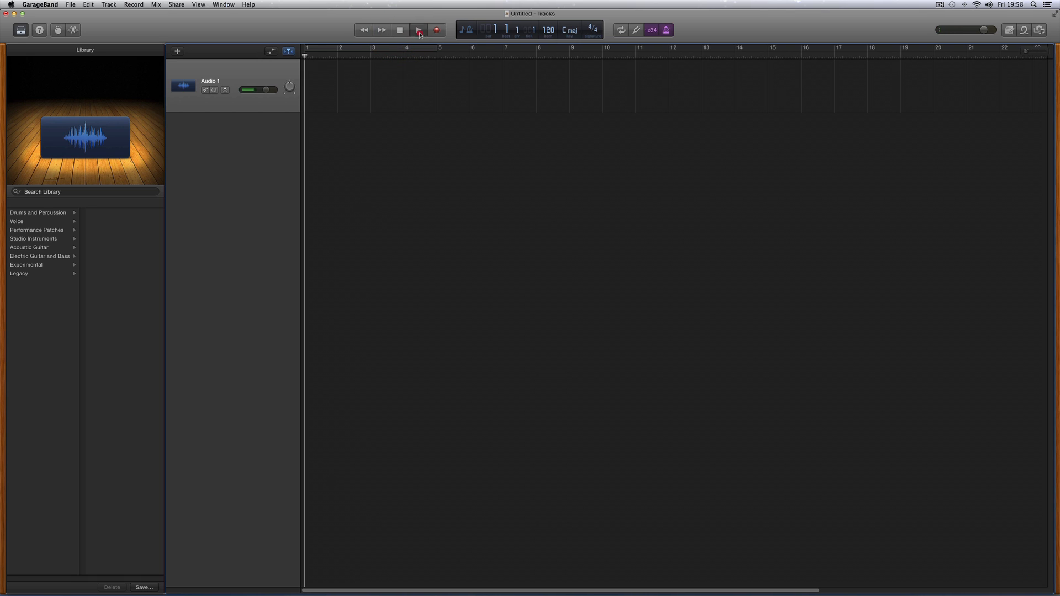
- Play the metronome for about five bars, stop playback, and lower the master volume slightly
click(419, 32)
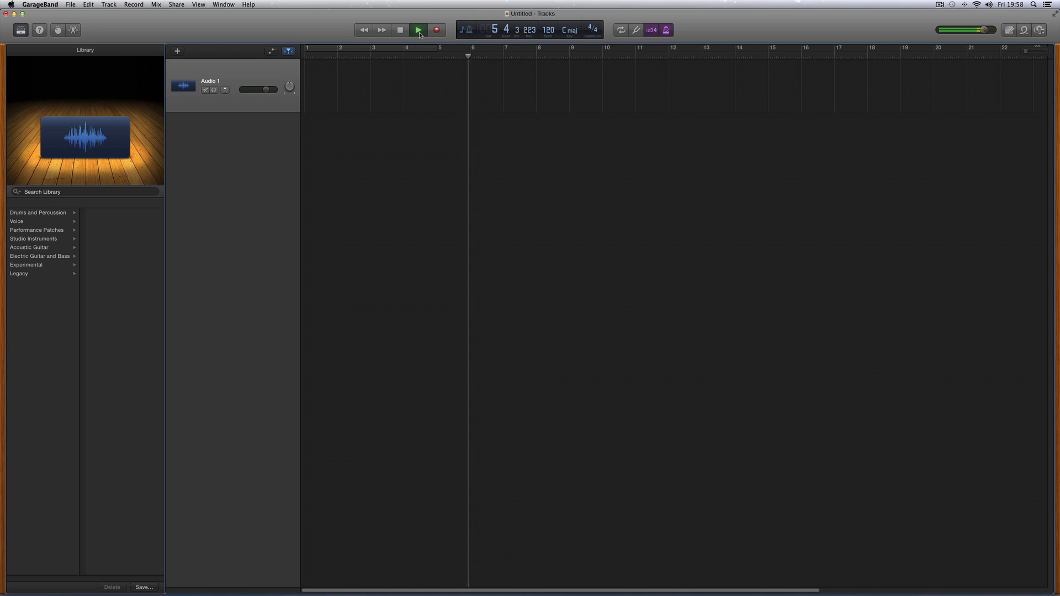
click(419, 32)
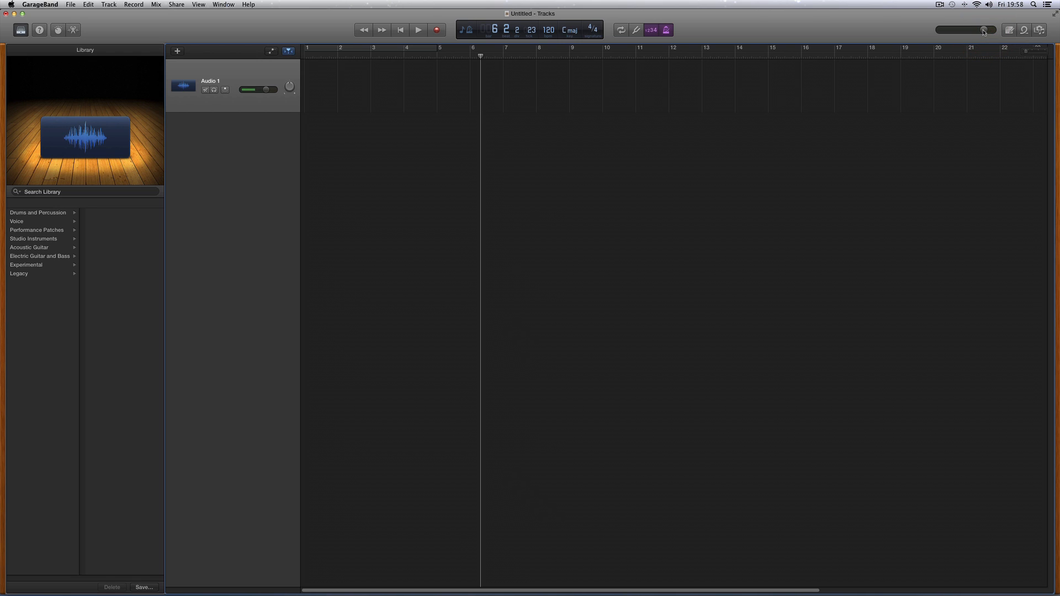
drag(984, 31, 978, 30)
- Add a new Drummer track to the project below the audio track
click(550, 33)
click(191, 76)
click(181, 53)
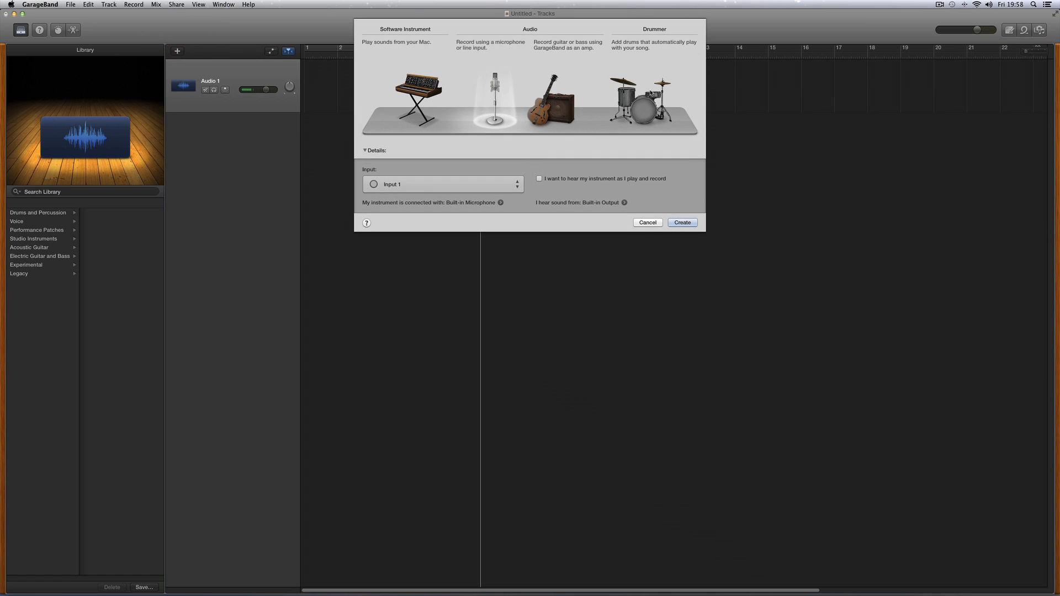
click(650, 90)
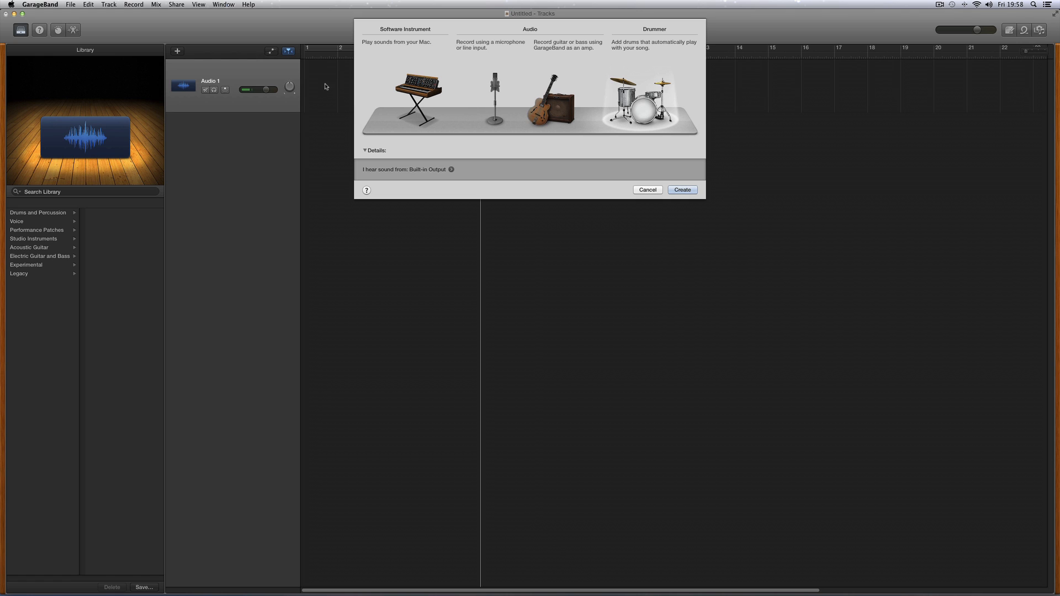
click(688, 193)
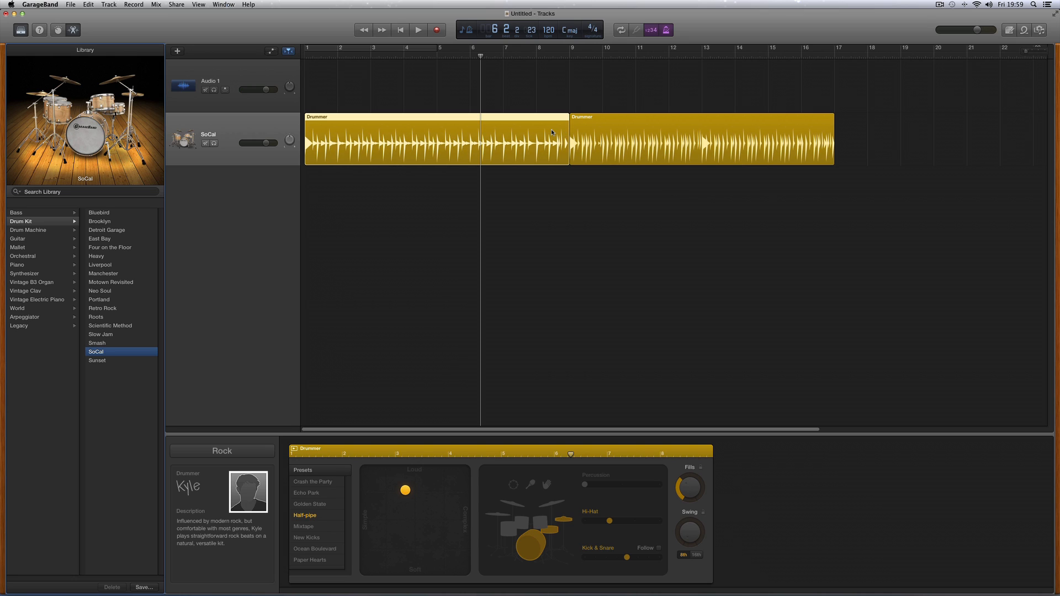
- Hide the Drummer editor and show it again
click(475, 487)
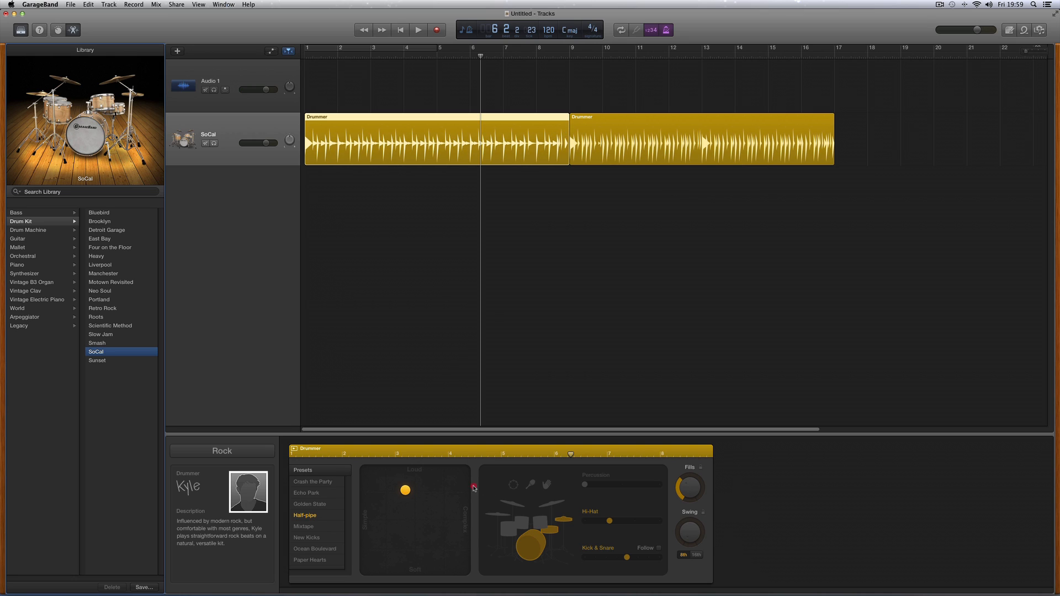
click(73, 30)
click(73, 30)
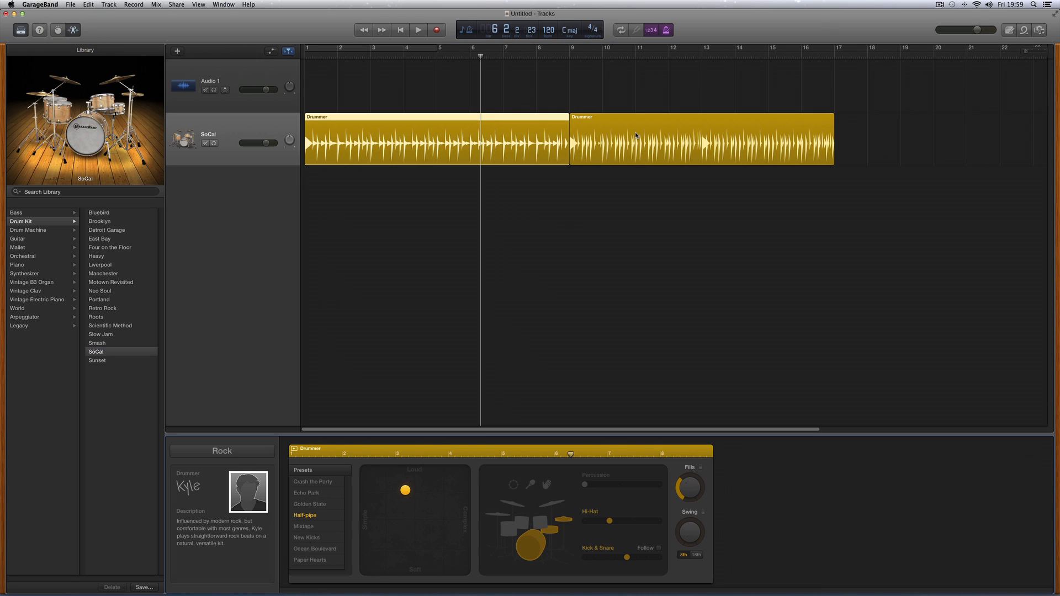
- Delete the second Drummer region, which starts at bar 9 on the SoCal track
click(466, 128)
click(608, 125)
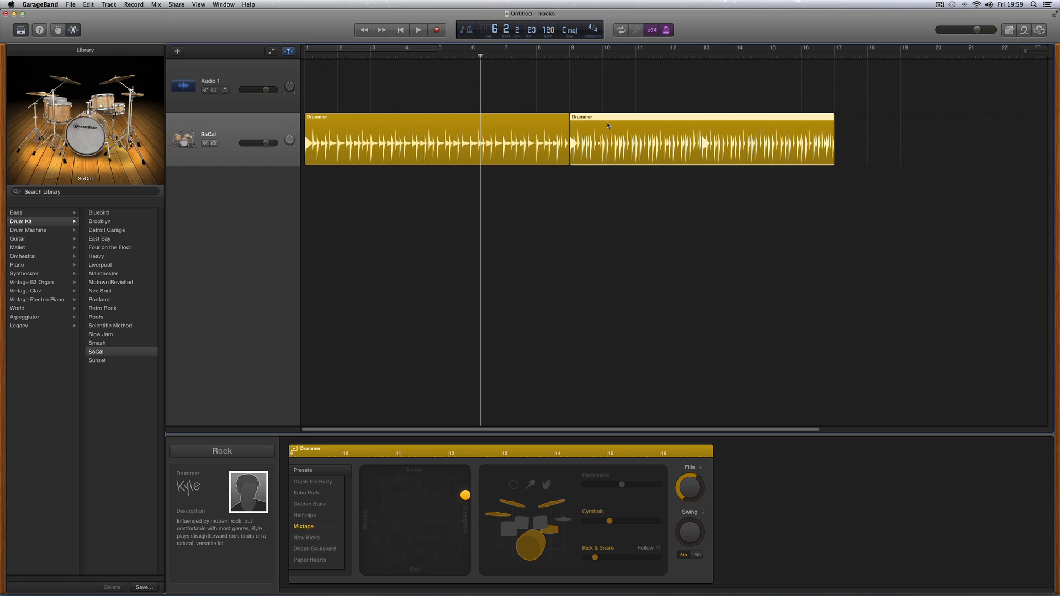
click(670, 138)
click(692, 138)
key(Delete)
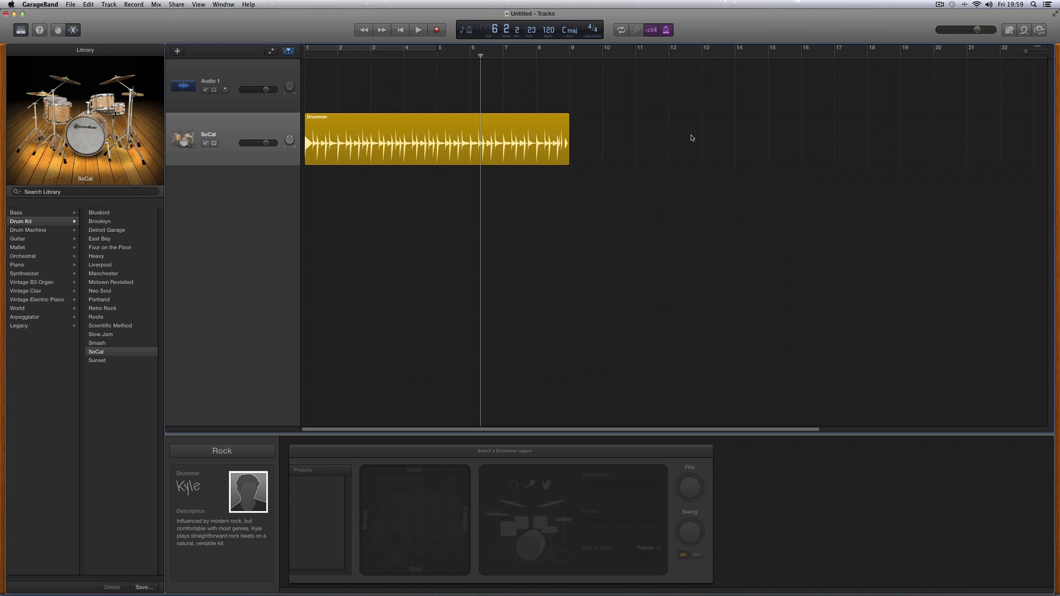
- Select the remaining Drummer region and browse the available drummers in the Rock, Alternative, Songwriter and R&B genres
click(448, 133)
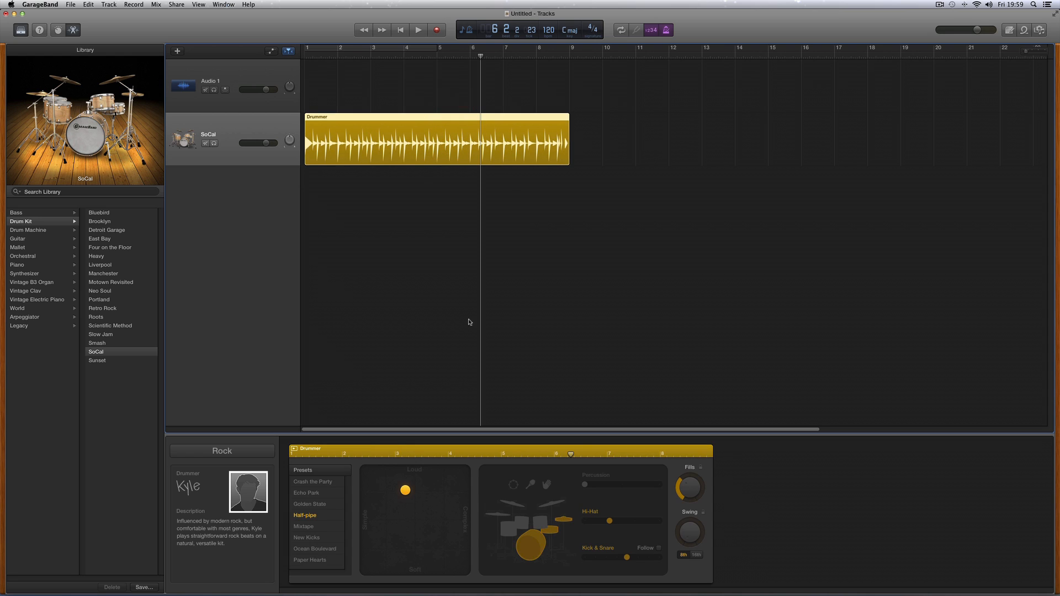
mouse_move(236, 493)
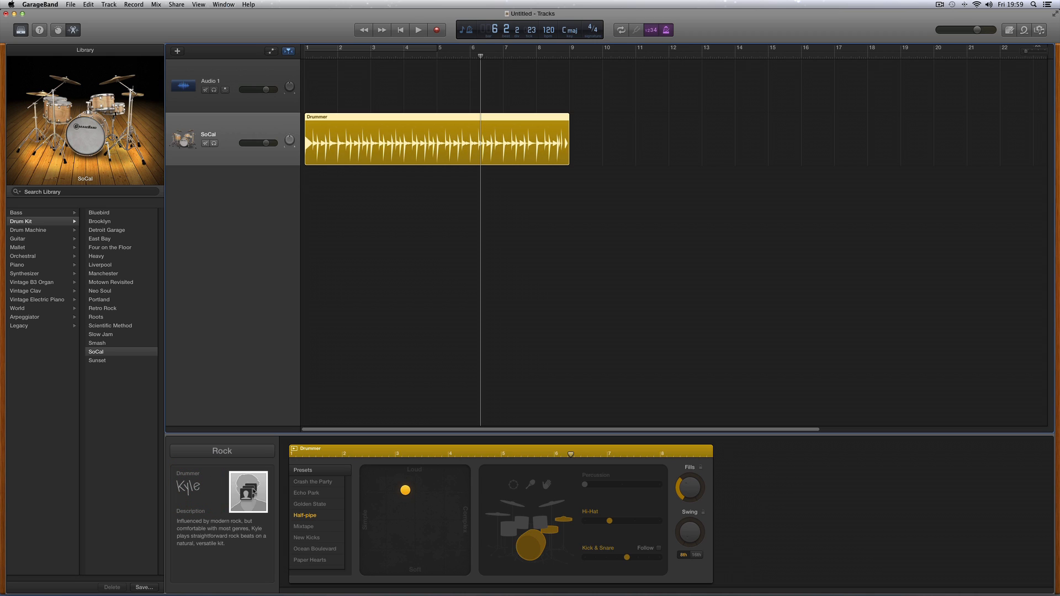
click(251, 493)
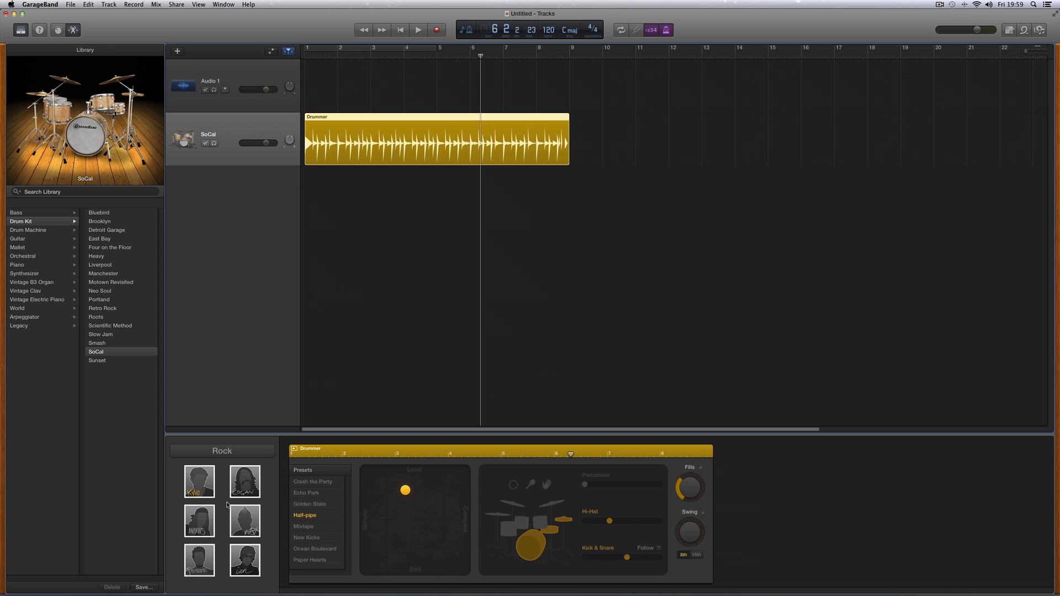
click(230, 457)
click(232, 451)
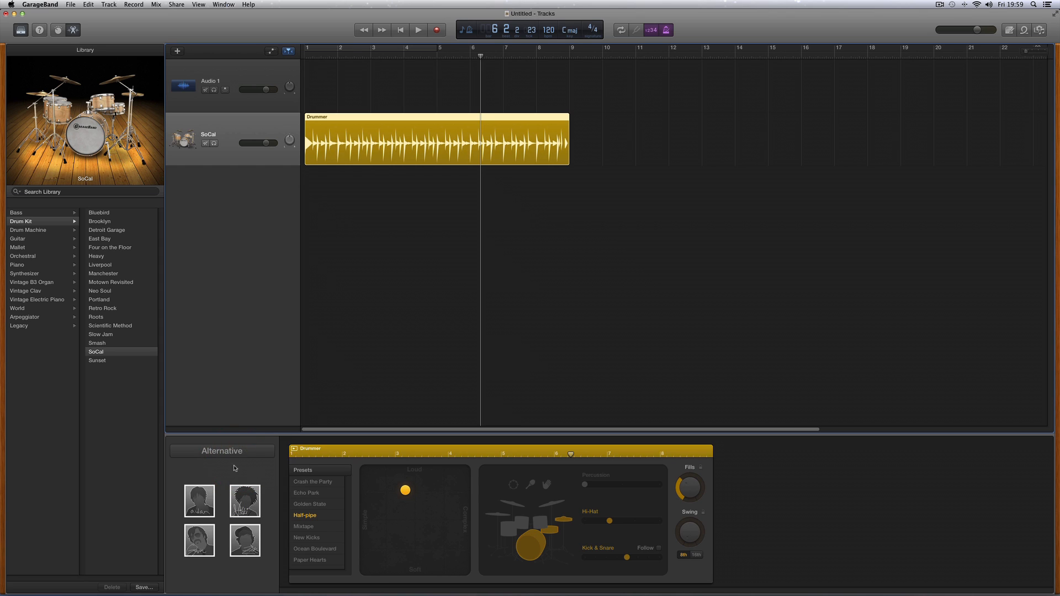
click(232, 453)
click(232, 462)
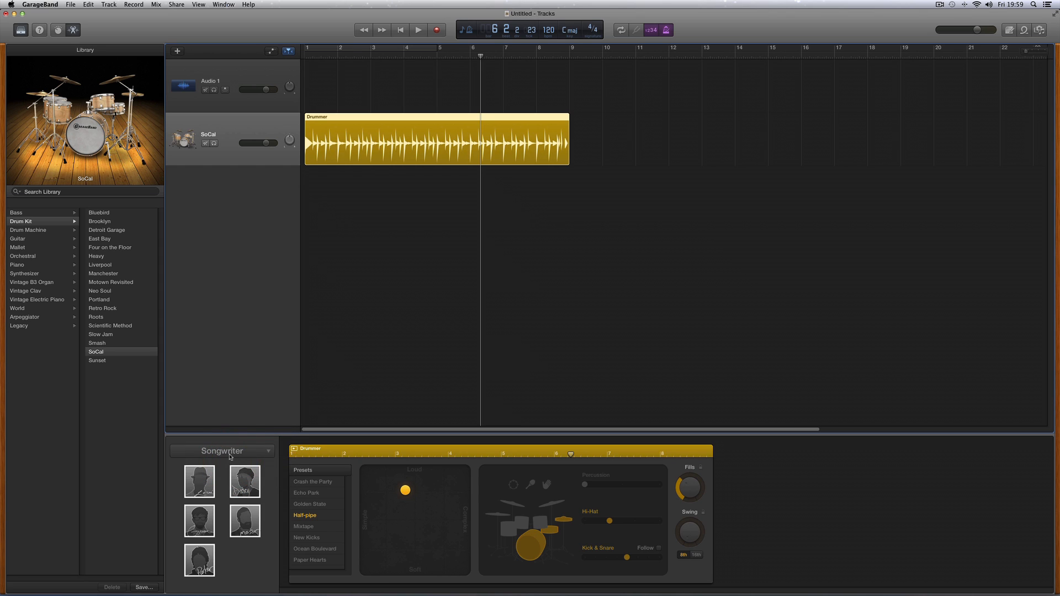
click(232, 455)
click(229, 463)
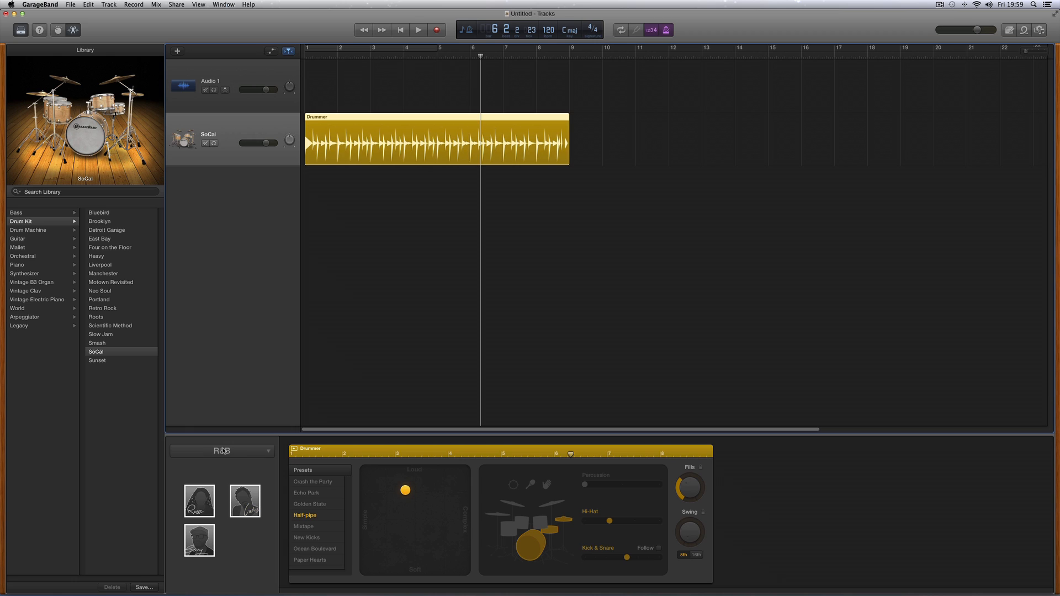
- Read the description of a Songwriter drummer, return to the Rock genre, and choose its first drummer
click(439, 135)
click(224, 453)
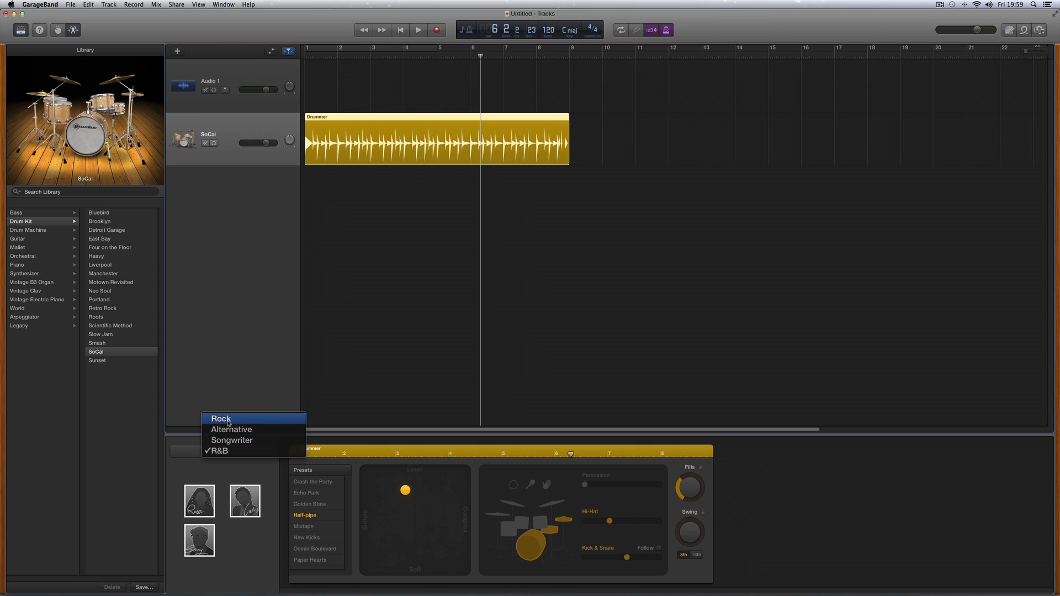
click(231, 441)
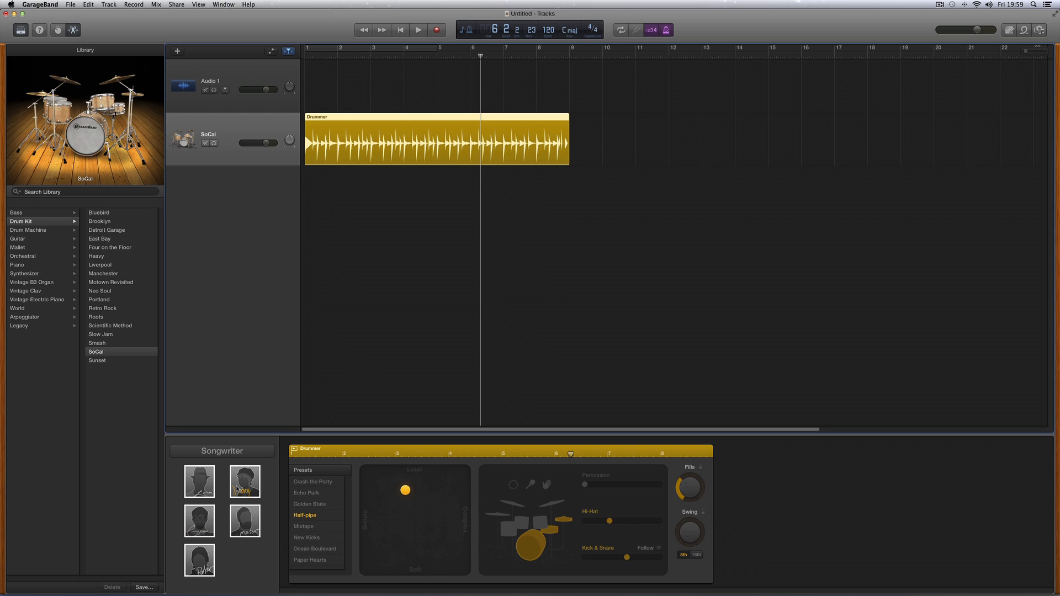
mouse_move(236, 489)
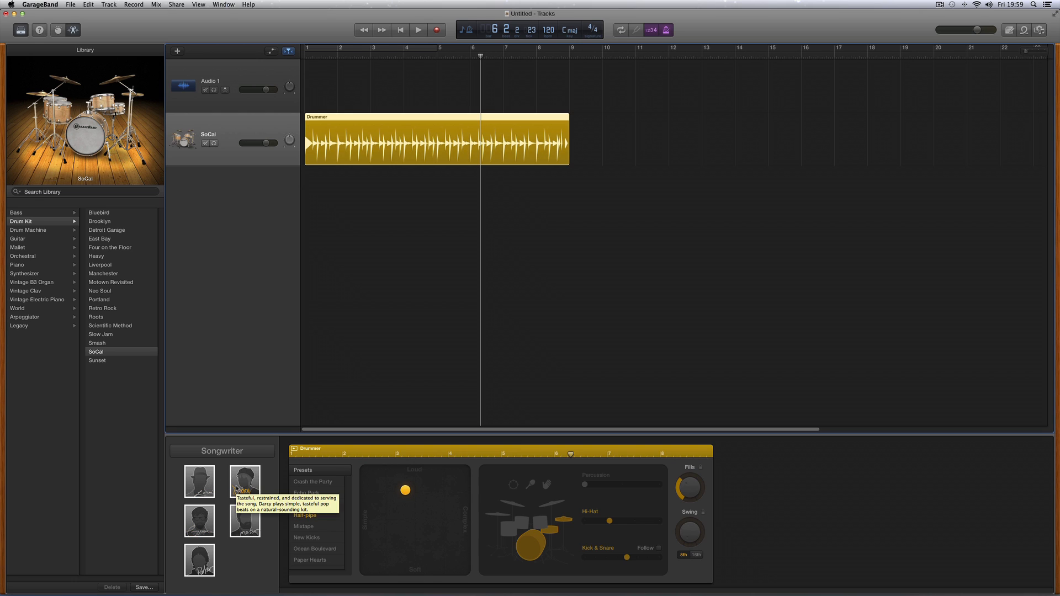
click(222, 452)
click(219, 431)
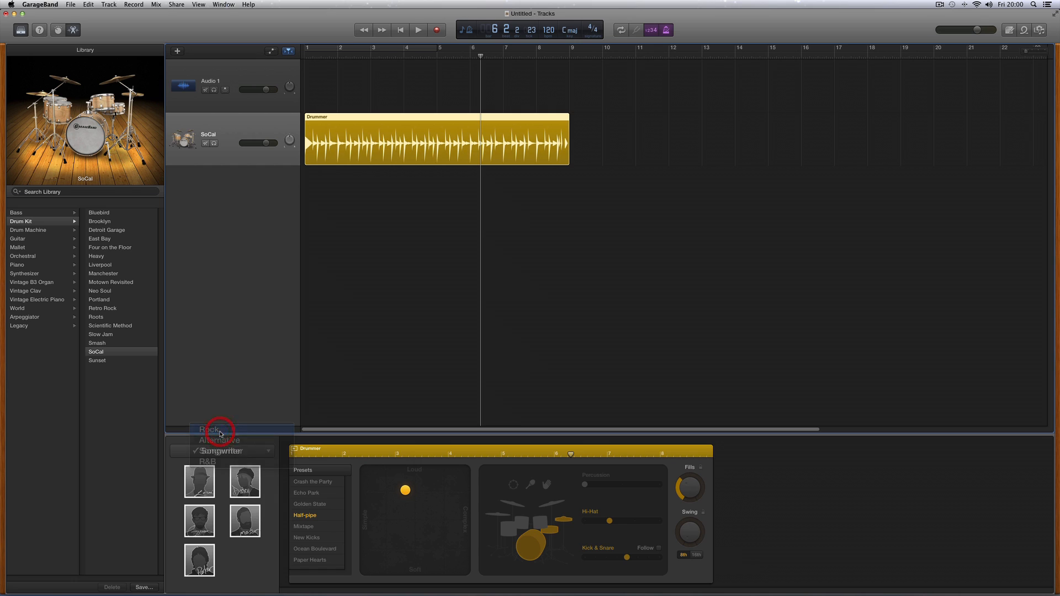
click(203, 480)
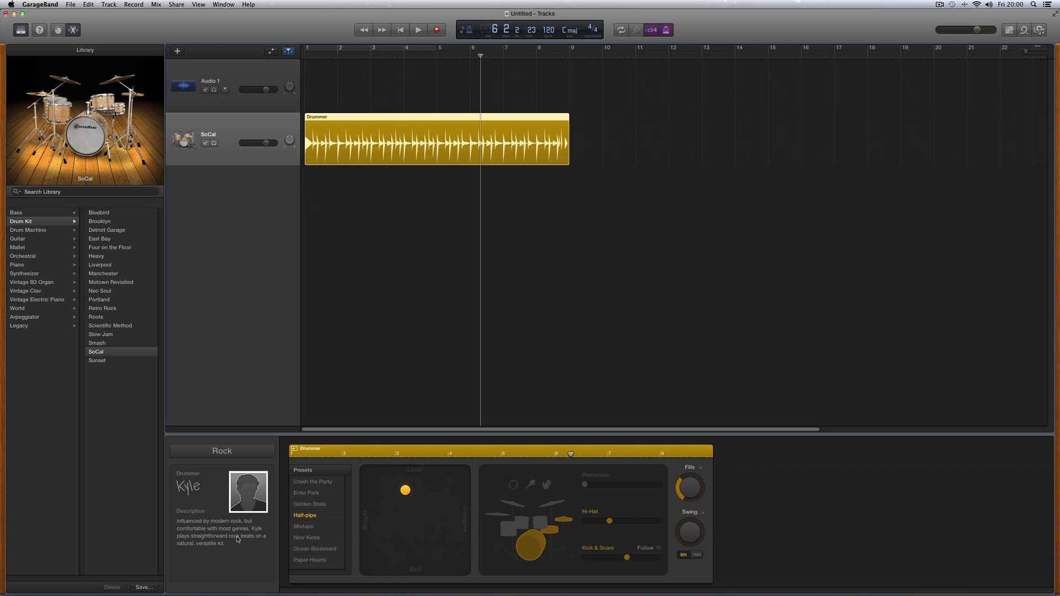
mouse_move(246, 495)
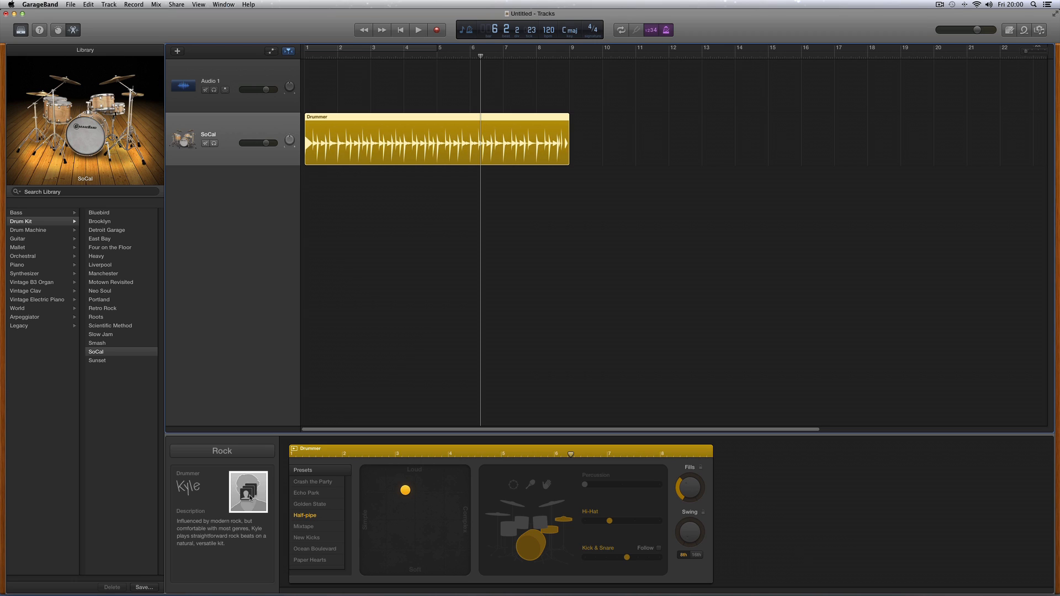
click(227, 459)
click(218, 450)
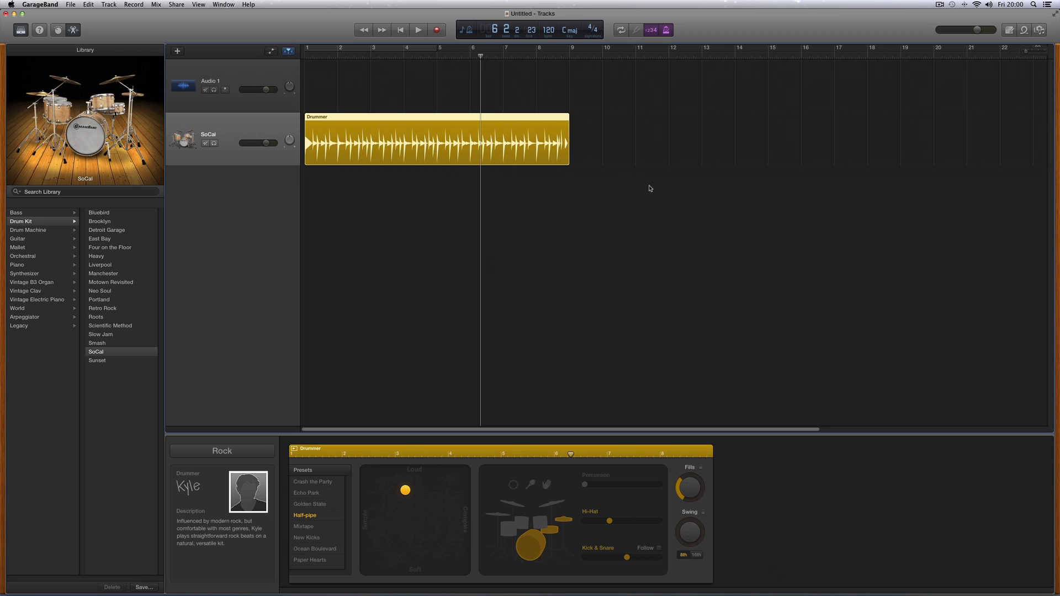
- Turn the Drummer region's Fills down to the minimum and move the region to start at bar 2
click(509, 120)
drag(688, 489, 681, 500)
drag(336, 118, 368, 117)
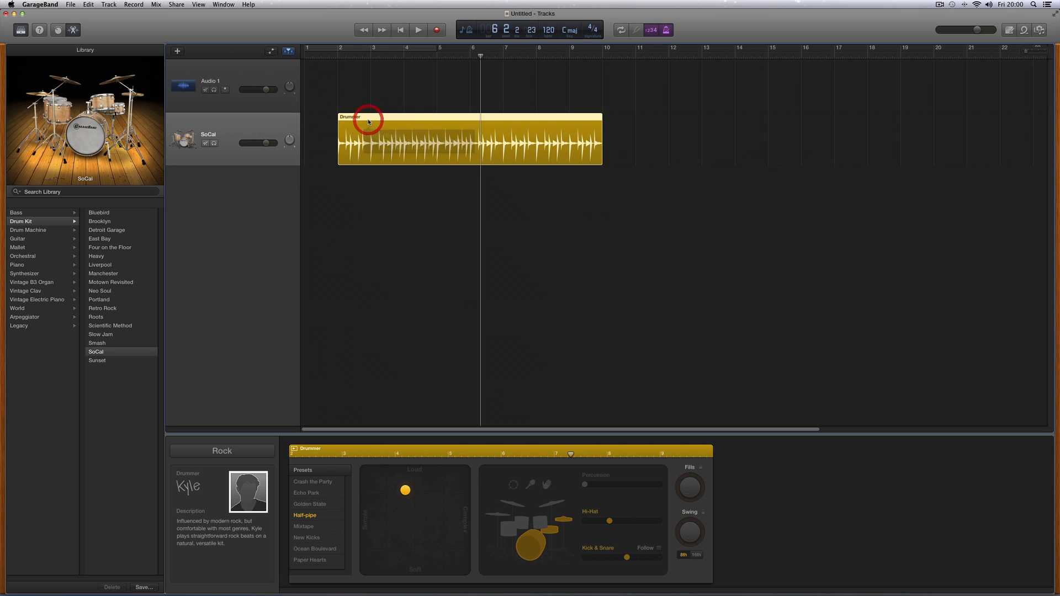
click(318, 132)
click(353, 119)
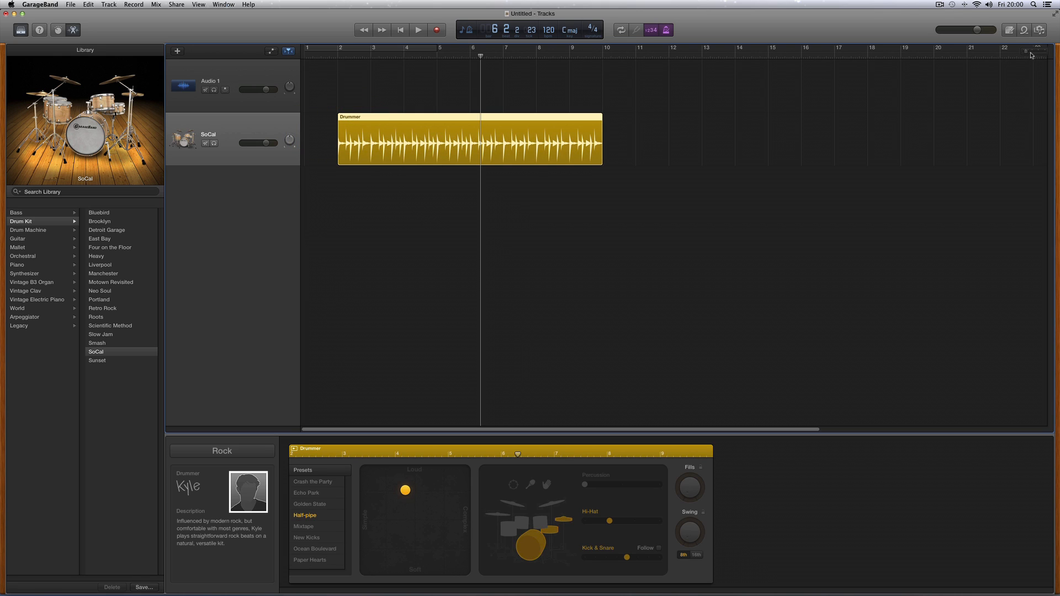
- Play the project from the start into the first bar of drums, stop, and return the playhead to the beginning
drag(1026, 53, 1030, 54)
drag(488, 428, 405, 423)
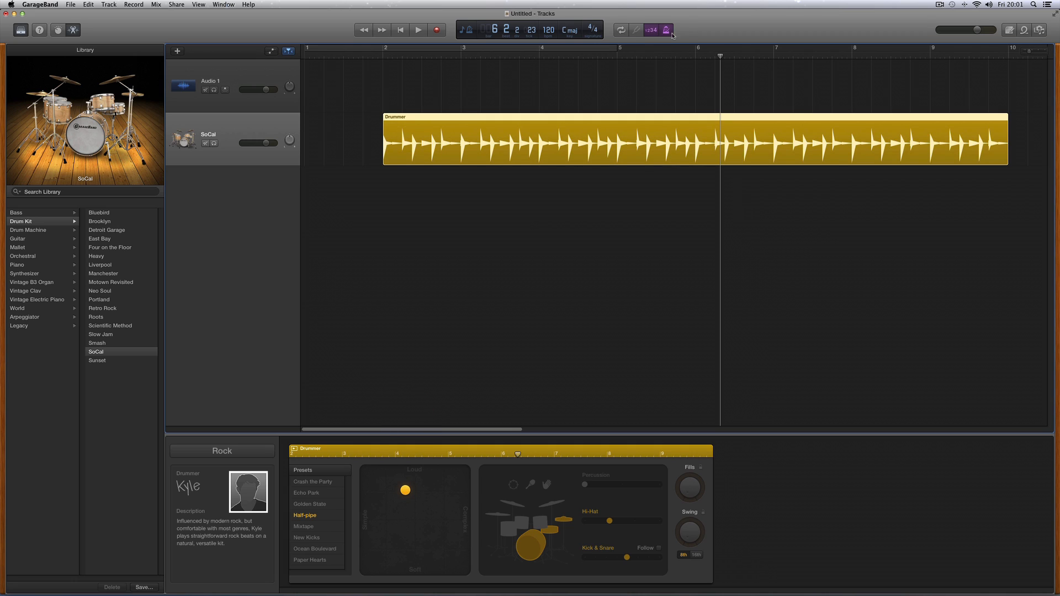
key(Return)
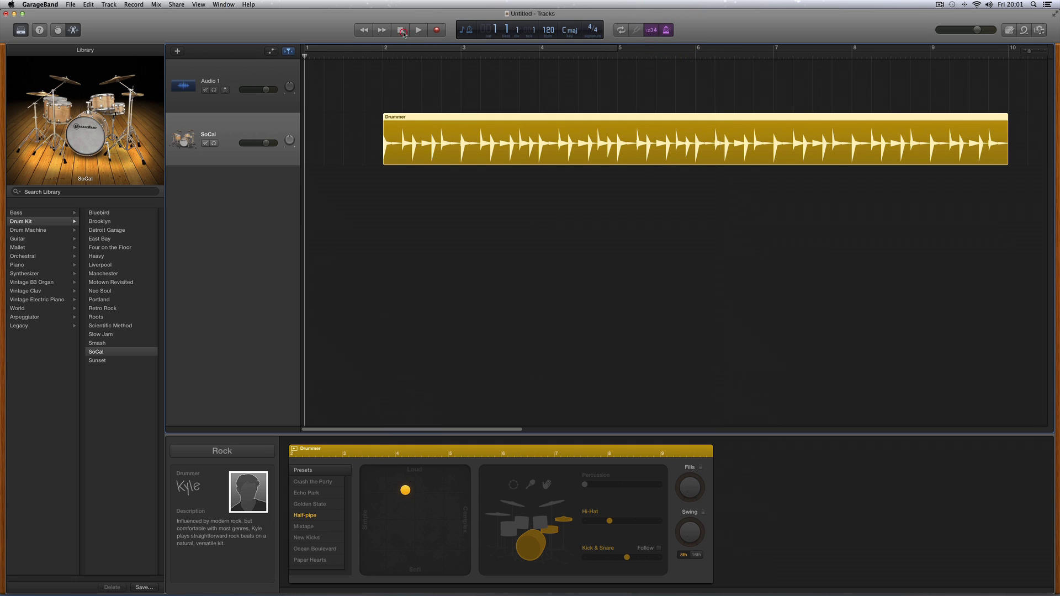
click(418, 32)
click(419, 33)
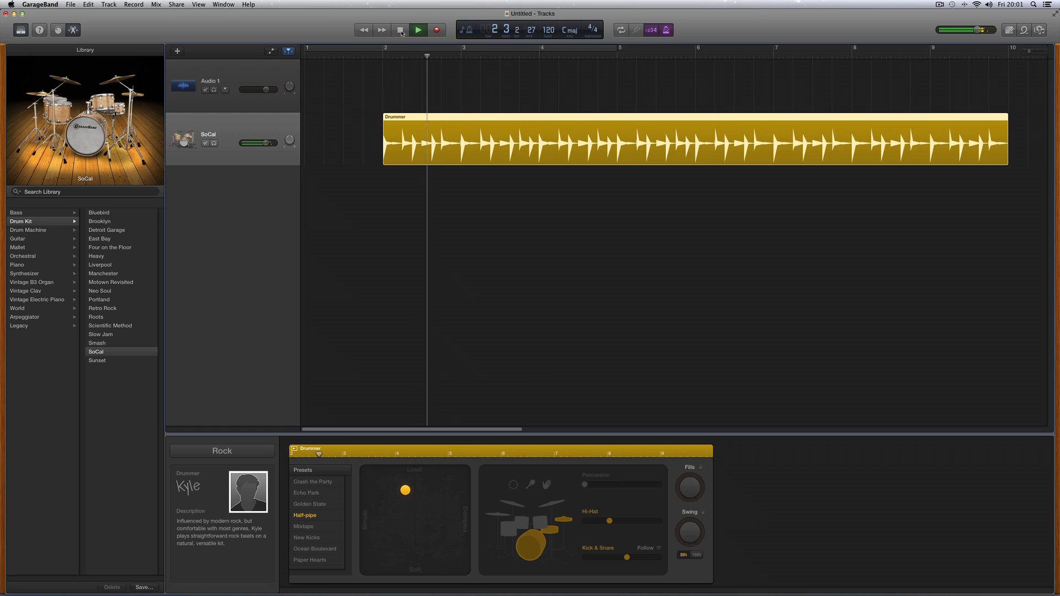
click(401, 31)
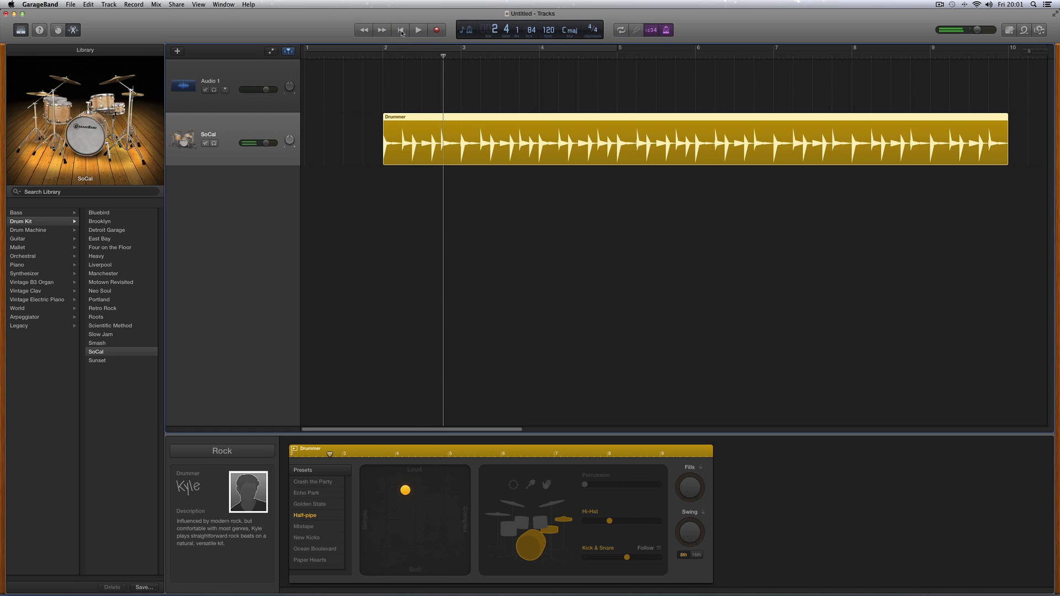
click(401, 32)
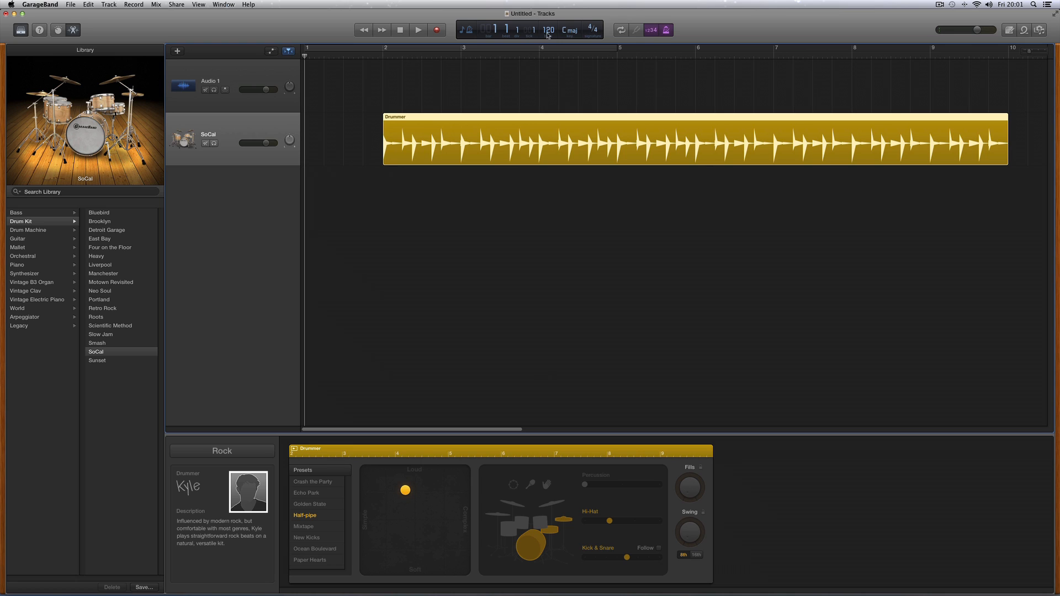
- Try a project tempo of 70, playing the drum part twice from the start for about four bars
click(419, 31)
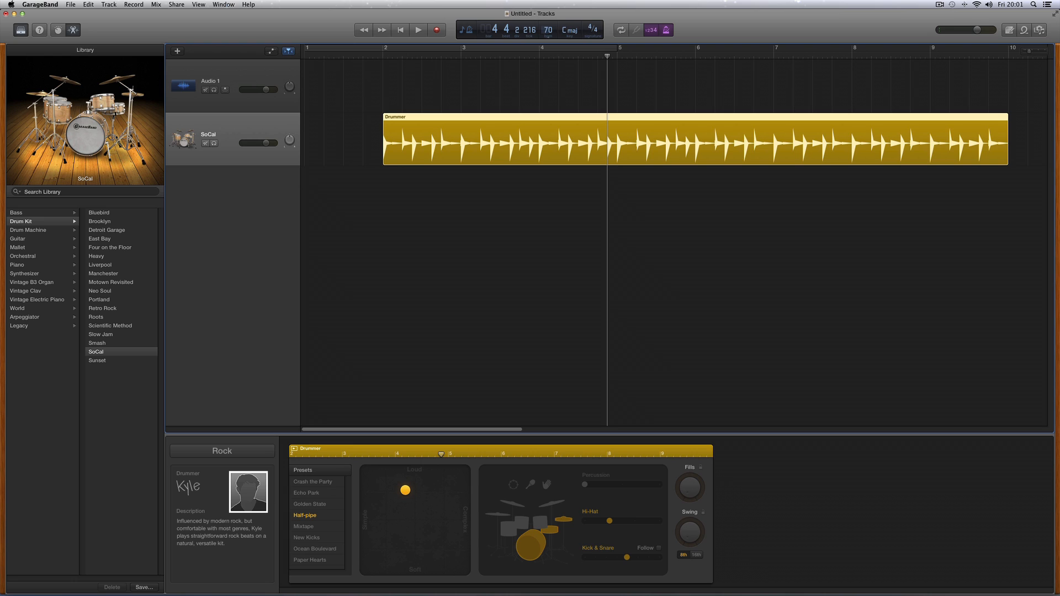
click(400, 30)
click(419, 30)
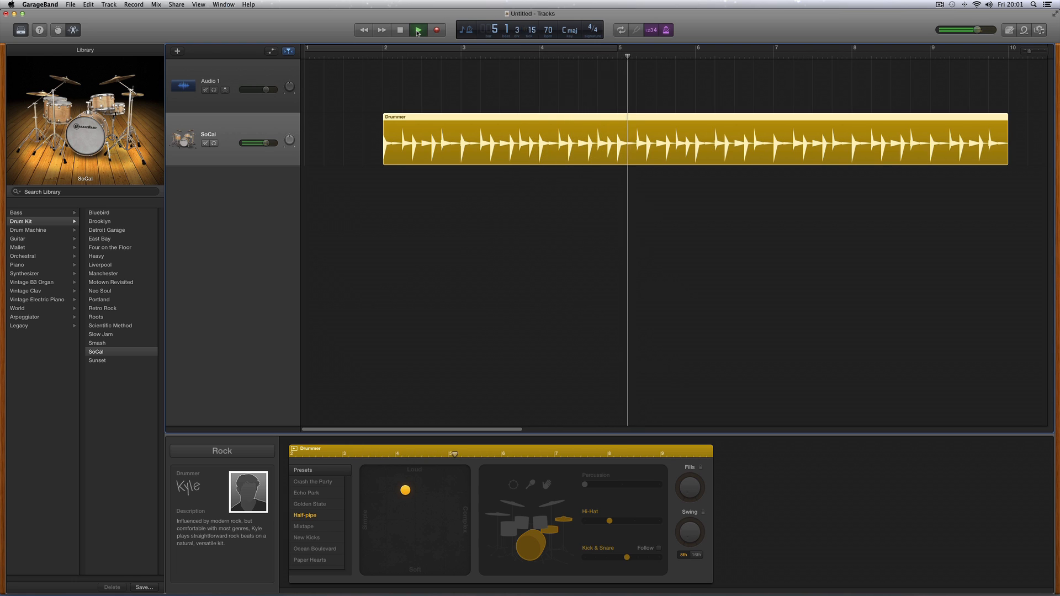
click(419, 30)
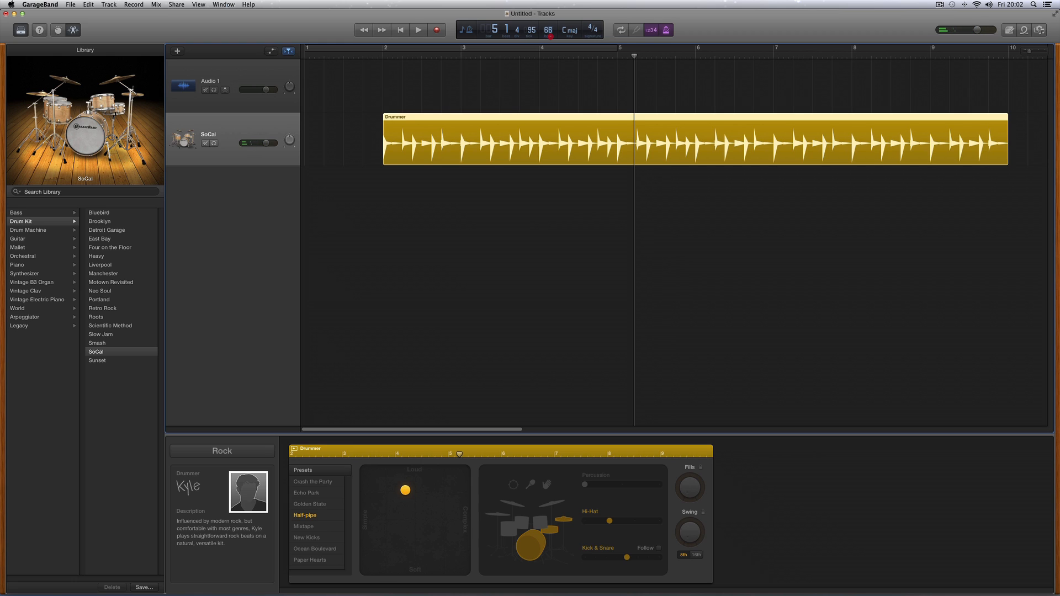
- Play about three bars from the start at a project tempo of 66, stop, and return the playhead to bar 1
click(401, 30)
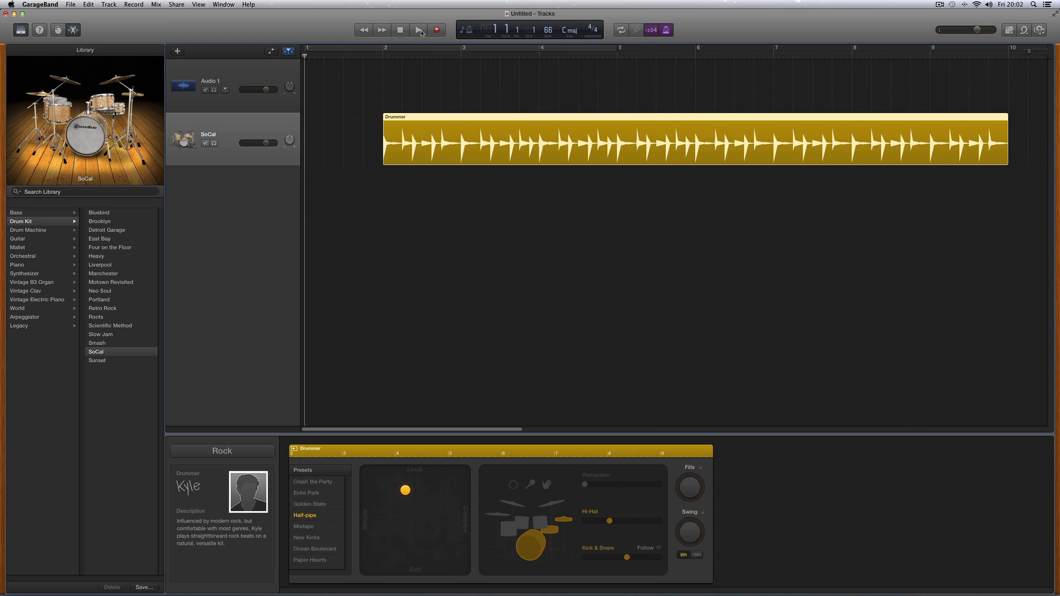
click(420, 31)
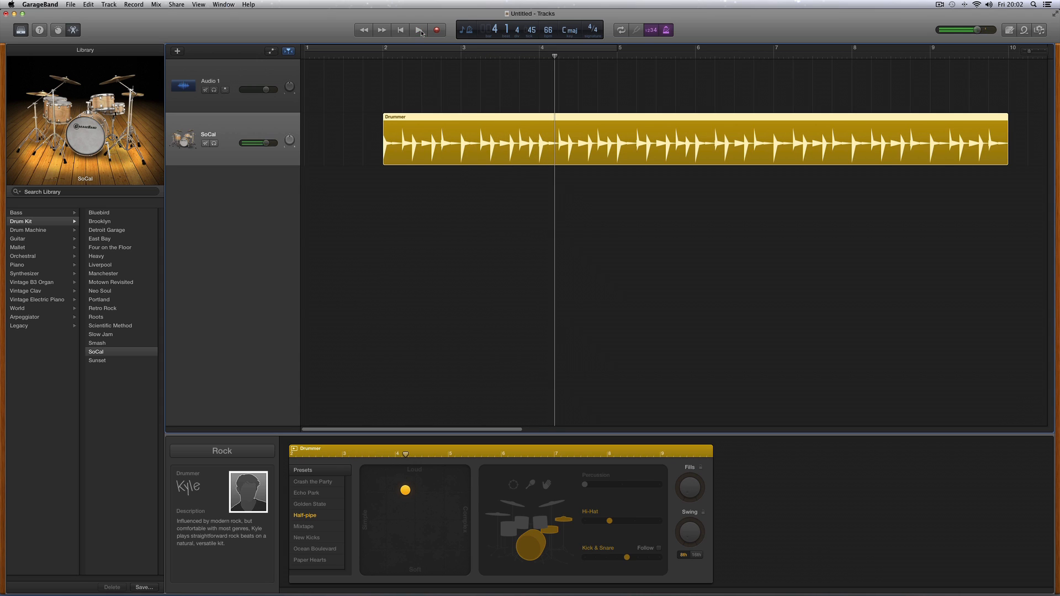
click(420, 31)
drag(555, 58, 305, 72)
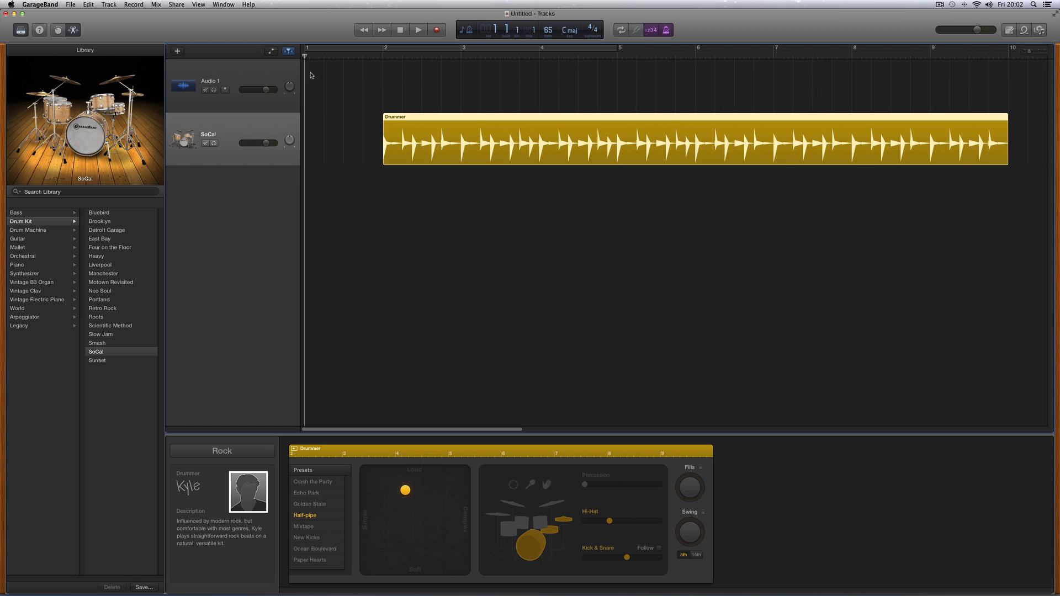
click(510, 142)
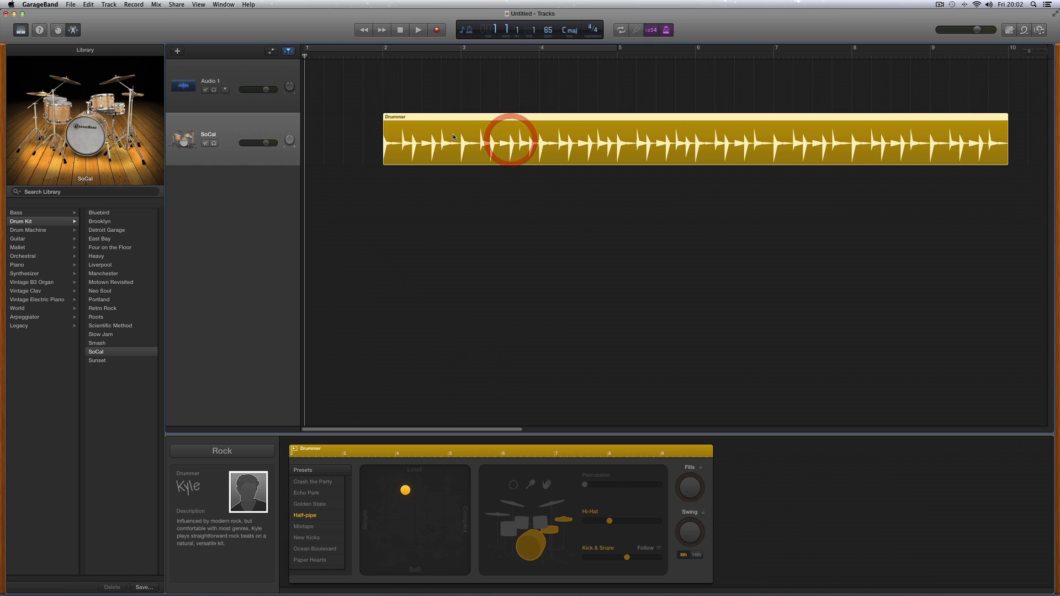
click(414, 148)
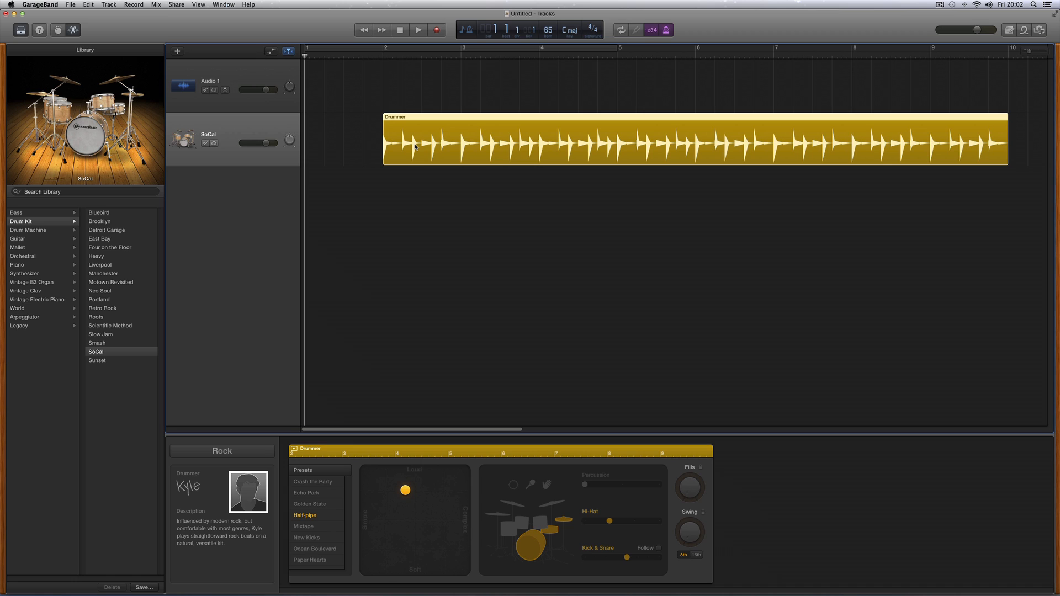
click(415, 147)
click(435, 146)
click(463, 146)
click(443, 141)
click(482, 137)
click(521, 137)
- Try the drummer's XY pad puck close to Loud, midway between Simple and Complex, playing most of bar 2
click(383, 55)
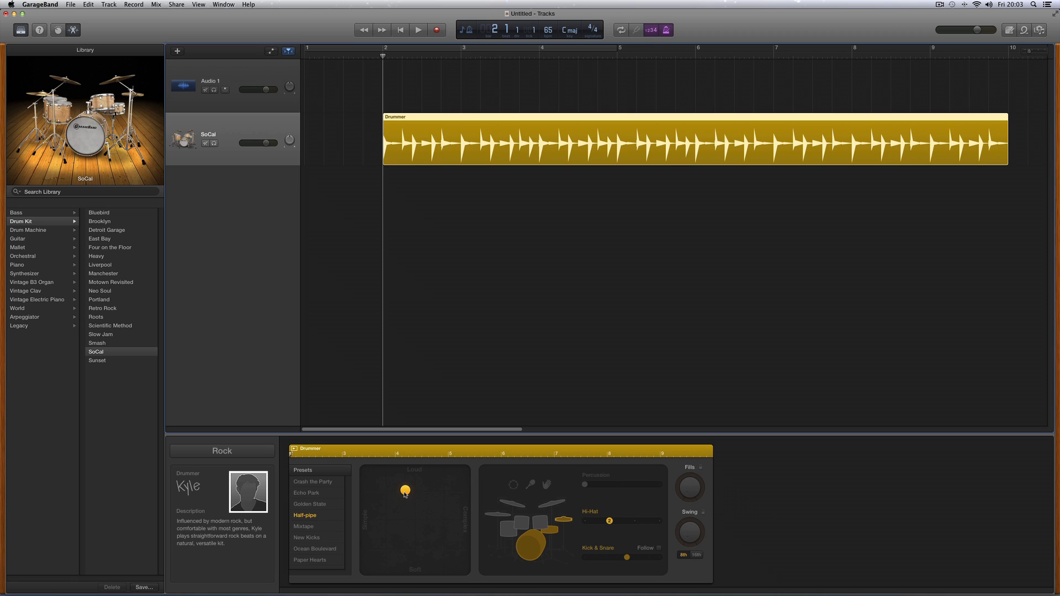
mouse_move(405, 494)
mouse_down()
mouse_move(425, 500)
mouse_move(416, 479)
mouse_up()
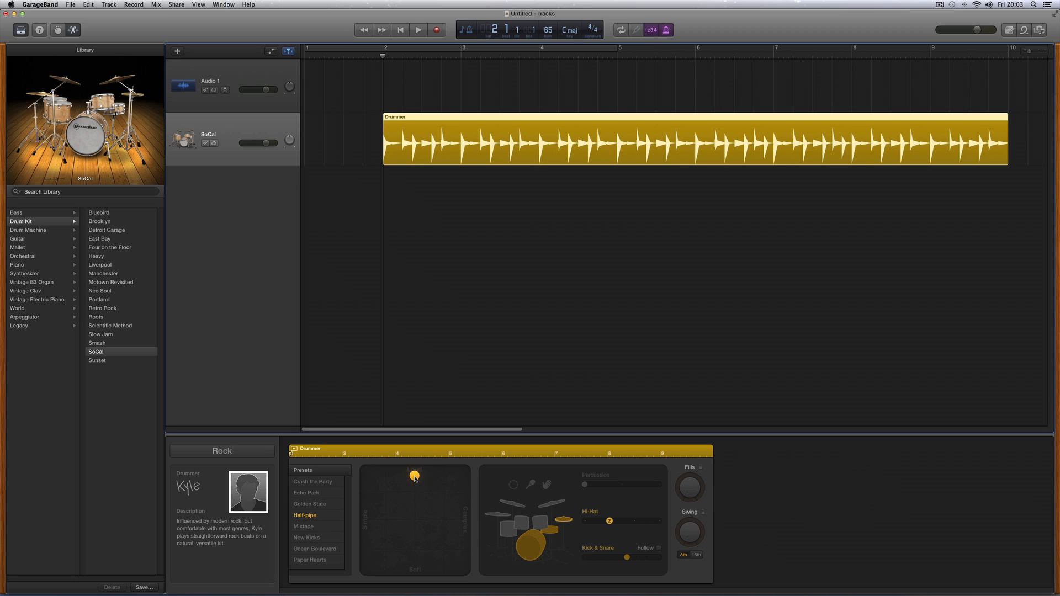
key(space)
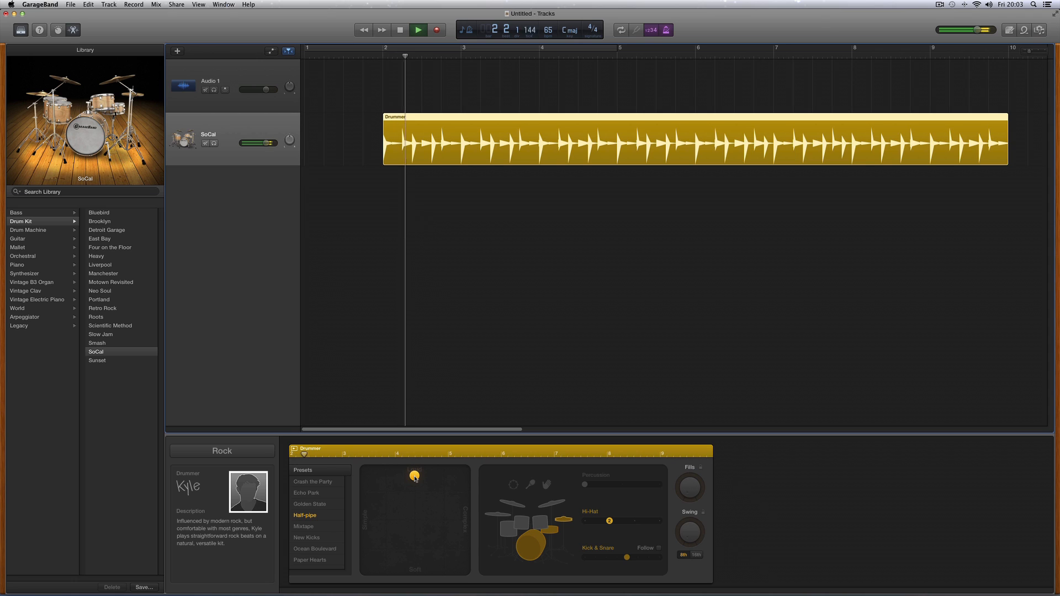
key(space)
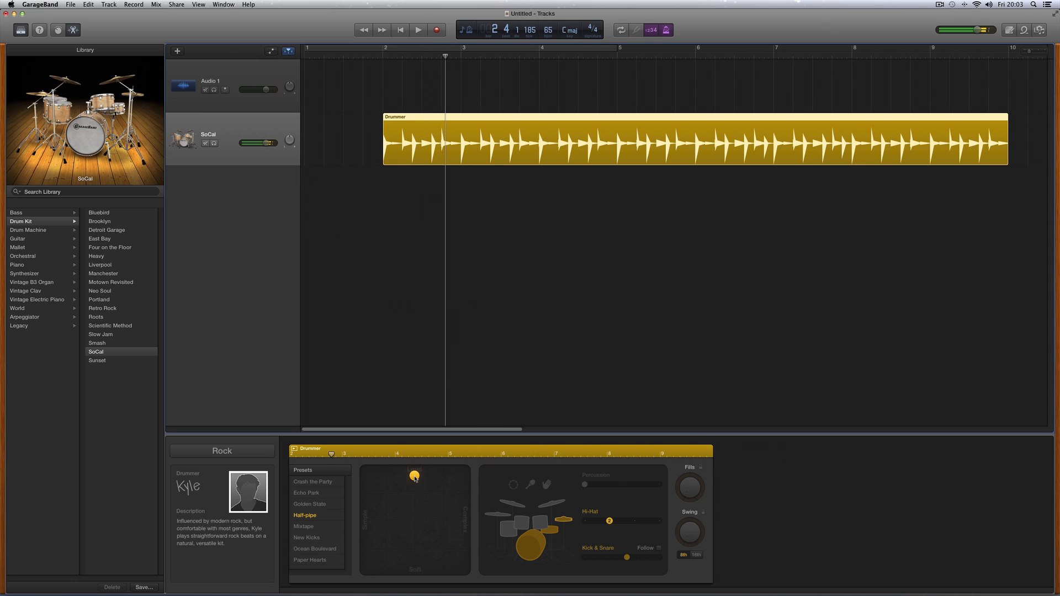
- Try the XY pad puck at the centre between Loud and Soft, playing on for a short stretch
drag(415, 479, 415, 525)
key(space)
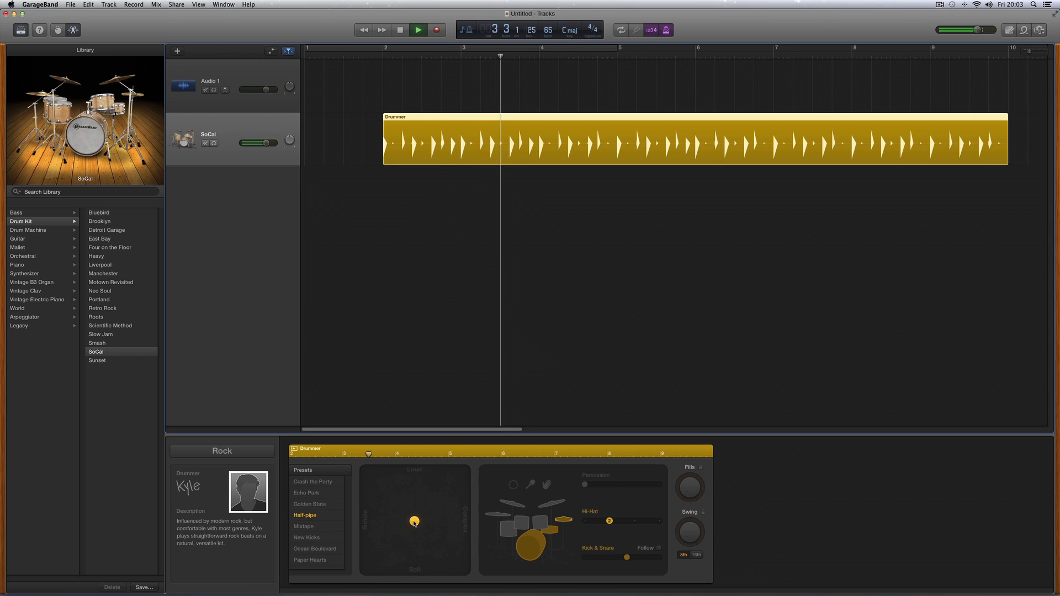
key(space)
- Try the XY pad puck close to Soft at the middle complexity, playing on briefly and again from bar 2
drag(416, 524, 415, 556)
key(space)
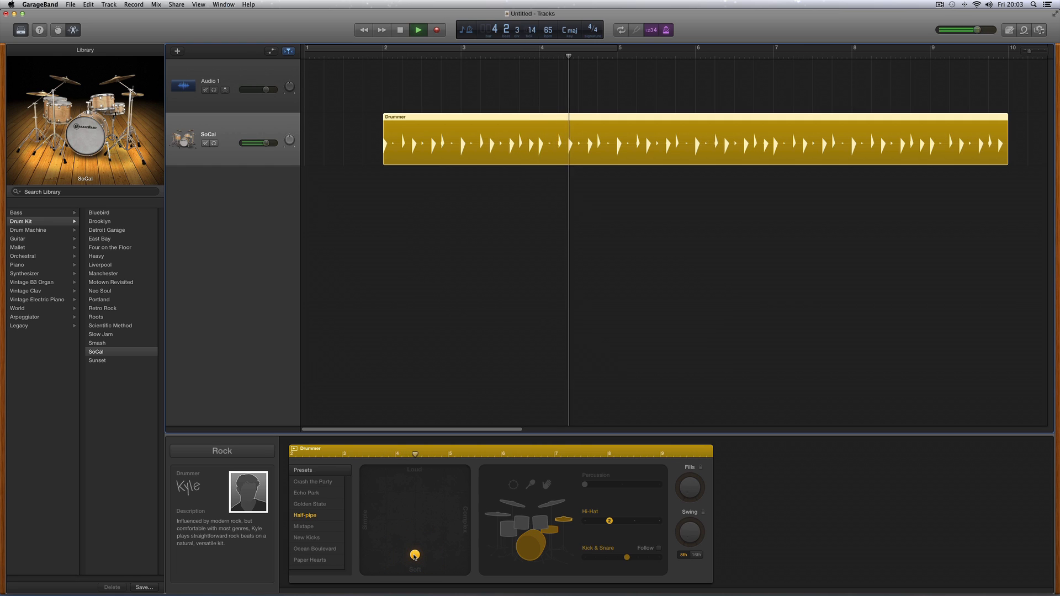
key(space)
mouse_move(415, 556)
mouse_down()
mouse_move(415, 540)
mouse_move(415, 555)
mouse_up()
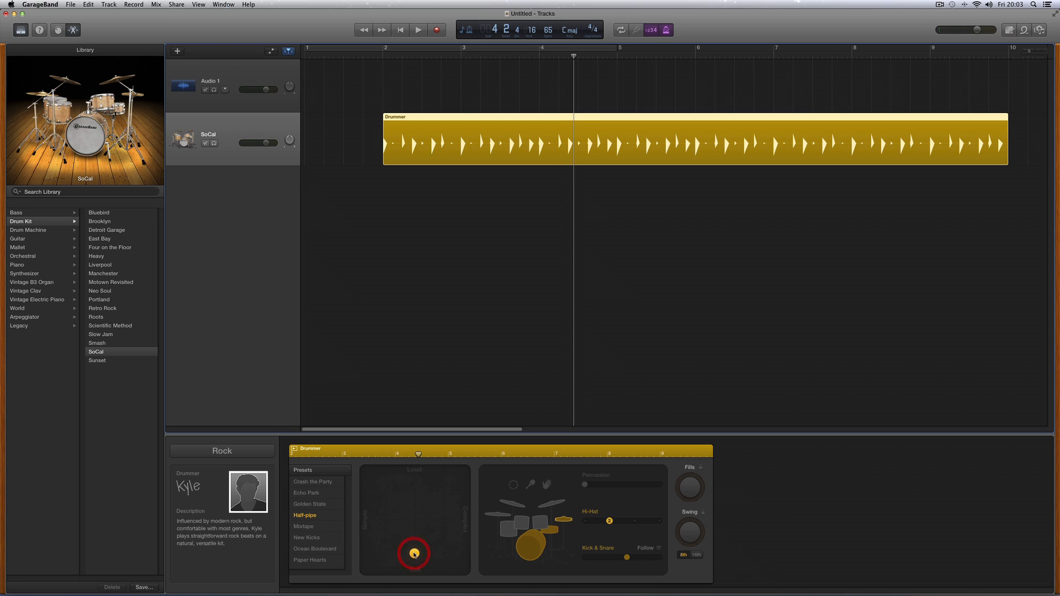
click(382, 55)
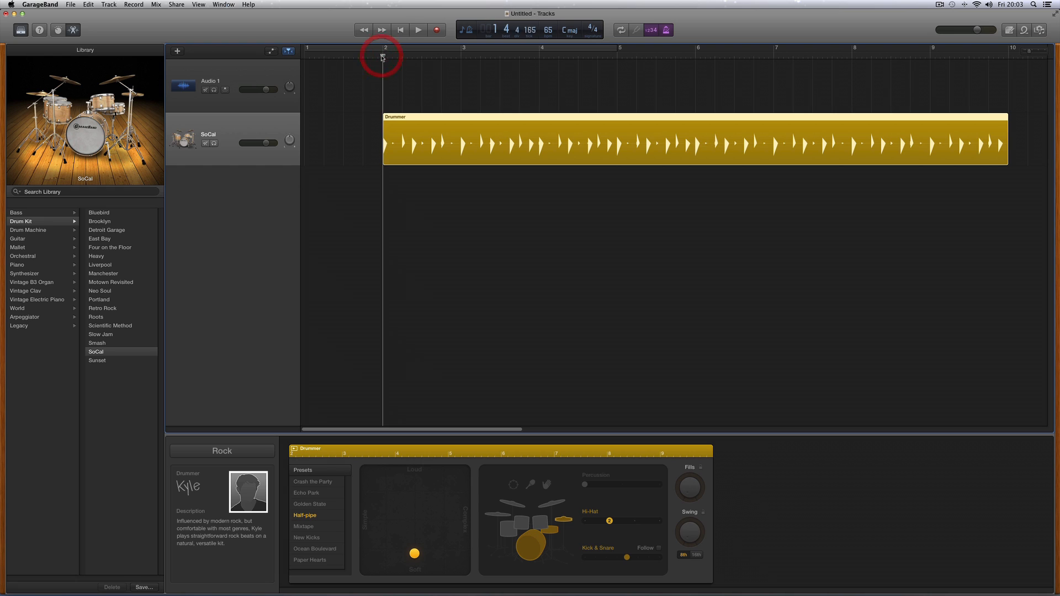
key(space)
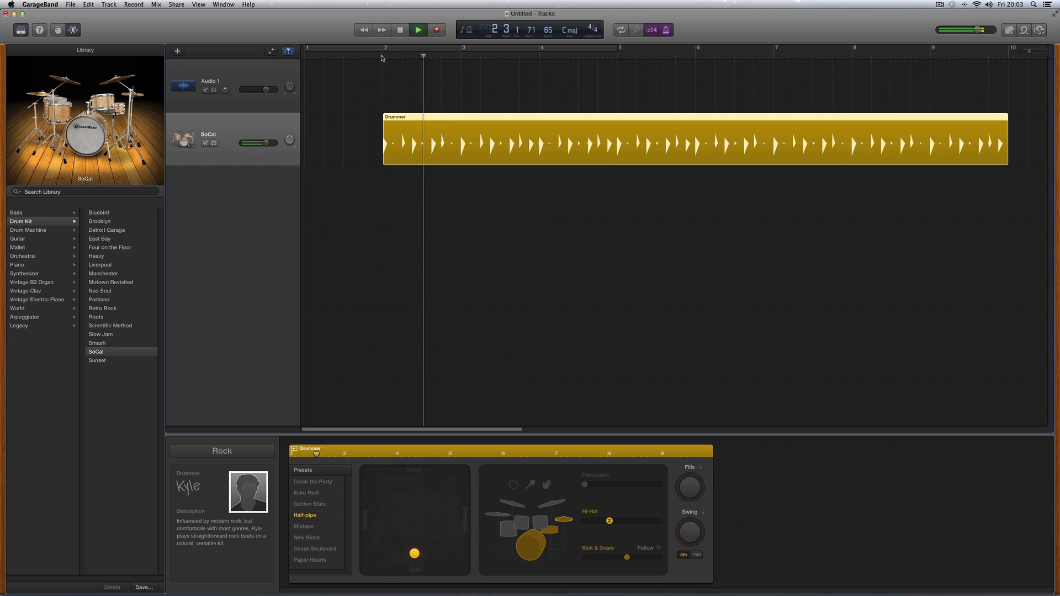
key(space)
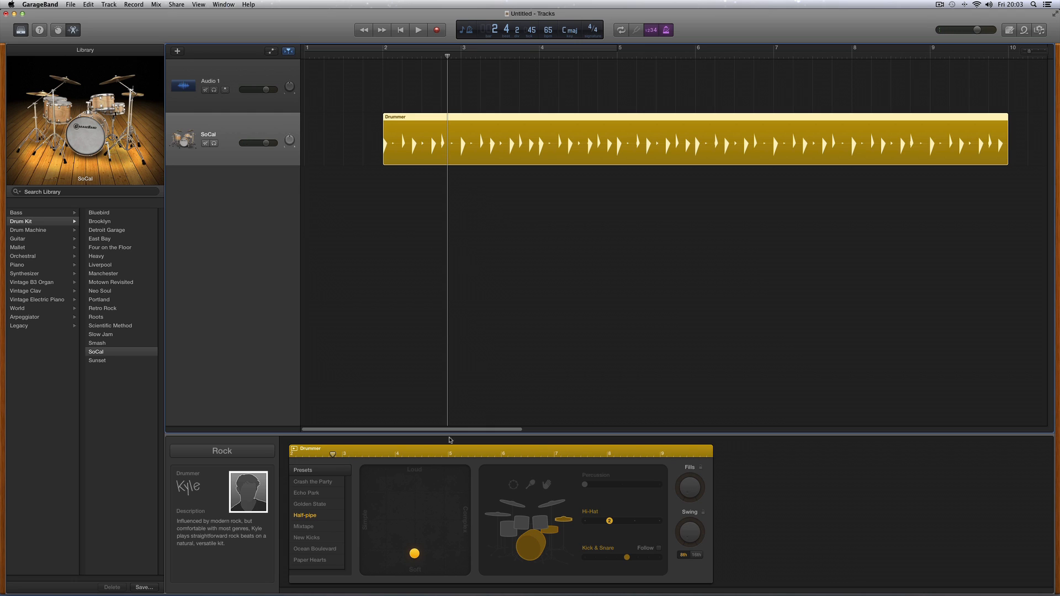
- Try the XY pad puck at the Soft and Complex corner, playing about one bar of drums
drag(417, 556, 462, 555)
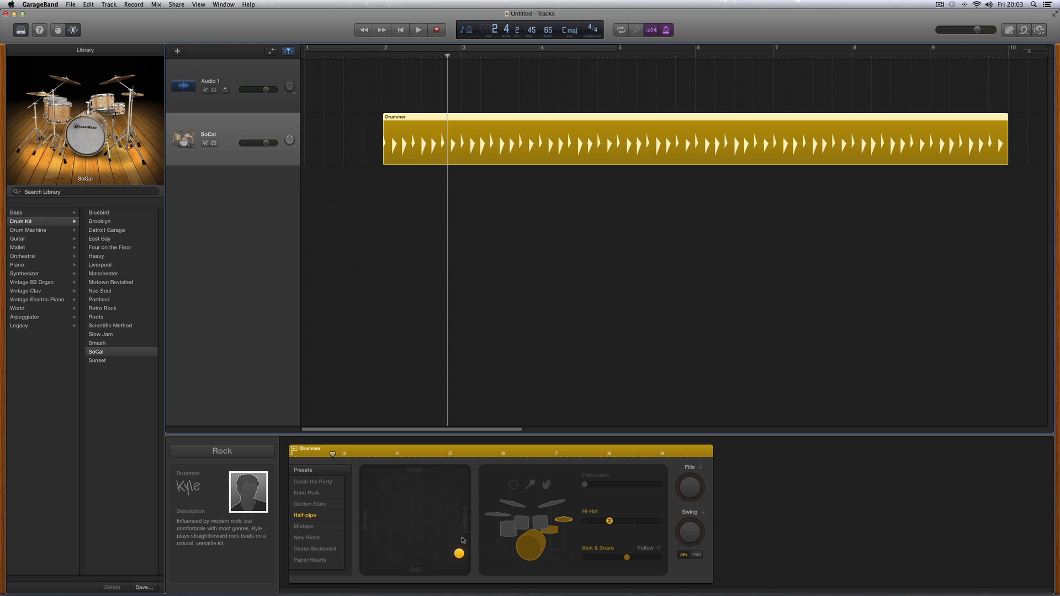
key(space)
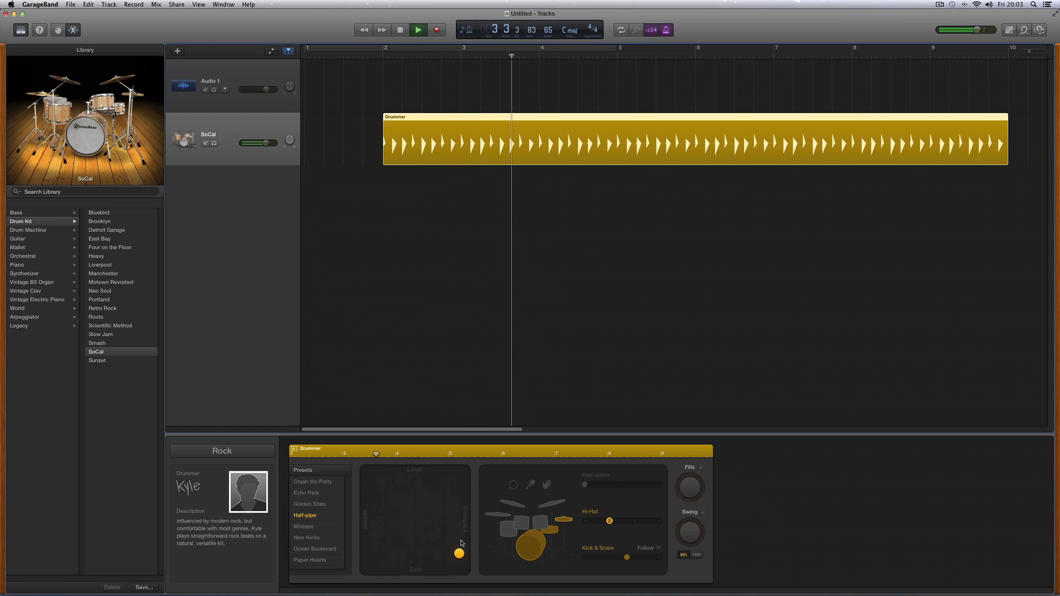
key(space)
- Try the XY pad puck toward the Soft and Simple corner, playing about one bar of drums
drag(461, 554, 387, 555)
key(space)
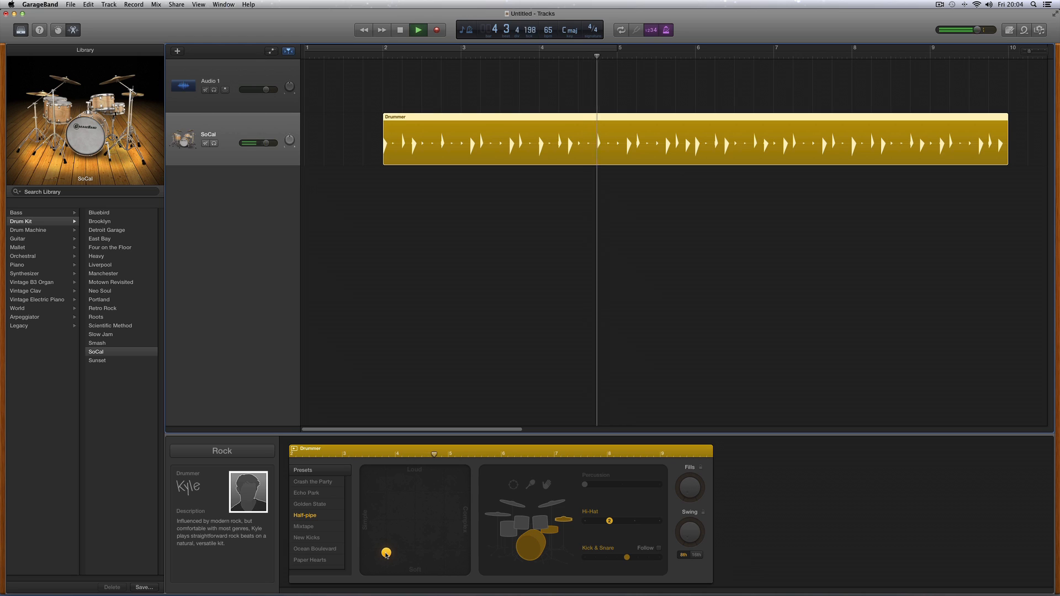
key(space)
- Settle the XY pad puck near Soft, just to the Simple side of the centre
drag(388, 555, 404, 555)
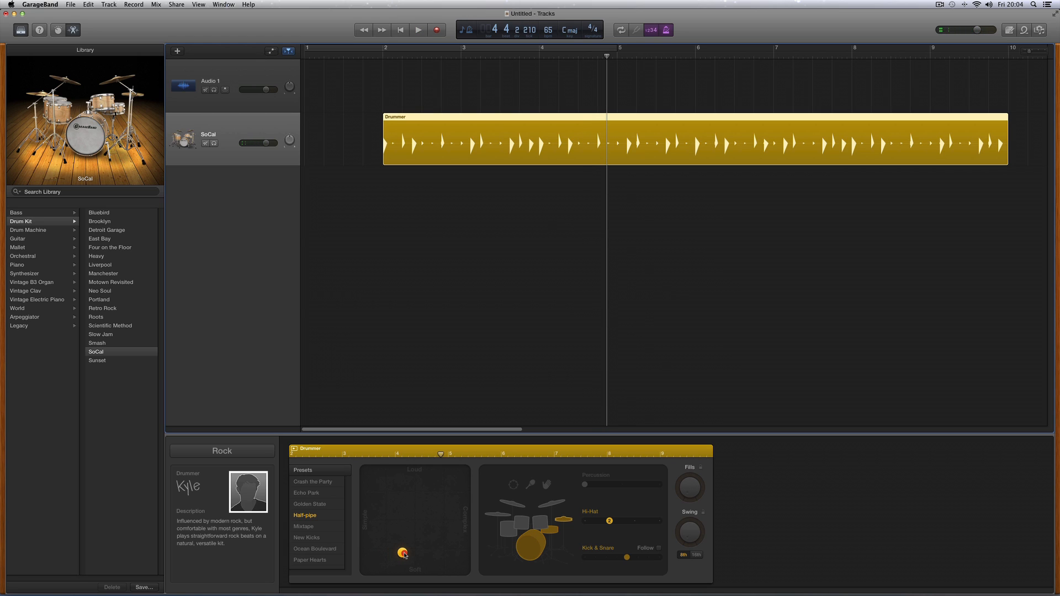
click(405, 555)
click(403, 554)
click(403, 554)
click(414, 145)
click(406, 553)
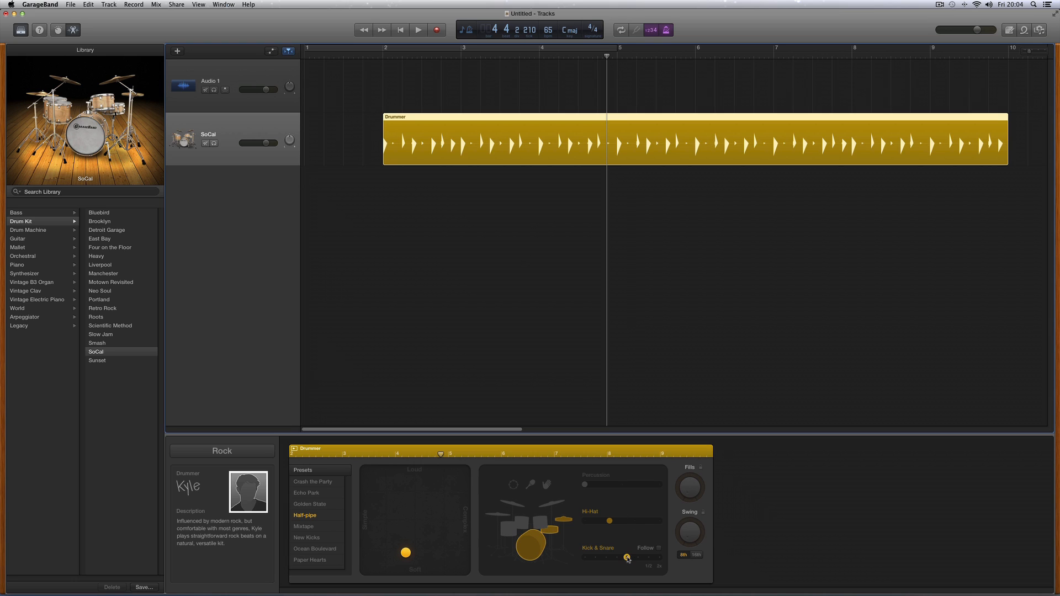
- Set the project tempo to 105 and audition the lowest Kick & Snare variation from bar 2
drag(627, 558, 585, 558)
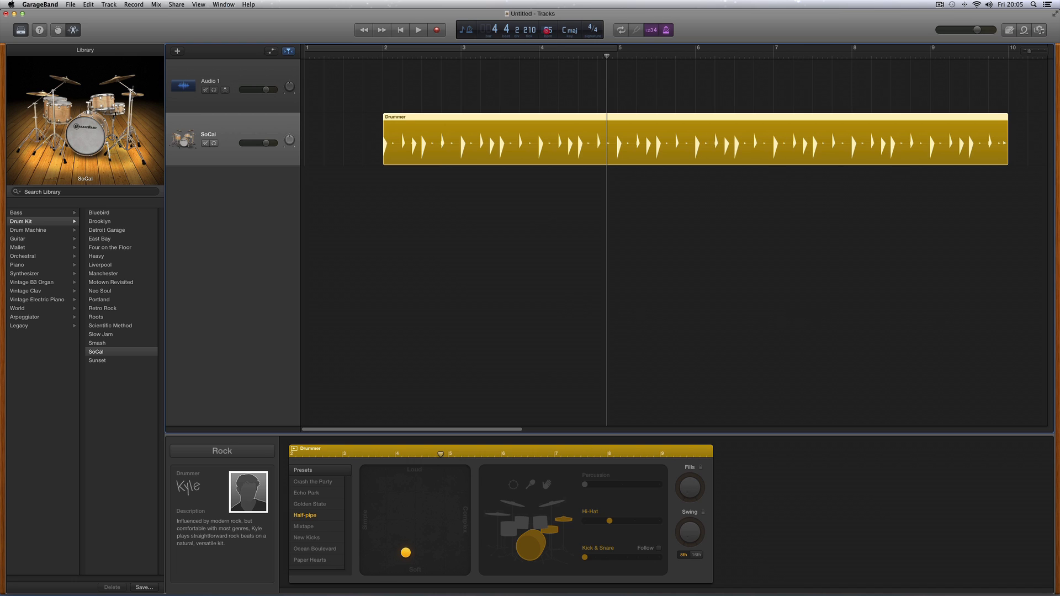
drag(607, 57, 383, 59)
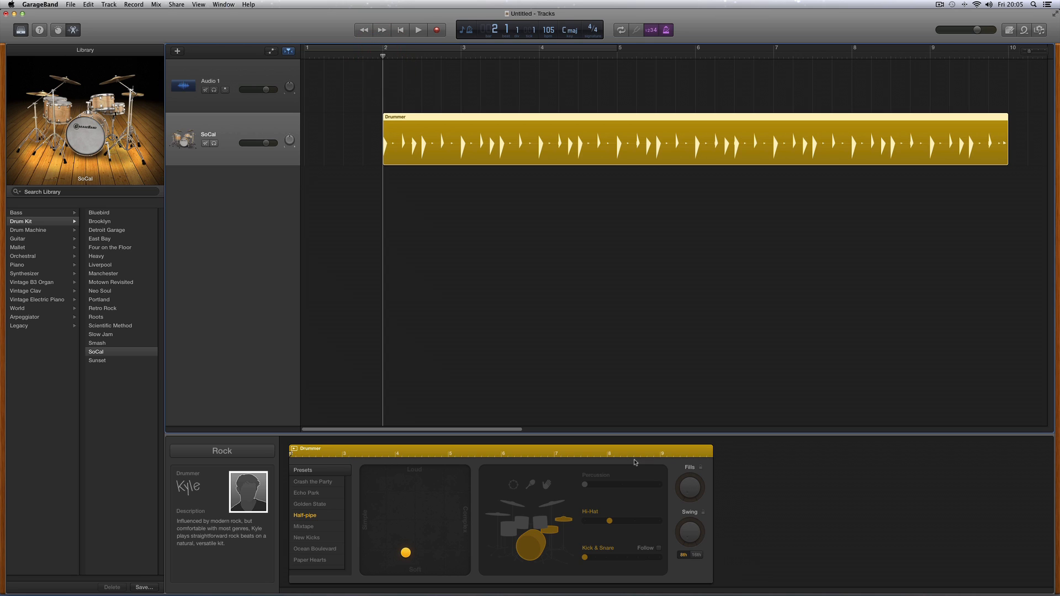
click(517, 144)
click(418, 30)
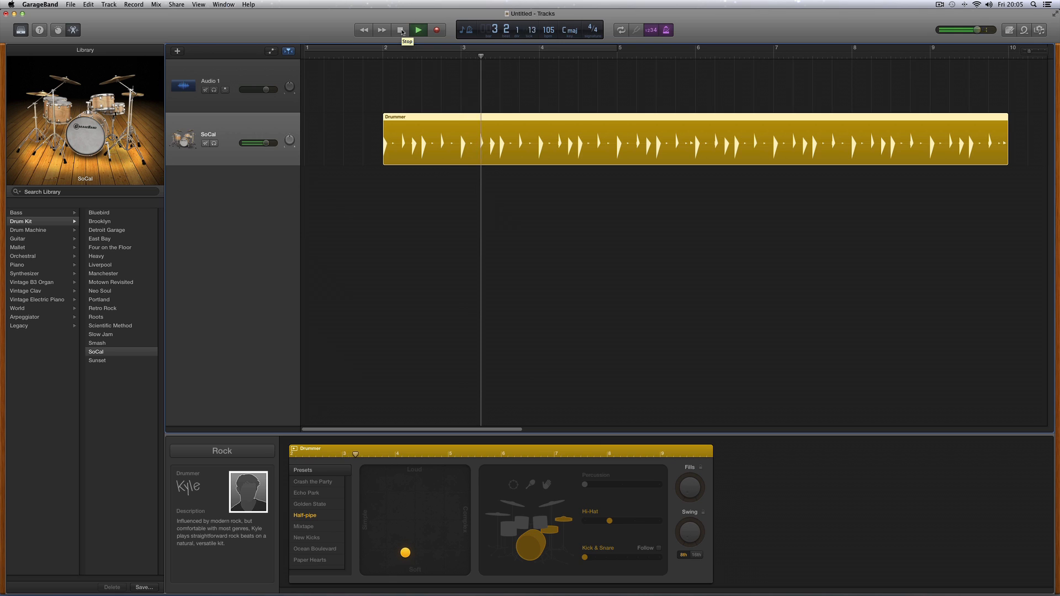
click(401, 30)
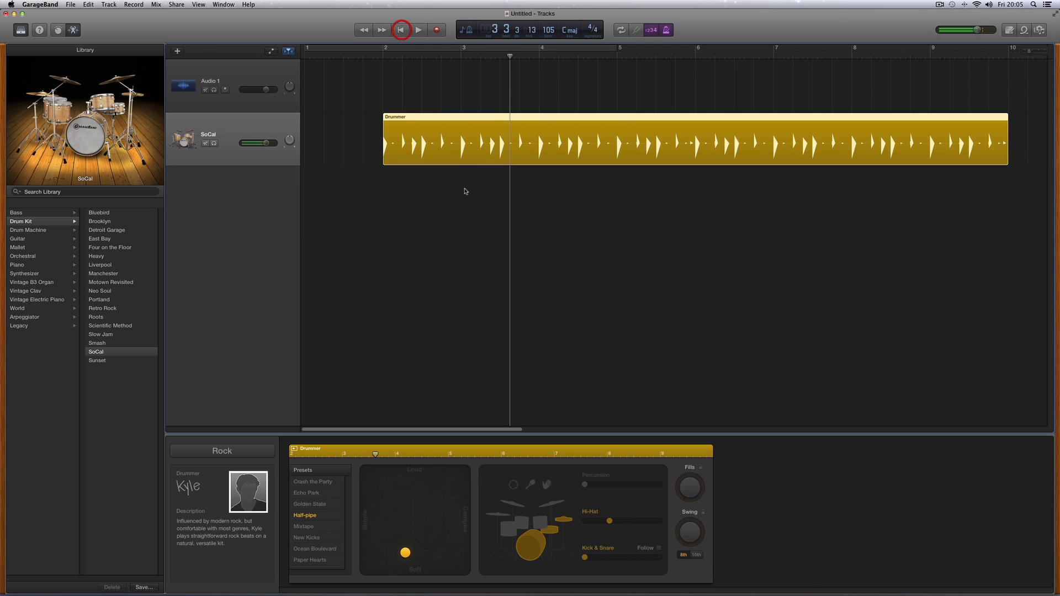
- Try the second Kick & Snare variation, playing most of bar 2
click(595, 558)
click(386, 51)
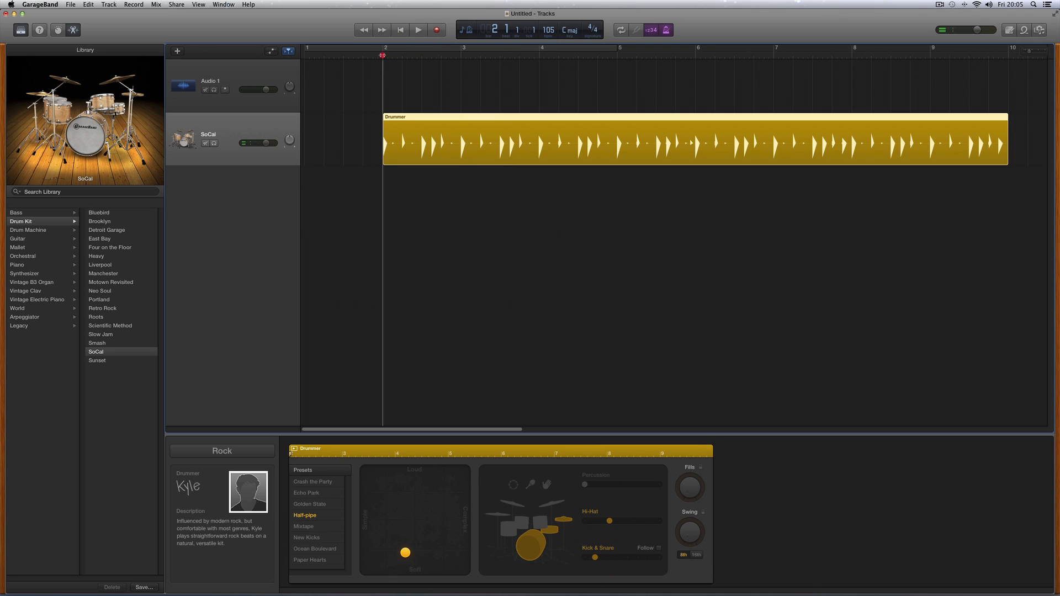
click(418, 30)
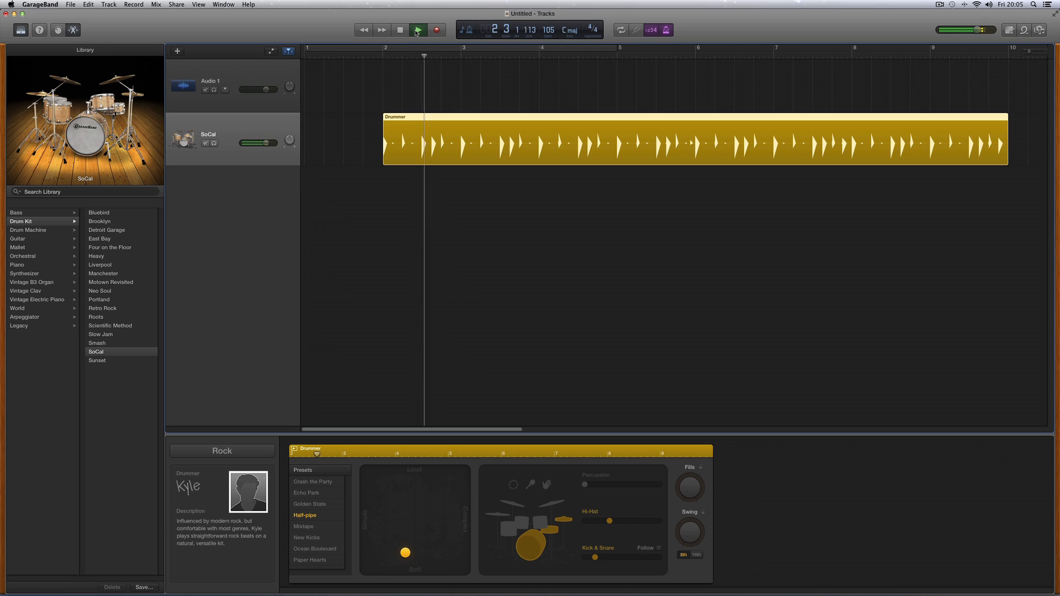
click(401, 30)
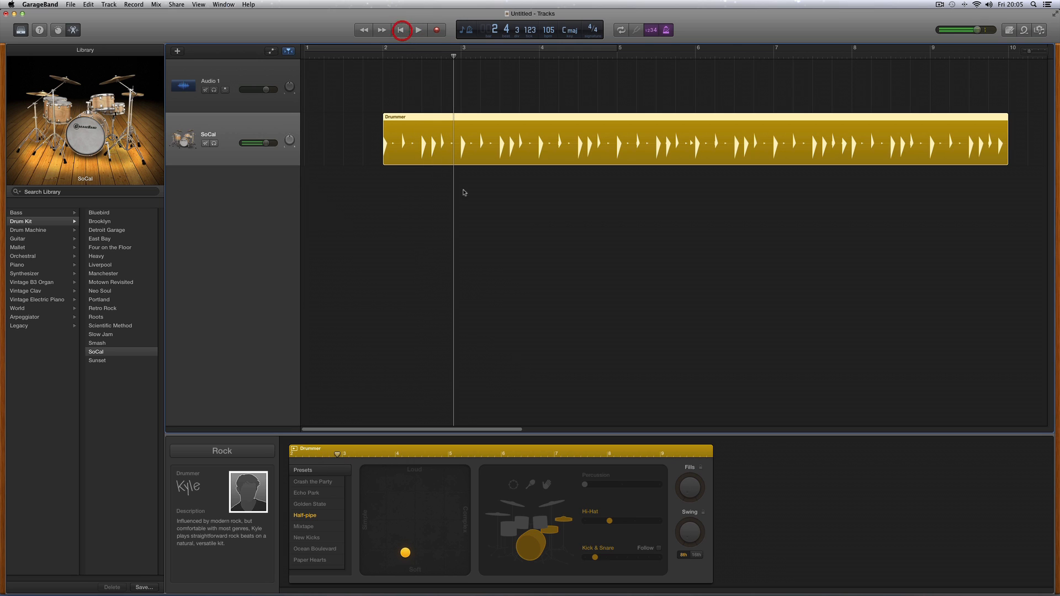
- Try the third Kick & Snare variation, playing nearly two bars from bar 2
click(606, 559)
click(385, 51)
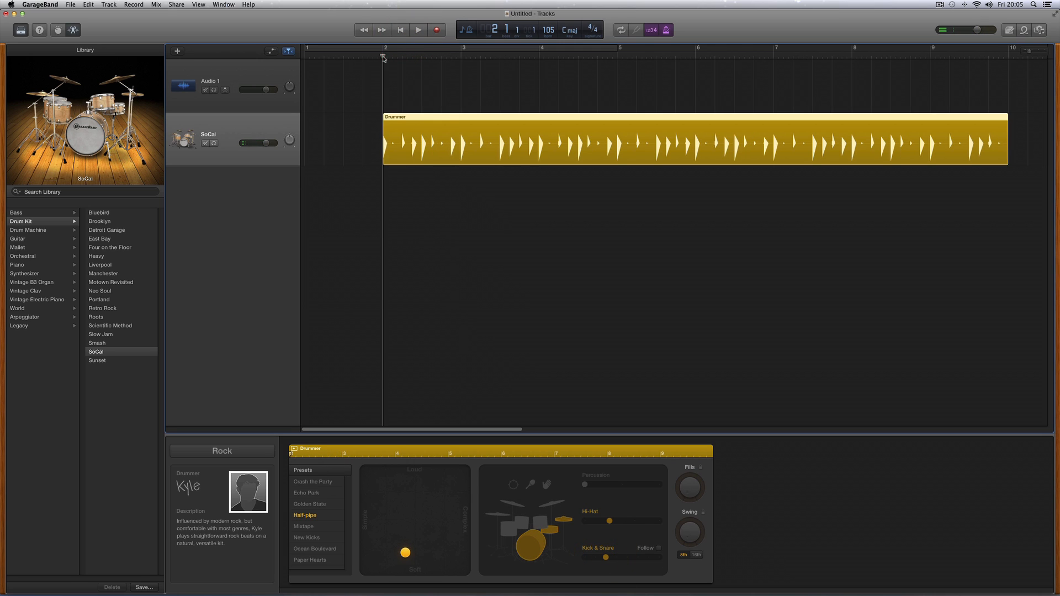
click(418, 31)
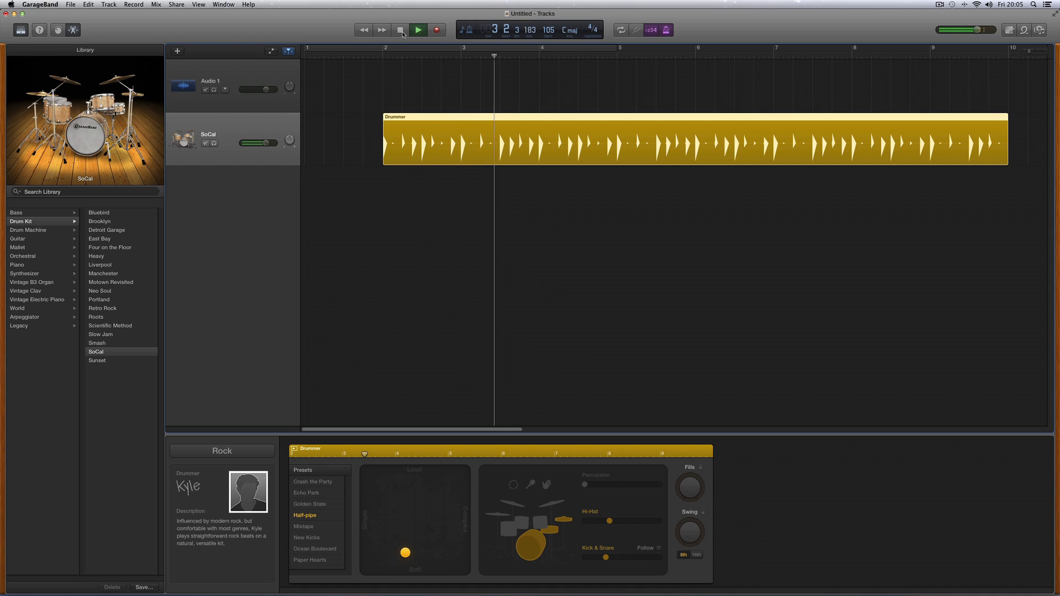
click(401, 31)
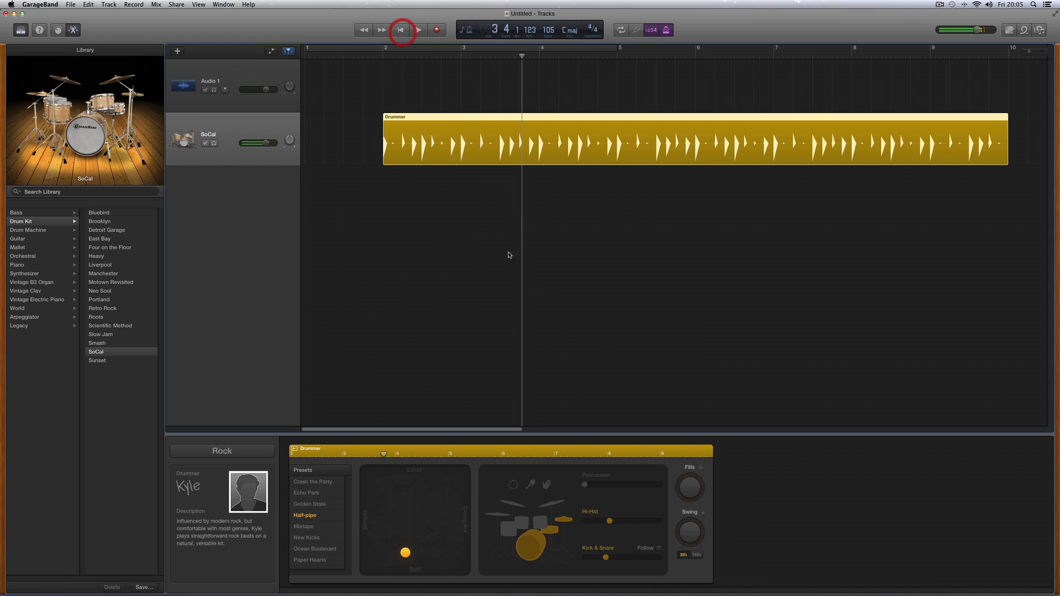
- Try the fourth Kick & Snare variation, playing just under a bar from bar 2
click(615, 558)
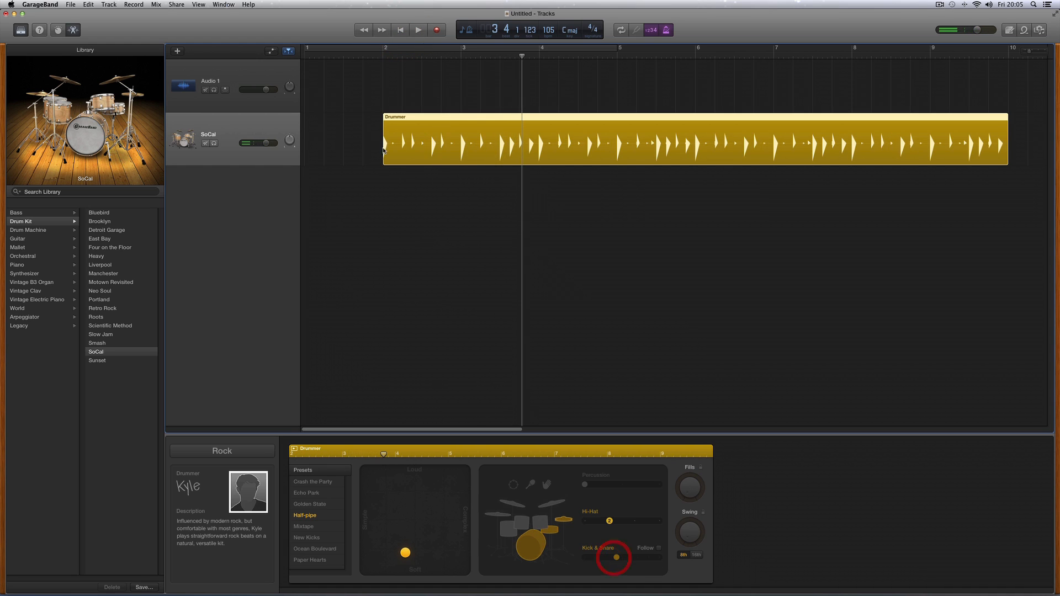
click(383, 54)
click(416, 31)
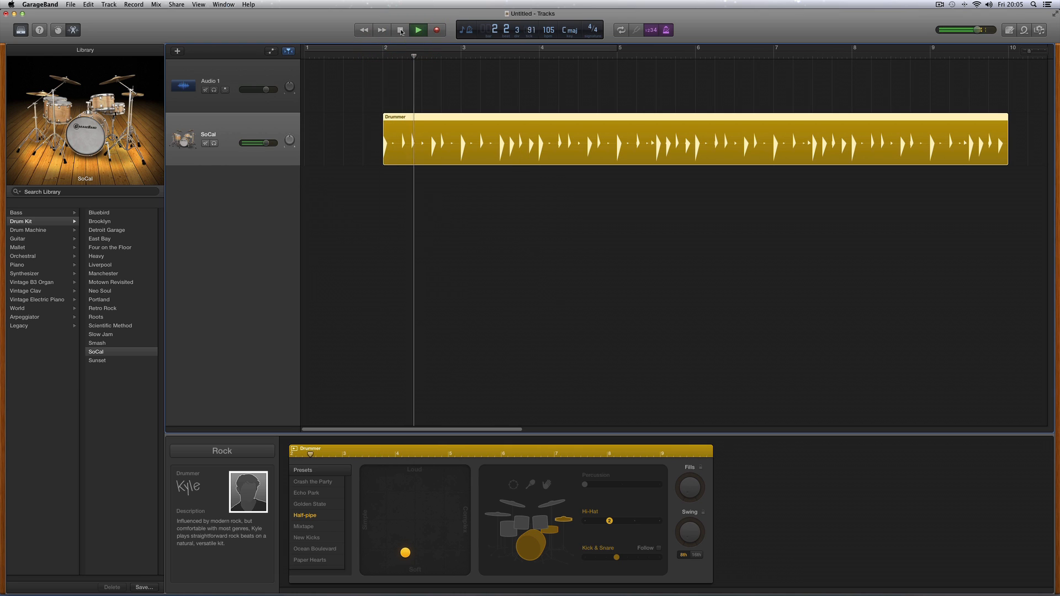
click(401, 31)
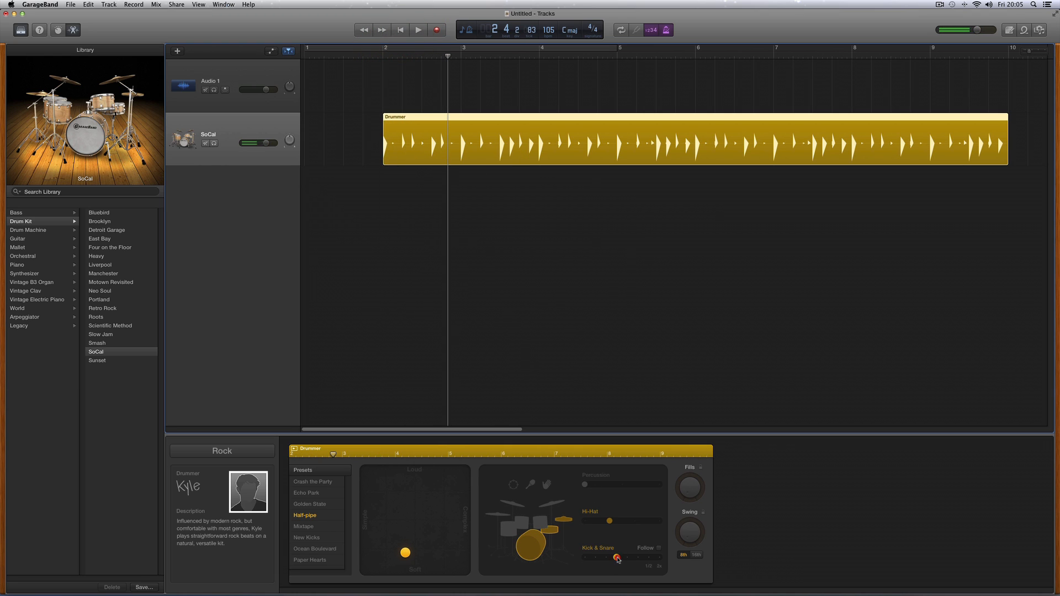
- Set Kick & Snare to the fifth variation and play nearly two bars from bar 2
click(627, 558)
click(381, 54)
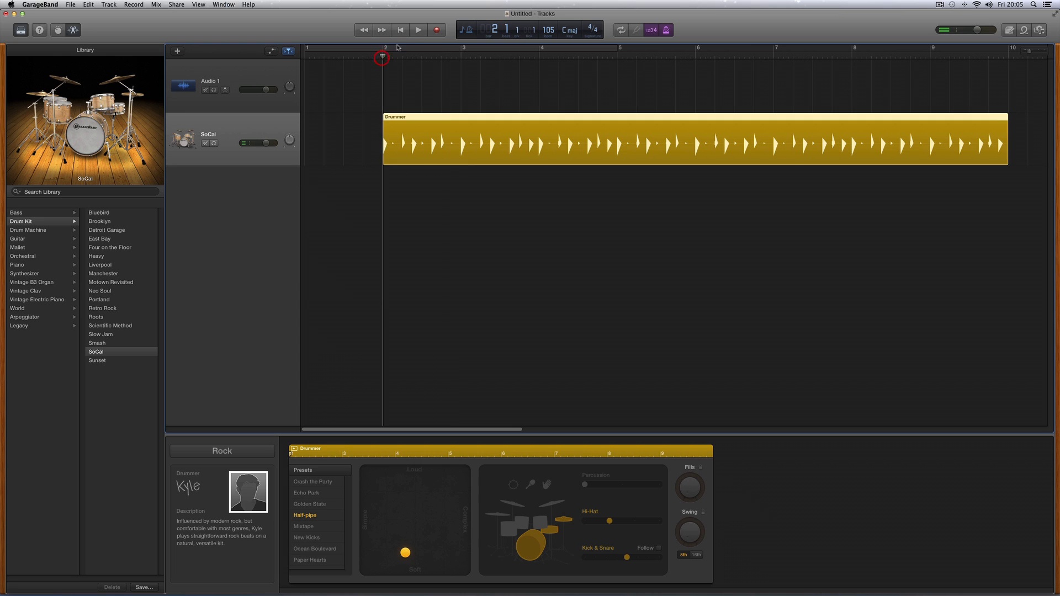
click(417, 30)
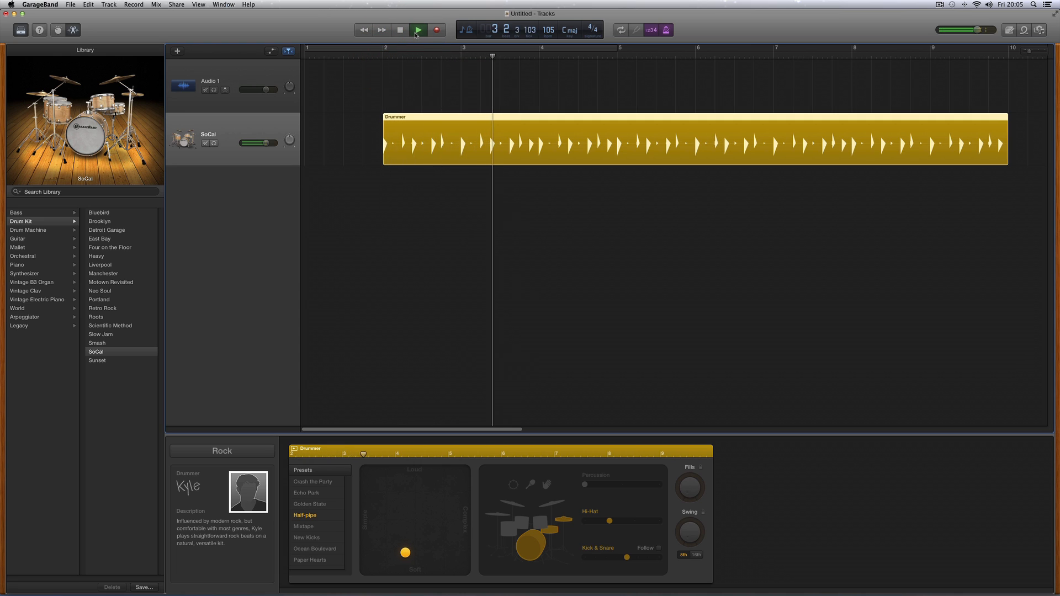
click(401, 31)
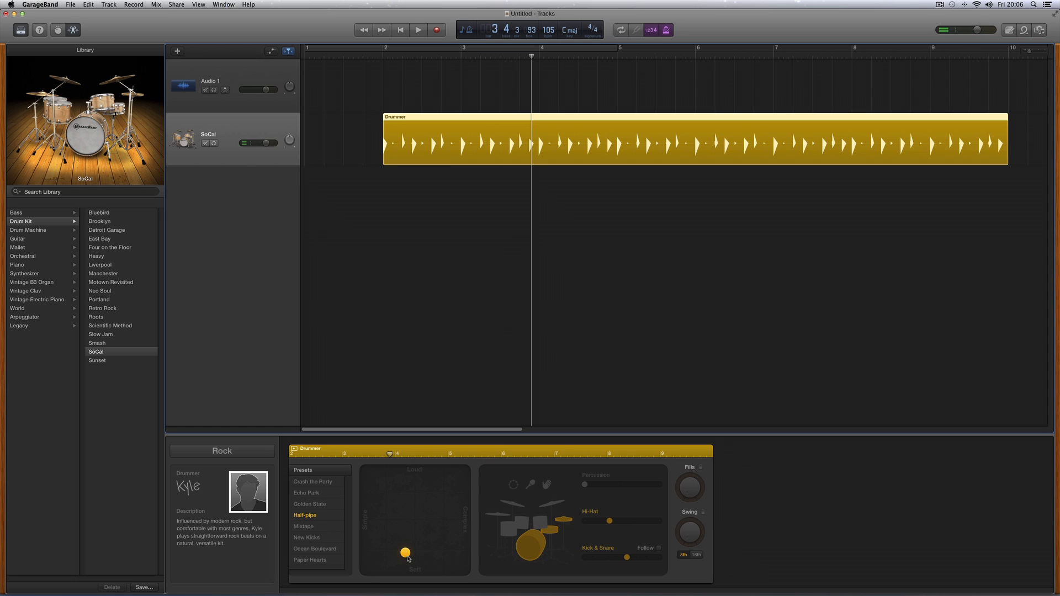
- Nudge the XY pad puck slightly toward Simple and back again
click(404, 554)
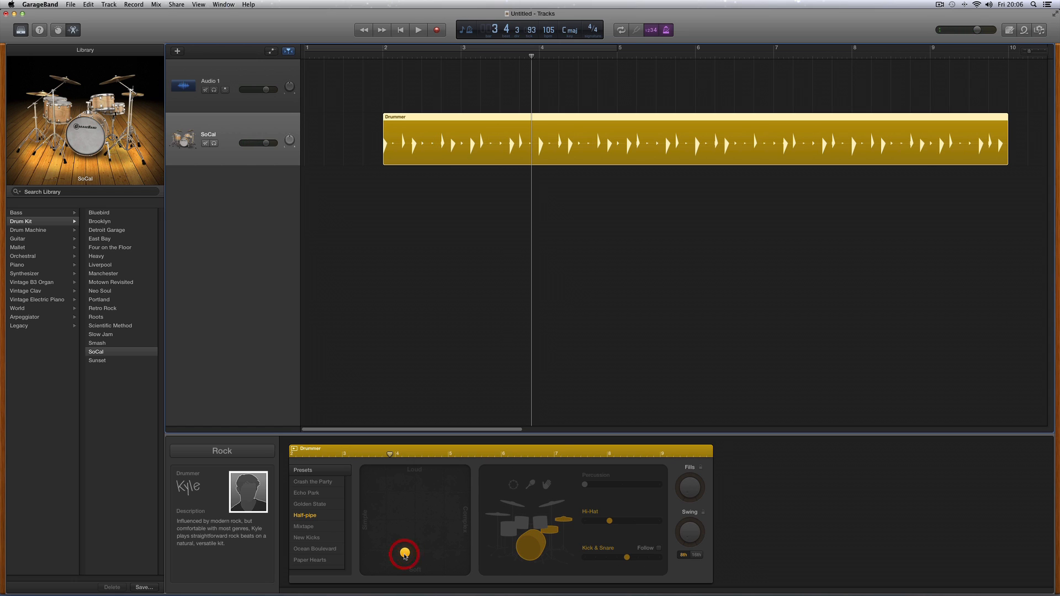
click(407, 555)
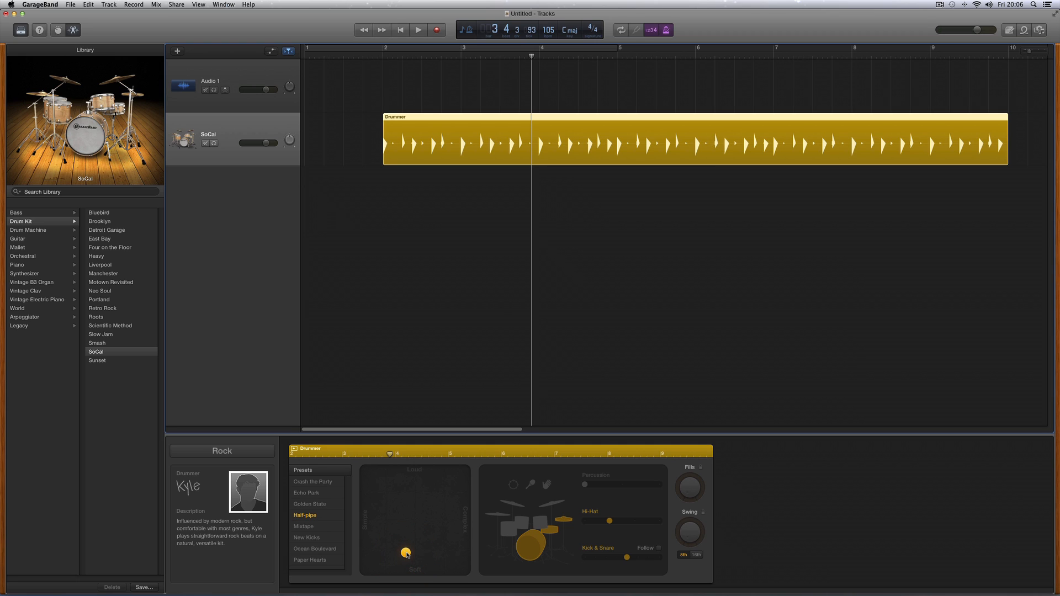
- Play the Drummer region from bar 2 into bar 5, stop, and return the playhead to the project start
click(383, 57)
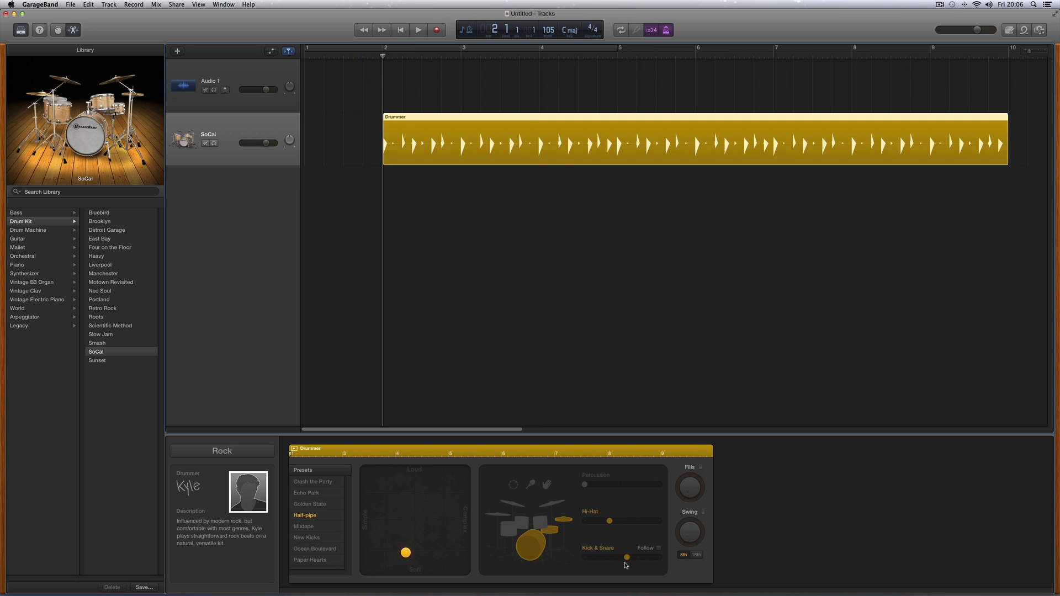
click(418, 30)
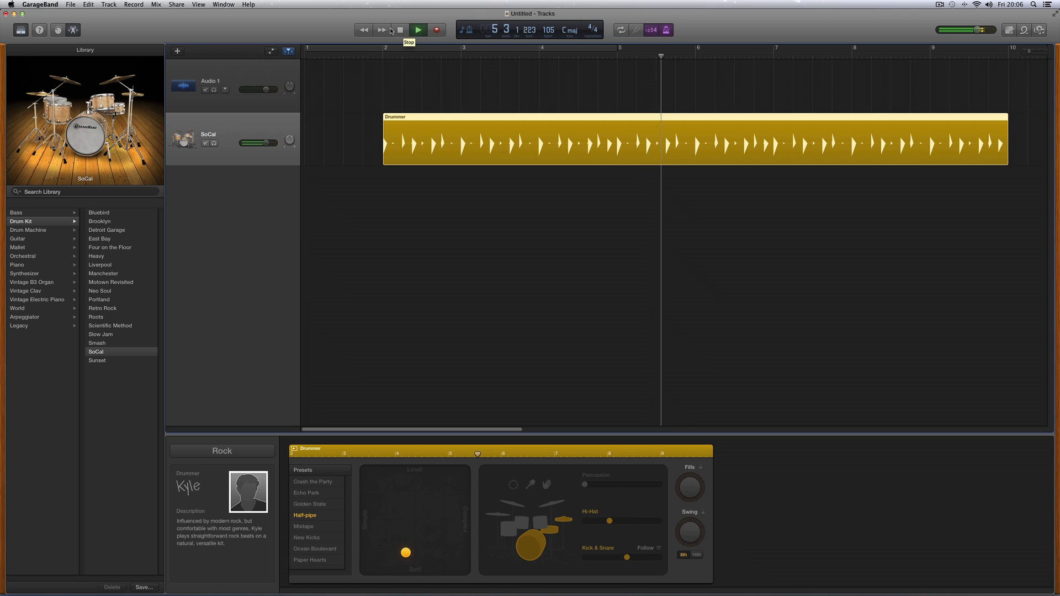
click(399, 31)
click(399, 31)
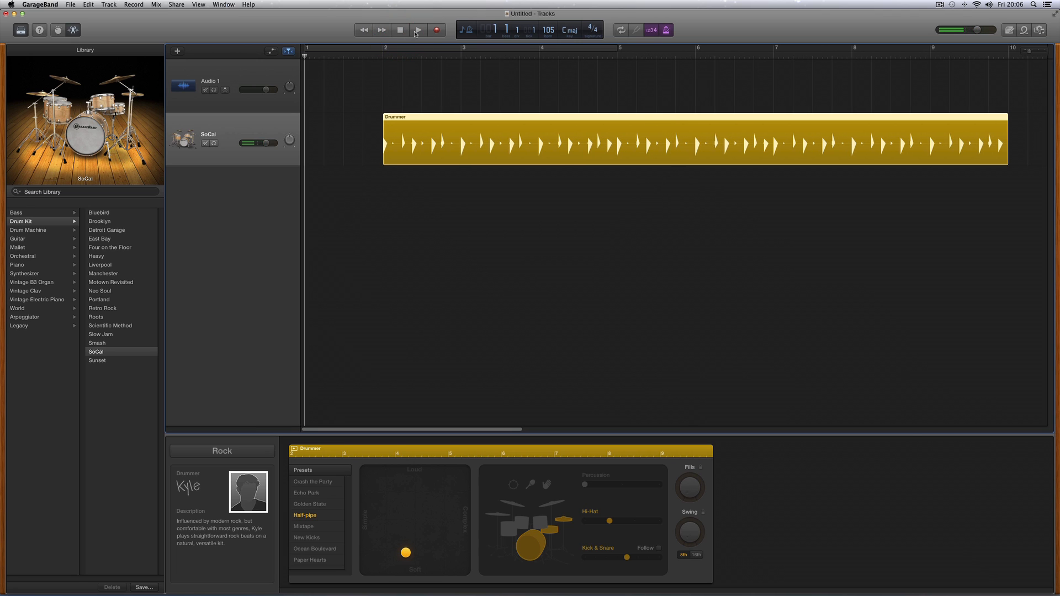
- Play from the project start to bar 6, set the project tempo to 65, and return the playhead to the start
click(418, 31)
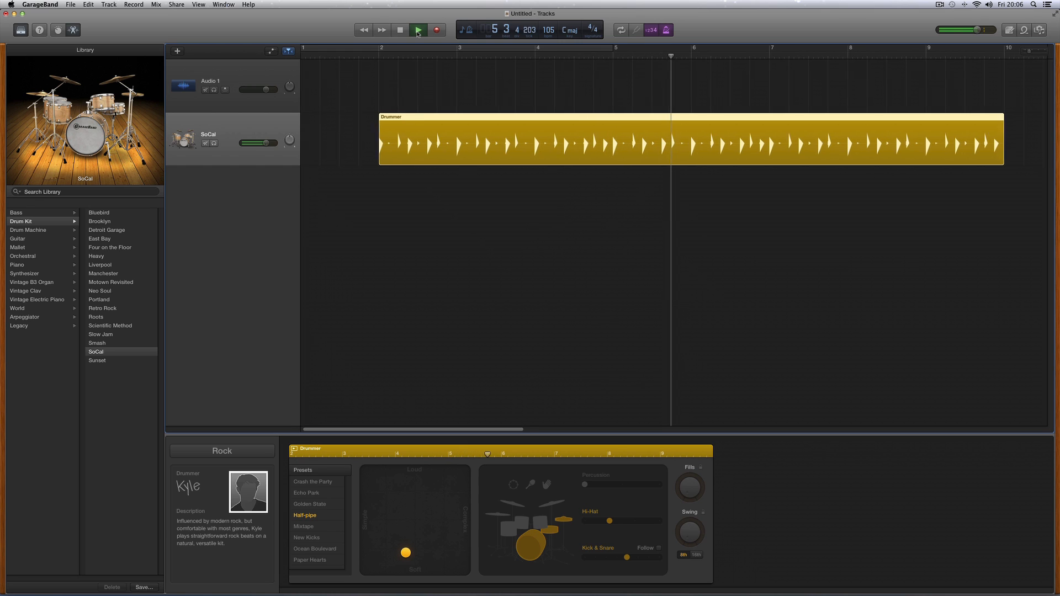
click(418, 31)
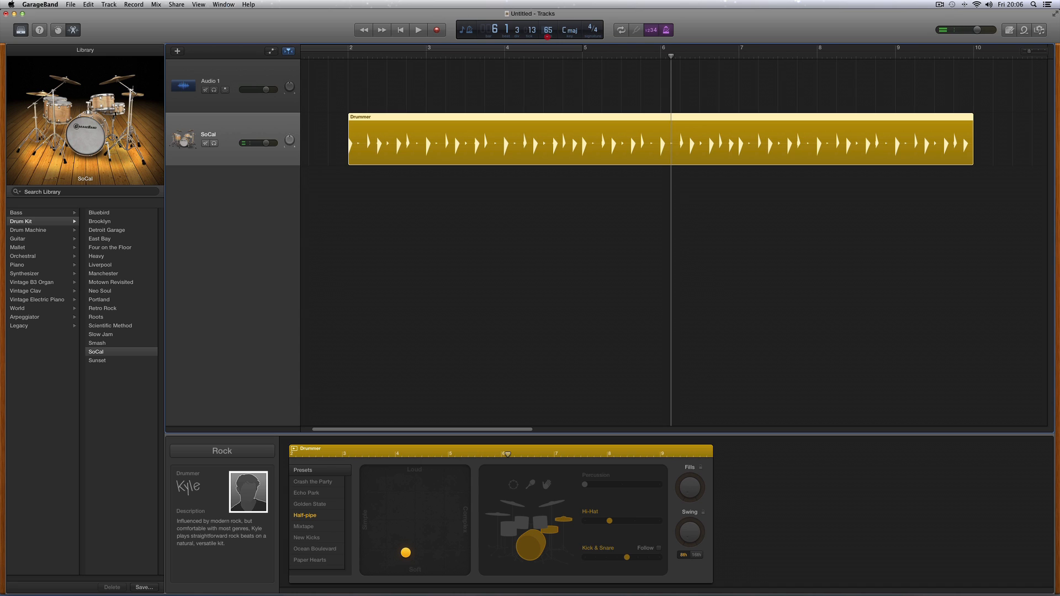
click(400, 30)
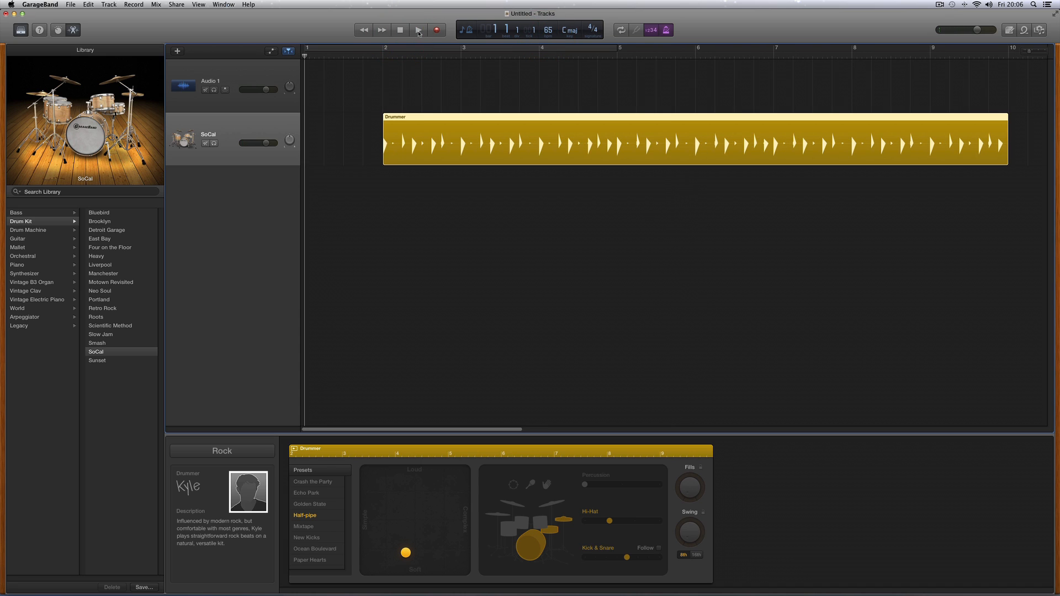
- Play the drums at the slower tempo from the project start into bar 3, and again from bar 2 for under a bar
click(418, 31)
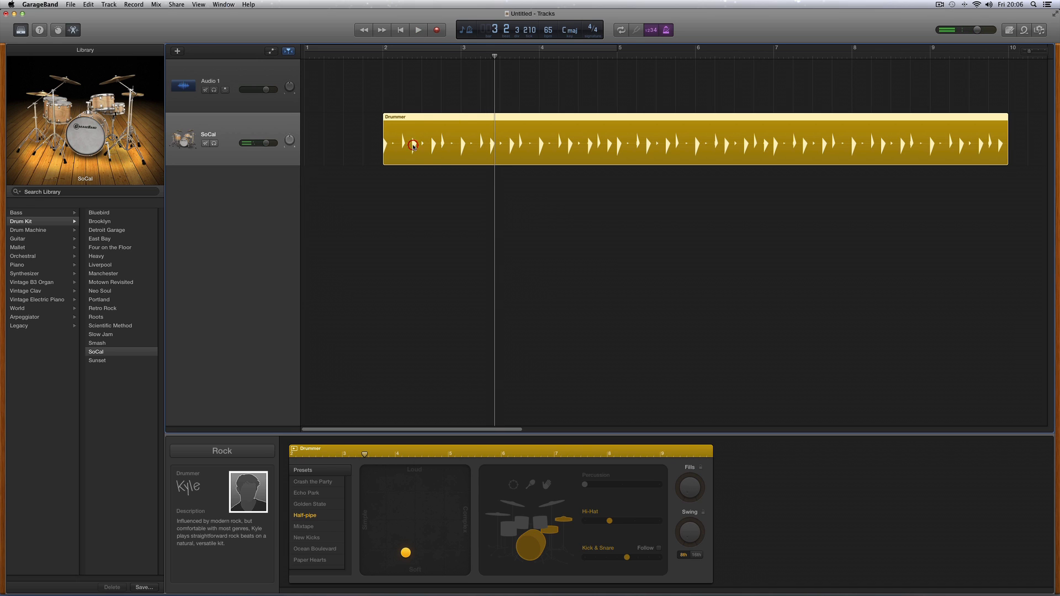
click(382, 57)
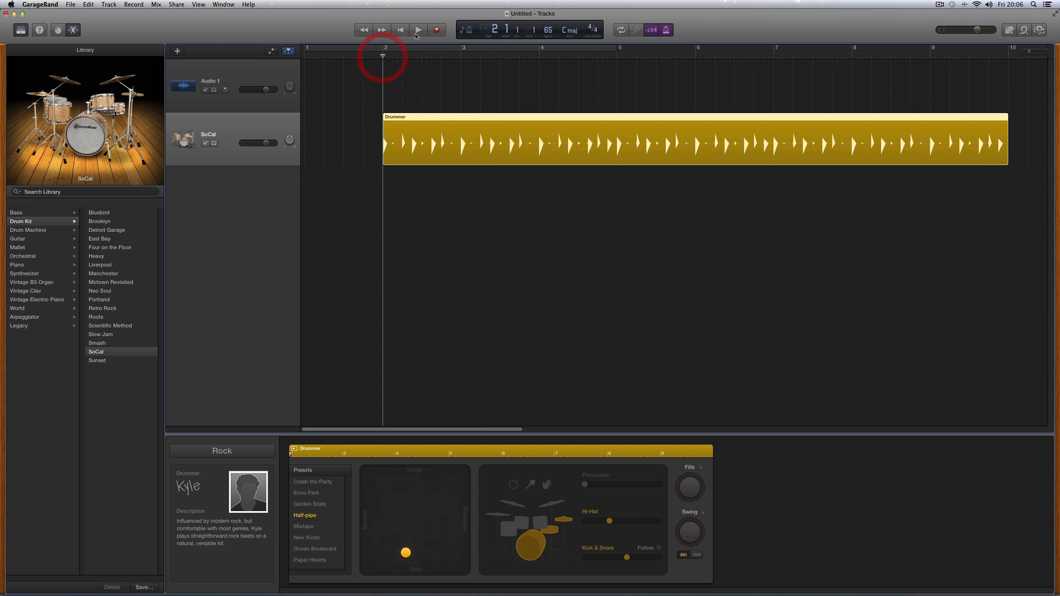
click(418, 30)
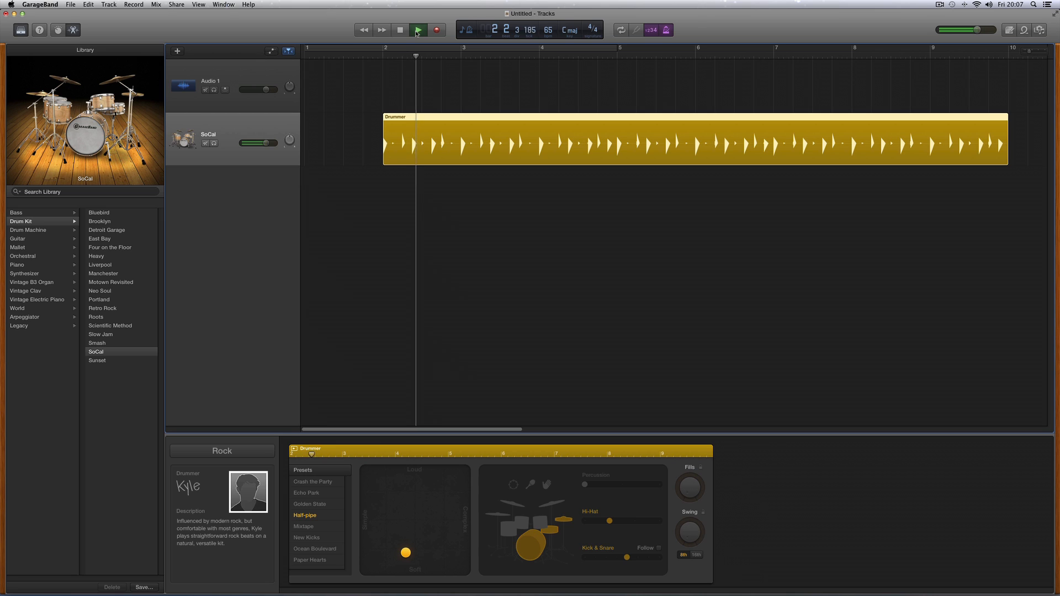
click(403, 31)
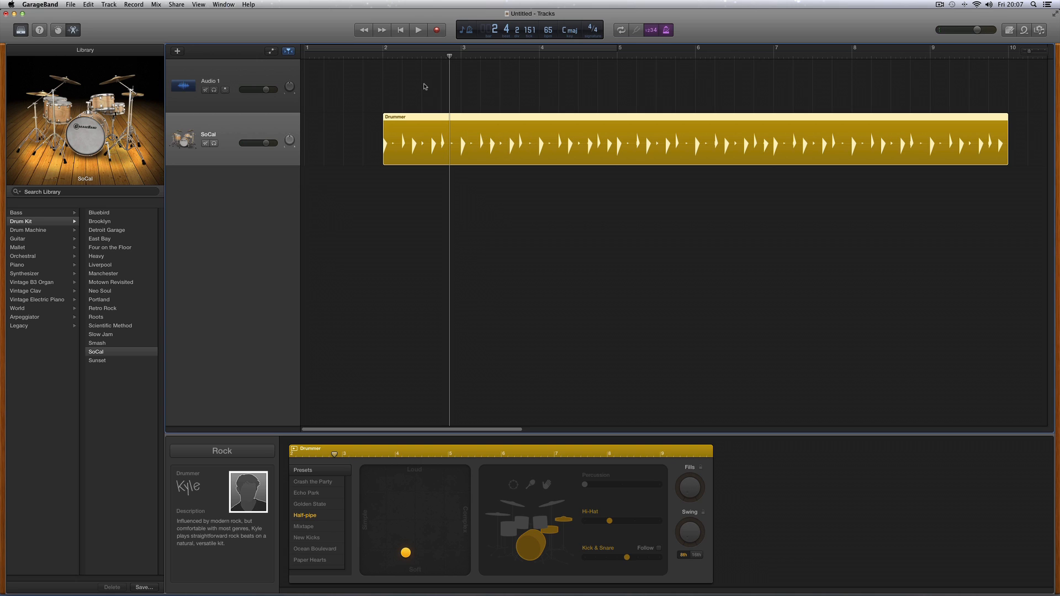
- Try the first Kick & Snare variation, playing about half a bar from bar 2
click(382, 55)
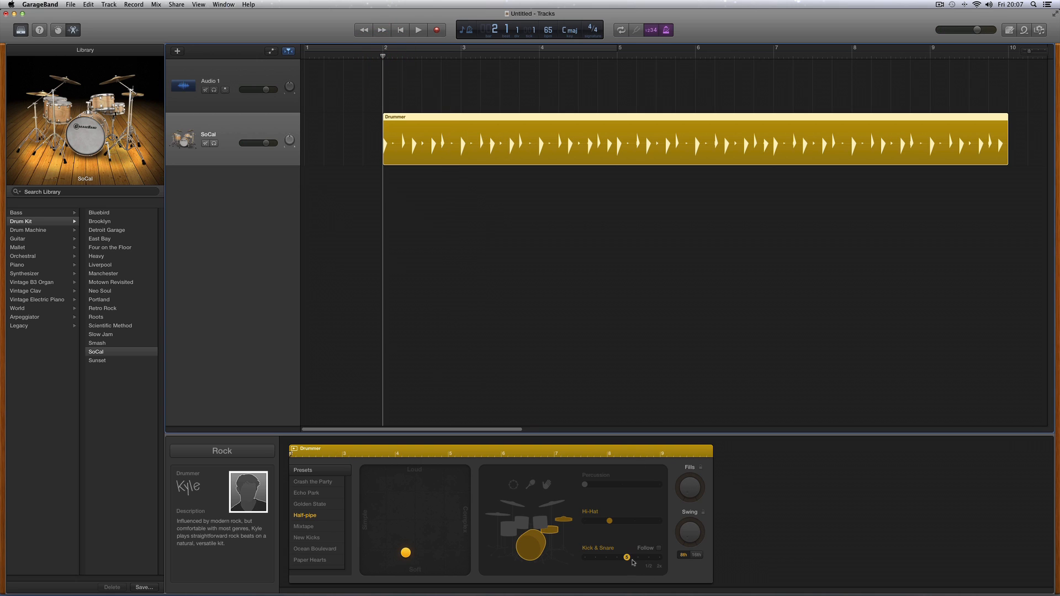
click(589, 558)
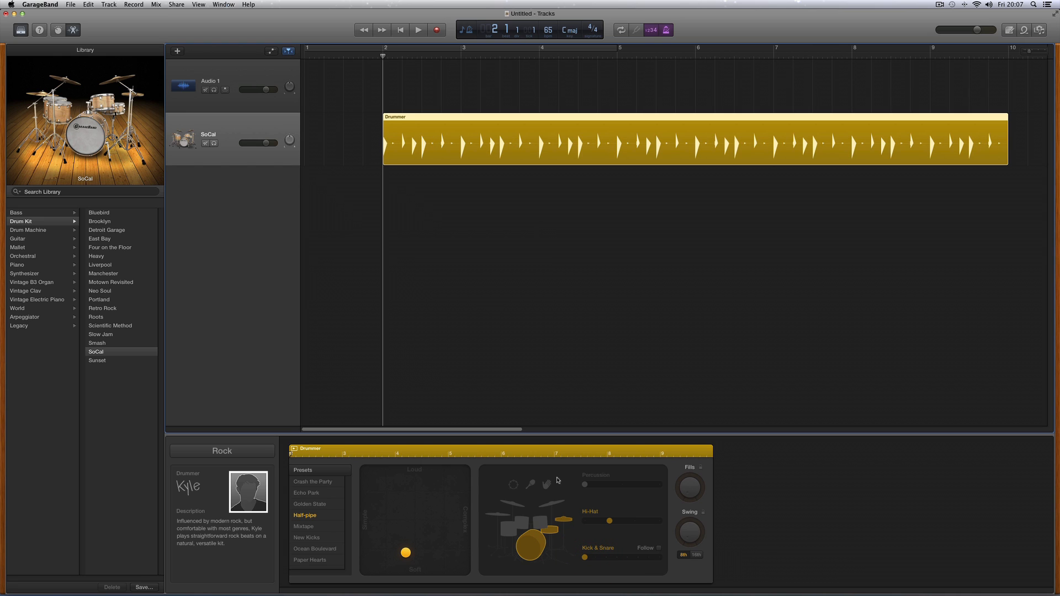
click(412, 32)
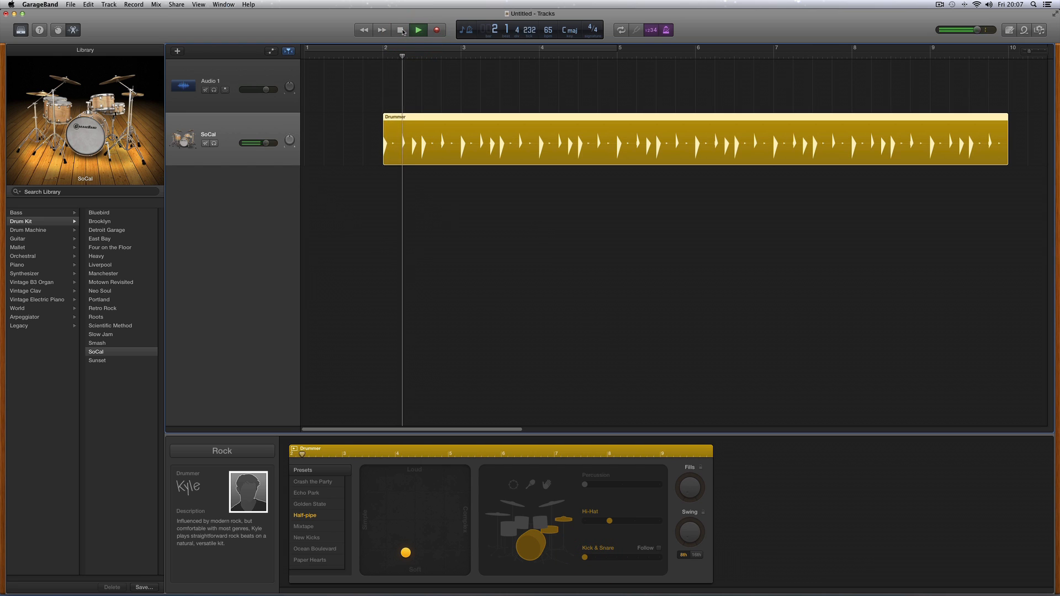
click(402, 31)
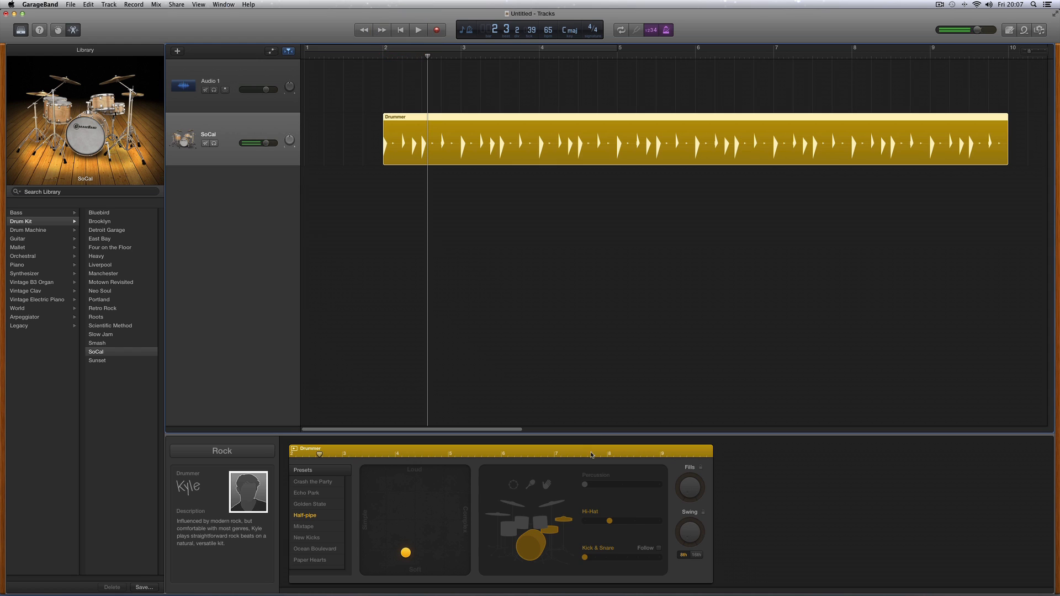
- Set Kick & Snare to the second variation and play just over two bars from bar 2
click(596, 558)
click(383, 55)
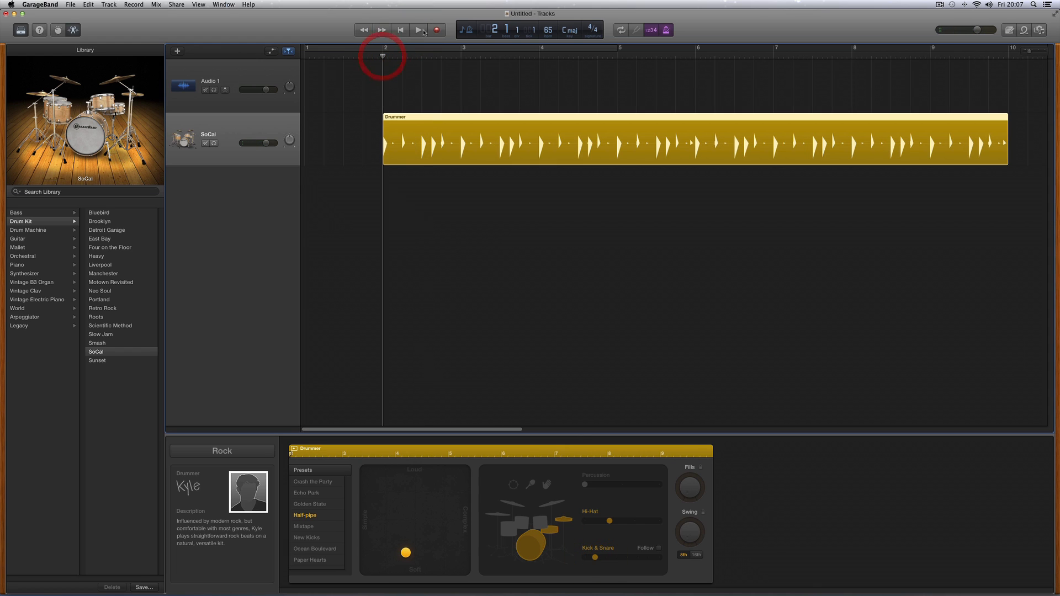
click(418, 30)
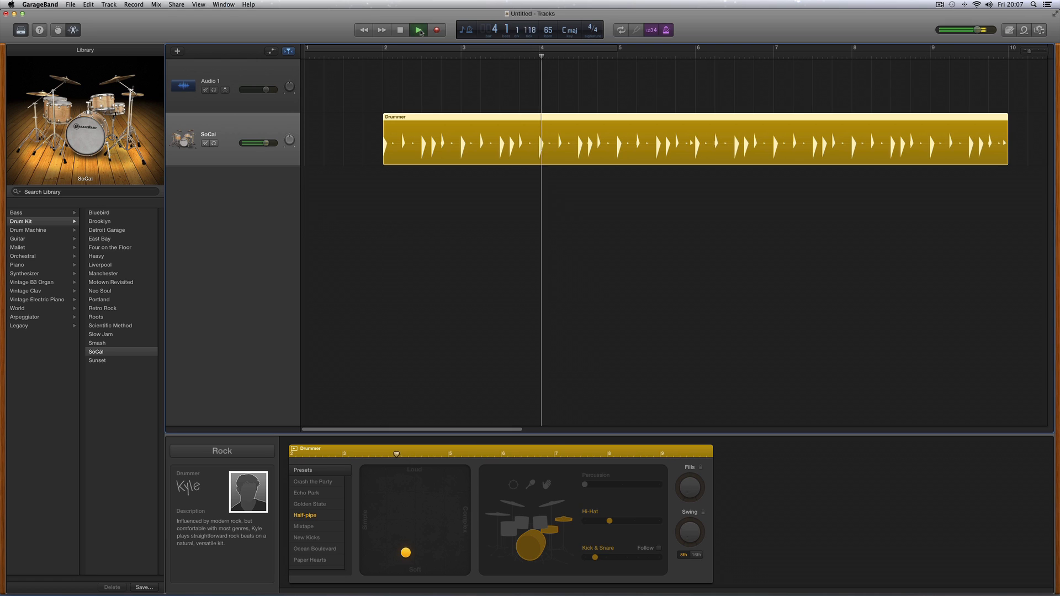
click(401, 30)
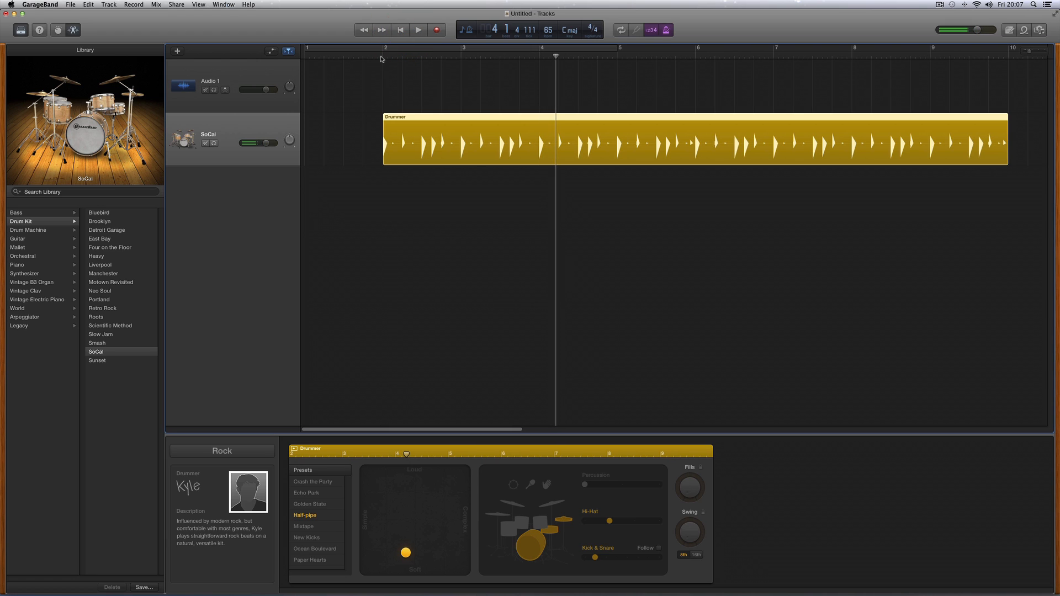
- Play the whole pattern from the project start into bar 6
click(400, 30)
click(418, 30)
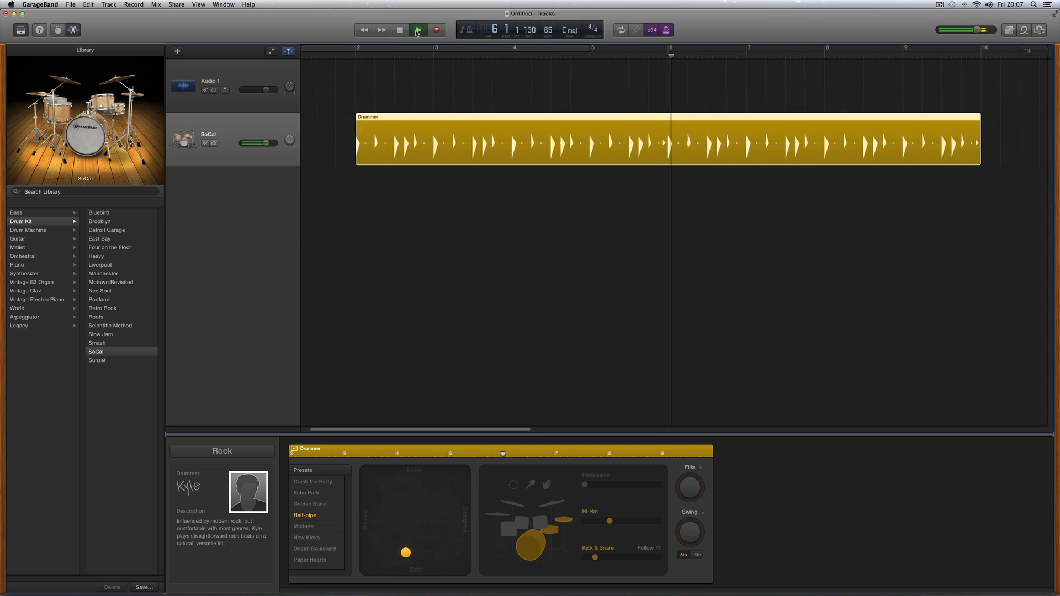
click(417, 30)
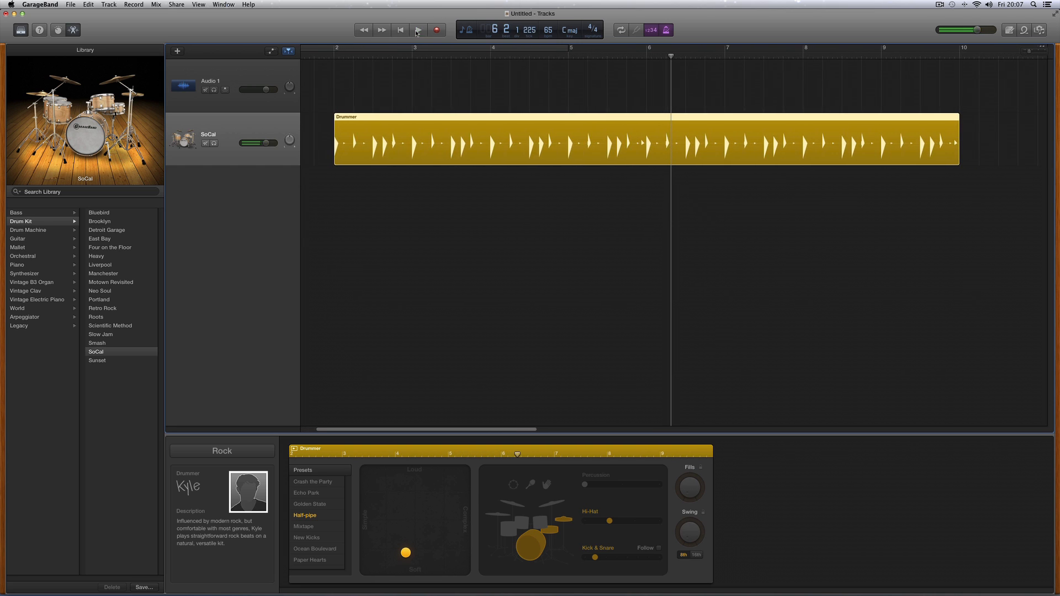
- Examine the fills before bars 6 and 10, and play the passage from late bar 5 into bar 6
click(643, 145)
click(643, 146)
click(646, 146)
click(956, 145)
click(627, 61)
click(419, 30)
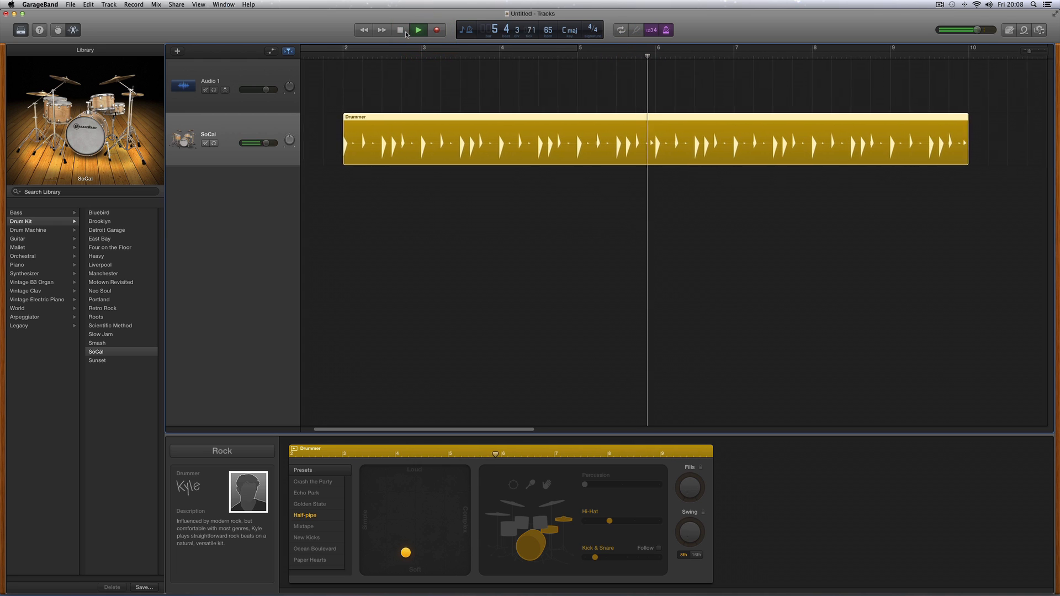
click(405, 32)
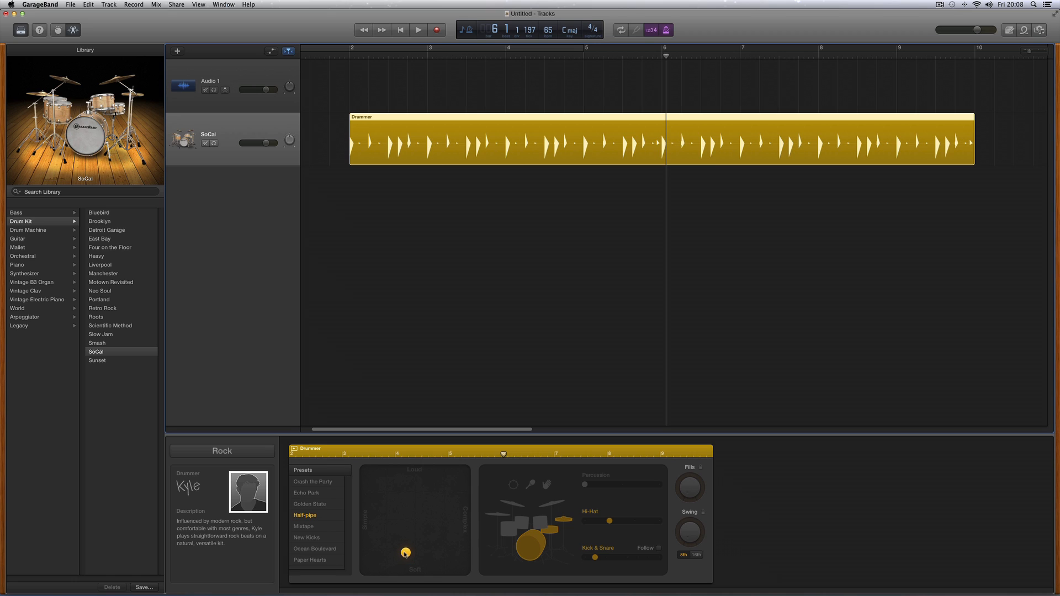
- Nudge the XY pad puck slightly toward Simple in small moves, comparing the fills around bars 6 and 10
click(405, 553)
click(659, 146)
click(968, 145)
click(406, 553)
click(405, 552)
click(658, 144)
click(975, 144)
click(407, 554)
click(406, 555)
click(970, 146)
click(501, 146)
click(404, 552)
click(404, 553)
click(405, 553)
click(404, 553)
click(402, 554)
click(402, 553)
click(402, 554)
click(402, 554)
click(402, 555)
- Play the adjusted Drummer region from bar 2 nearly to bar 10, stop, and return the playhead to the project start
click(349, 54)
click(418, 29)
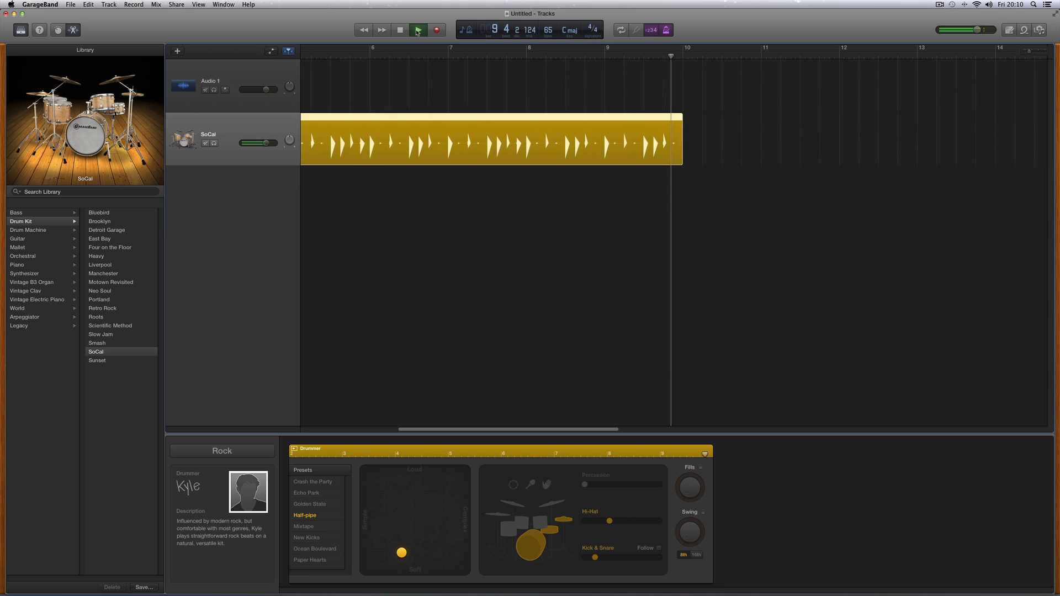
click(400, 30)
click(400, 30)
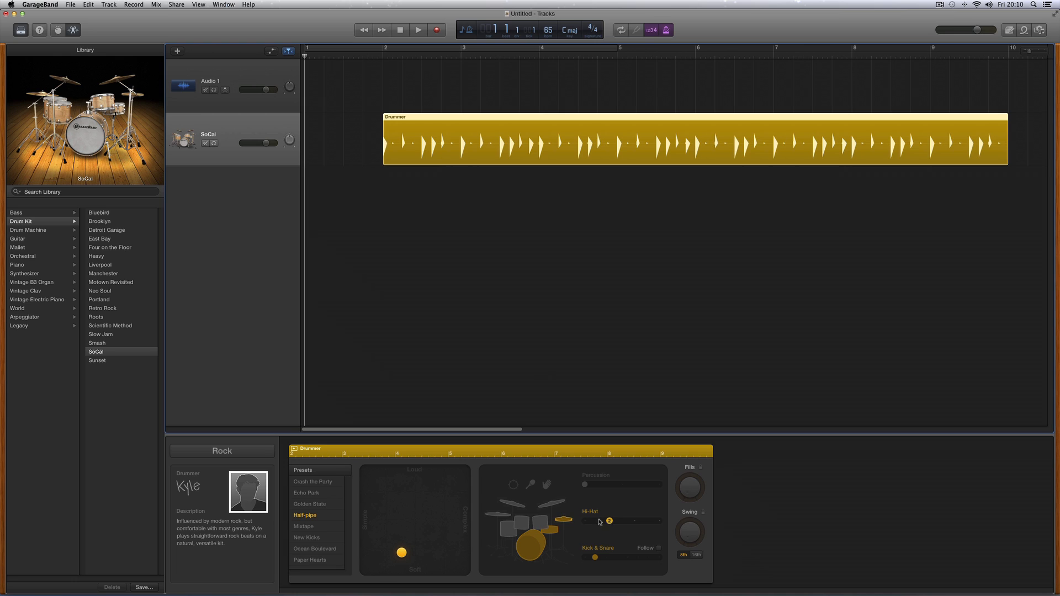
- Try cymbals in place of the hi-hat, playing about half a bar from bar 2, and switch back to the hi-hat
click(567, 523)
click(552, 503)
click(384, 52)
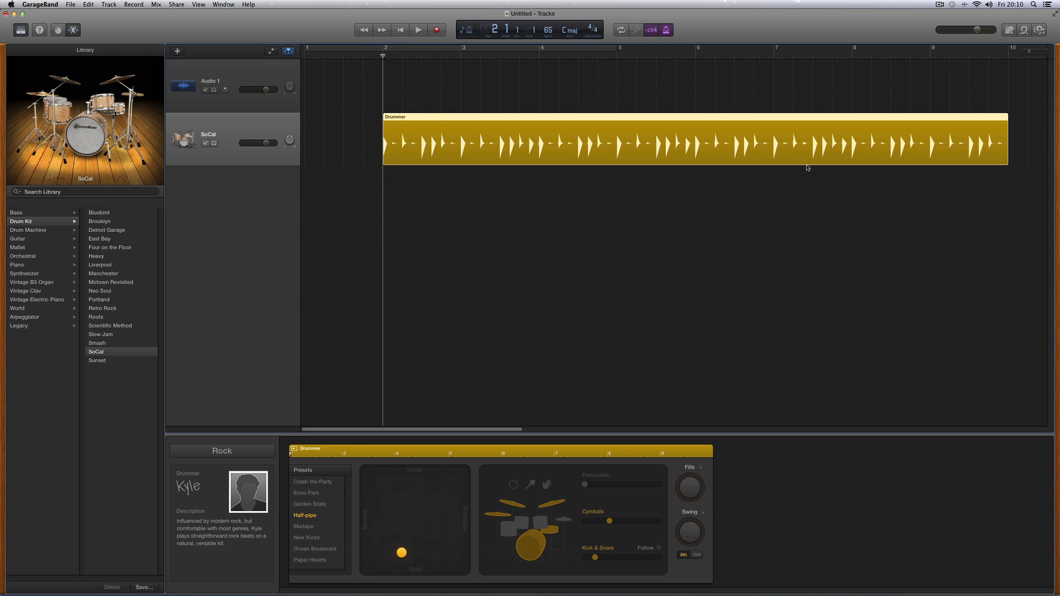
key(space)
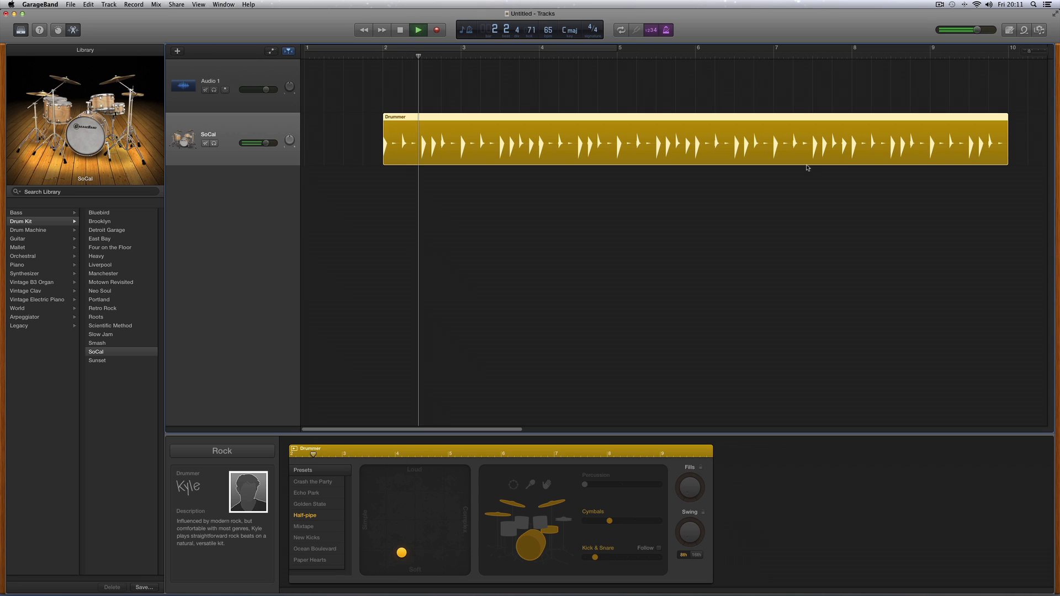
key(space)
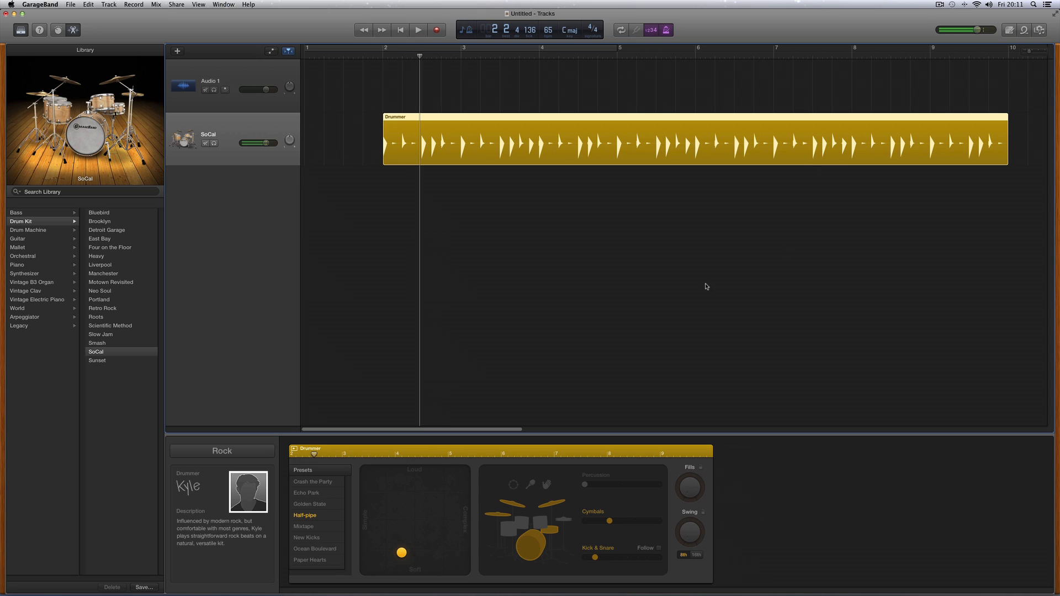
click(566, 520)
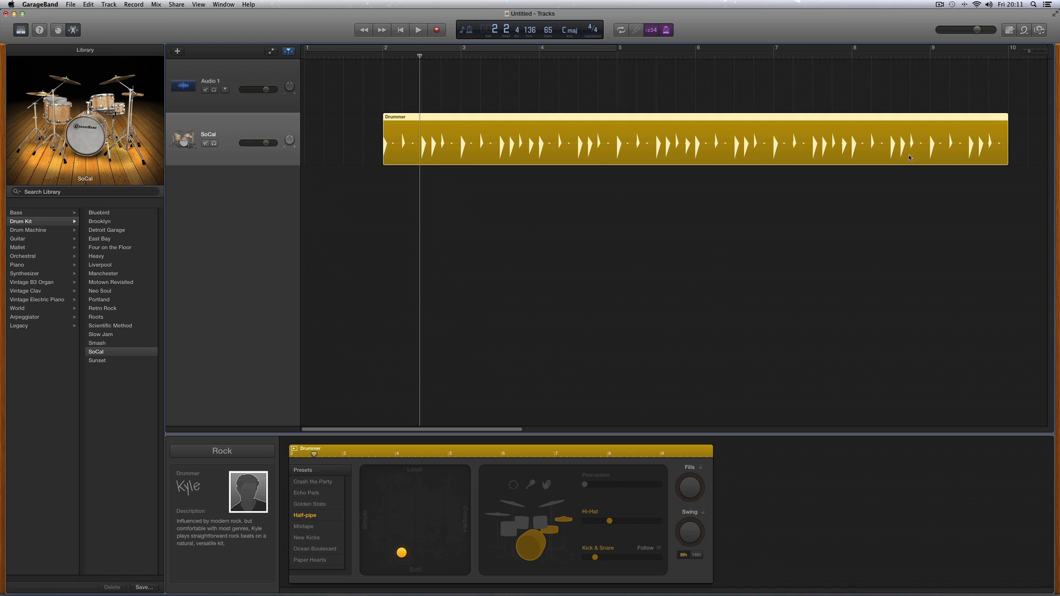
- Rename the Drummer region as verse
drag(1030, 52, 1026, 54)
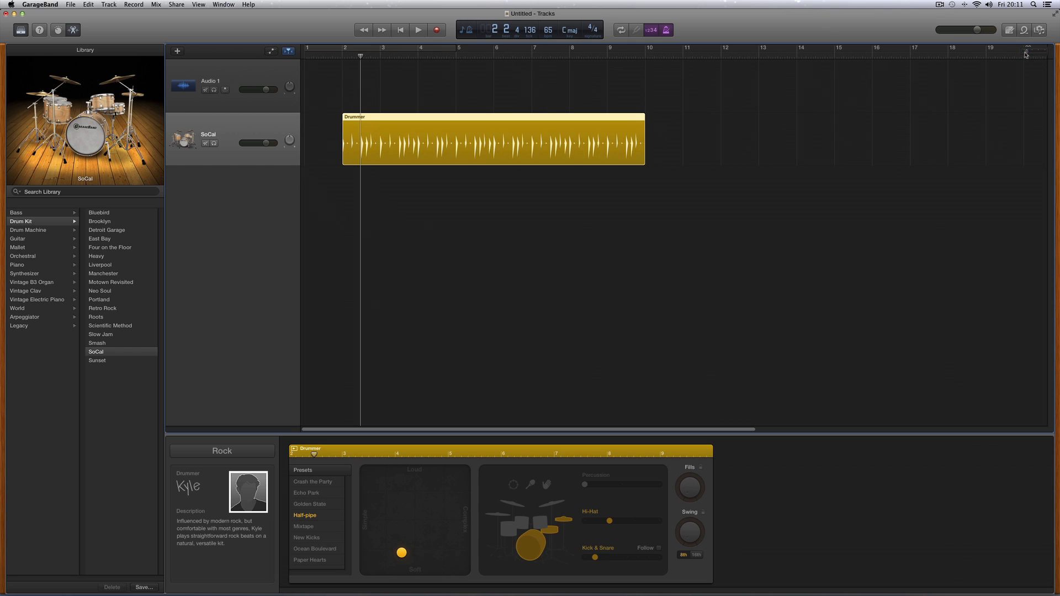
double_click(367, 122)
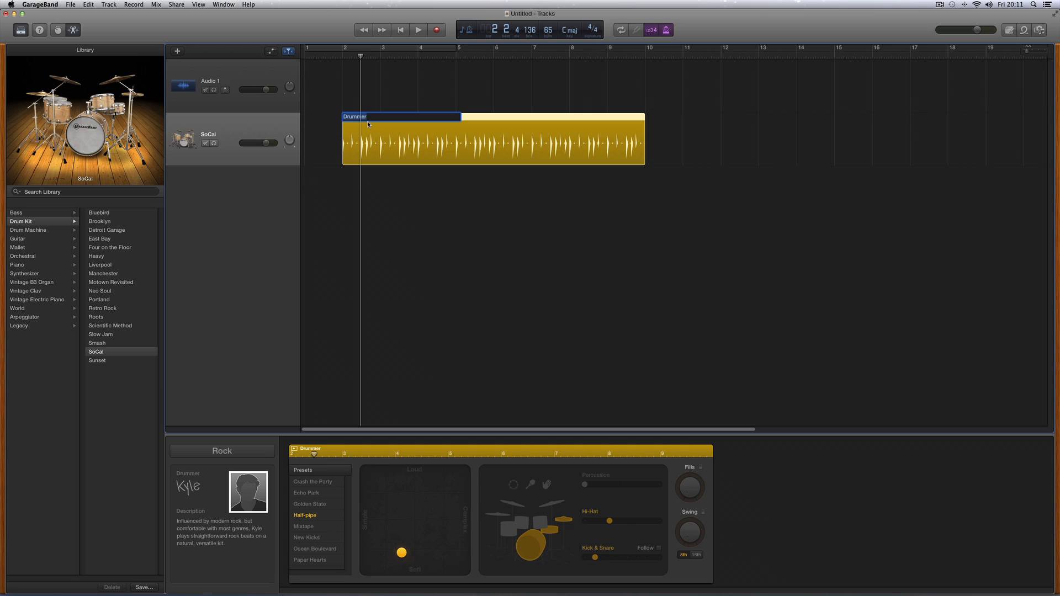
text(verse)
key(Return)
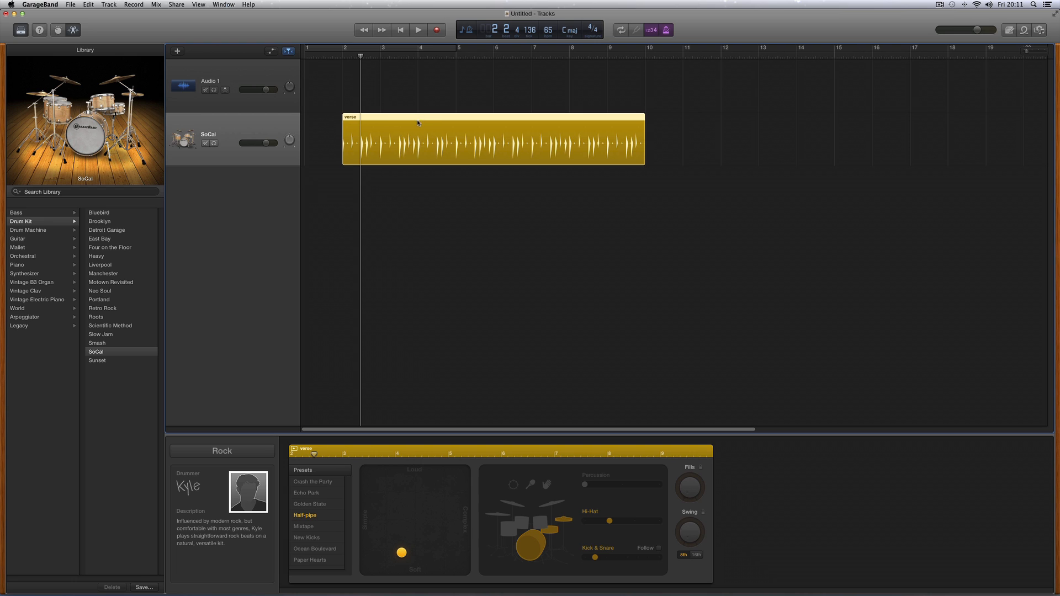
- Move the verse region so it starts at bar 1 and play its first four bars from the project start
click(400, 30)
click(434, 118)
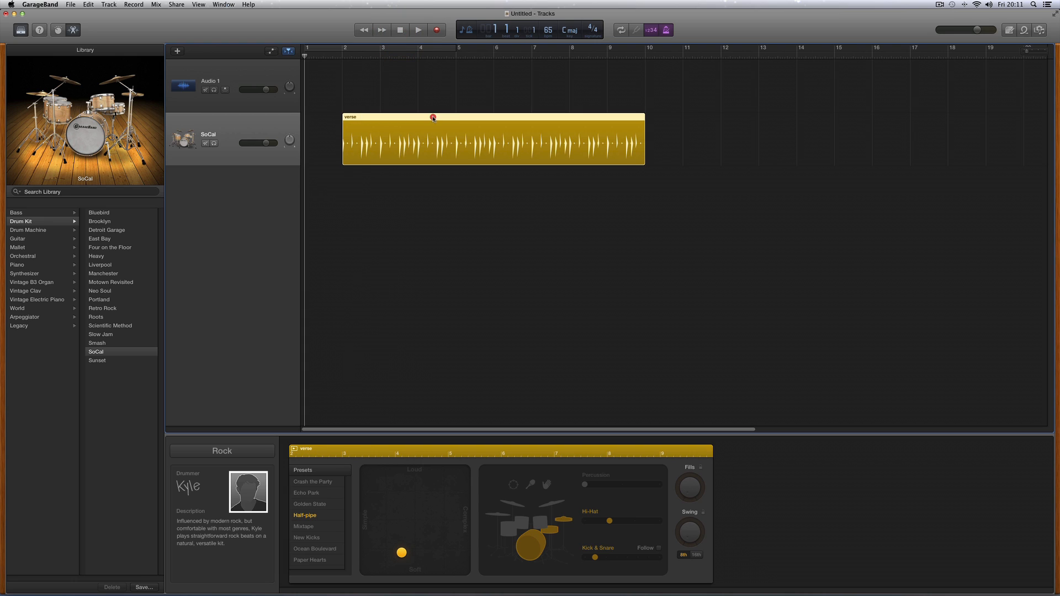
drag(433, 118, 397, 117)
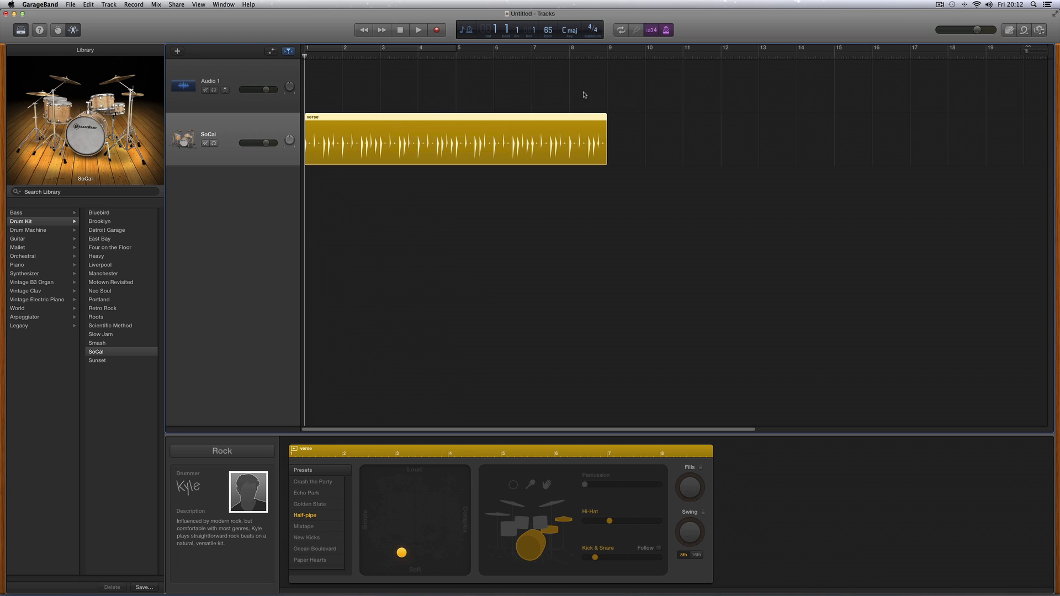
click(419, 30)
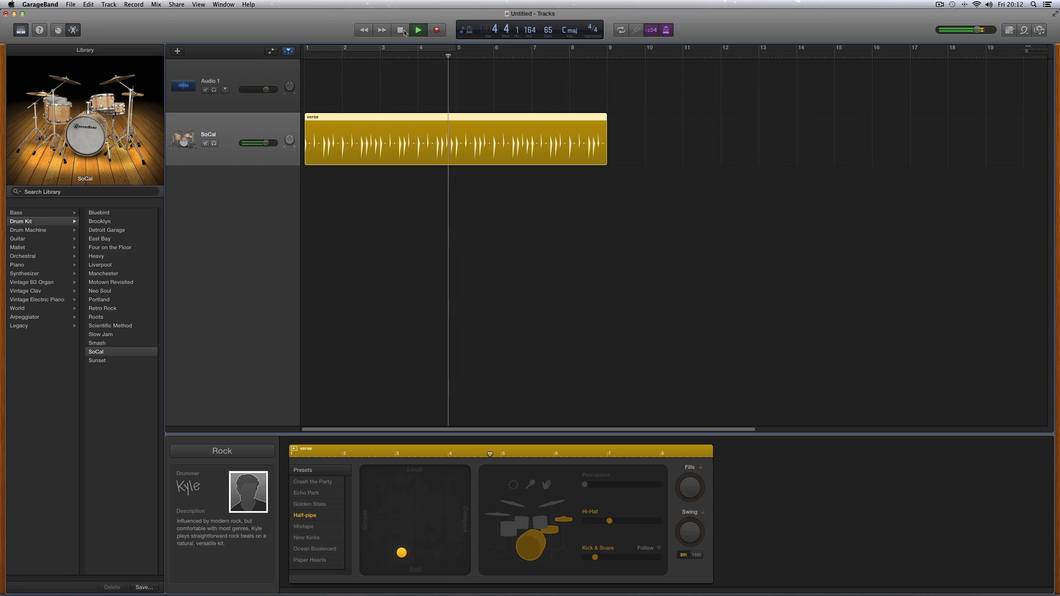
click(403, 30)
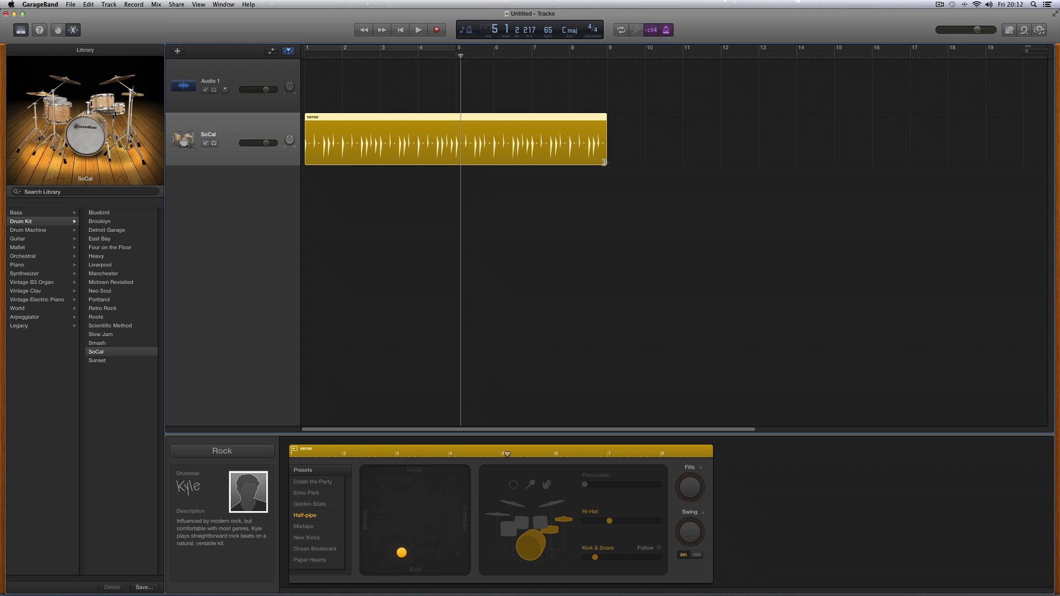
- Copy the verse region to bar 9, directly after the original on the SoCal track
mouse_move(604, 161)
mouse_down()
mouse_move(454, 158)
mouse_move(603, 161)
mouse_up()
drag(382, 119, 681, 128)
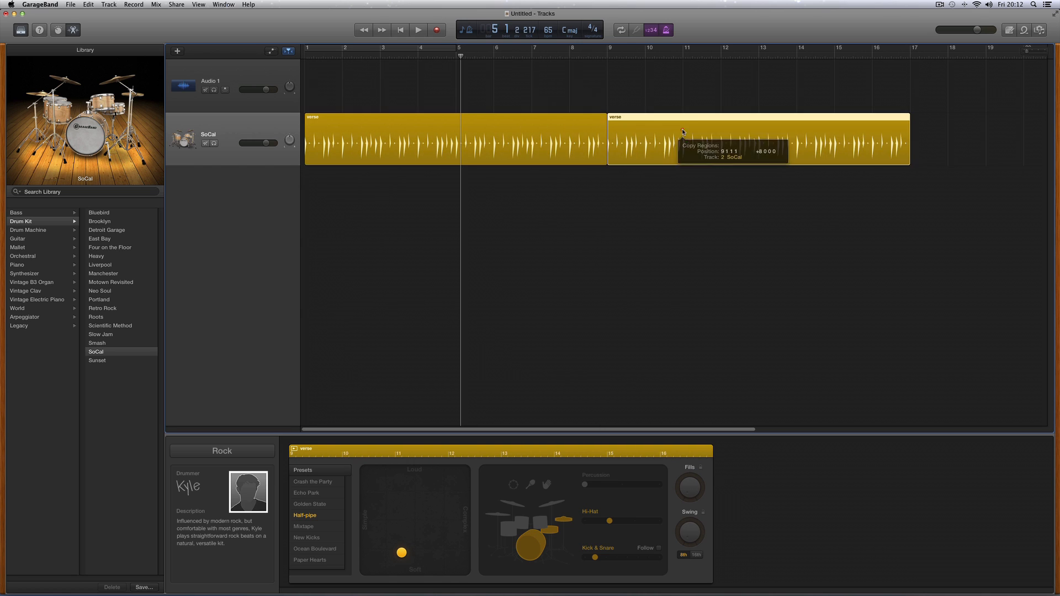
- Rename the first Drummer region, starting at bar 1 on the SoCal track, as intro
click(626, 126)
click(442, 135)
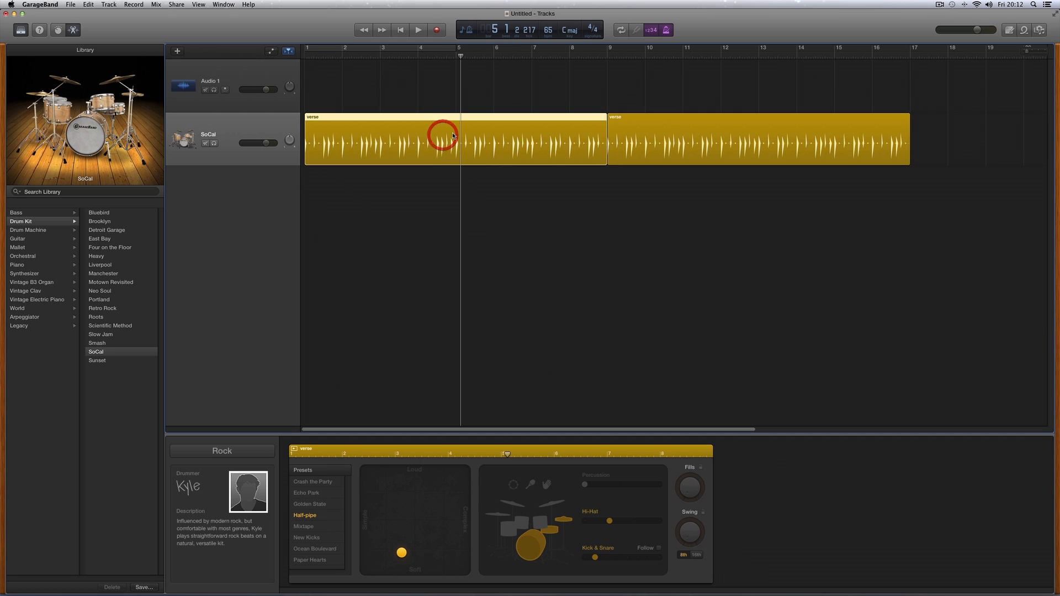
click(661, 121)
click(316, 118)
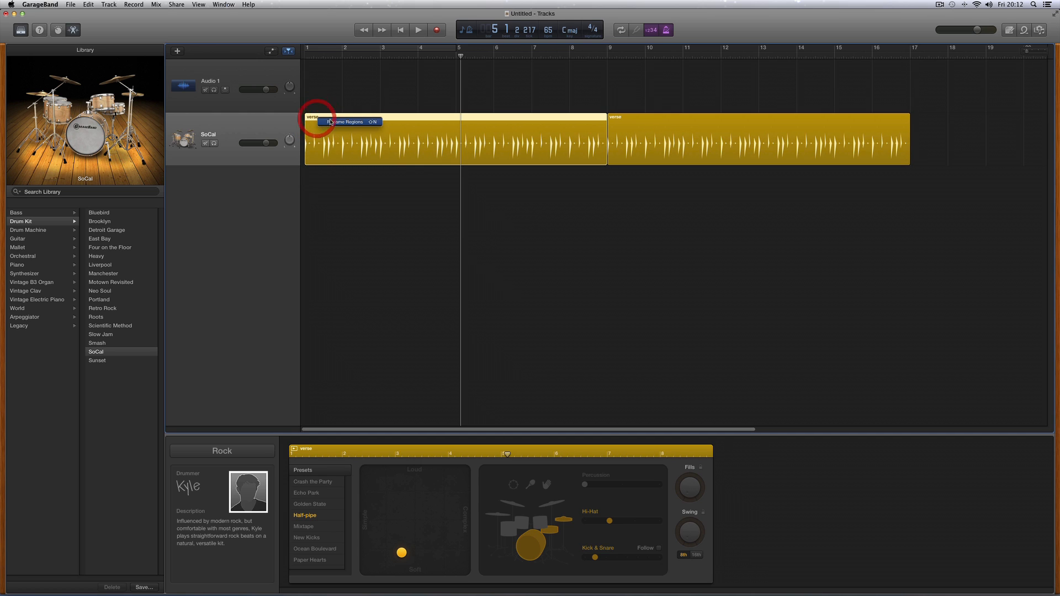
click(331, 120)
key(BackSpace)
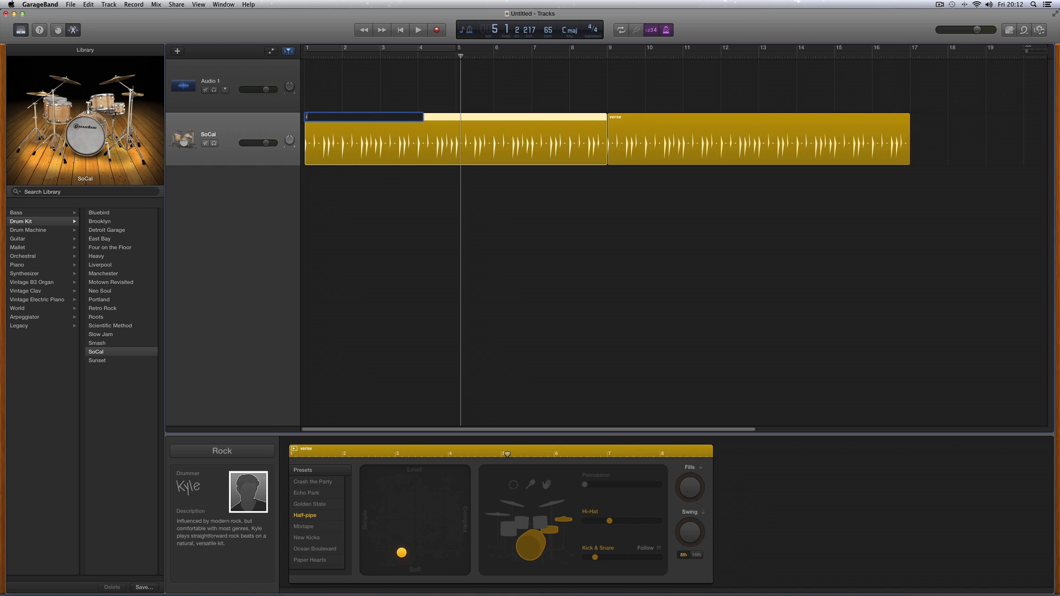
key(Return)
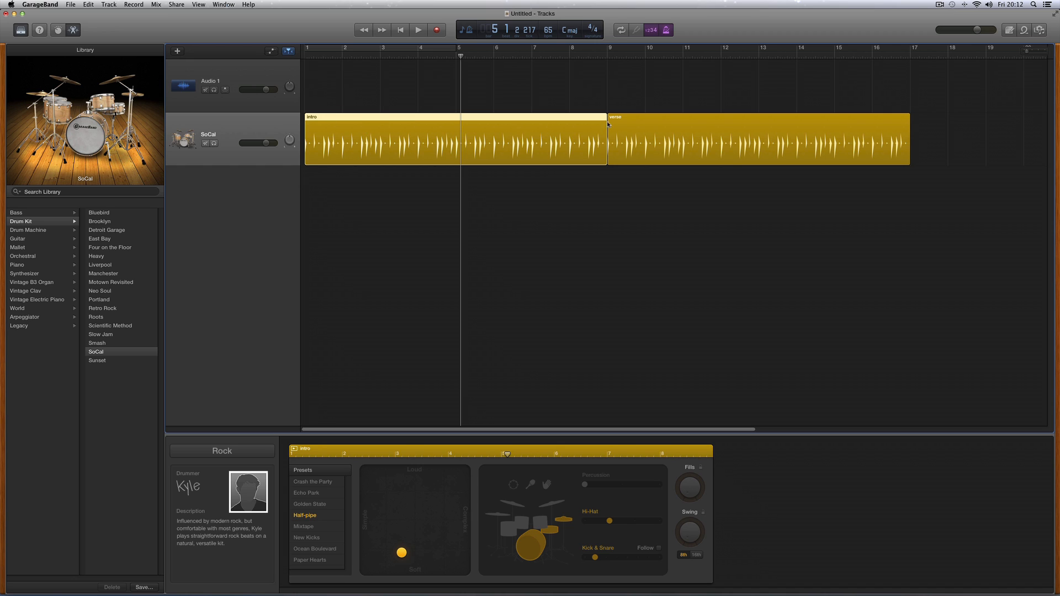
- Copy the verse region to bar 17, directly after the original on the SoCal track
click(633, 124)
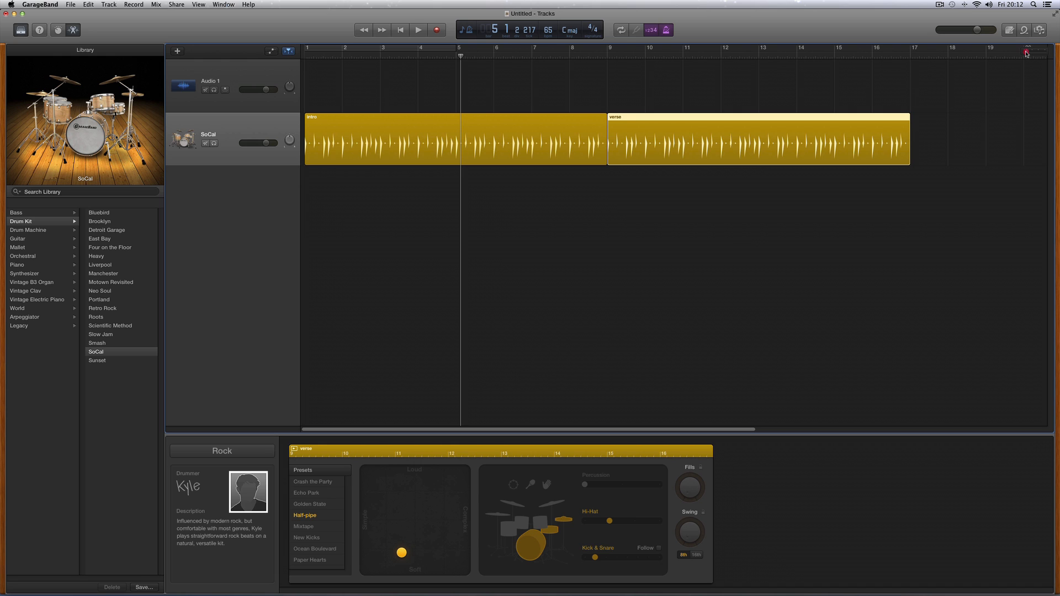
drag(1026, 52, 1022, 52)
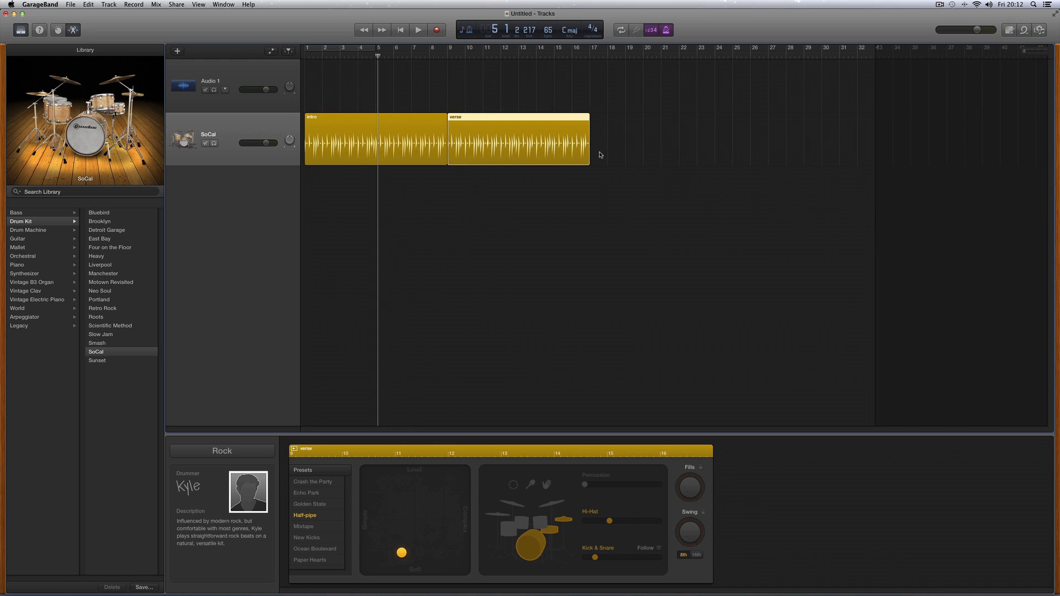
click(532, 140)
drag(447, 60, 590, 58)
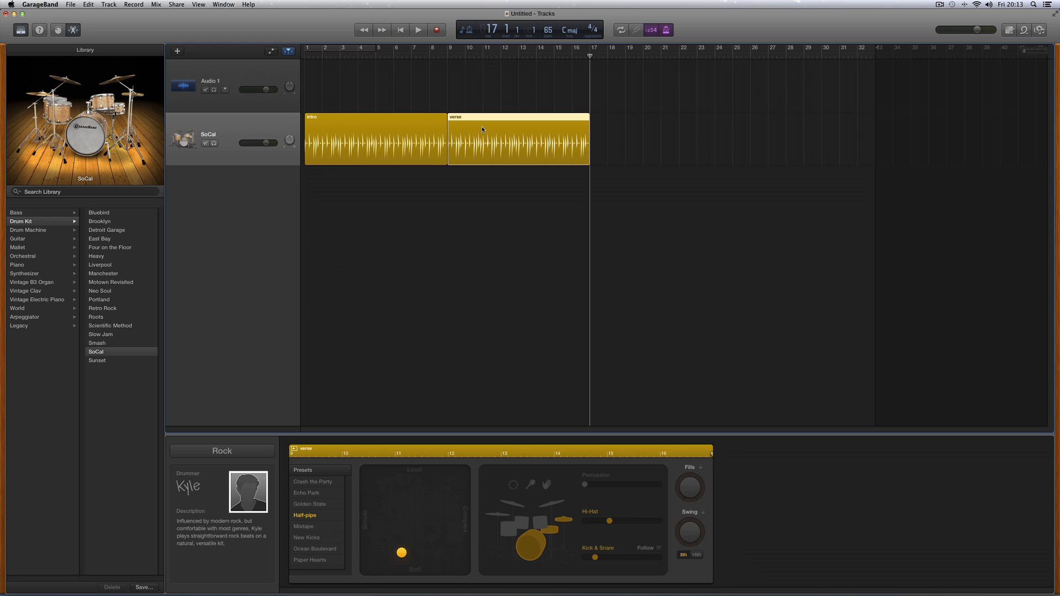
drag(477, 120, 612, 127)
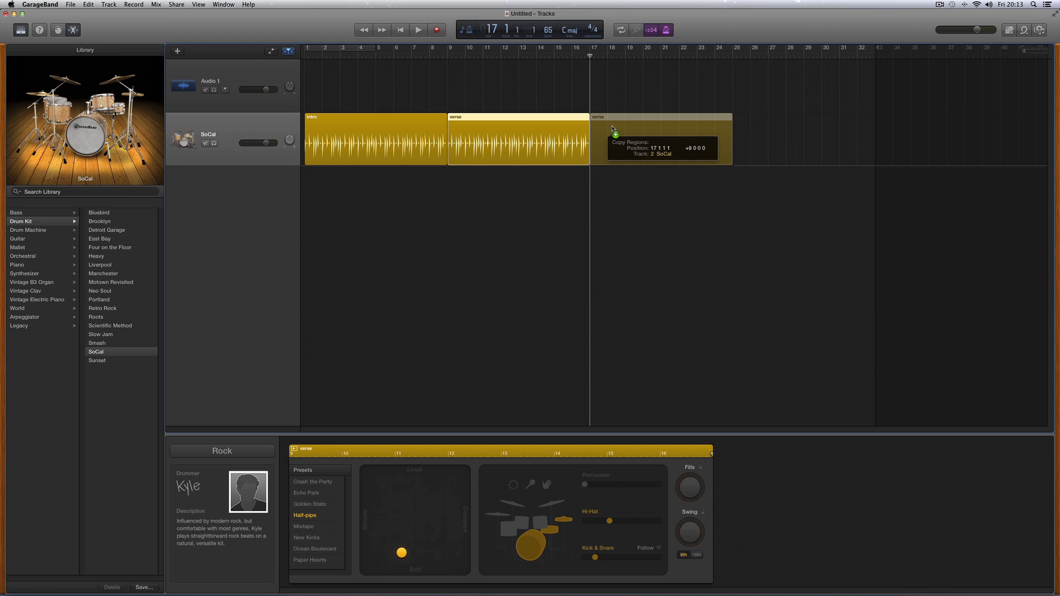
drag(612, 128, 612, 129)
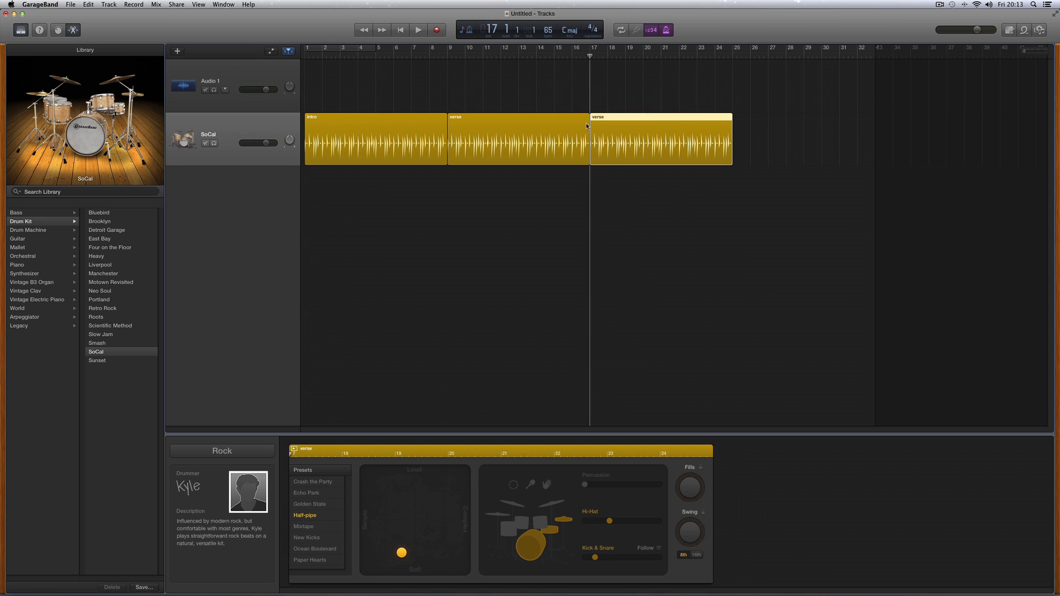
- Rename the copied Drummer region at bar 17 as chorus
click(579, 121)
click(599, 117)
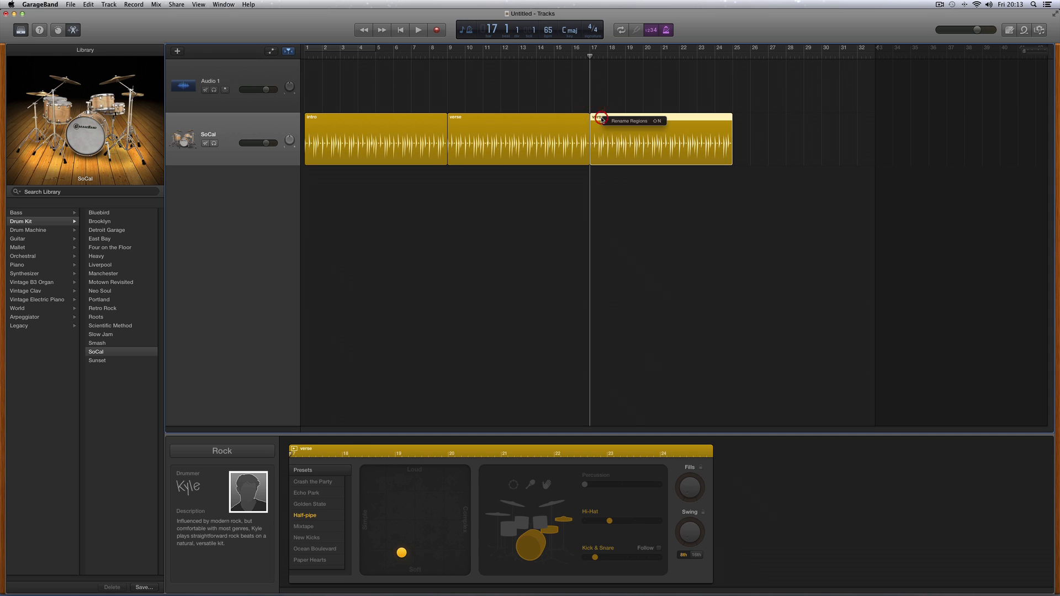
click(603, 119)
text(ch)
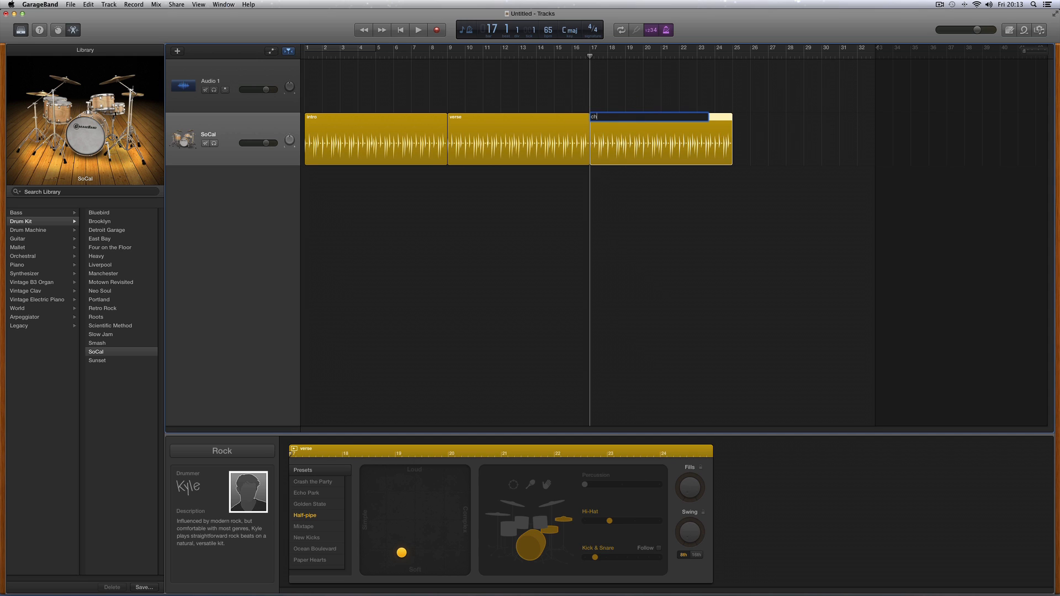
text(orus)
key(Return)
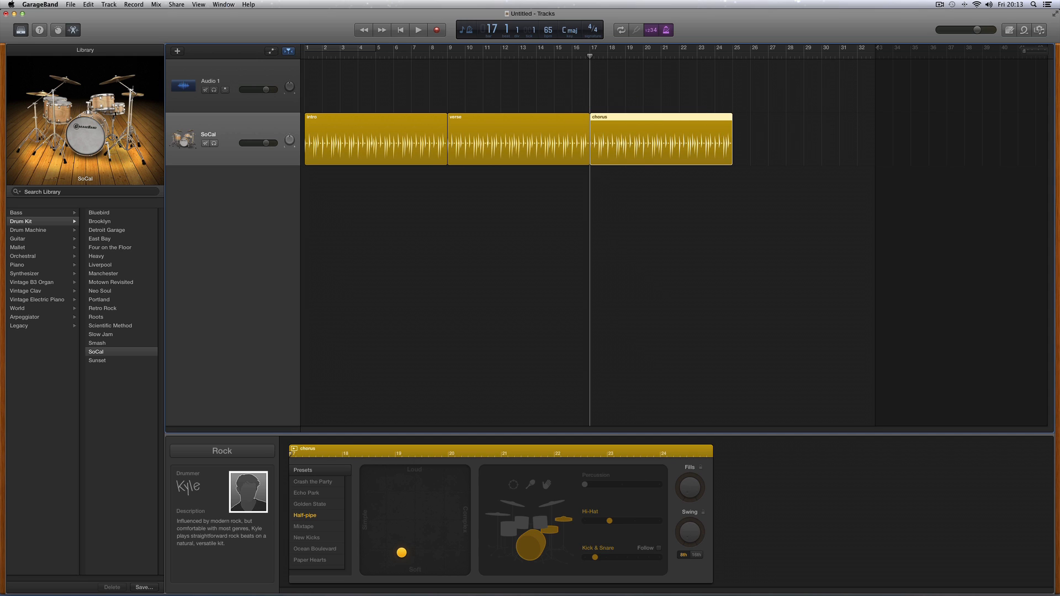
- Compare the verse and chorus regions around bar 17, turn off playhead following and play the chorus opening
click(1039, 54)
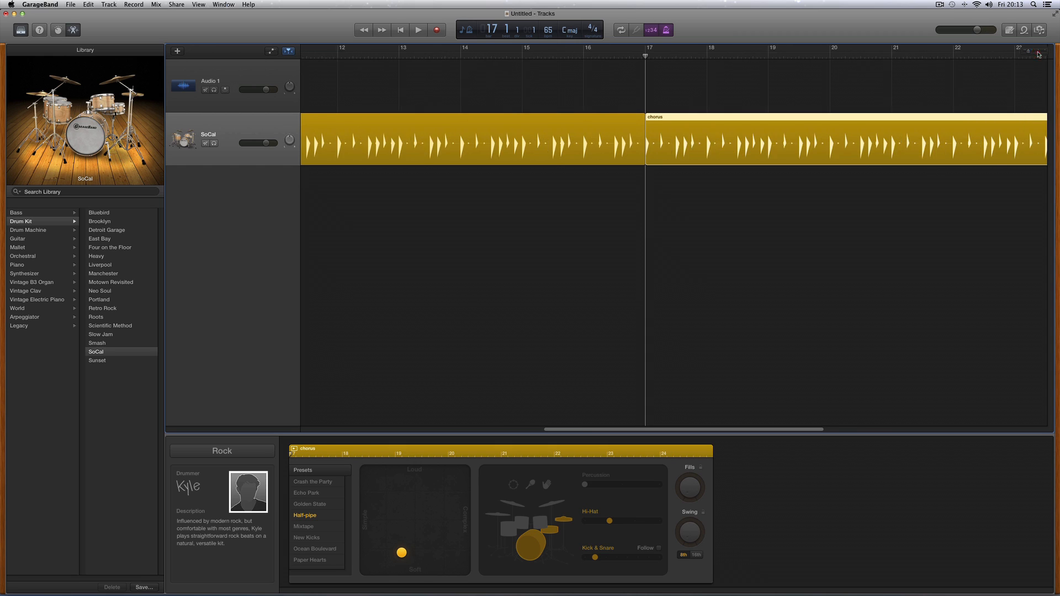
click(1039, 54)
click(662, 131)
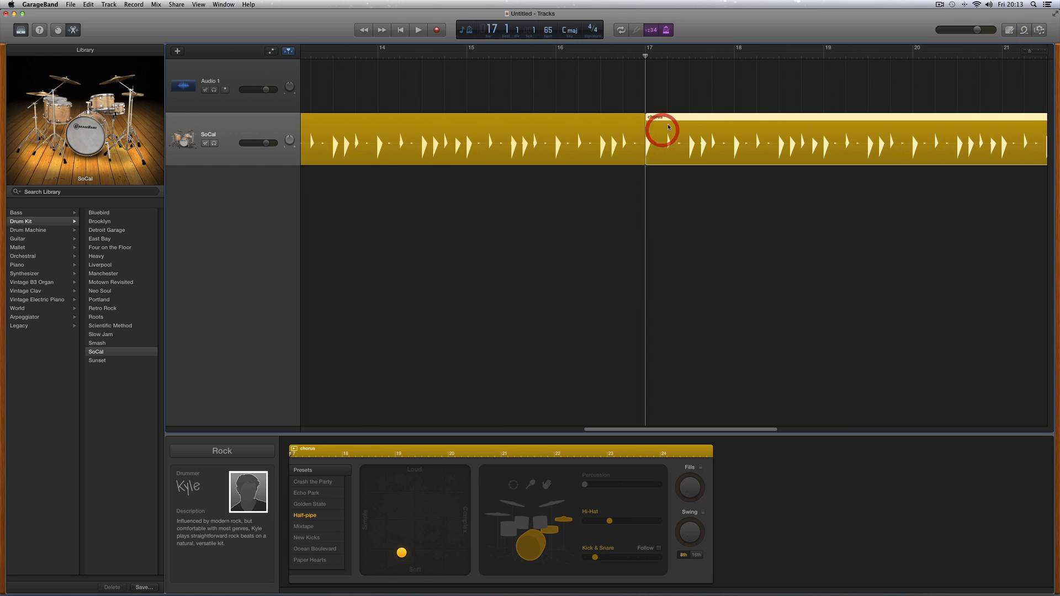
click(584, 129)
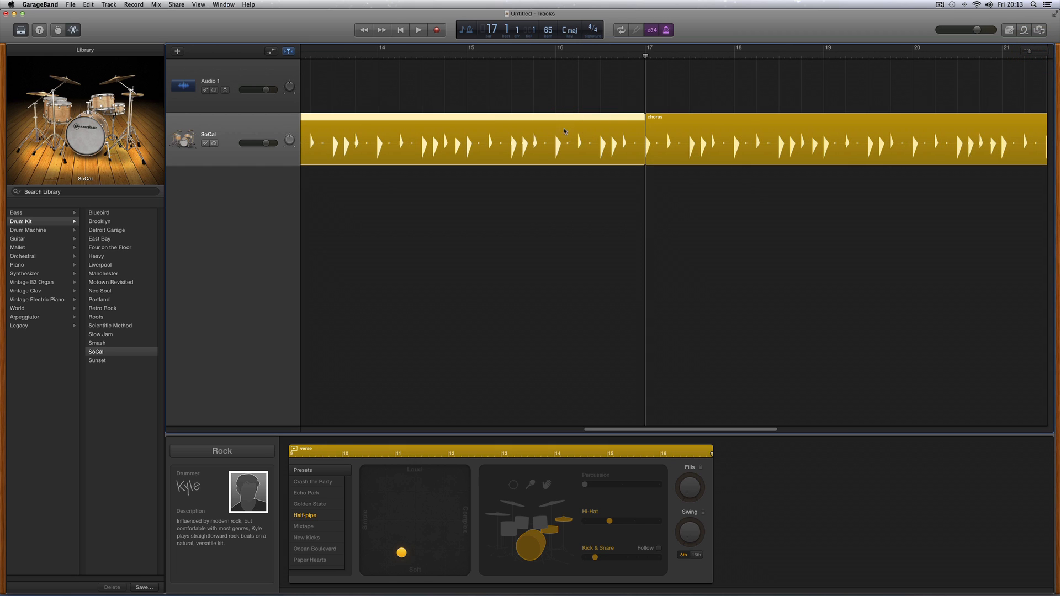
click(676, 128)
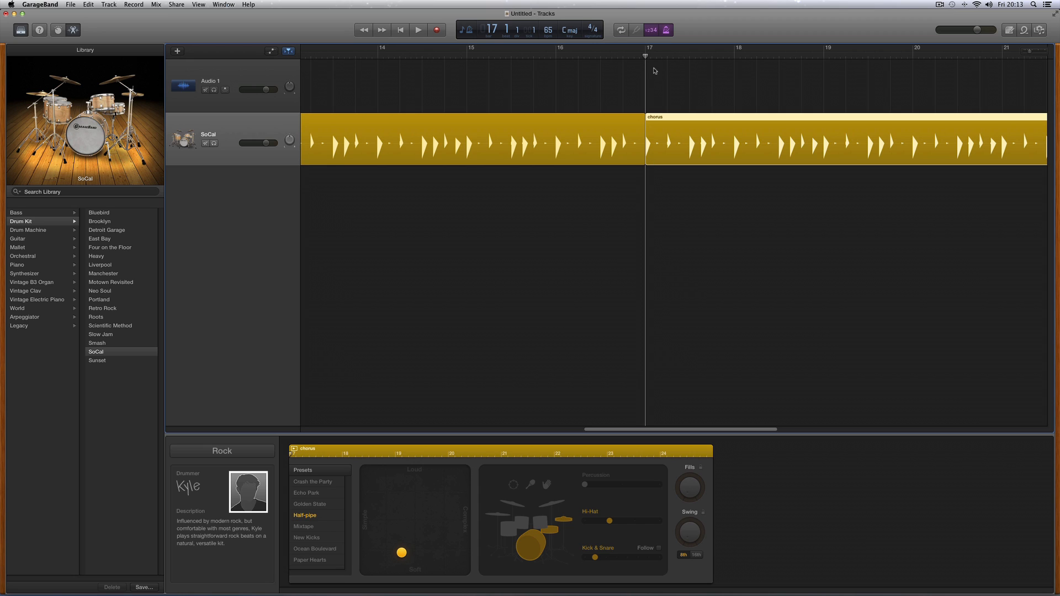
click(287, 51)
key(space)
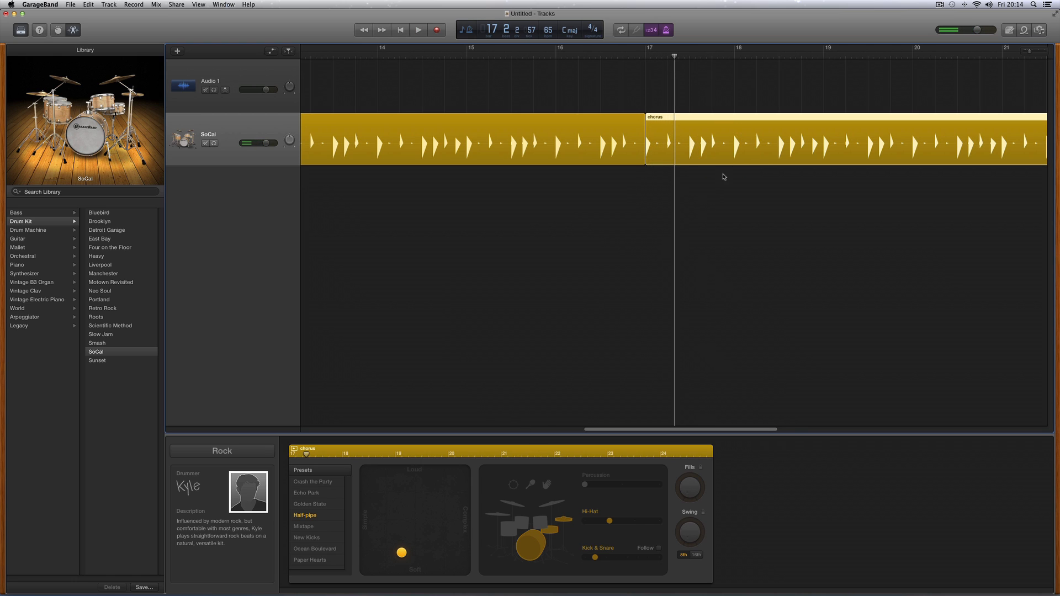
- Make the chorus region's drumming somewhat louder at the same complexity, and play it from bar 17 for nearly two bars
click(402, 553)
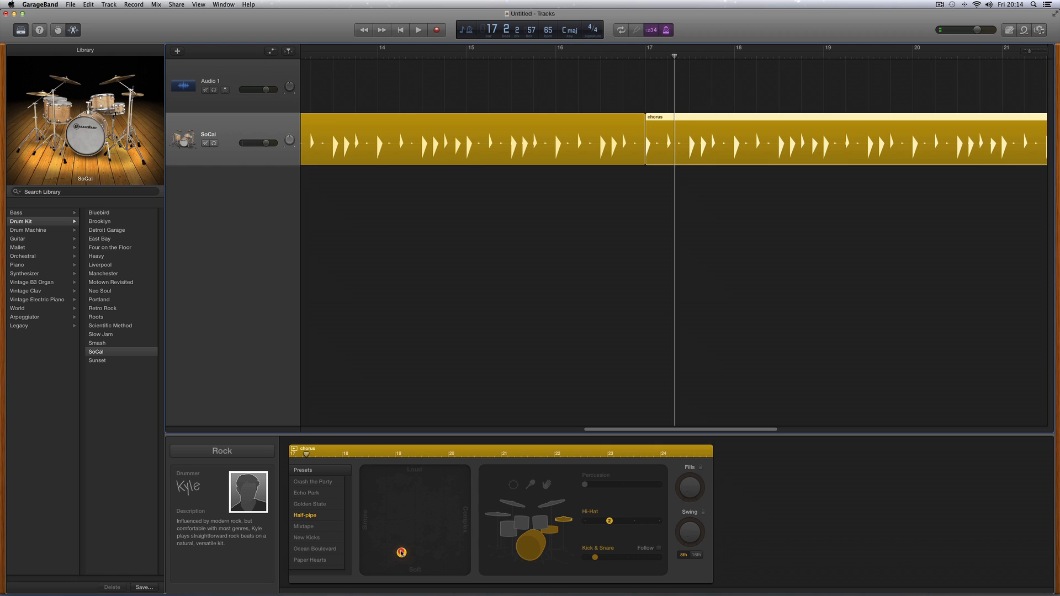
drag(401, 552, 401, 533)
click(646, 56)
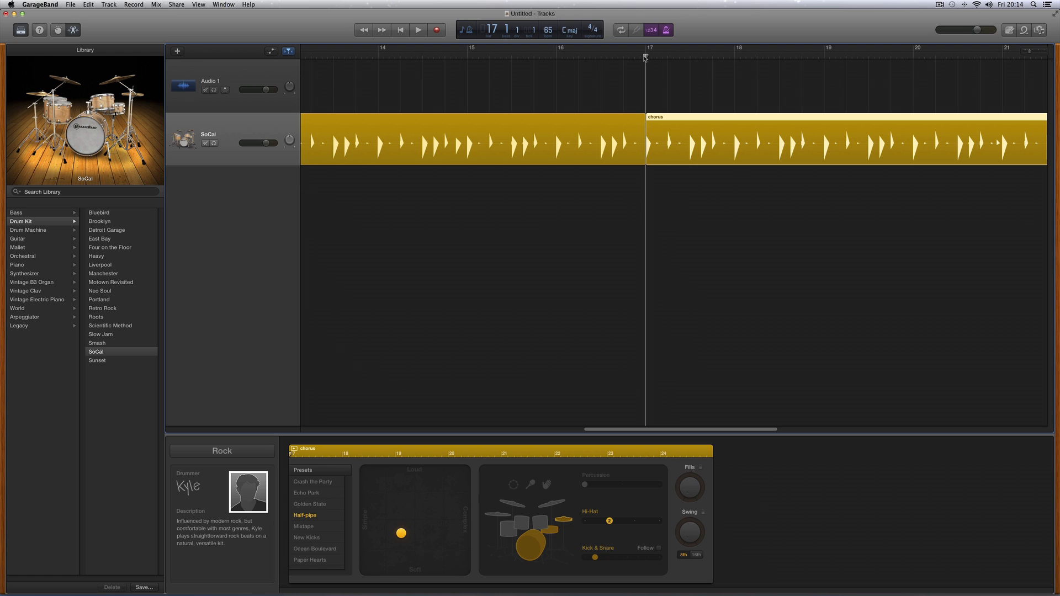
key(space)
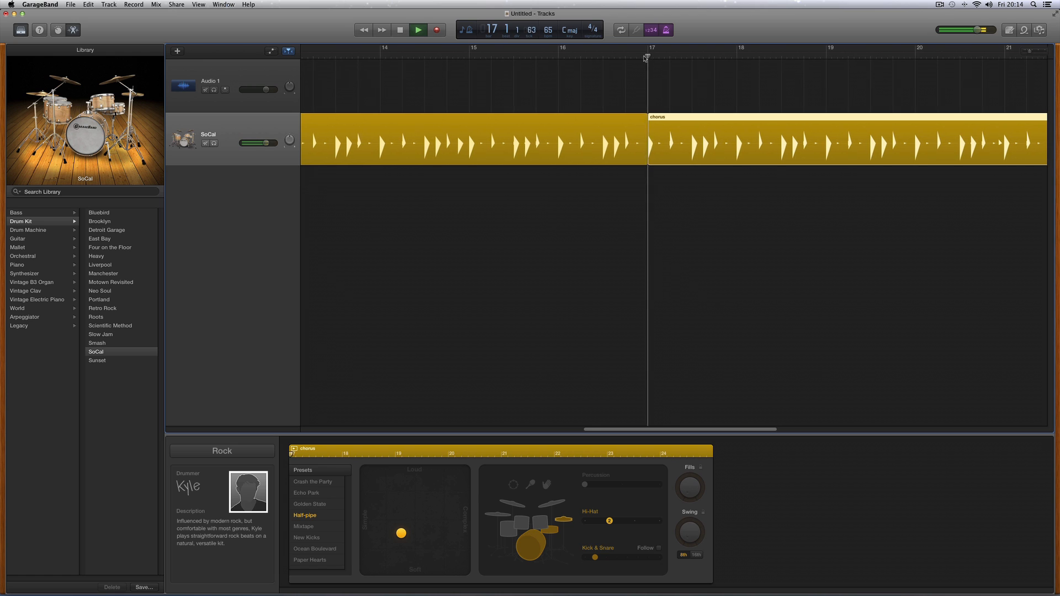
click(288, 51)
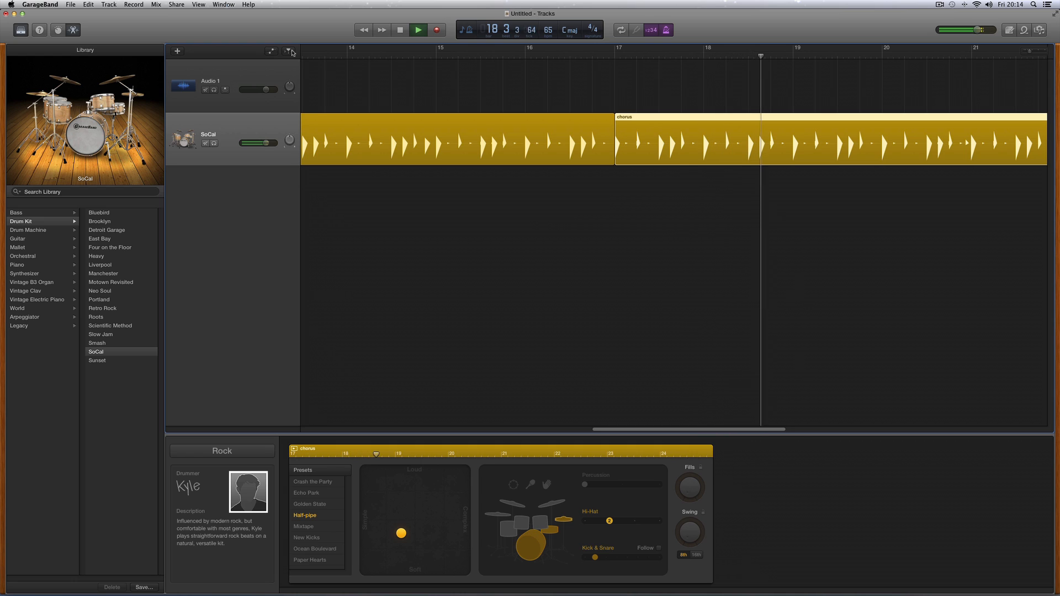
key(space)
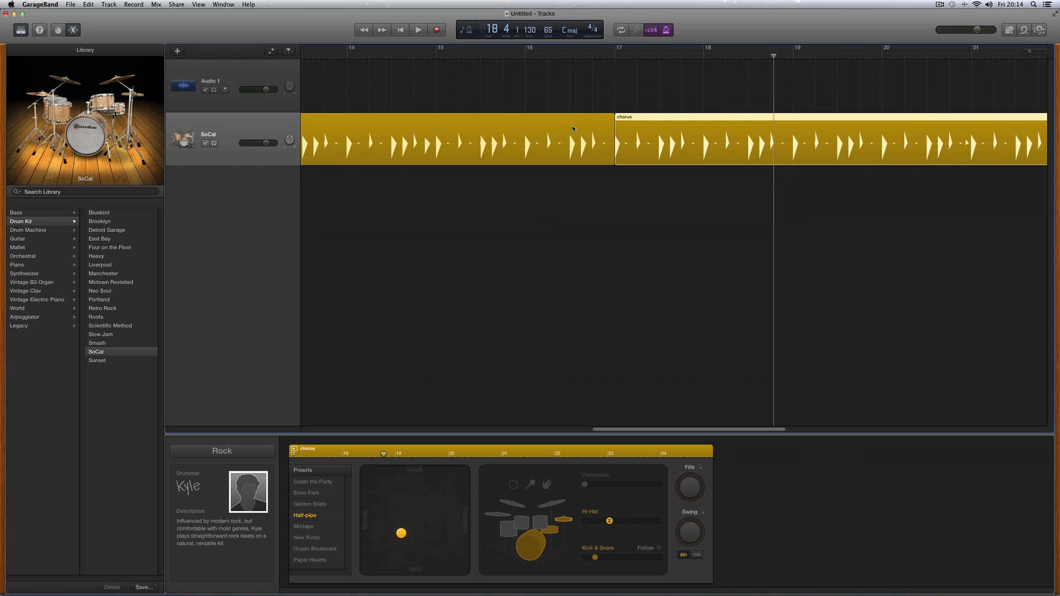
- Select the verse region and play its last bar from bar 16 with playhead following turned off
click(636, 125)
click(539, 123)
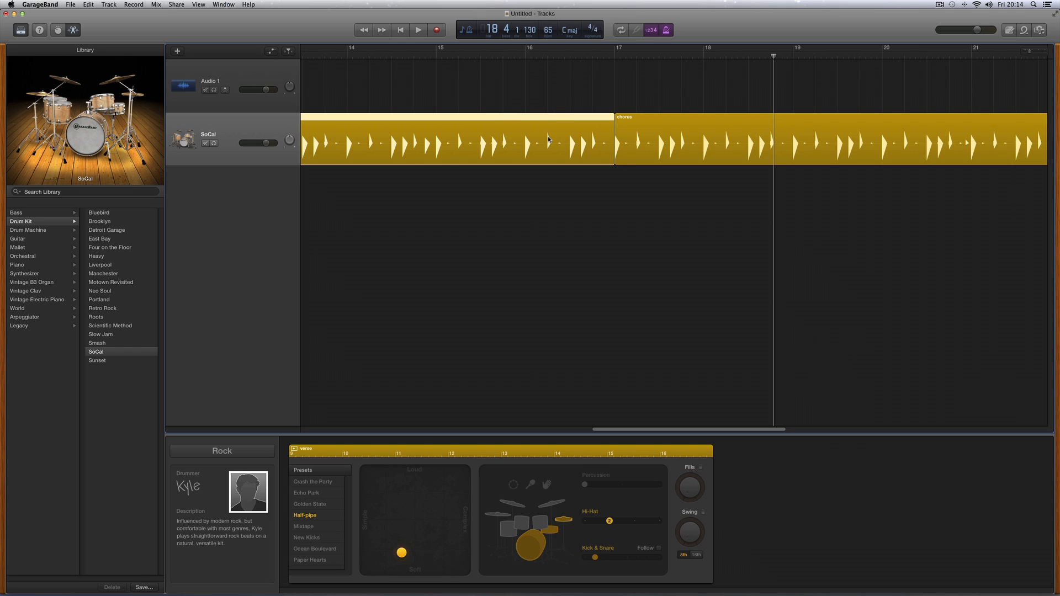
click(525, 57)
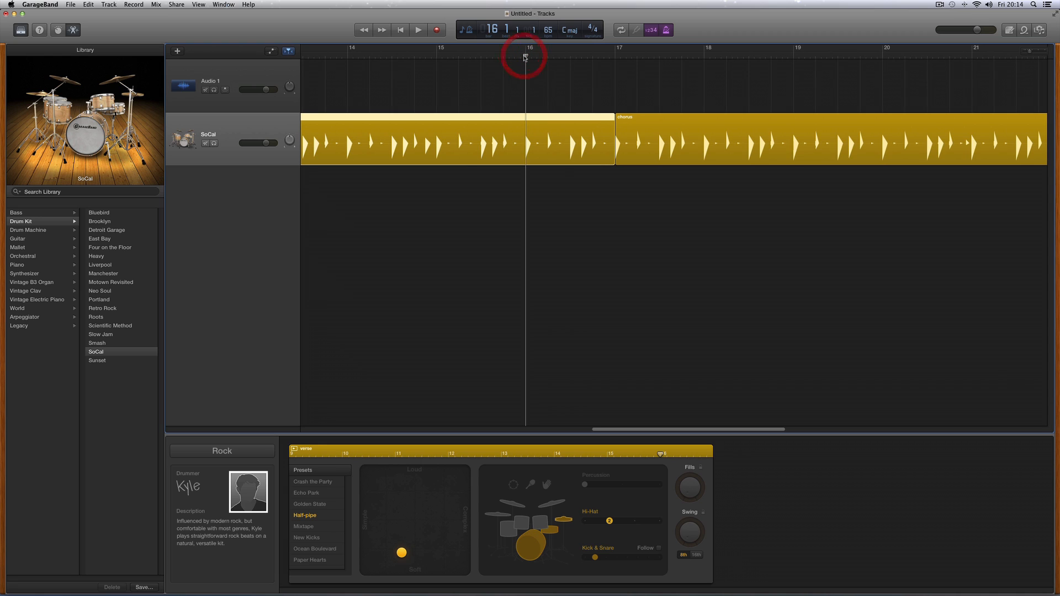
click(289, 51)
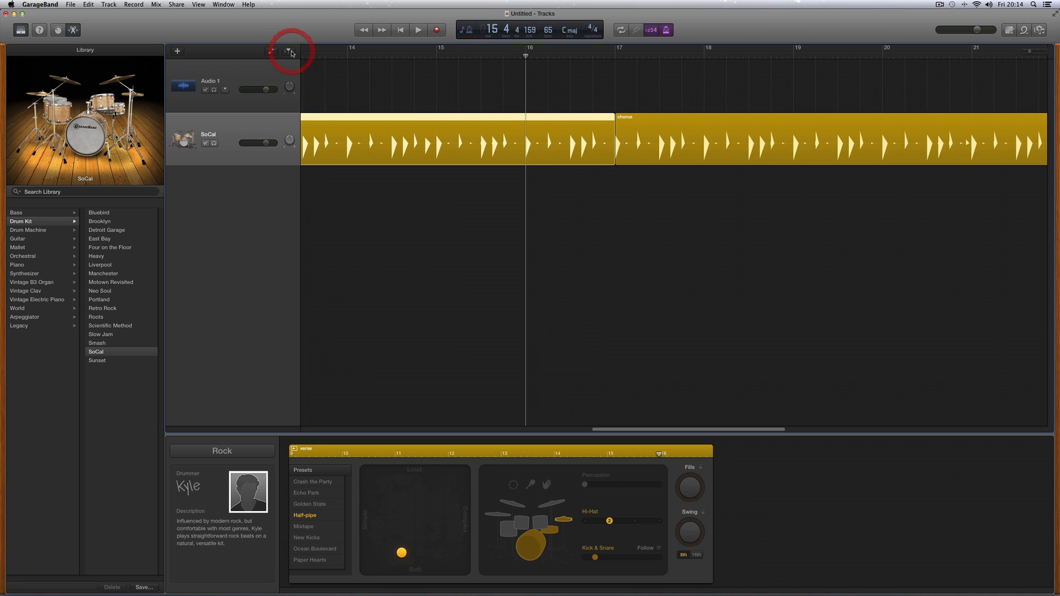
key(space)
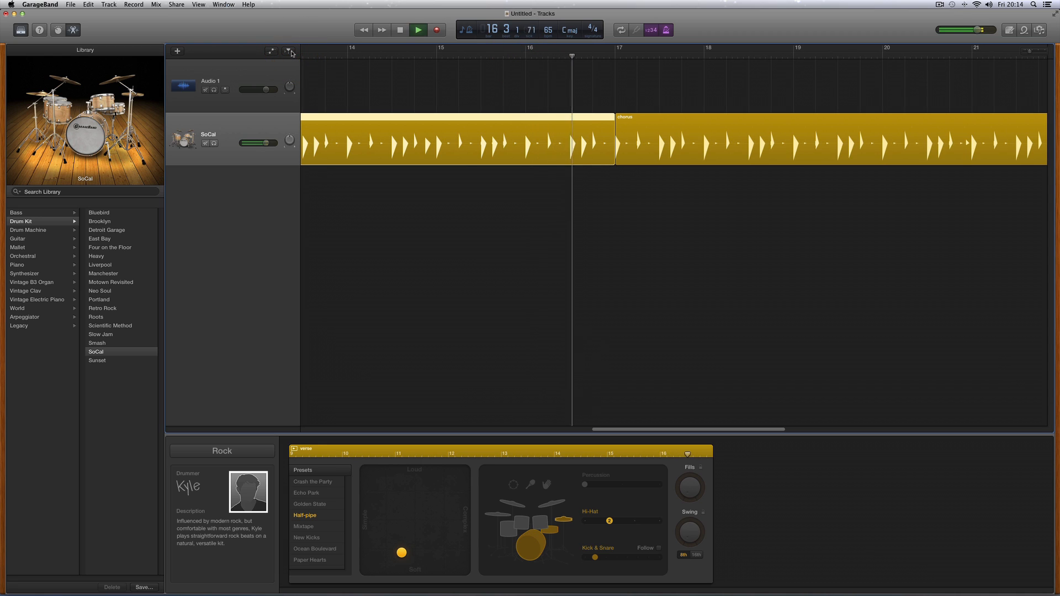
key(space)
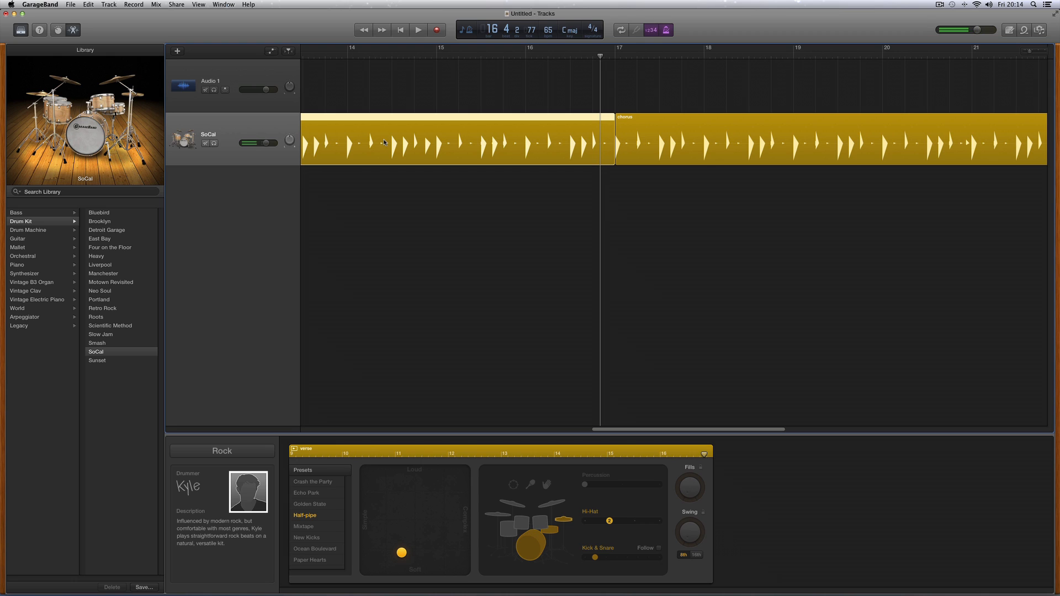
- Make the verse region's drumming slightly softer while keeping its complexity
click(385, 142)
click(401, 553)
click(402, 557)
click(401, 557)
click(610, 144)
click(401, 556)
- Play the verse's last bar from bar 16, select the chorus region and continue playback into its first bar
click(526, 56)
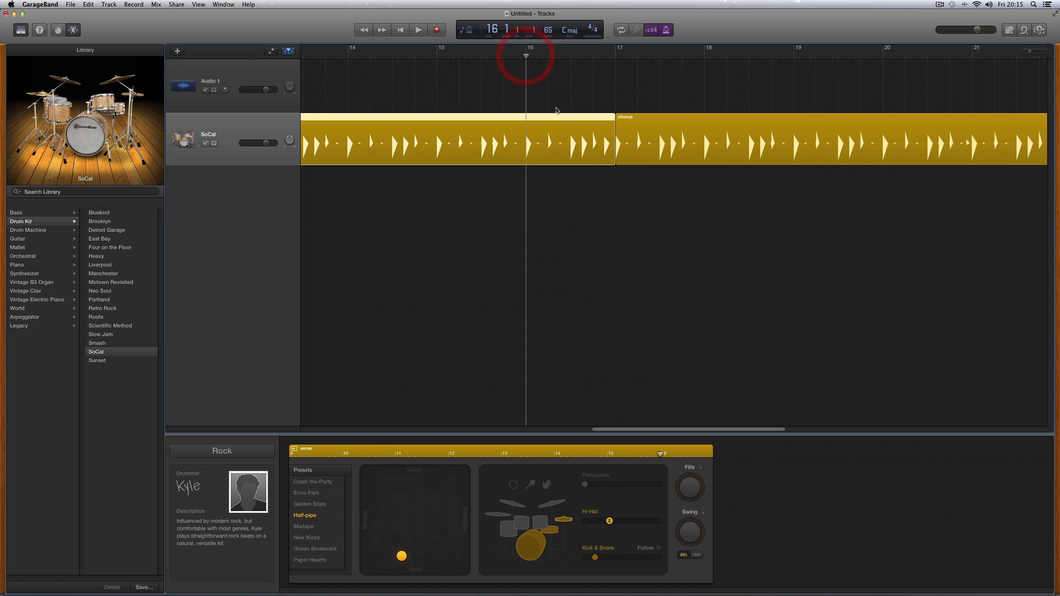
key(space)
scroll(586, 132, left, 2)
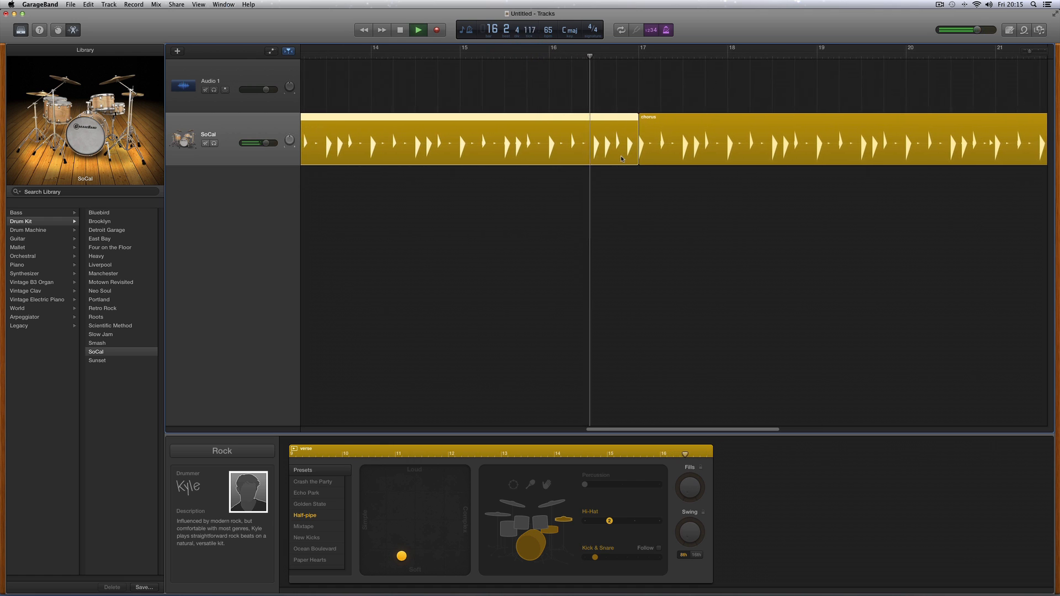
key(space)
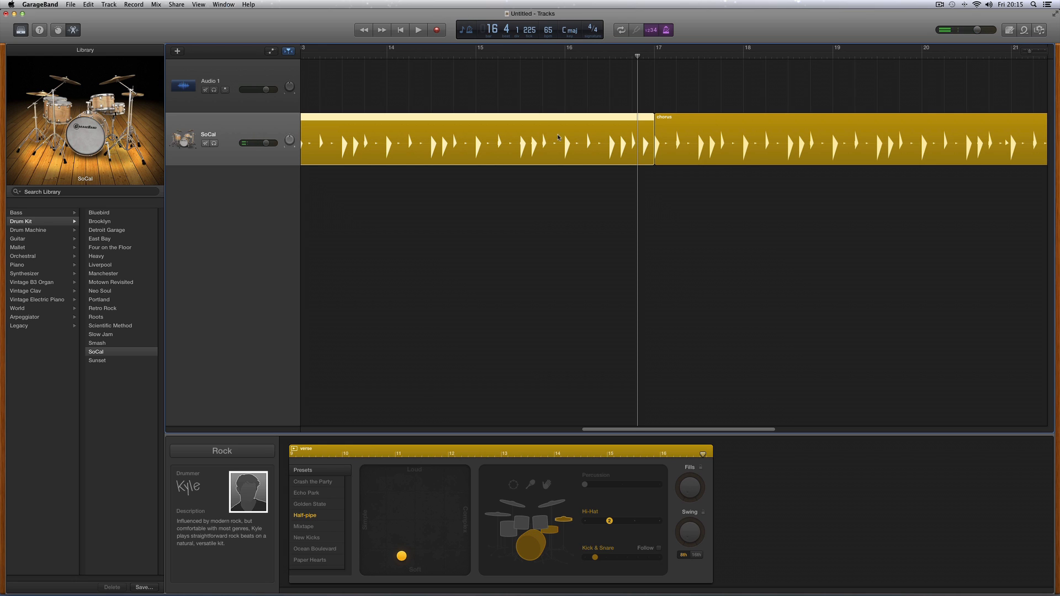
click(682, 123)
key(space)
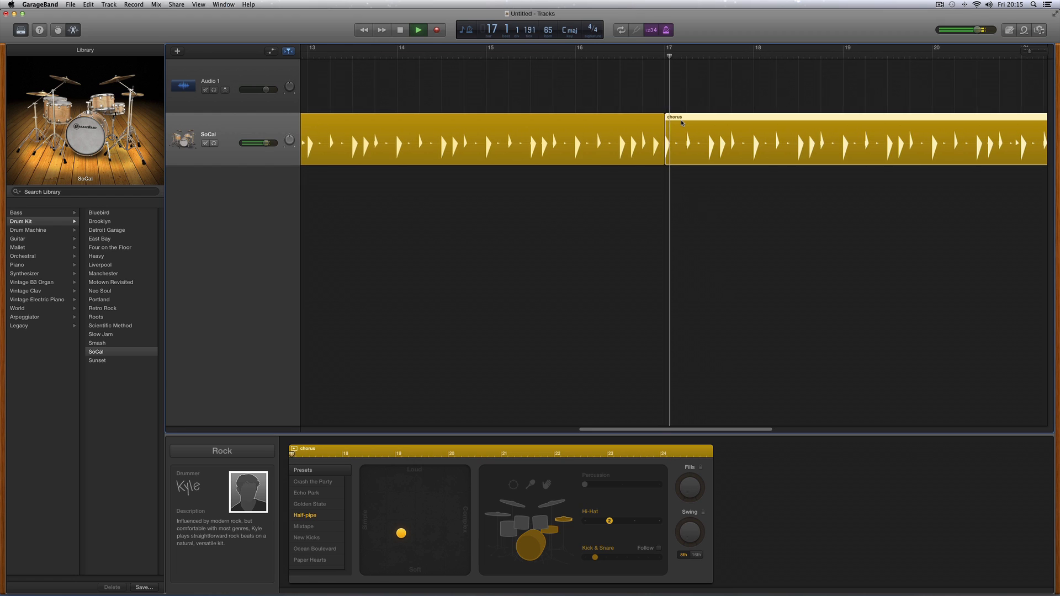
key(space)
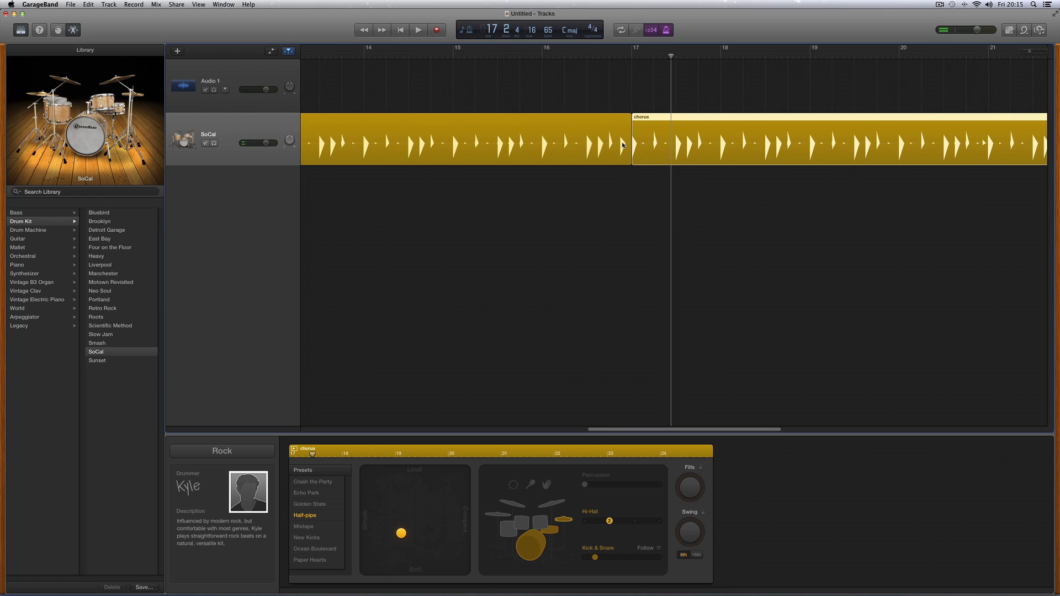
- Compare the Drummer patterns and settings of the verse and chorus regions, selecting each in turn and returning to the verse
drag(633, 430, 562, 429)
click(467, 137)
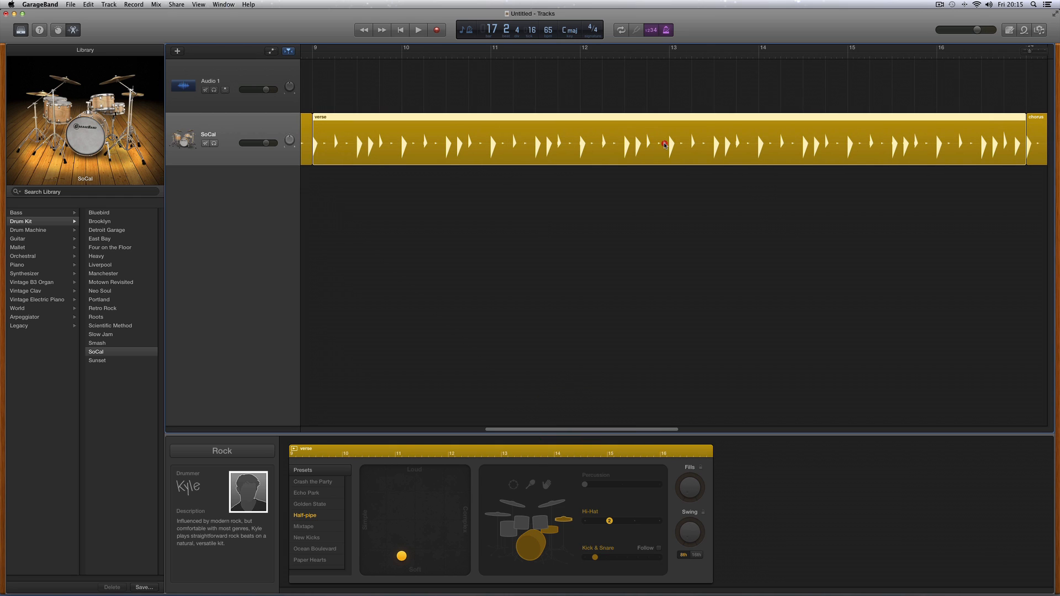
click(665, 145)
click(1042, 139)
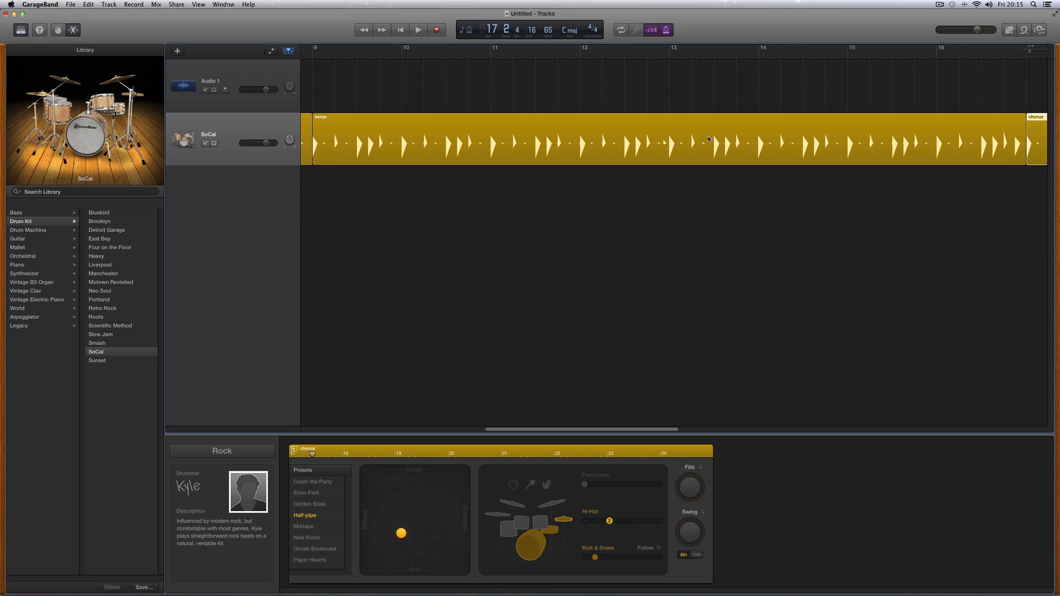
click(668, 143)
click(665, 145)
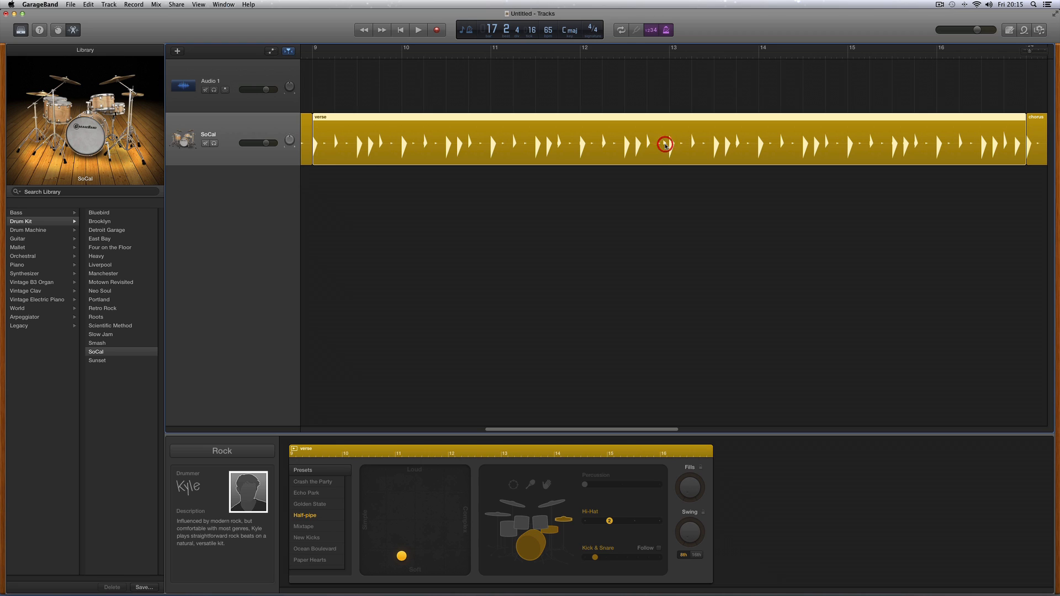
- Select the verse and chorus regions alternately to compare their loudness and kit settings, ending on the chorus
click(403, 559)
drag(1029, 52, 1023, 52)
click(695, 121)
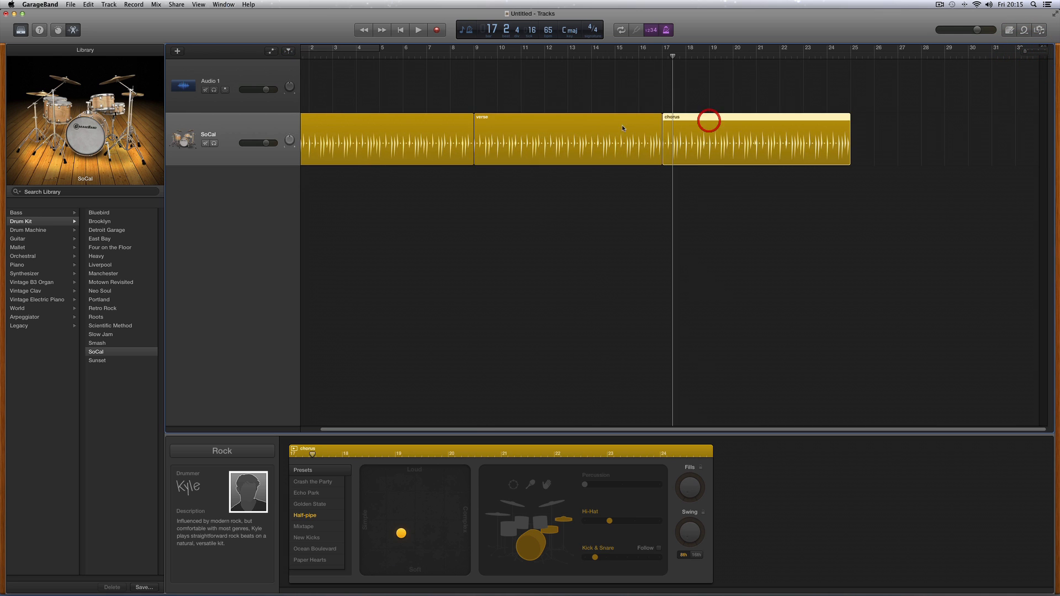
click(620, 124)
click(696, 125)
click(612, 130)
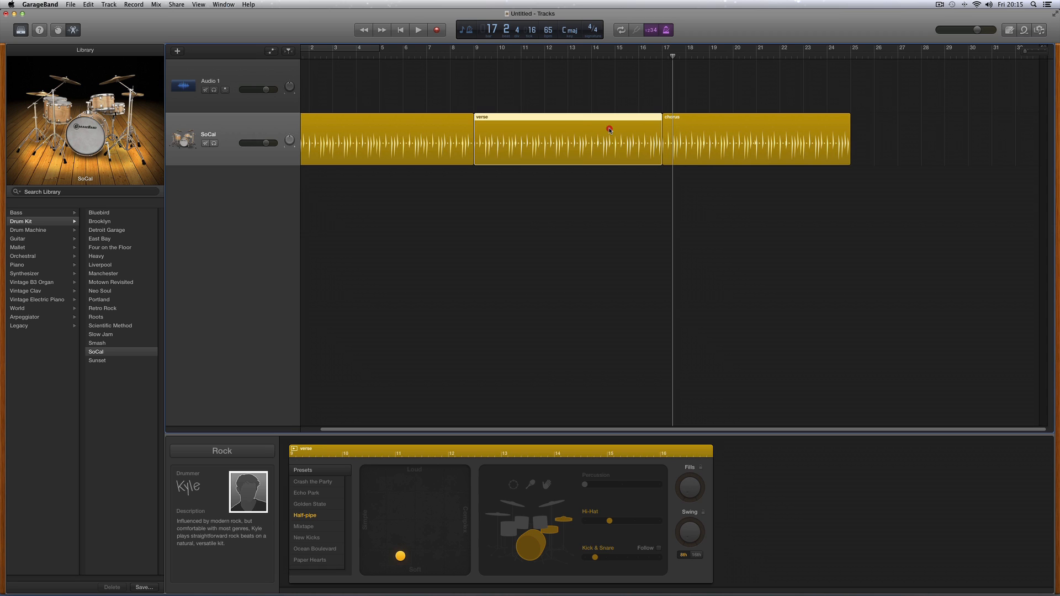
click(701, 122)
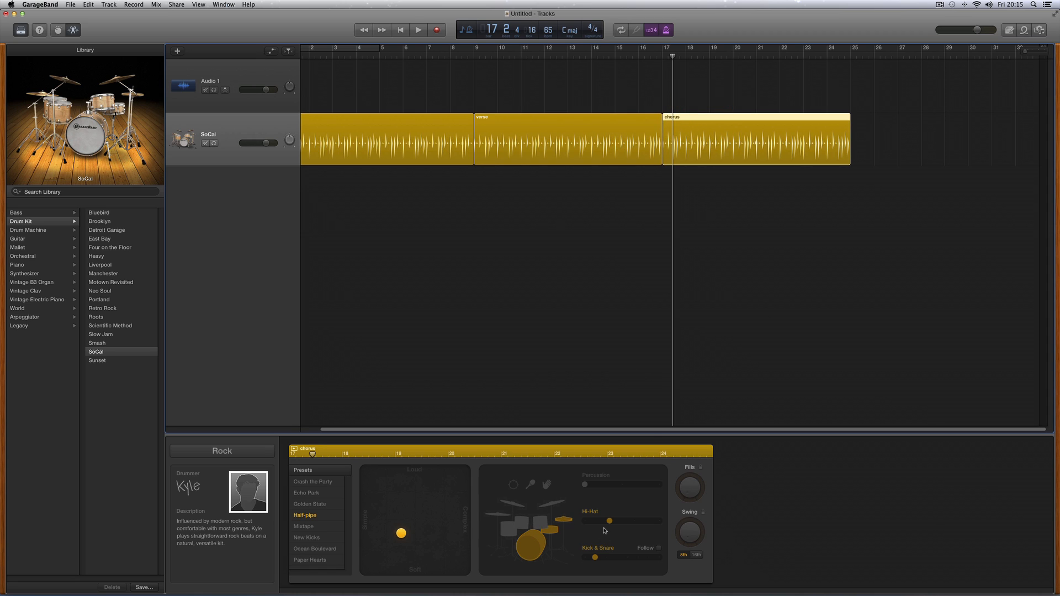
- Switch the chorus region's drumming from hi-hat to cymbals and play it from bar 17
click(690, 127)
click(550, 503)
click(663, 58)
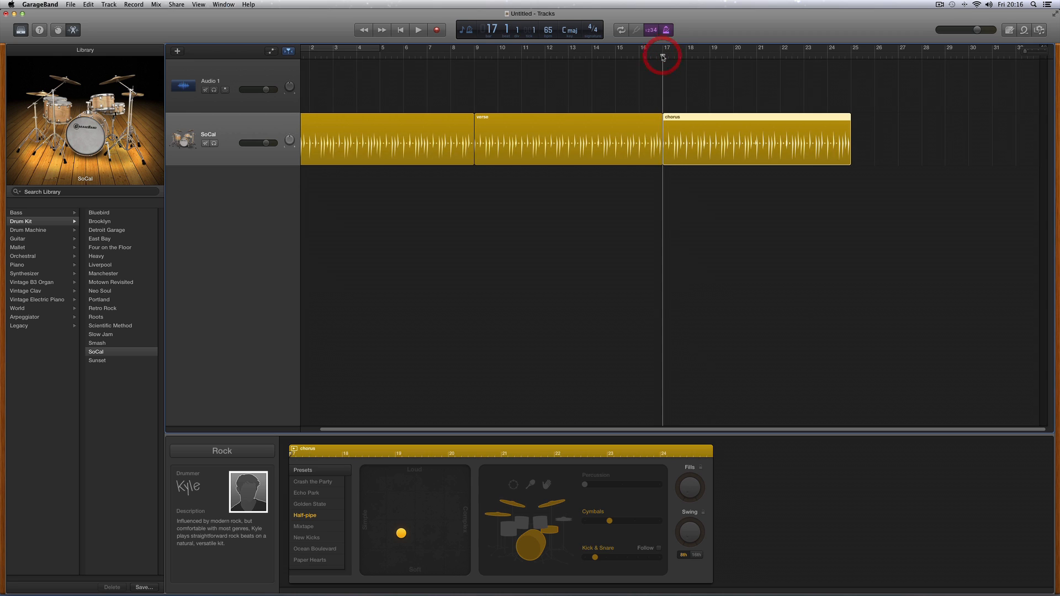
key(space)
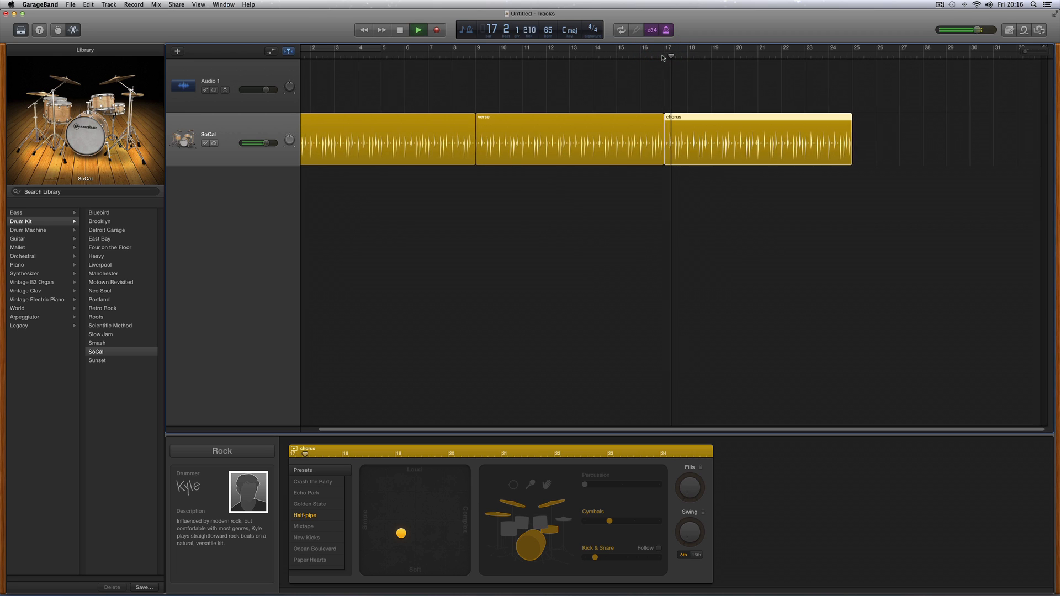
key(space)
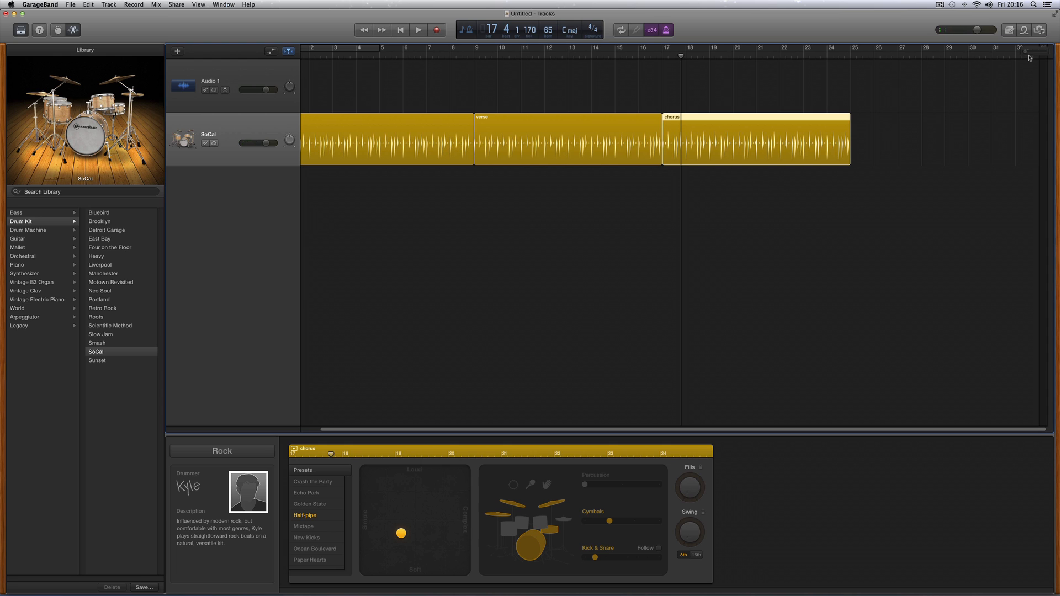
- Review the Drummer settings of the intro, verse and chorus regions by selecting each in turn
drag(1025, 51, 1024, 51)
click(353, 130)
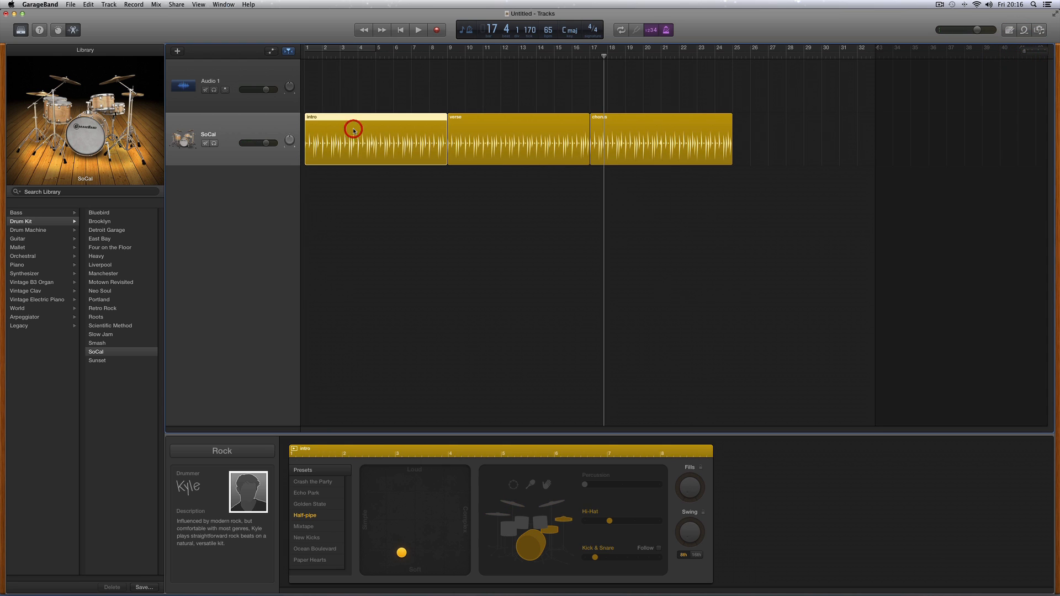
click(527, 131)
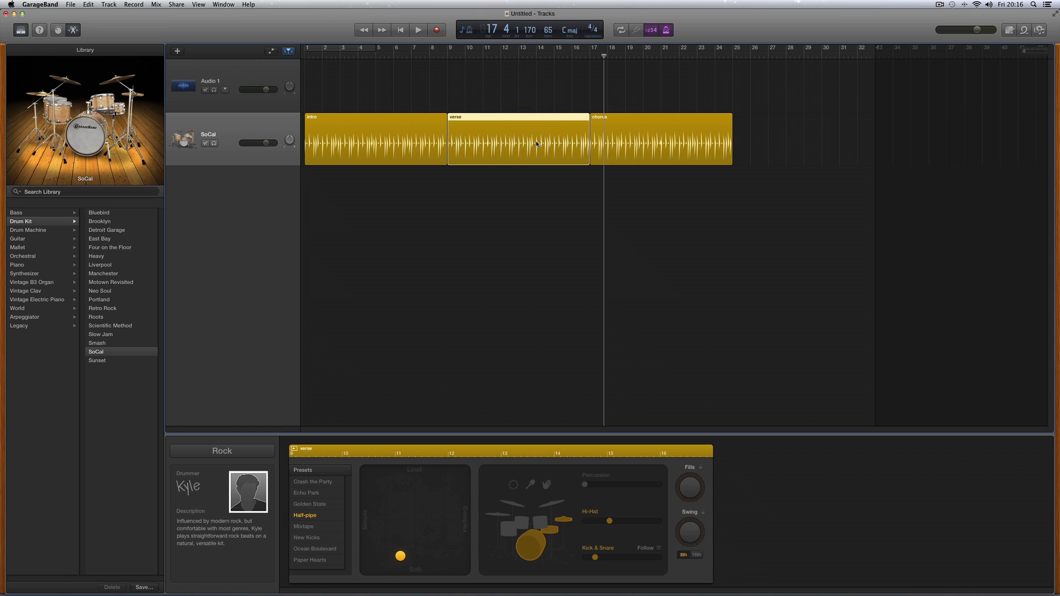
click(641, 126)
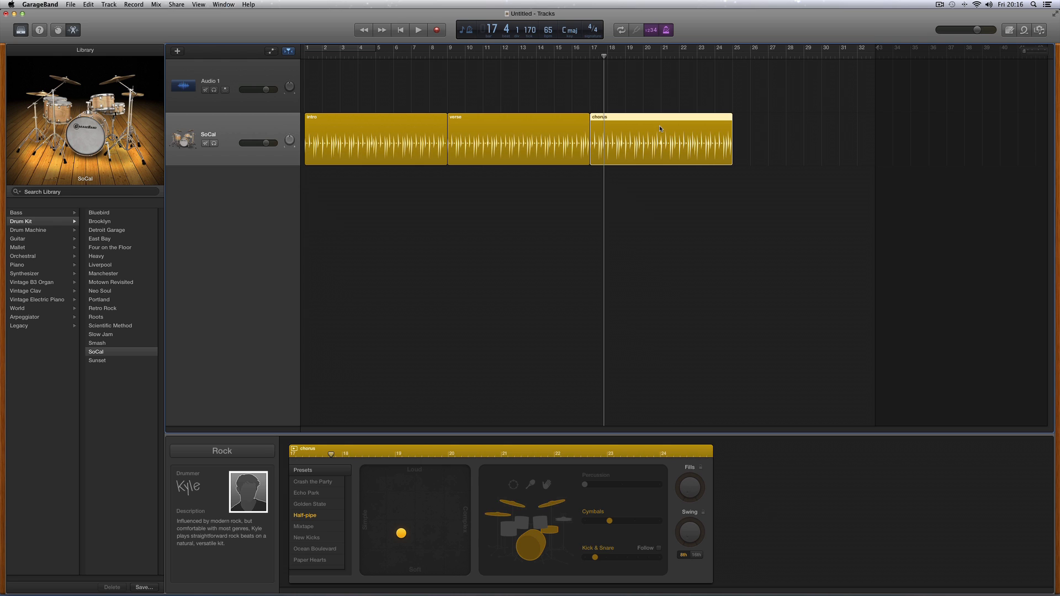
click(660, 126)
- Copy the verse region to bar 25, directly after the chorus
click(479, 139)
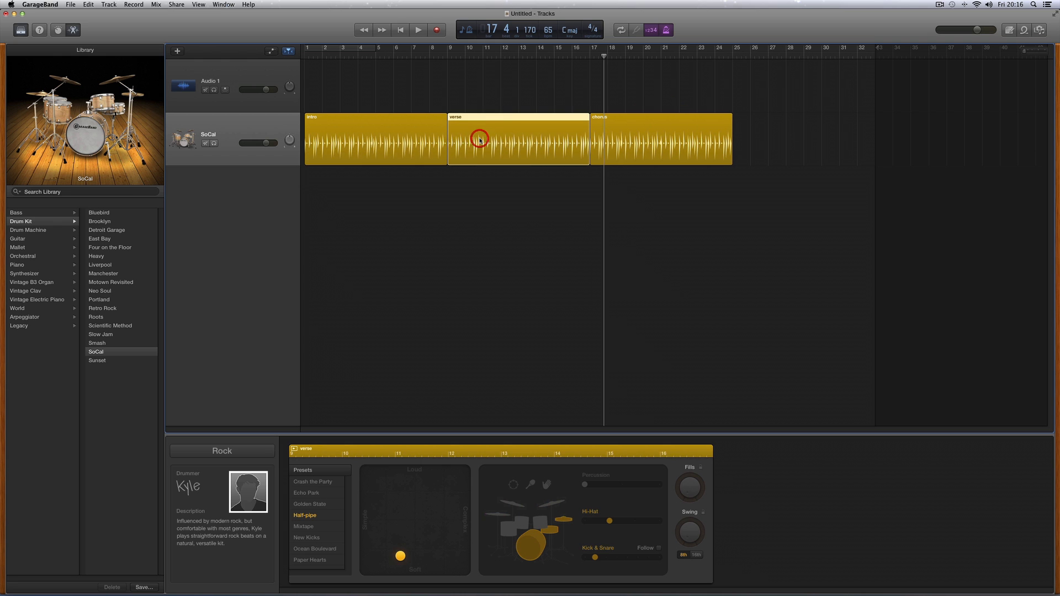
drag(469, 122, 749, 147)
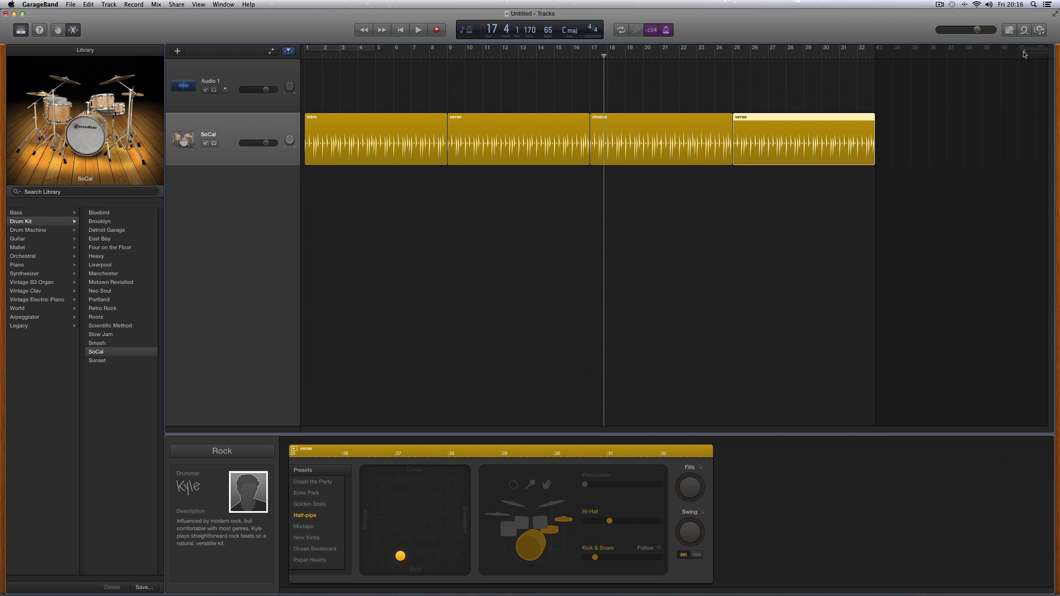
click(1021, 51)
click(765, 130)
- Copy the chorus region to bar 33, directly after the second verse
click(634, 126)
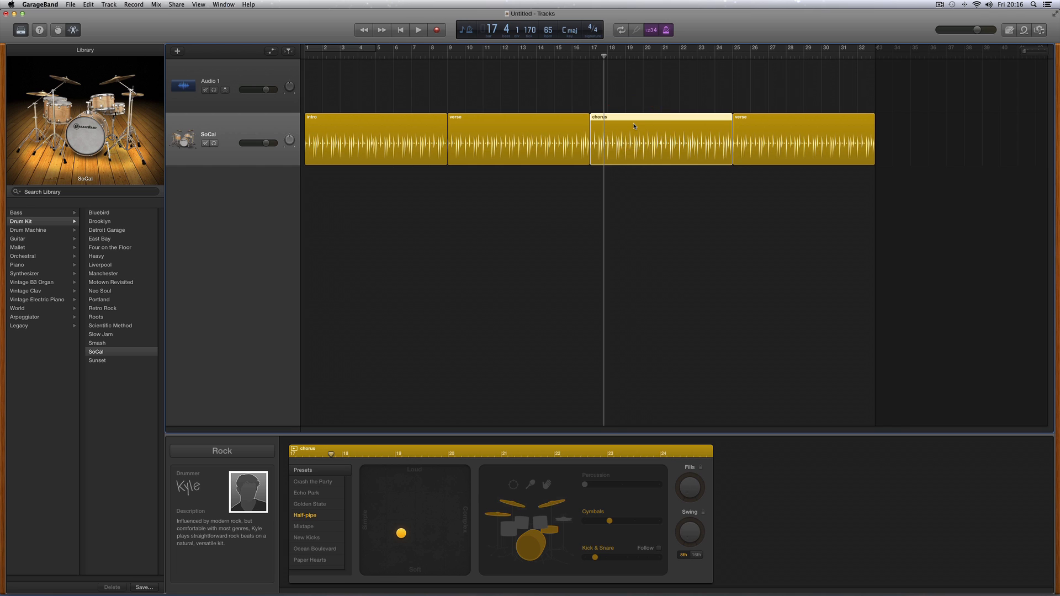
scroll(634, 126, up, 1)
drag(630, 119, 925, 144)
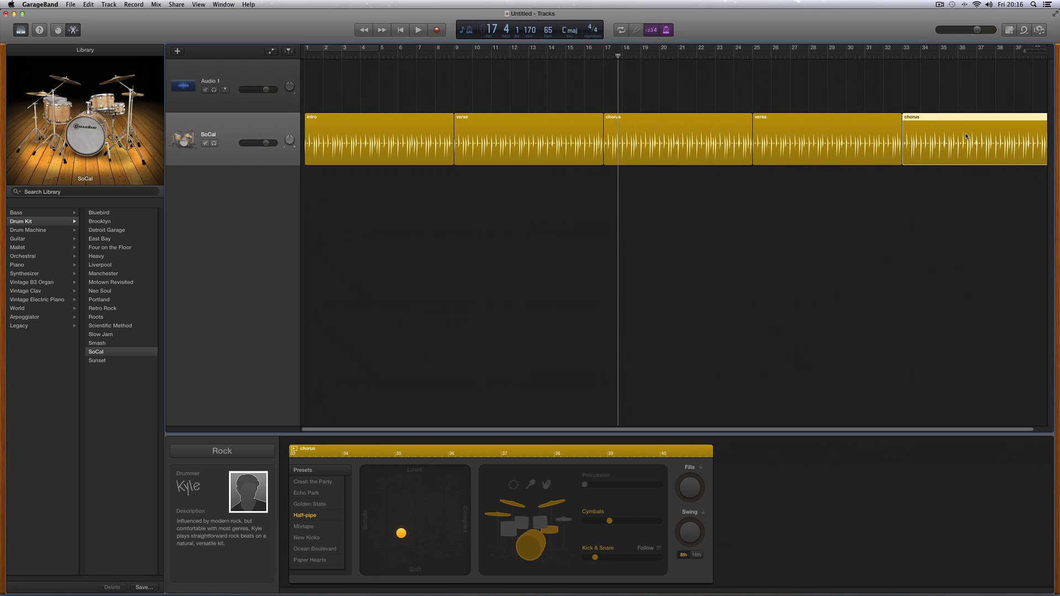
click(1026, 55)
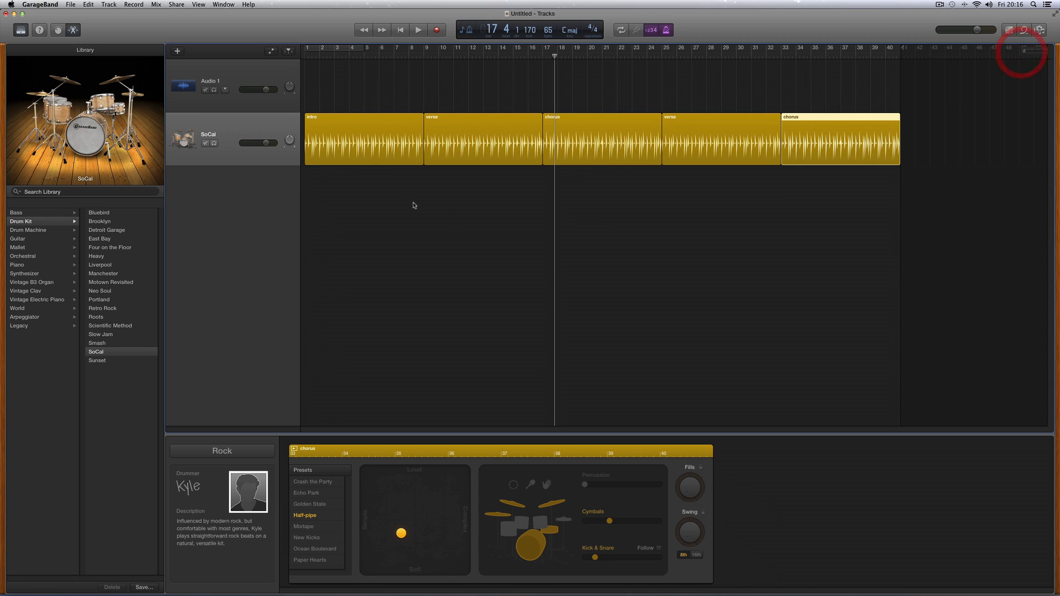
- Go through the arrangement region by region from the intro to the second chorus
click(352, 127)
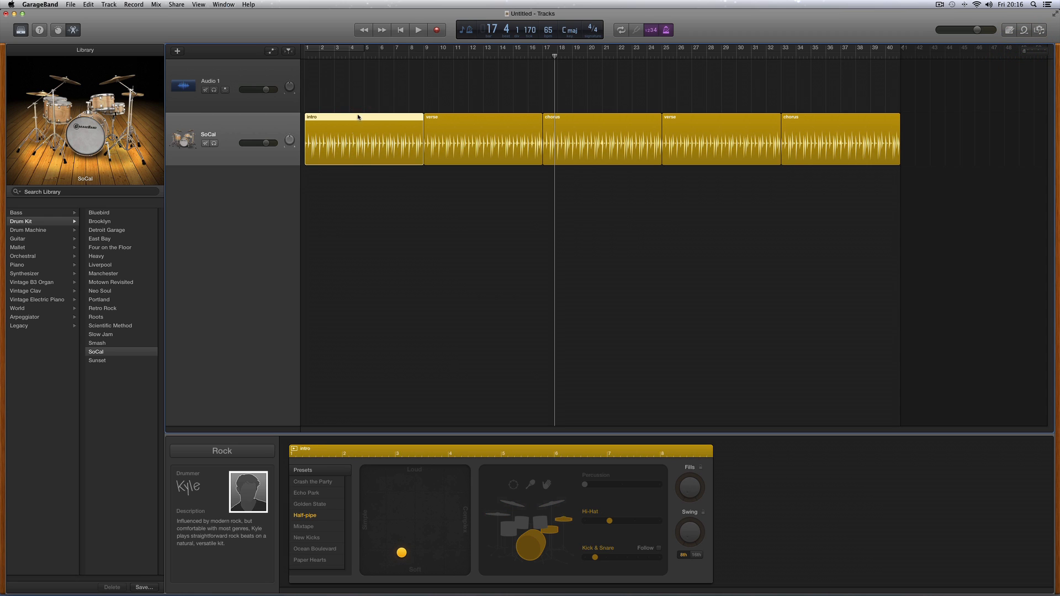
click(469, 117)
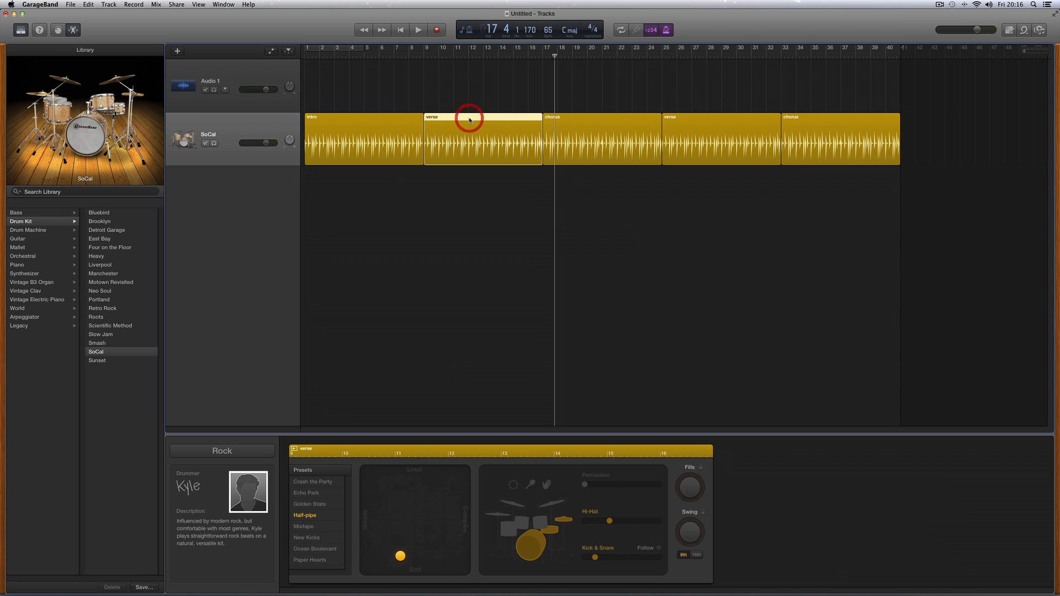
click(571, 118)
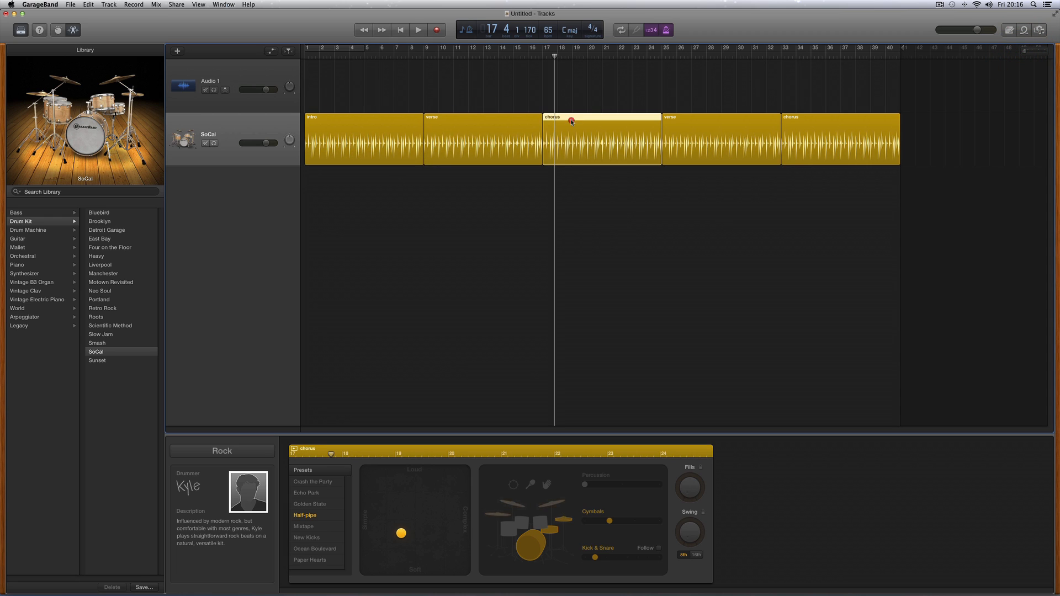
click(687, 122)
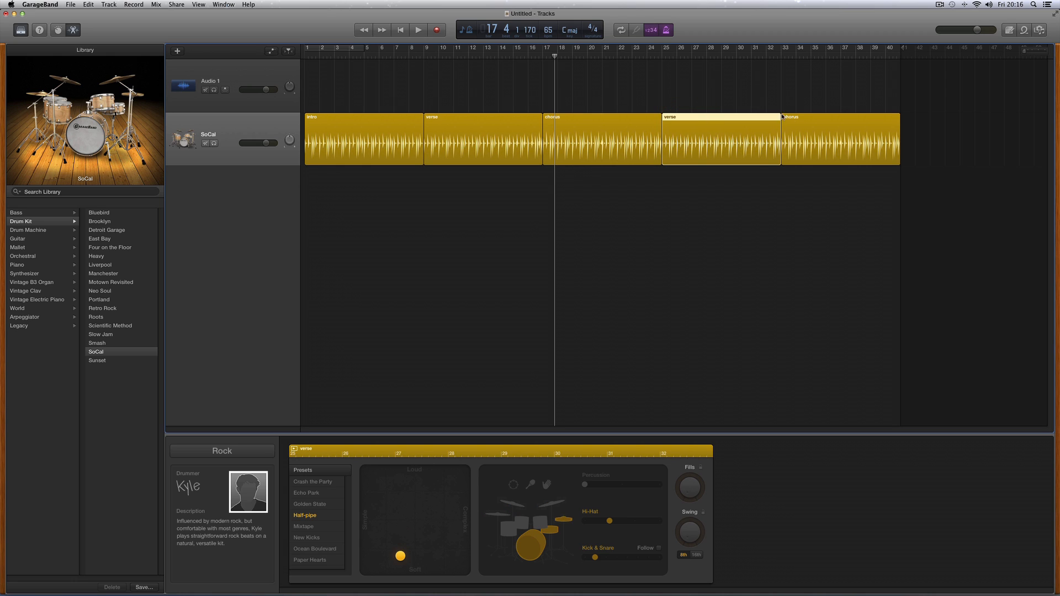
click(798, 122)
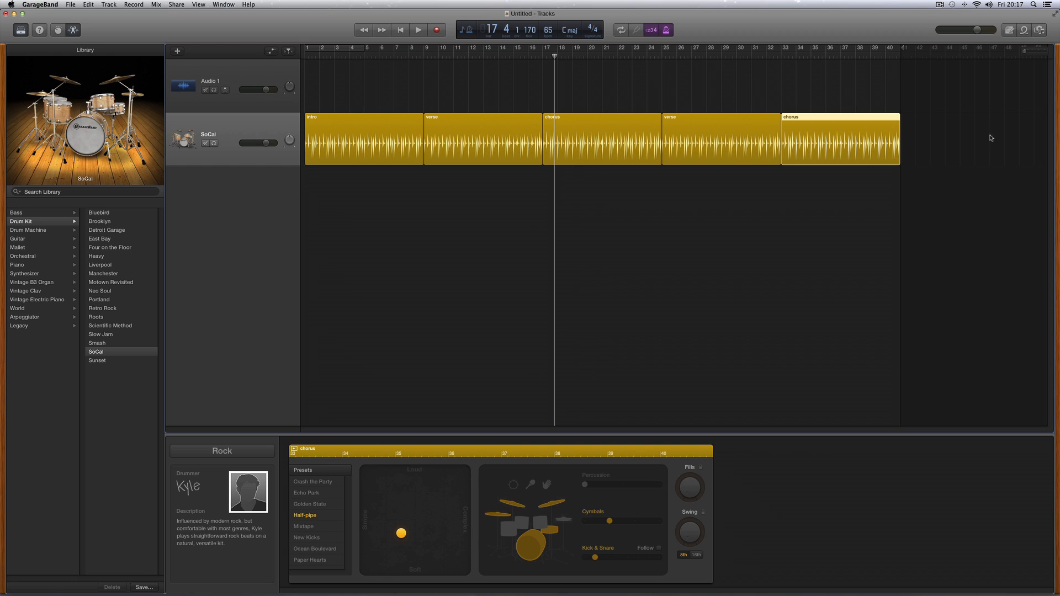
- Copy the second verse region to bar 41, directly after the second chorus
click(687, 120)
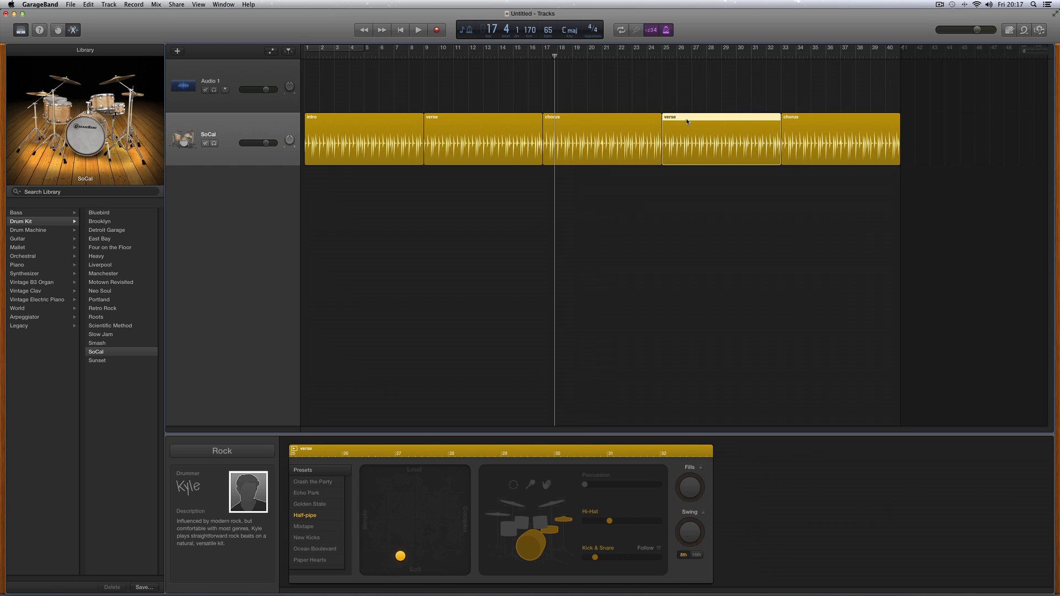
drag(685, 121, 921, 133)
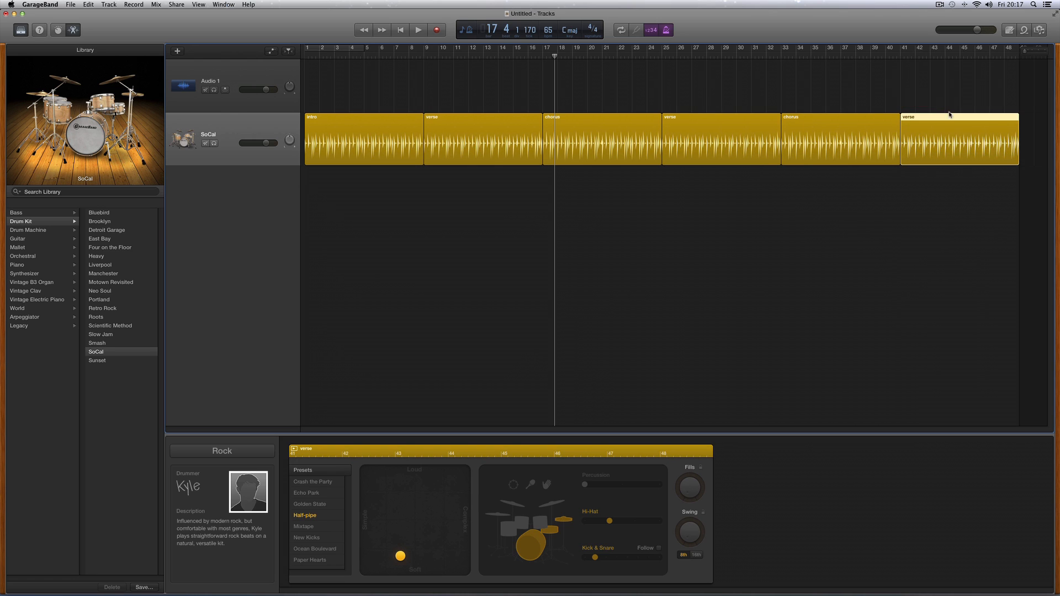
click(1023, 53)
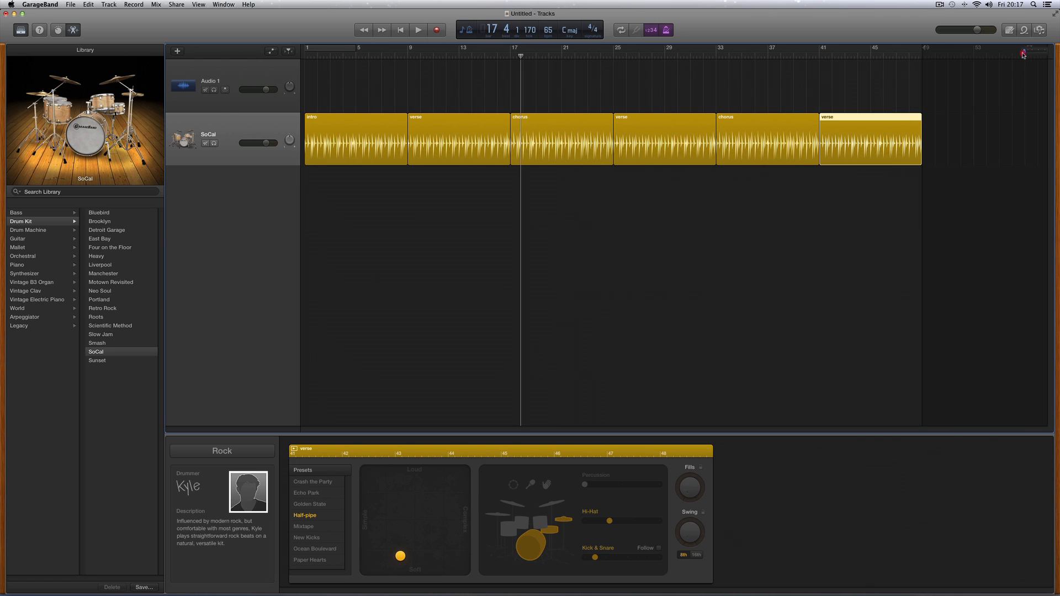
- Rename the copied verse region at bar 41 as solo
right_click(833, 118)
click(847, 121)
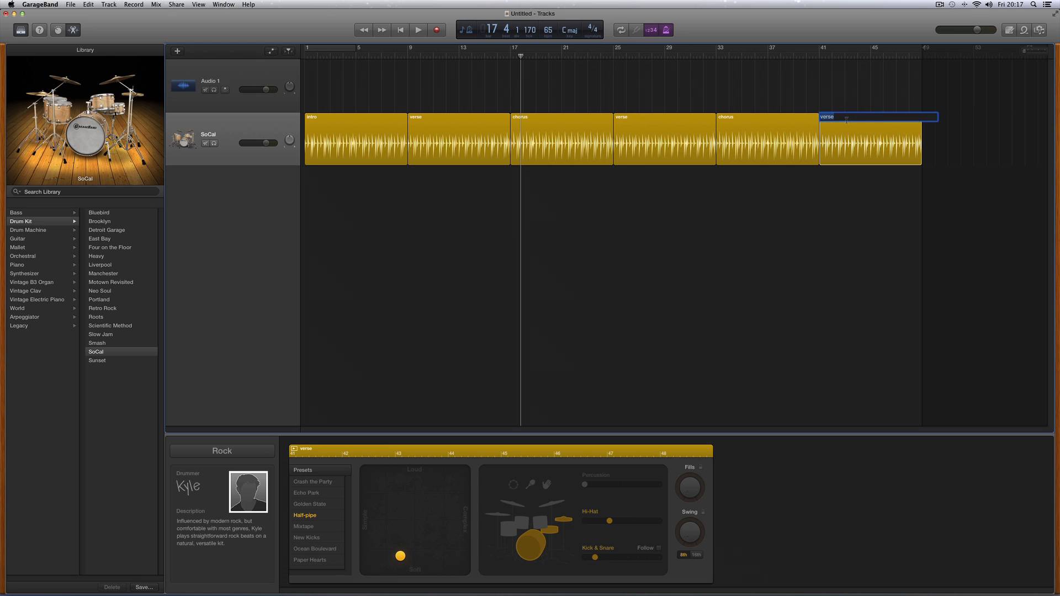
text(solo)
key(Return)
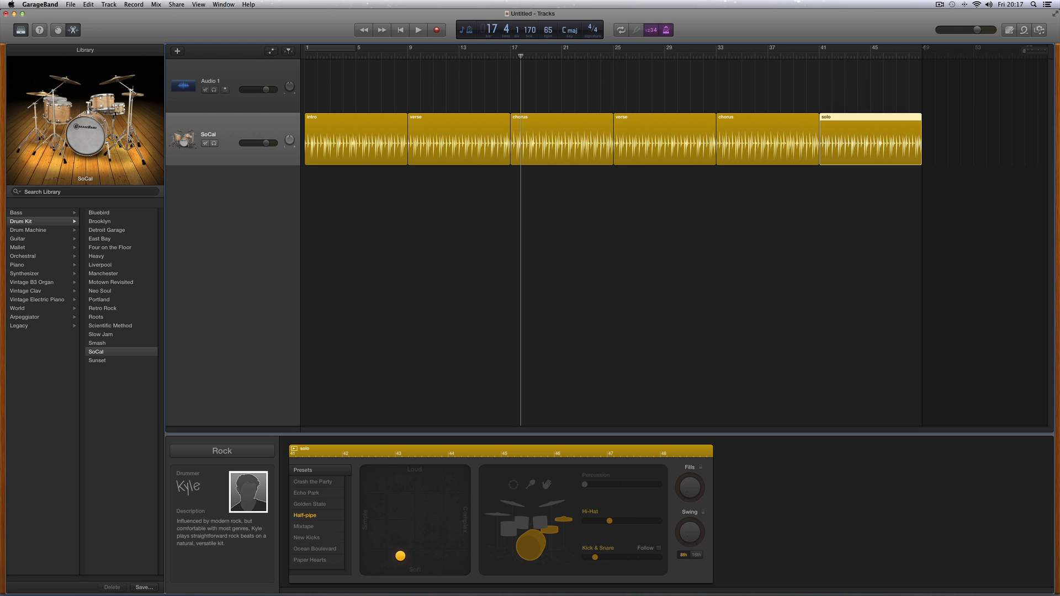
- Play the opening of the solo region from bar 41
click(819, 56)
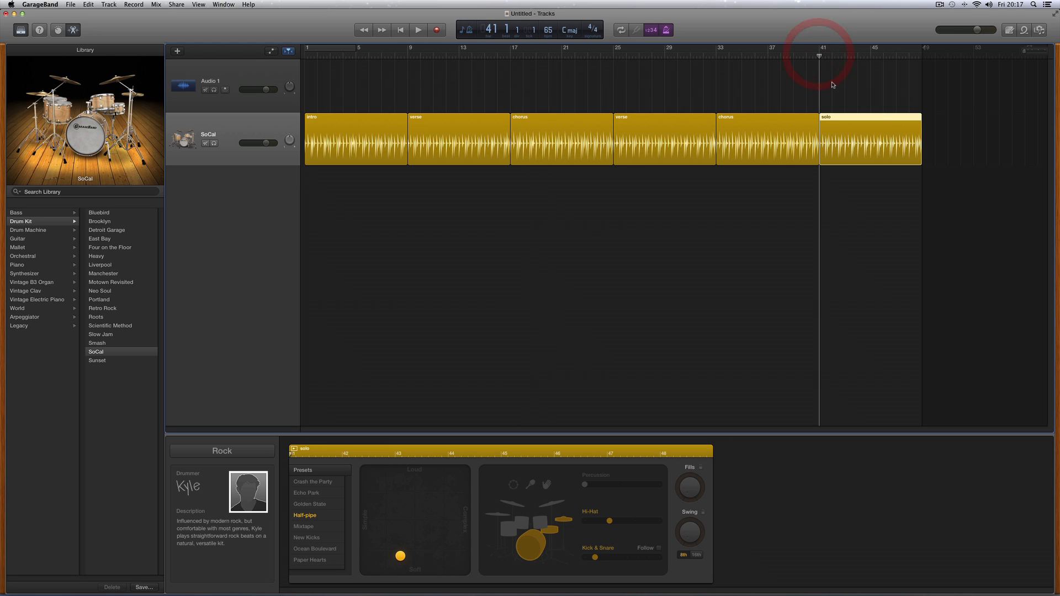
key(space)
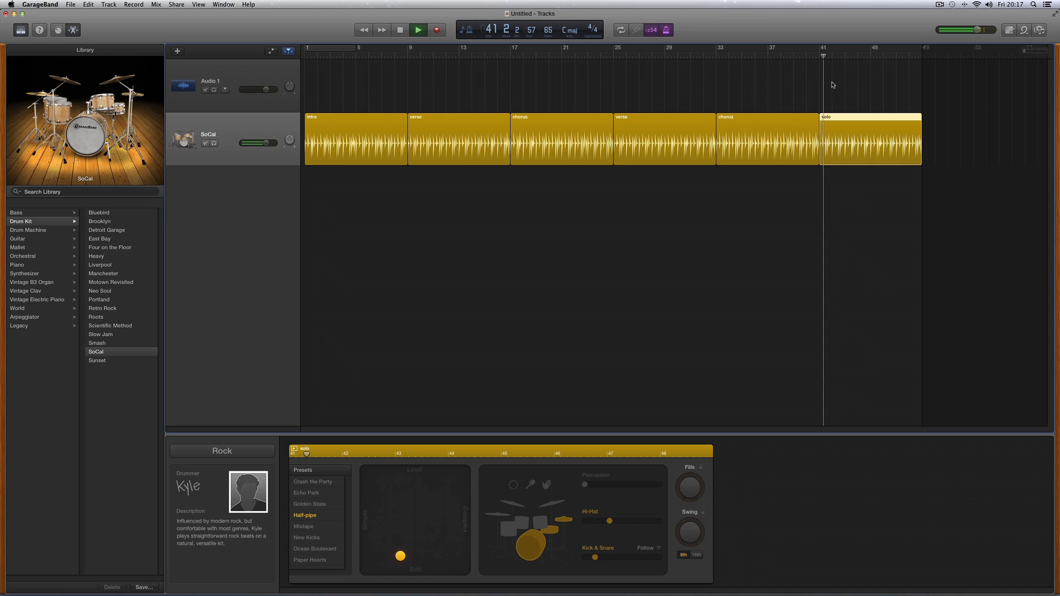
key(space)
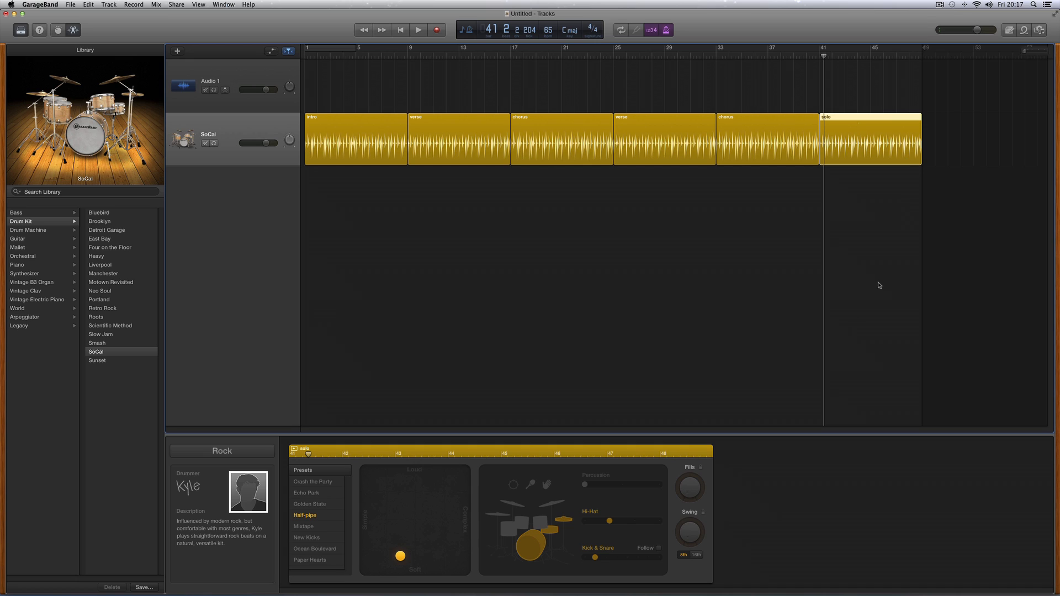
- Switch the solo region's drumming from hi-hat to cymbals, compare it with the second verse and play it from bar 41
click(554, 505)
click(819, 57)
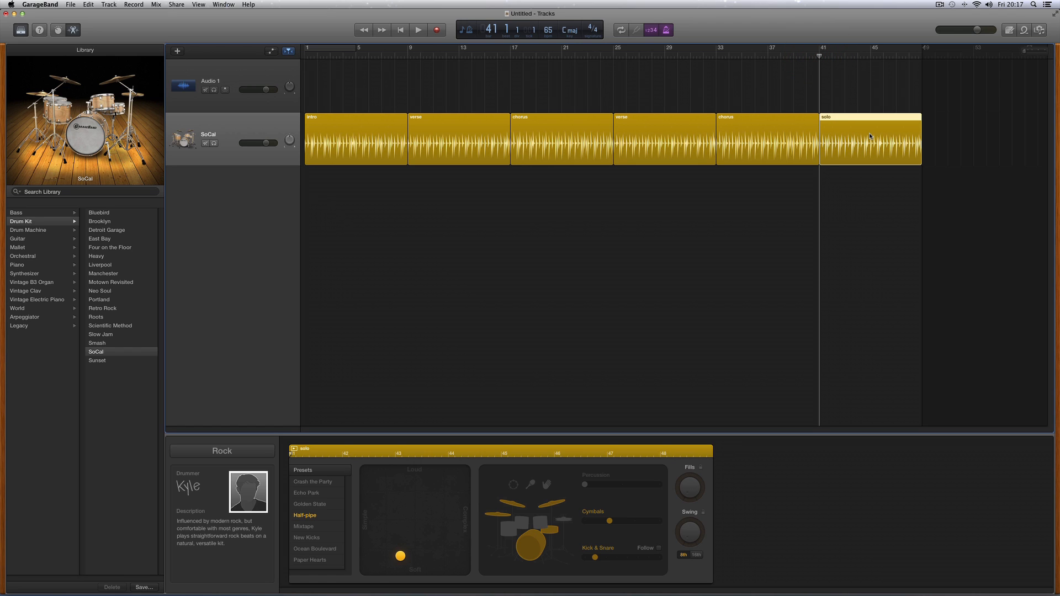
click(637, 140)
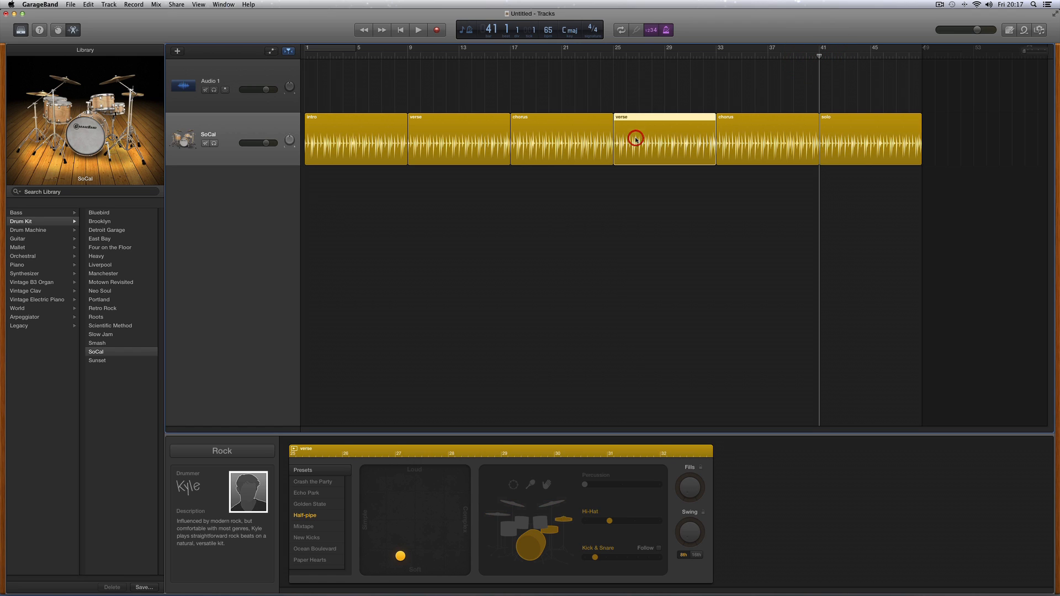
click(835, 131)
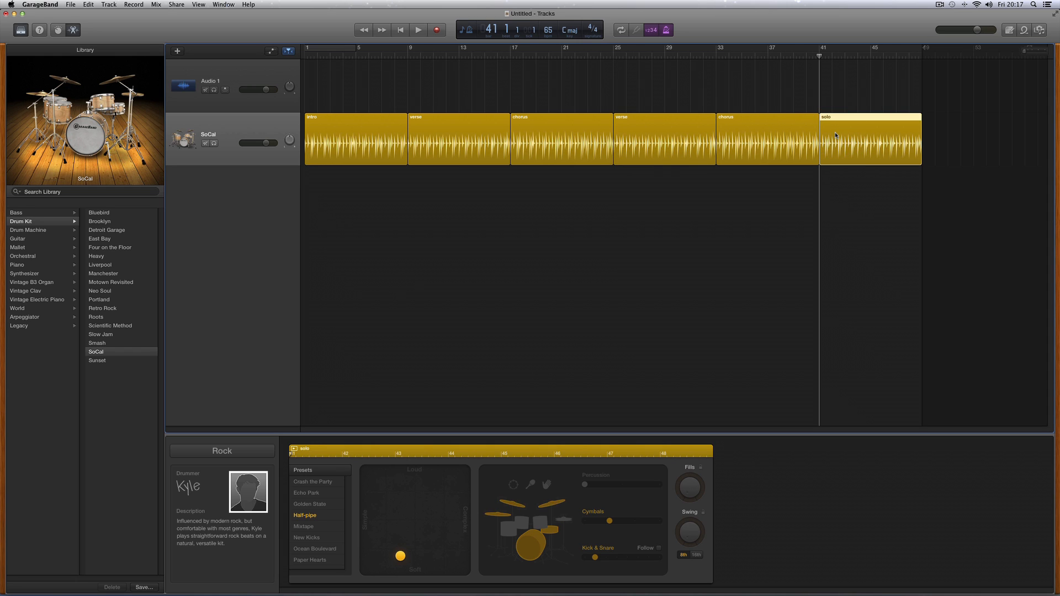
key(space)
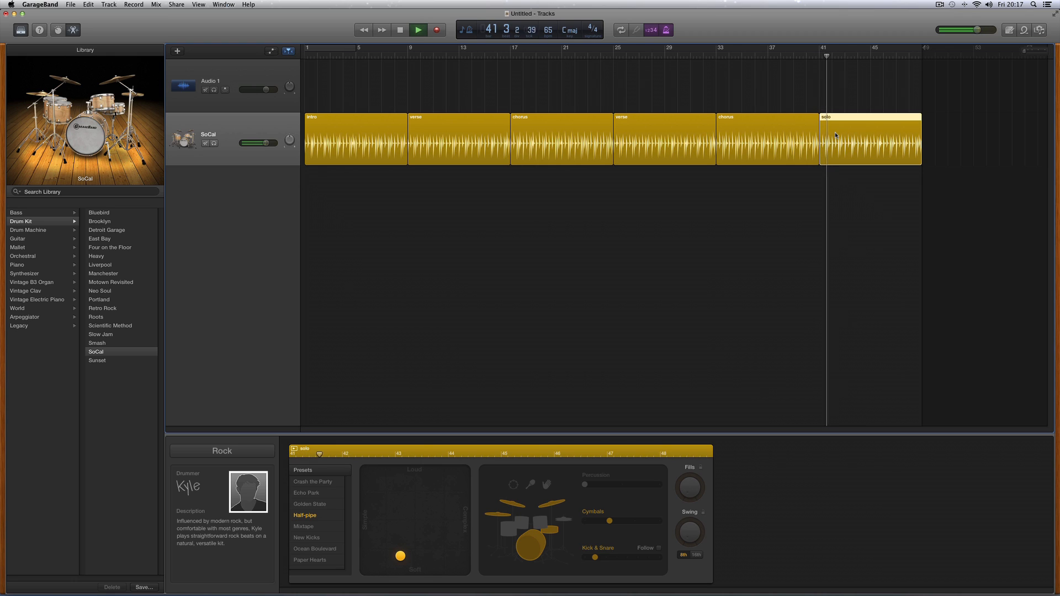
key(space)
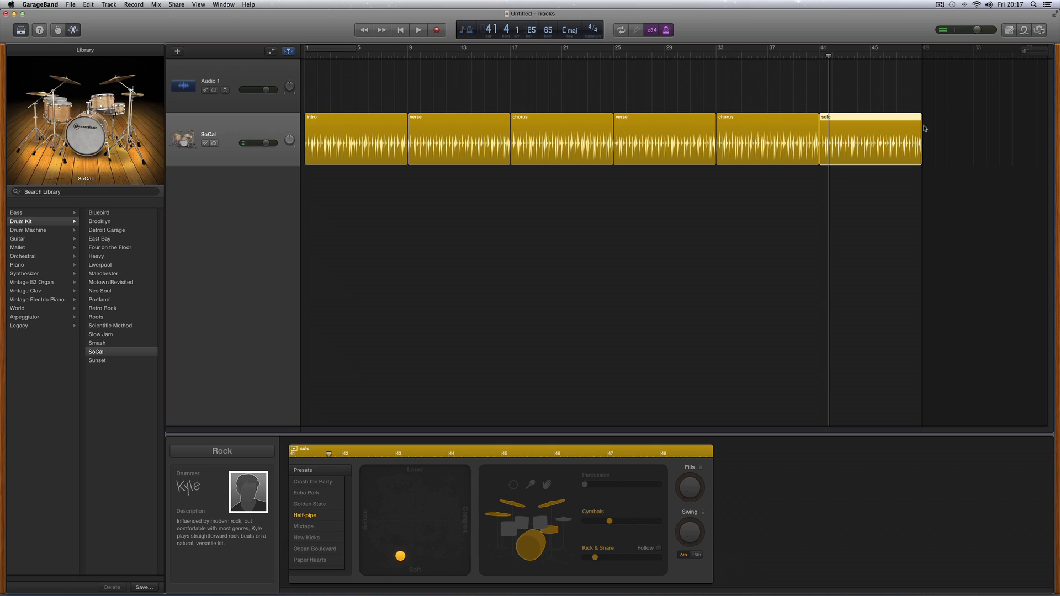
- Copy the second chorus region to bar 49, directly after the solo
click(773, 126)
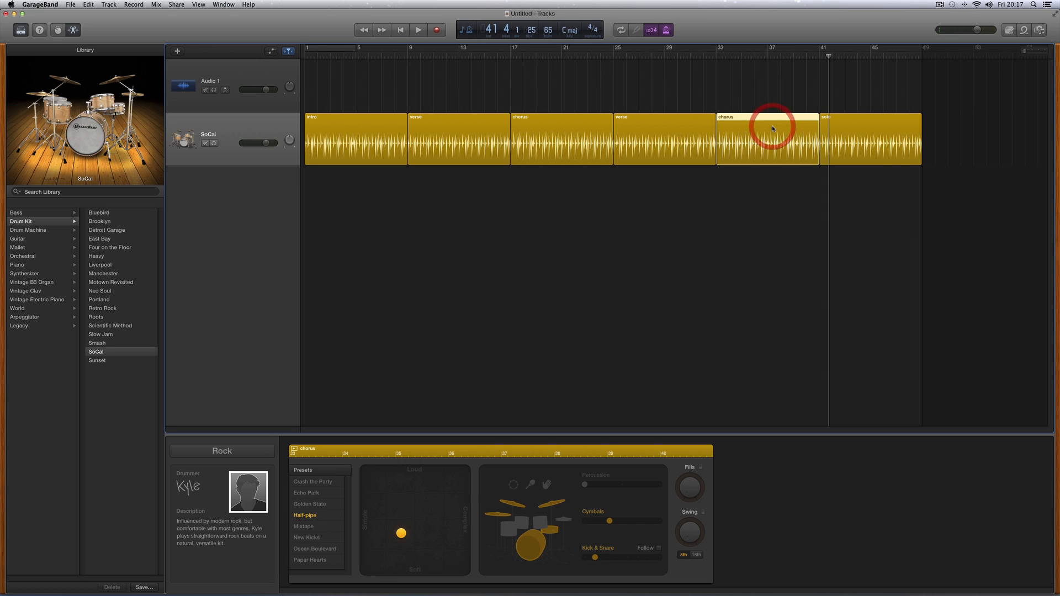
drag(741, 121, 945, 134)
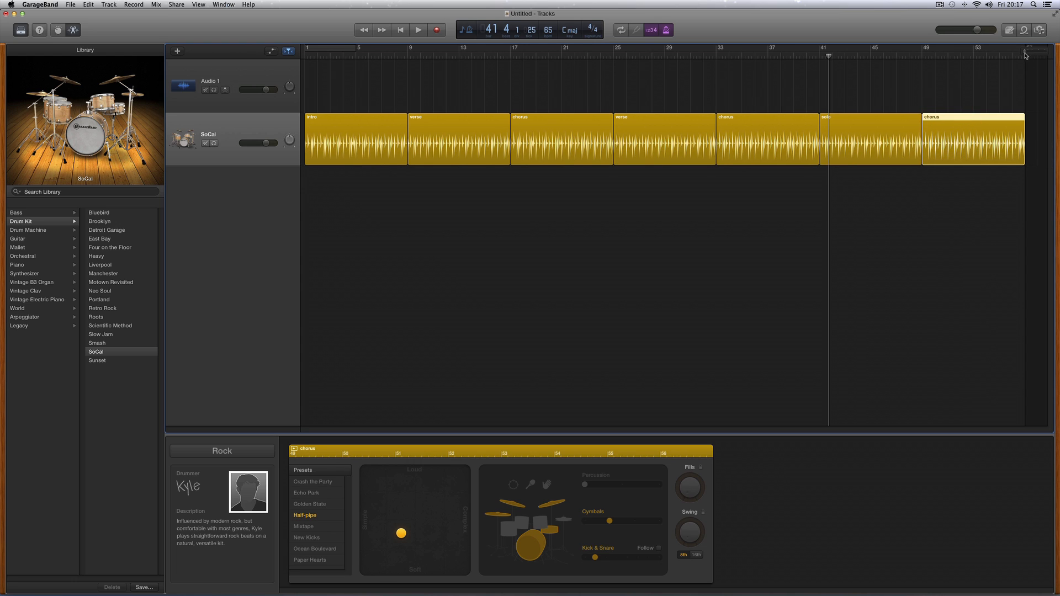
drag(1026, 52, 987, 52)
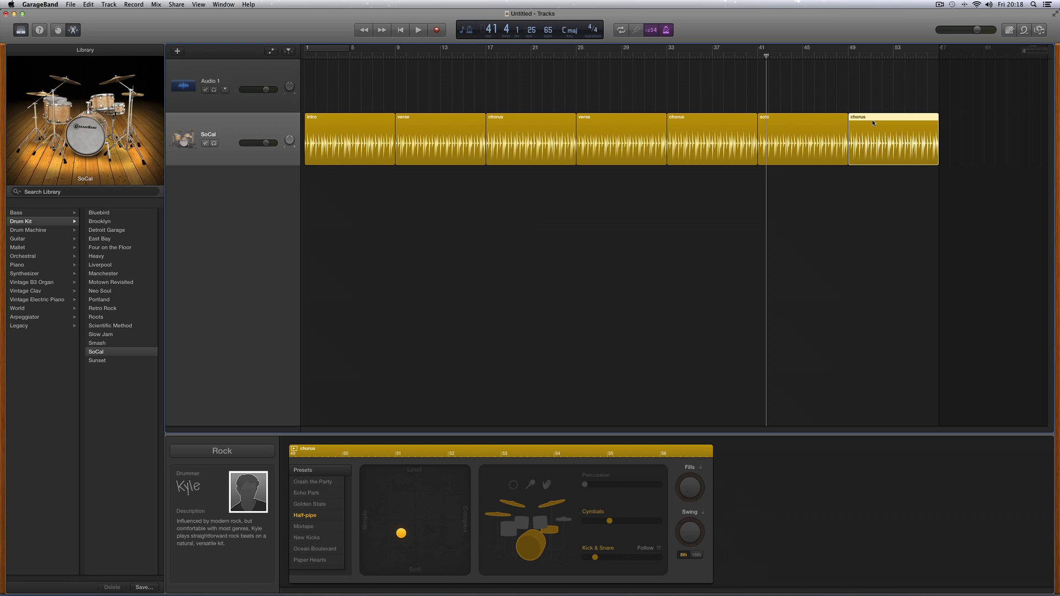
- Copy the chorus region at bar 49 to bar 57 and compare it with the neighbouring chorus
drag(867, 121, 961, 129)
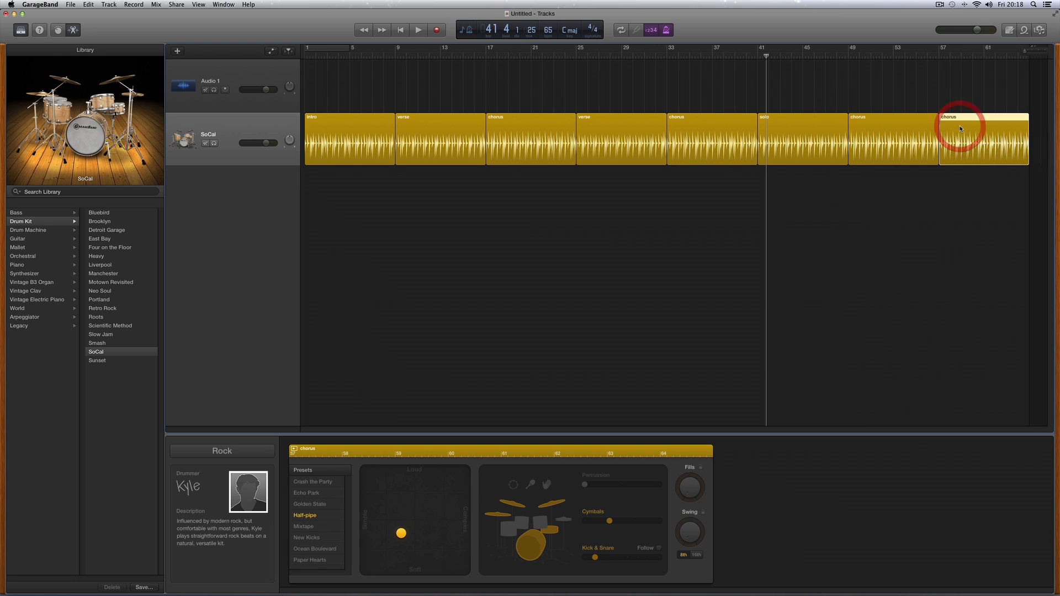
click(797, 125)
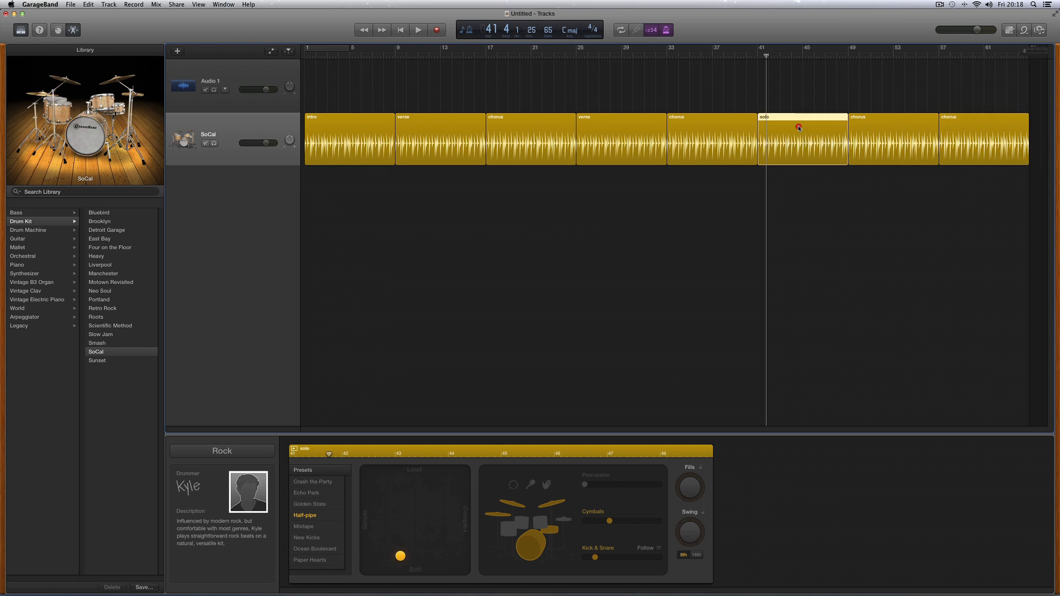
click(863, 121)
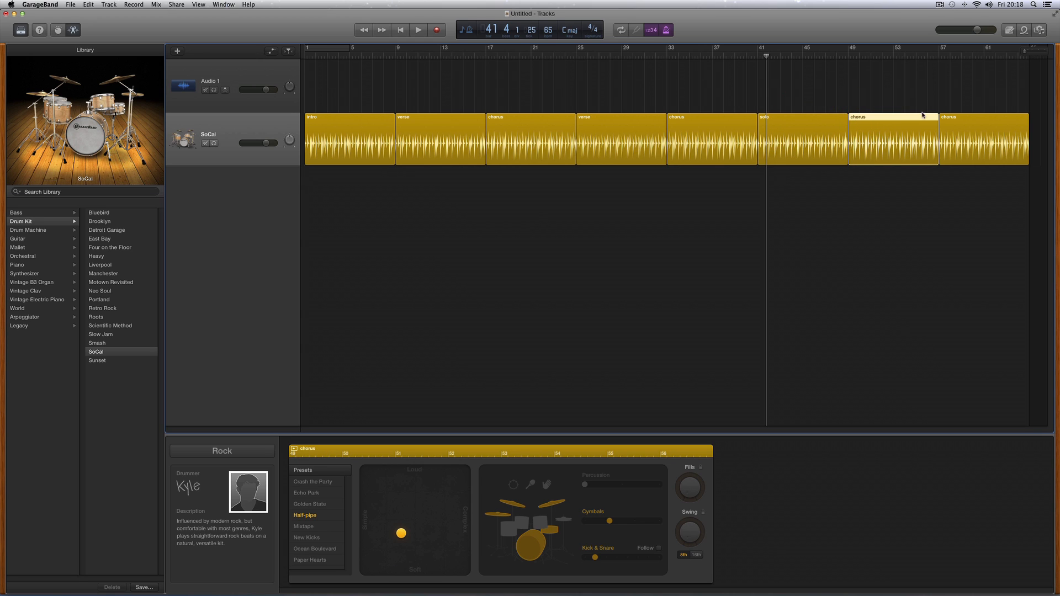
click(962, 121)
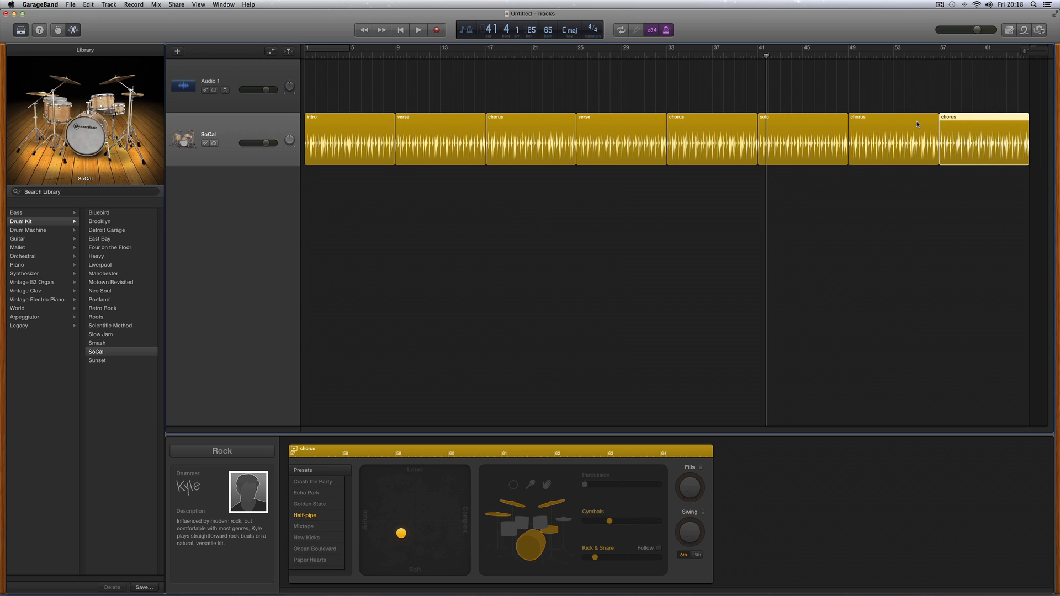
click(915, 121)
shift+click(967, 123)
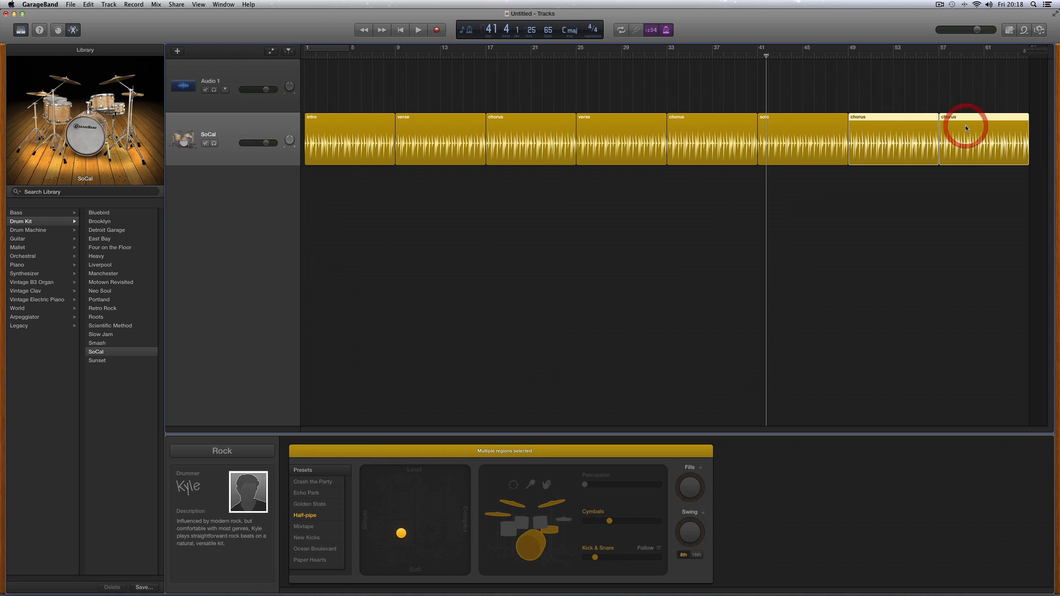
- Add another chorus at bar 65 by copying the chorus region from bar 57
drag(1026, 51, 1015, 51)
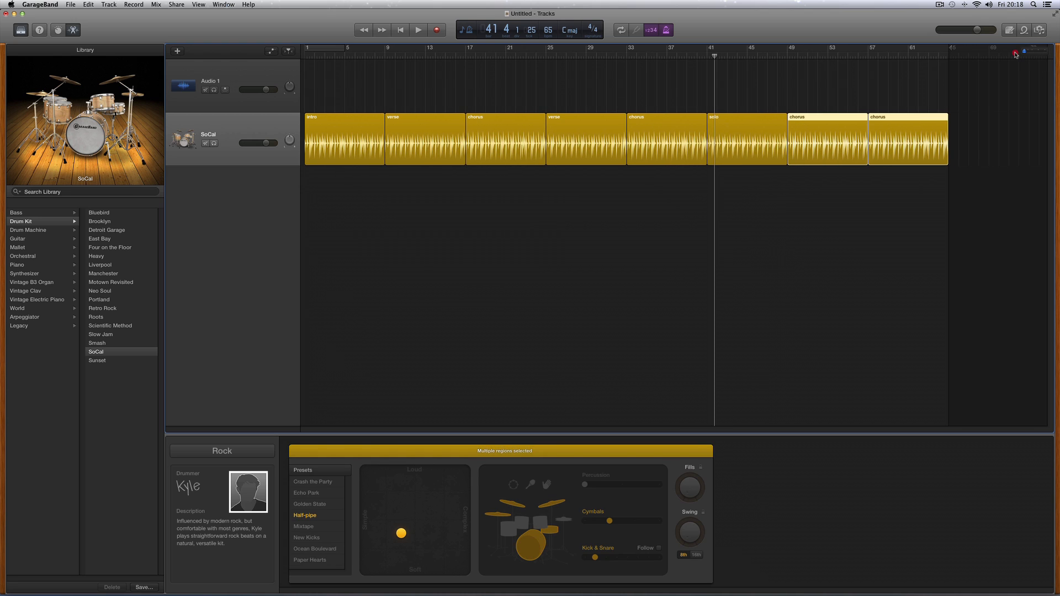
click(956, 126)
drag(905, 121, 970, 125)
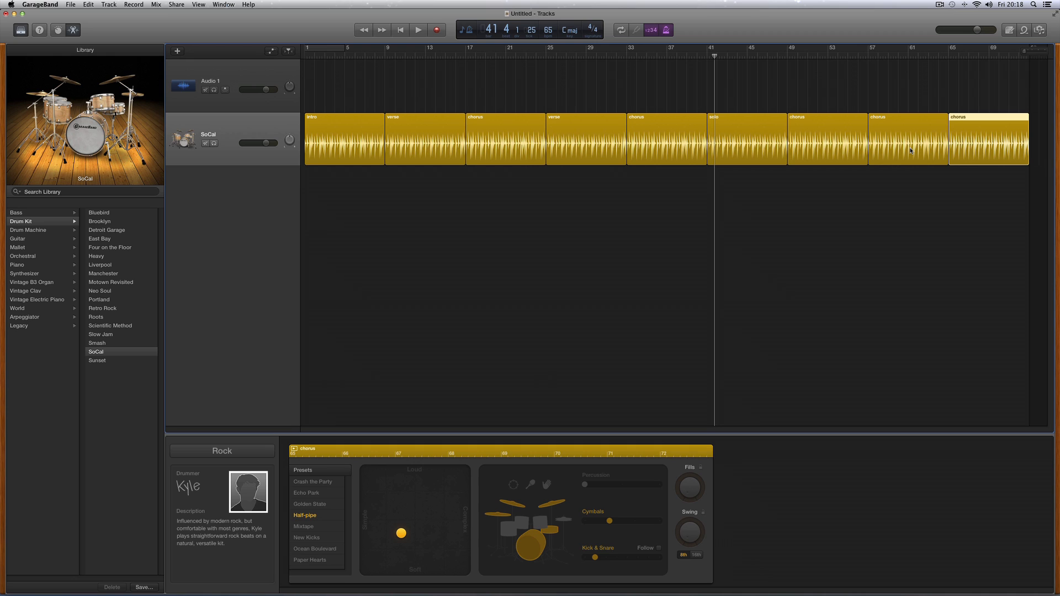
- Review the three consecutive closing chorus regions, selecting those at bars 49, 57 and 65 in turn
click(847, 124)
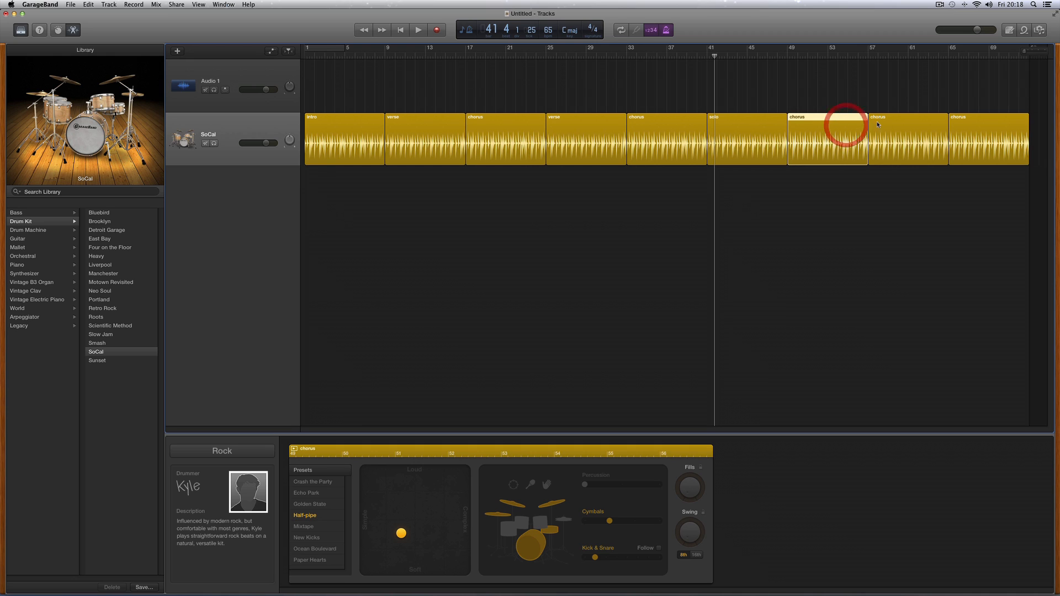
click(894, 123)
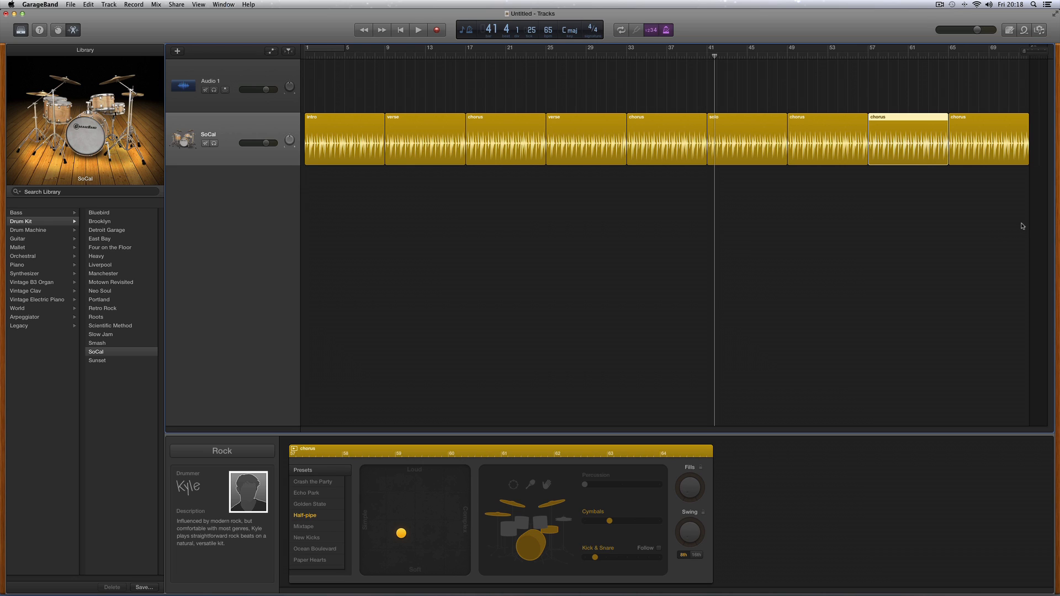
click(835, 138)
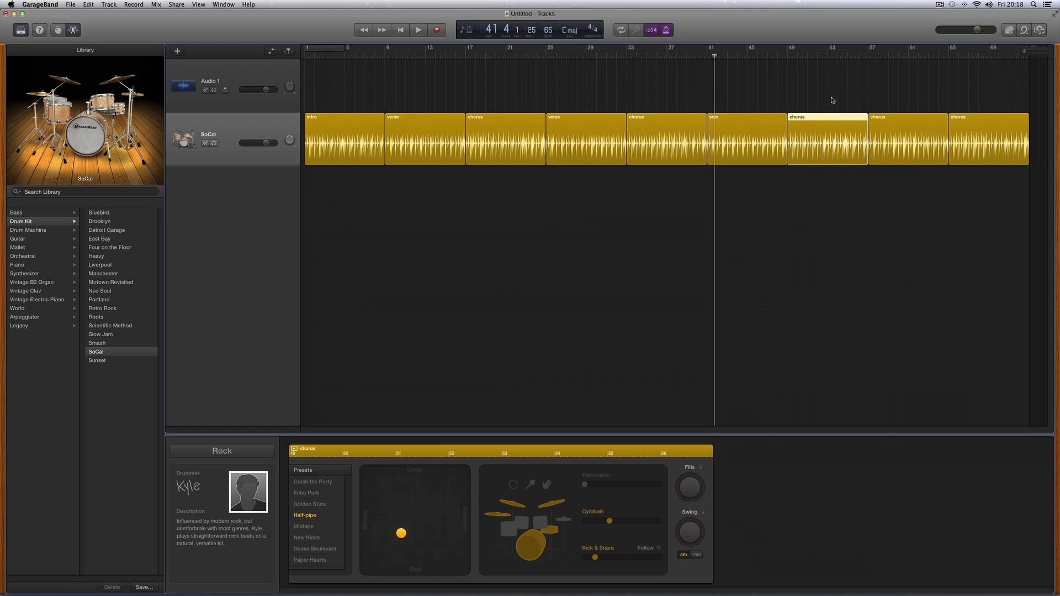
click(880, 121)
click(975, 121)
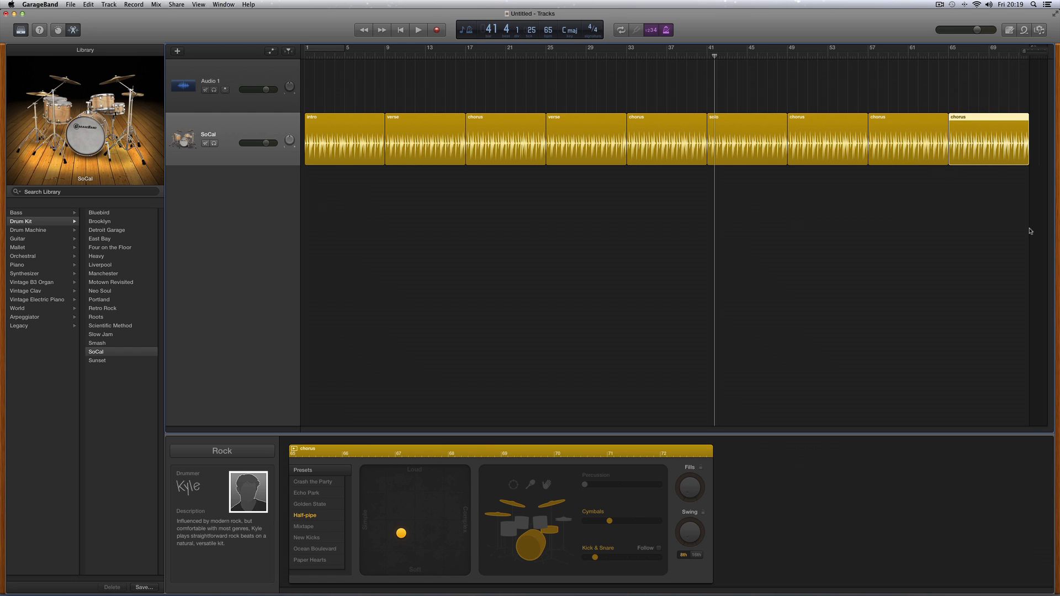
click(823, 130)
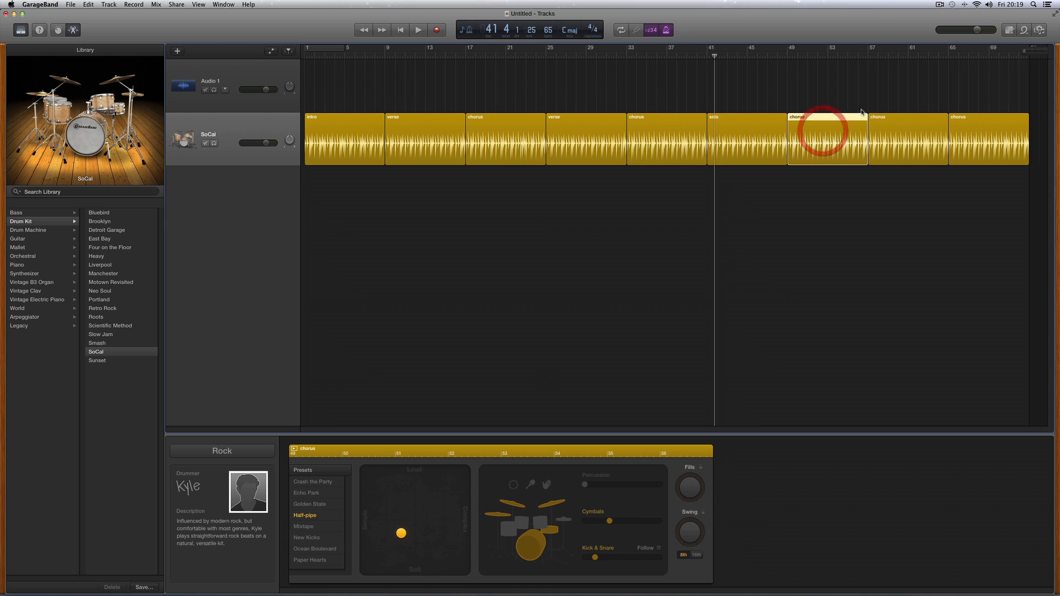
click(877, 124)
click(957, 123)
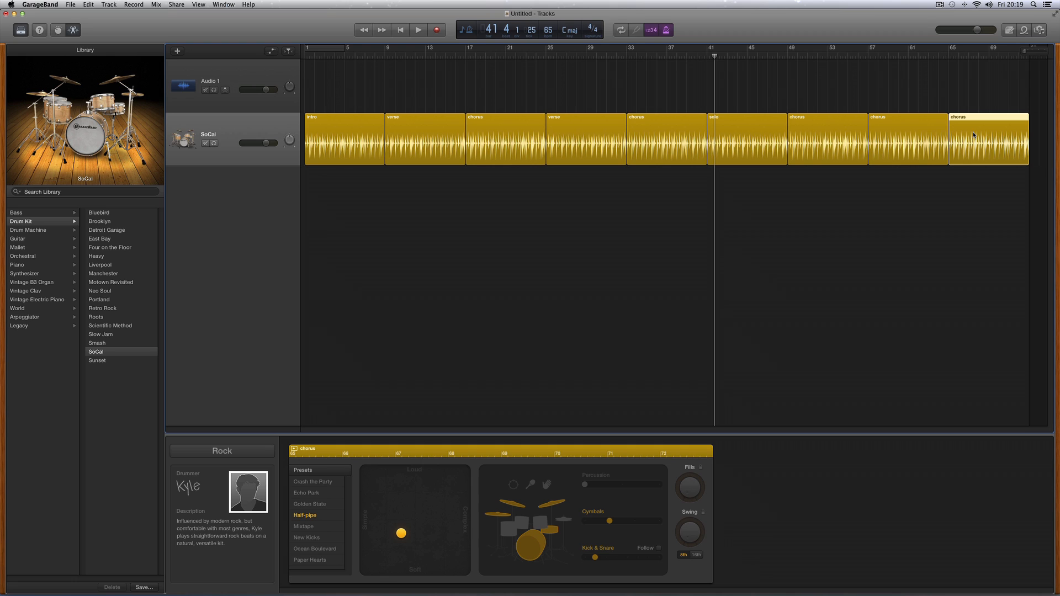
click(817, 129)
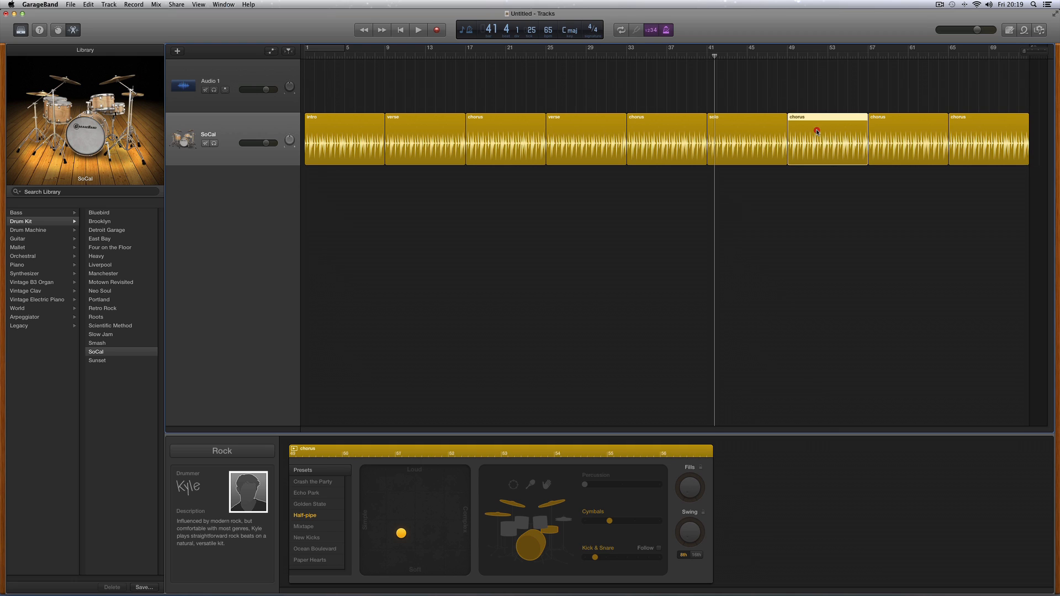
click(881, 120)
click(959, 128)
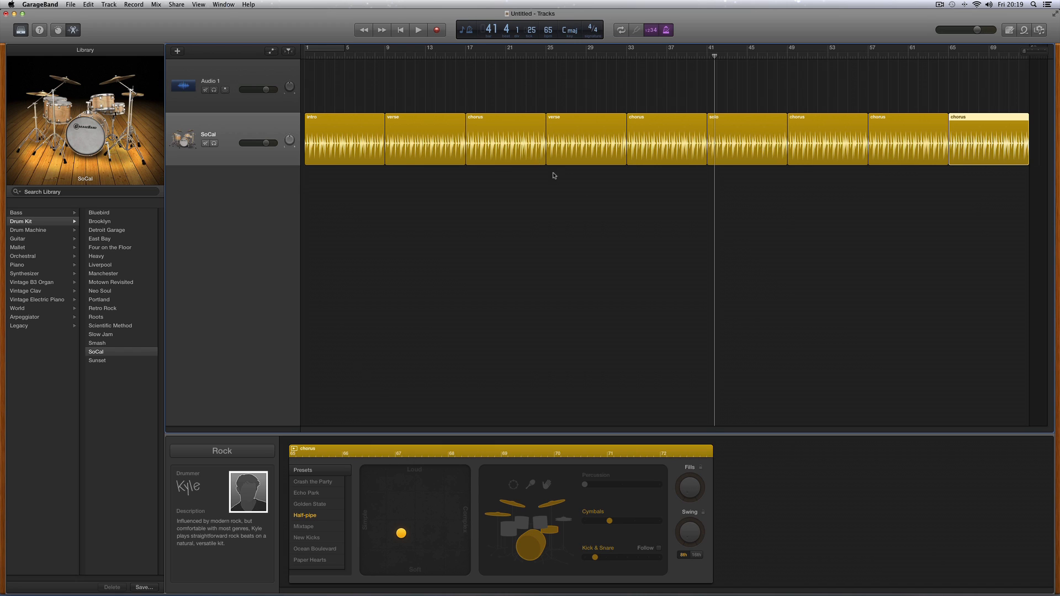
- Return the playhead to the start of the song and select the Audio 1 track
click(401, 29)
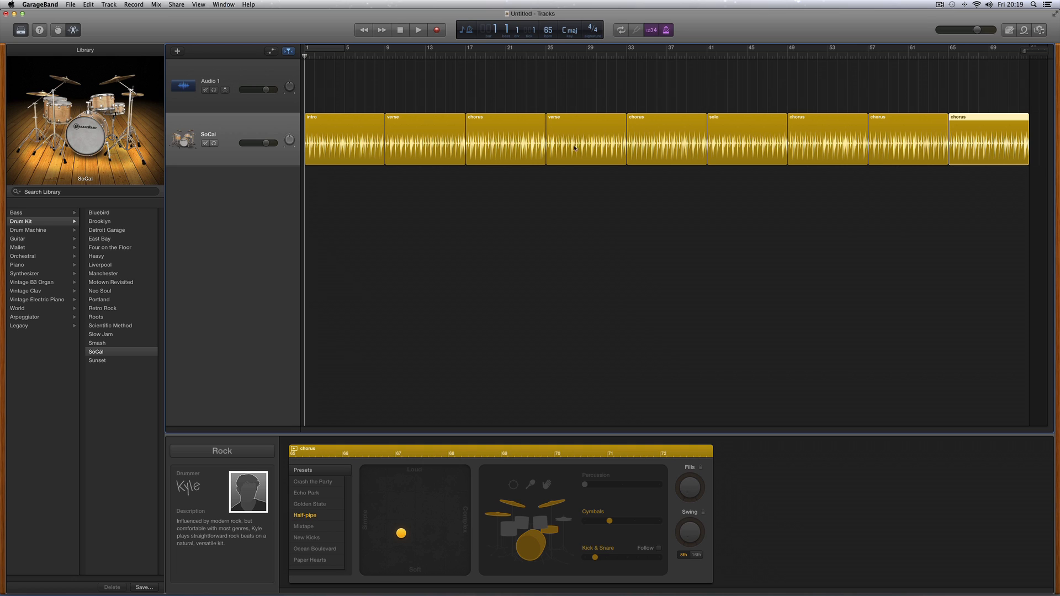
click(936, 180)
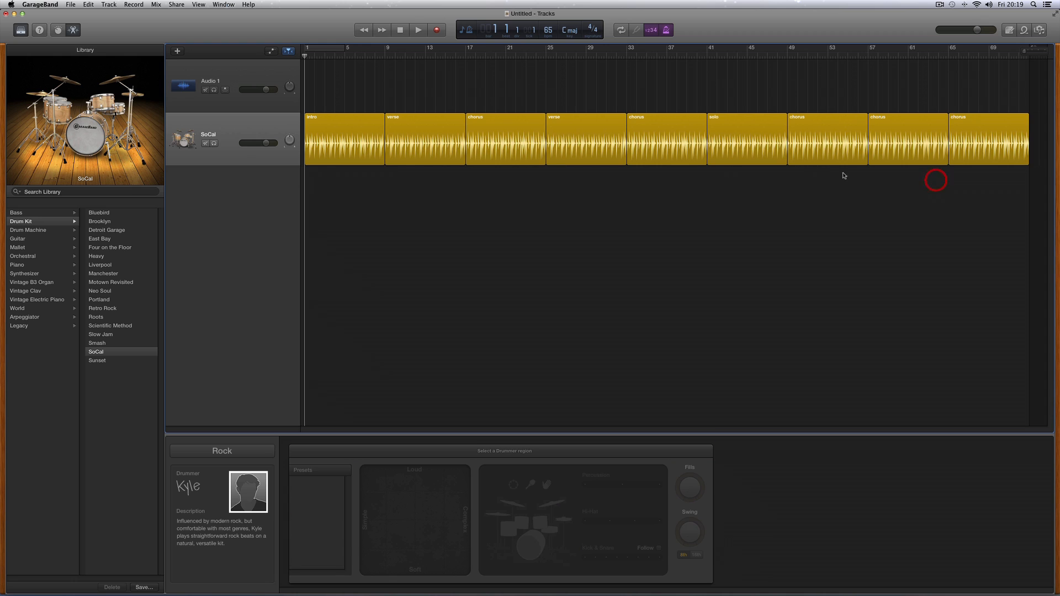
click(370, 147)
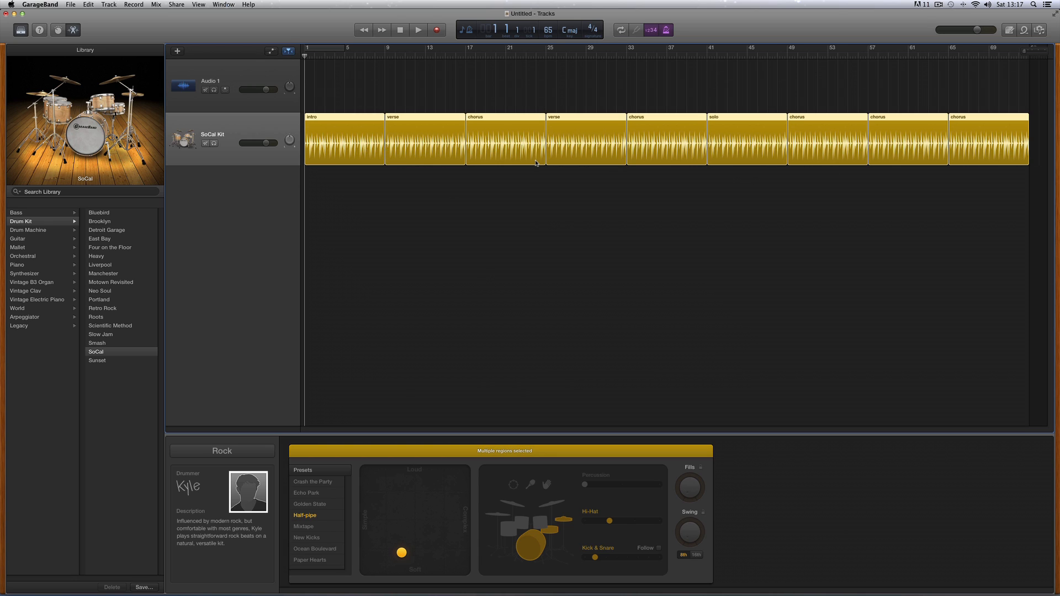
click(256, 81)
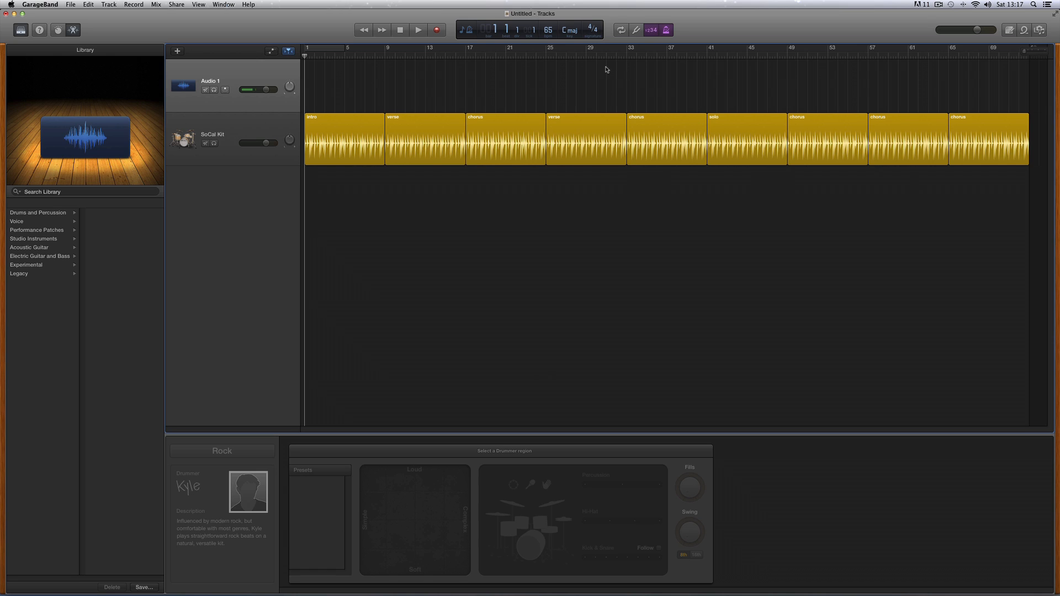
- Set the project tempo to 66 and keep the Audio 1 track selected
click(549, 32)
click(550, 32)
click(552, 31)
drag(551, 30, 551, 29)
click(551, 31)
click(551, 33)
click(551, 32)
click(551, 32)
click(248, 77)
- Check the available count-in lengths for recording and leave the current choice in place
click(134, 5)
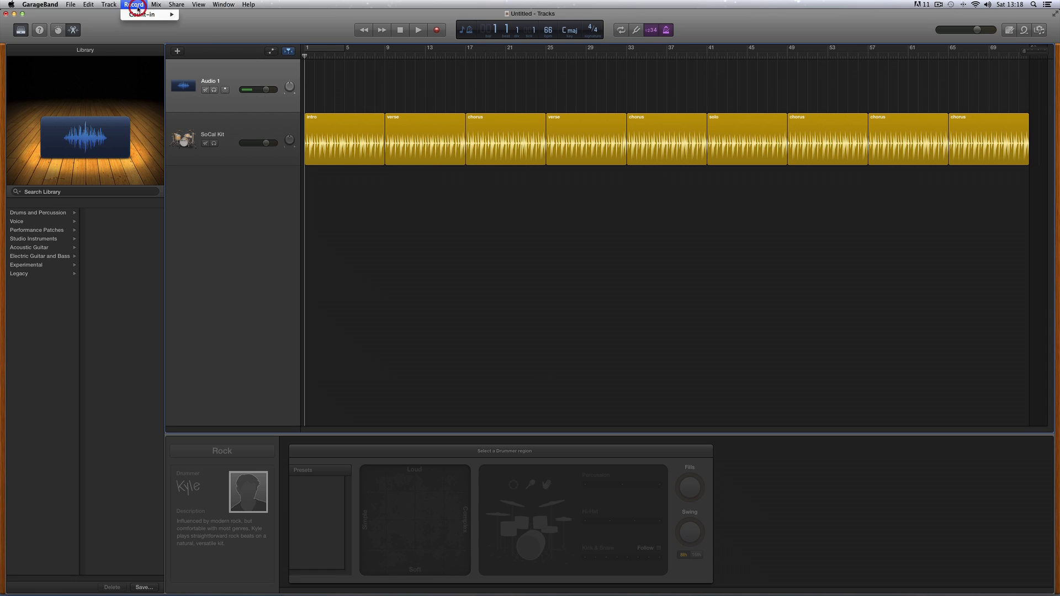
mouse_move(148, 14)
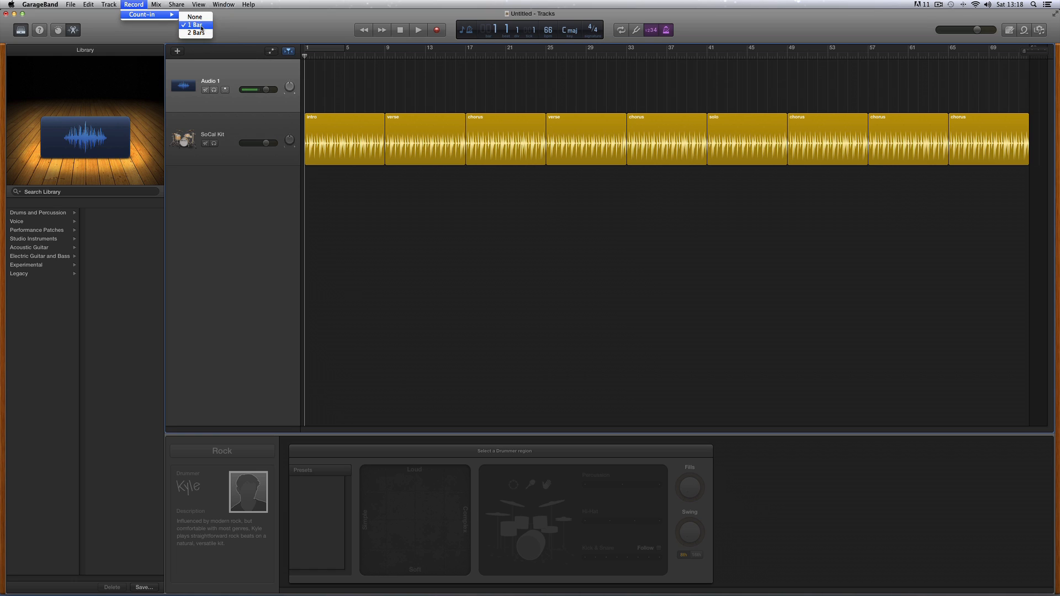
click(240, 25)
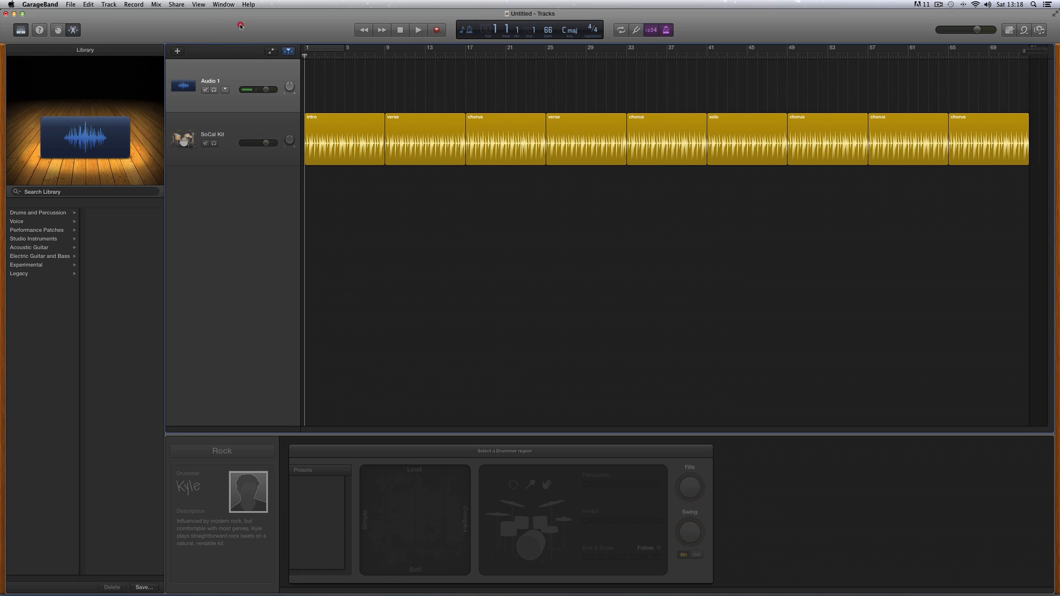
- Turn on input monitoring for the Audio 1 track and reset its volume to the default level
click(258, 72)
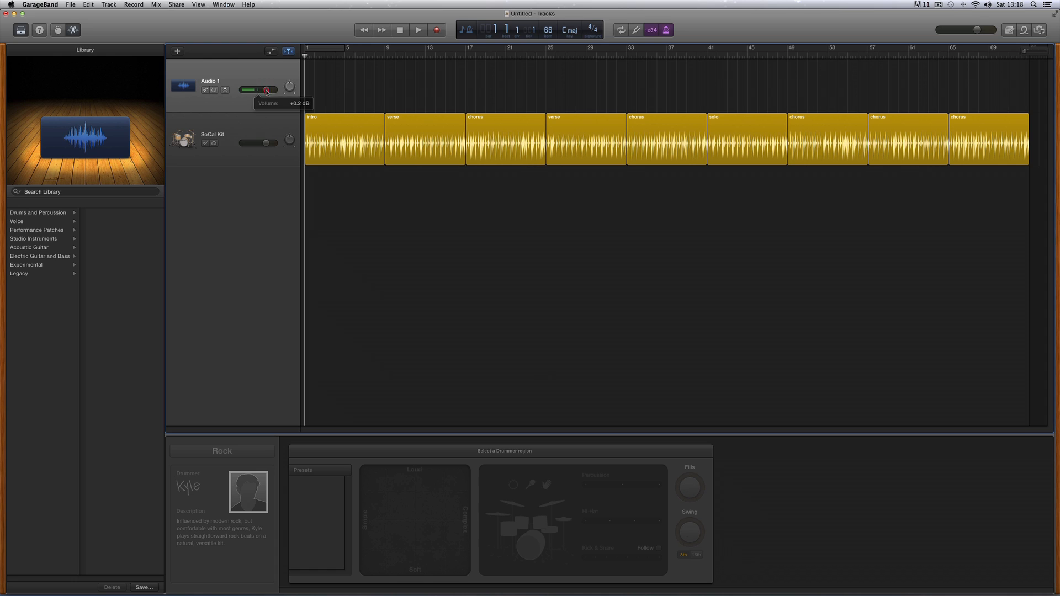
click(226, 91)
click(226, 90)
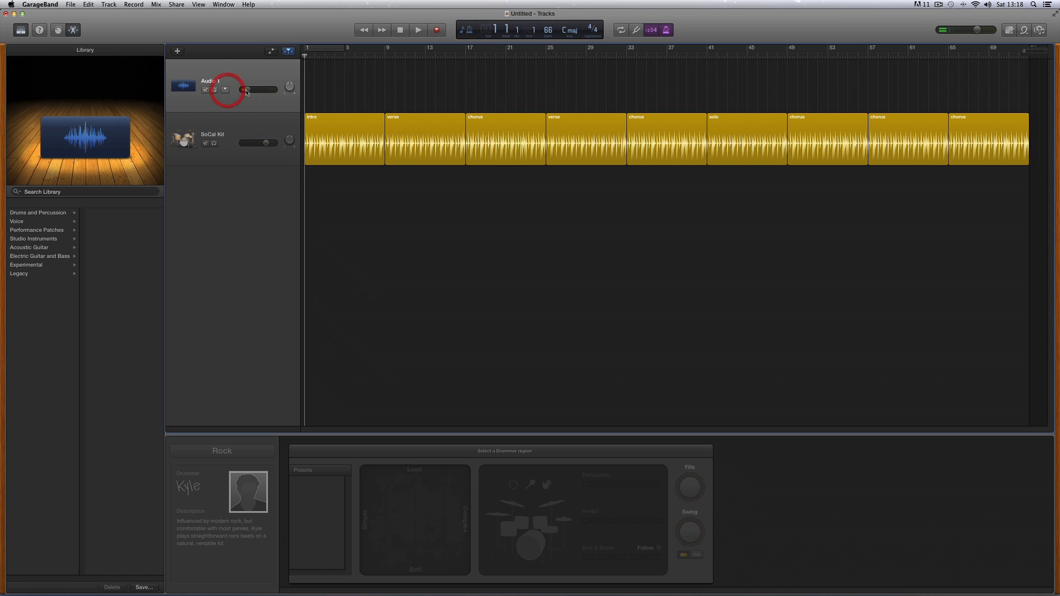
drag(247, 92, 269, 92)
click(225, 90)
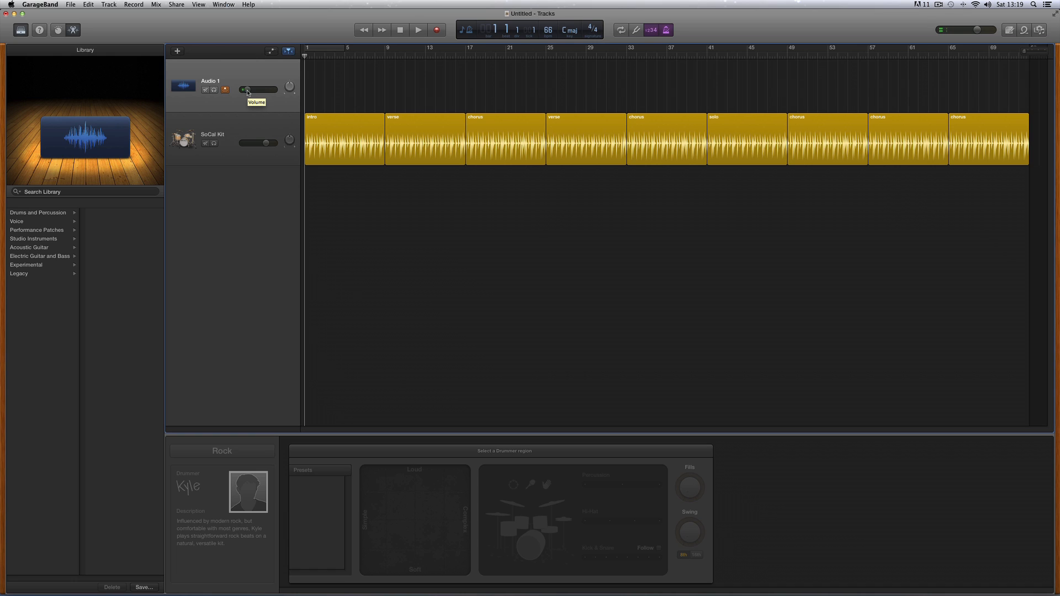
alt+click(247, 90)
- Audition the acoustic guitar patches Natural Strum, Natural Stereo and Sharp Chorus on the audio track, then return to Natural Strum
click(47, 249)
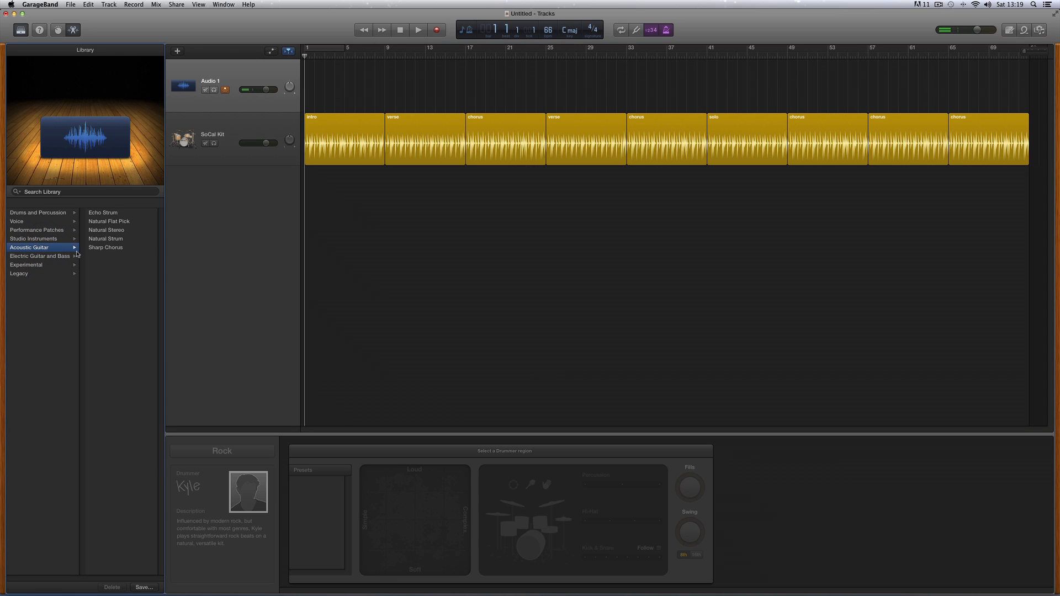
click(120, 242)
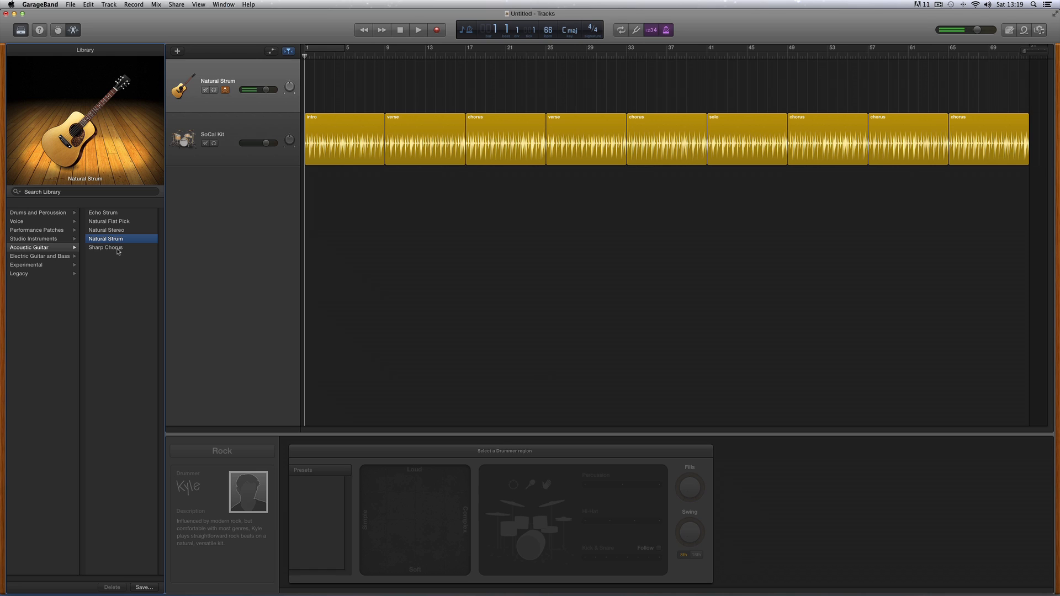
click(111, 231)
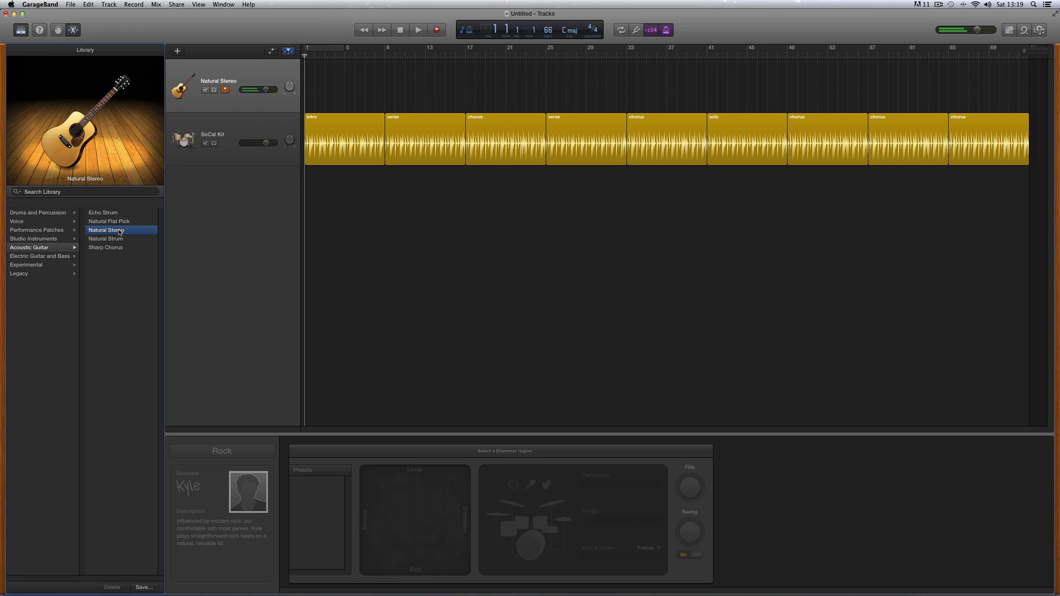
click(121, 248)
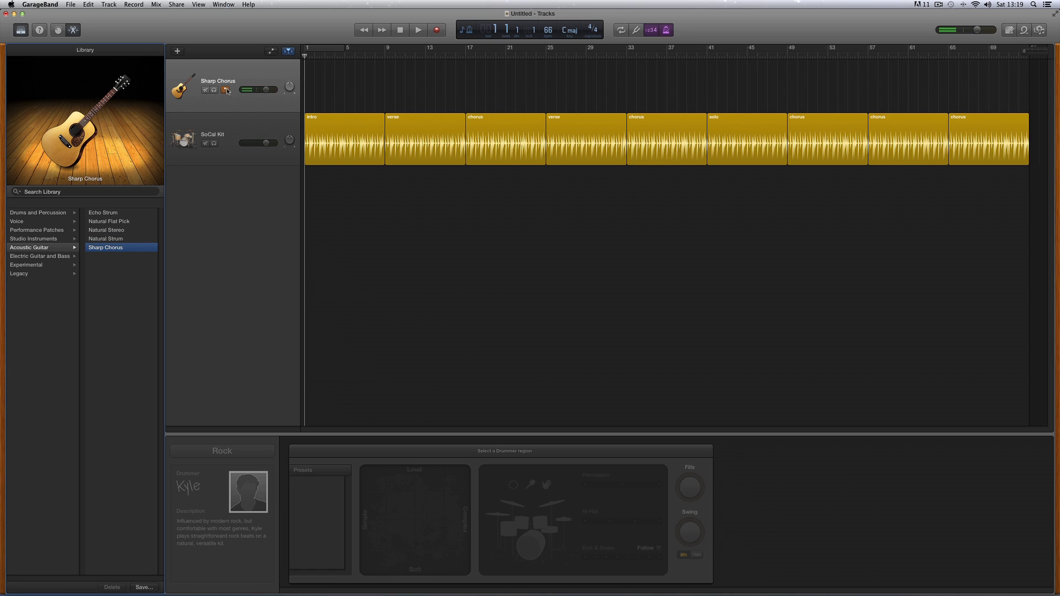
click(120, 240)
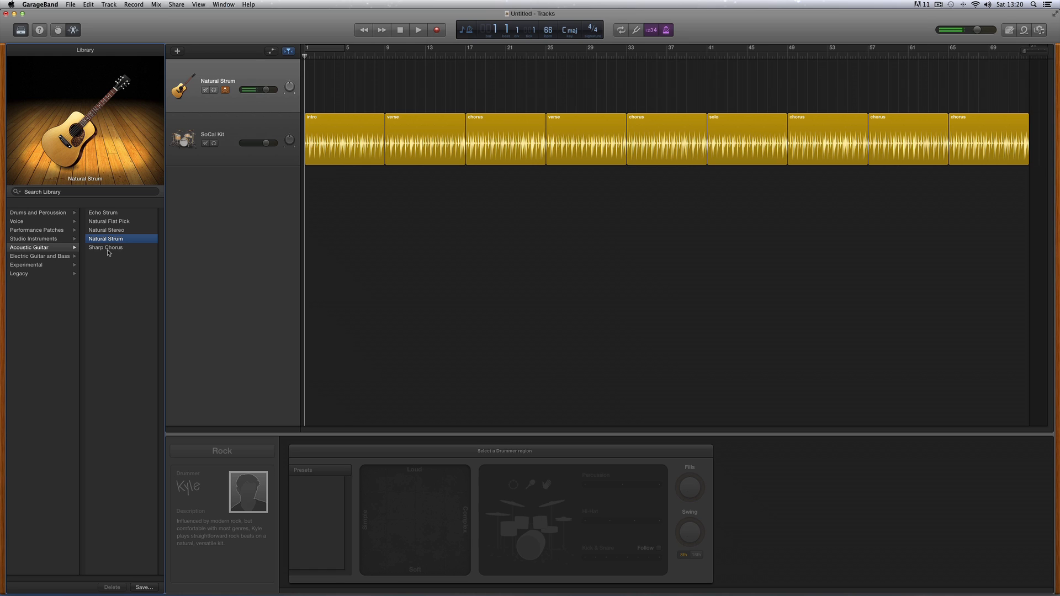
- Load the Cool Jazz Combo clean electric guitar patch on the audio track and turn off its input monitoring
click(37, 257)
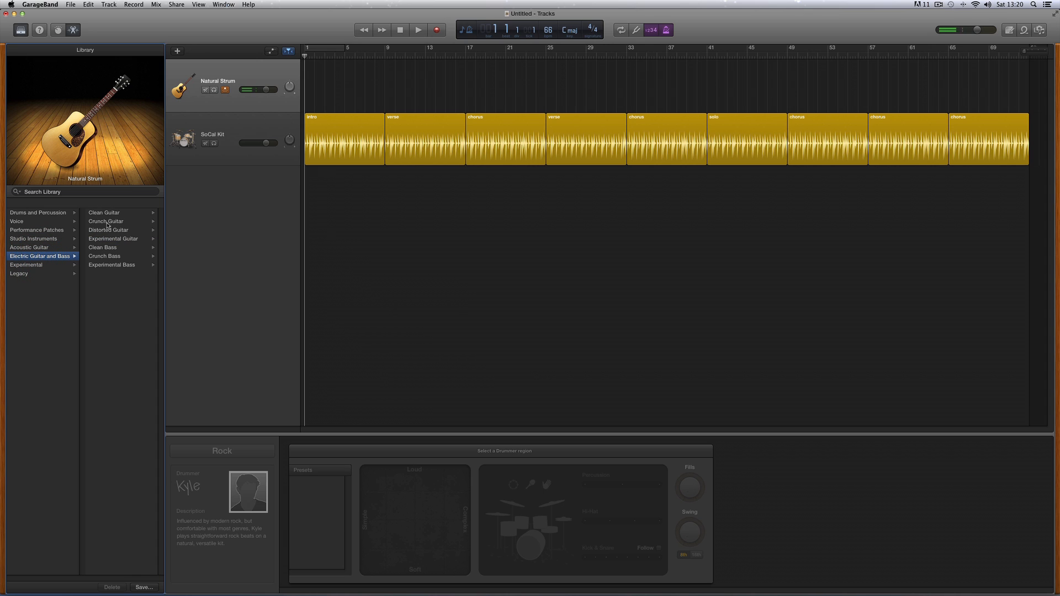
click(105, 213)
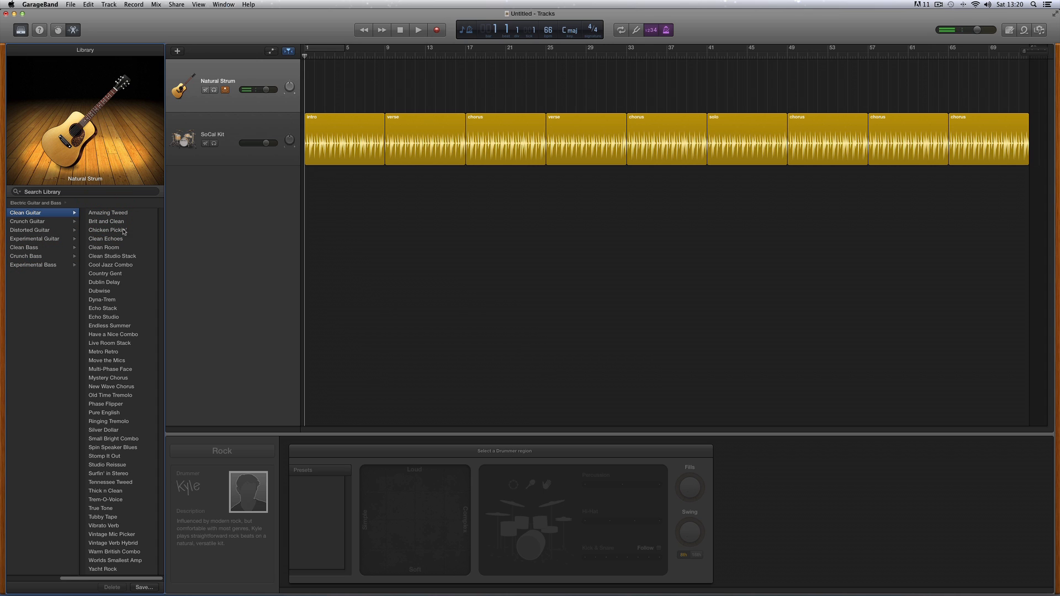
click(118, 266)
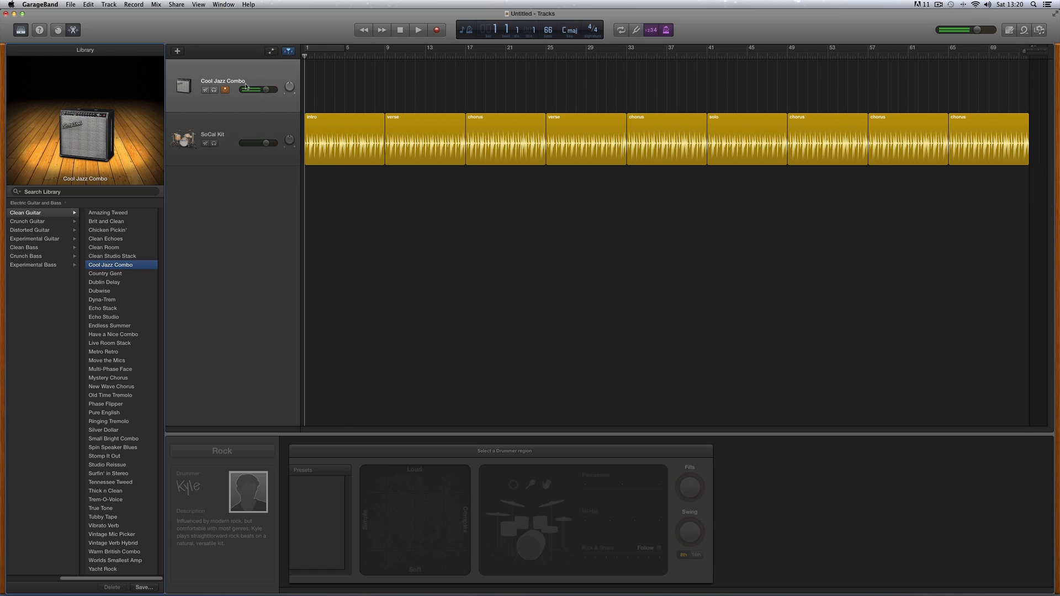
click(226, 90)
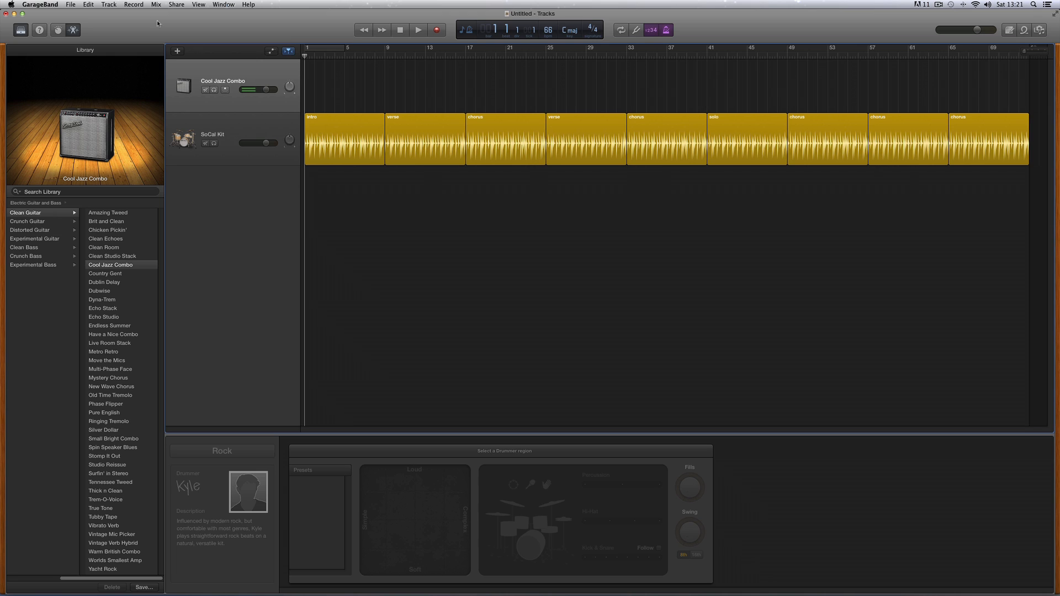
- Recheck the recording count-in setting, keep the playhead at the song's start and toggle the metronome, leaving it on
click(137, 6)
click(233, 25)
mouse_move(305, 56)
mouse_down()
mouse_move(346, 68)
mouse_move(299, 68)
mouse_up()
click(666, 31)
click(666, 32)
click(666, 32)
- Turn on input monitoring for the Cool Jazz Combo track and raise its volume to about +0.8 dB
click(225, 90)
drag(248, 90, 268, 89)
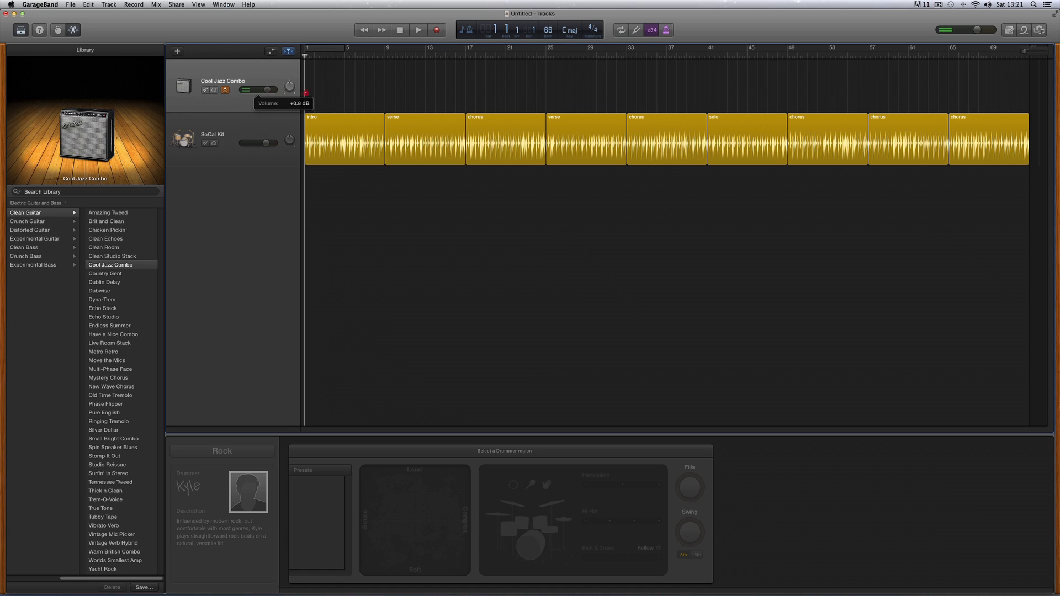
- Record a guitar take on the Cool Jazz Combo track from the song's start to about bar 25, then turn off its input monitoring
click(226, 90)
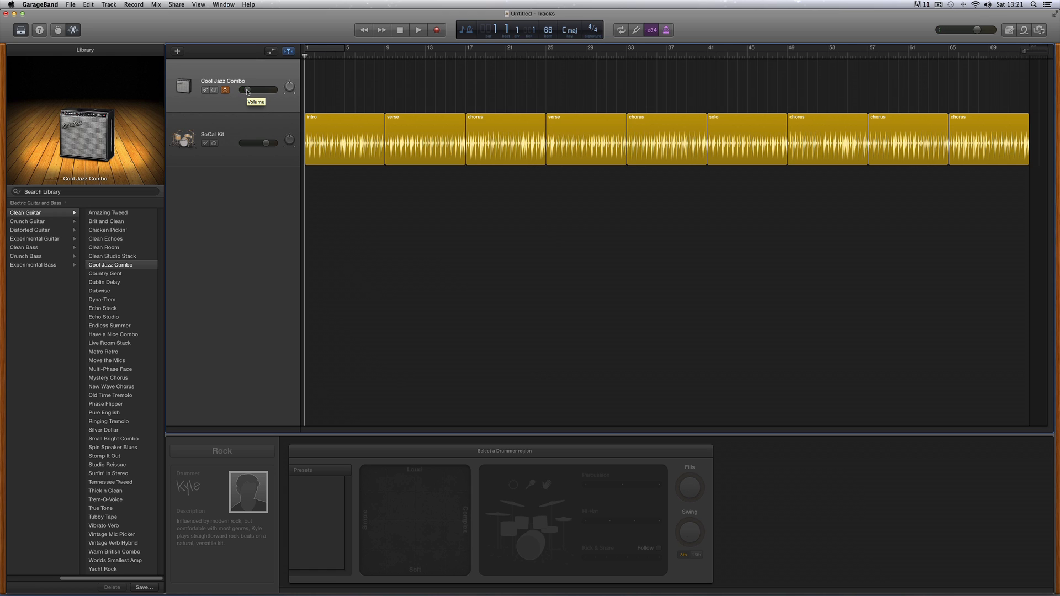
click(247, 91)
click(442, 32)
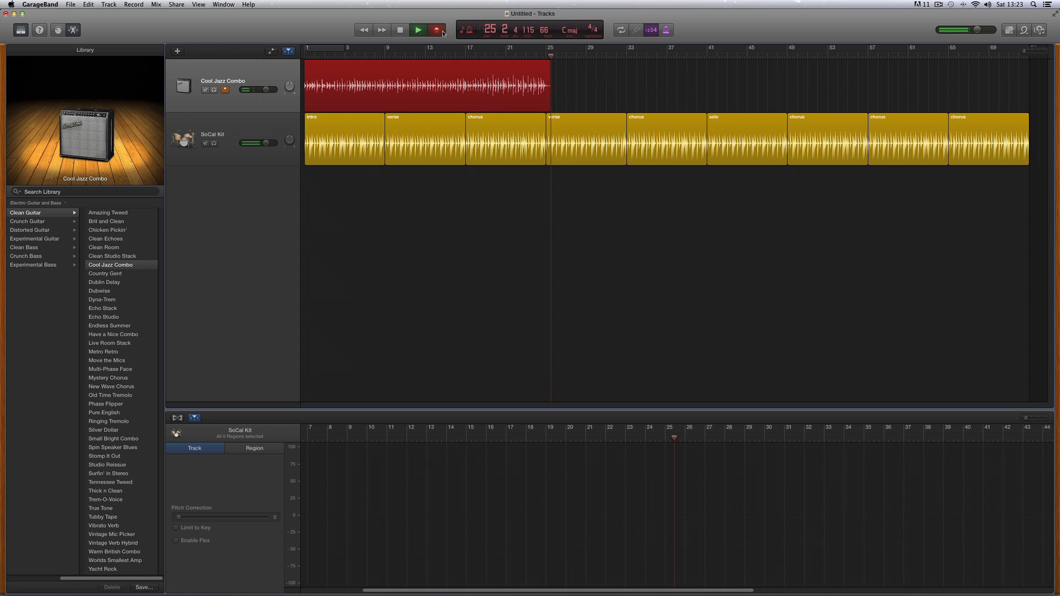
key(space)
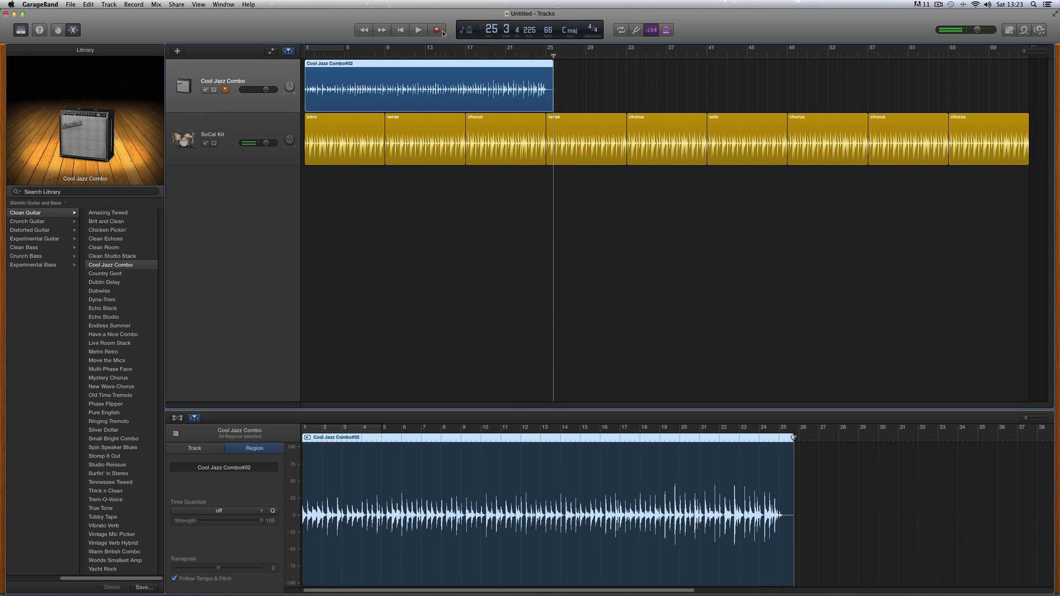
click(225, 90)
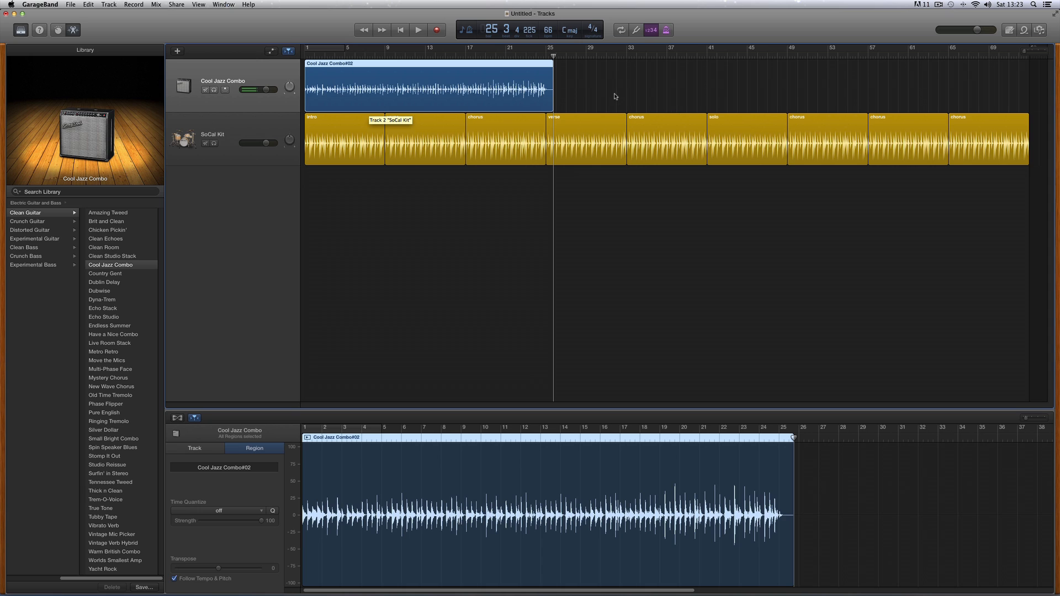
- Select the recorded guitar region and return the playhead to the song's start
click(594, 76)
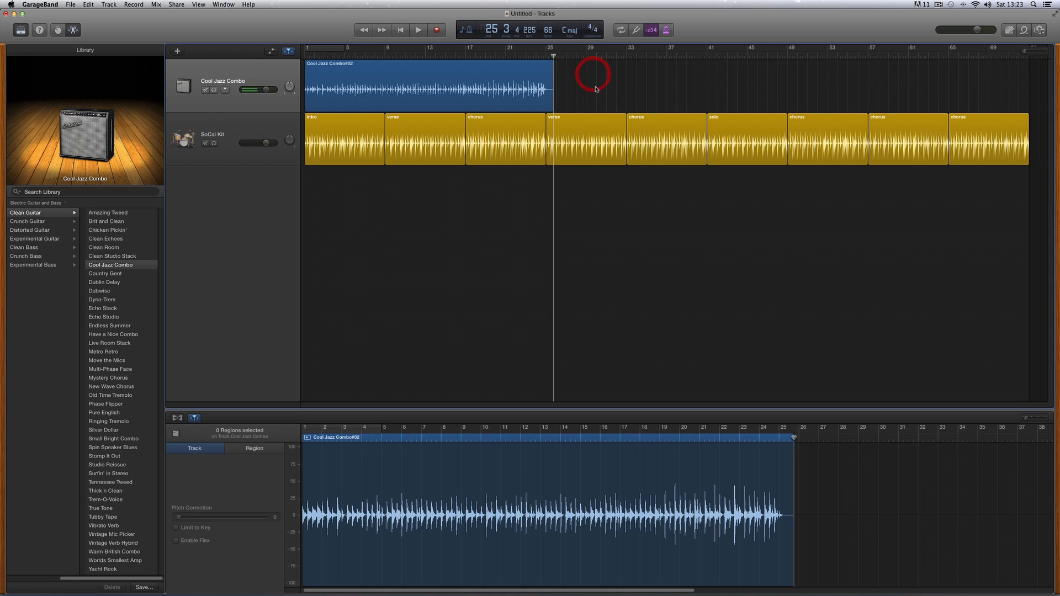
click(513, 68)
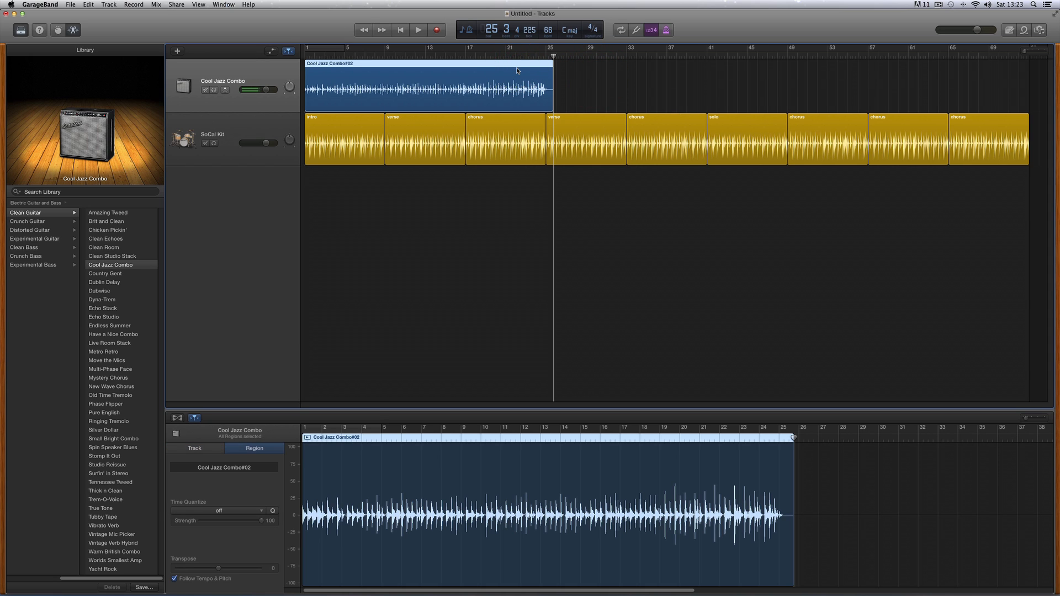
drag(554, 59, 293, 63)
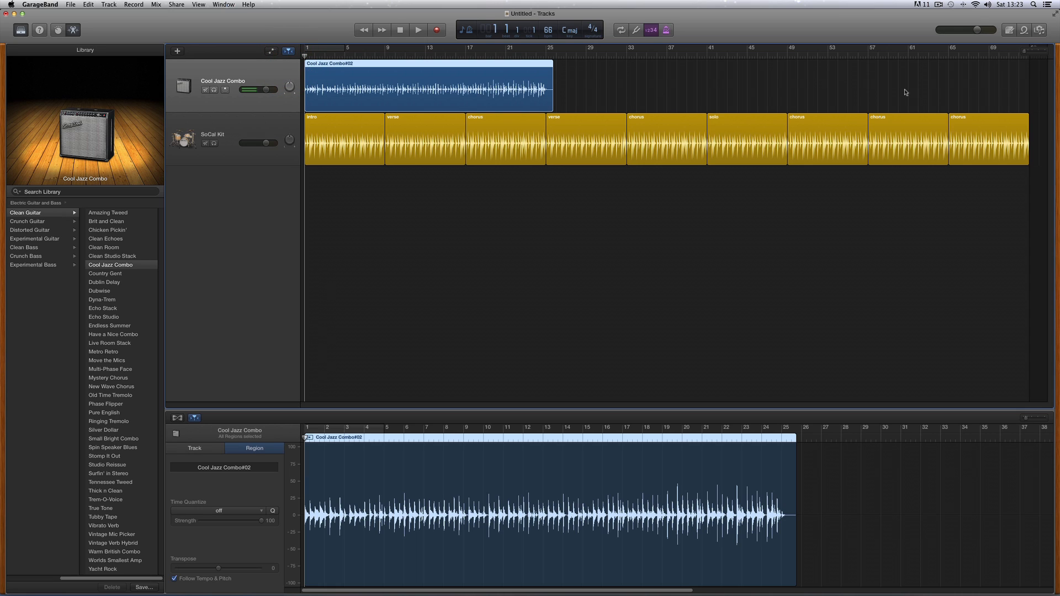
- Compare the recorded guitar region with the intro, first verse and first chorus drum regions beneath it
click(541, 86)
click(503, 133)
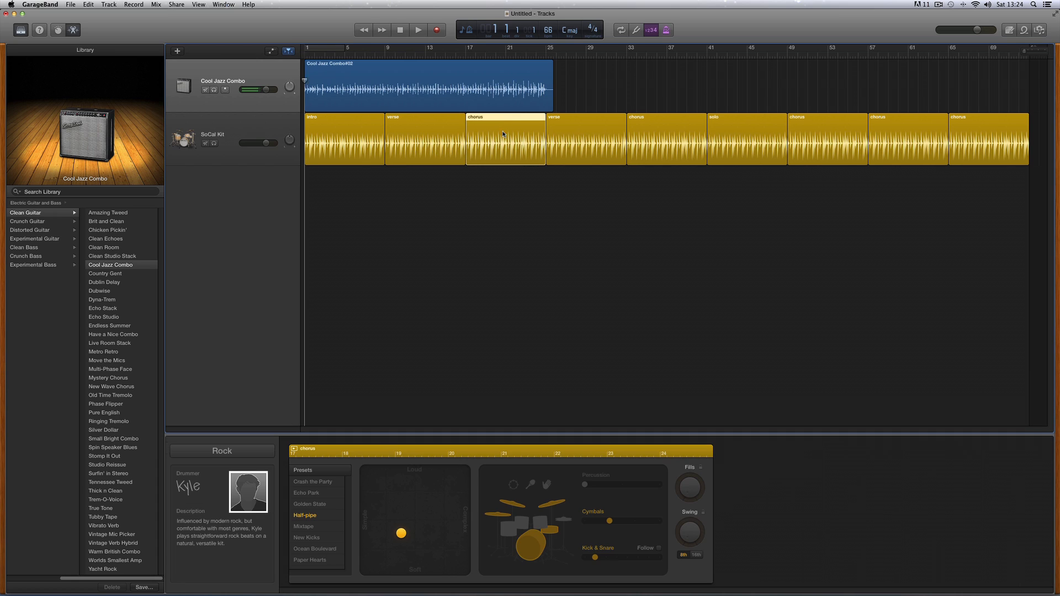
click(412, 127)
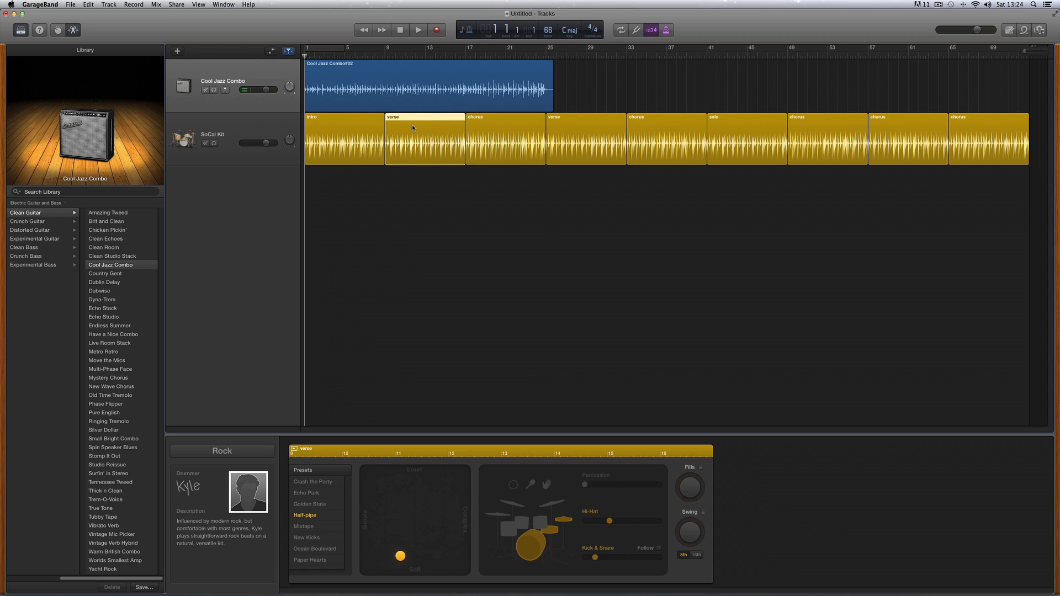
click(511, 122)
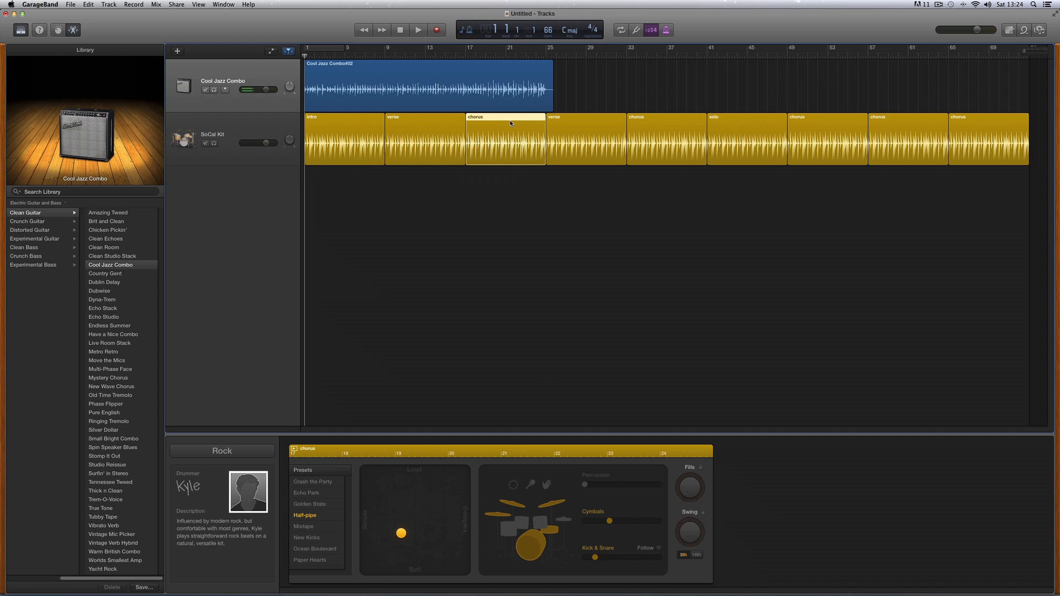
click(404, 89)
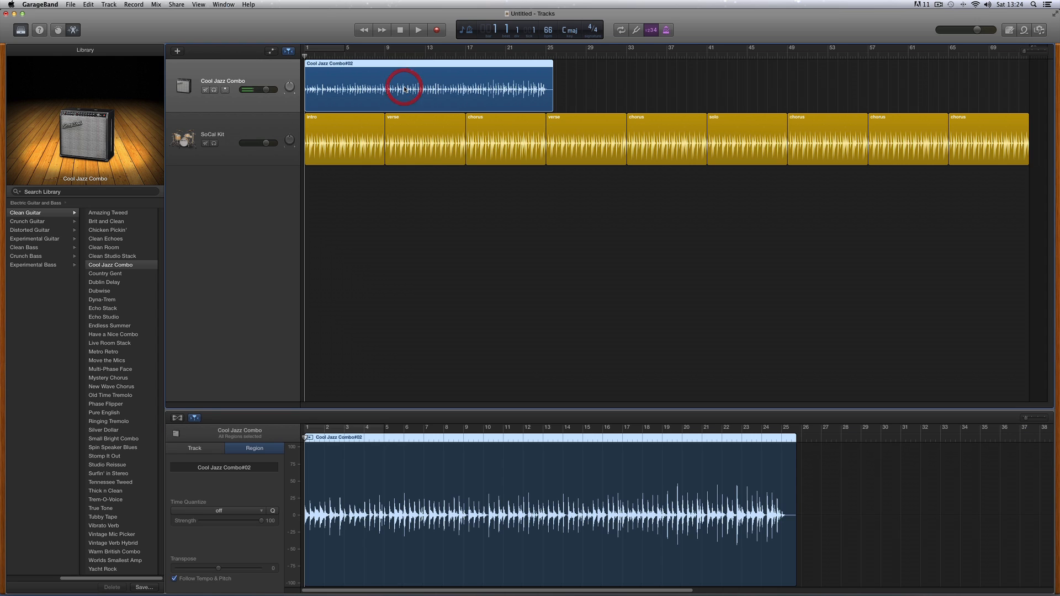
click(395, 127)
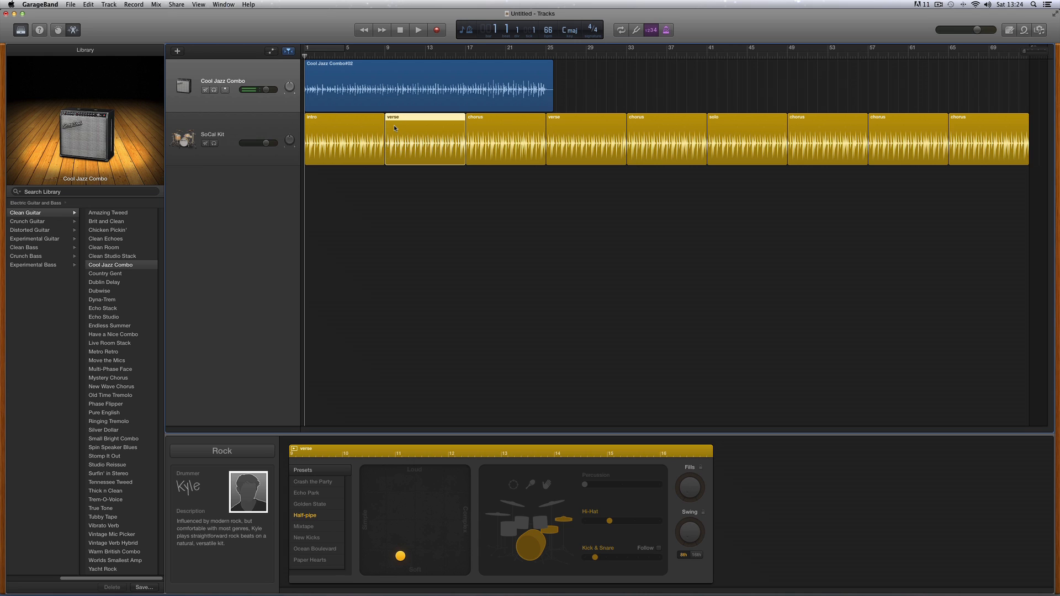
click(502, 123)
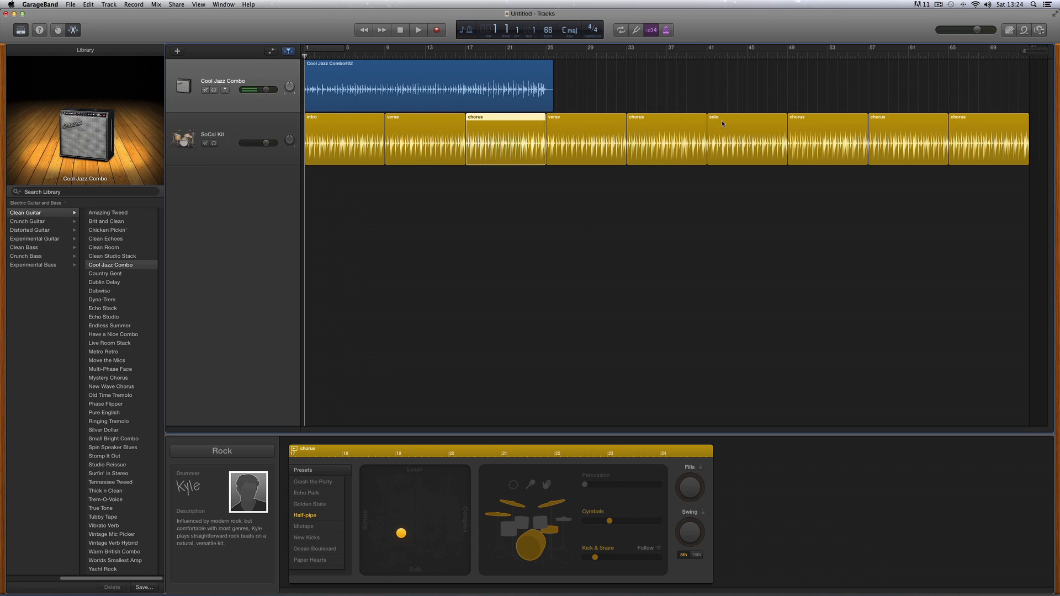
click(349, 140)
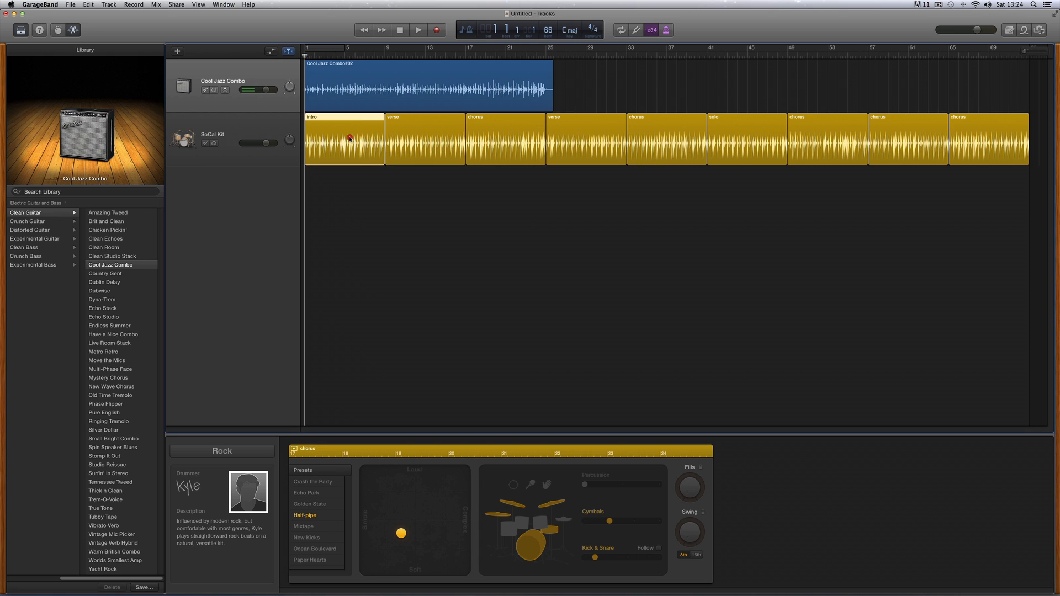
click(432, 130)
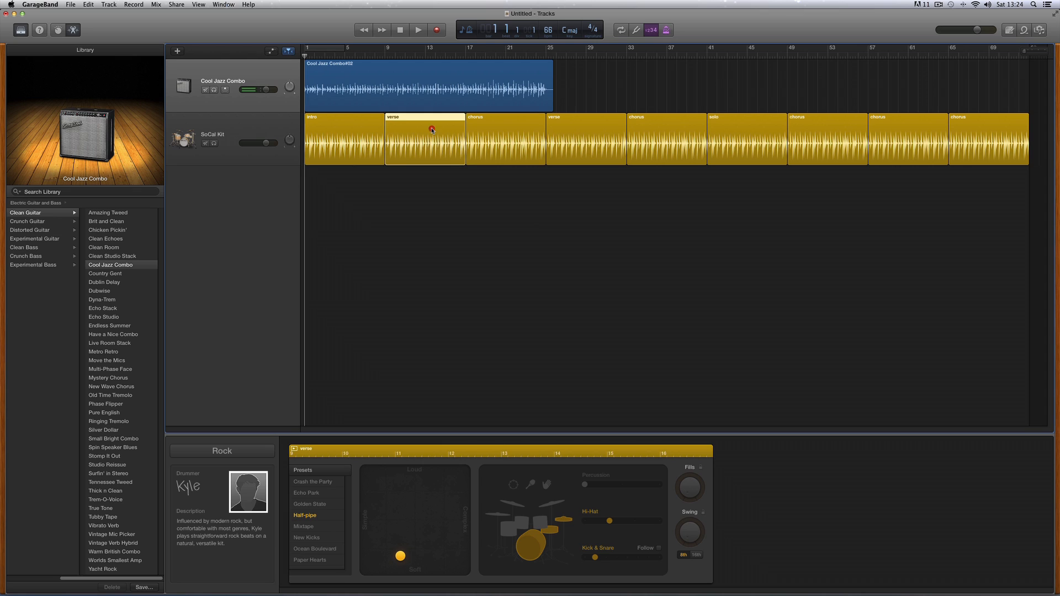
click(364, 130)
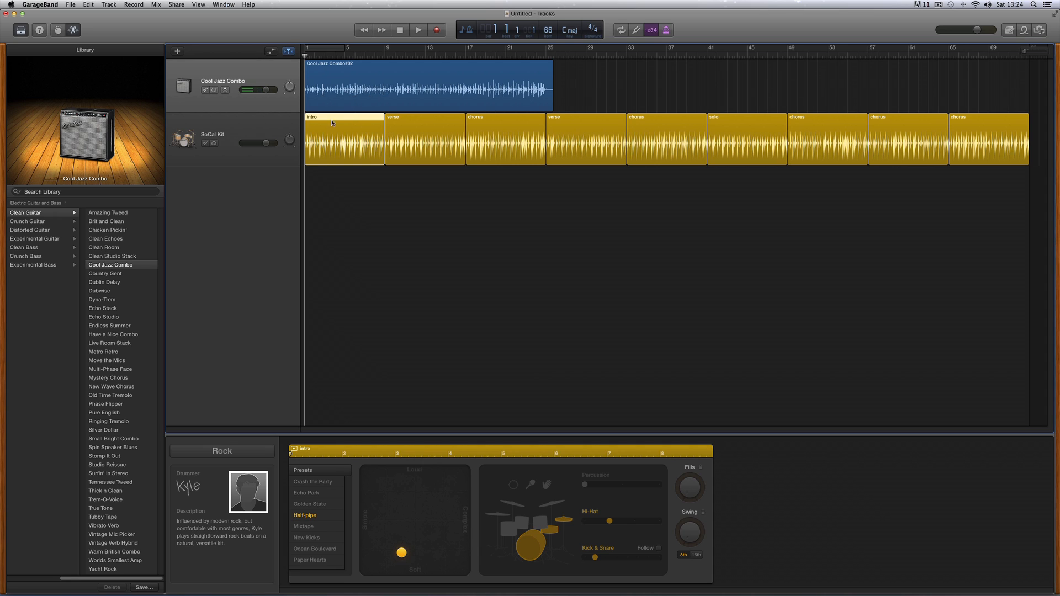
click(428, 119)
click(493, 119)
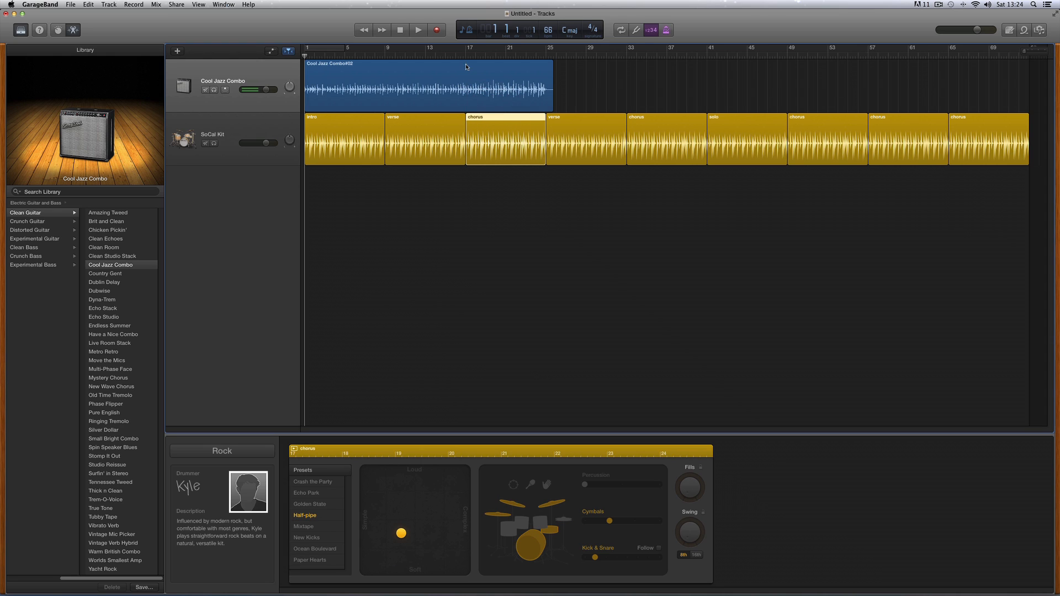
click(359, 122)
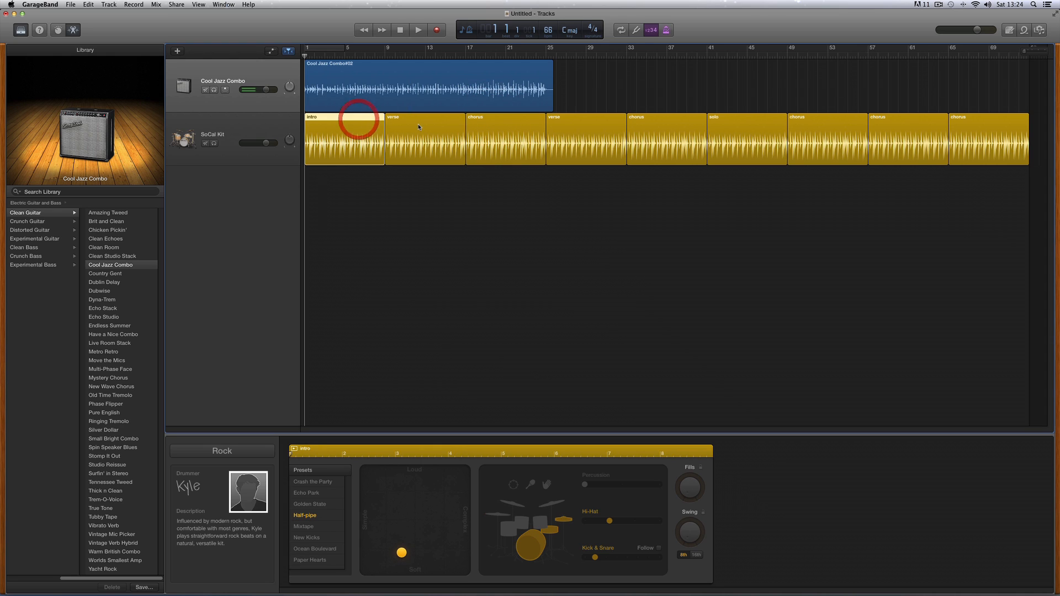
click(419, 122)
click(513, 128)
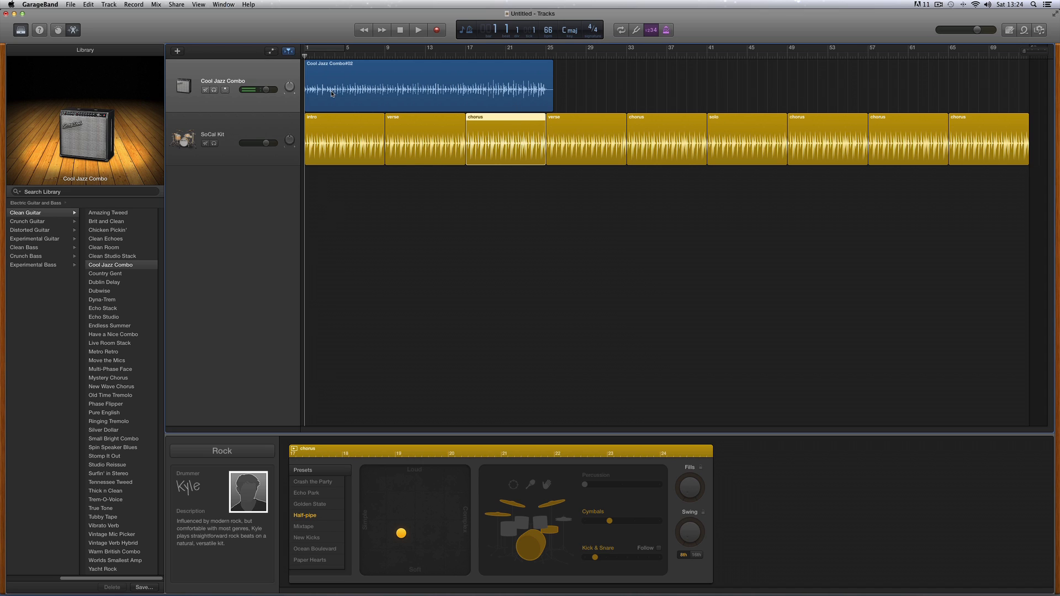
click(337, 119)
click(420, 120)
click(522, 121)
- Select the recorded guitar region and align the playhead with bar 25, at the boundary between the first chorus and second verse
click(448, 77)
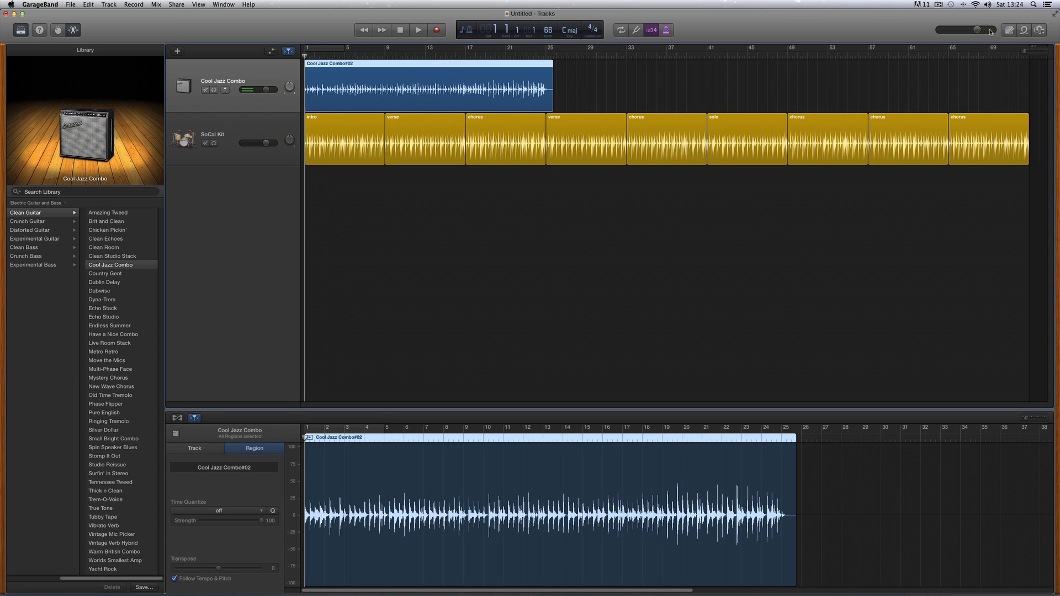
click(1039, 50)
click(1040, 50)
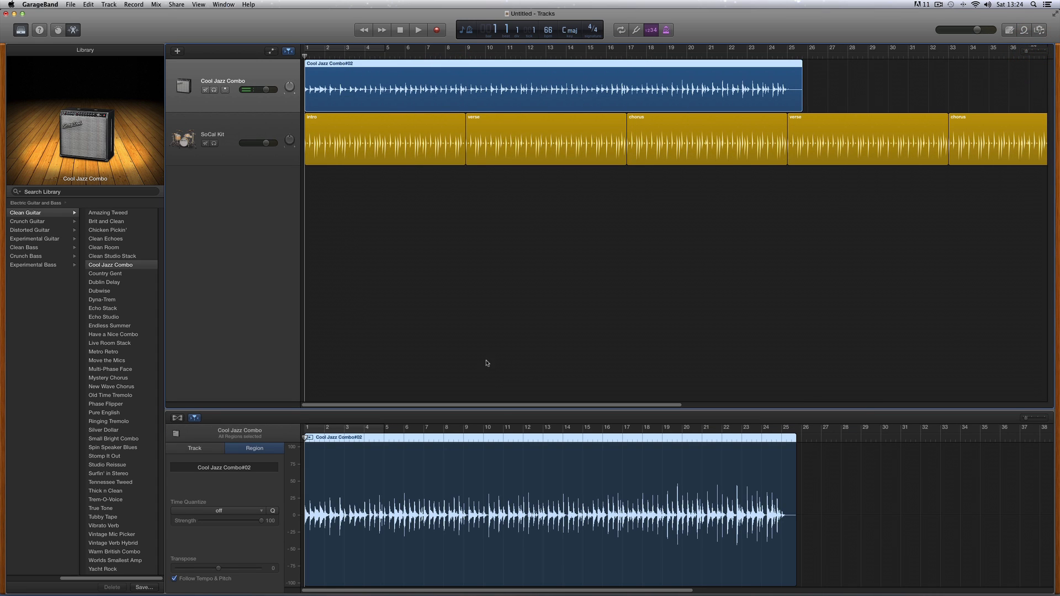
drag(498, 408, 622, 406)
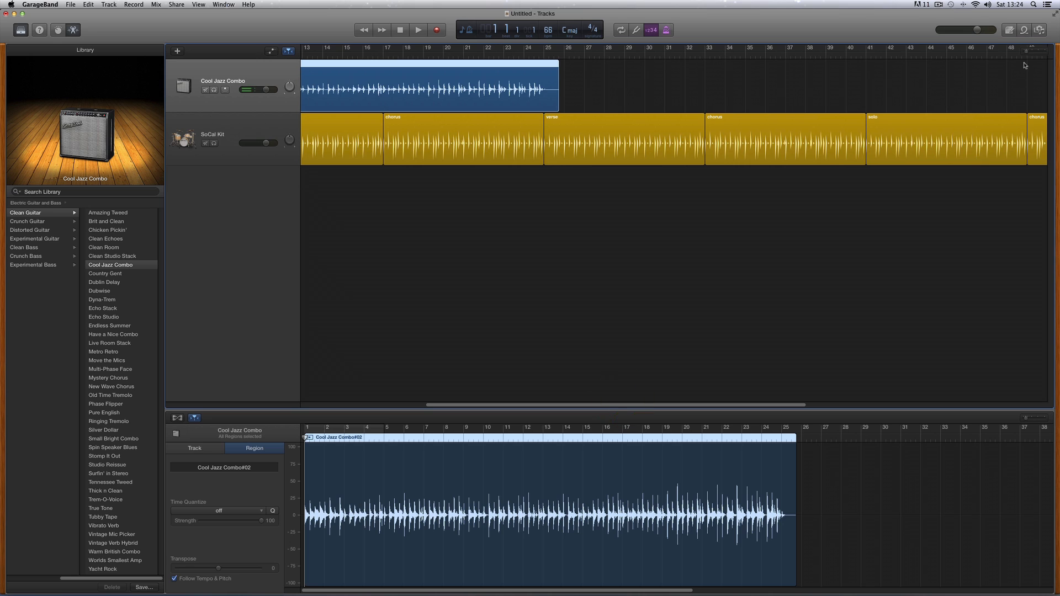
click(1038, 52)
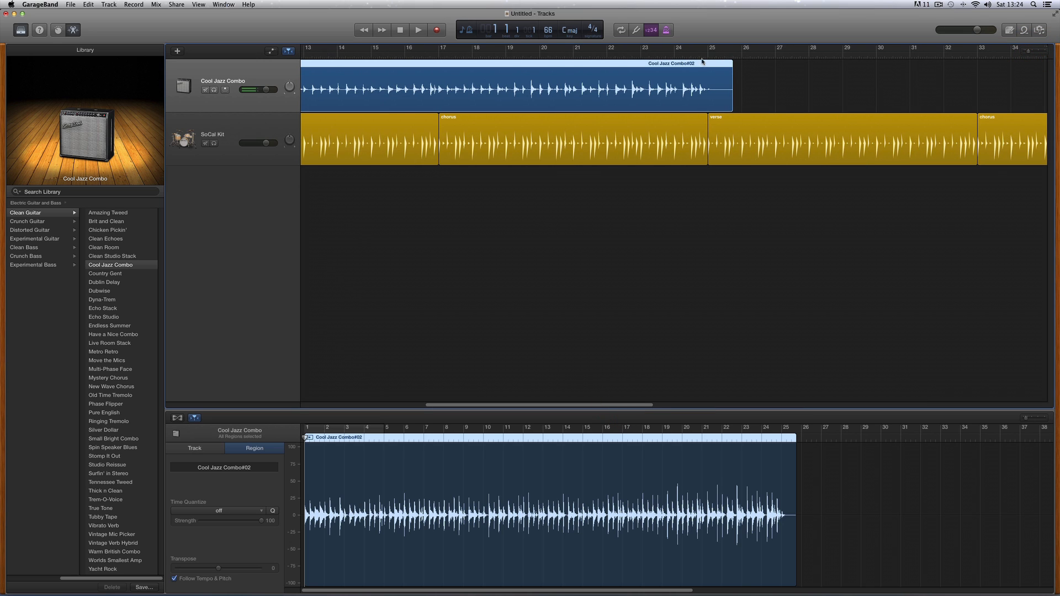
click(691, 54)
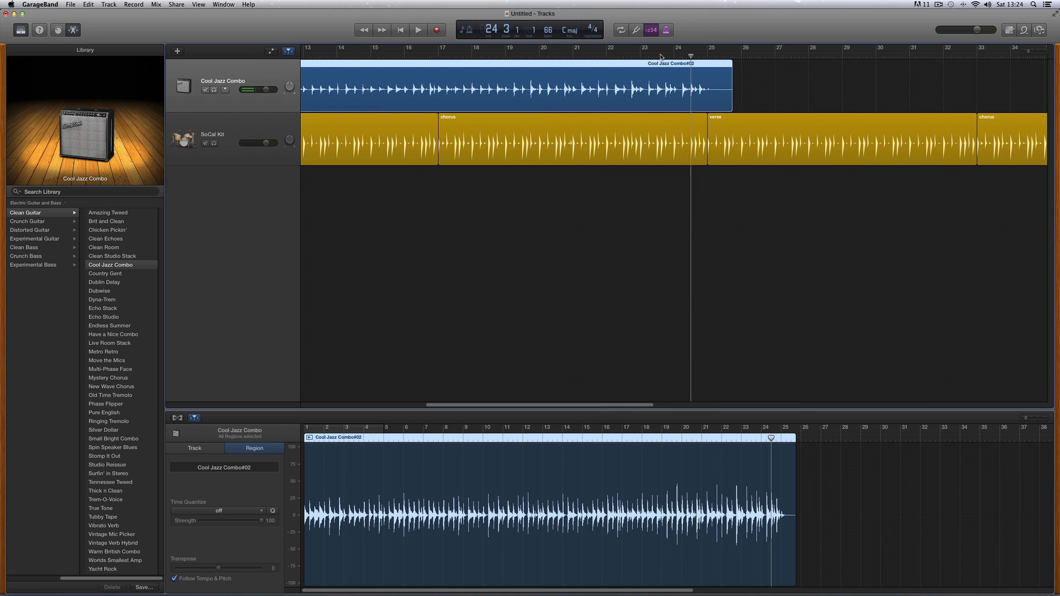
click(658, 55)
click(630, 56)
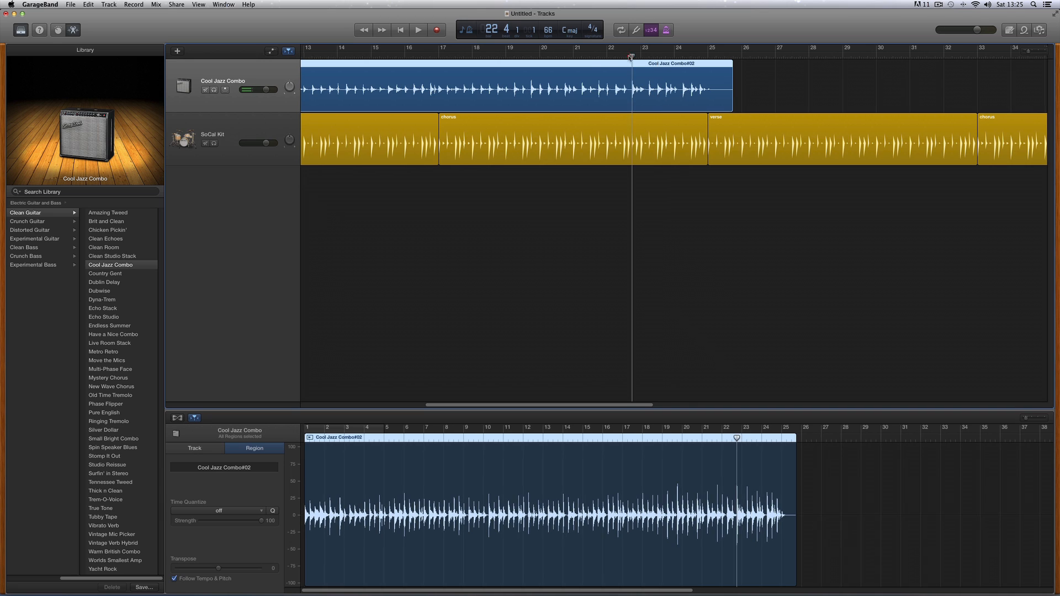
click(585, 56)
click(556, 56)
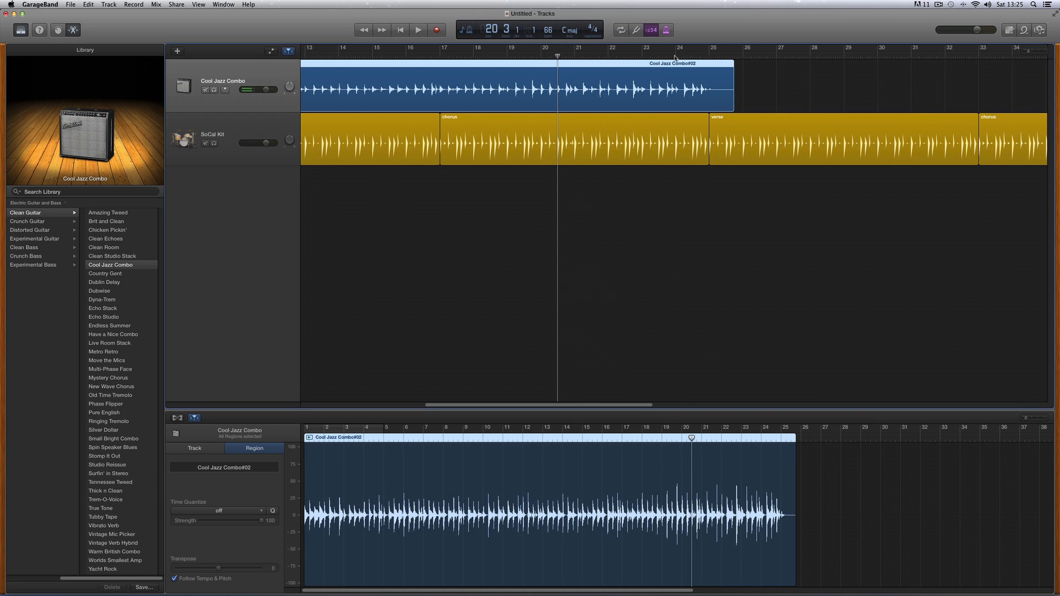
click(696, 57)
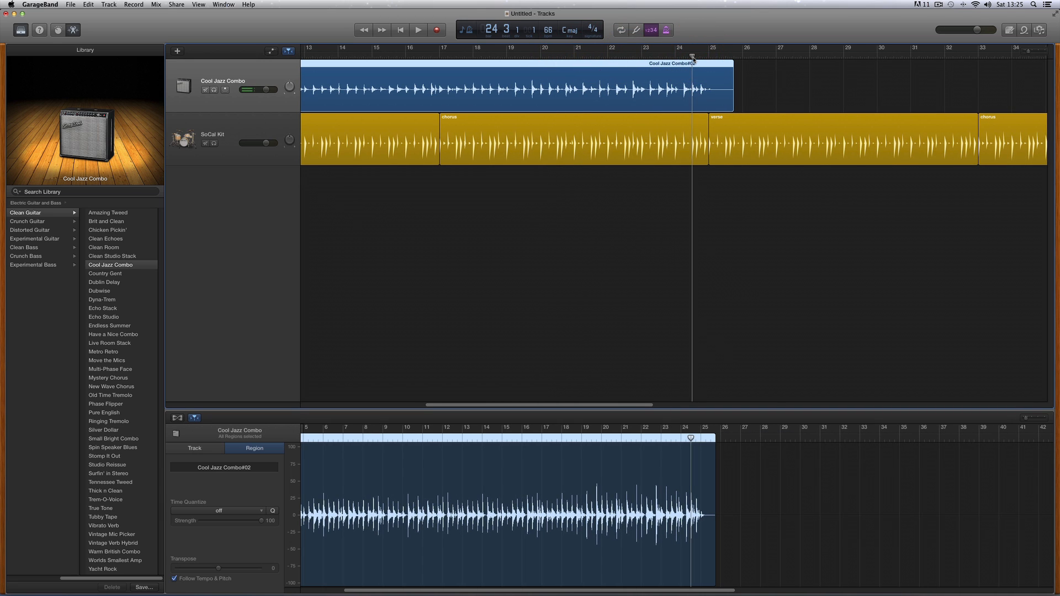
click(701, 57)
click(708, 55)
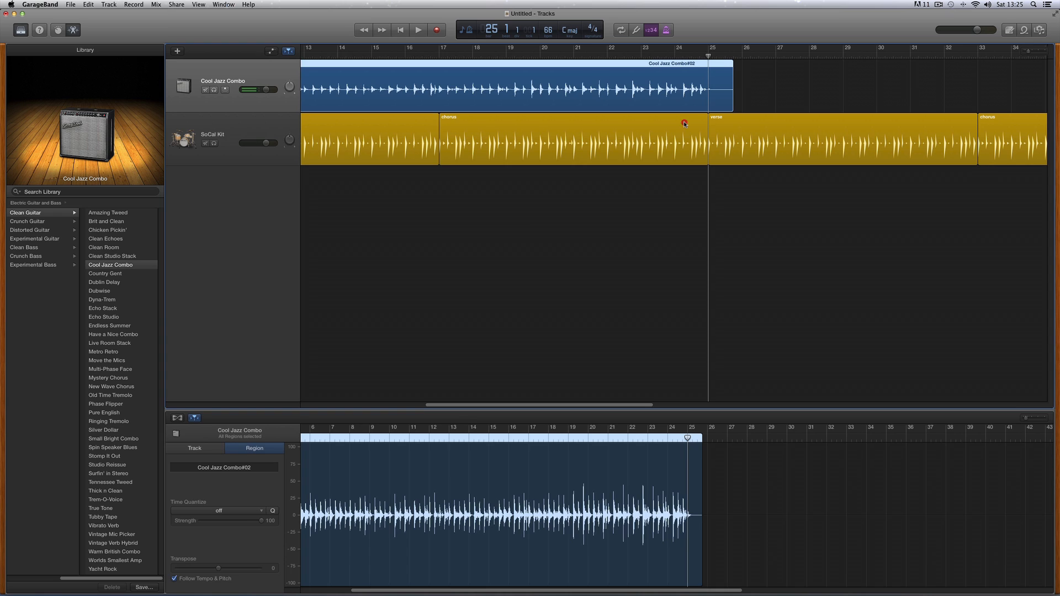
- Trim the end of the recorded guitar region back to bar 25, flush with the end of the first chorus
click(684, 122)
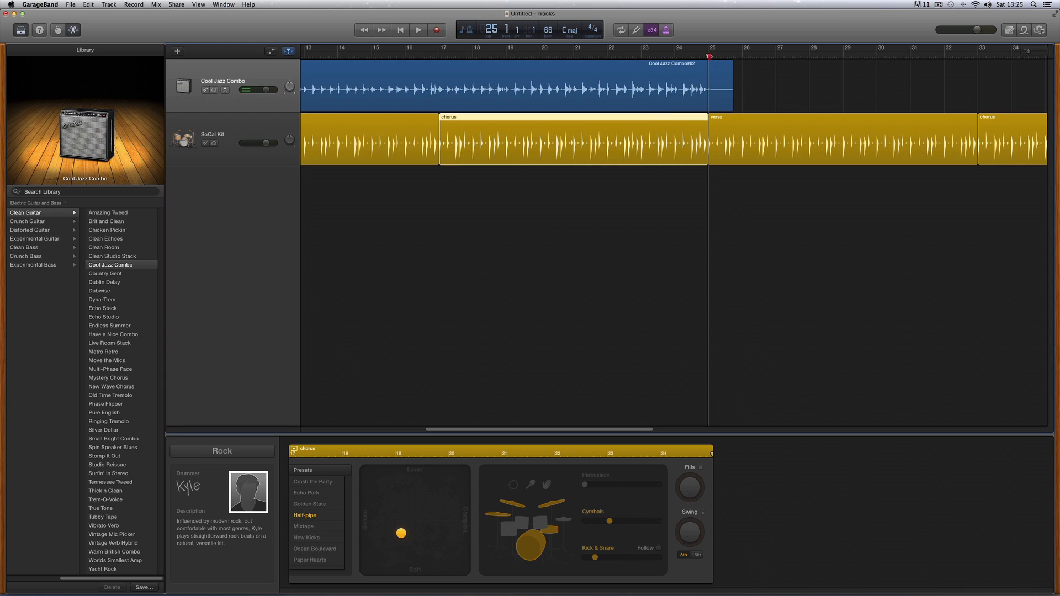
click(679, 57)
drag(679, 57, 708, 56)
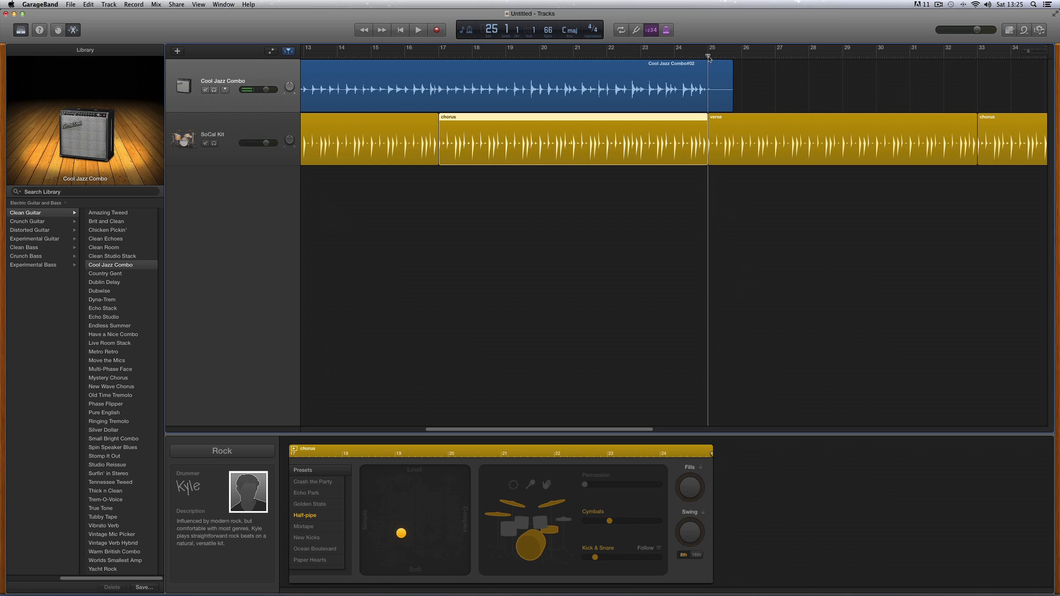
drag(708, 57, 682, 57)
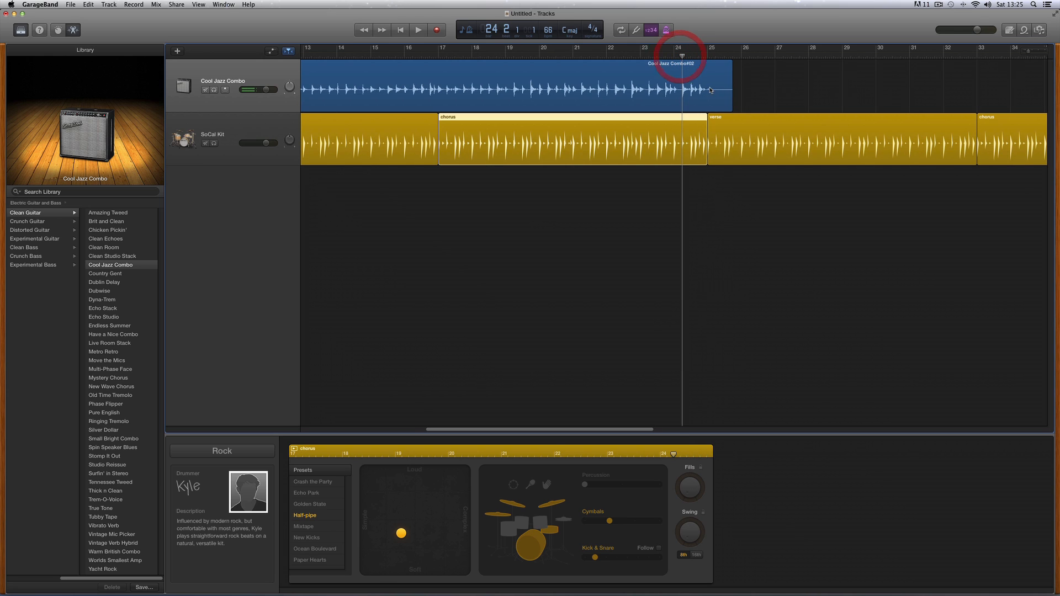
click(731, 108)
drag(732, 108, 708, 108)
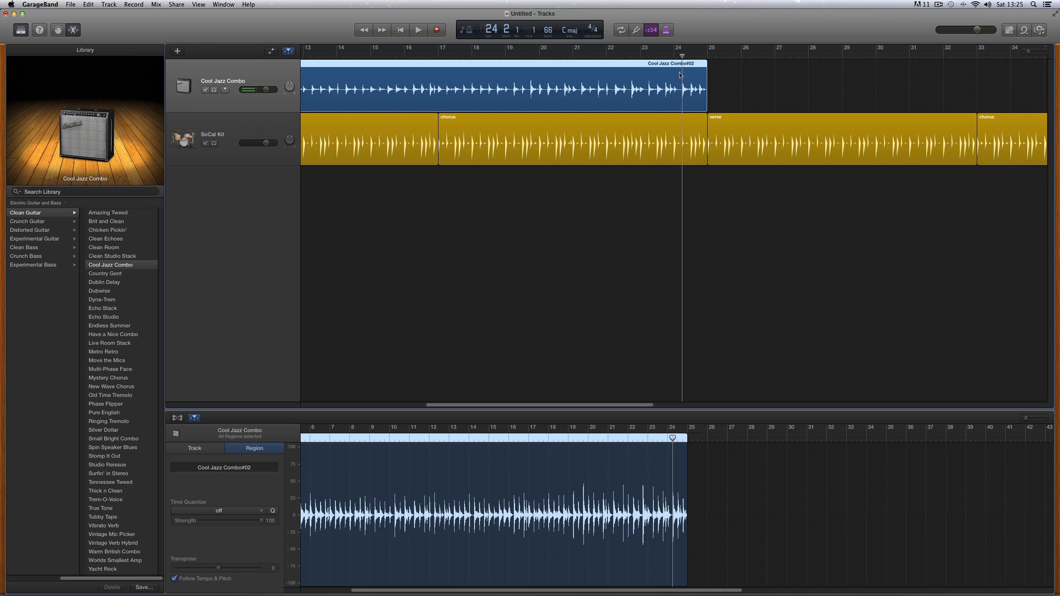
- Position the playhead at bar 17, the start of the first chorus, and select that chorus drum region
drag(682, 57, 439, 56)
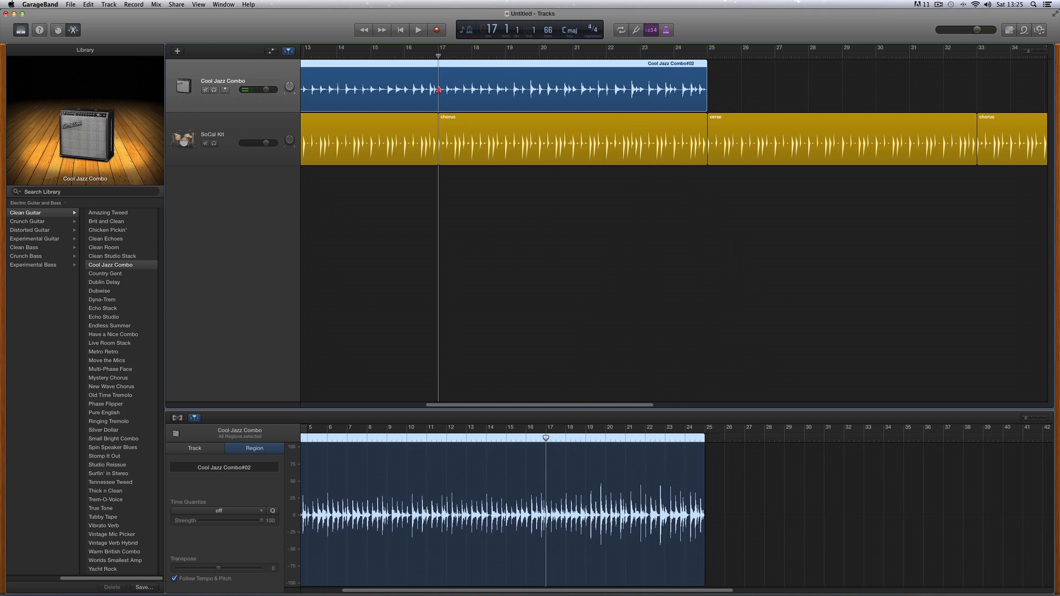
click(445, 117)
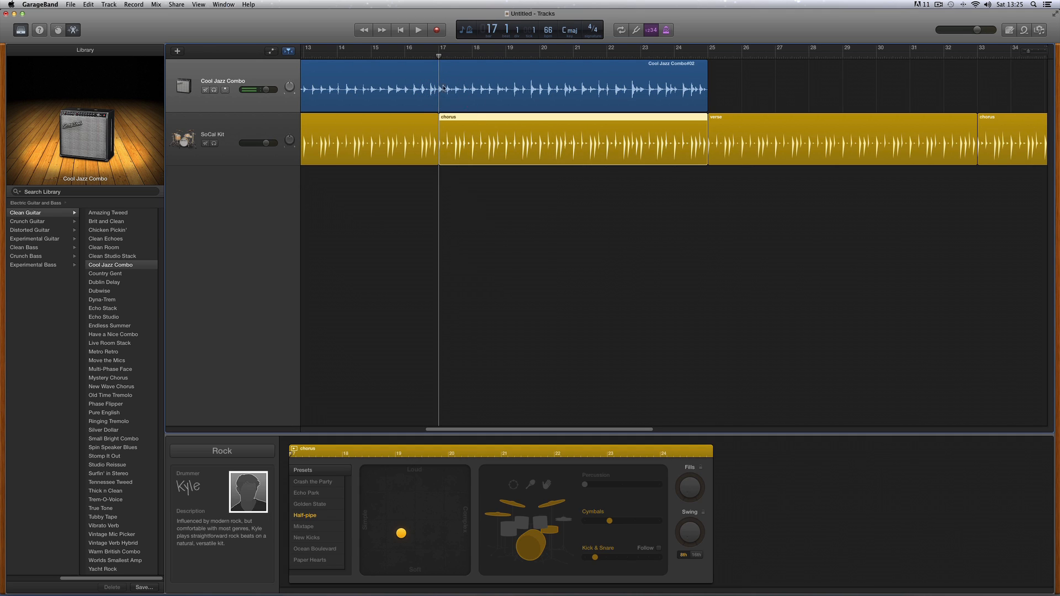
mouse_move(440, 57)
mouse_down()
mouse_move(425, 57)
mouse_move(440, 58)
mouse_up()
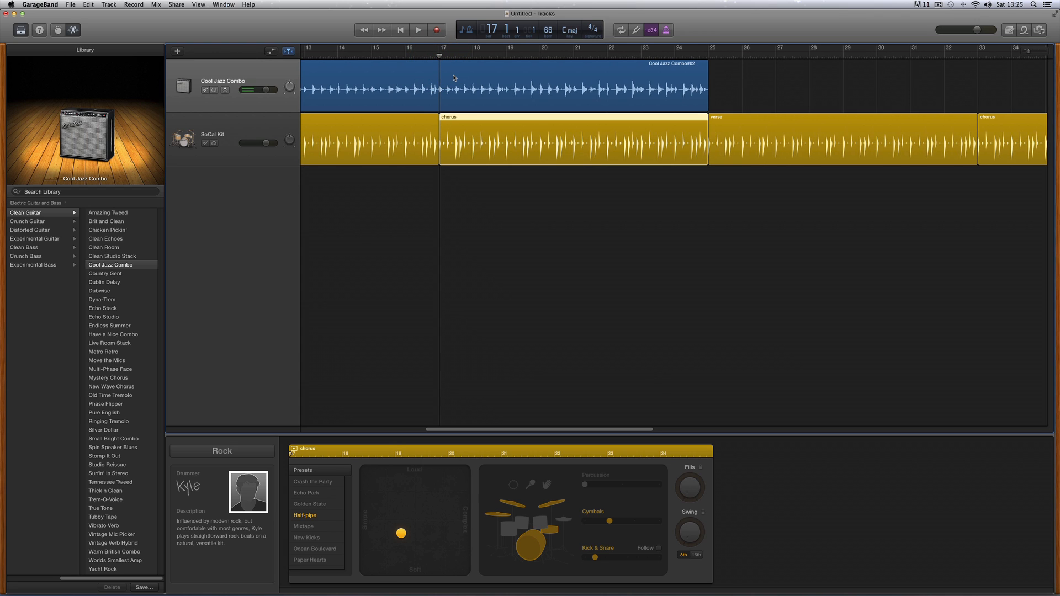
- Split the recorded guitar region at bar 17 and rename the part over the first chorus drums as "chorus"
click(454, 77)
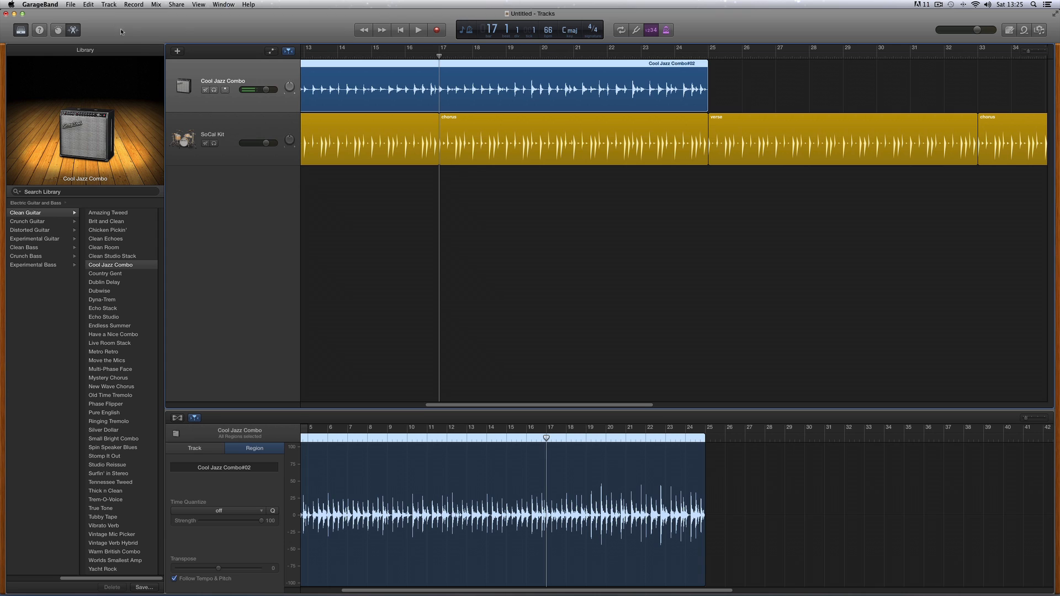
click(94, 7)
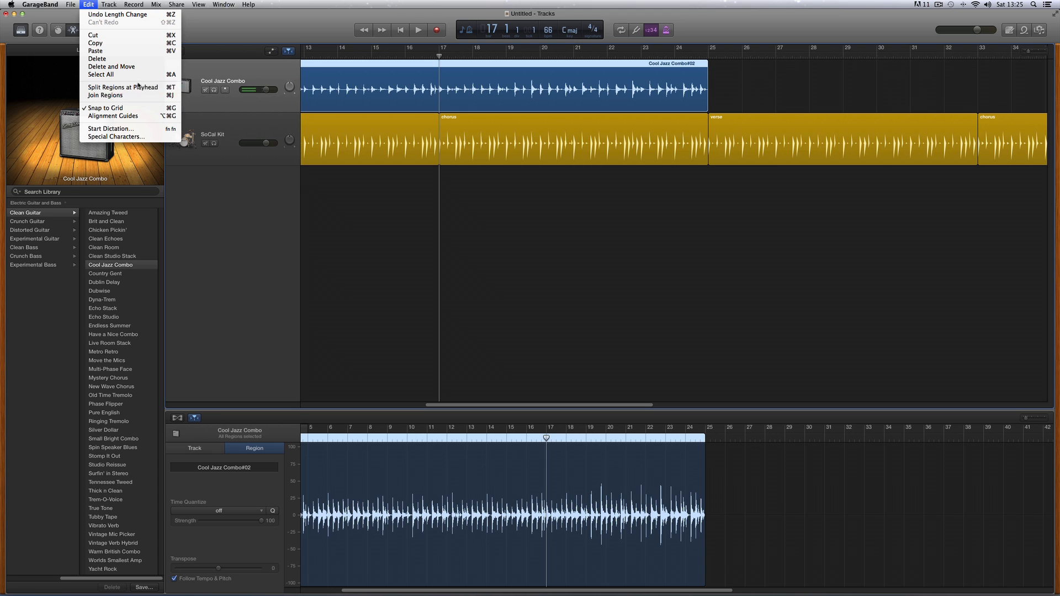
click(133, 87)
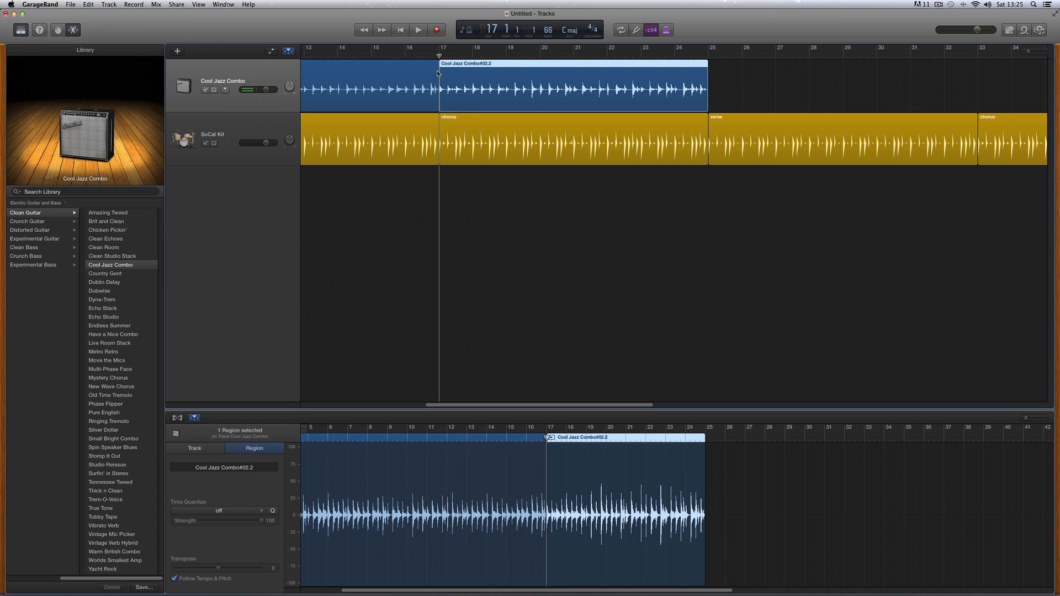
click(458, 66)
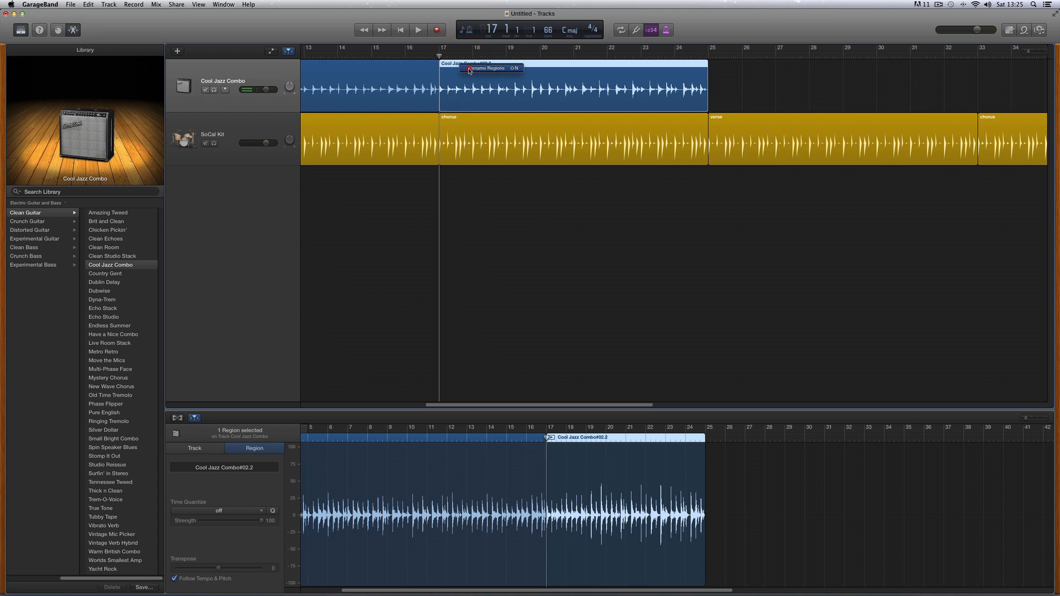
click(467, 65)
text(chorus)
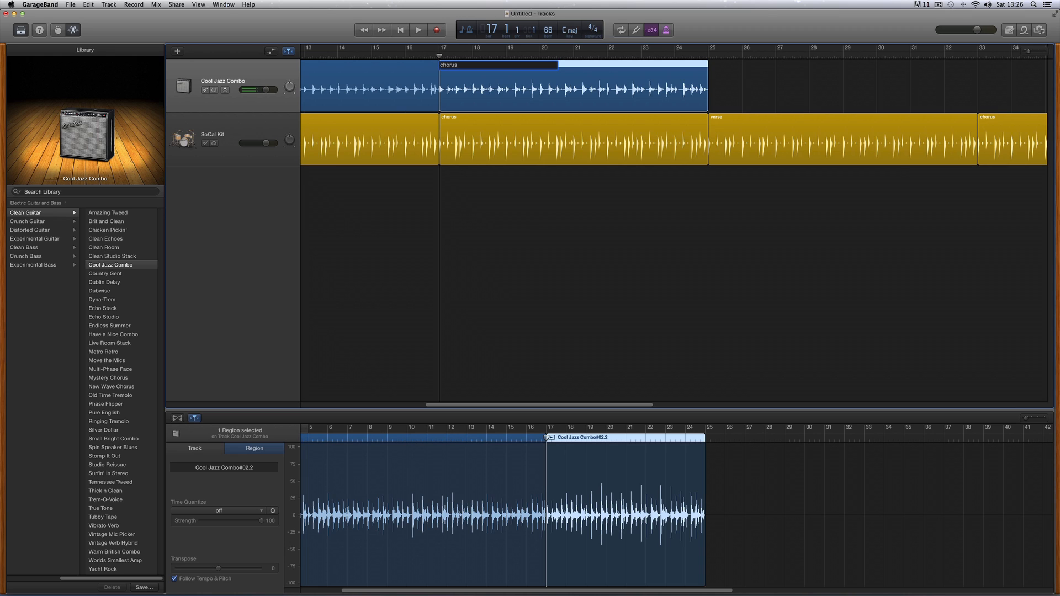
key(Return)
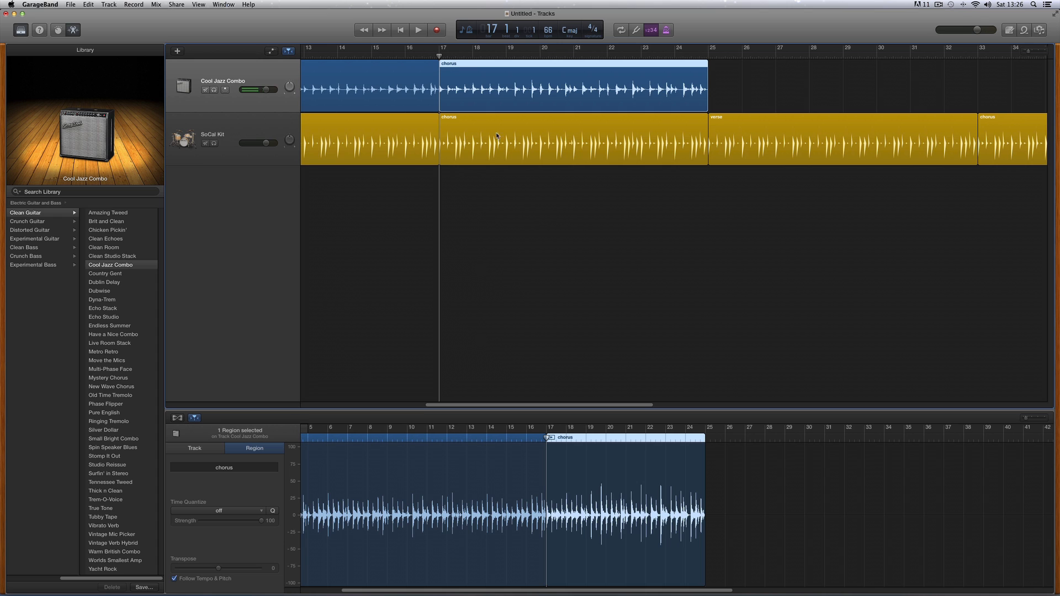
- Split the remaining guitar region at bar 9 and rename the part over the first verse drums as "verse"
drag(572, 405, 503, 405)
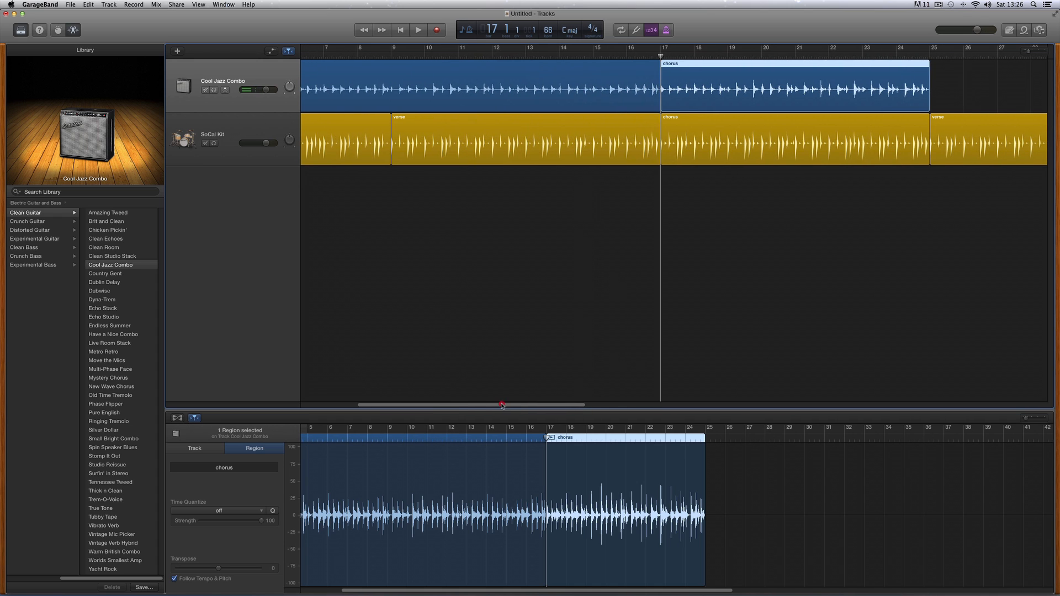
drag(661, 57, 391, 67)
click(412, 121)
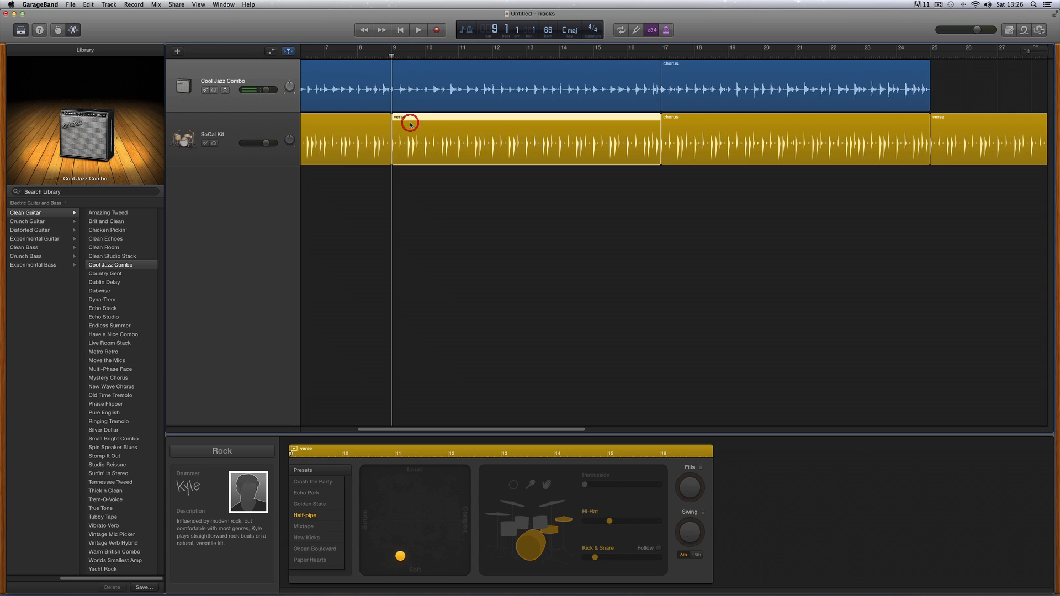
click(415, 79)
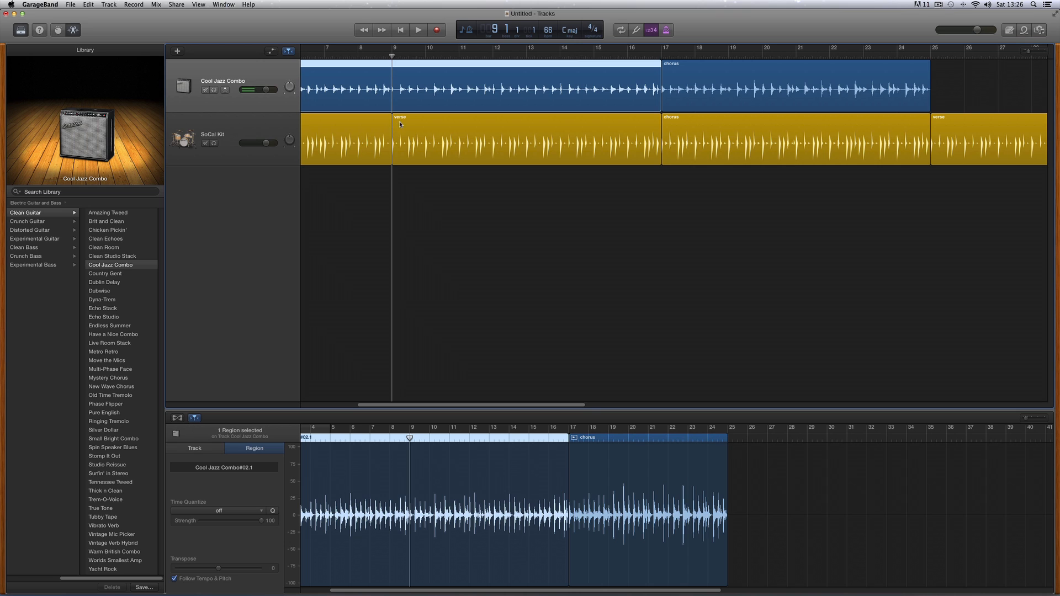
click(88, 6)
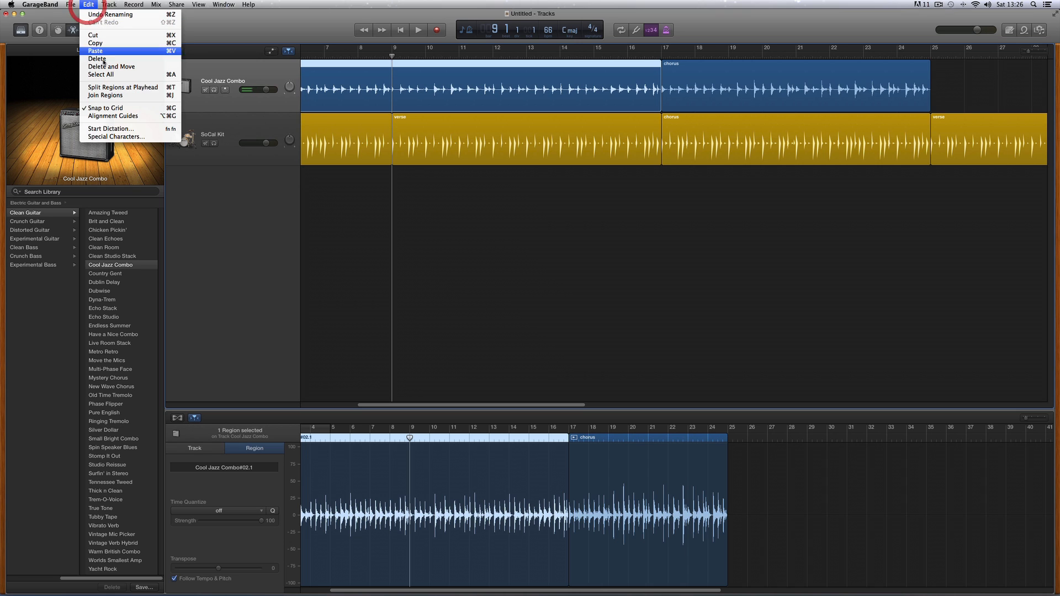
click(111, 89)
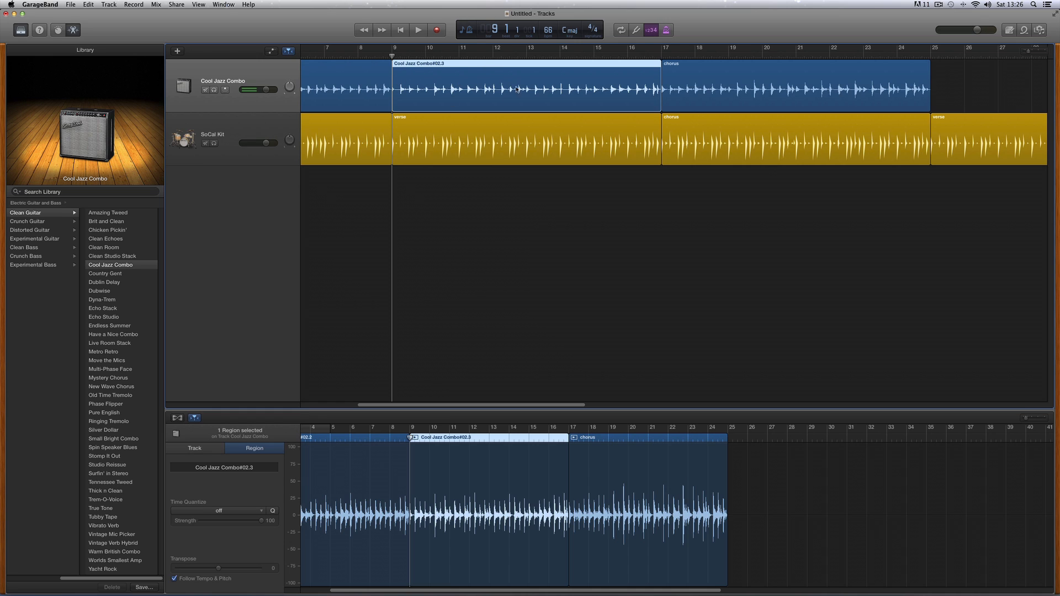
double_click(420, 64)
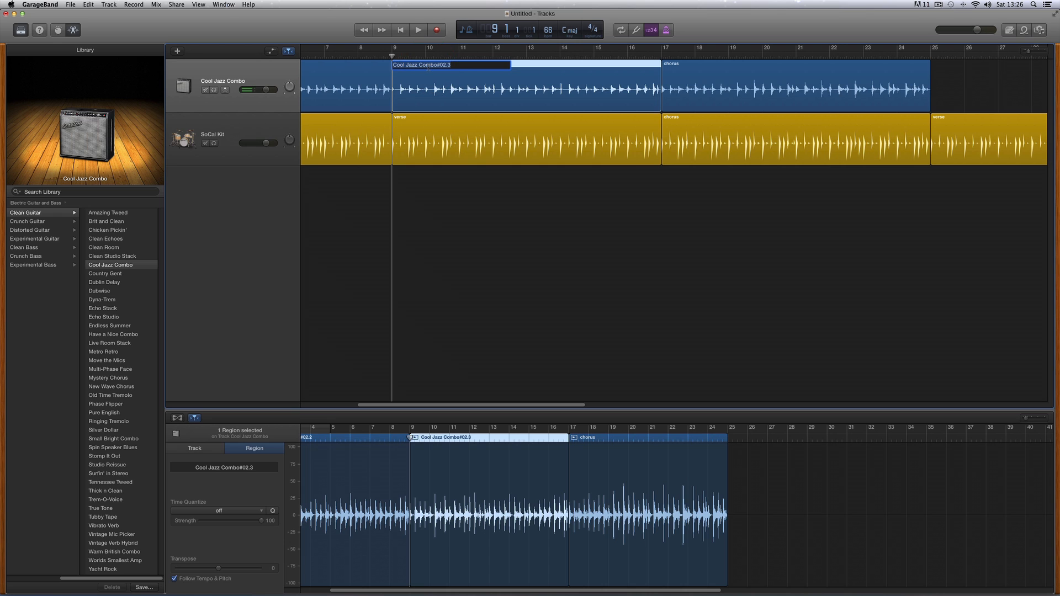
text(verse)
key(Return)
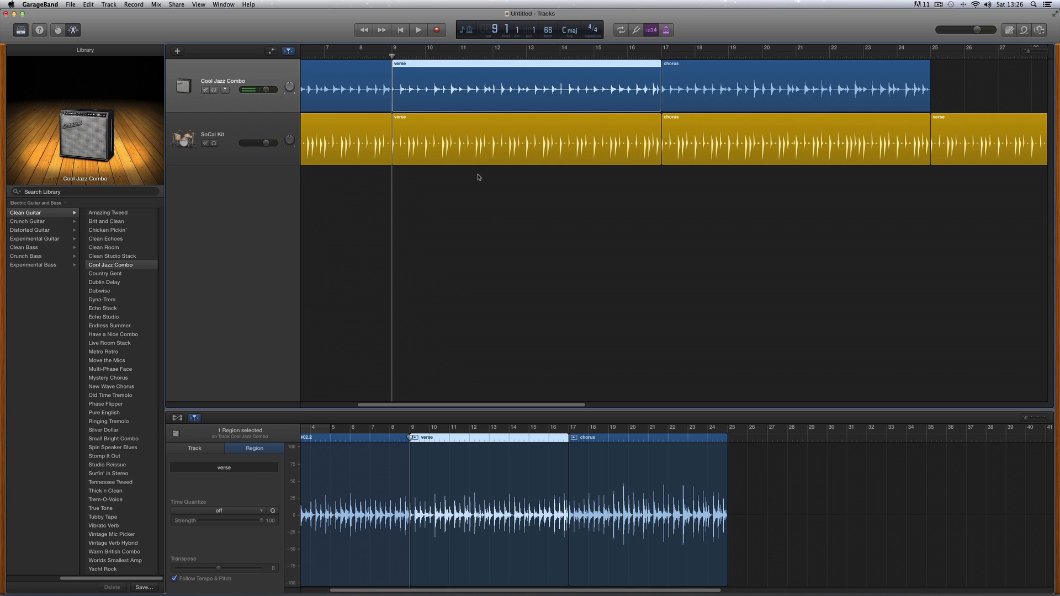
- Rename the first guitar region, covering bars 1 to 9, as "intro"
drag(463, 406, 407, 407)
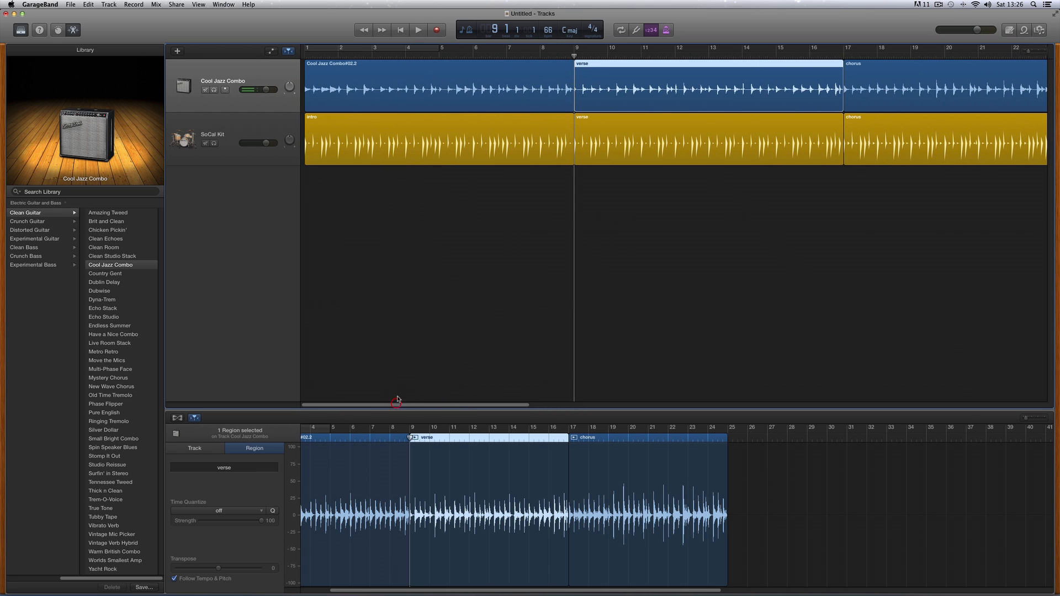
click(351, 79)
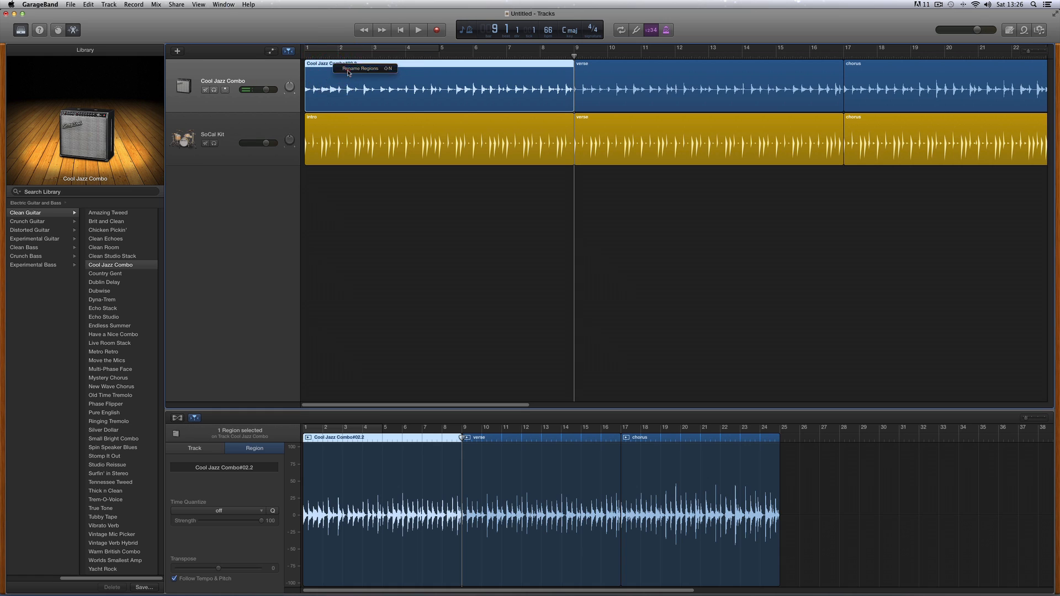
double_click(347, 70)
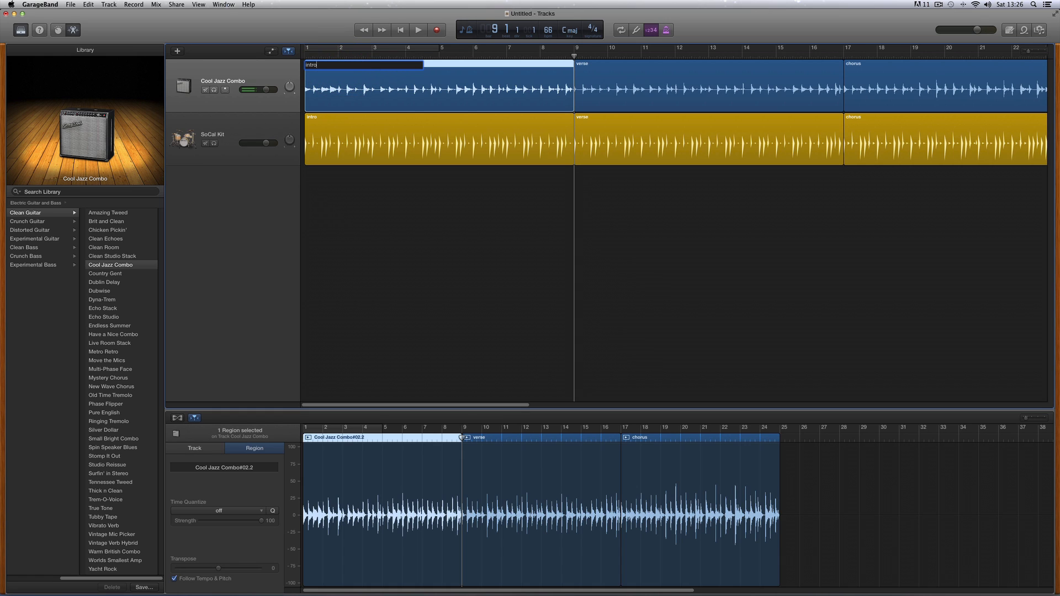
text(intro)
key(Return)
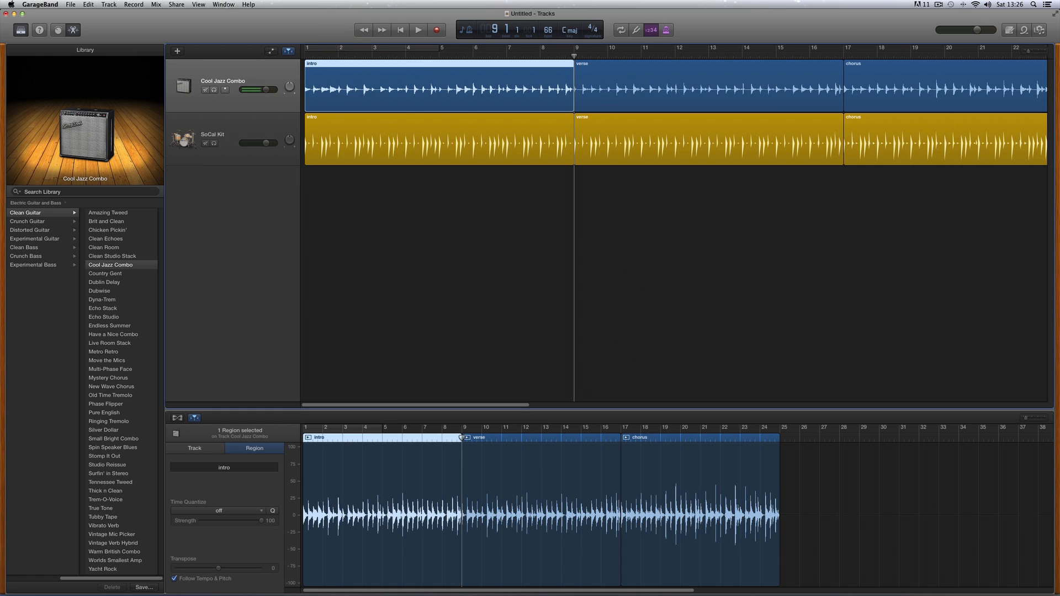
- Review the intro, verse and chorus guitar regions against the drum sections of the whole song
click(931, 87)
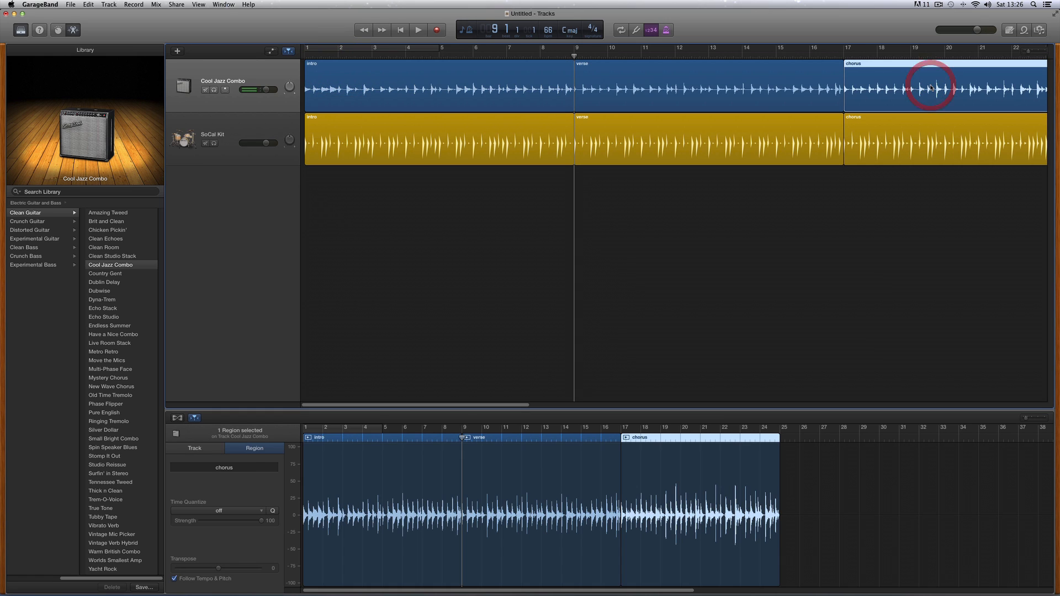
click(794, 78)
drag(522, 409, 573, 409)
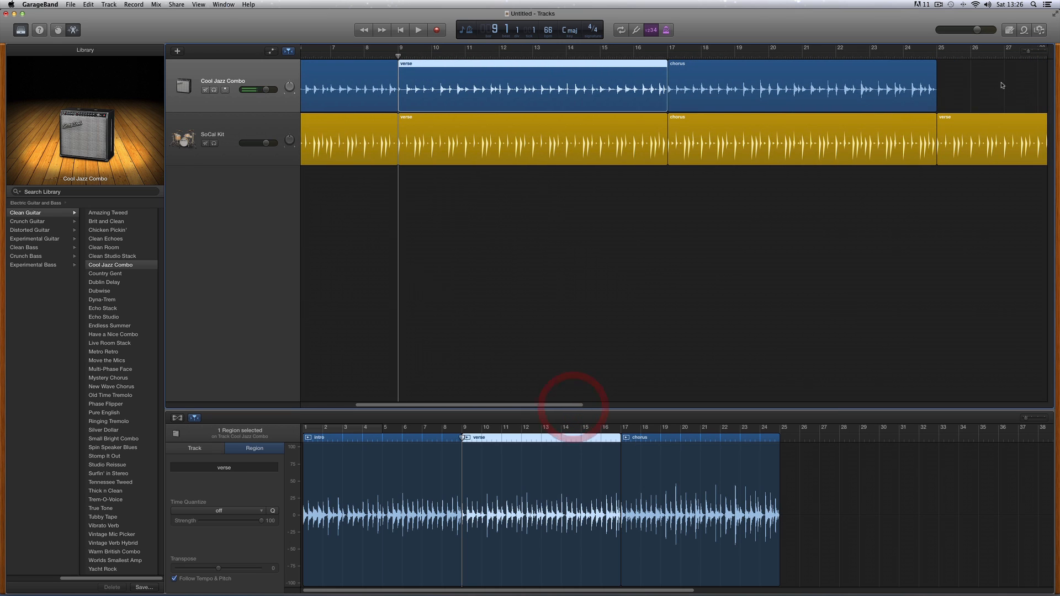
click(1027, 51)
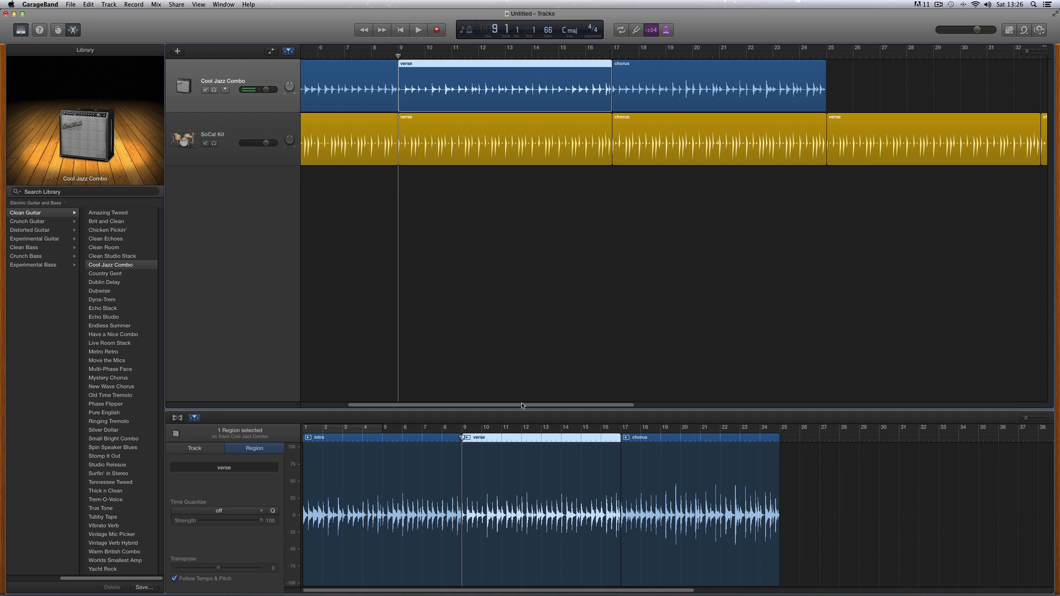
drag(523, 406, 478, 405)
click(413, 91)
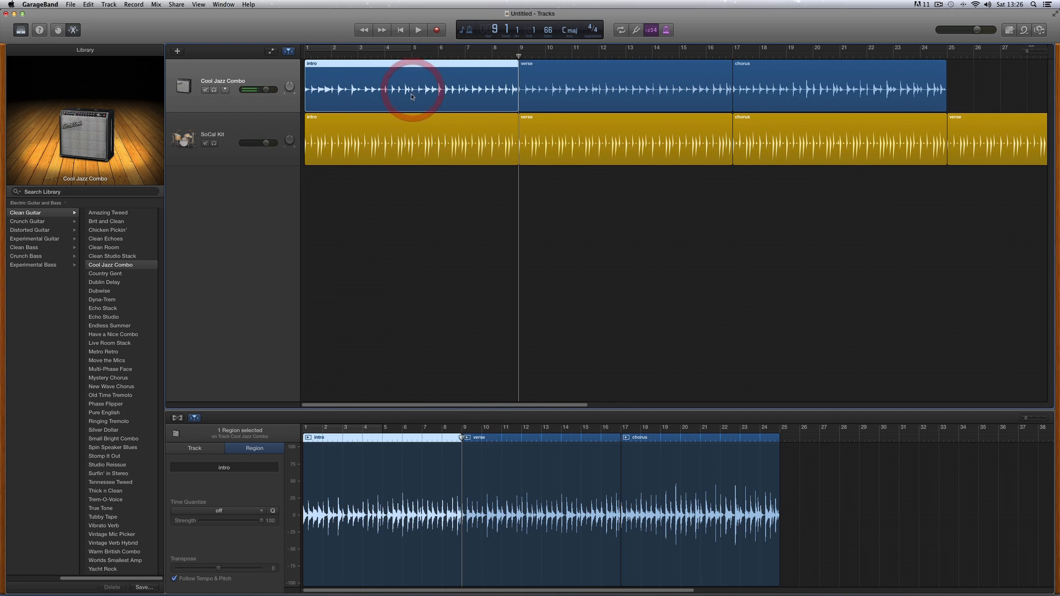
click(574, 71)
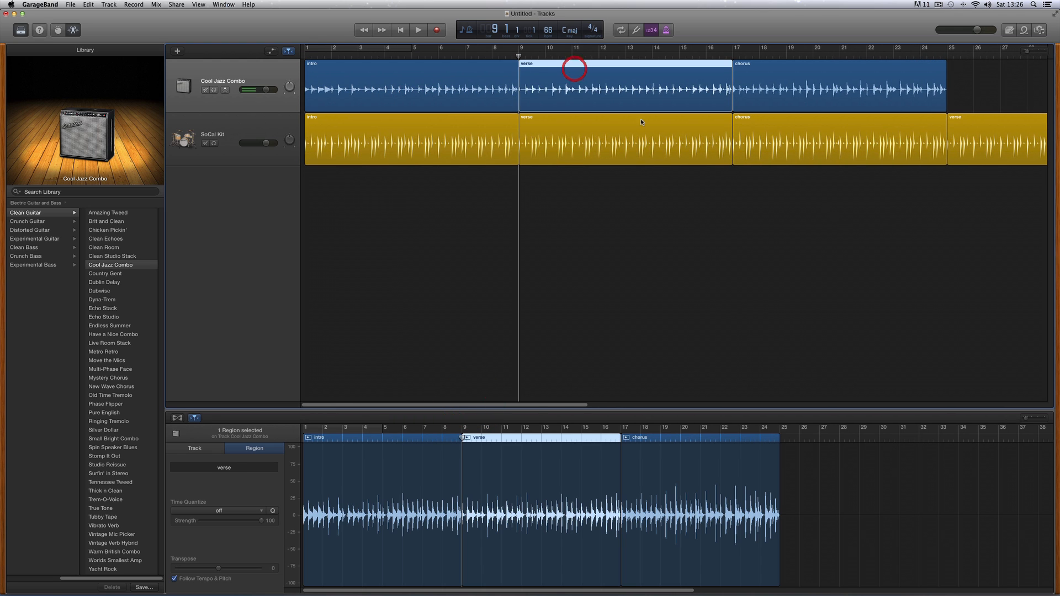
click(787, 80)
click(1023, 52)
click(1023, 52)
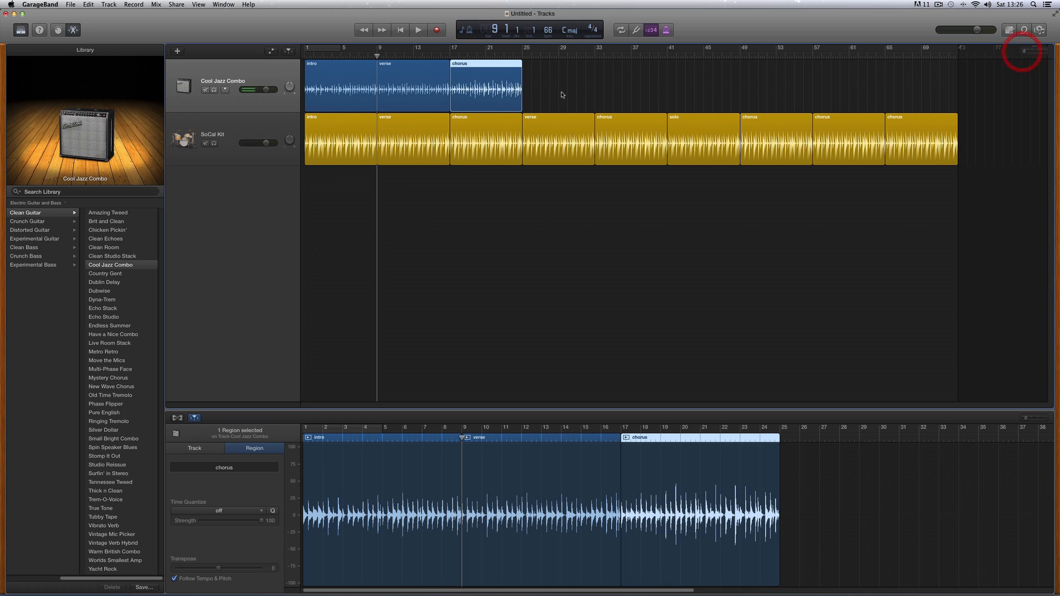
click(427, 80)
click(467, 80)
- Copy the verse guitar region to bar 25 over the second verse drums and to bar 41 over the solo drums
click(410, 88)
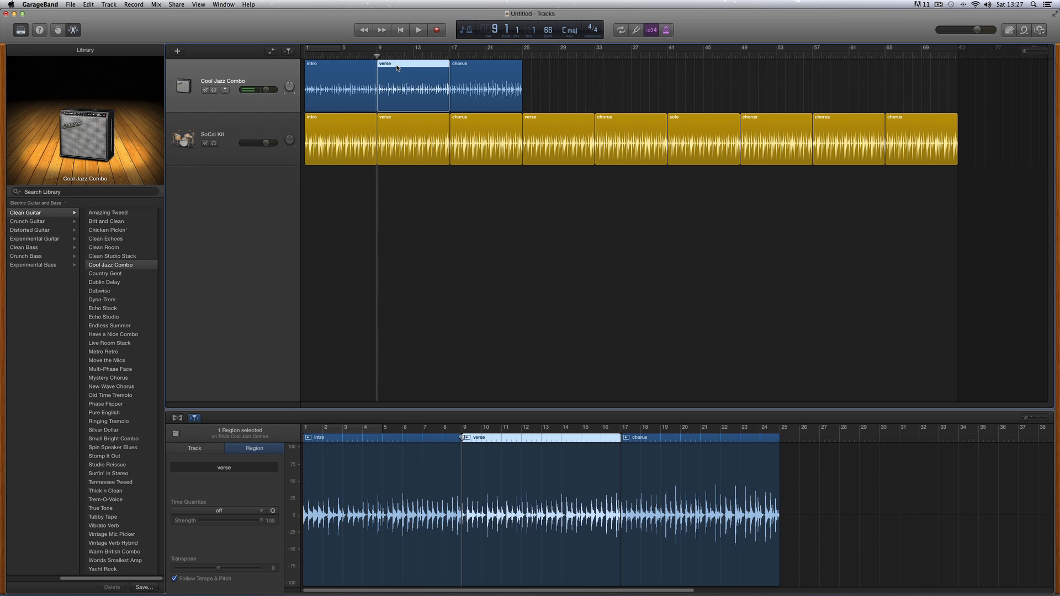
drag(395, 67, 542, 82)
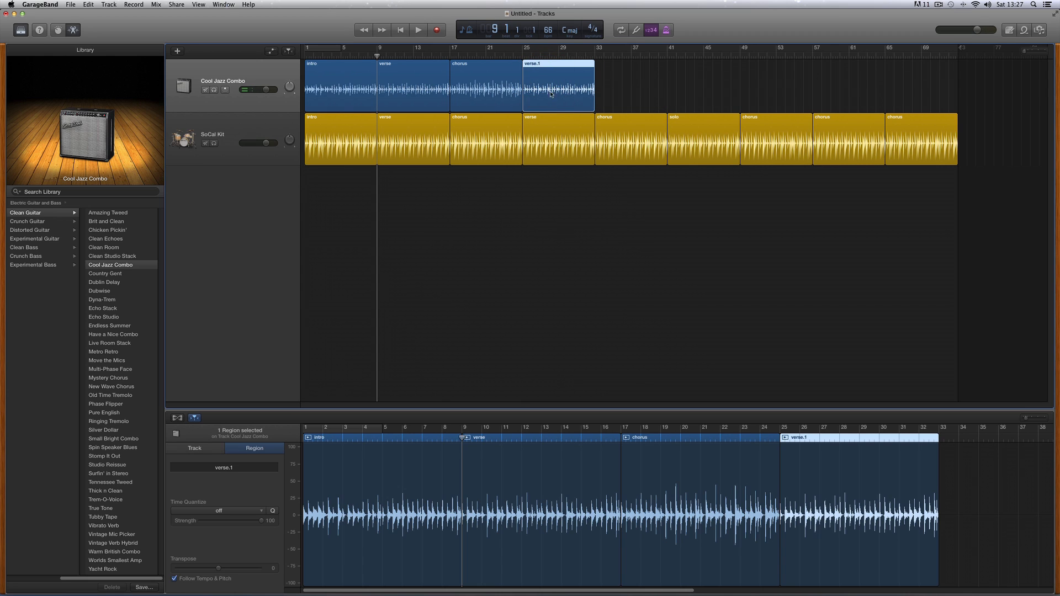
click(693, 125)
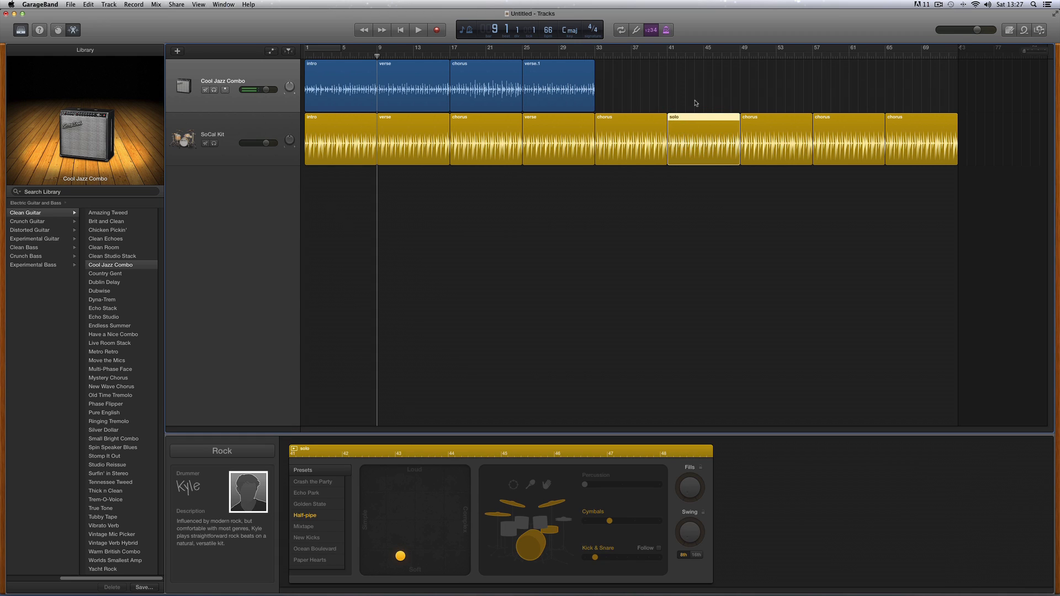
click(555, 71)
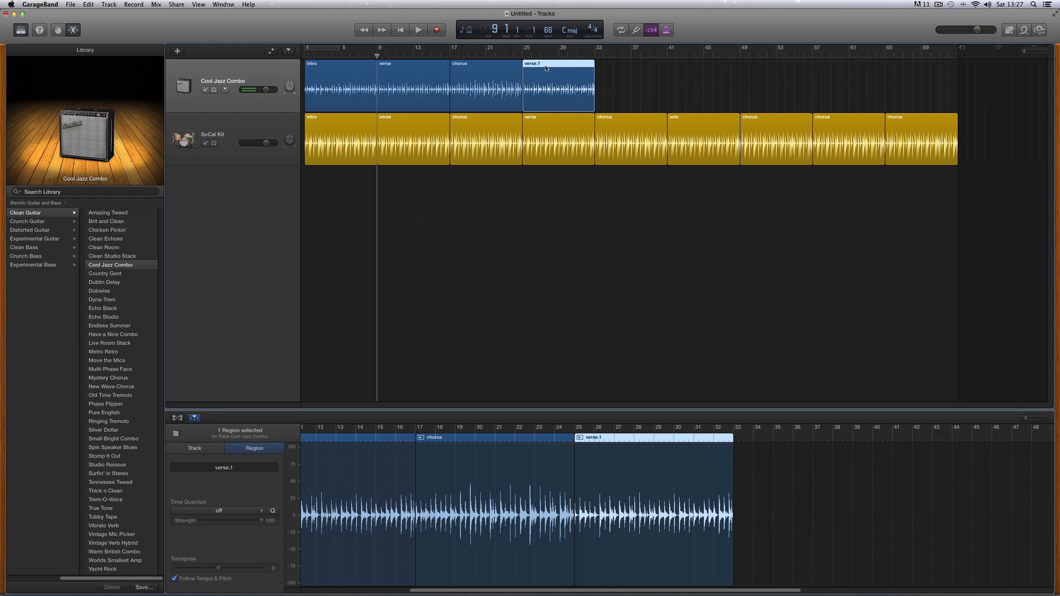
drag(544, 70, 690, 84)
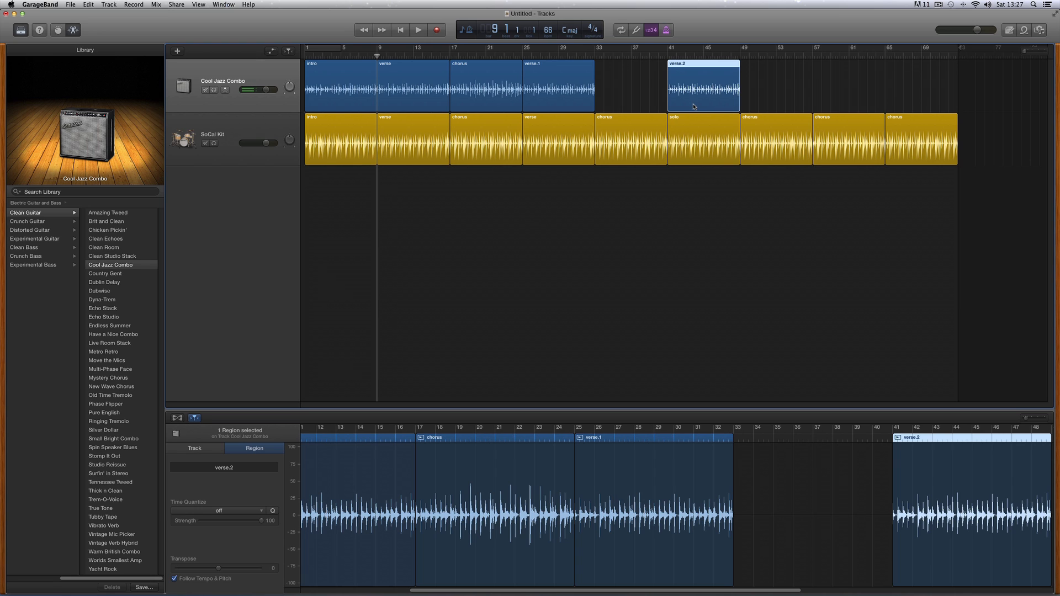
- Copy the chorus guitar region over each remaining chorus drum region, at bars 33, 49, 57 and 65
click(639, 133)
click(751, 133)
click(831, 133)
click(909, 137)
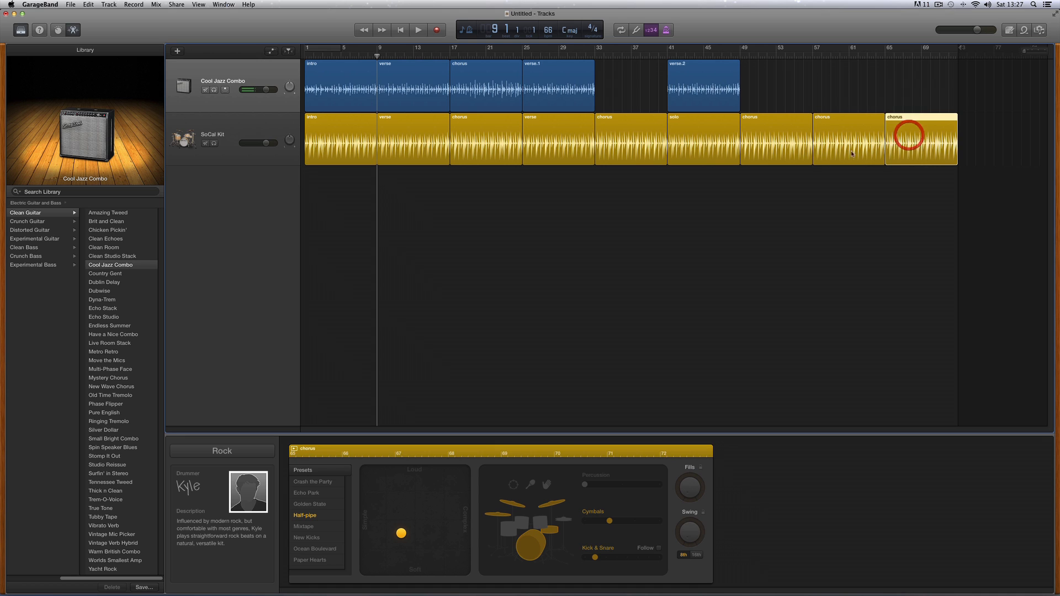
click(491, 74)
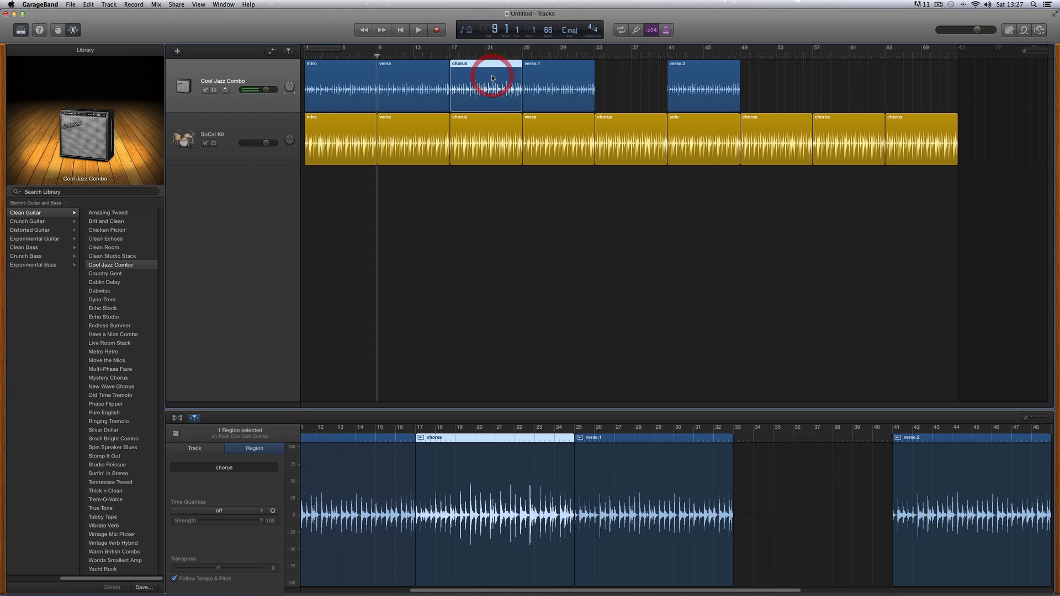
drag(471, 65, 896, 72)
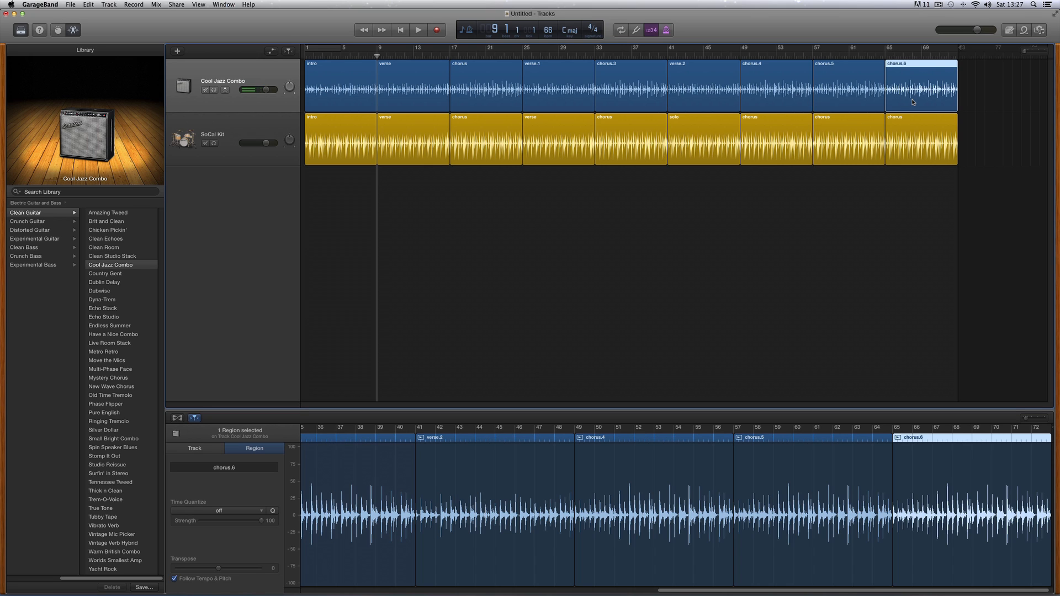
- Return to the start of the song, deselect all regions, and briefly play back the guitar and drum arrangement
click(401, 34)
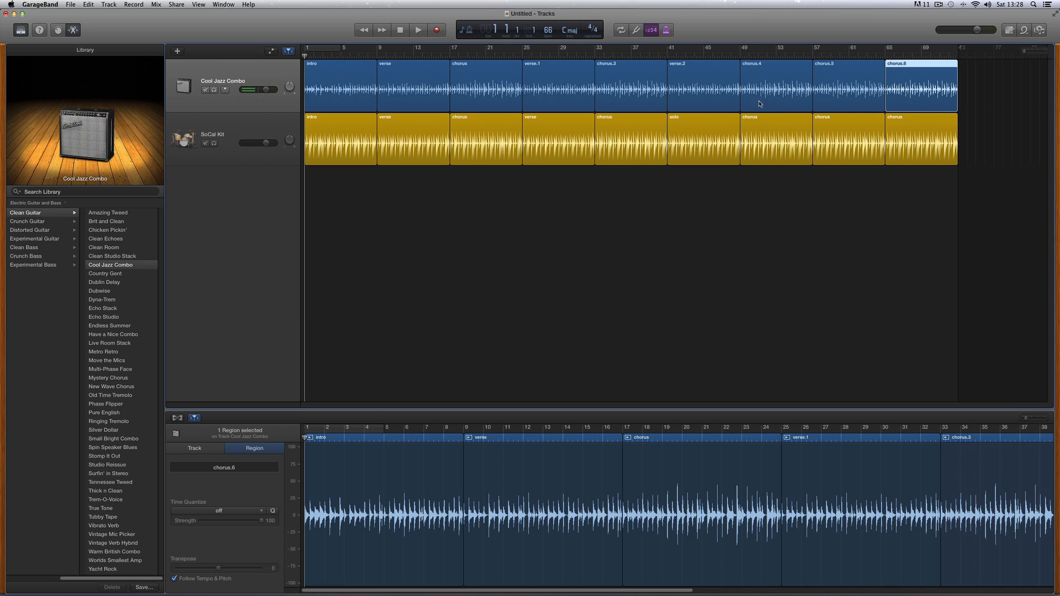
click(681, 205)
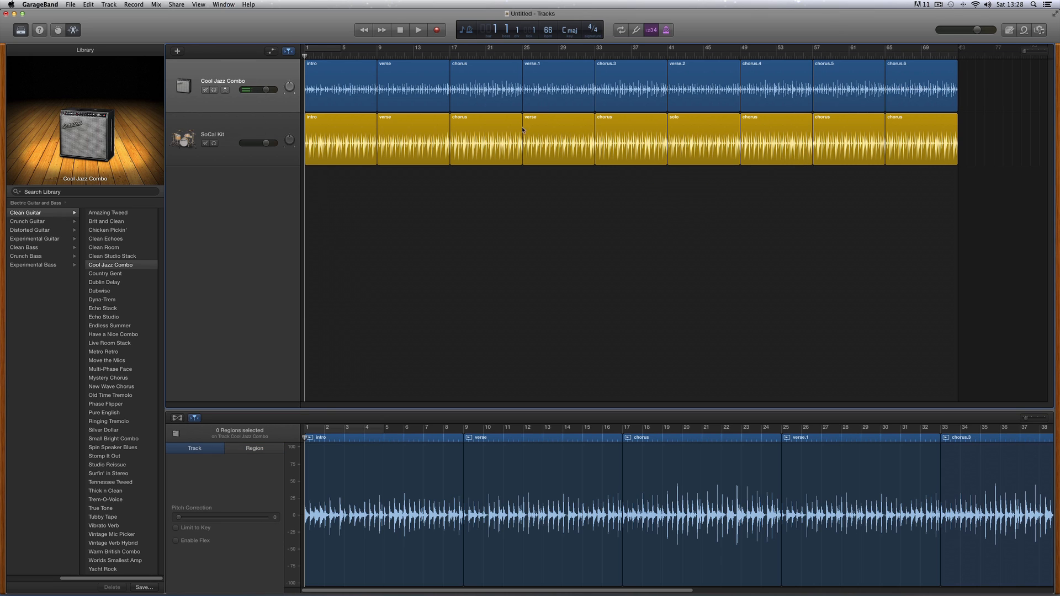
click(415, 30)
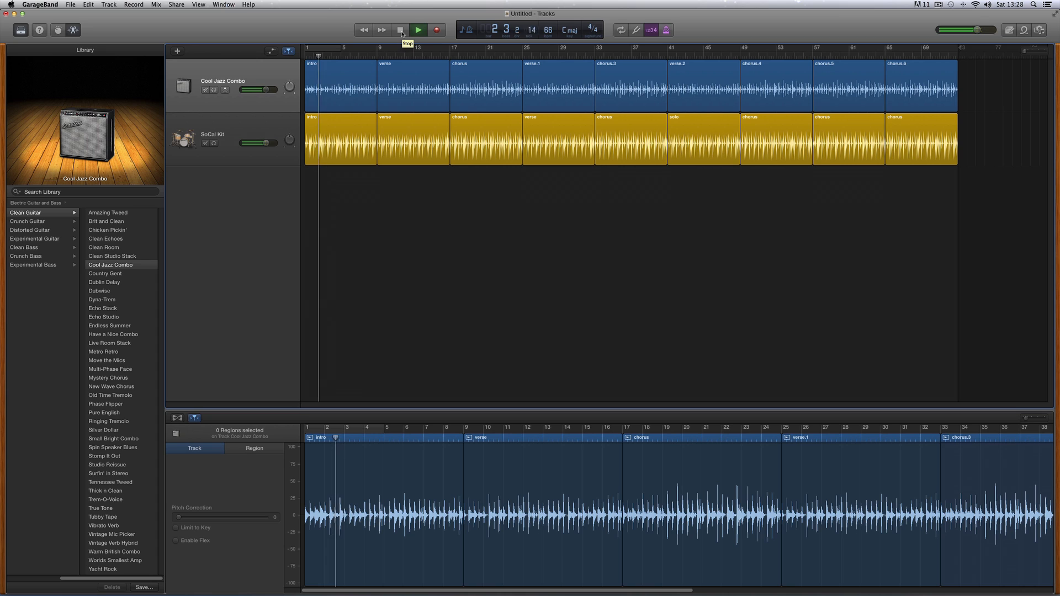
click(400, 30)
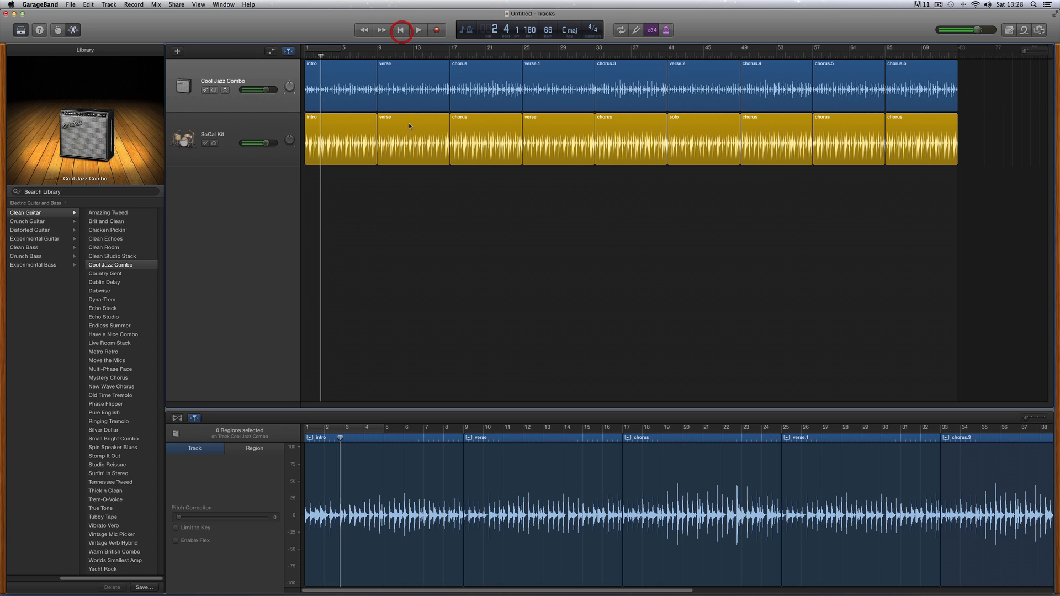
- Set the drum track volume to +0.2 dB and lower the guitar track volume to -3.4 dB while checking the balance in playback
click(266, 144)
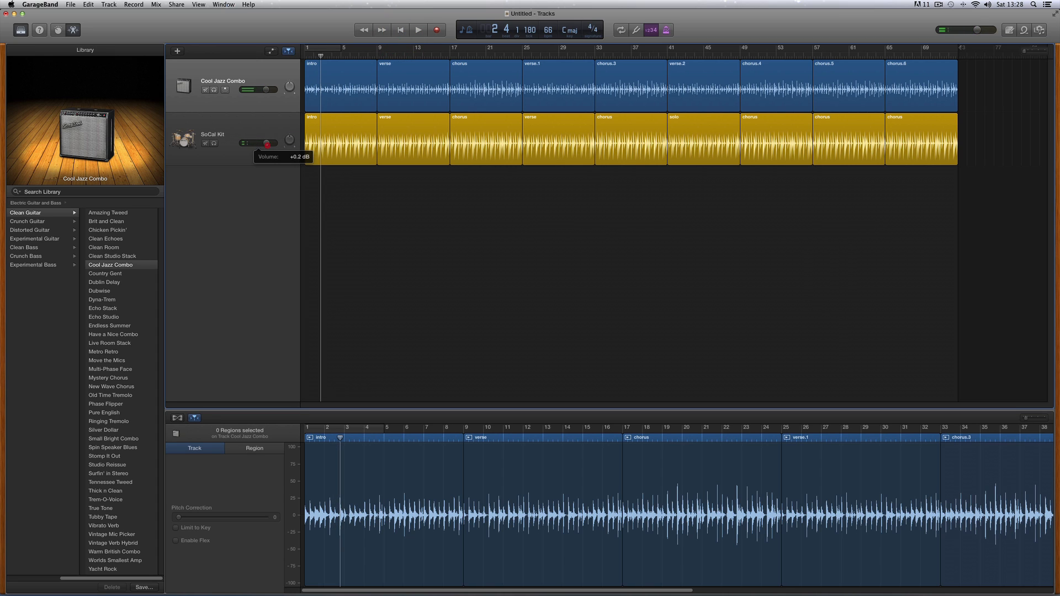
drag(266, 90, 254, 90)
click(419, 30)
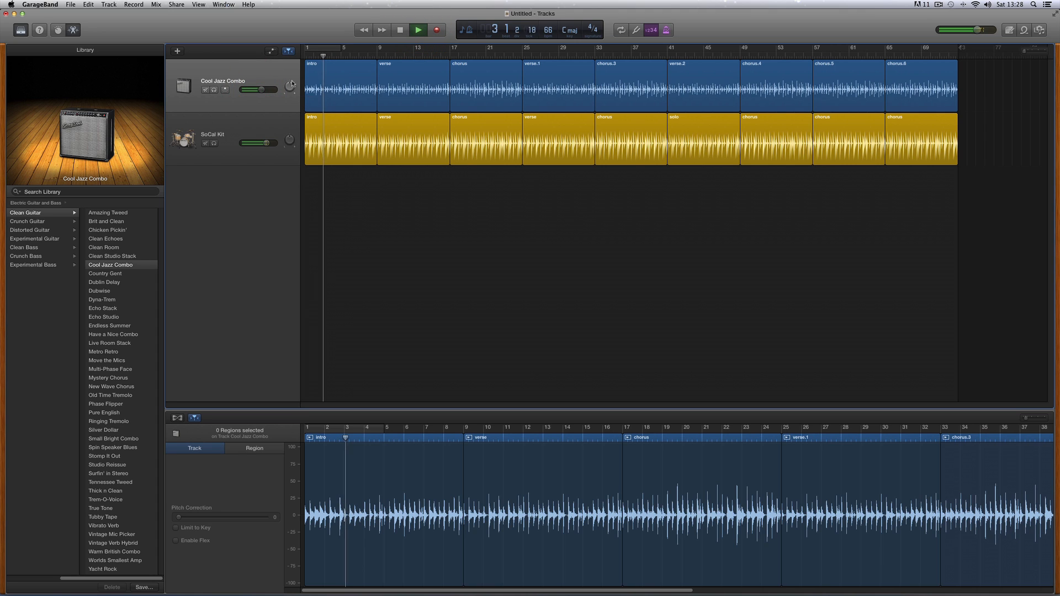
click(261, 90)
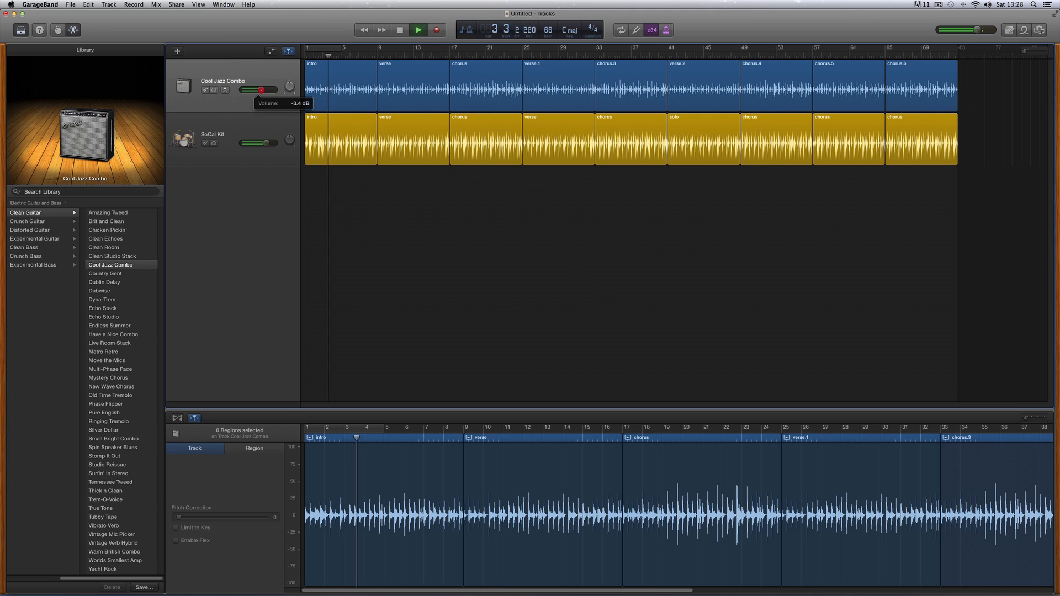
click(400, 30)
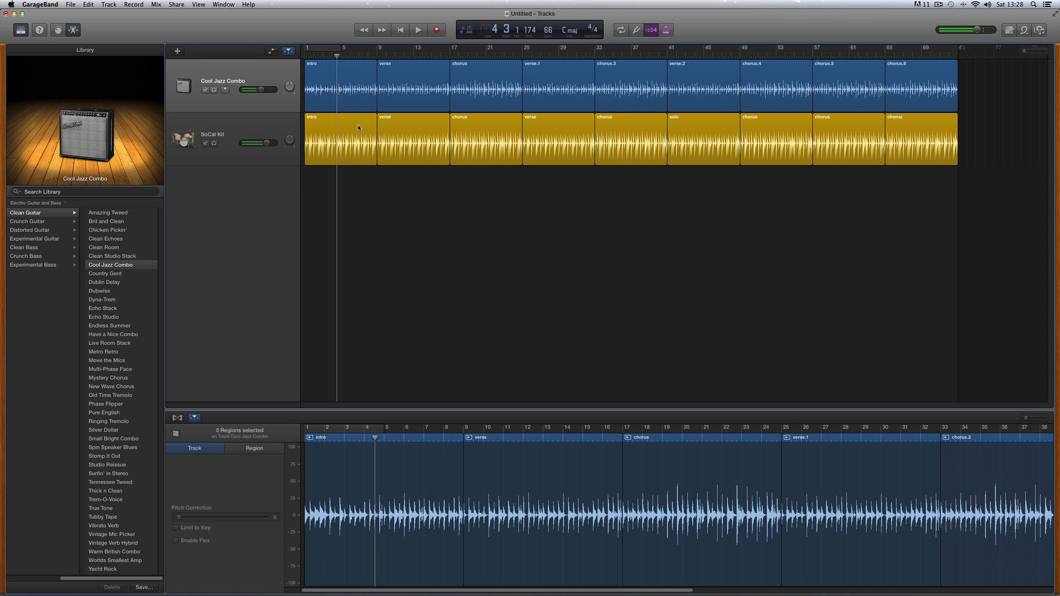
- Display the guitar track's amp controls and audition the Amazing Tweed and Brit and Clean patches during playback
click(59, 30)
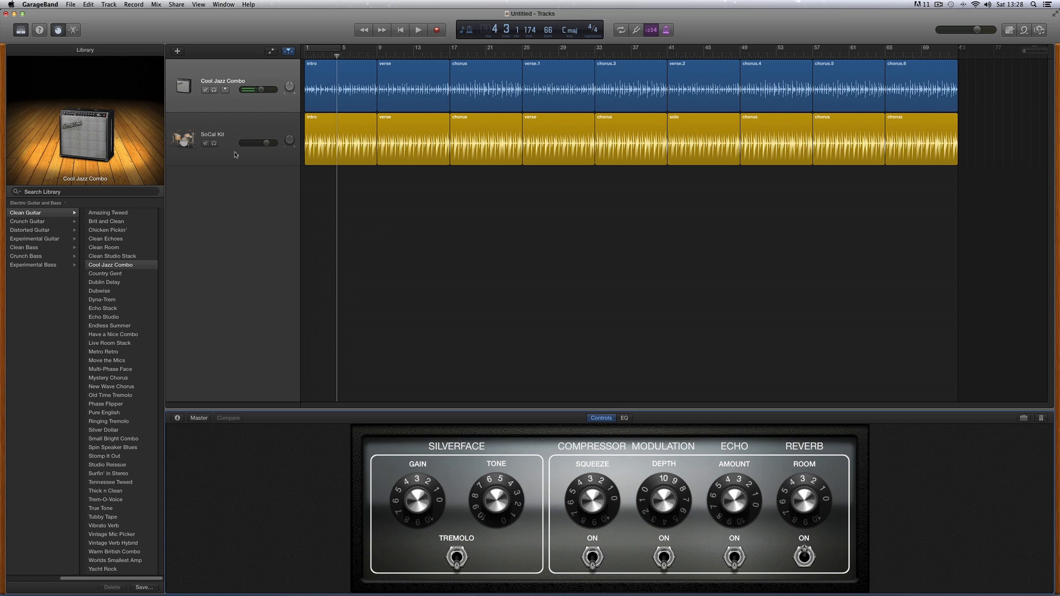
click(112, 214)
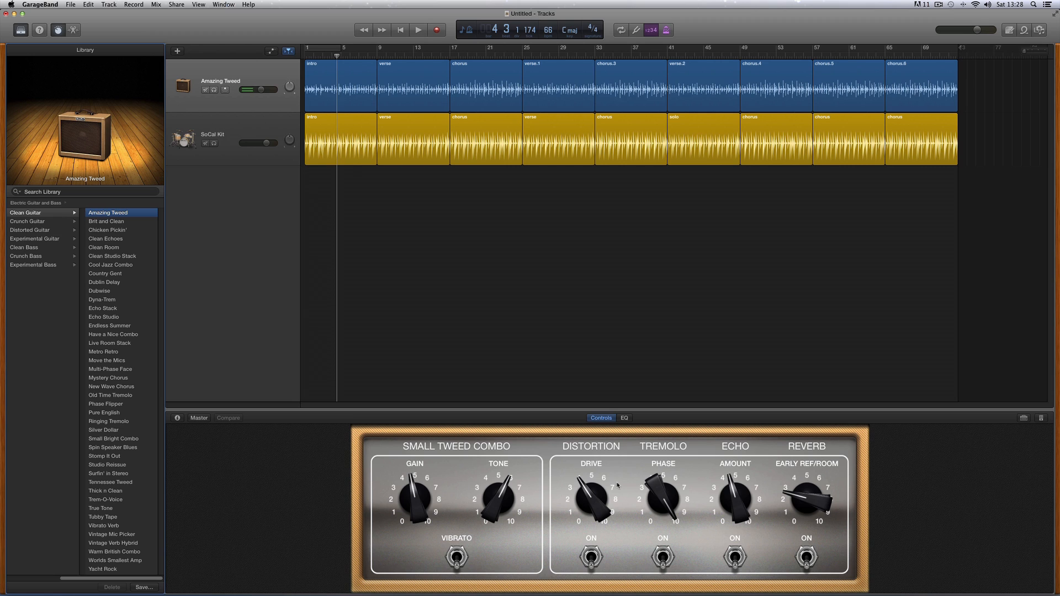
key(space)
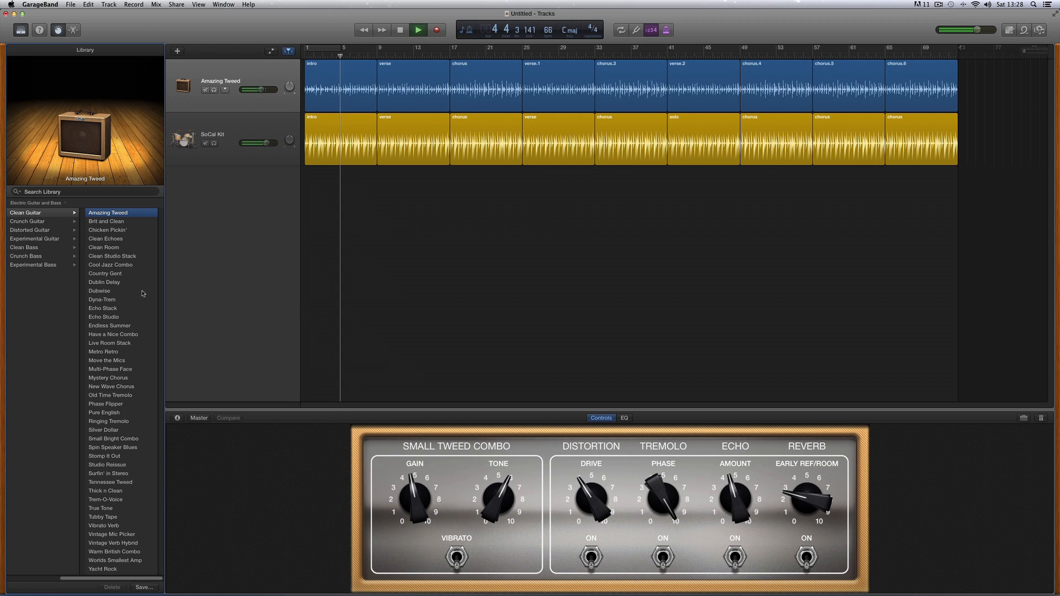
key(space)
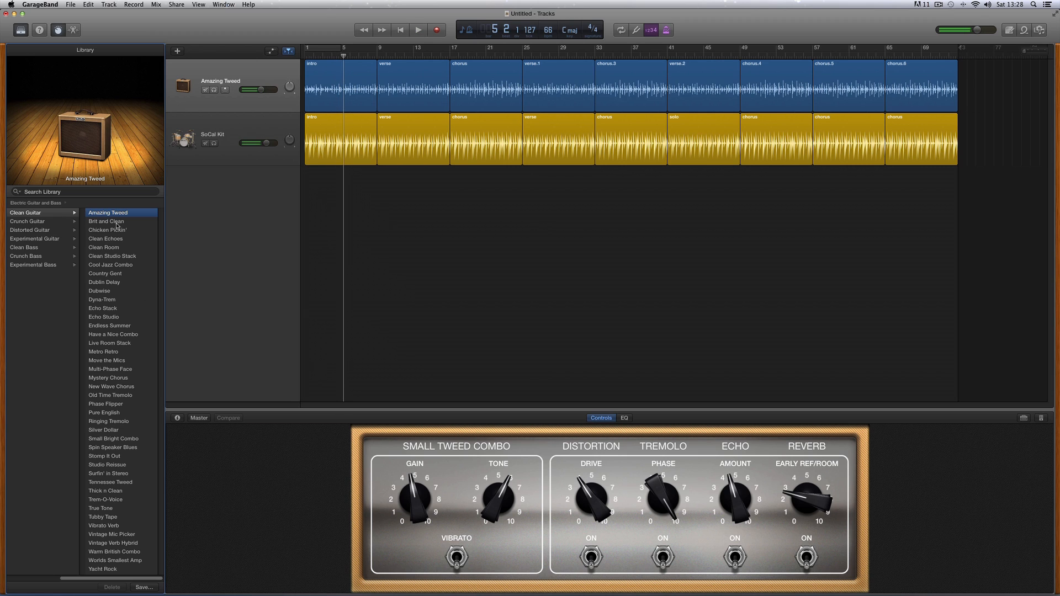
click(117, 223)
key(space)
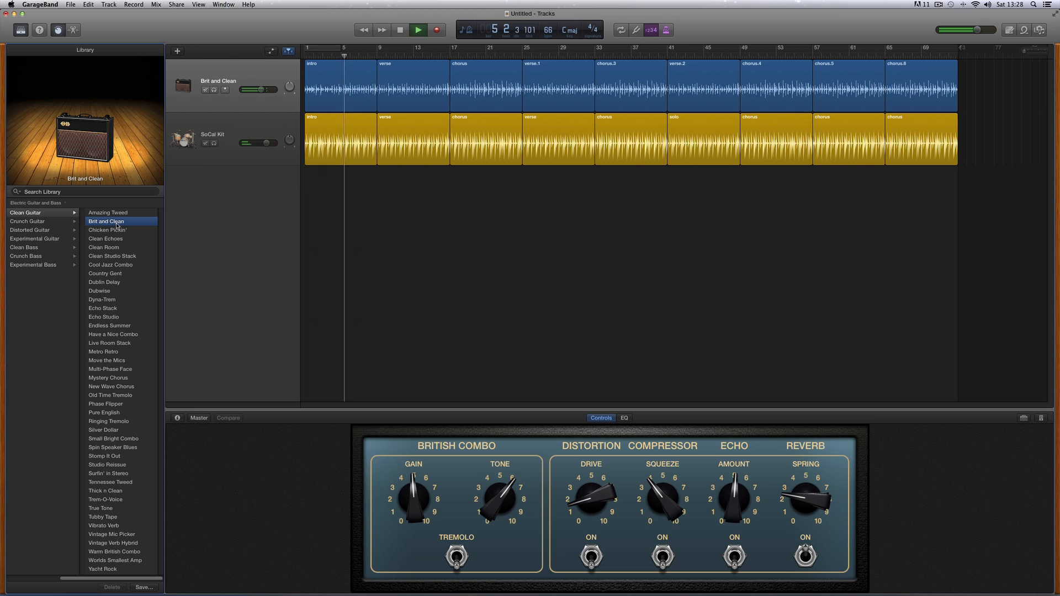
key(space)
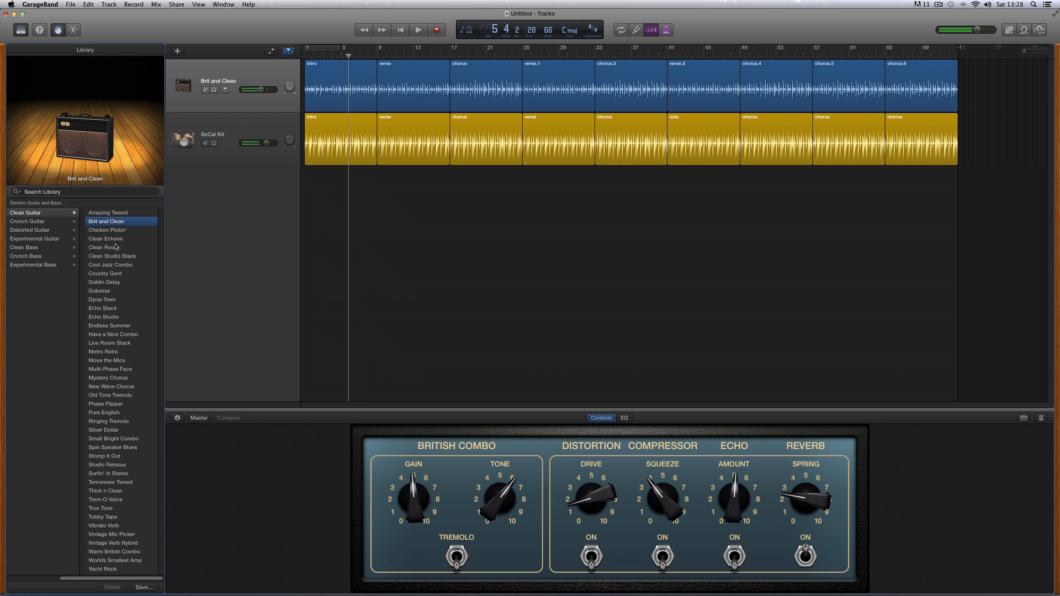
- Audition the Clean Room and Move the Mics clean guitar patches on the recorded guitar track
click(116, 247)
key(space)
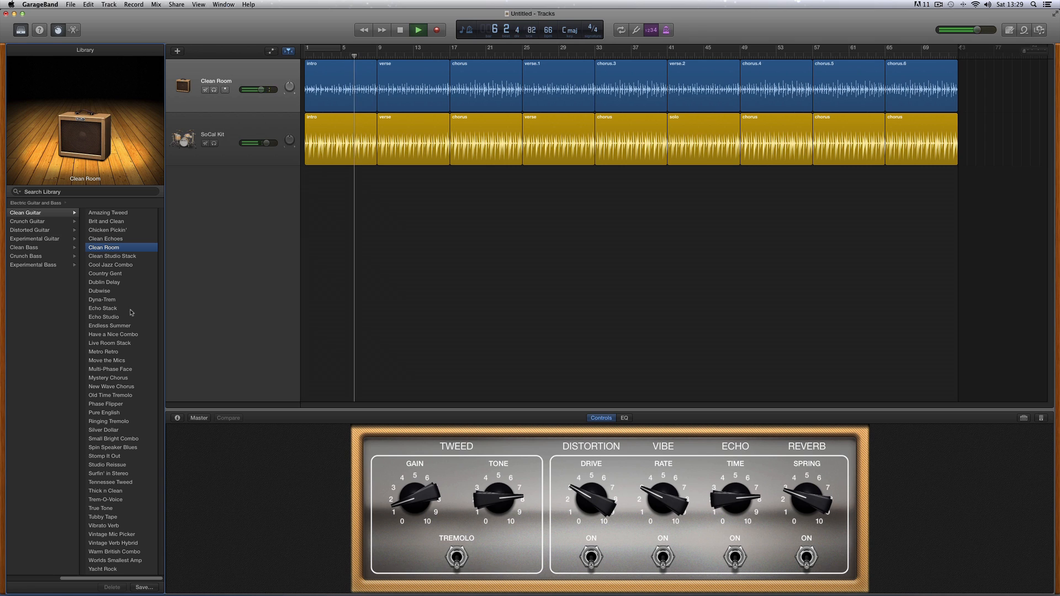
key(space)
click(119, 361)
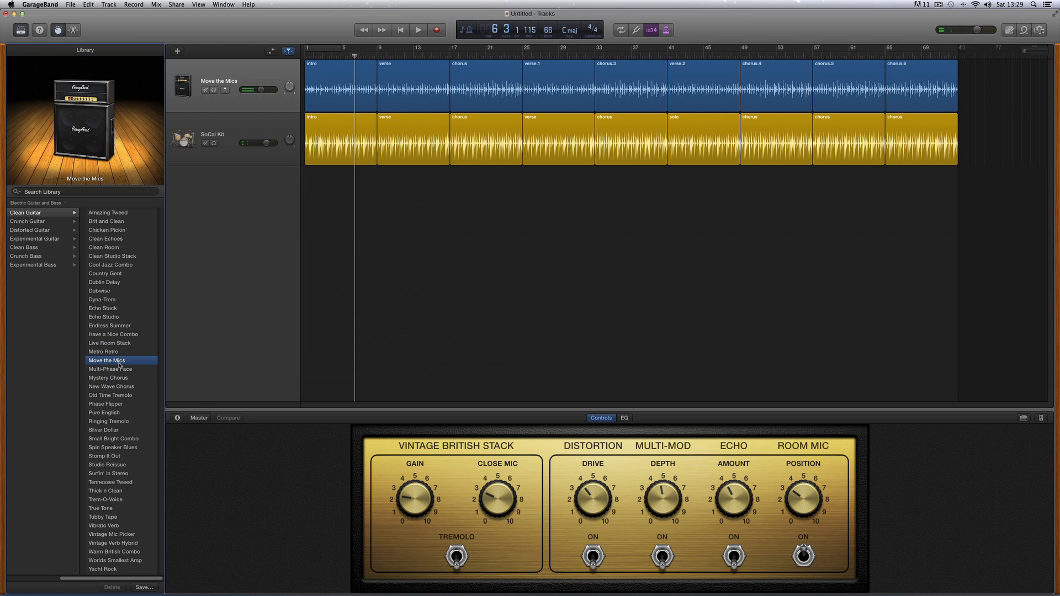
key(space)
key(space)
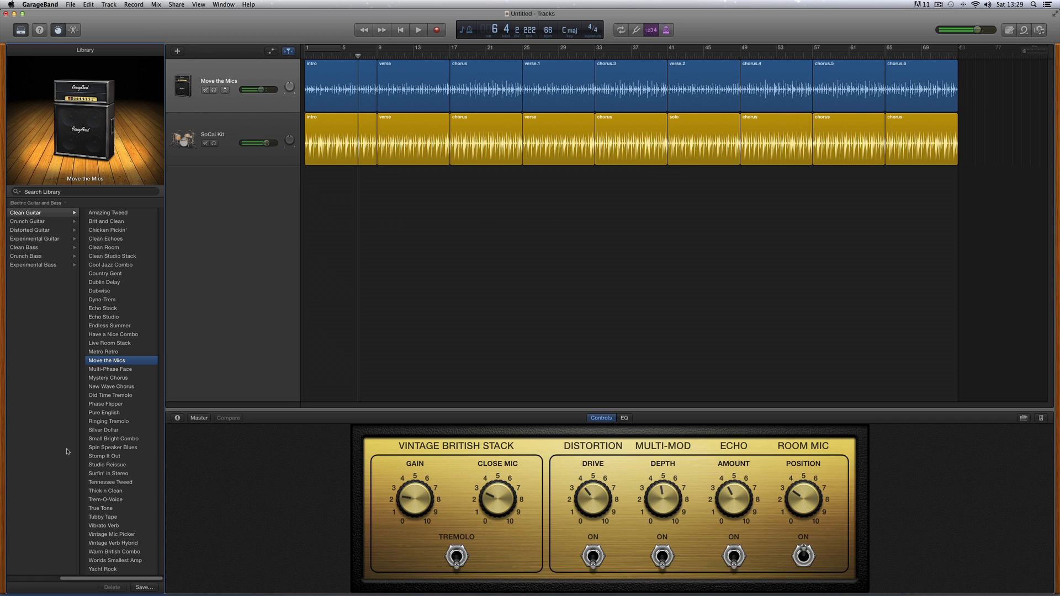
- Try the Natural Stereo and Sharp Chorus acoustic guitar patches on the guitar track, playing a short passage with each
click(17, 578)
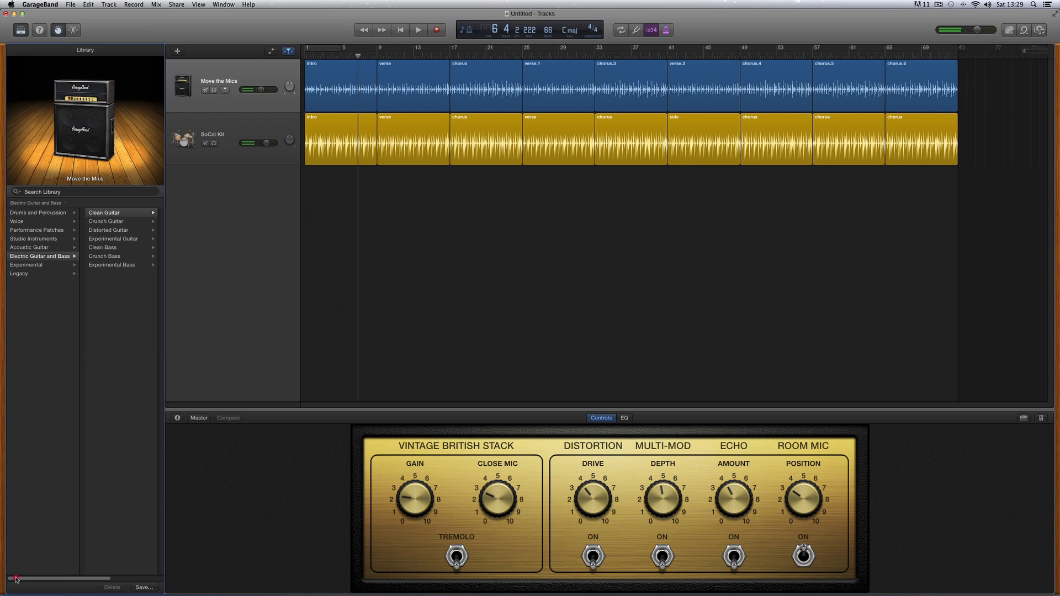
click(23, 250)
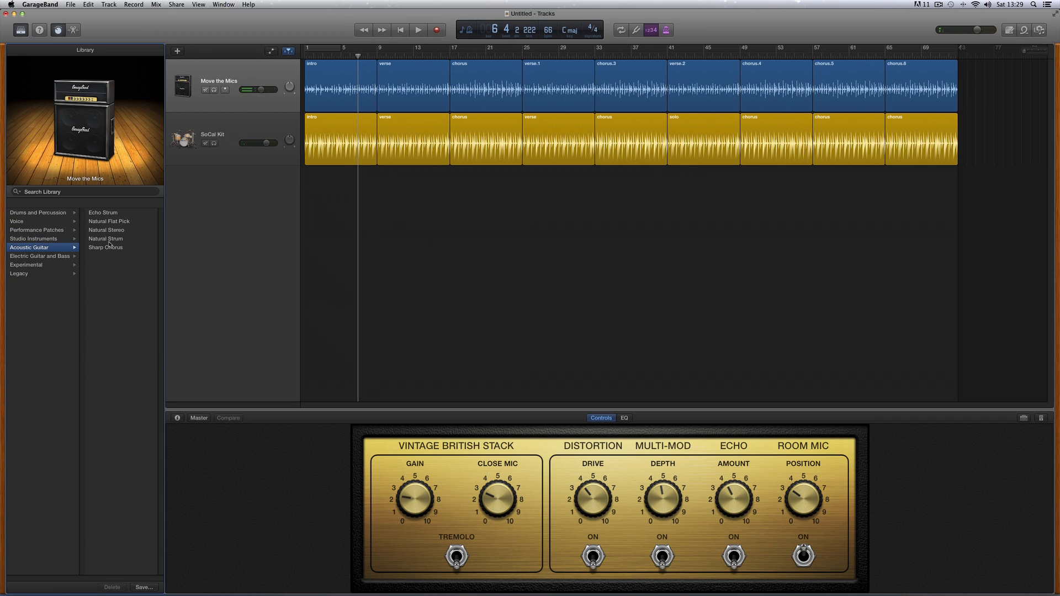
click(109, 232)
key(space)
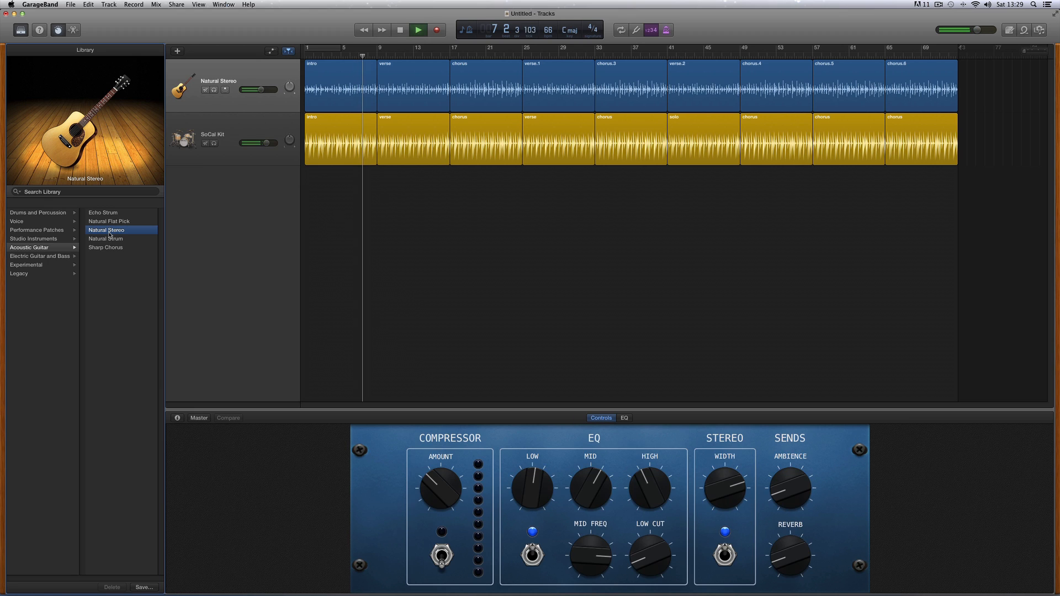
key(space)
click(113, 248)
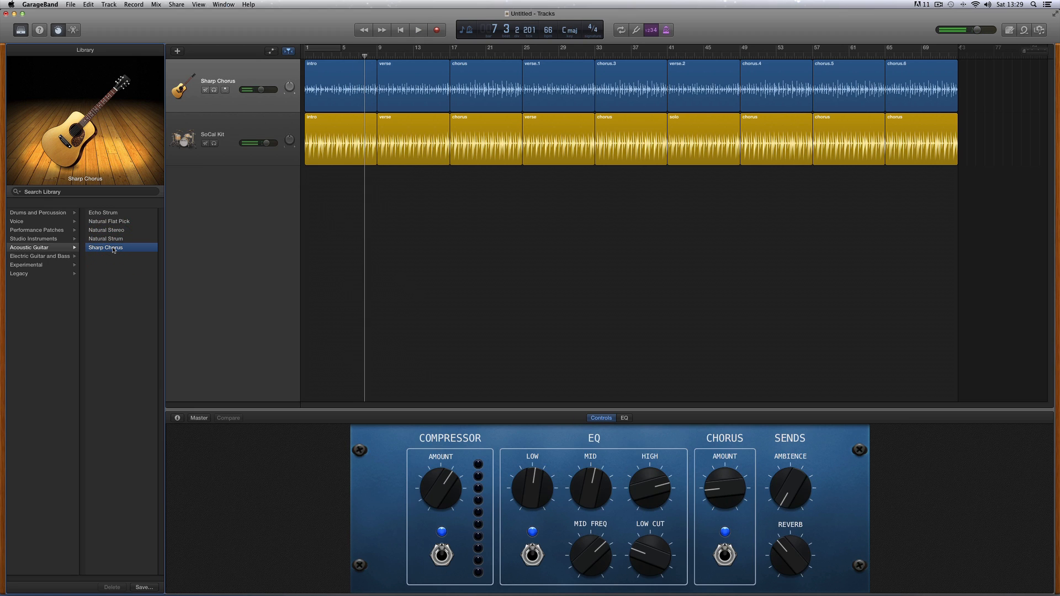
key(space)
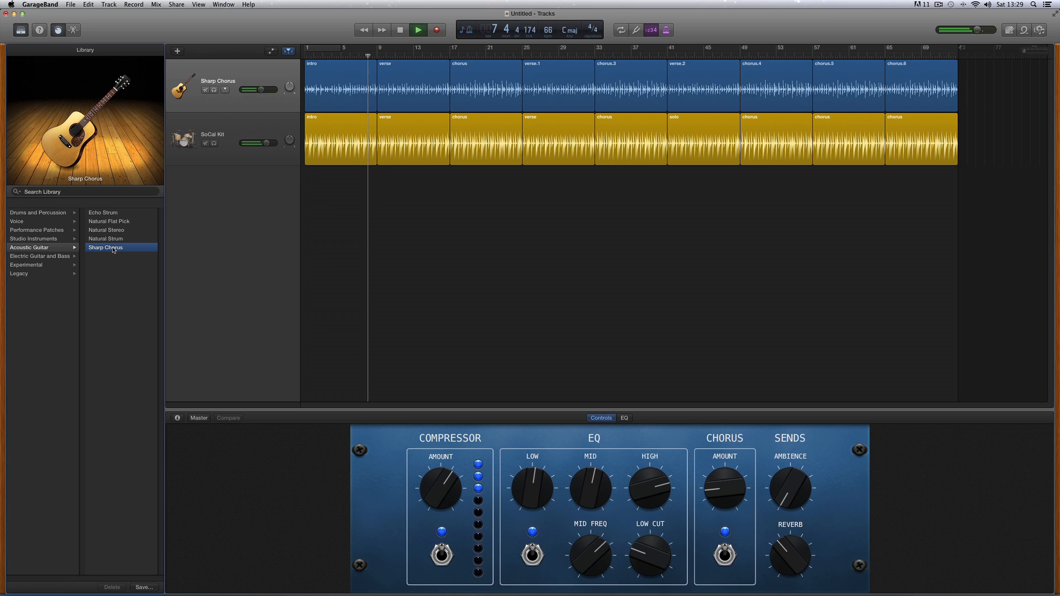
key(space)
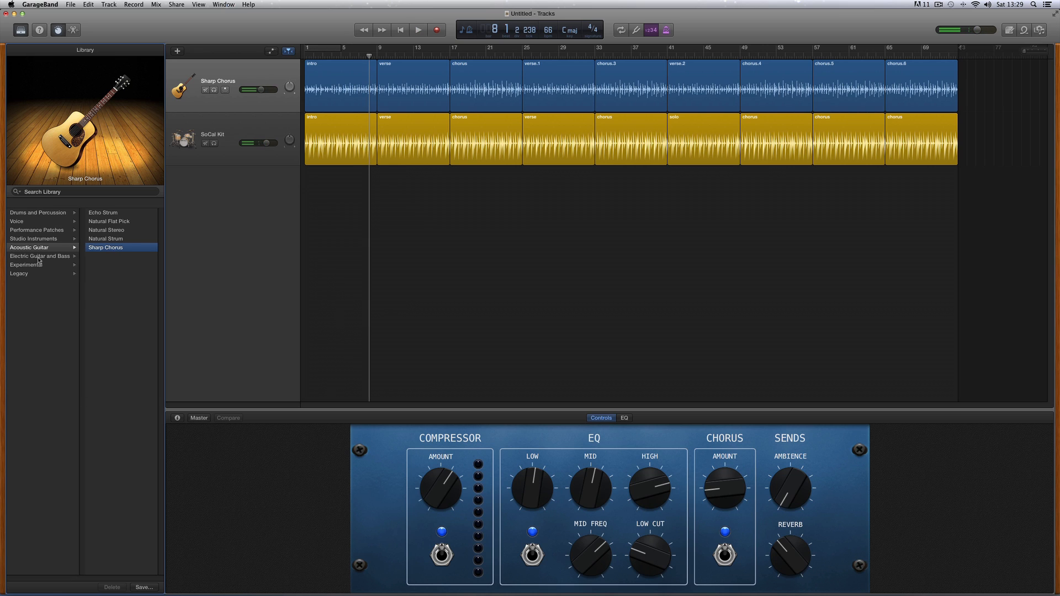
- Switch the guitar track back to the Cool Jazz Combo patch from the clean electric guitars
click(39, 258)
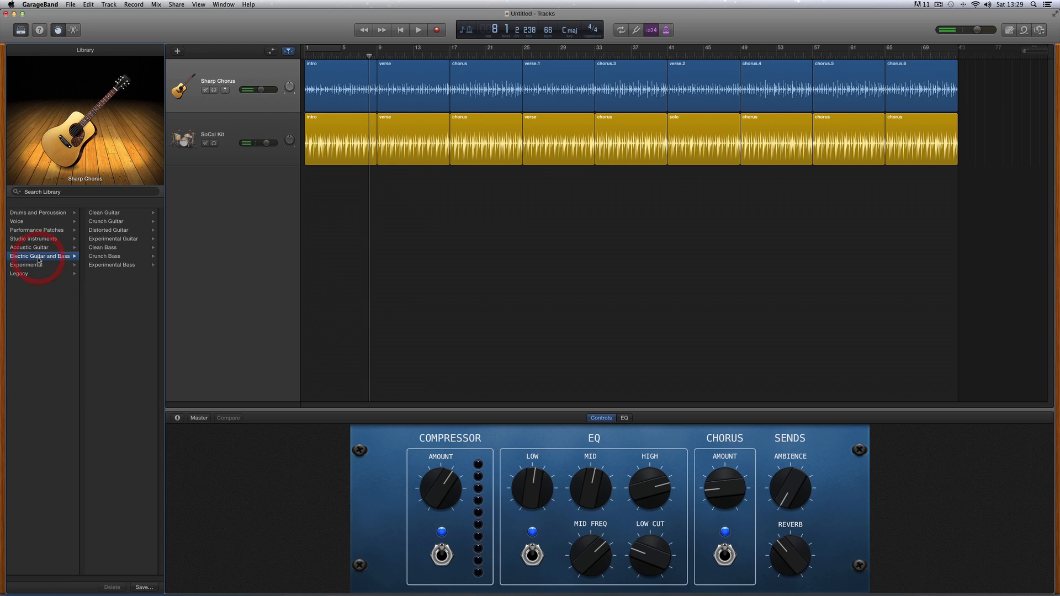
click(106, 214)
click(121, 266)
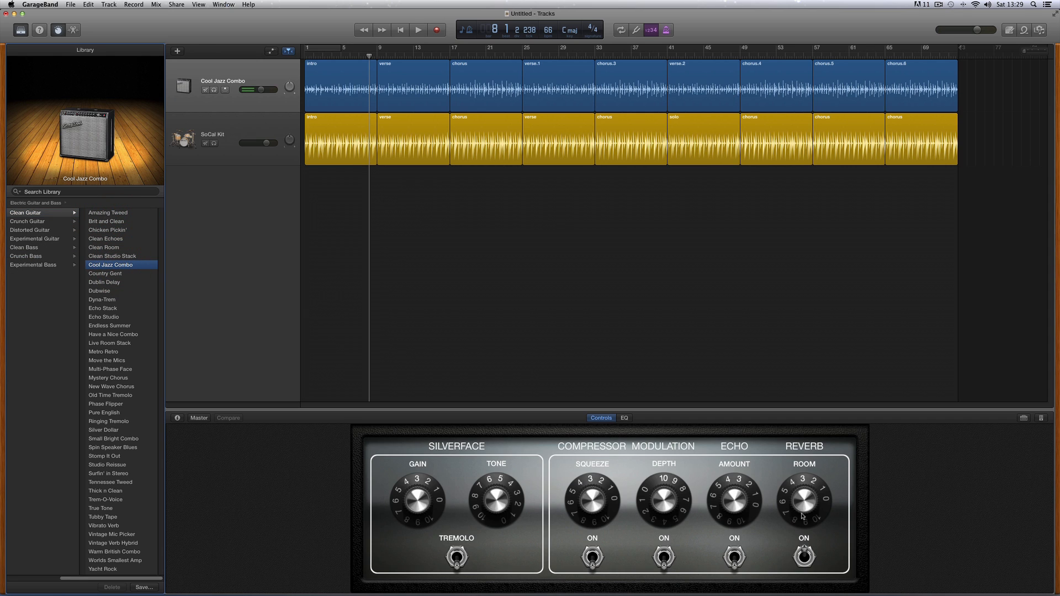
- Raise the guitar amp's room reverb, then slightly reduce its tone and track volume while listening to the verse
drag(804, 517, 800, 477)
key(space)
click(801, 492)
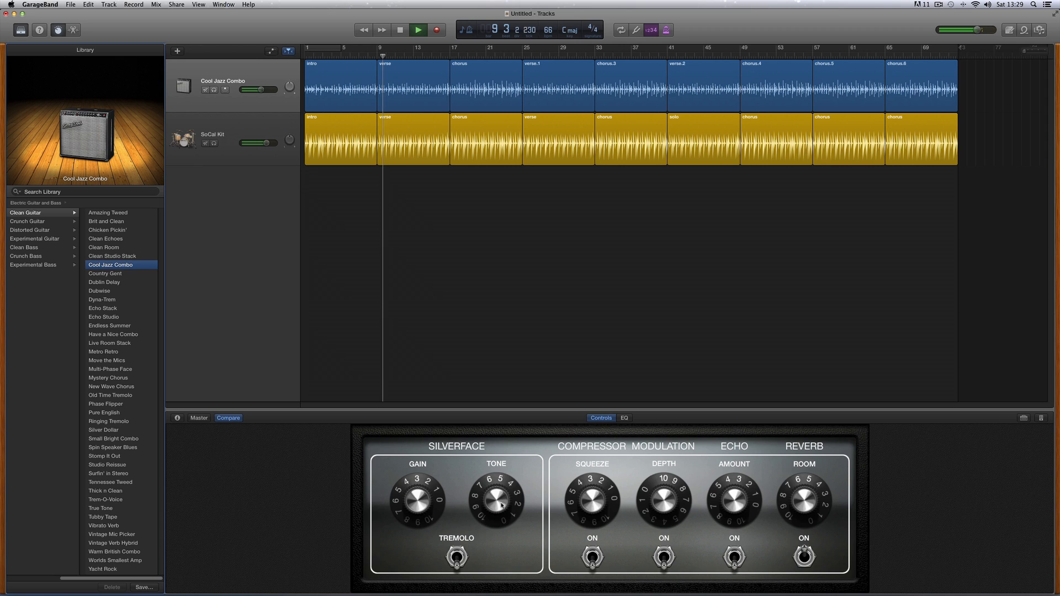
mouse_move(501, 500)
mouse_down()
mouse_move(501, 479)
mouse_move(504, 519)
mouse_move(504, 509)
mouse_up()
key(space)
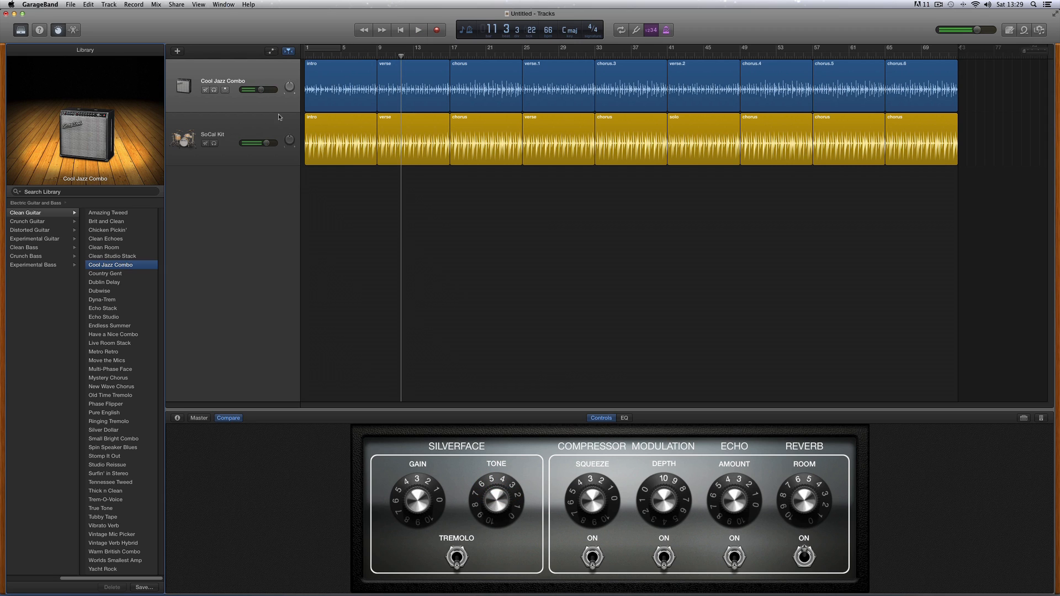
click(261, 90)
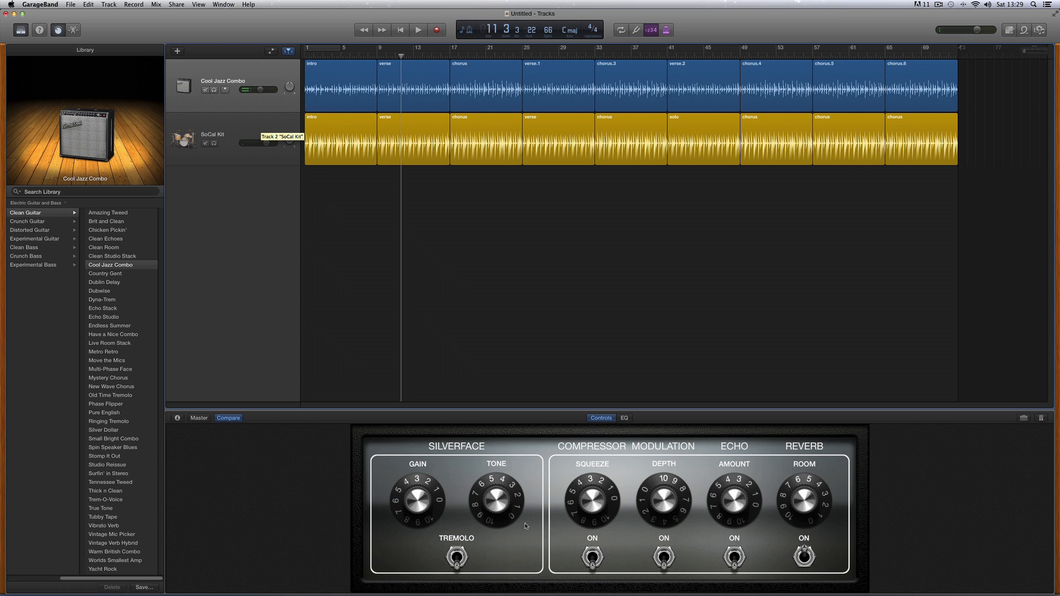
click(545, 517)
- Raise the hi-hat level in the SoCal Kit drum mix while playing back the verse
click(243, 138)
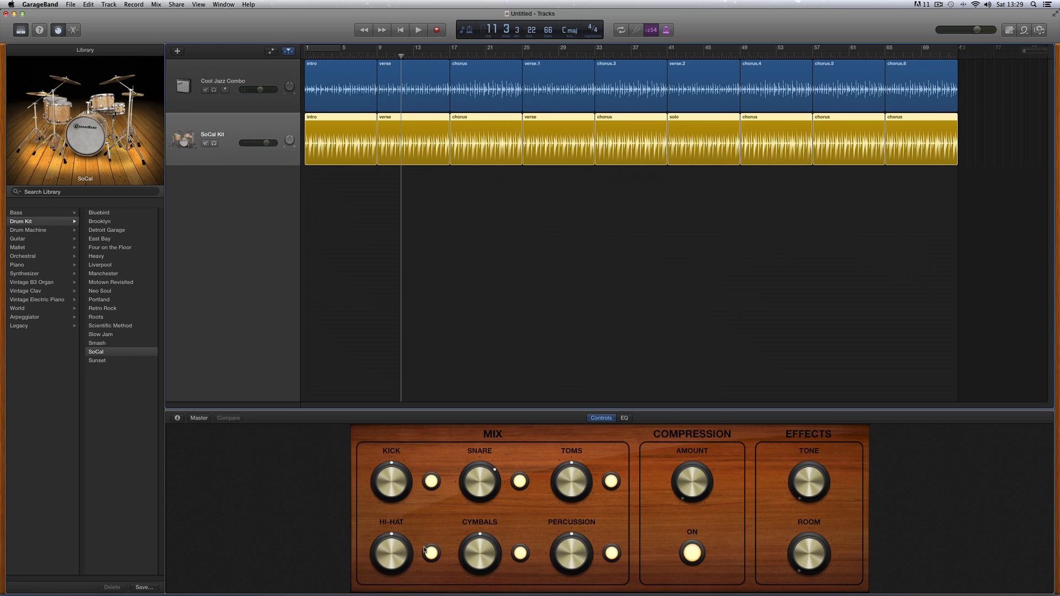
drag(399, 559, 396, 528)
key(space)
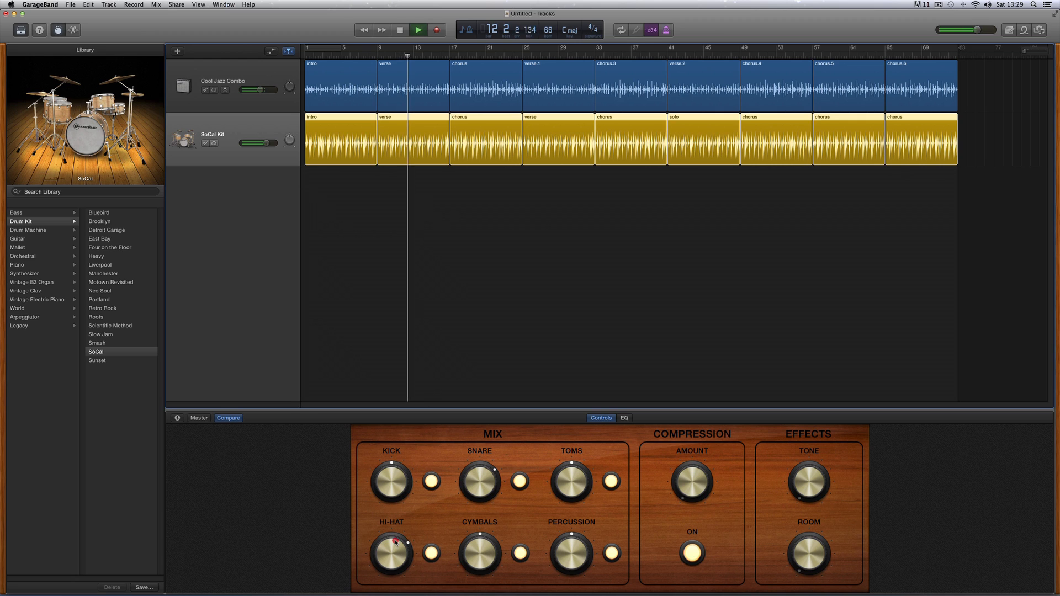
mouse_move(395, 542)
mouse_down()
mouse_move(391, 522)
mouse_move(395, 551)
mouse_up()
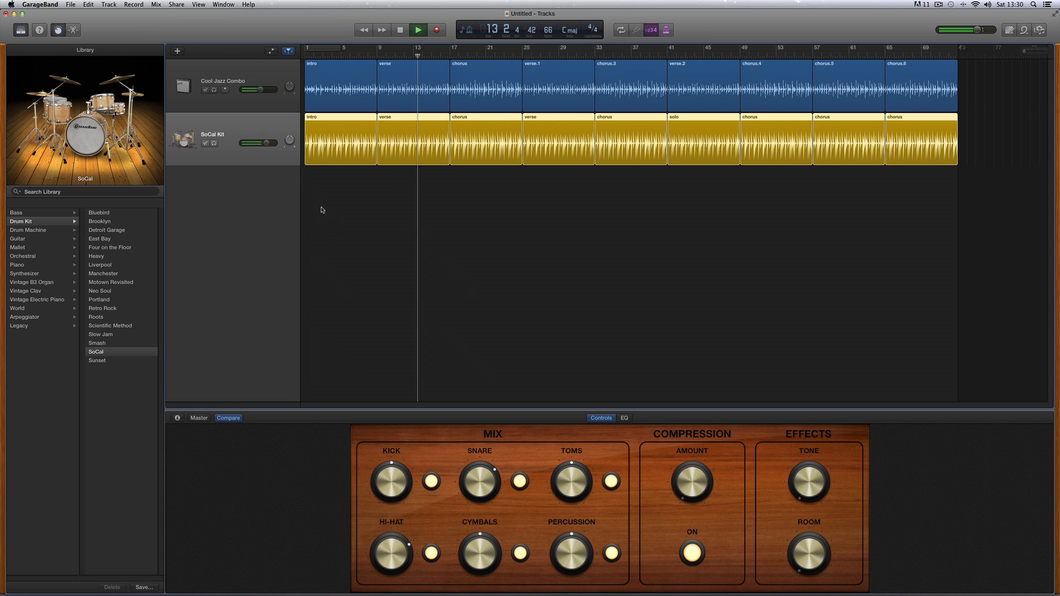
- Nudge the guitar track volume up slightly and turn its room reverb down a little
drag(260, 90, 262, 90)
key(space)
click(255, 80)
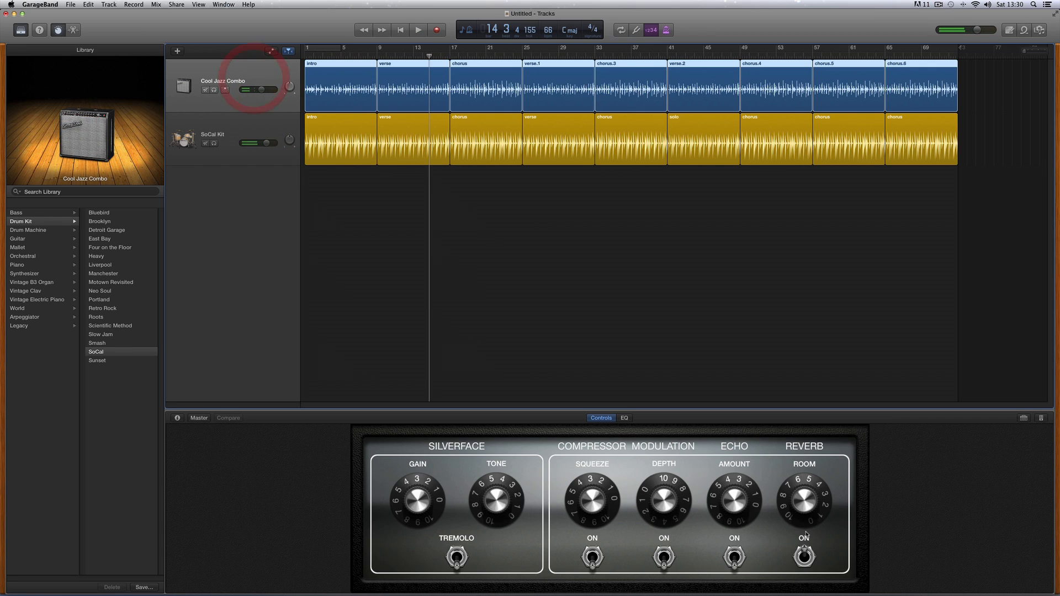
drag(802, 505, 801, 523)
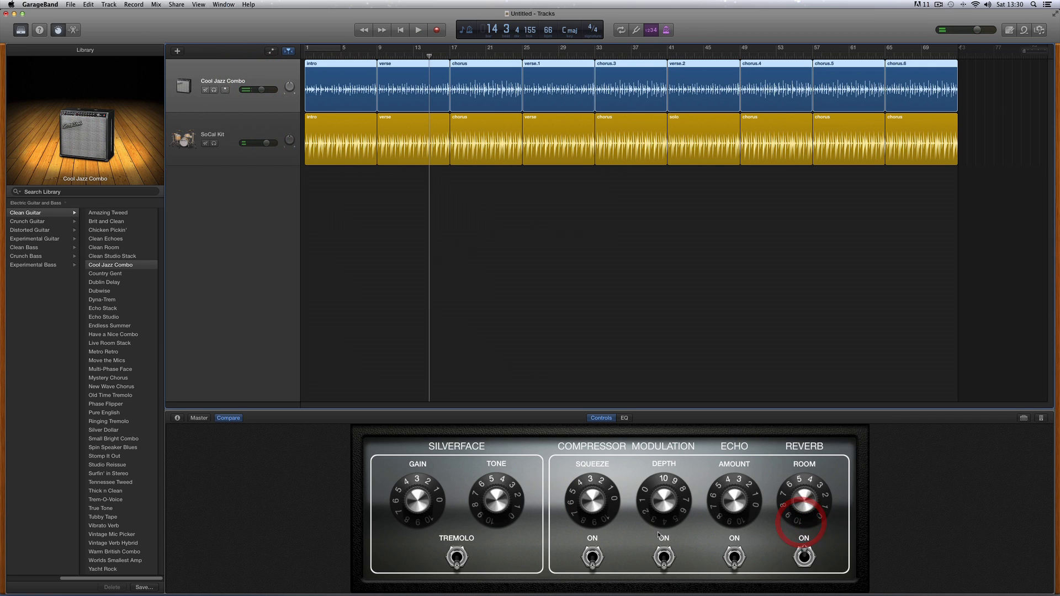
- Add a new software instrument track below the drum track
click(260, 131)
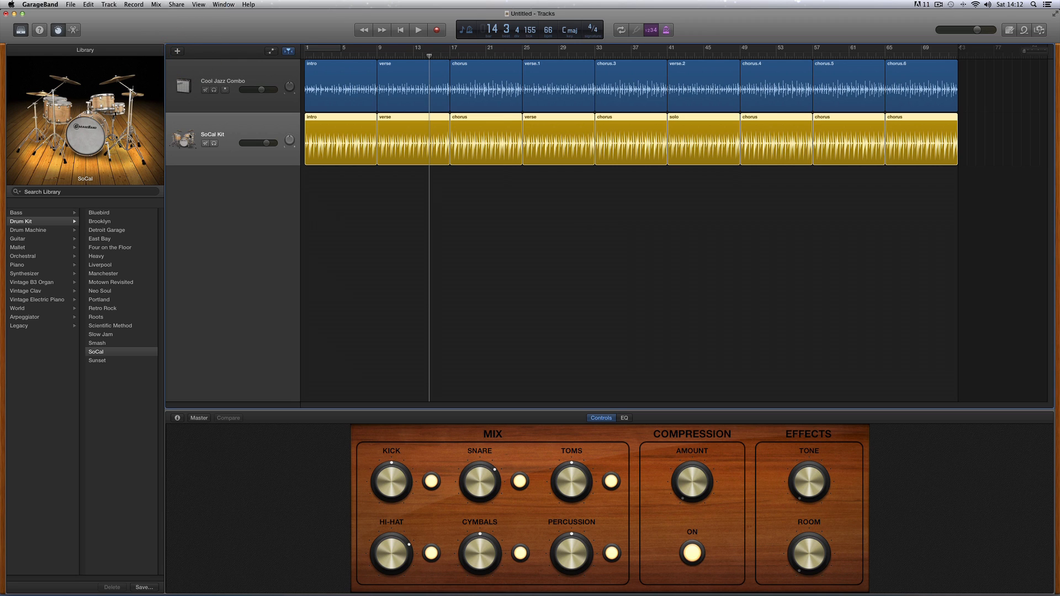
click(178, 52)
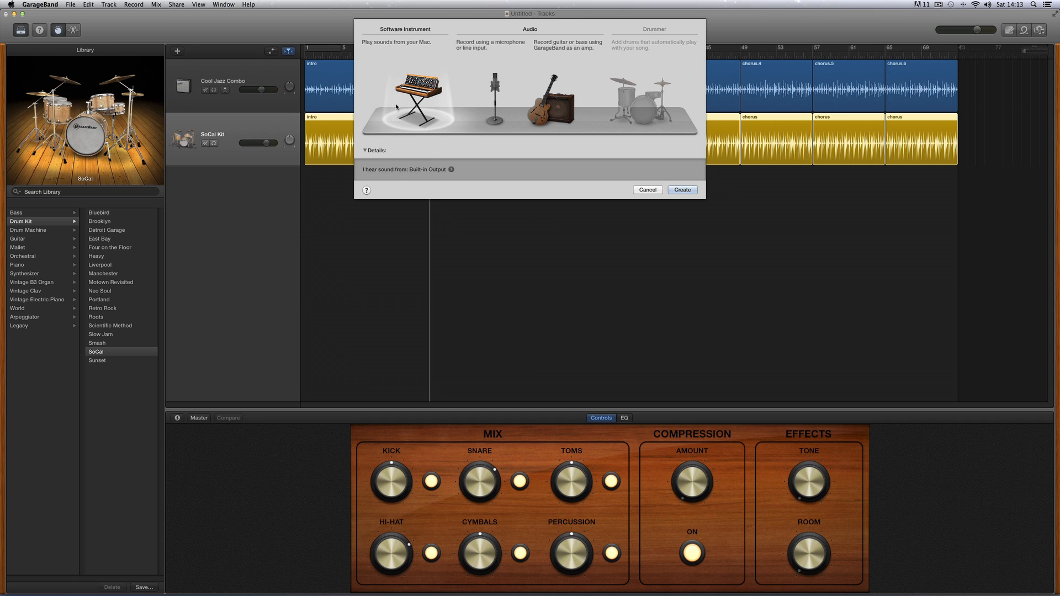
click(412, 92)
click(418, 88)
click(678, 191)
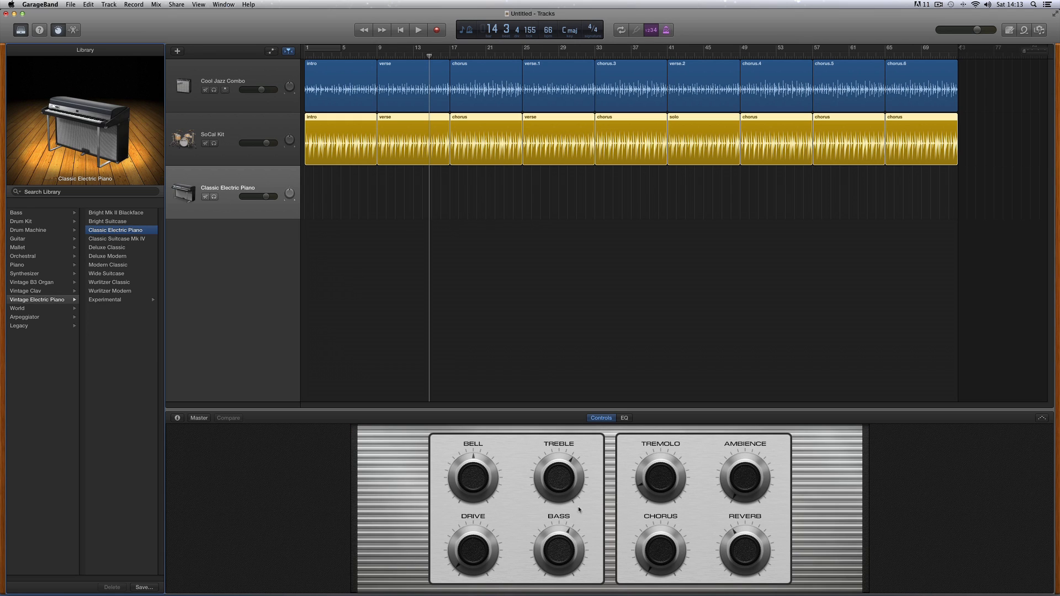
- Turn up the treble of the new Classic Electric Piano track and keep that track selected
click(591, 486)
drag(565, 477, 565, 494)
drag(244, 178, 237, 201)
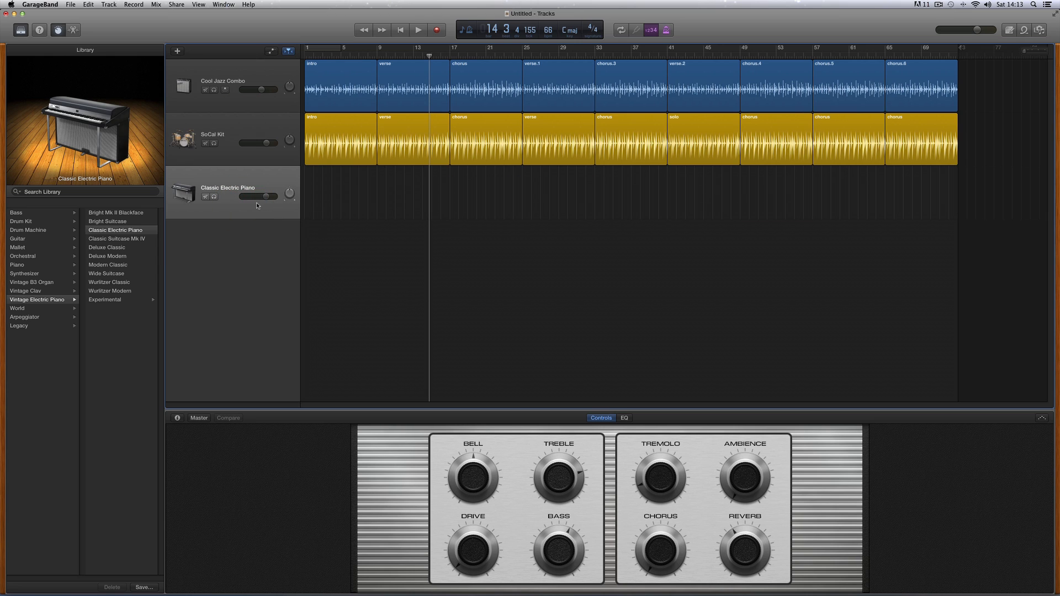
click(230, 185)
click(231, 185)
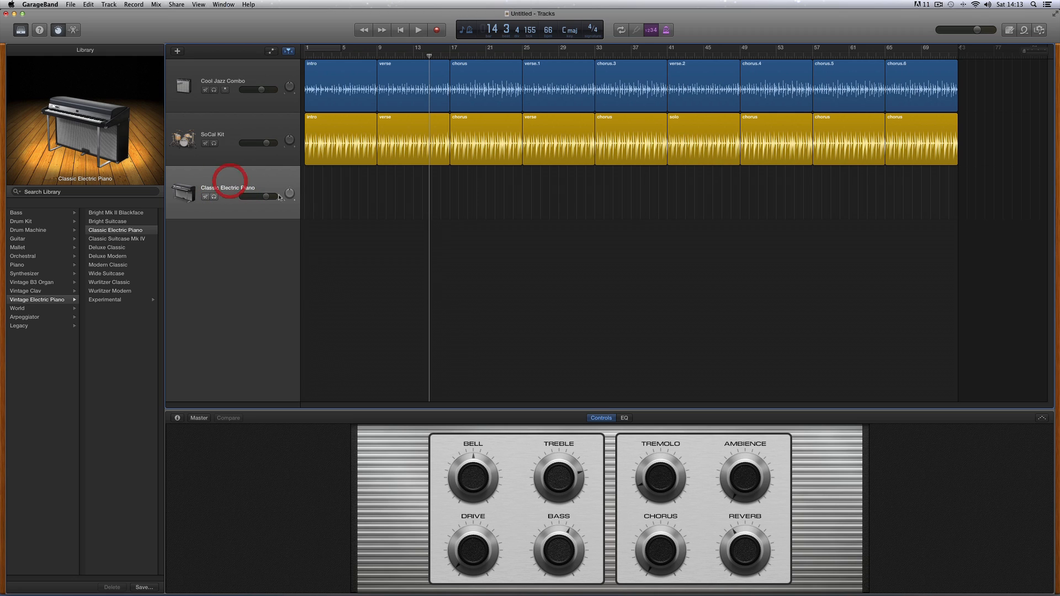
- Change the new software instrument track's sound to Fingerstyle Bass
click(18, 213)
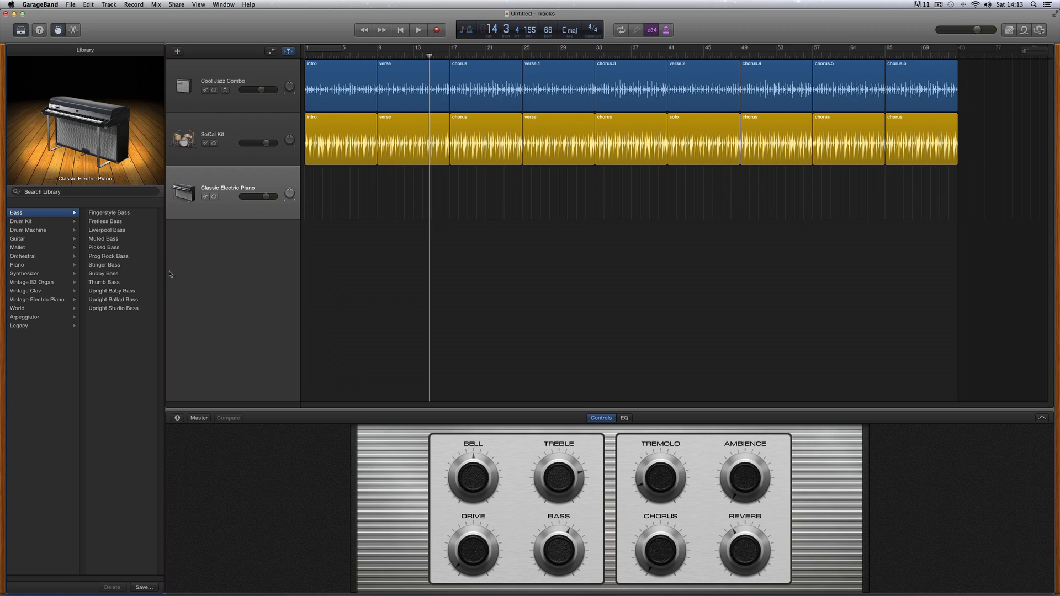
click(111, 214)
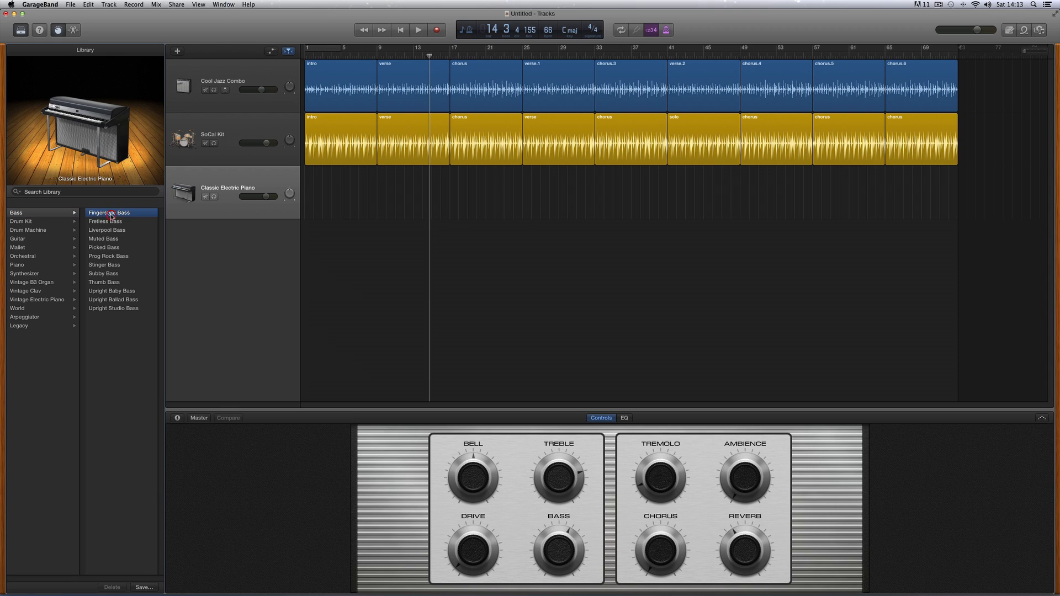
click(594, 208)
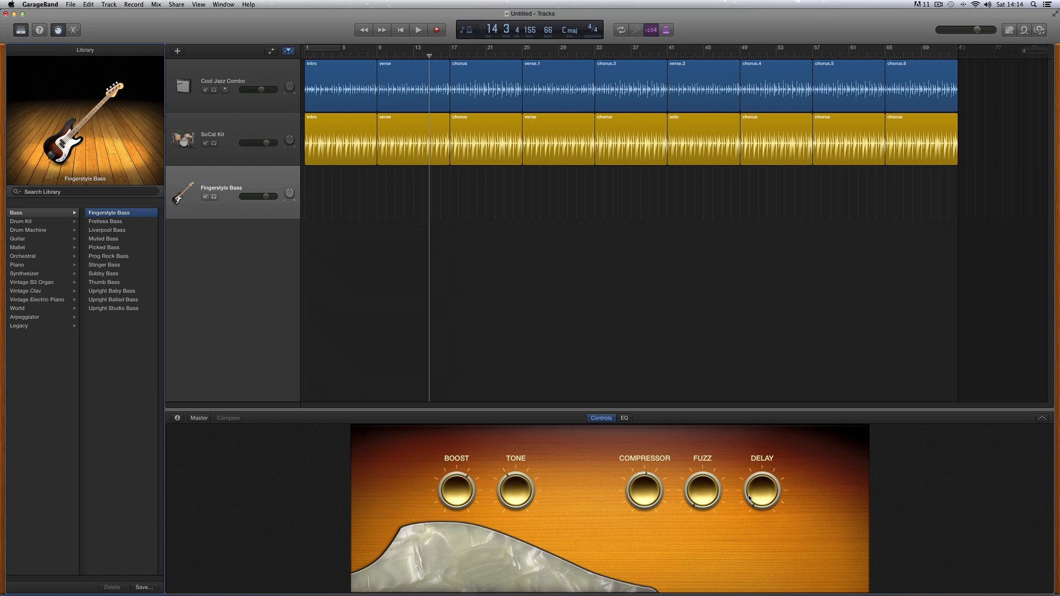
- Return the playhead to bar 1 and enlarge the timeline around the intro section
mouse_move(59, 117)
drag(428, 56, 301, 58)
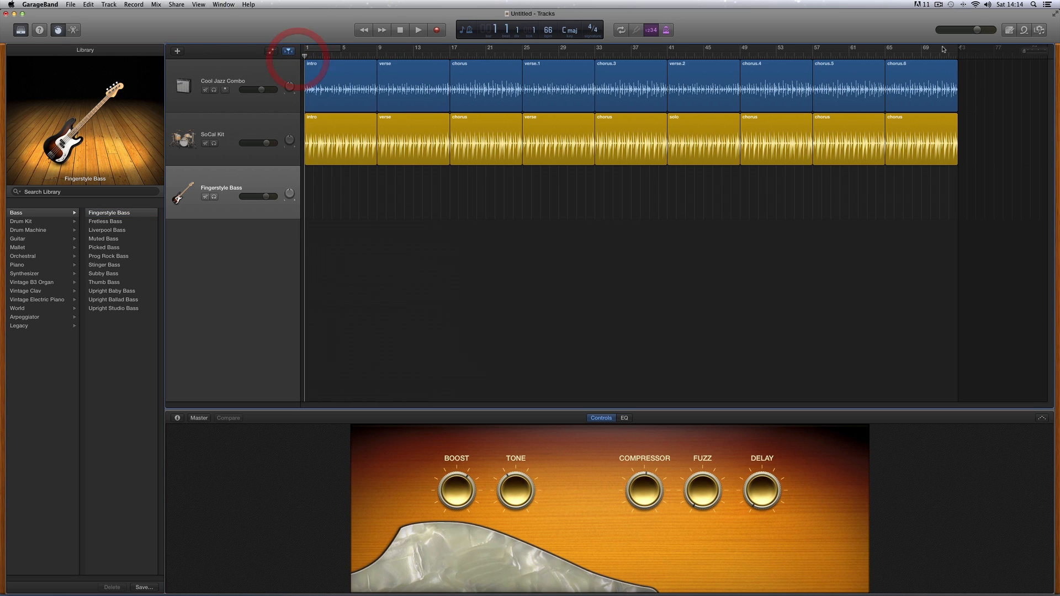
drag(1025, 54, 1032, 53)
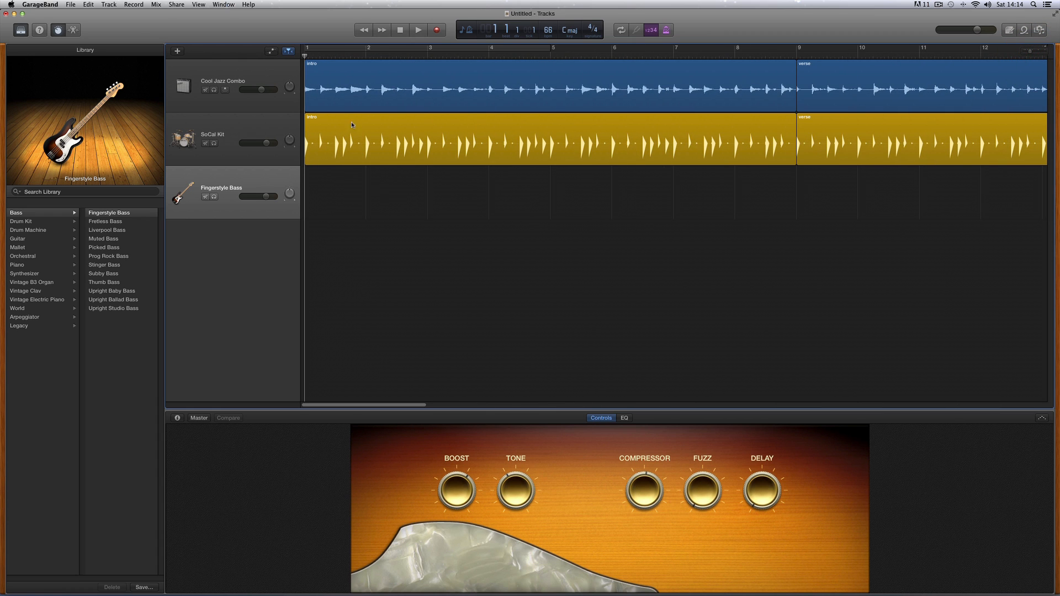
- Create an empty region at bar 1 on the Fingerstyle Bass track and extend it to two bars long
click(591, 131)
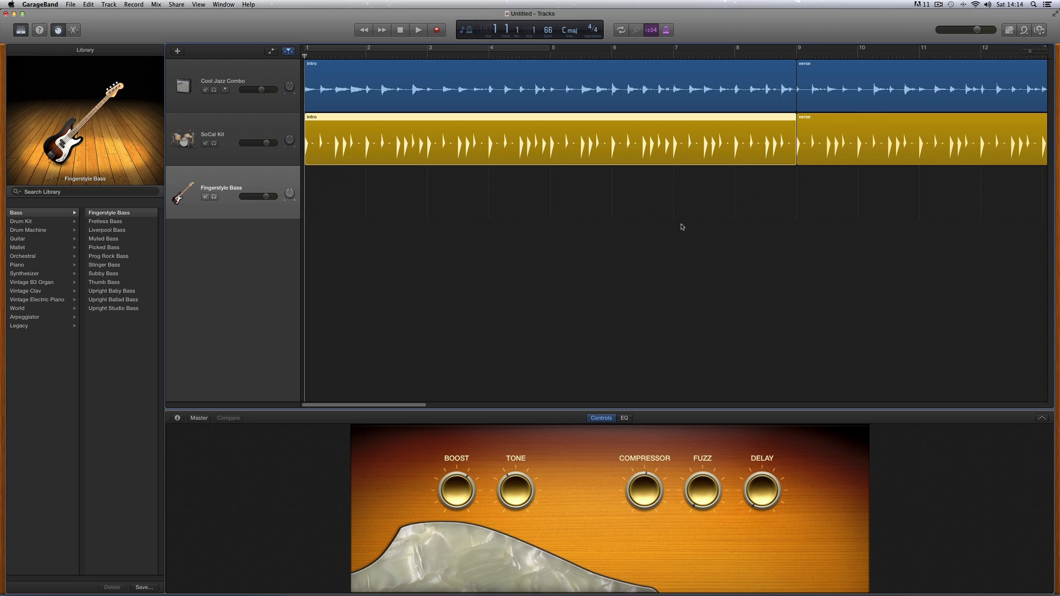
click(267, 182)
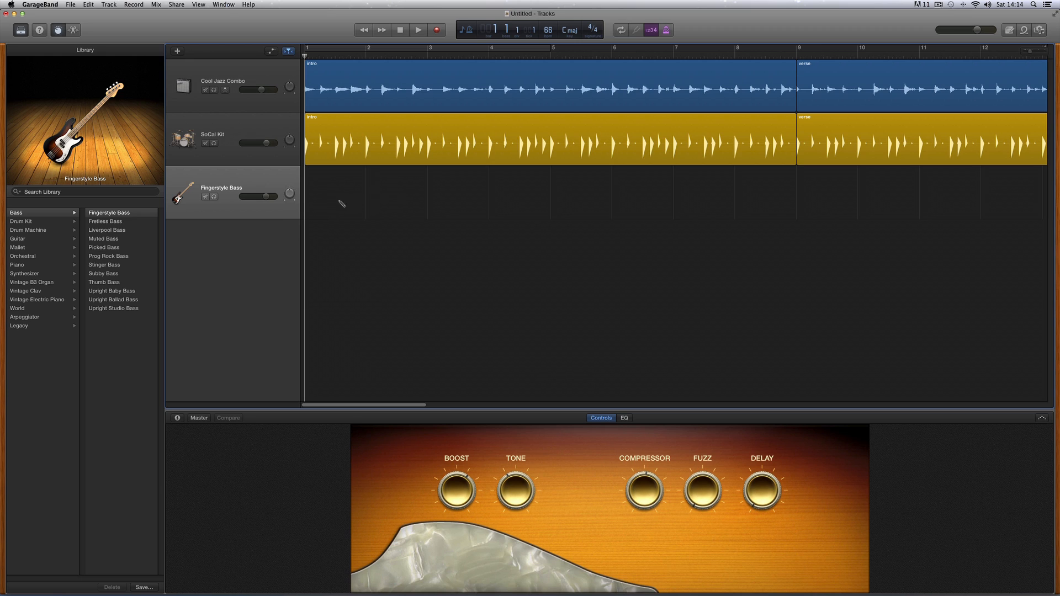
super+click(314, 192)
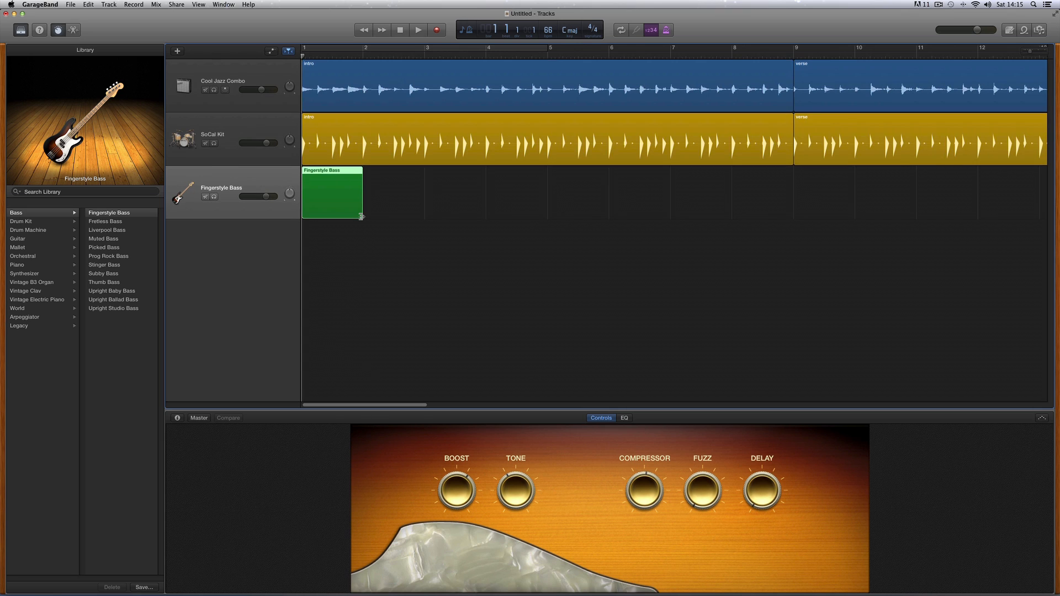
scroll(362, 216, right, 1)
scroll(362, 216, left, 1)
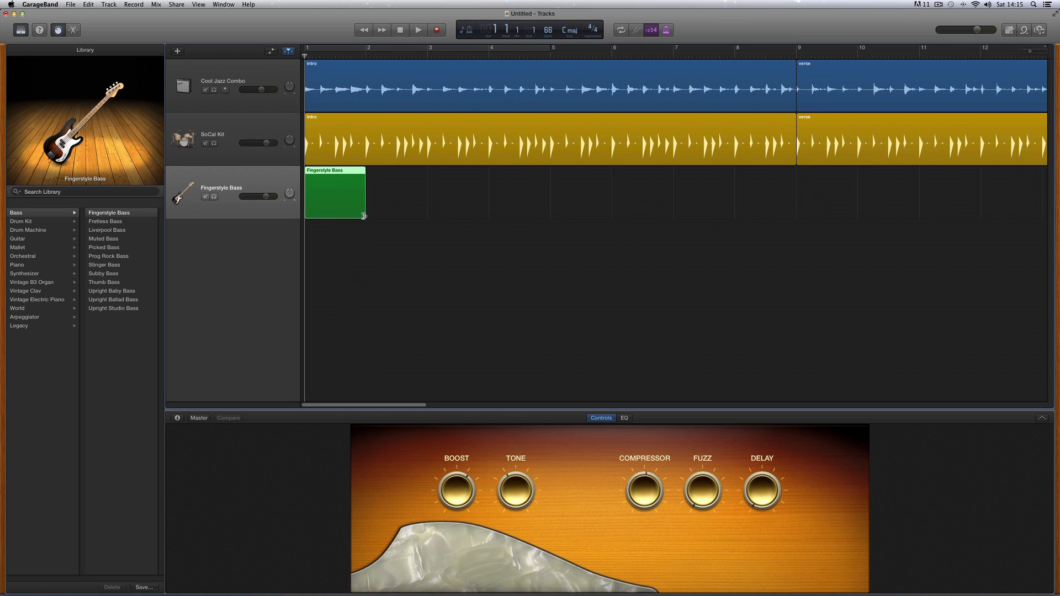
drag(365, 216, 426, 219)
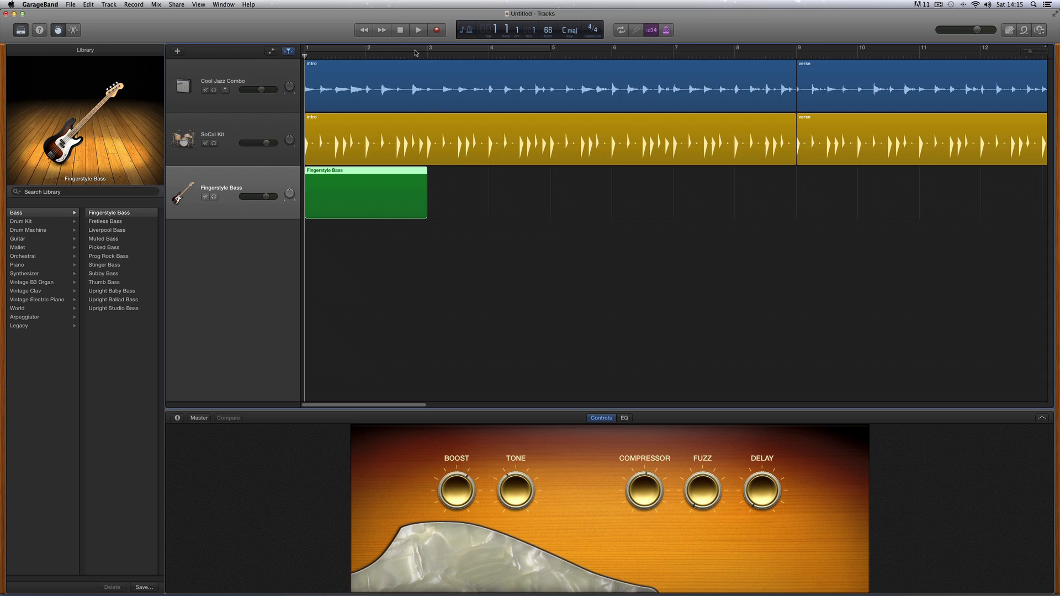
- Play the song from the start through bar 2, leaving the playhead at the end of the bass region
click(402, 31)
click(418, 31)
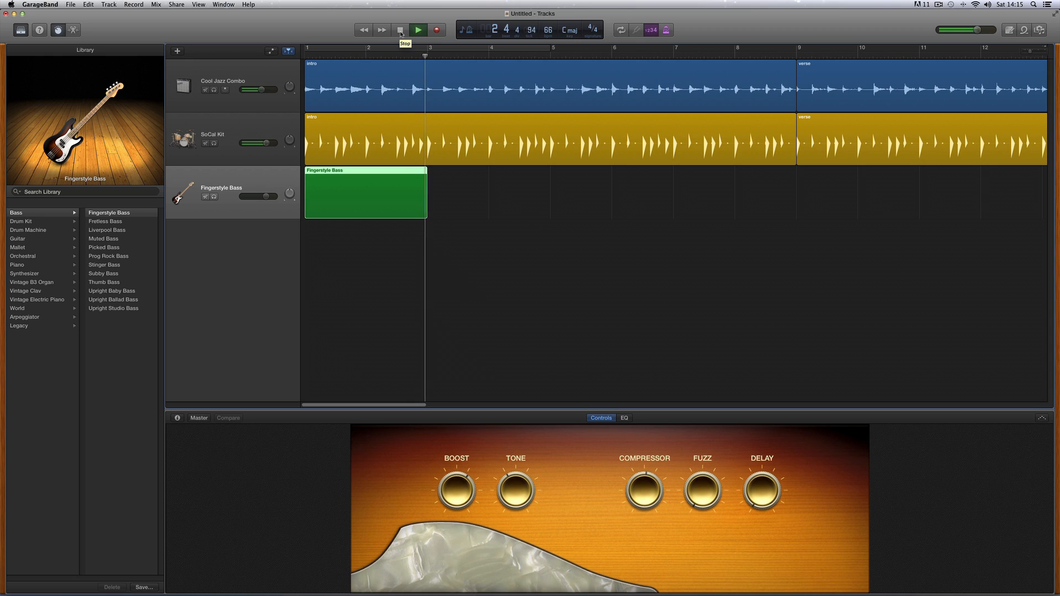
click(401, 31)
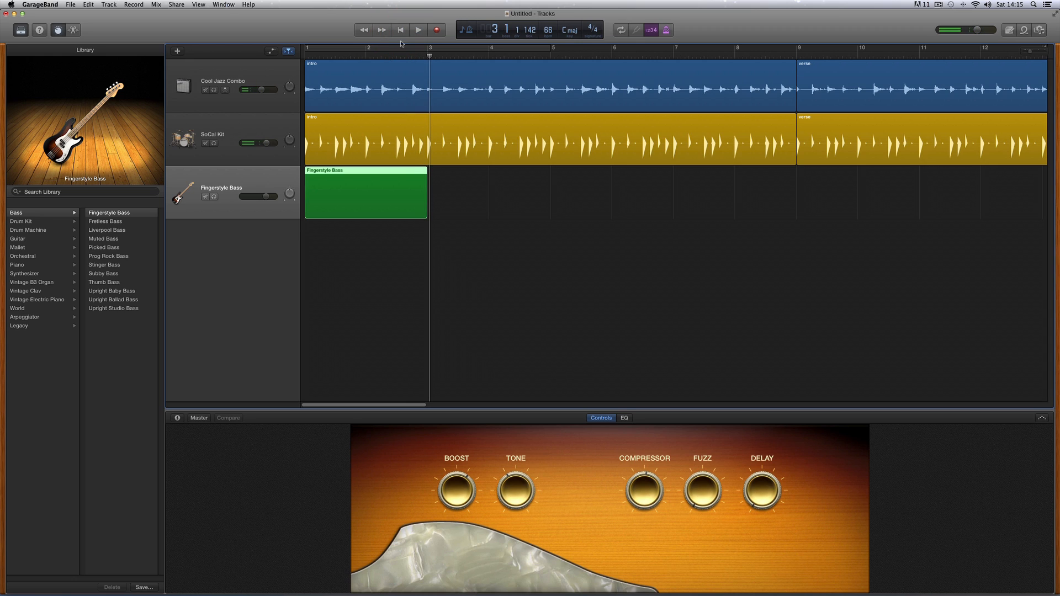
drag(430, 57, 429, 57)
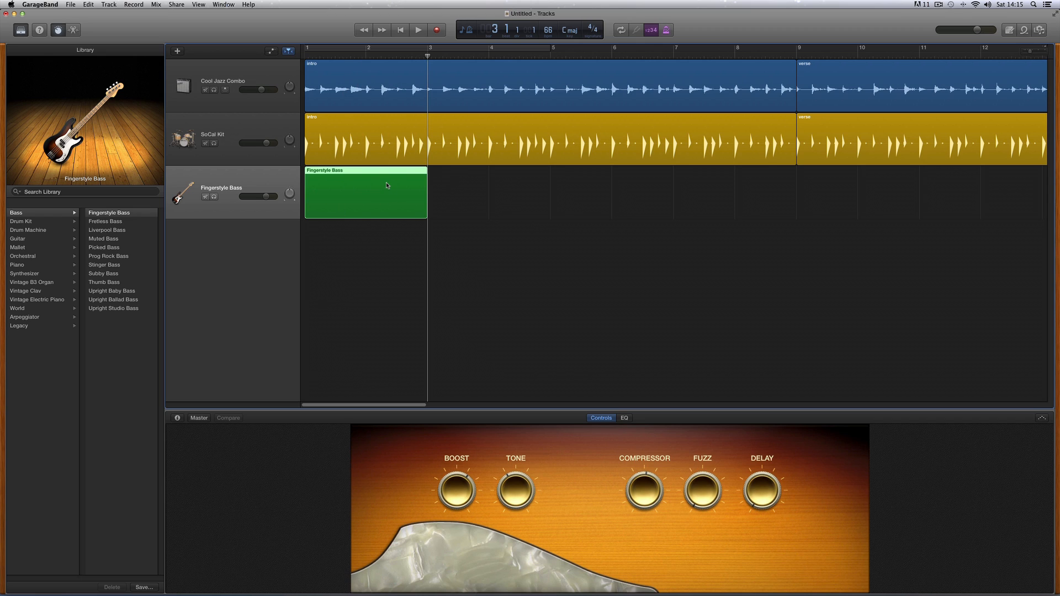
- Show the Fingerstyle Bass region in the Piano Roll editor, enlarged and zoomed to fit both bars
click(363, 181)
click(363, 183)
click(364, 185)
click(364, 186)
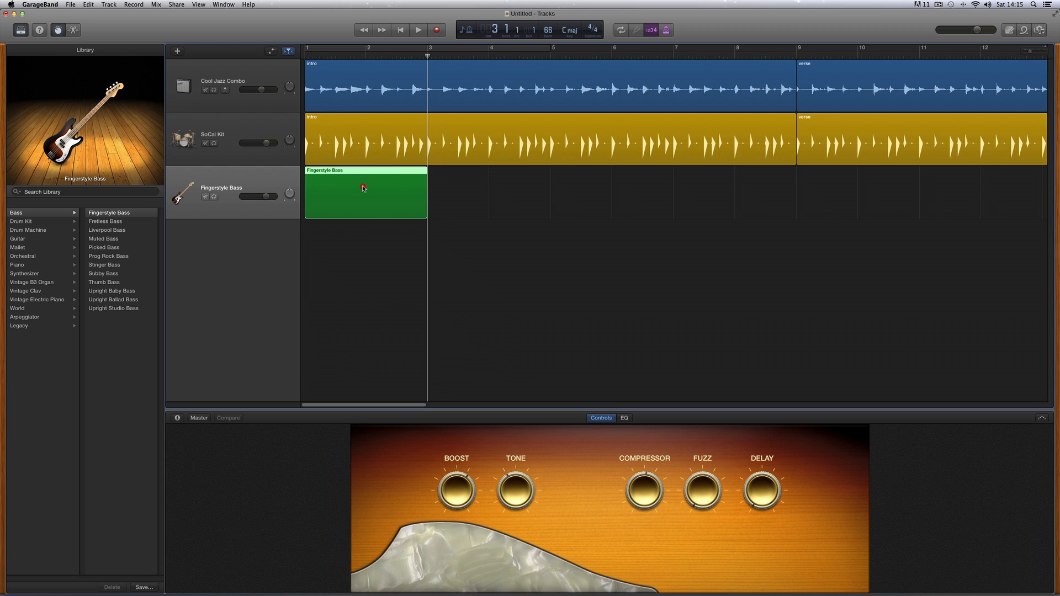
click(269, 175)
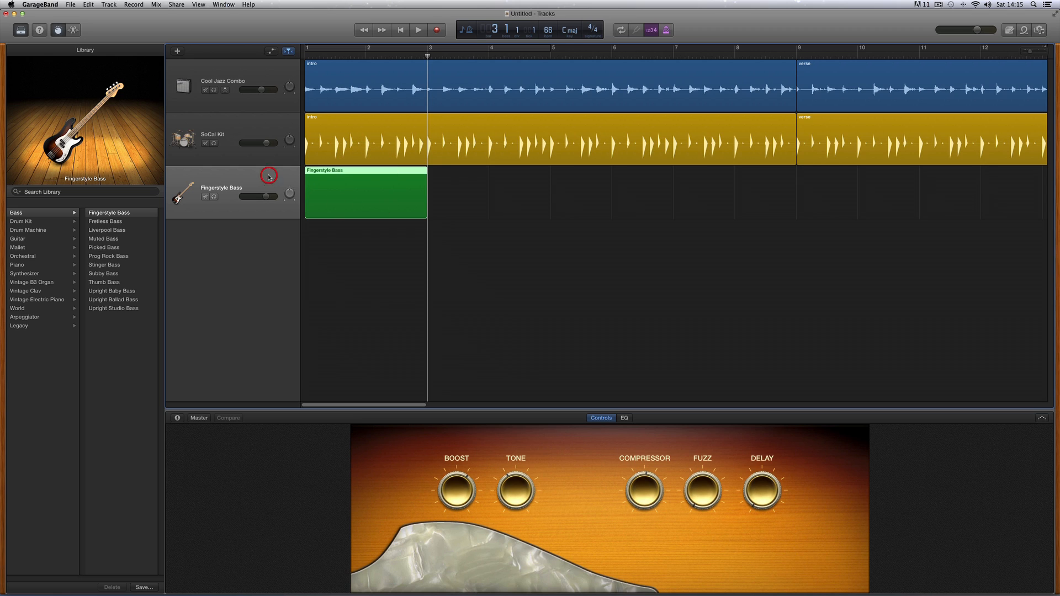
click(74, 31)
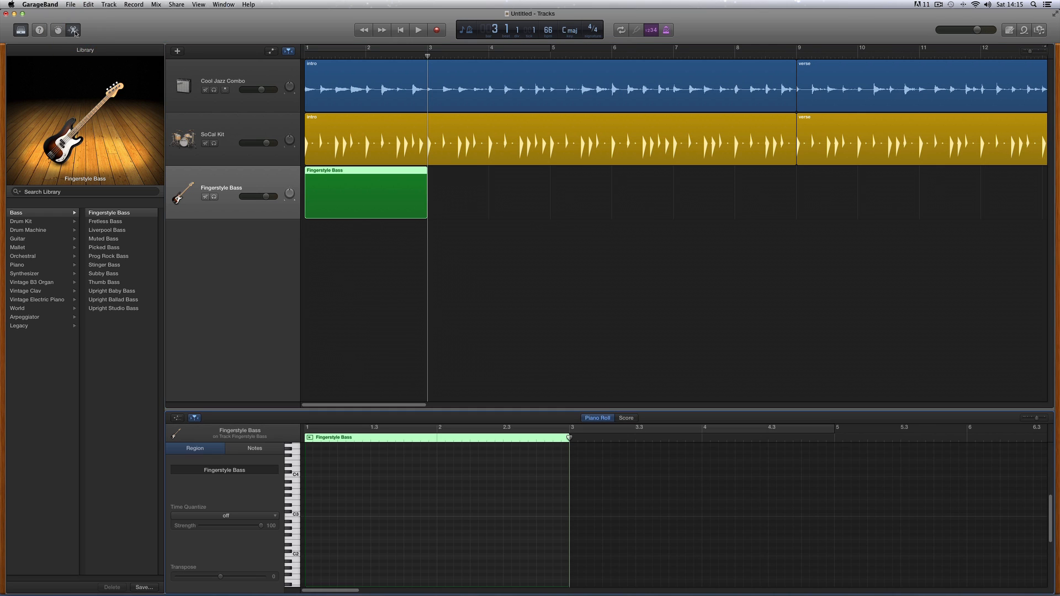
drag(419, 411, 421, 346)
click(1041, 355)
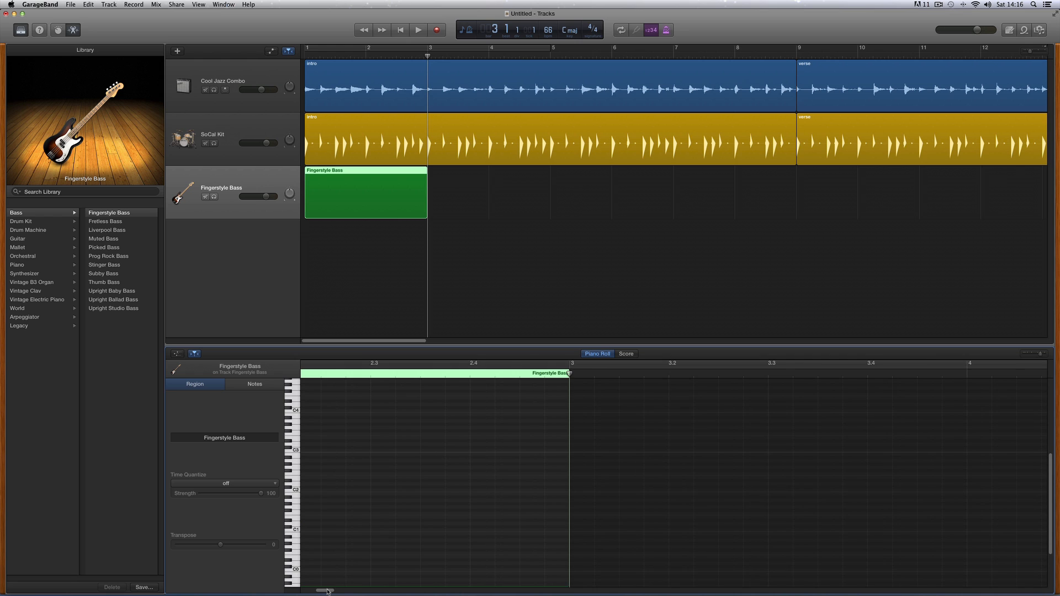
drag(330, 590, 315, 590)
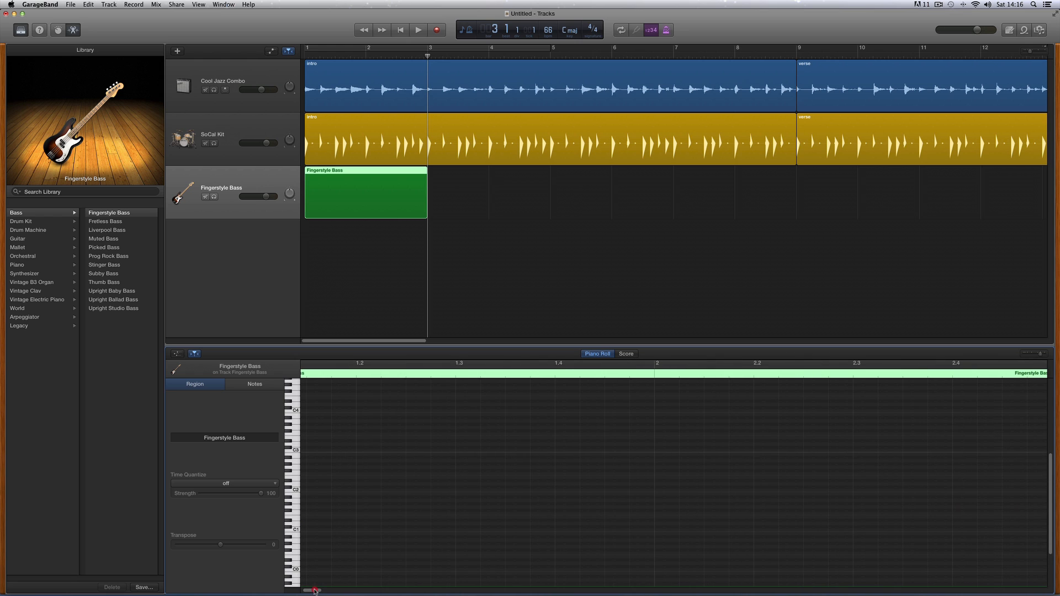
click(1040, 356)
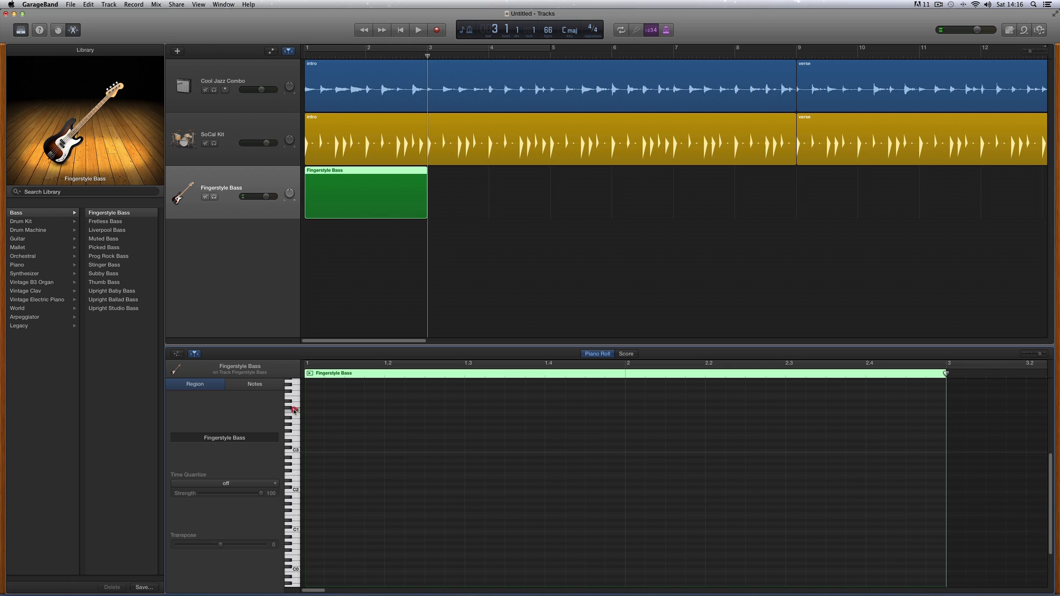
- Audition bass pitches on the Piano Roll keyboard and add a G2 note at the start of bar 1
drag(292, 411, 292, 501)
click(400, 30)
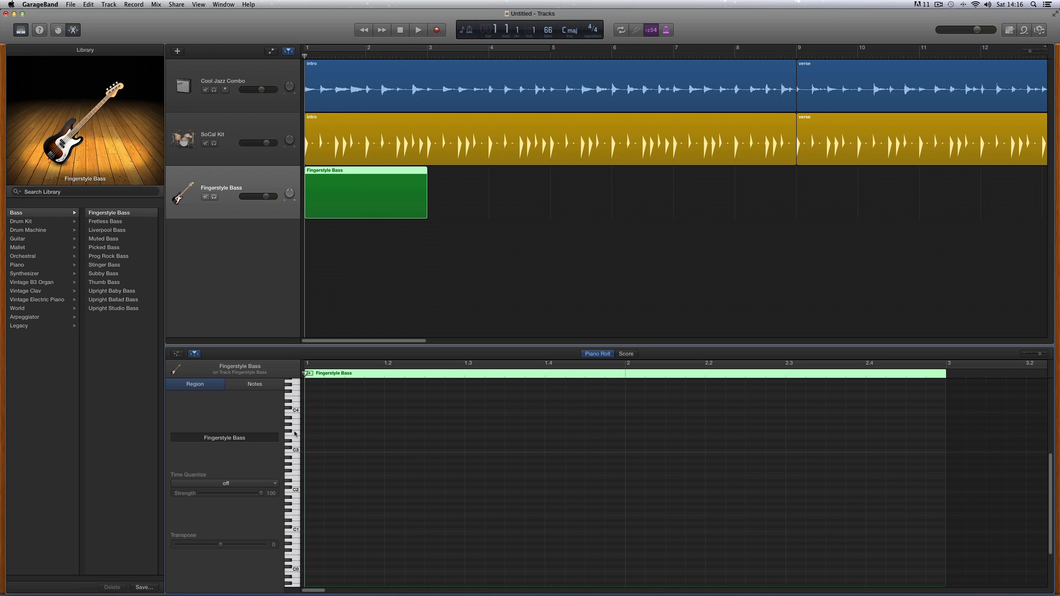
click(297, 470)
click(296, 470)
click(307, 468)
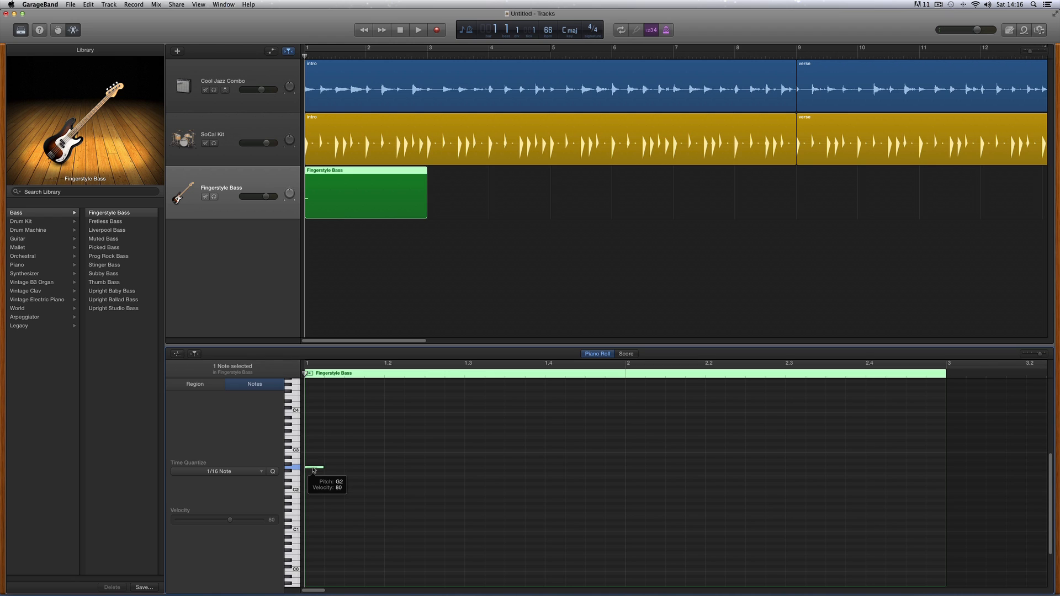
- Move the first note up to B2 and back down to G2 to compare the pitches
click(313, 469)
drag(313, 469, 316, 457)
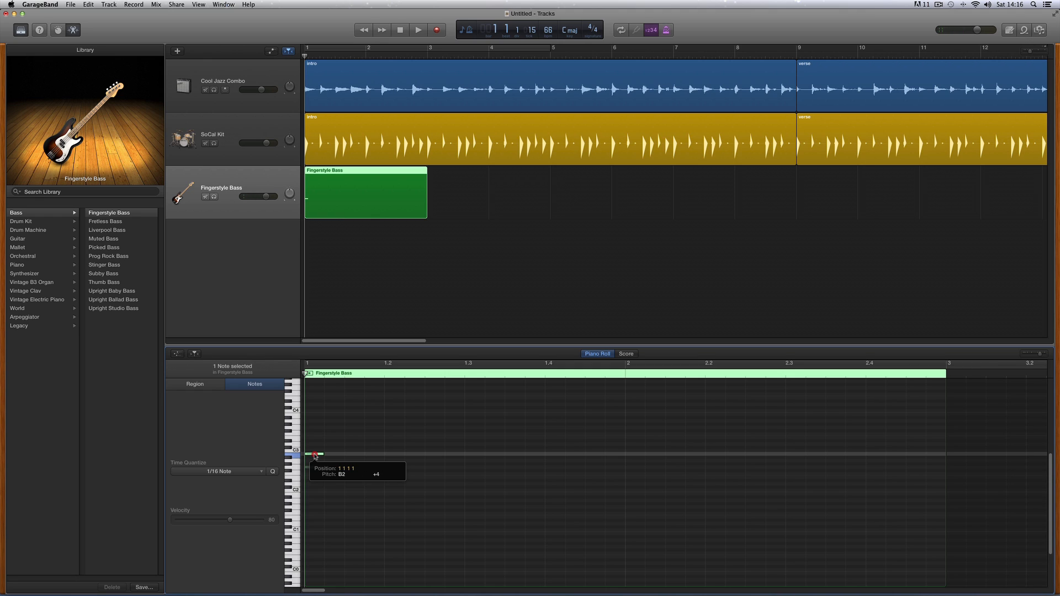
mouse_move(316, 456)
mouse_down()
mouse_move(315, 481)
mouse_move(316, 471)
mouse_move(332, 470)
mouse_move(315, 469)
mouse_up()
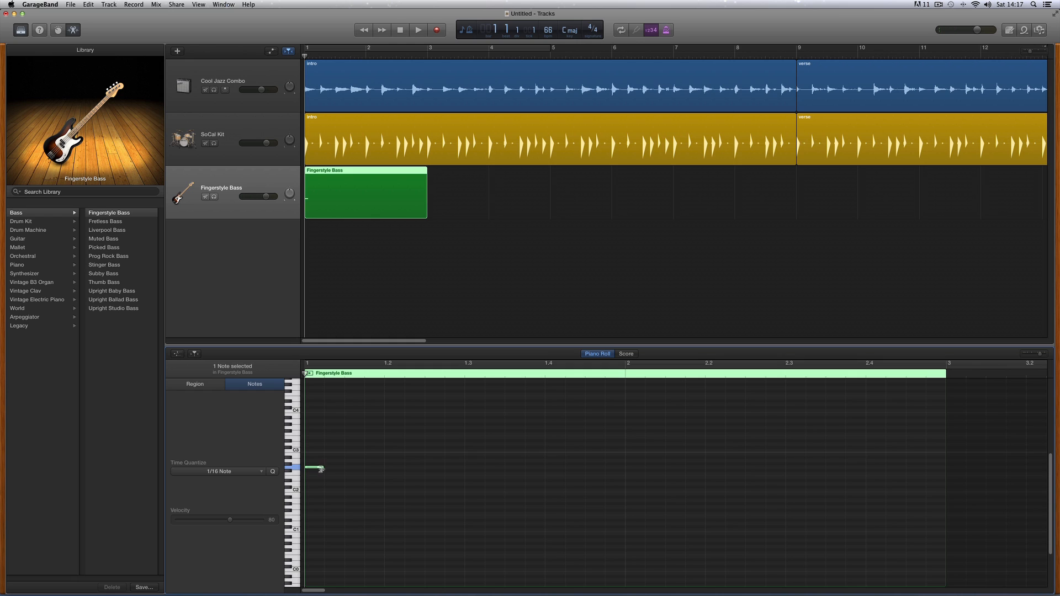
- Lengthen the G2 note to half a bar so it ends at position 1.3
drag(323, 469, 328, 470)
click(323, 469)
drag(323, 469, 463, 477)
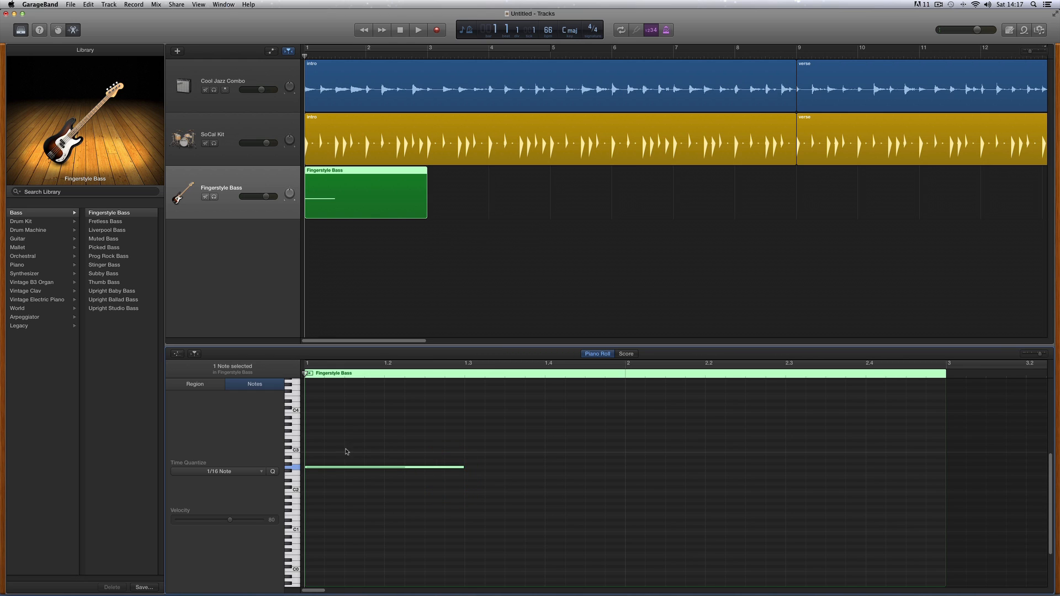
- Play the first half of bar 1 repeatedly to check where the G2 note ends against the guitar
key(space)
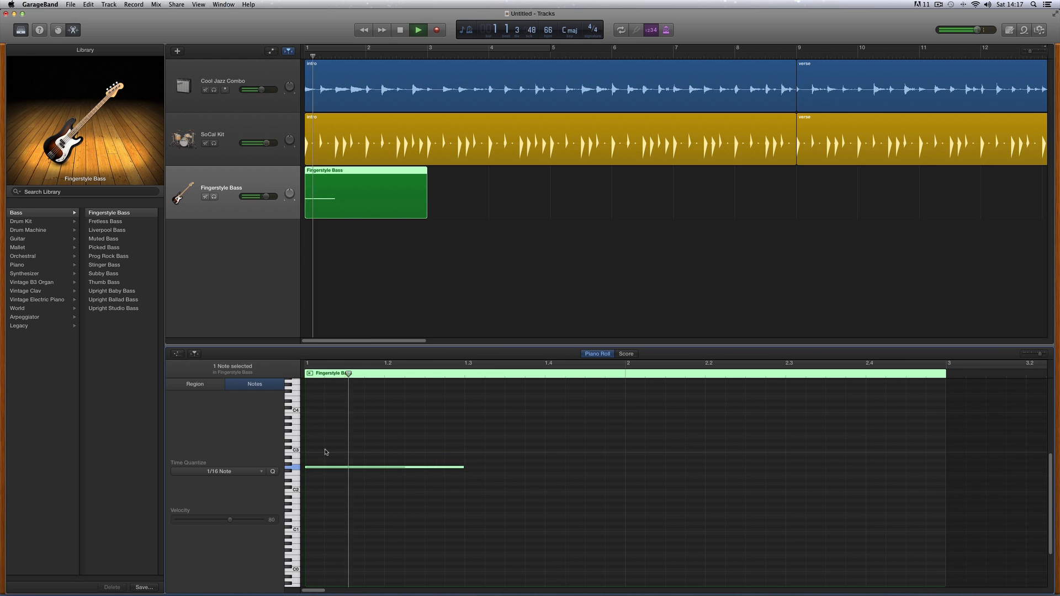
key(space)
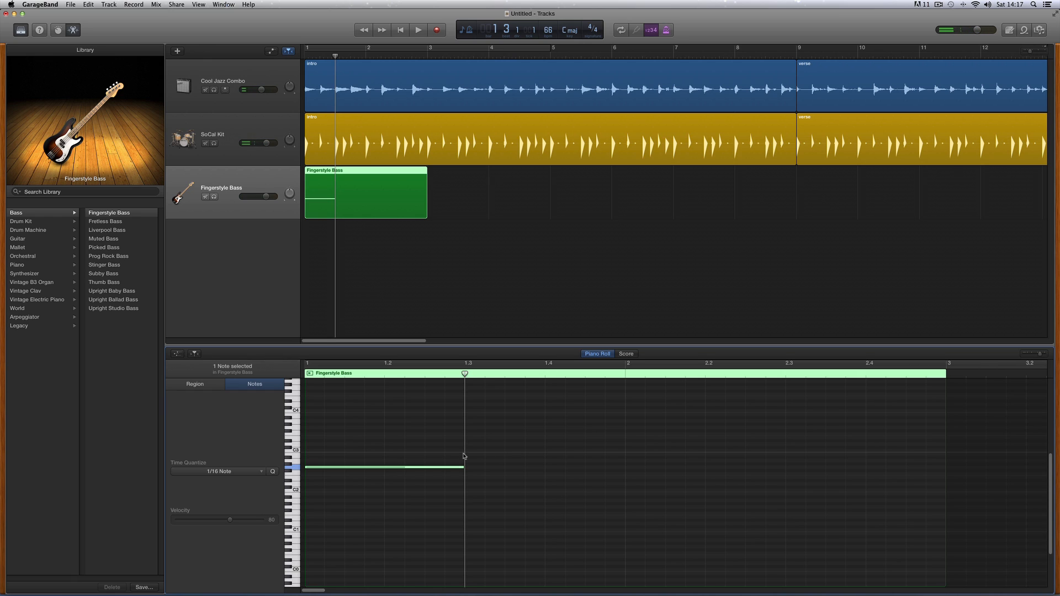
click(465, 372)
drag(465, 377, 465, 375)
key(space)
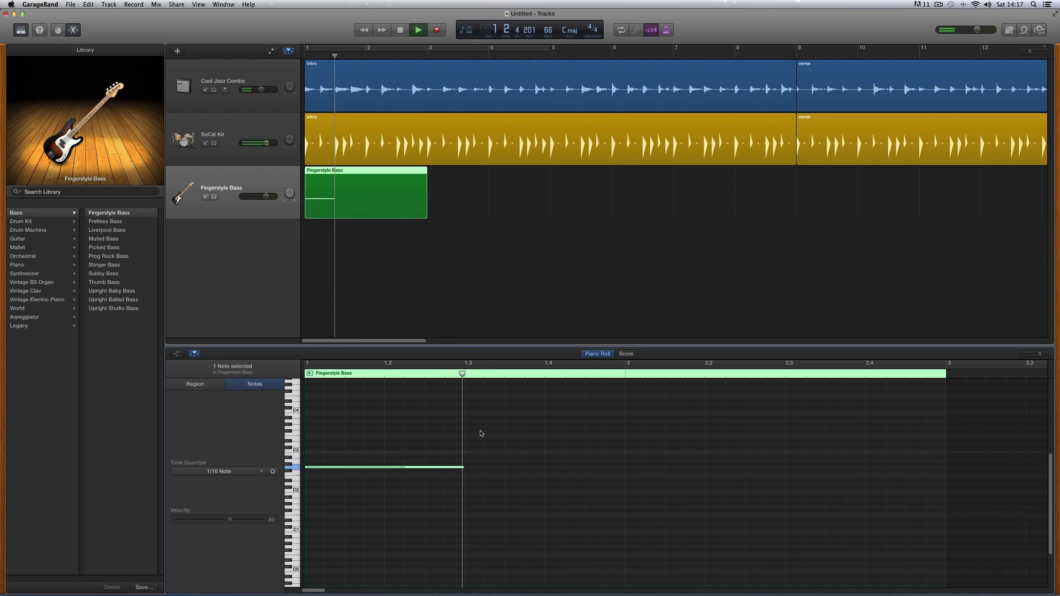
key(space)
drag(529, 375, 304, 374)
key(space)
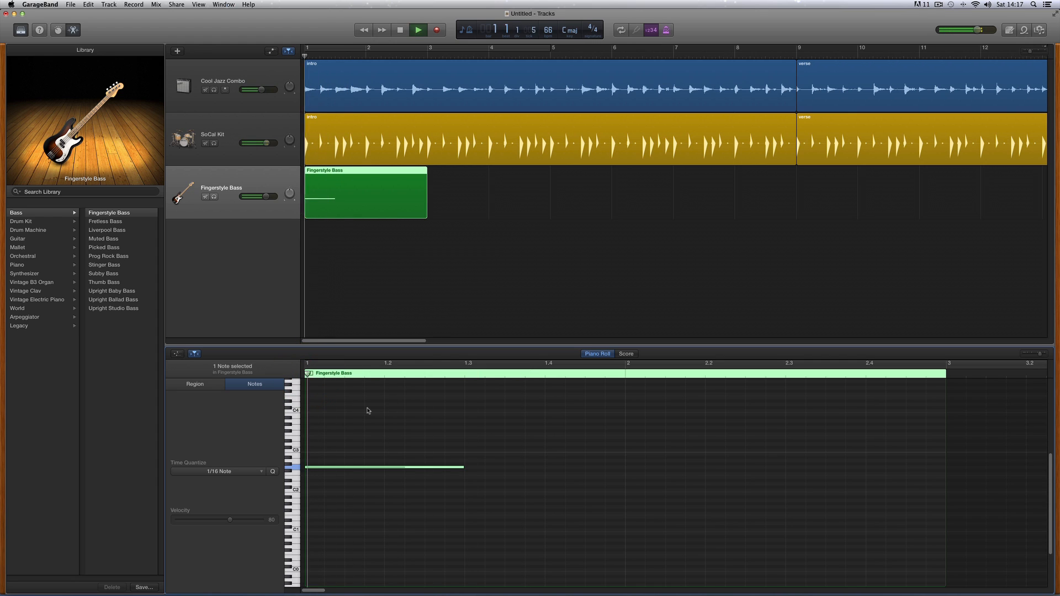
key(space)
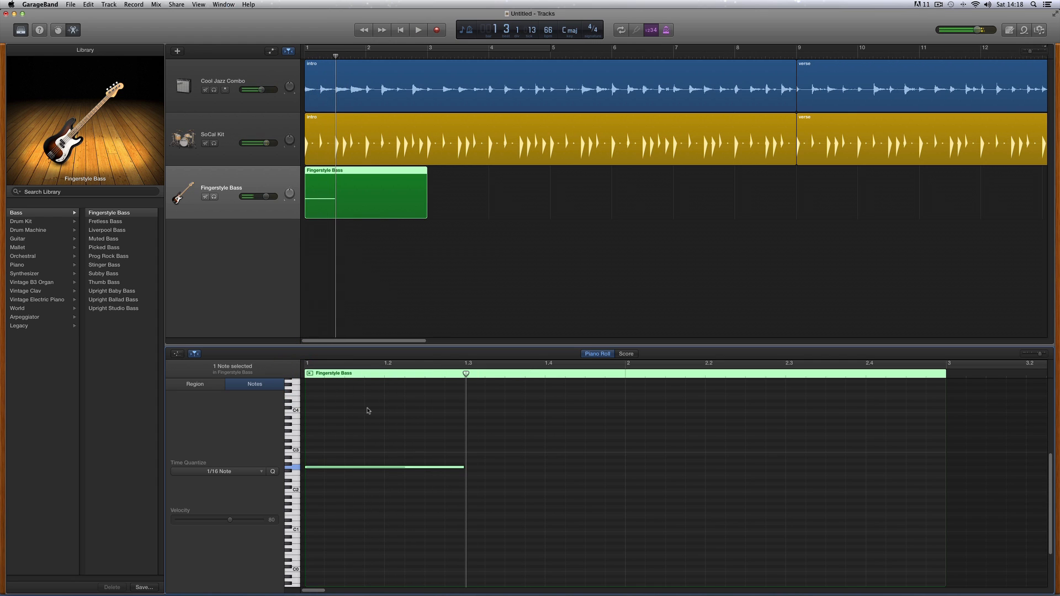
- Add a half-bar D3 note at position 1.3, directly after the G2 note
drag(466, 374, 445, 373)
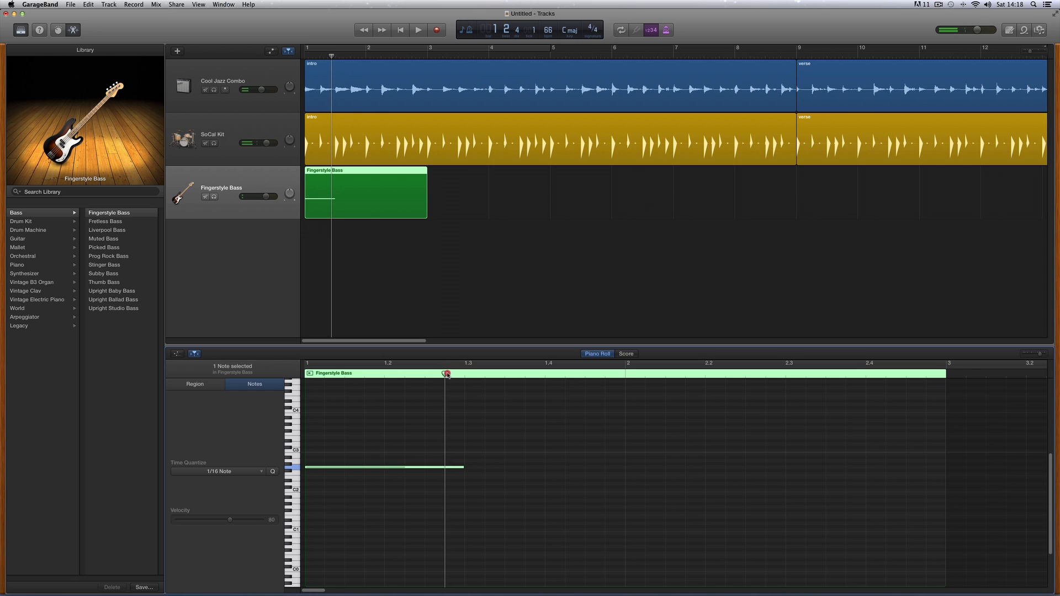
super+click(467, 444)
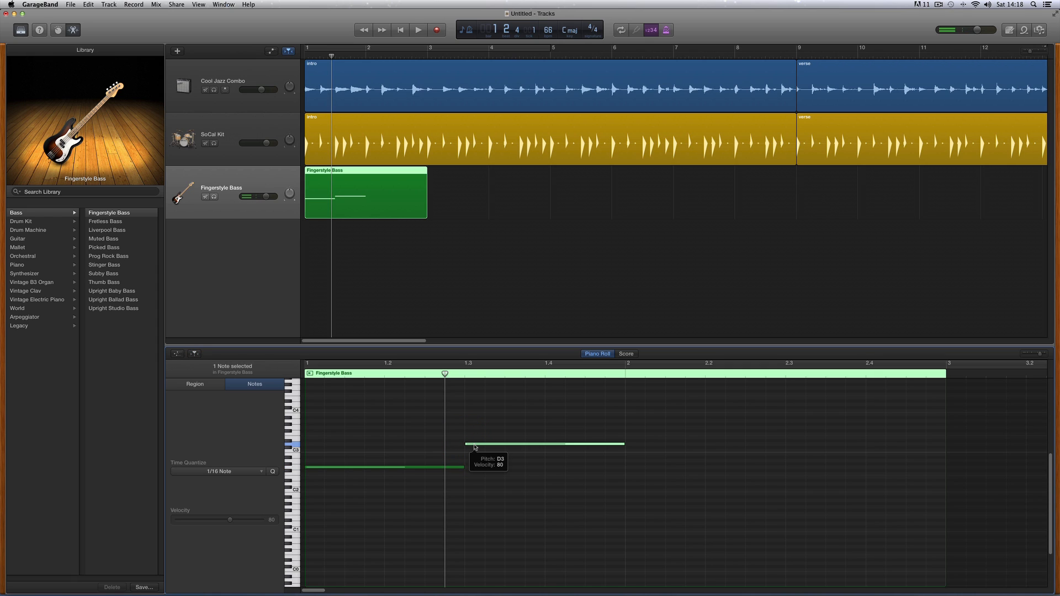
click(475, 446)
- Play bar 1 from the start to hear the two bass notes, stopping at bar 2
key(space)
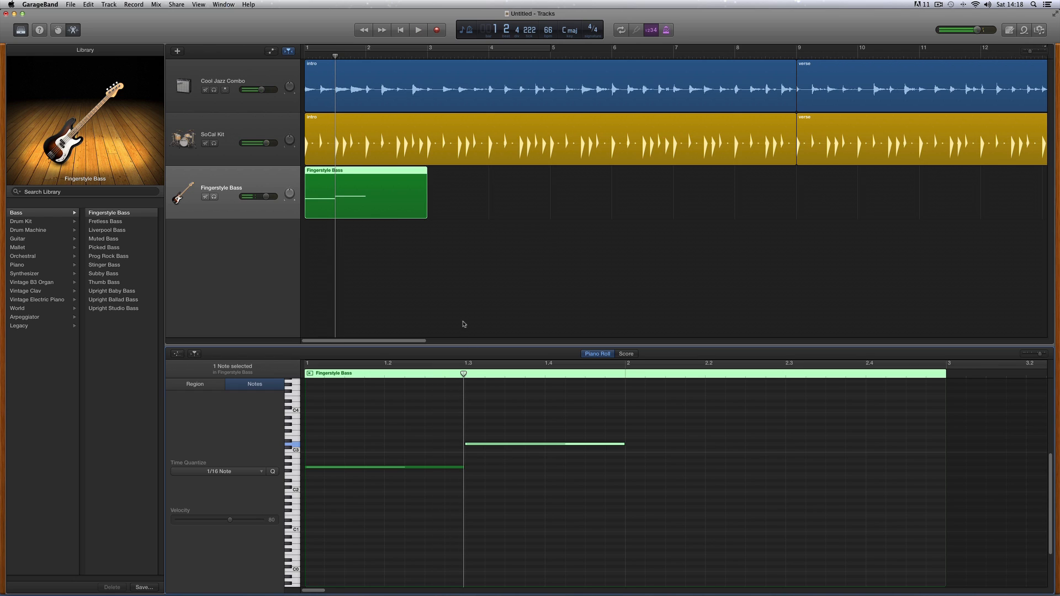
click(402, 31)
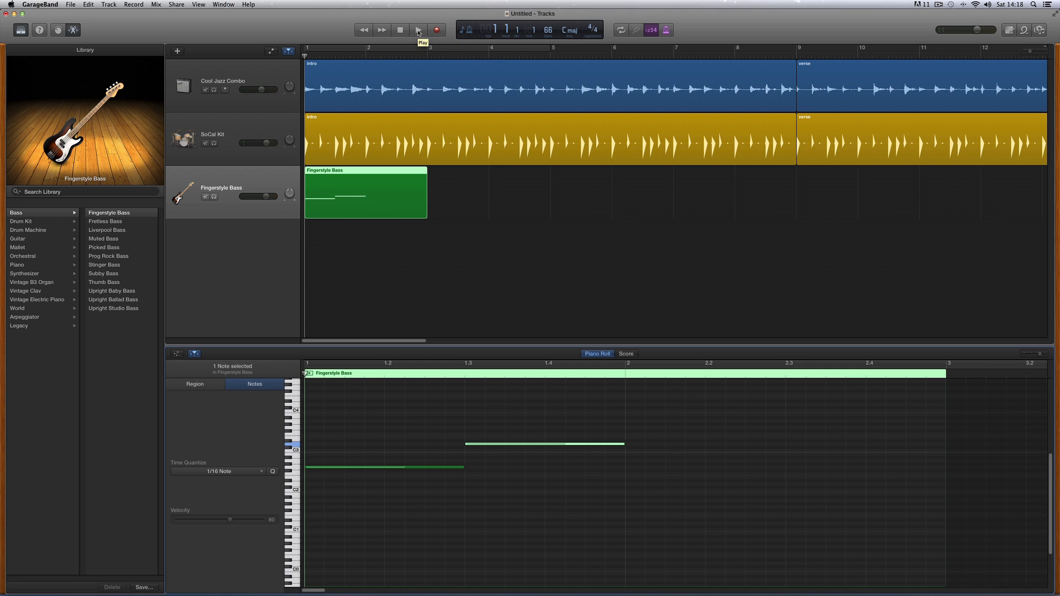
click(419, 31)
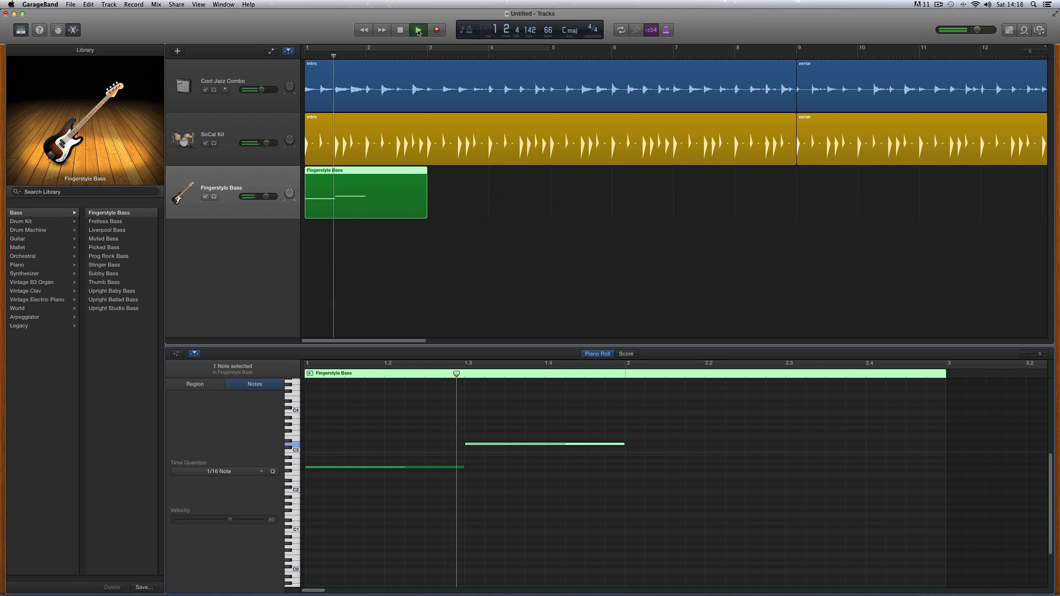
click(418, 31)
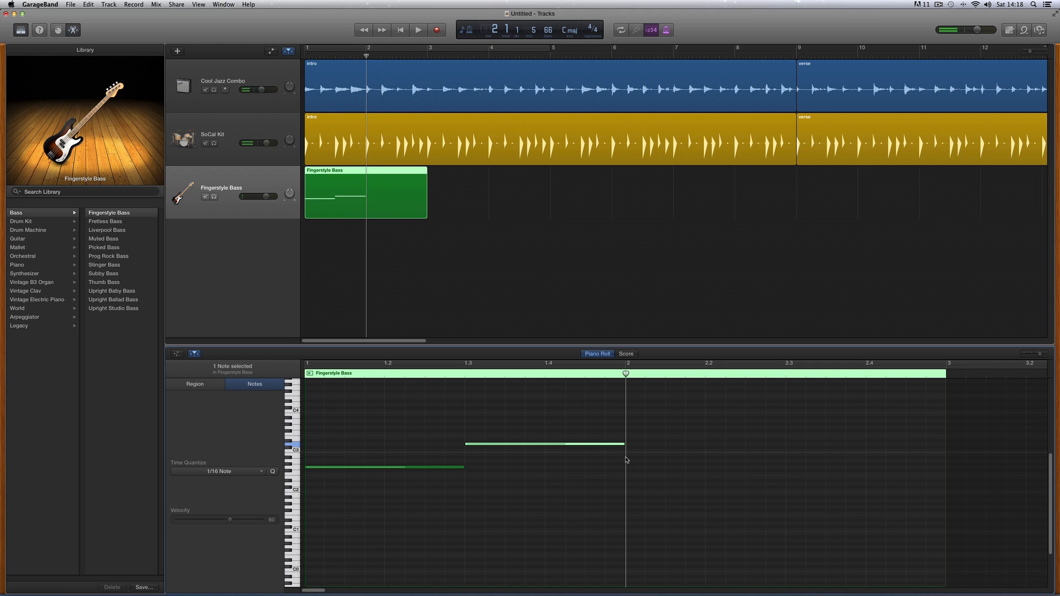
- Add a half-bar note at the start of bar 2 and set its pitch to A2
drag(625, 374, 596, 375)
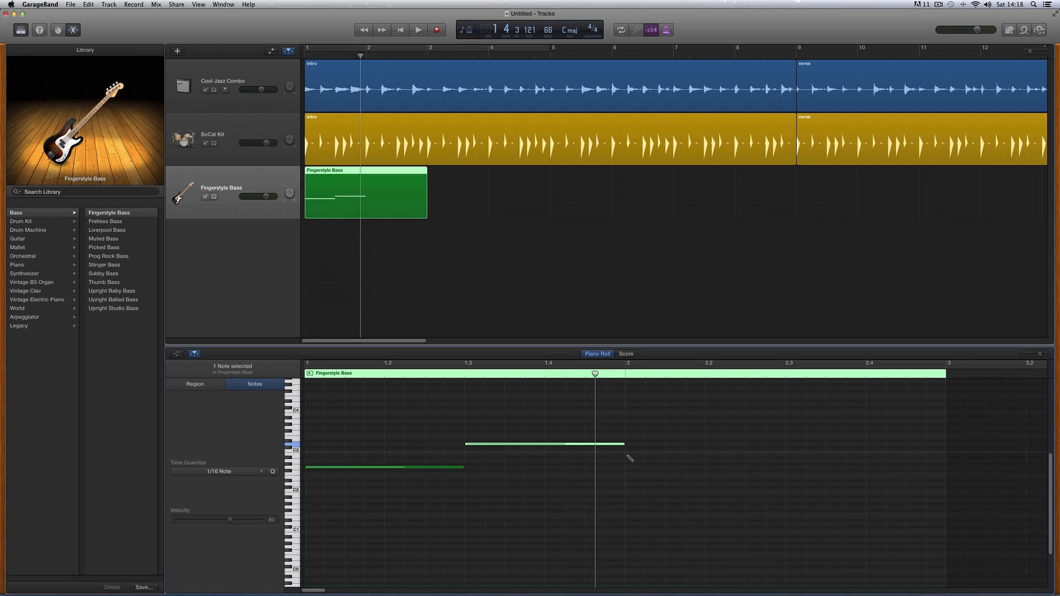
super+click(627, 455)
drag(632, 458, 632, 462)
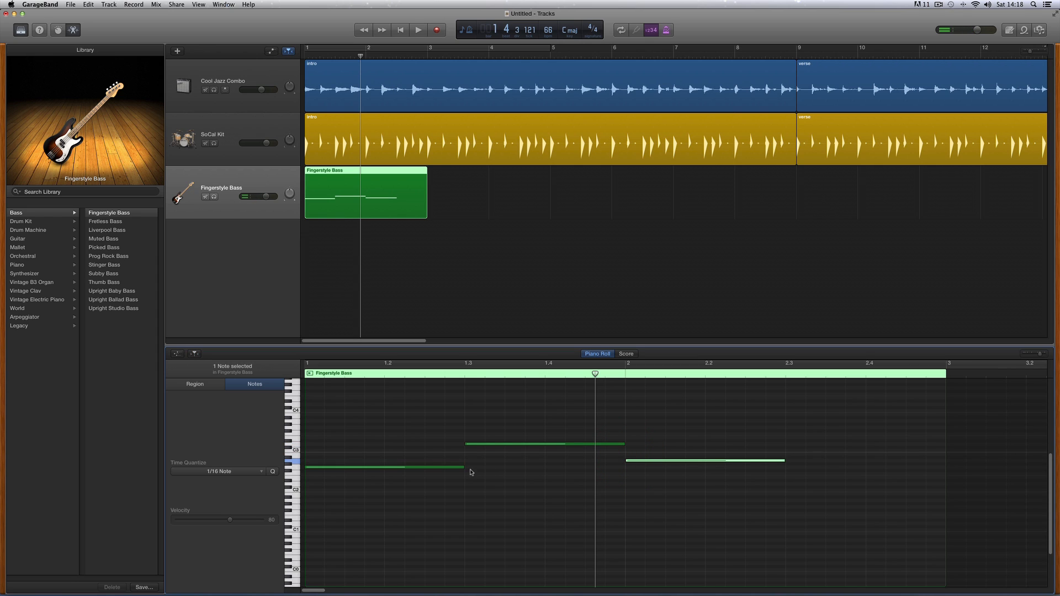
- Shorten the ends of all three bass notes slightly to leave small gaps after them
drag(464, 468, 459, 468)
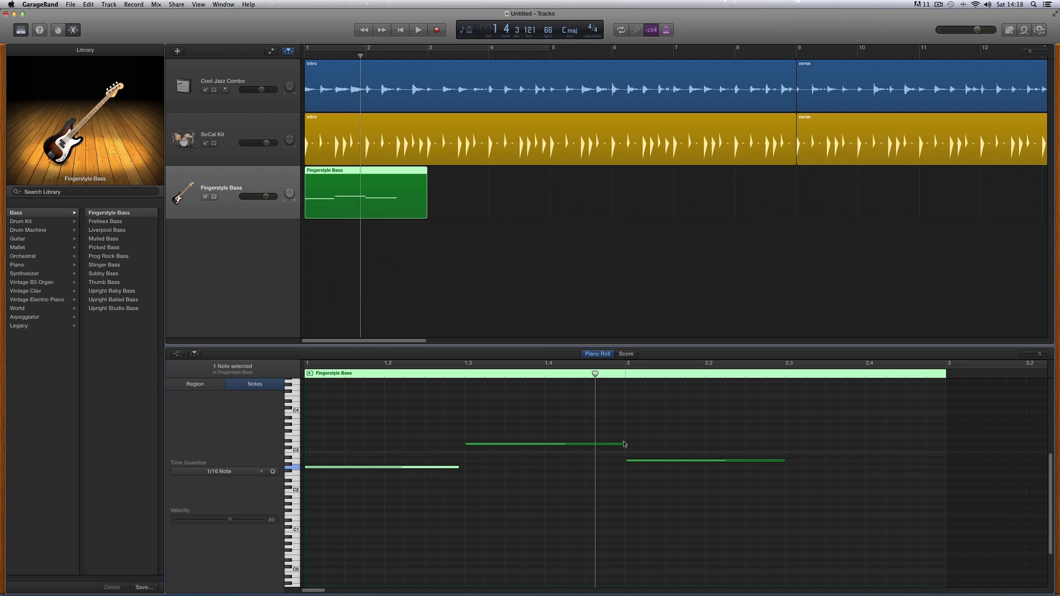
drag(623, 443, 615, 443)
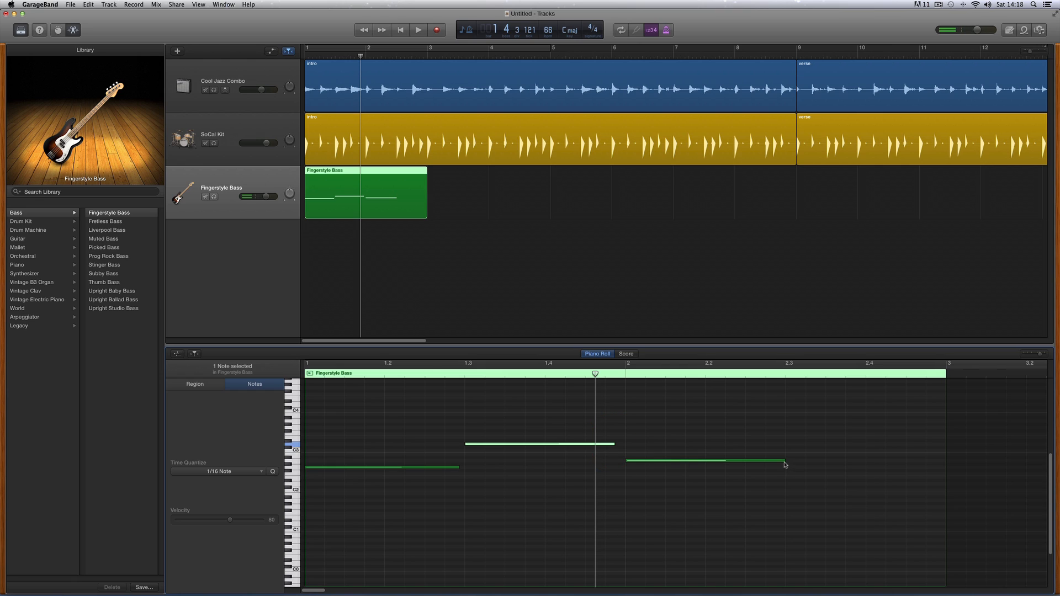
drag(784, 461, 777, 462)
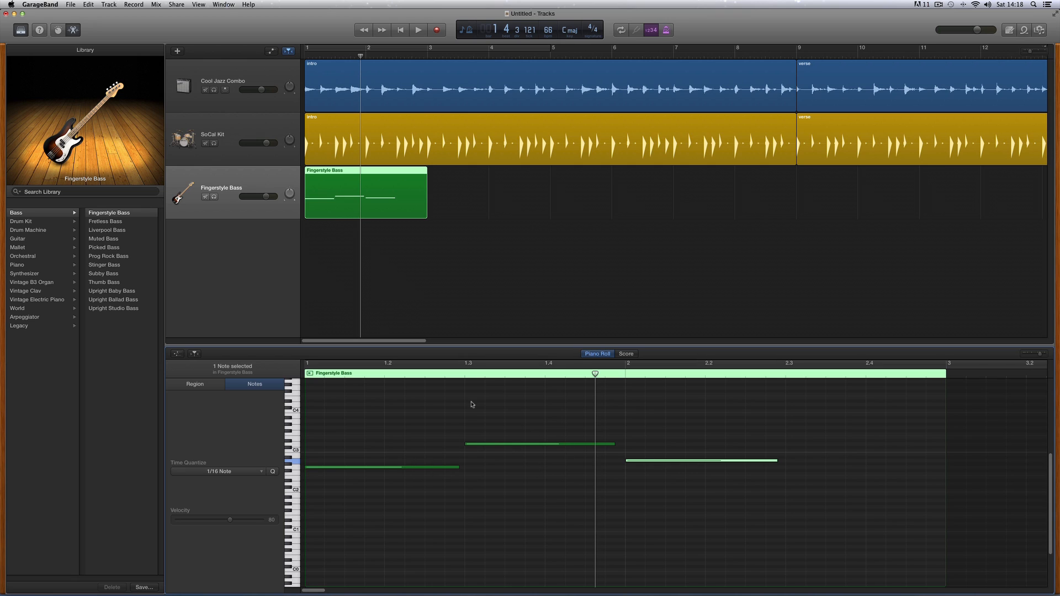
- Play the bass line from the start and raise the Fingerstyle Bass track's volume slightly
click(401, 30)
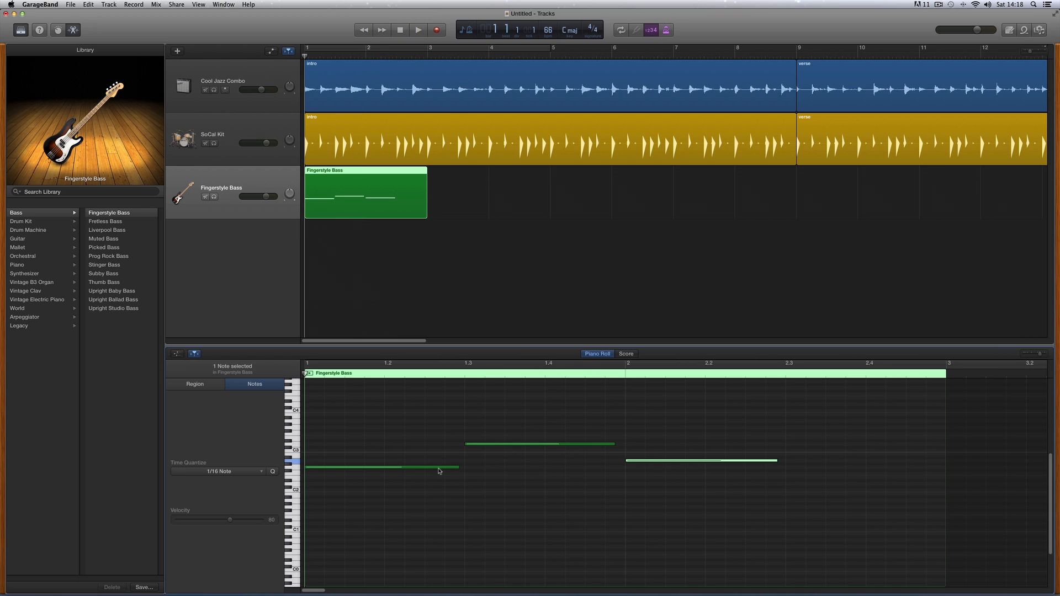
click(415, 32)
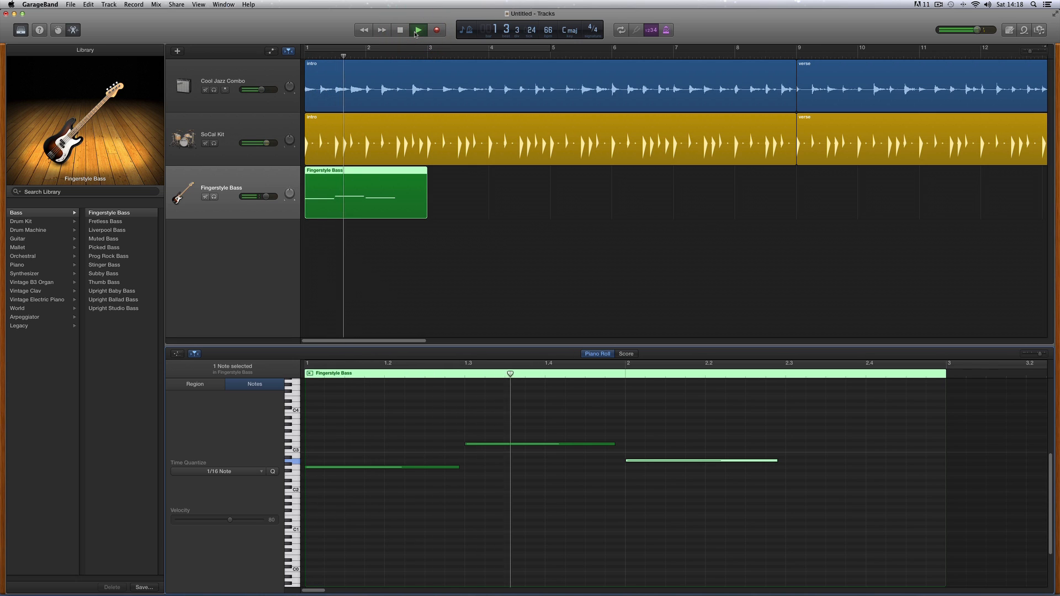
click(400, 29)
drag(264, 198, 269, 197)
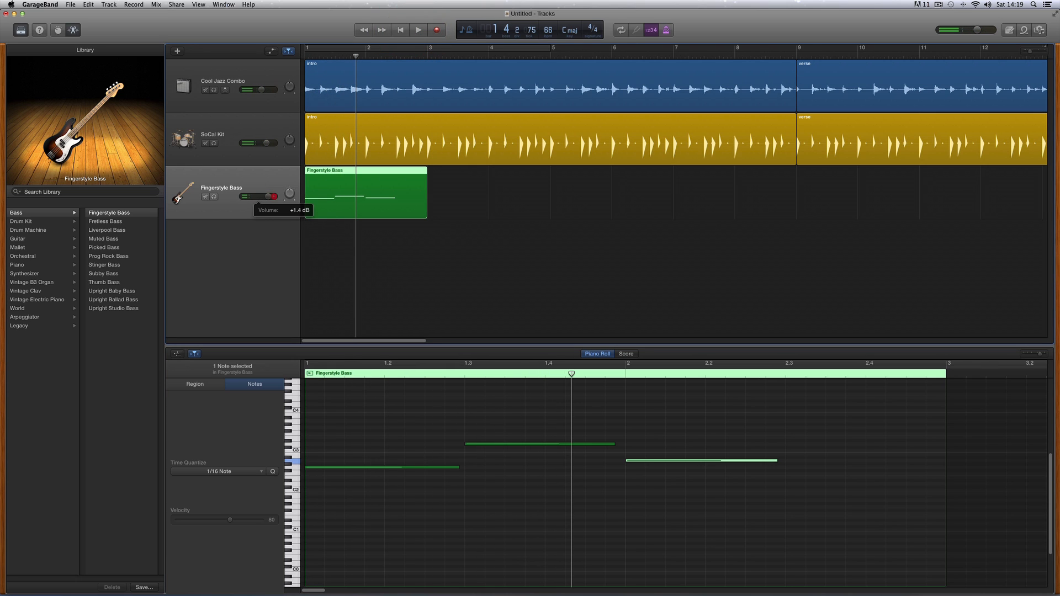
- Play the arrangement from bar 1 to hear the three bass notes, stopping at position 2.3
click(400, 30)
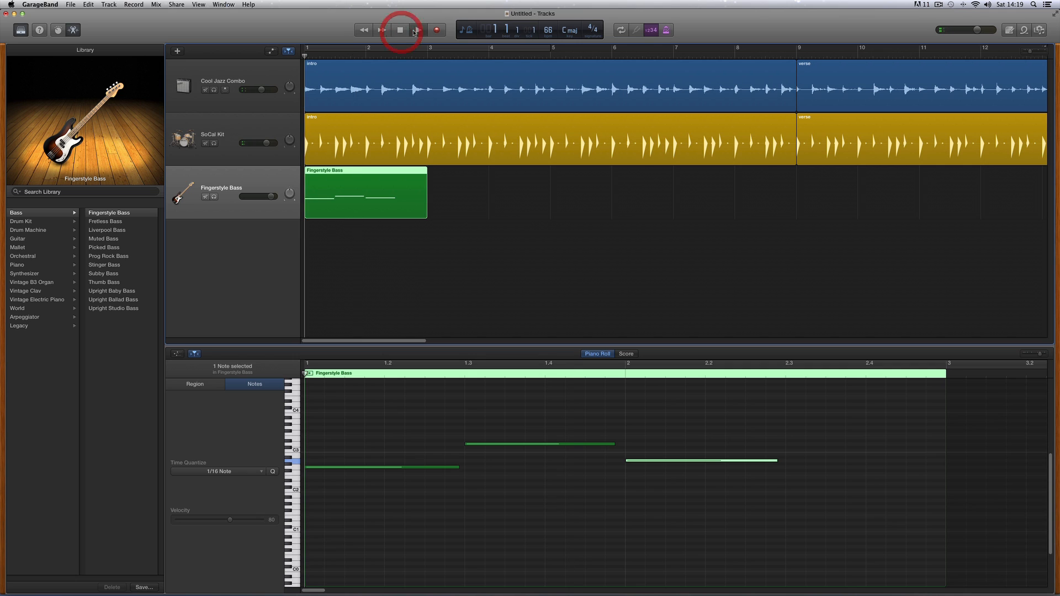
click(417, 29)
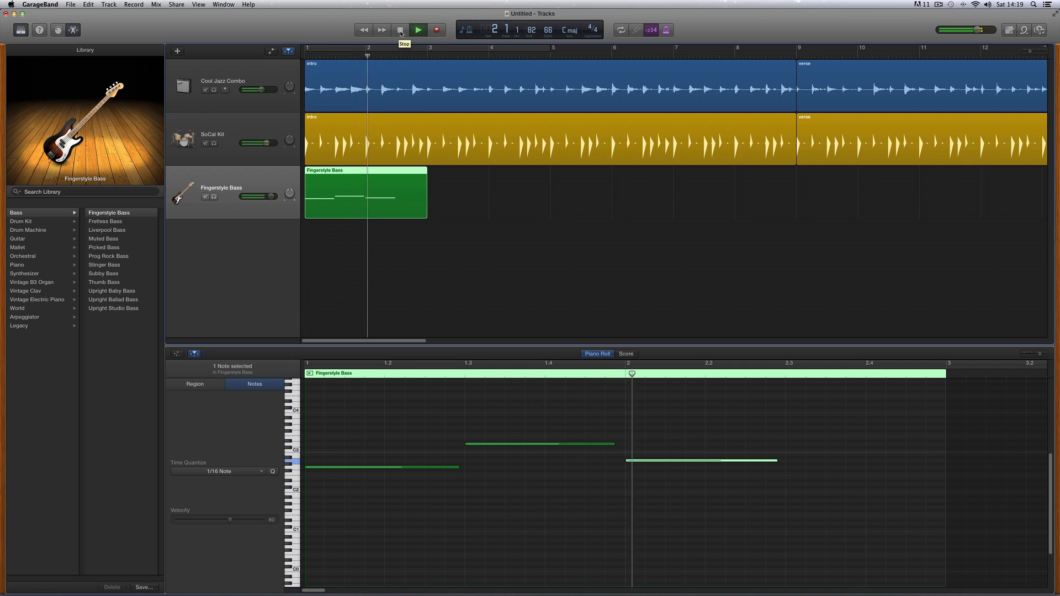
click(400, 30)
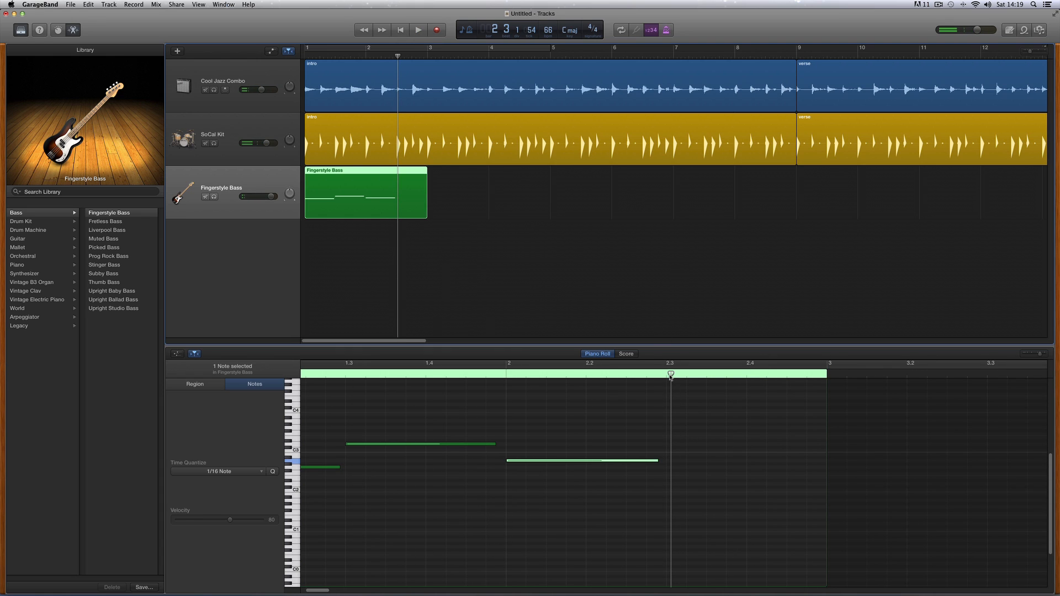
- Move the playhead back to the end of the third bass note and add a matching A2 note at position 2.3
drag(671, 375, 667, 374)
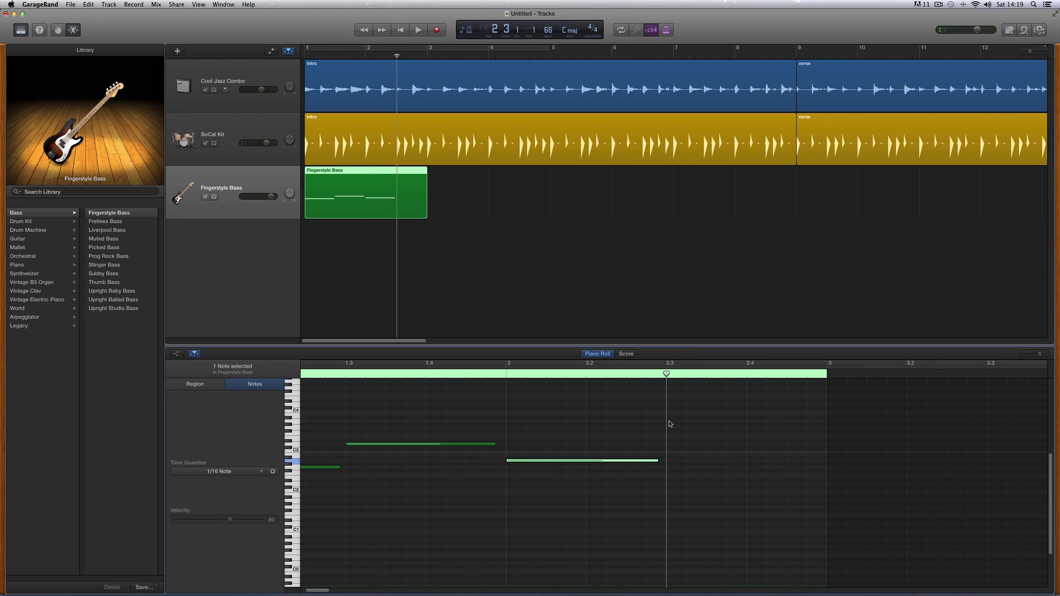
drag(665, 376, 656, 374)
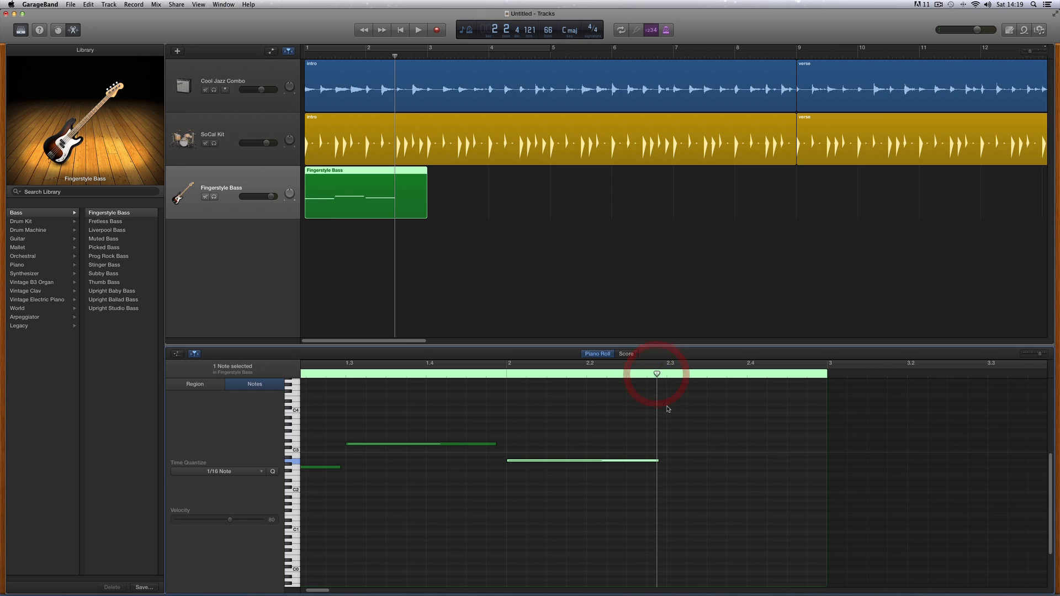
super+click(671, 461)
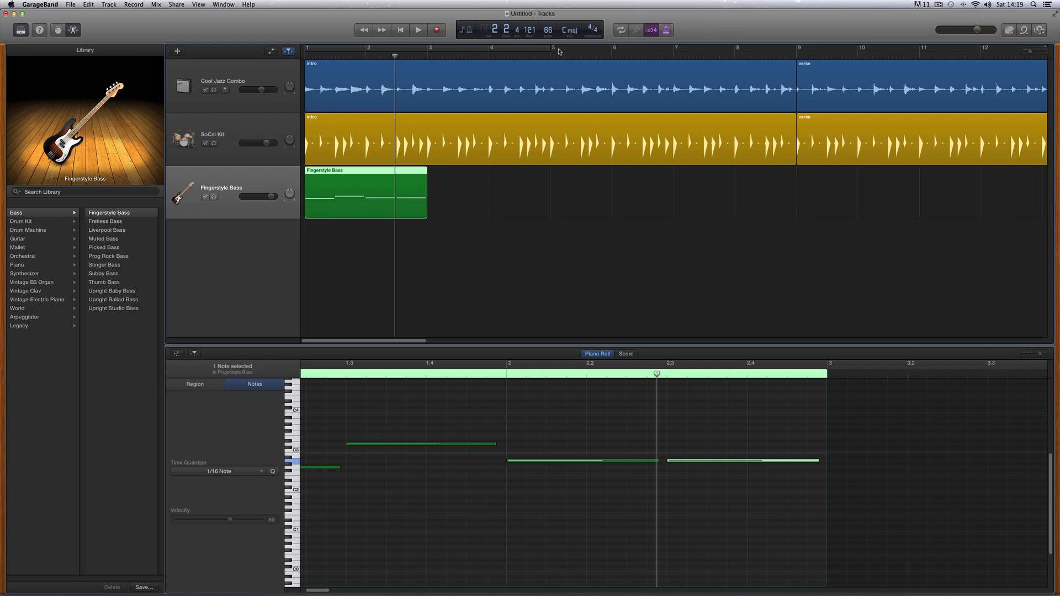
drag(553, 50, 737, 56)
mouse_move(552, 49)
mouse_down()
mouse_move(492, 53)
mouse_move(551, 52)
mouse_up()
mouse_move(731, 49)
mouse_down()
mouse_move(674, 53)
mouse_move(730, 52)
mouse_up()
drag(652, 48, 592, 48)
key(c)
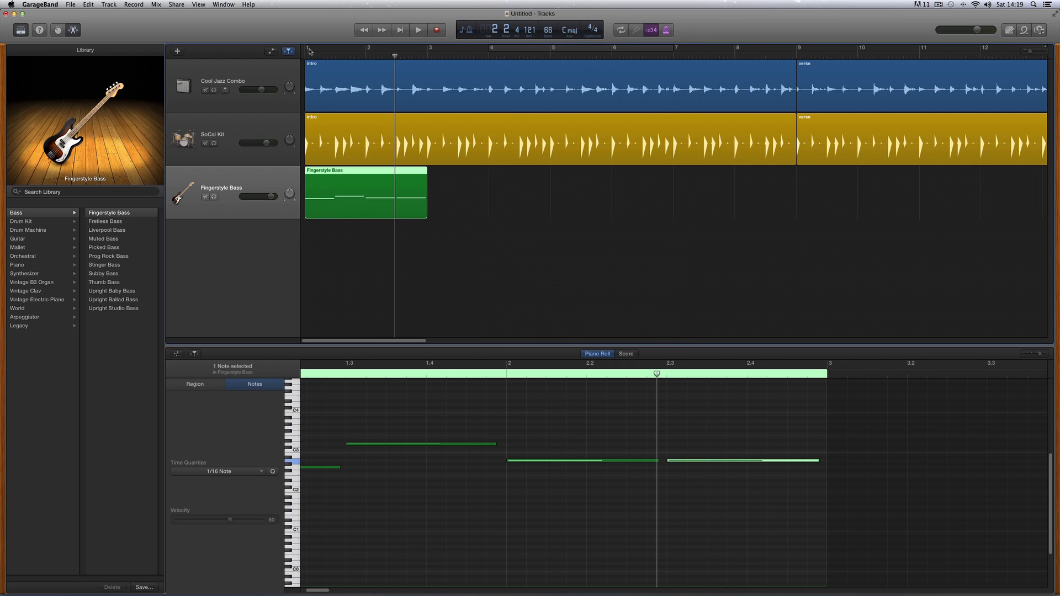
- Set the cycle range from bar 1 to bar 3 and play the looped section with the four bass notes
drag(308, 51, 427, 55)
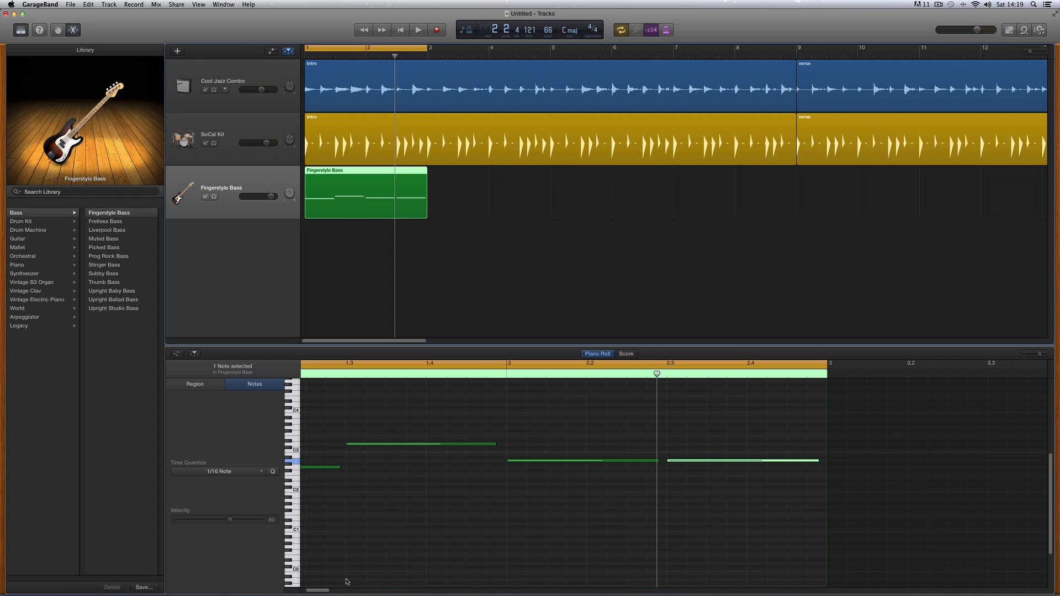
drag(321, 590, 316, 591)
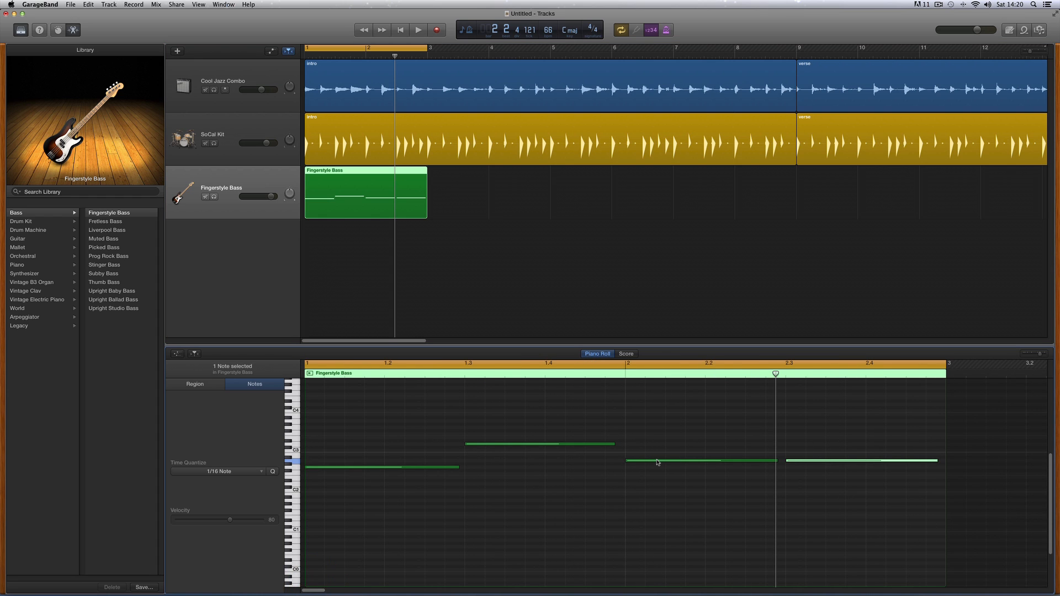
key(space)
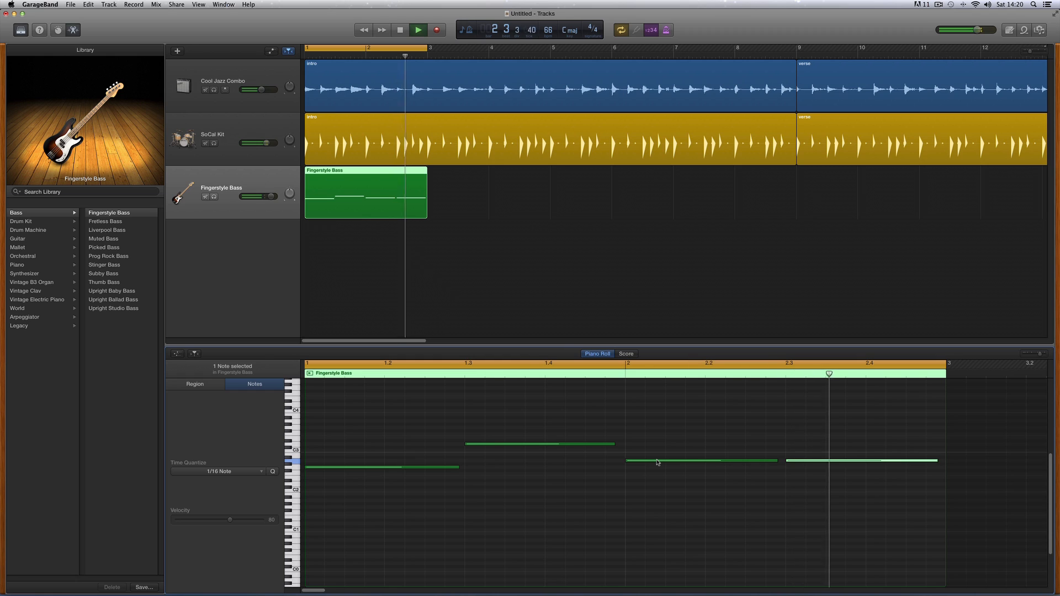
key(space)
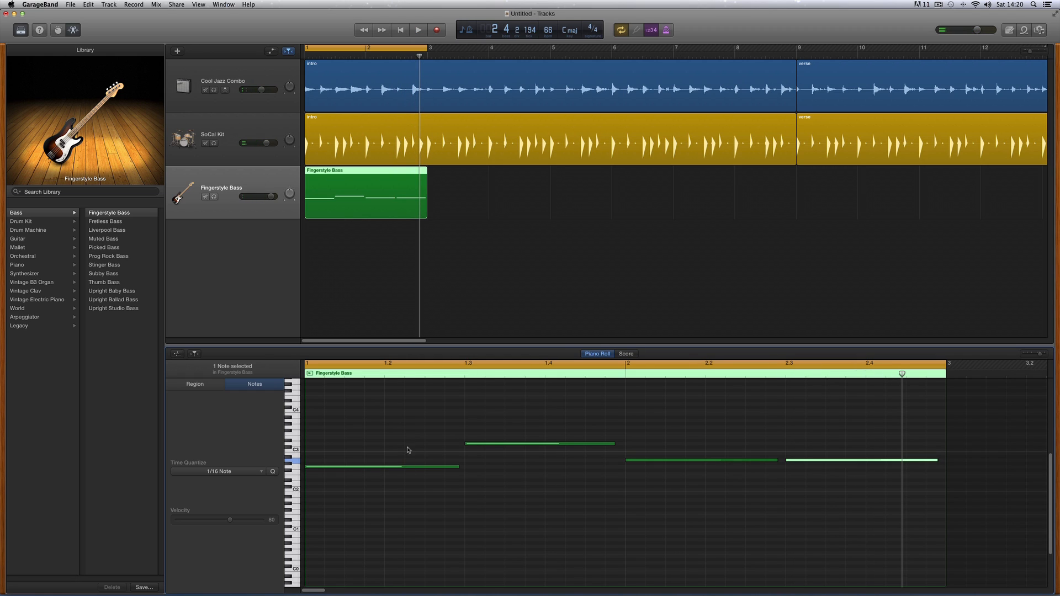
- Try all four bass notes one octave lower, play them briefly from the start, and raise them back an octave
click(347, 432)
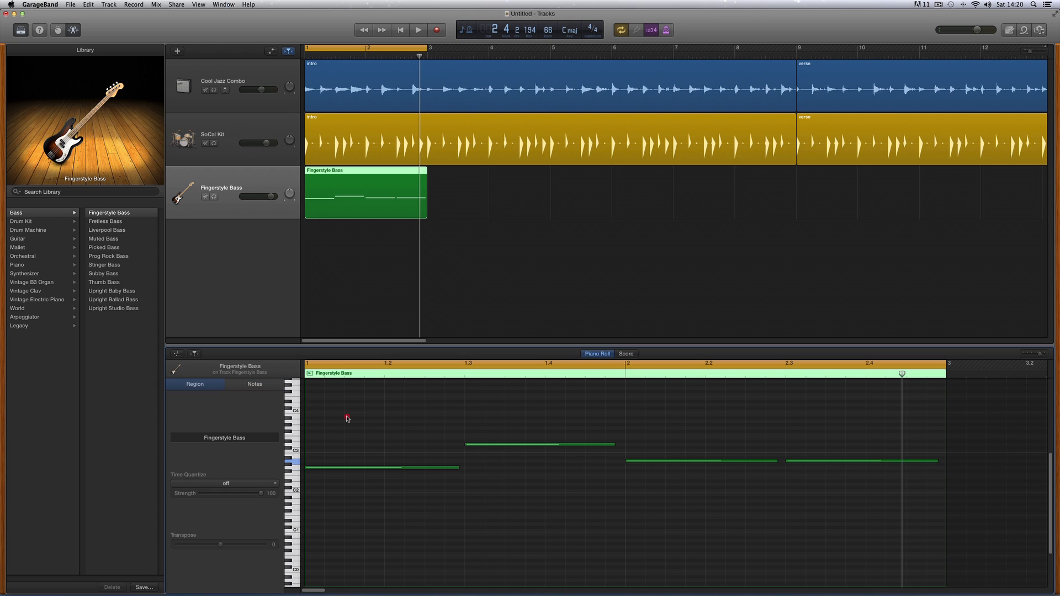
drag(346, 418, 899, 549)
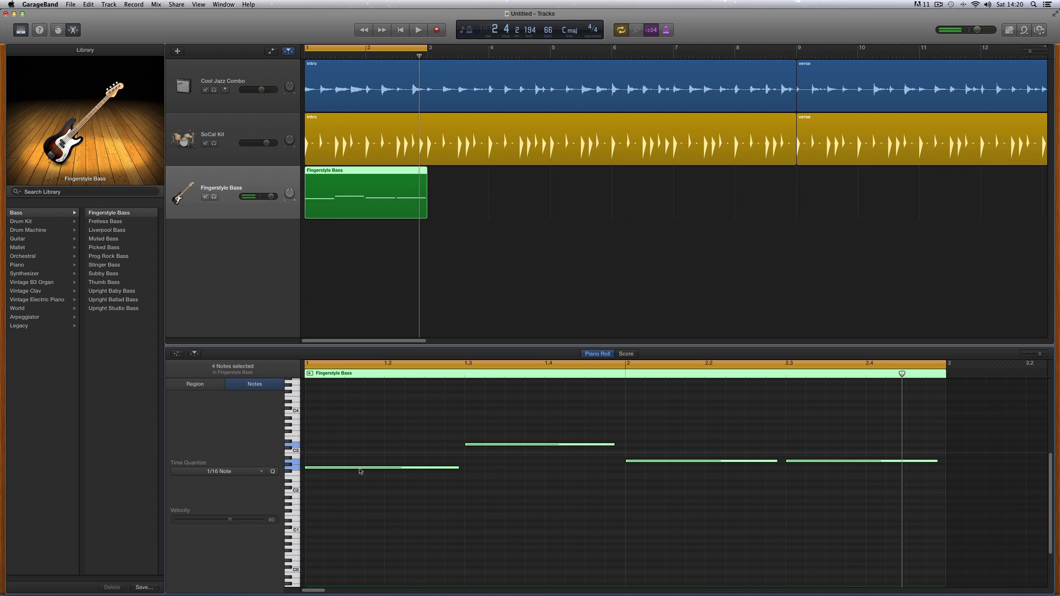
drag(360, 470, 359, 511)
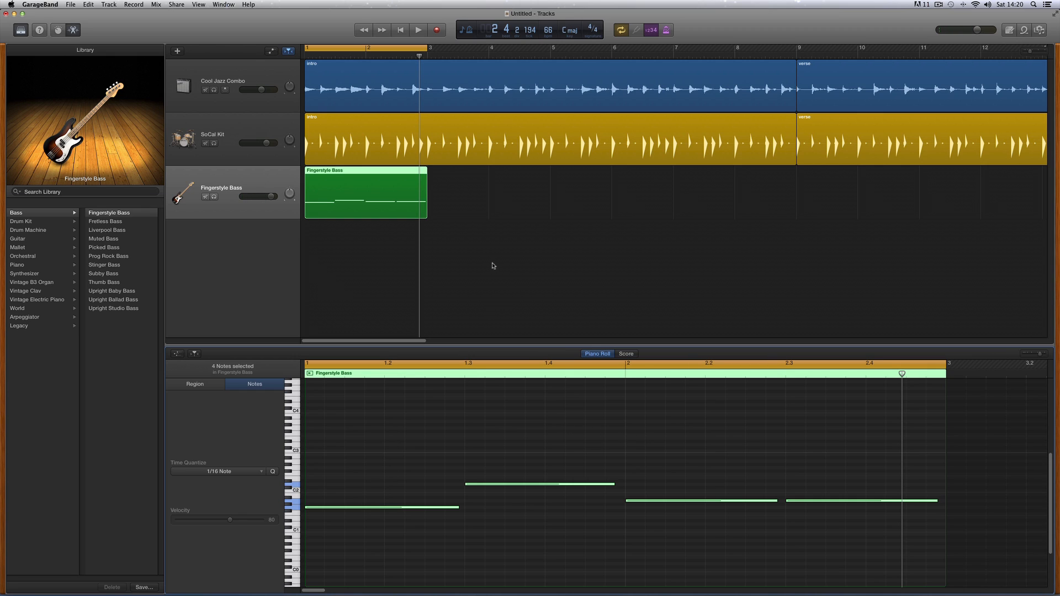
key(Return)
key(space)
key(shift+alt+Up)
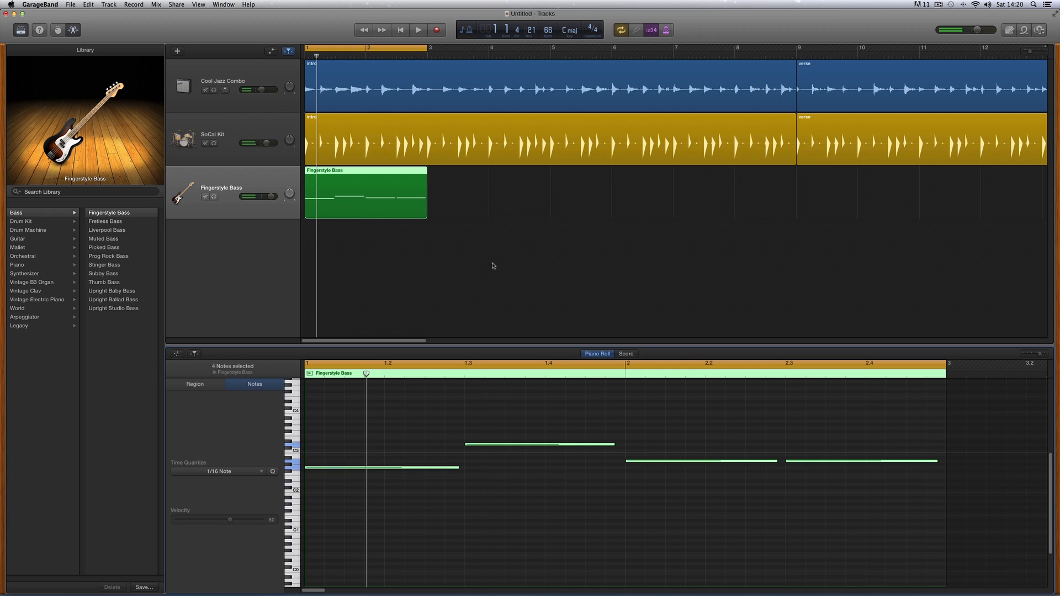
- Lower all four bass notes by one octave and play the looped two bars
click(507, 400)
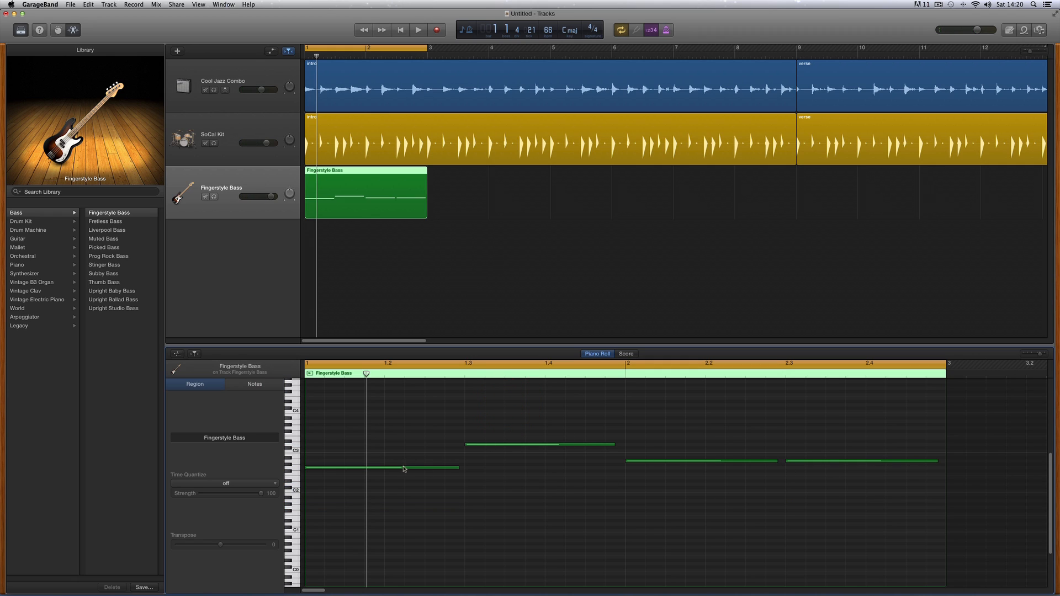
drag(341, 405, 819, 508)
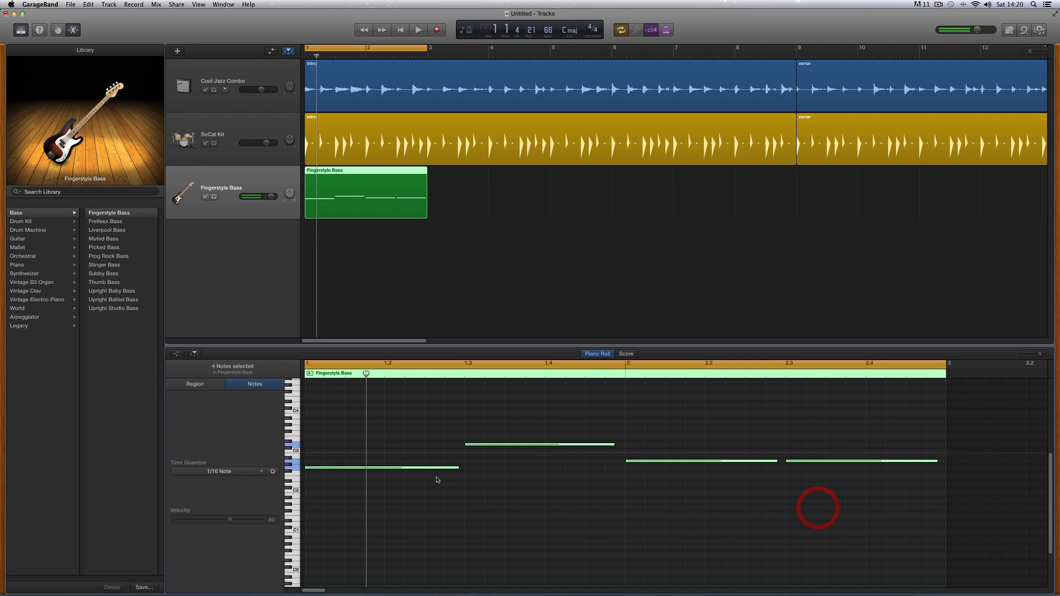
click(317, 470)
click(317, 470)
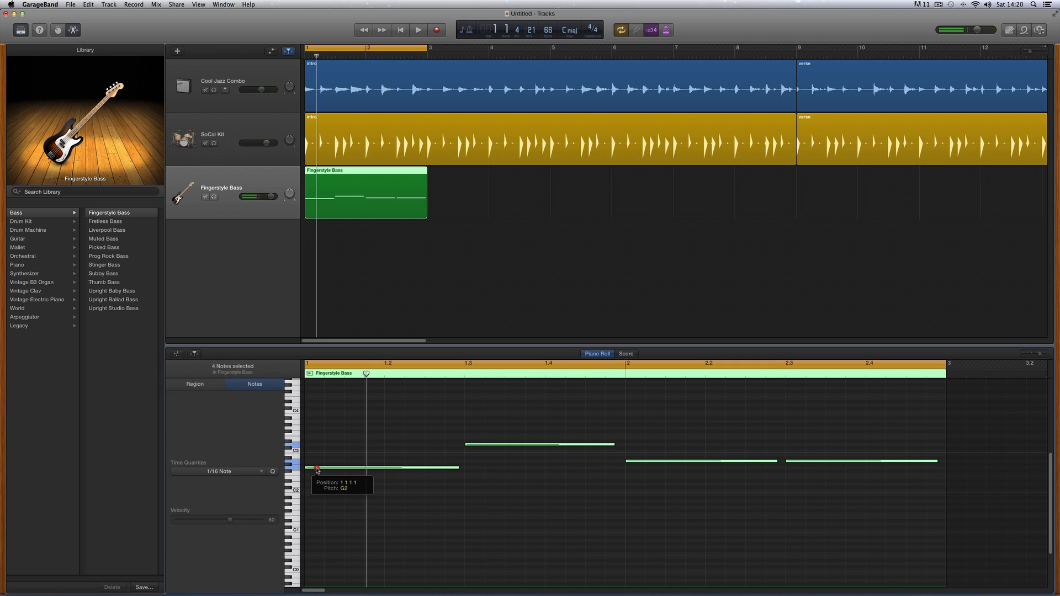
drag(318, 470, 318, 511)
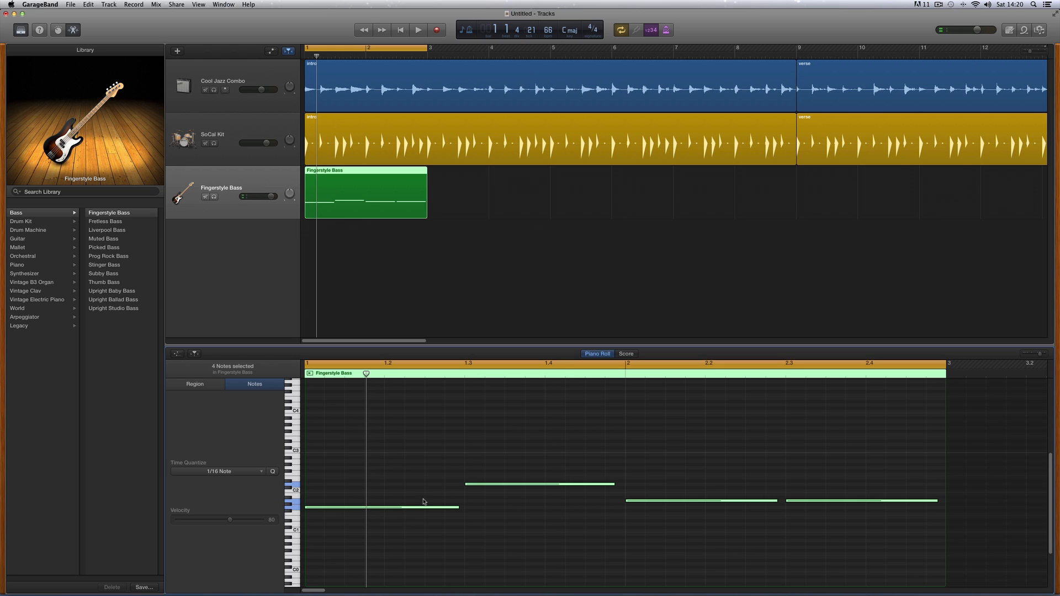
key(space)
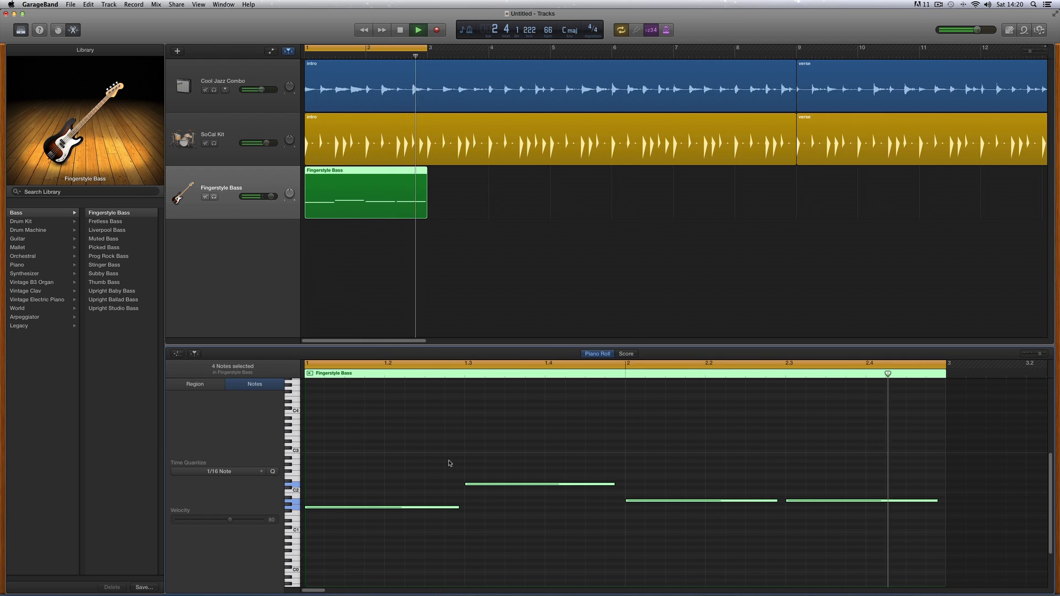
key(space)
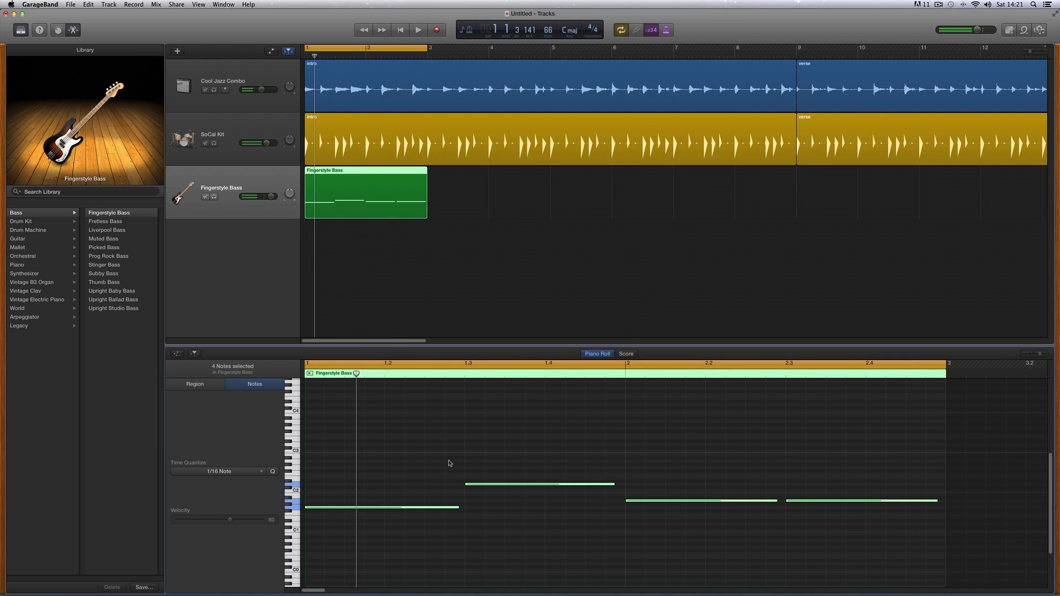
- Examine the timing of the SoCal Kit drum hits across bars 1 and 2 at a closer horizontal zoom
scroll(824, 502, down, 1)
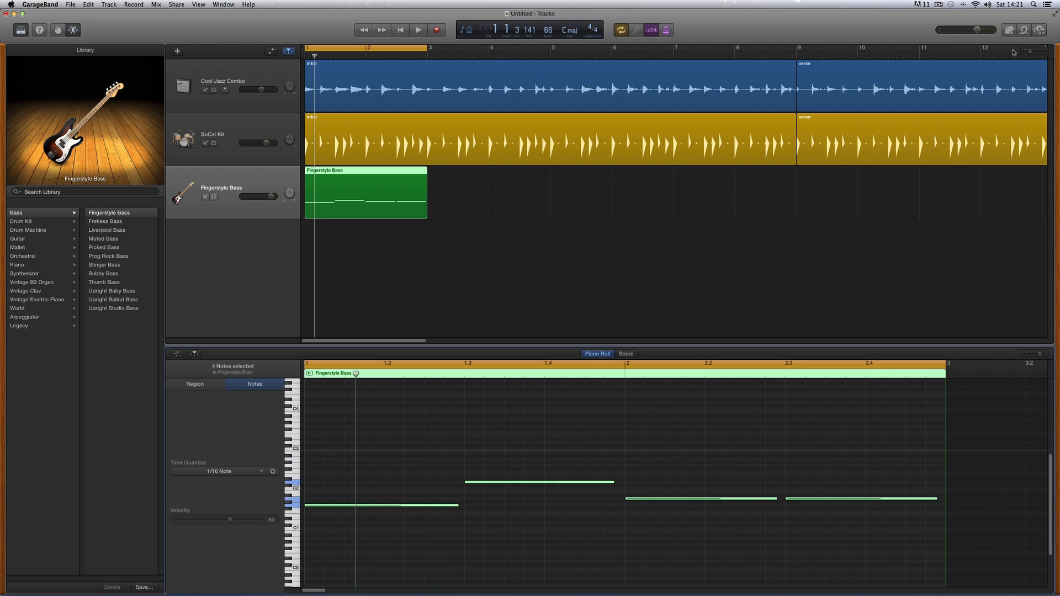
drag(1031, 54, 1034, 53)
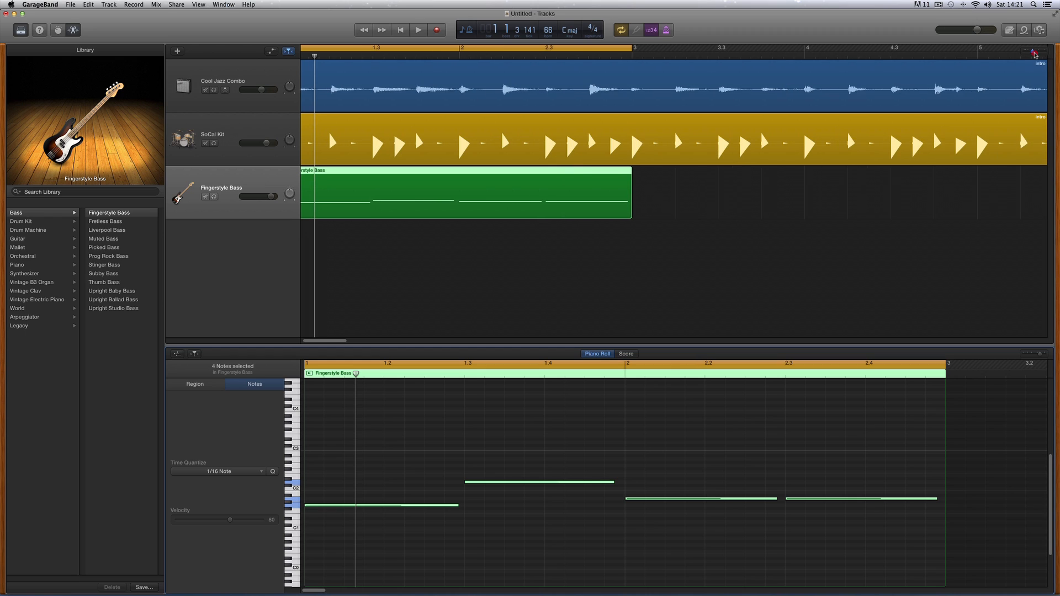
drag(342, 341, 326, 341)
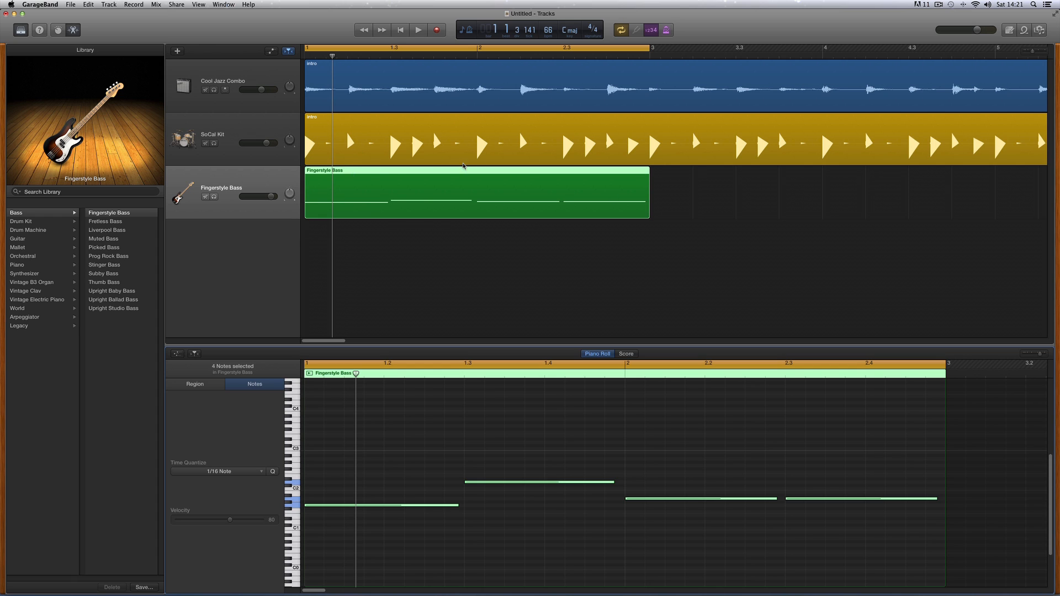
click(308, 144)
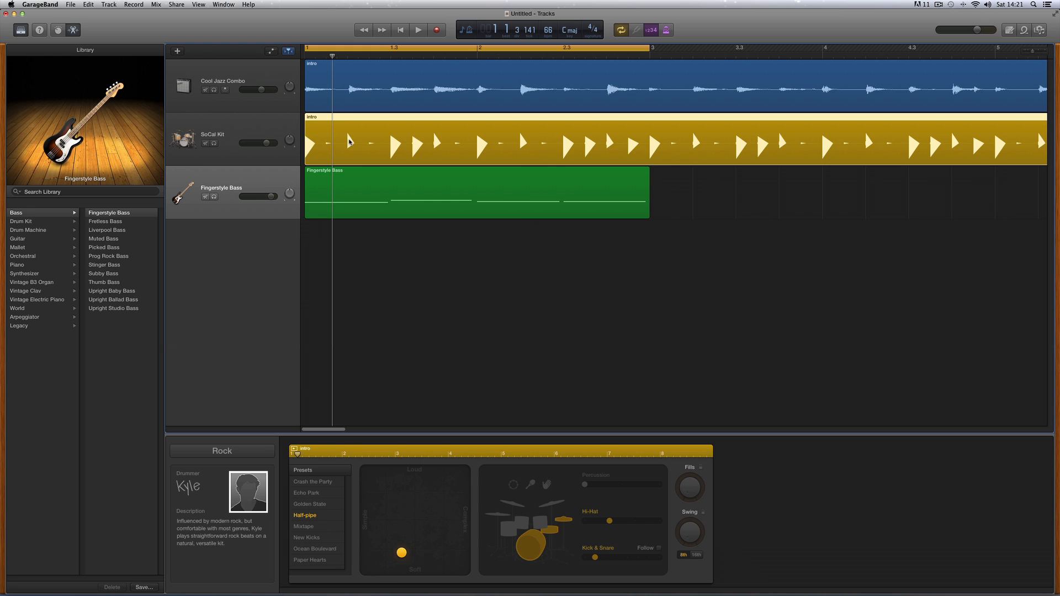
click(349, 139)
click(395, 143)
click(415, 143)
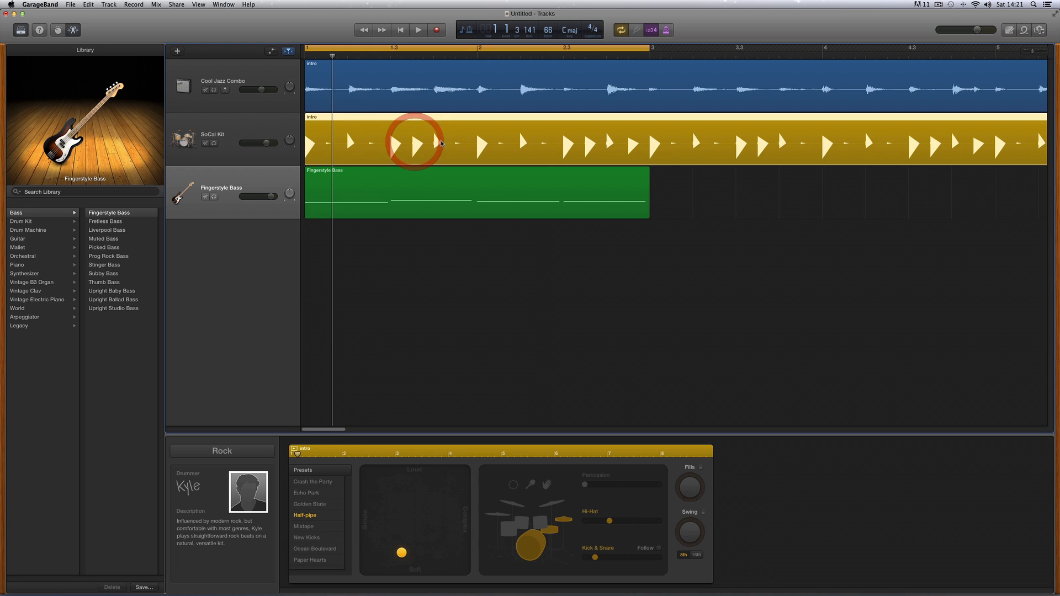
click(436, 142)
click(481, 143)
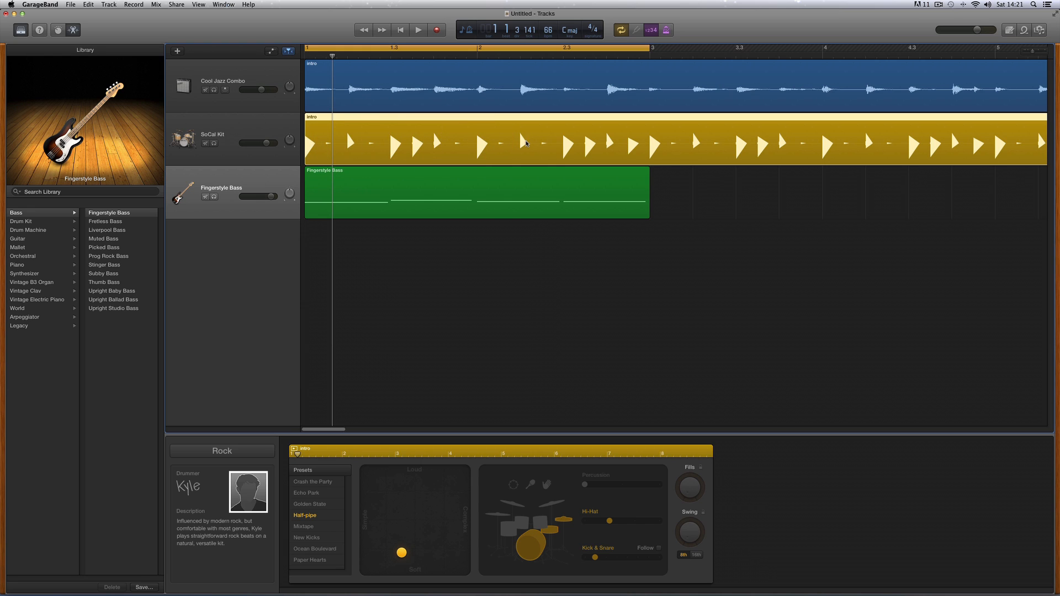
click(524, 143)
click(568, 142)
click(590, 143)
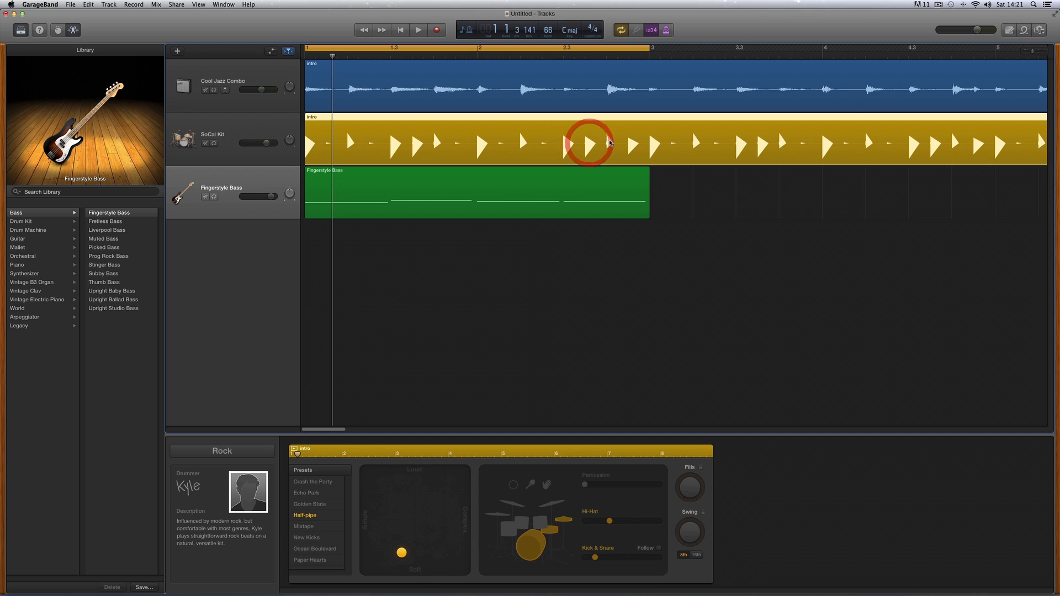
click(610, 142)
click(630, 143)
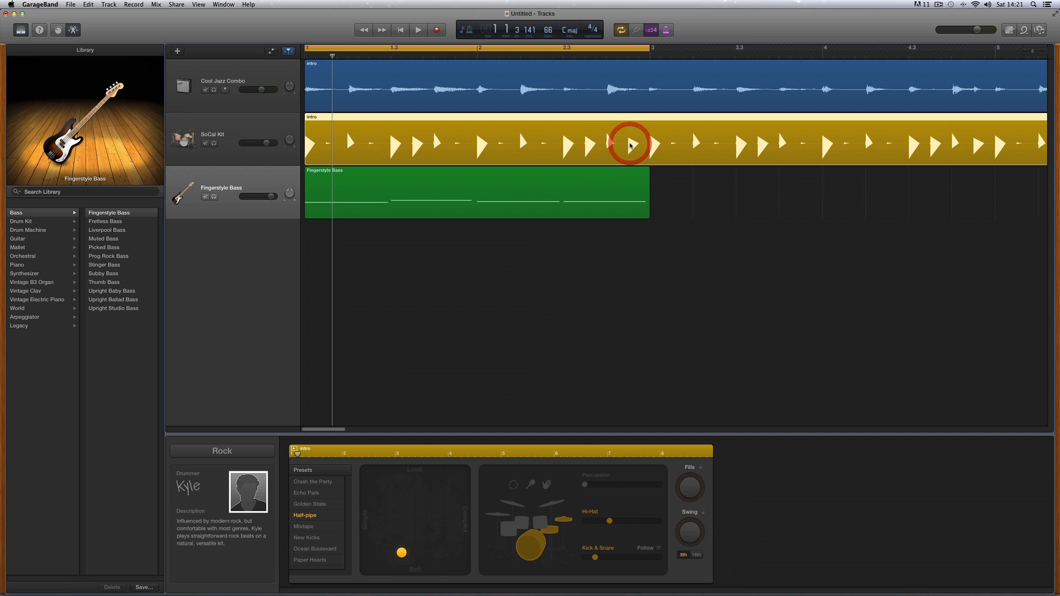
- Reopen the Fingerstyle Bass region in the Piano Roll and briefly play it against the drums
click(483, 189)
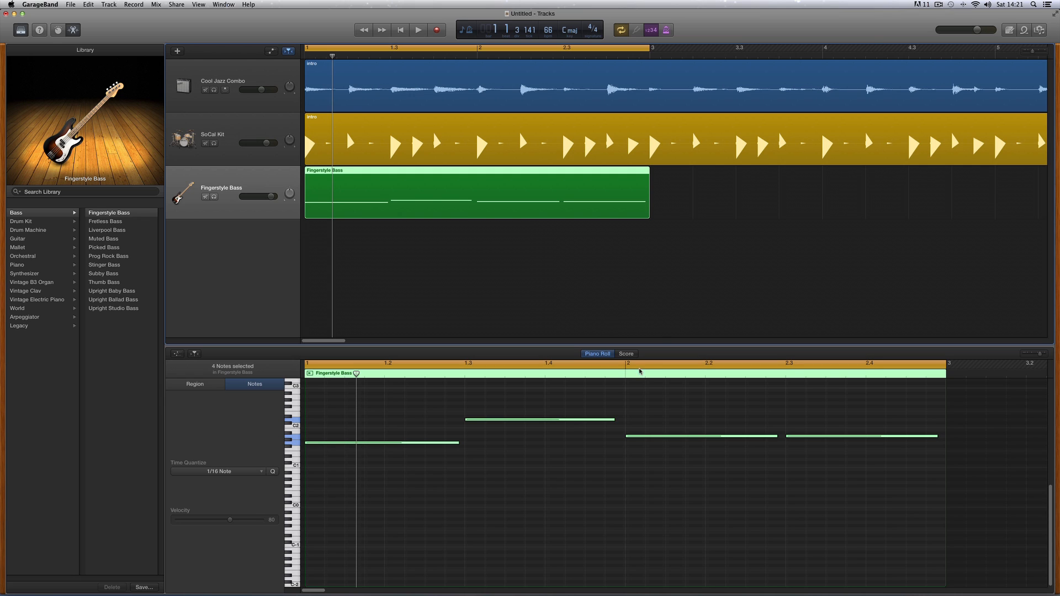
key(space)
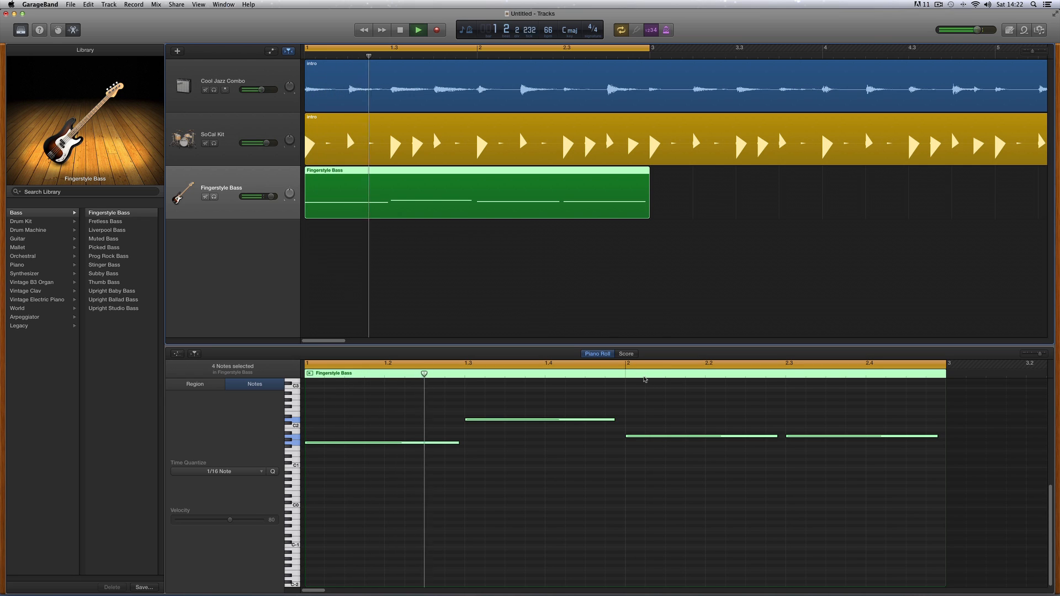
key(space)
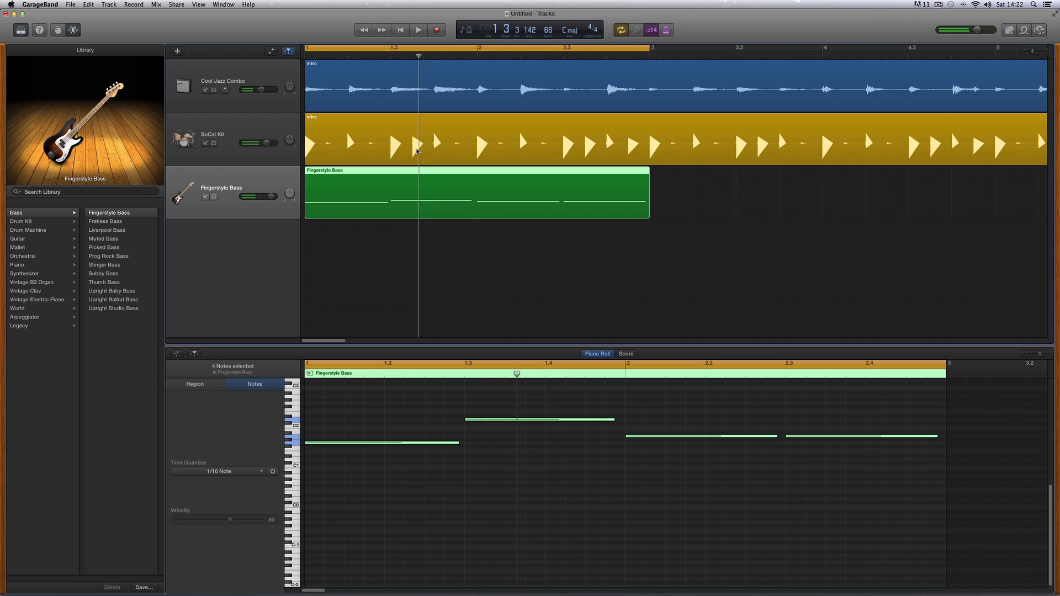
- Shorten the bass note at beat 3 of bar 1 to about half a beat and add a matching note directly after it
click(575, 410)
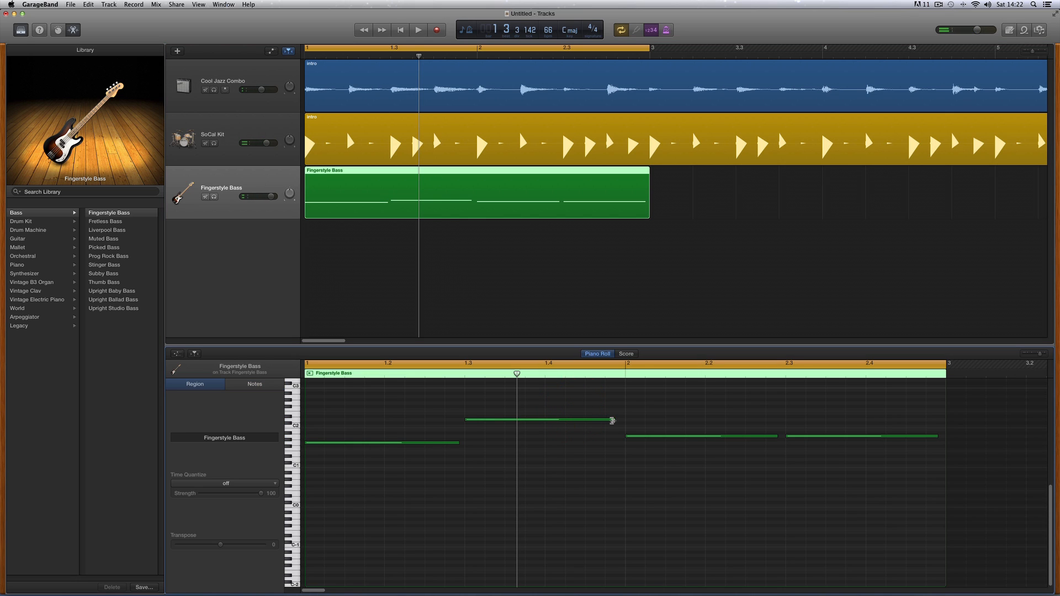
drag(611, 421, 501, 424)
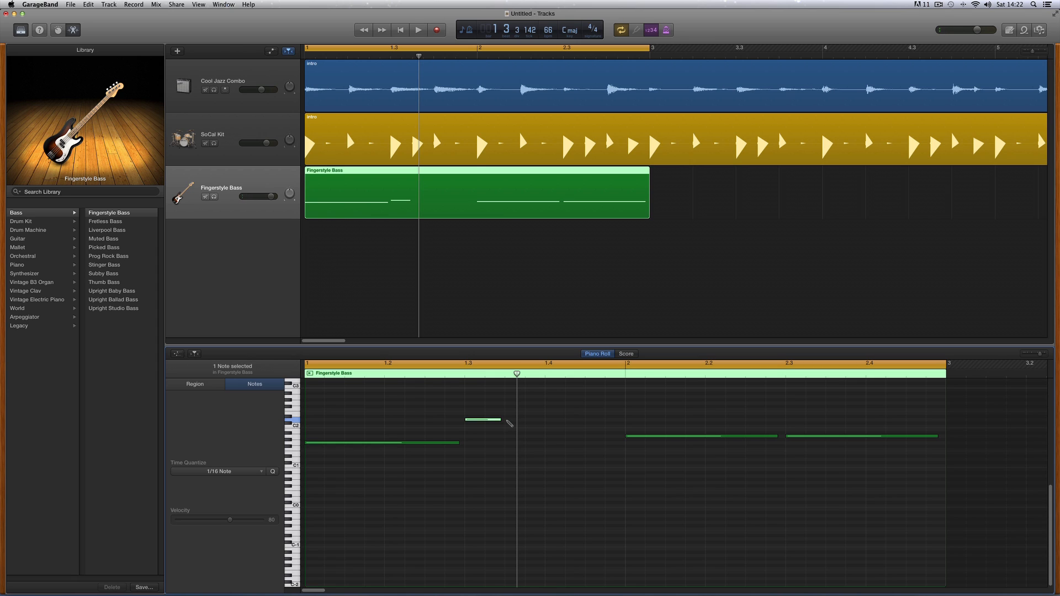
super+click(507, 420)
click(482, 421)
click(508, 421)
key(space)
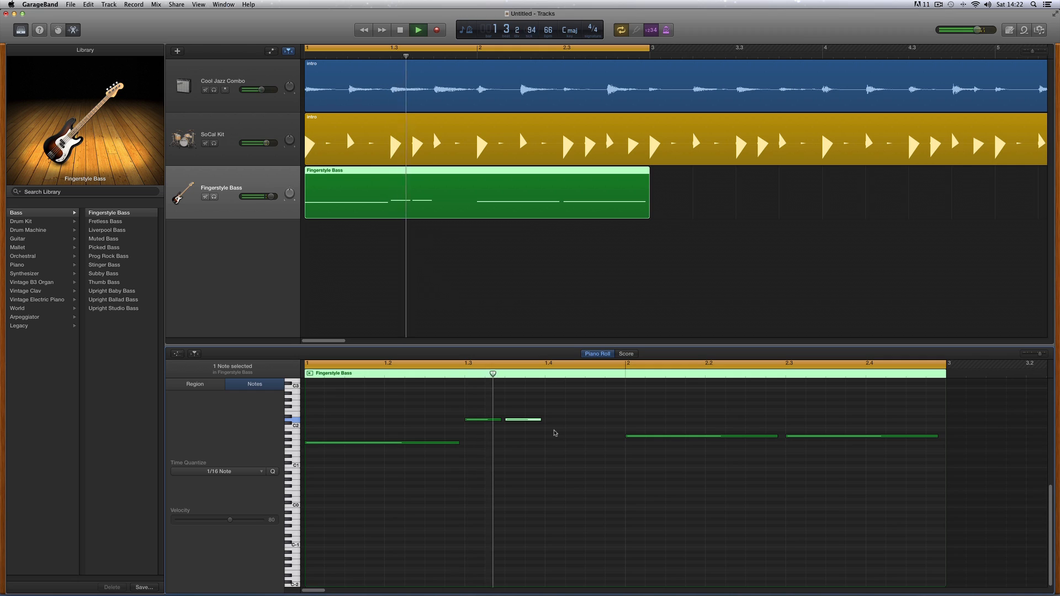
key(space)
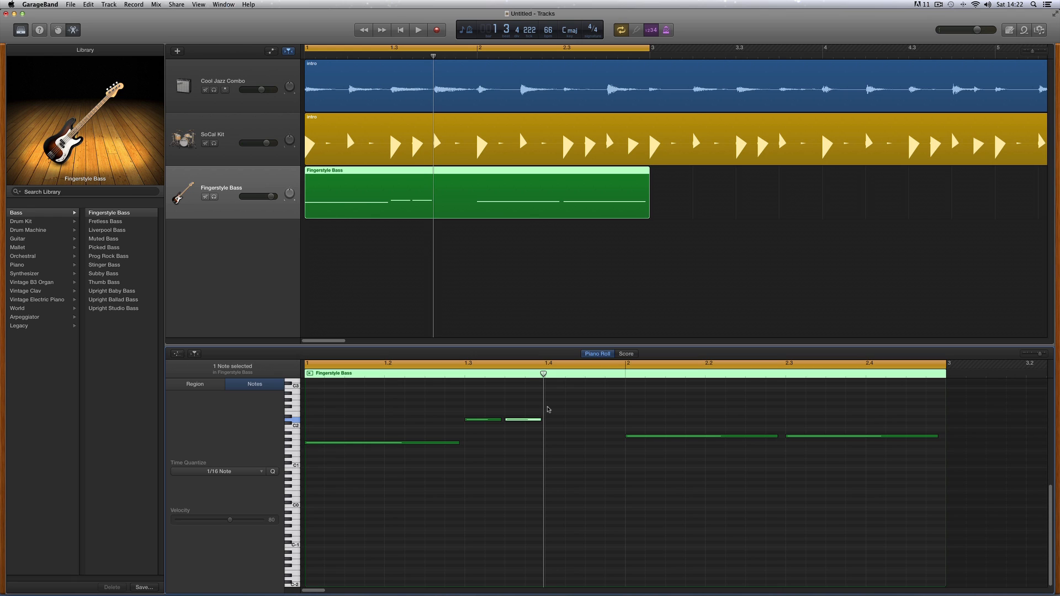
- Extend the second of the two repeated bass notes to the end of bar 1 and play the loop
drag(541, 423, 620, 430)
key(space)
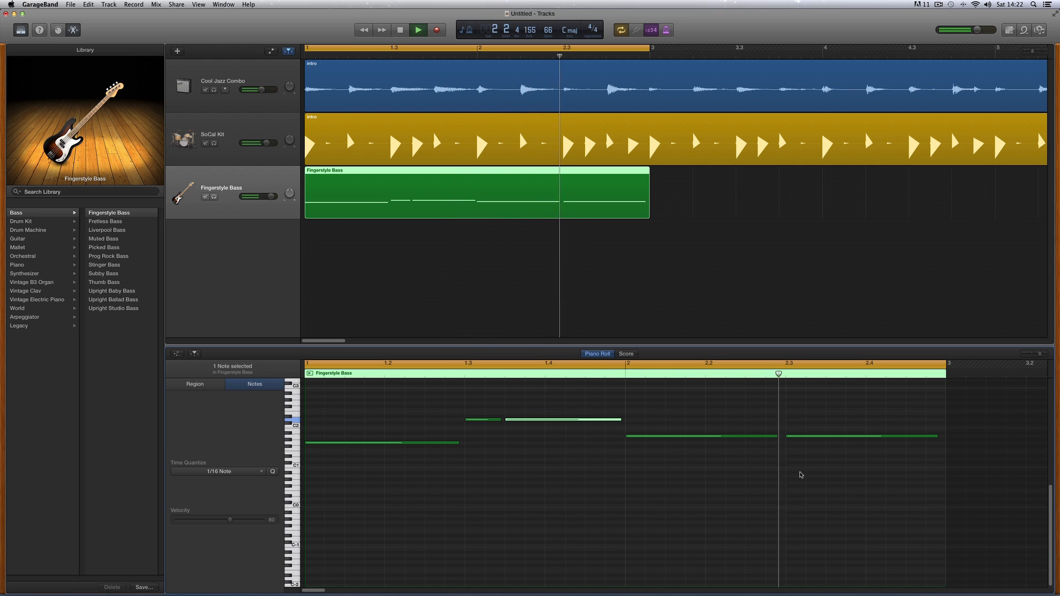
key(space)
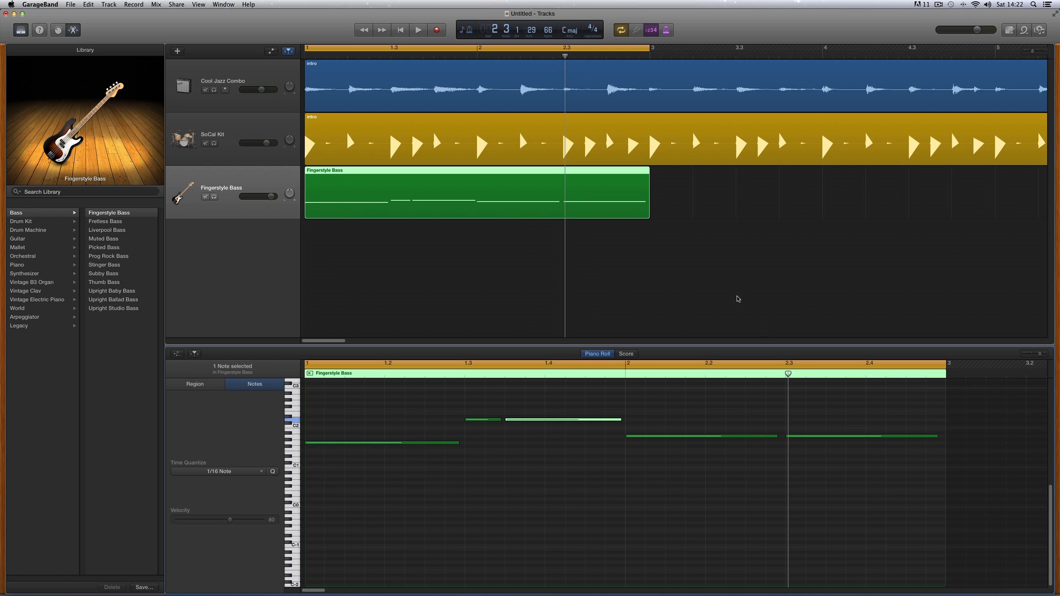
- Shorten the bass note at beat 3 of bar 2 to half a beat and follow it with a same-pitch note lasting to the bar's end
click(823, 436)
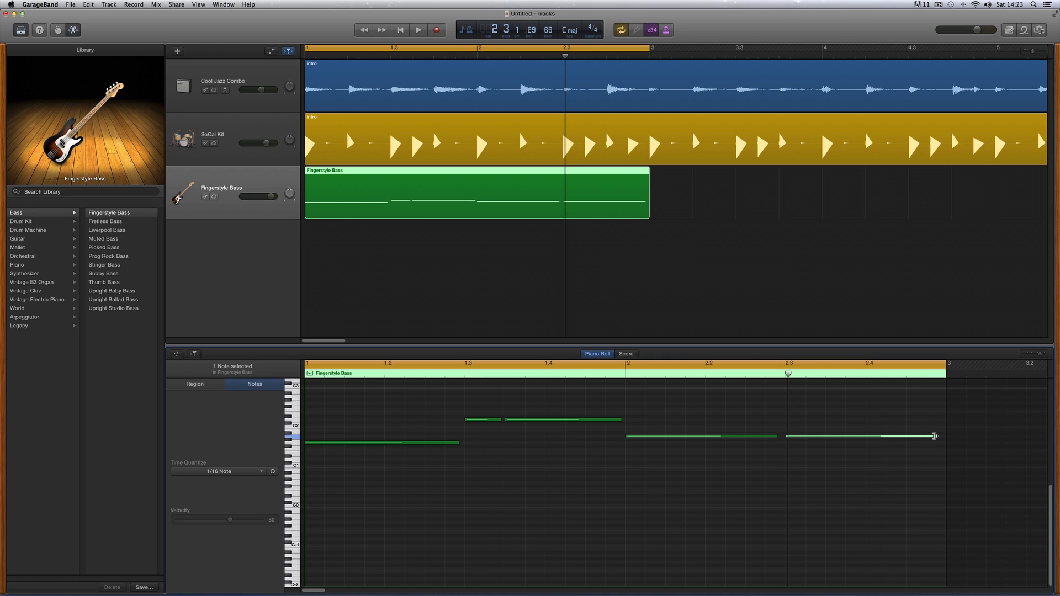
drag(937, 436, 821, 438)
super+click(828, 437)
drag(862, 436, 943, 448)
key(space)
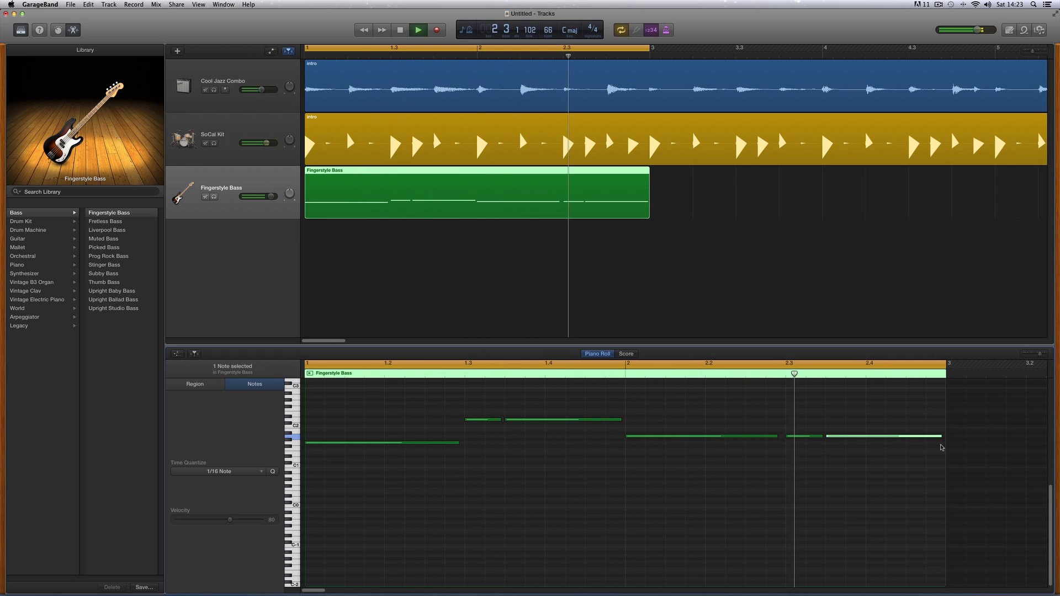
key(space)
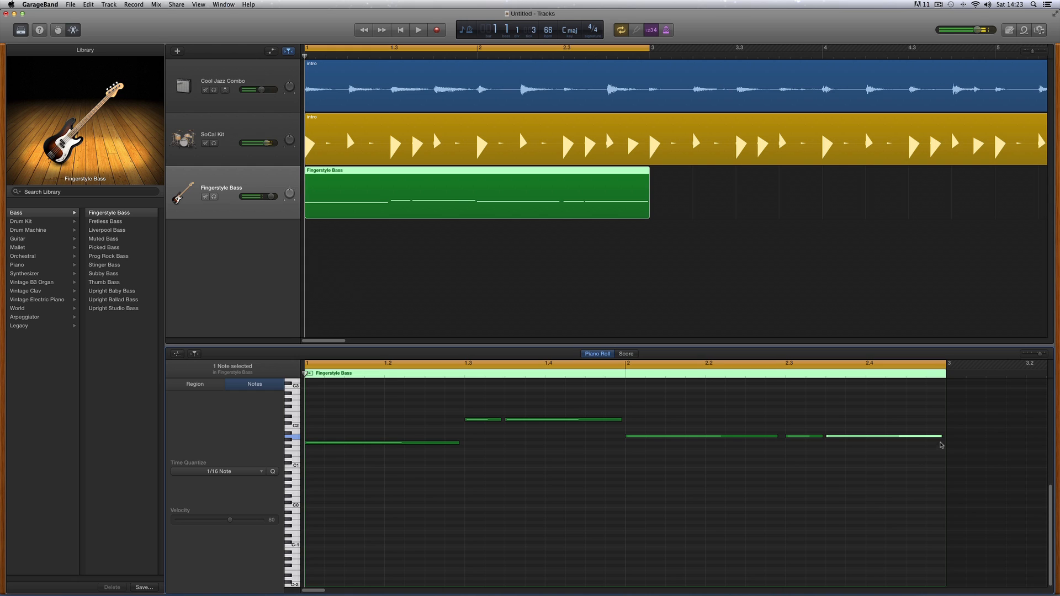
- Shorten bar 2's last note to half a beat, and fill beat 4 with two more half-beat notes at the same pitch
drag(941, 437, 864, 438)
super+click(872, 438)
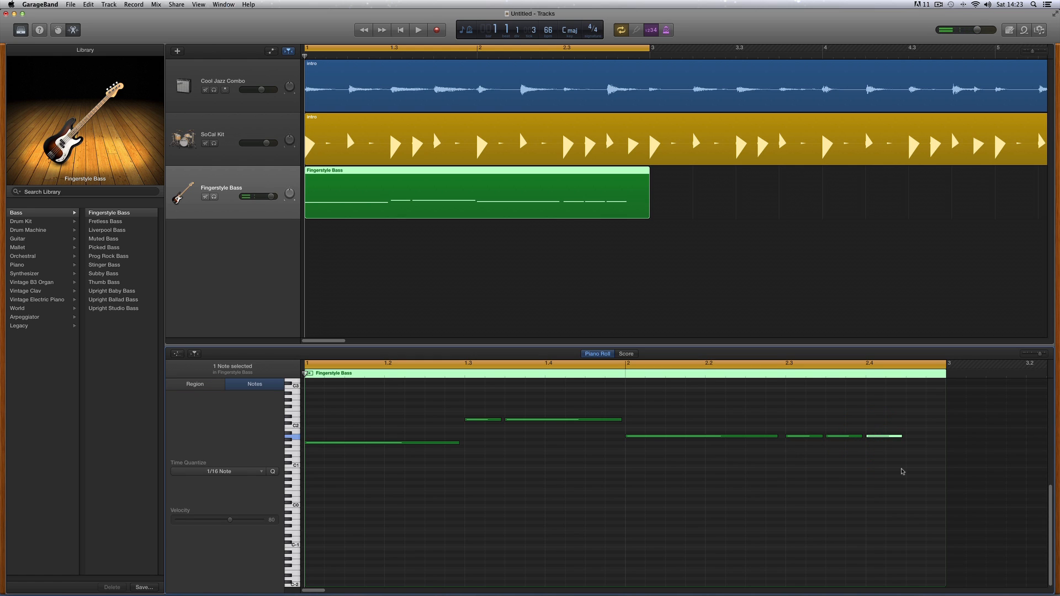
key(space)
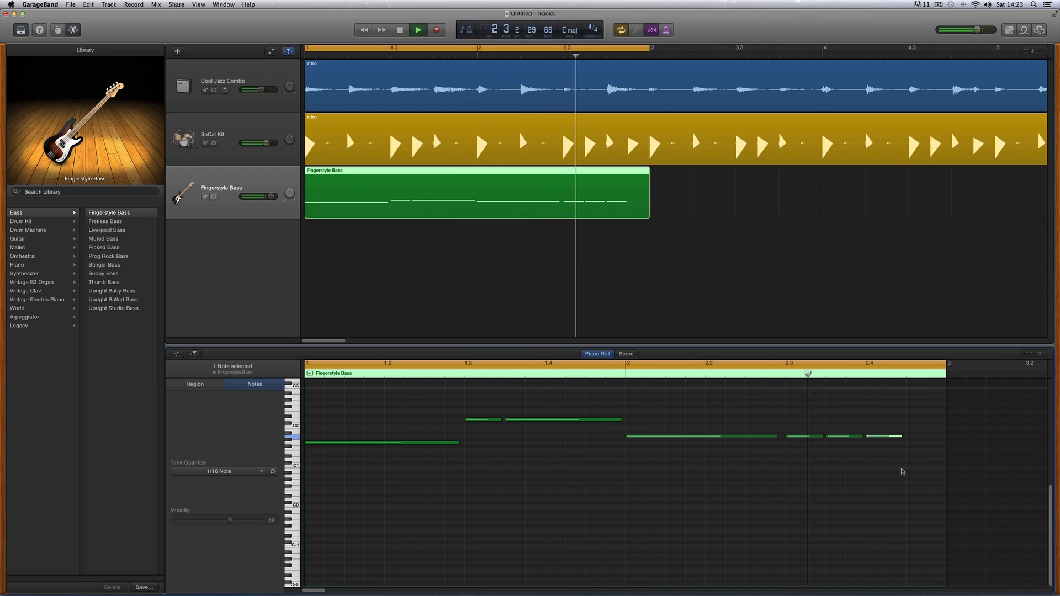
key(space)
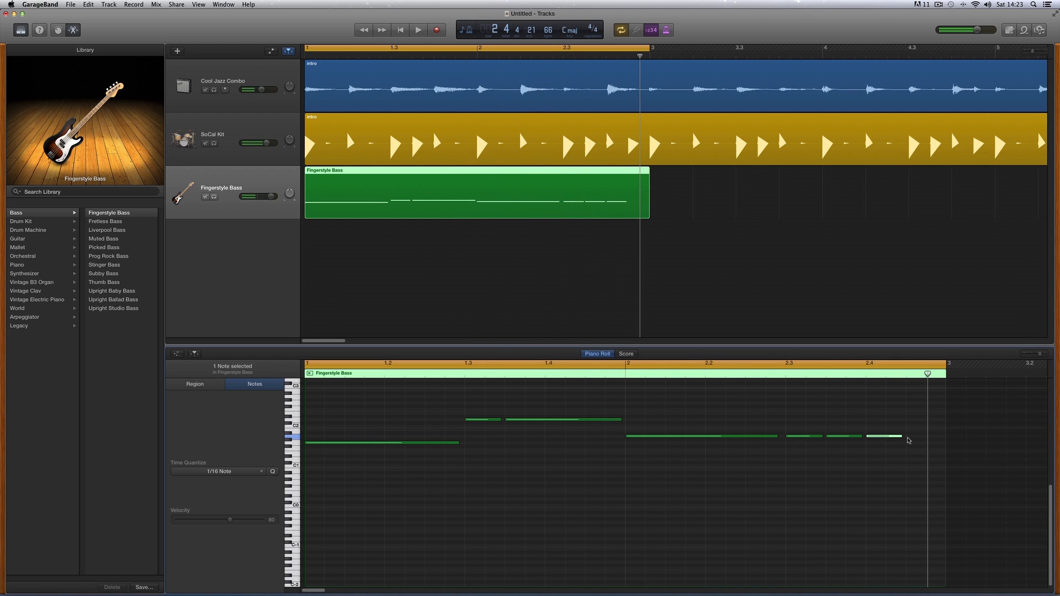
super+click(908, 437)
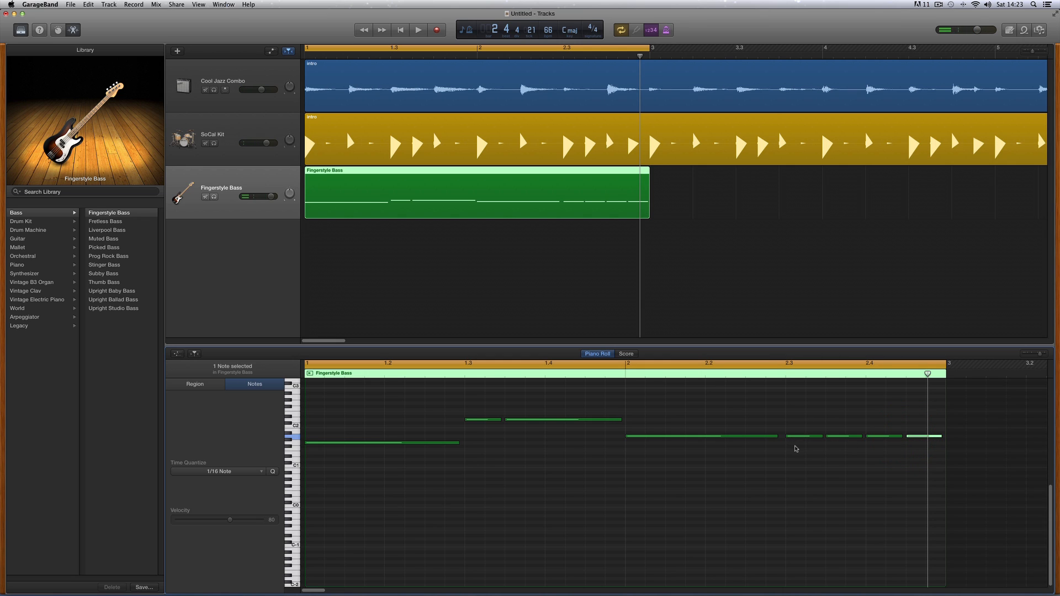
key(space)
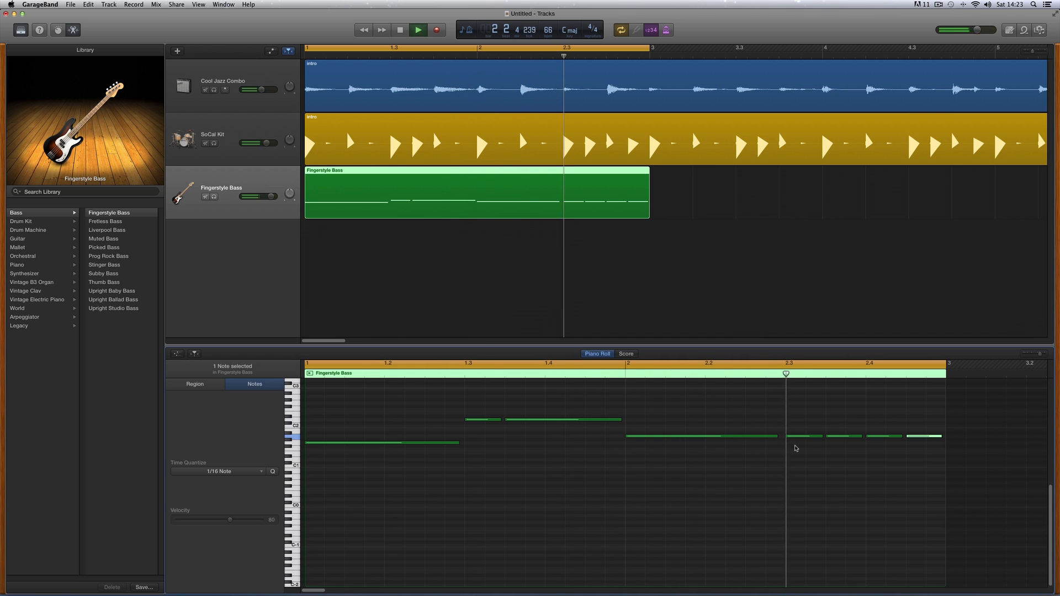
key(space)
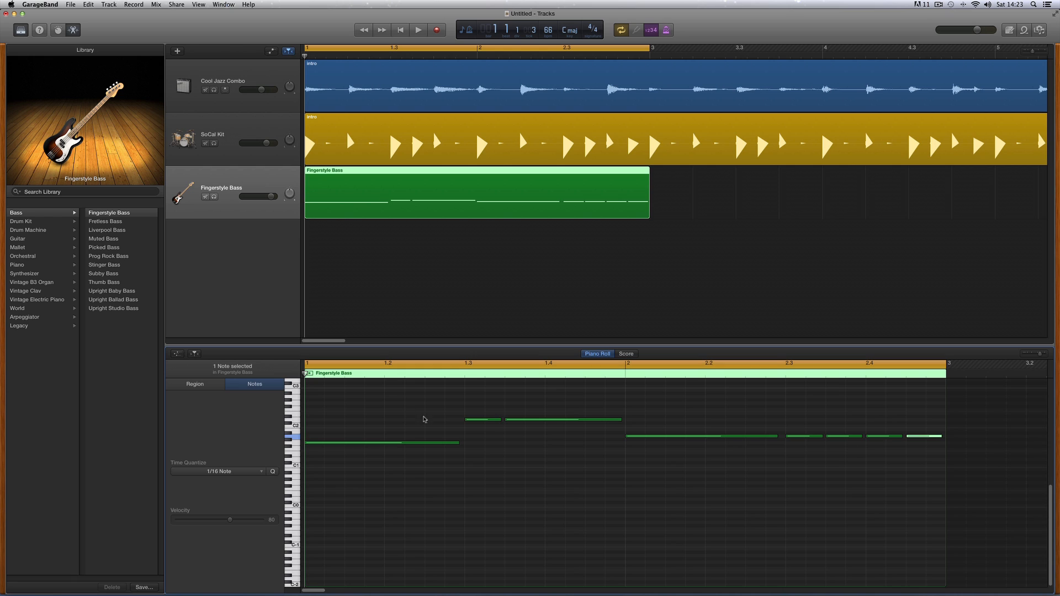
- Raise the short bass note at beat 4 of bar 2 by two semitones and audition the four-note run
click(814, 437)
click(835, 437)
drag(878, 438, 879, 432)
click(913, 436)
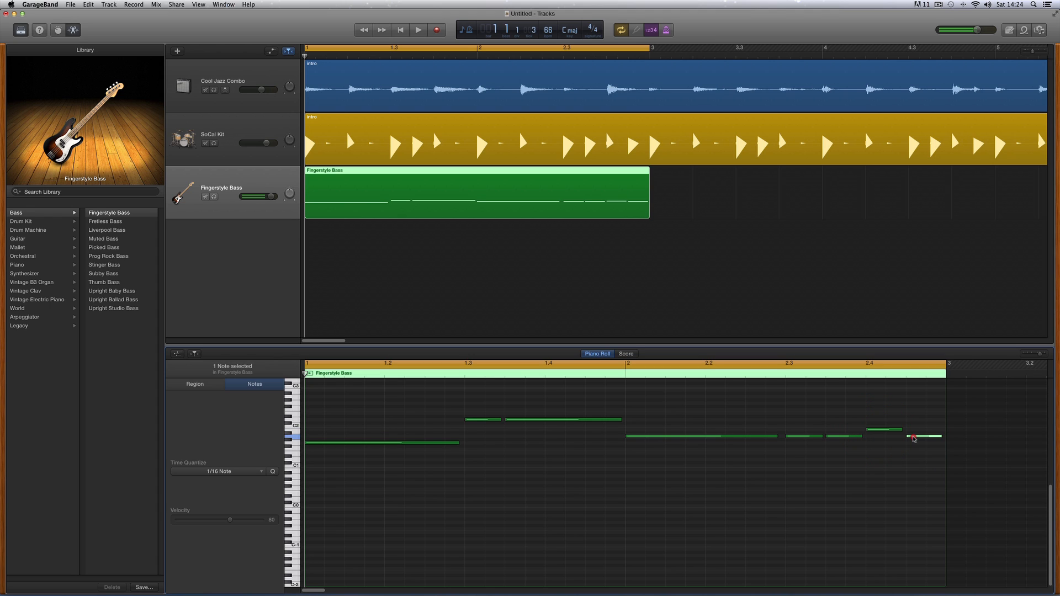
click(816, 438)
click(839, 437)
click(874, 430)
click(914, 436)
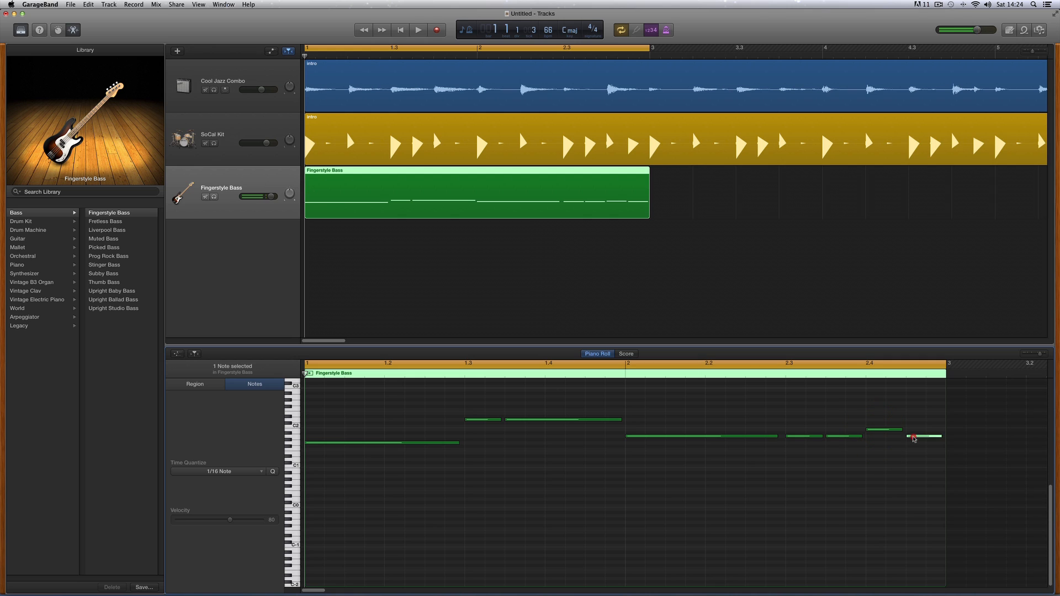
- Play the looped two-bar bass line, then restart playback from the beginning to hear the opening note
click(436, 443)
key(space)
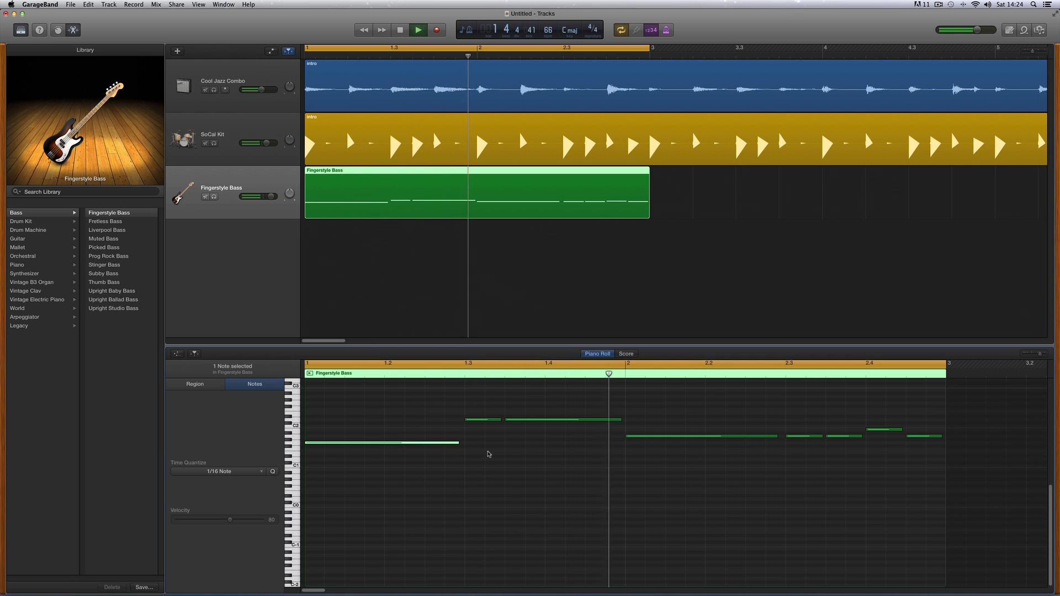
key(space)
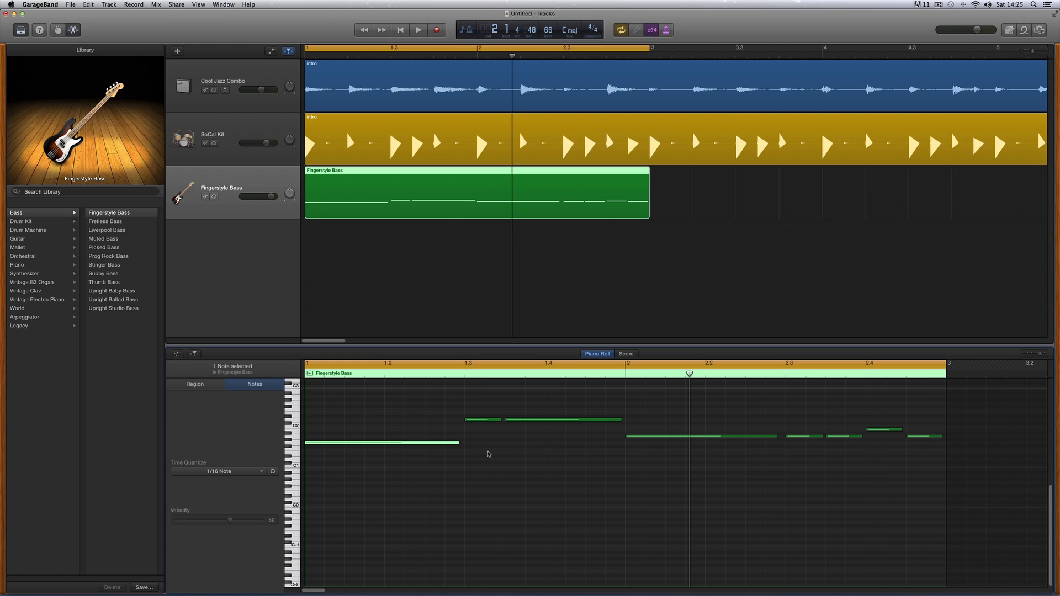
key(Return)
key(space)
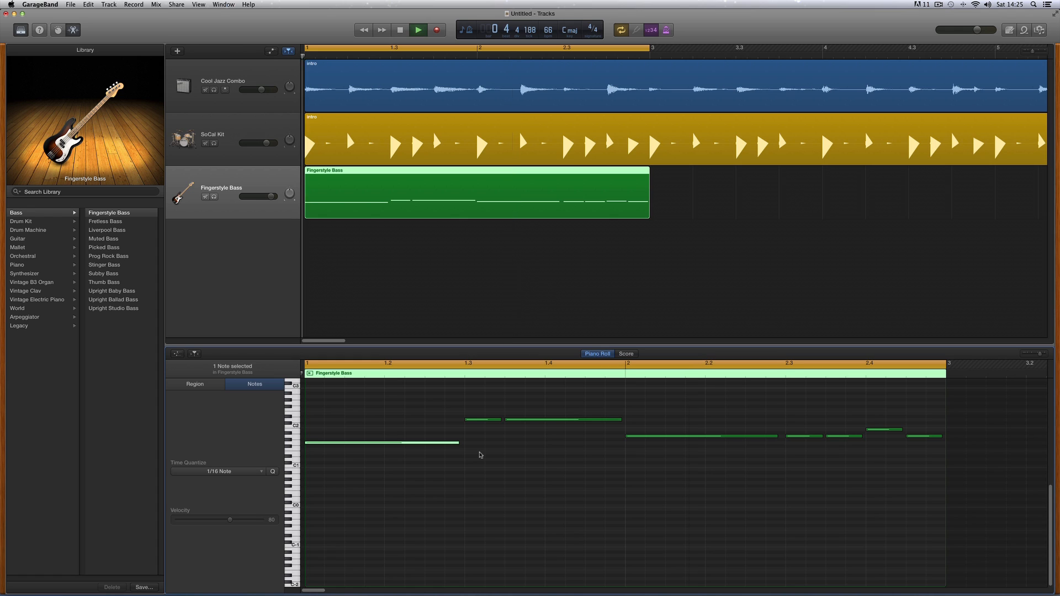
key(space)
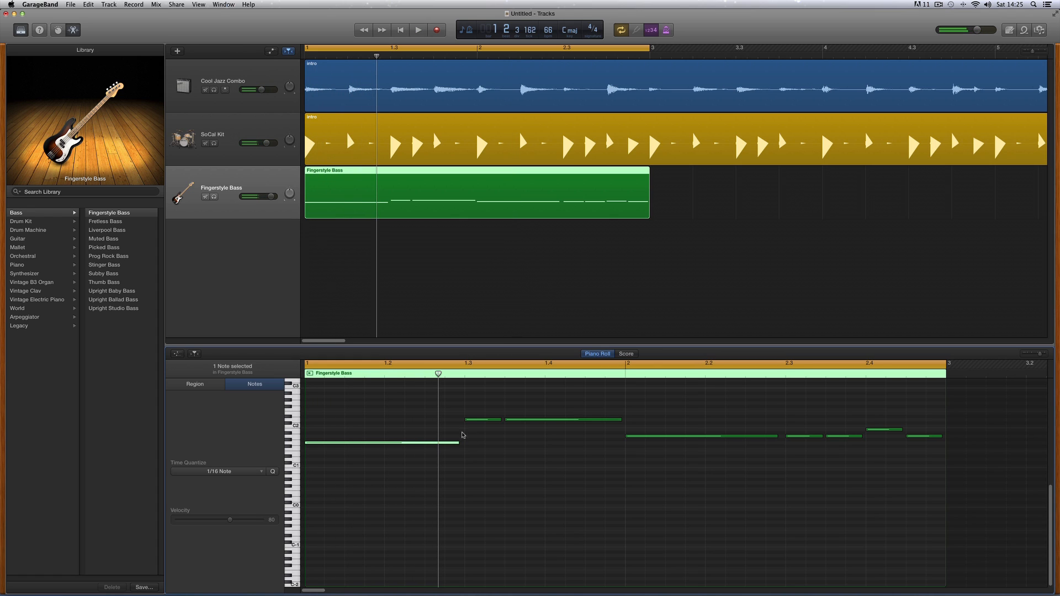
- Shorten the first bass note so it ends just before the last sixteenth of beat 2 in bar 1
click(480, 420)
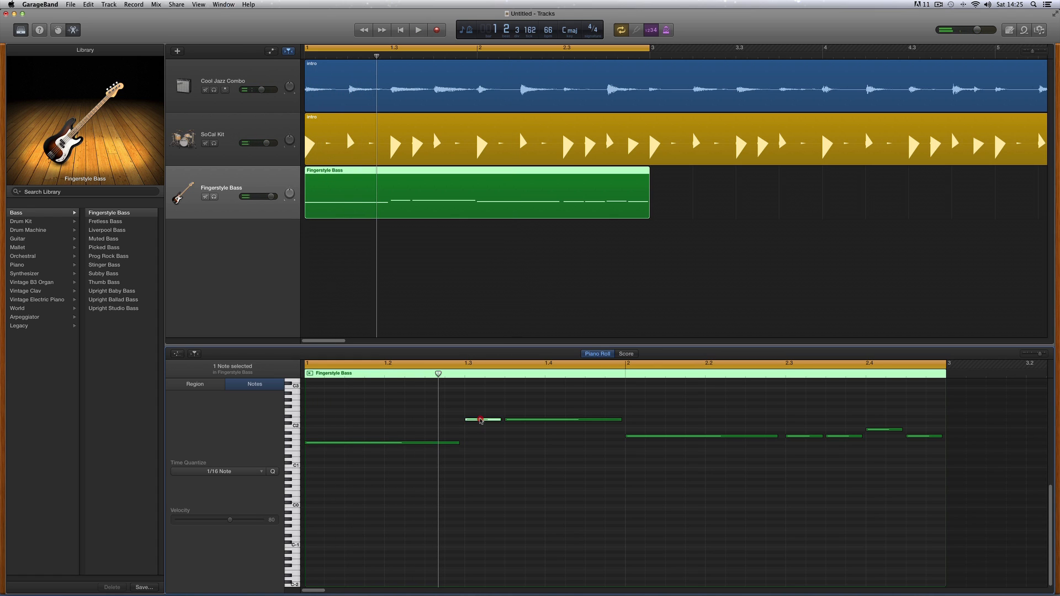
click(510, 420)
click(457, 444)
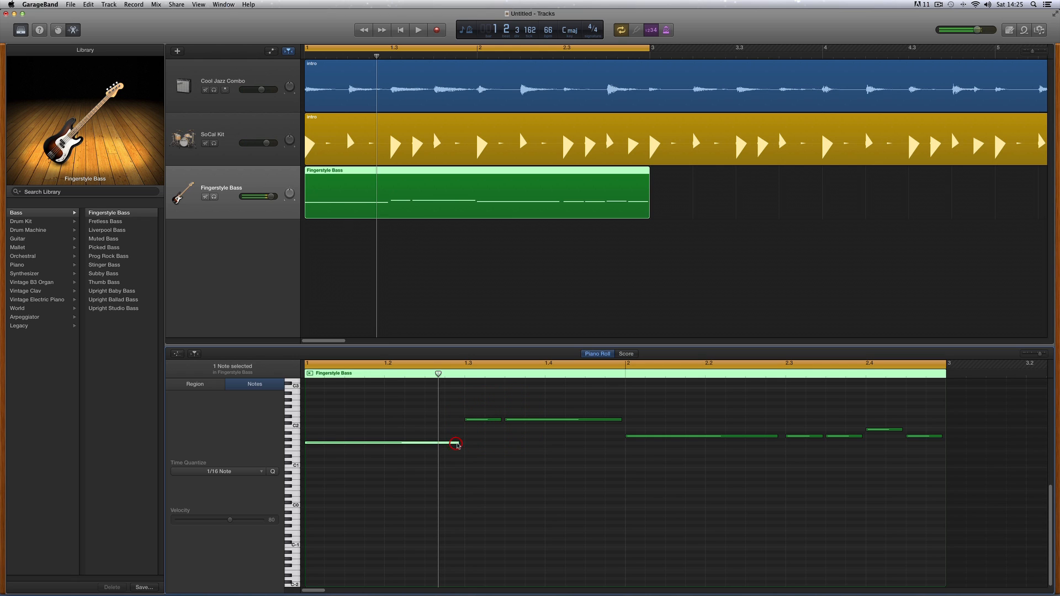
drag(459, 446, 441, 445)
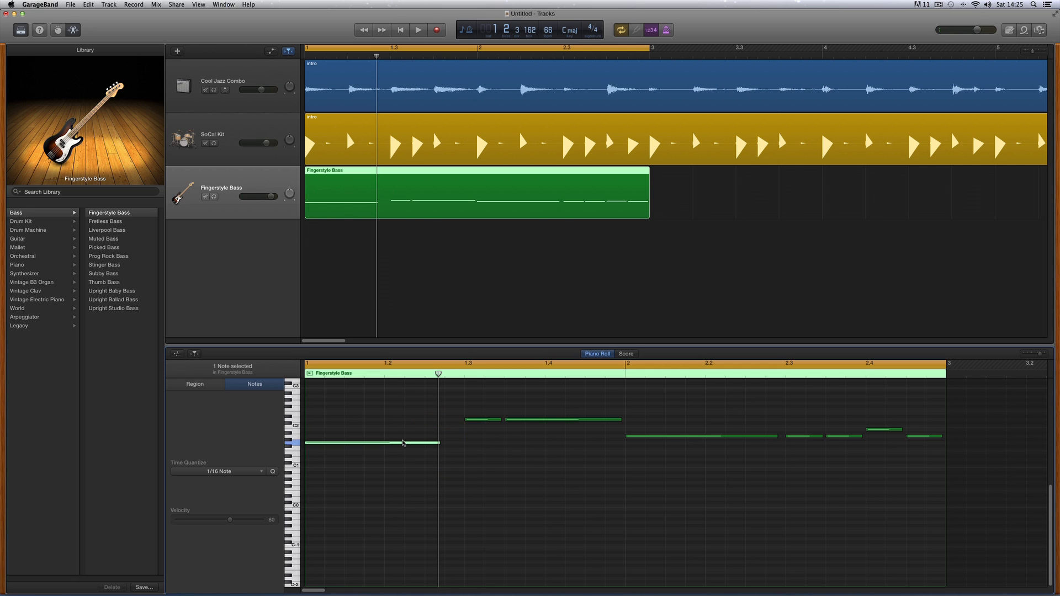
mouse_move(402, 446)
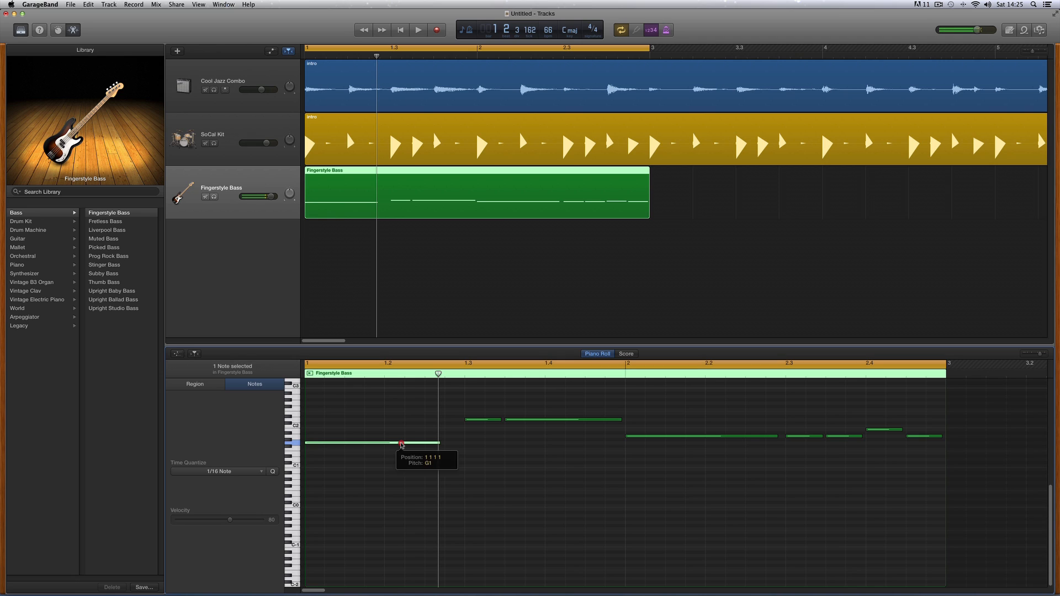
click(402, 444)
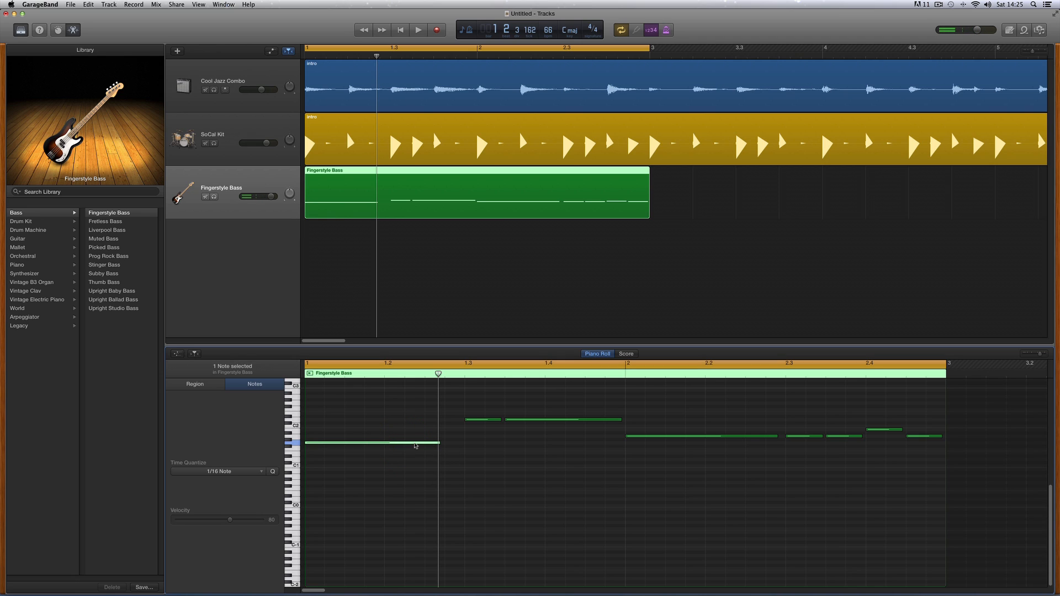
click(439, 444)
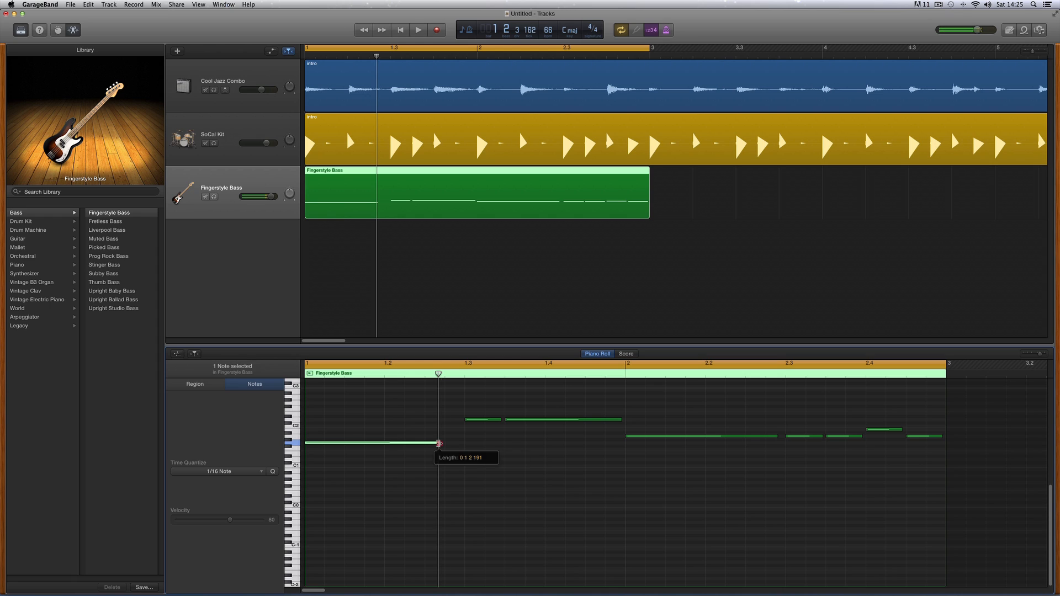
drag(439, 443, 441, 444)
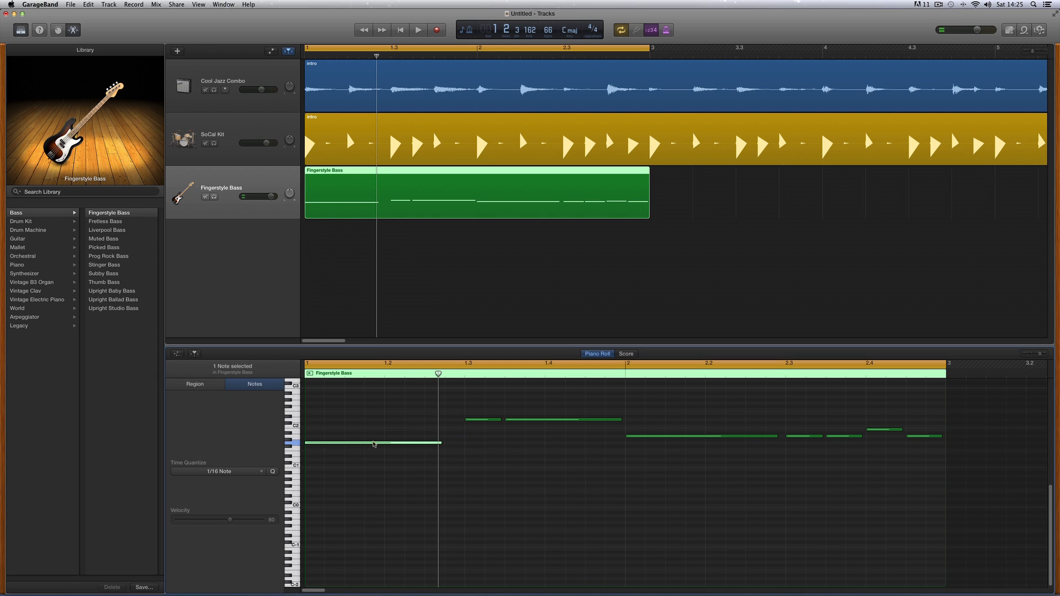
- Add a short G1 note in the gap just before beat 3 of bar 1 and audition bar 1's notes in order
click(448, 467)
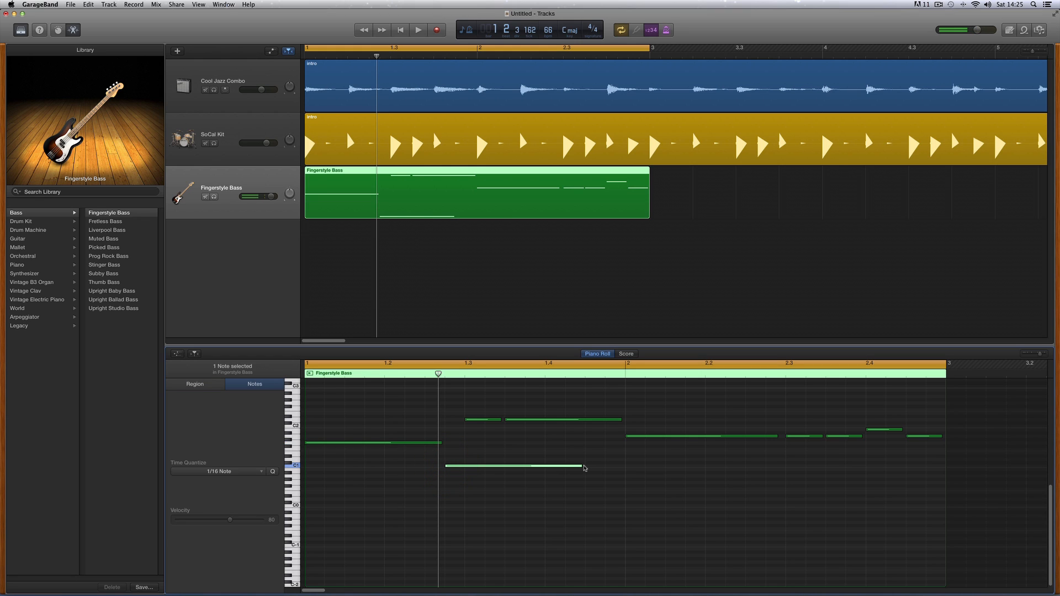
drag(583, 467, 452, 445)
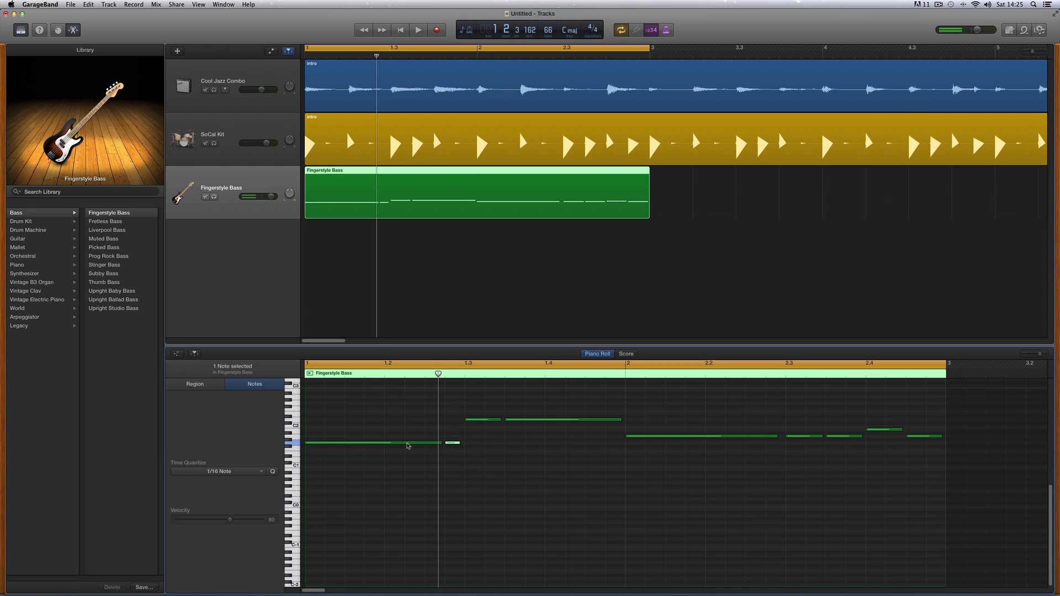
click(384, 444)
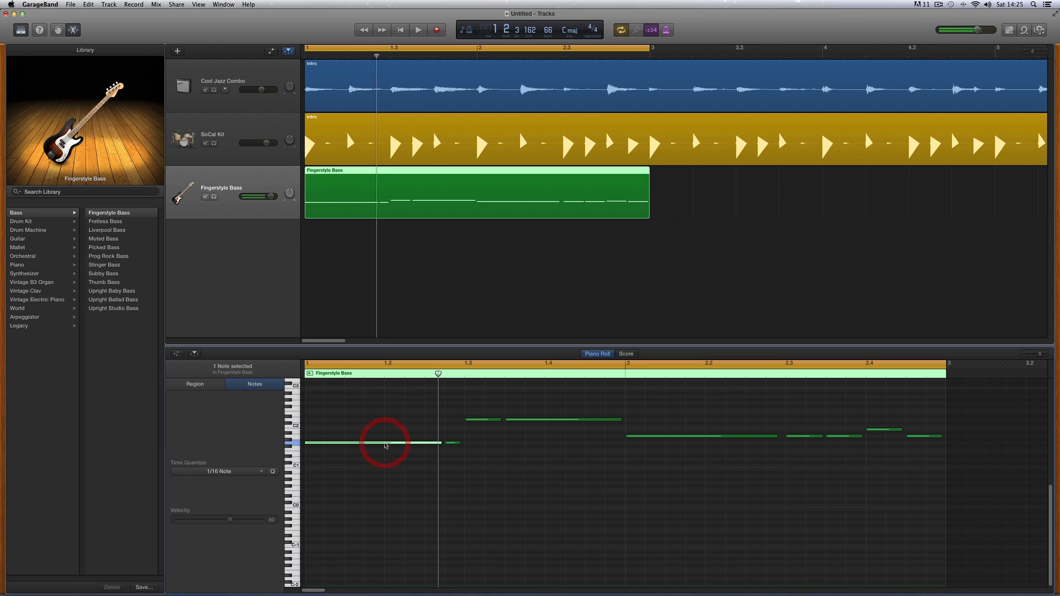
click(450, 443)
click(484, 420)
click(515, 419)
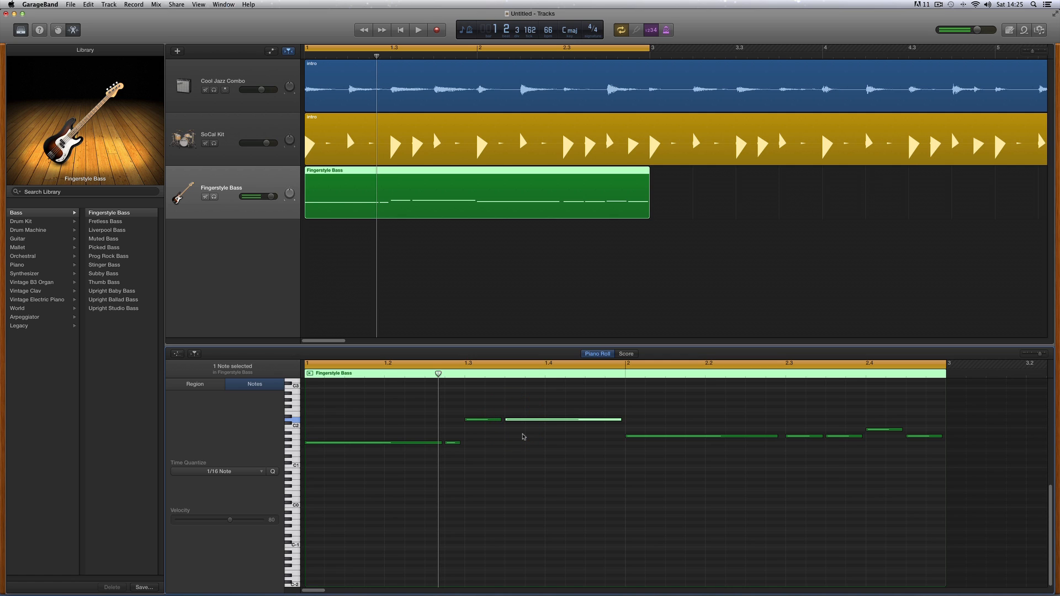
- Play the looped bass line and audition the short note just before beat 3 of bar 1
key(space)
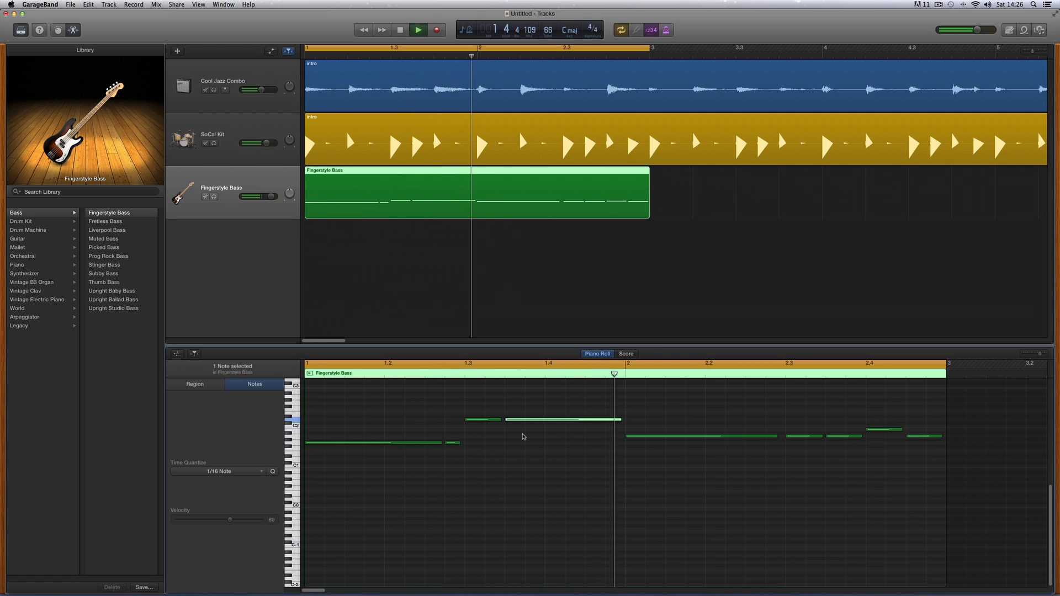
key(space)
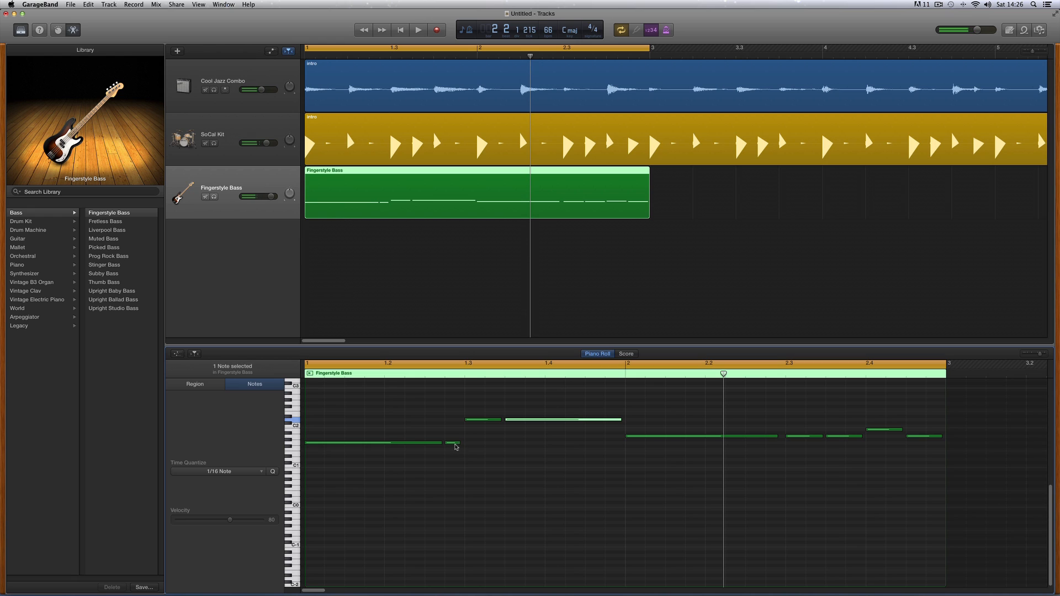
click(454, 444)
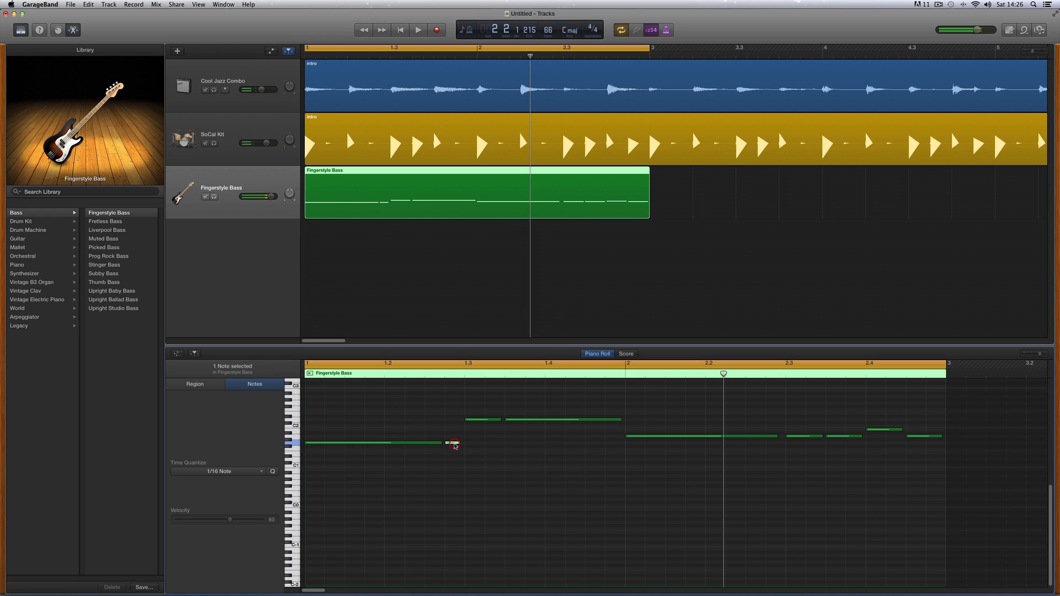
- Audition the short G1 note before beat 3 of bar 1 together with the two higher notes that follow
click(476, 420)
click(519, 420)
click(454, 444)
click(474, 420)
click(510, 420)
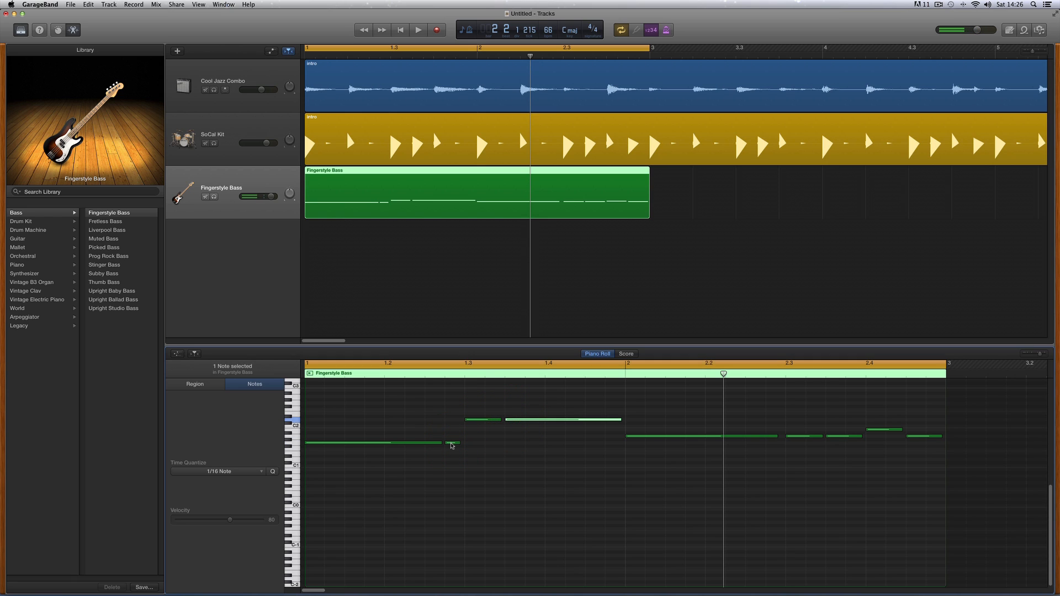
- Quantize the short G1 note before beat 3 of bar 1 to 1/16 Swing C and play the loop to check its timing
mouse_move(452, 445)
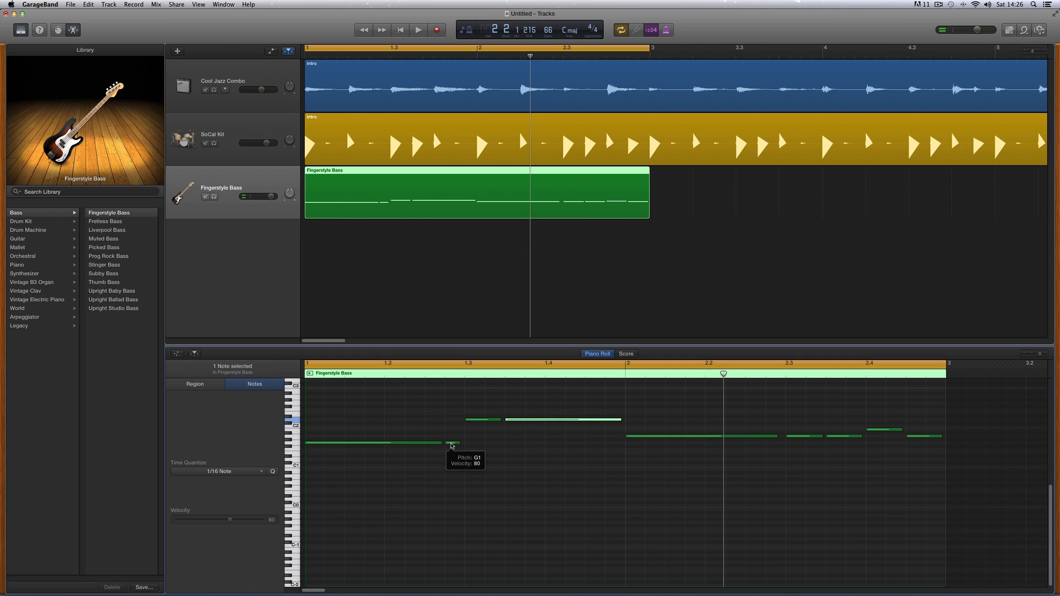
click(452, 444)
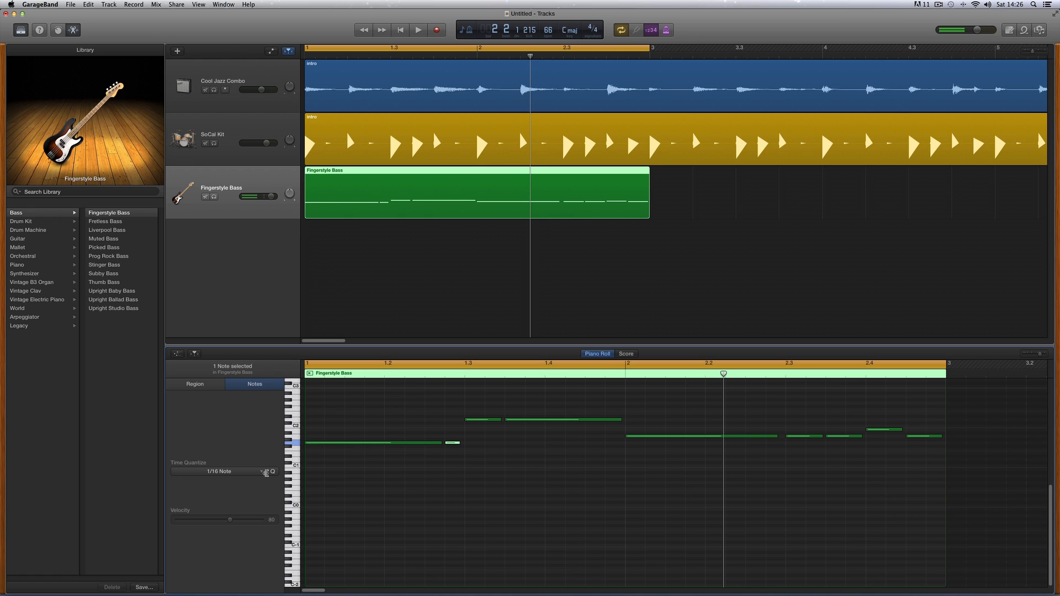
click(241, 472)
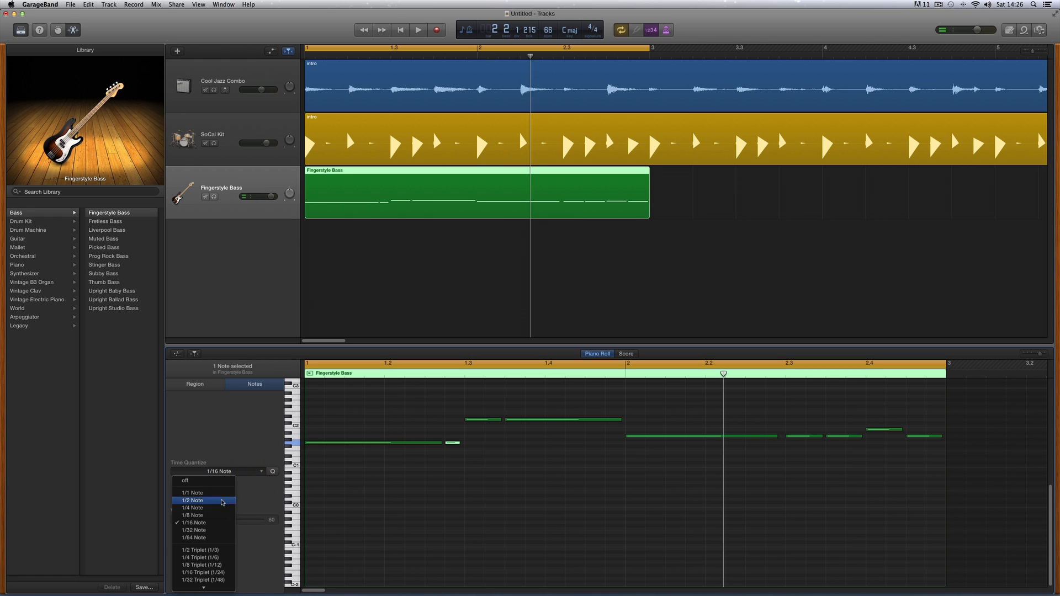
mouse_move(212, 588)
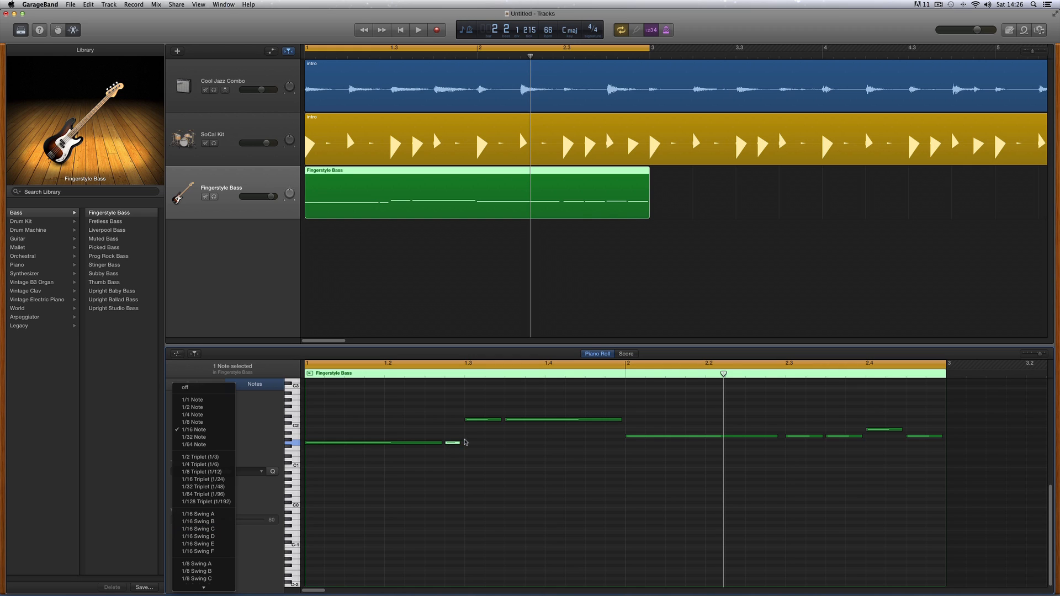
click(213, 529)
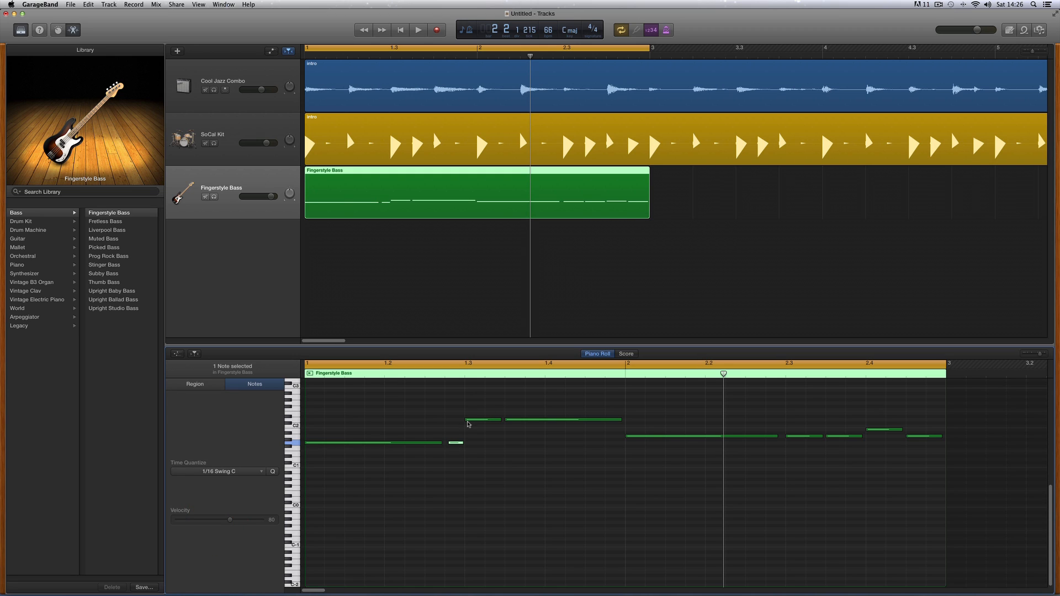
key(space)
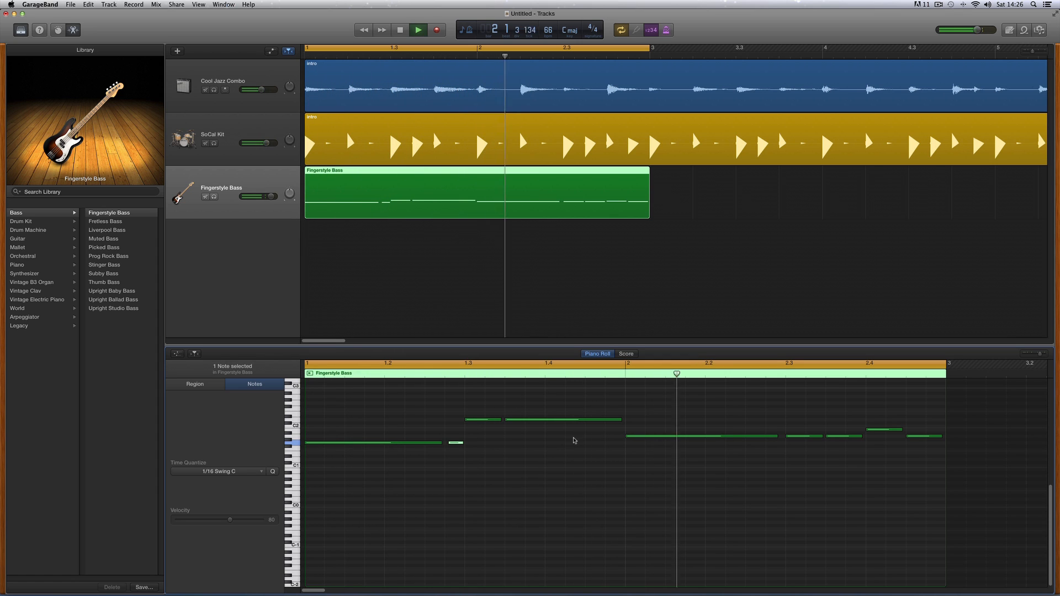
key(space)
- Shorten the first note of bar 2 and copy bar 1's short note as A1 into the gap before beat 3
drag(776, 436, 762, 437)
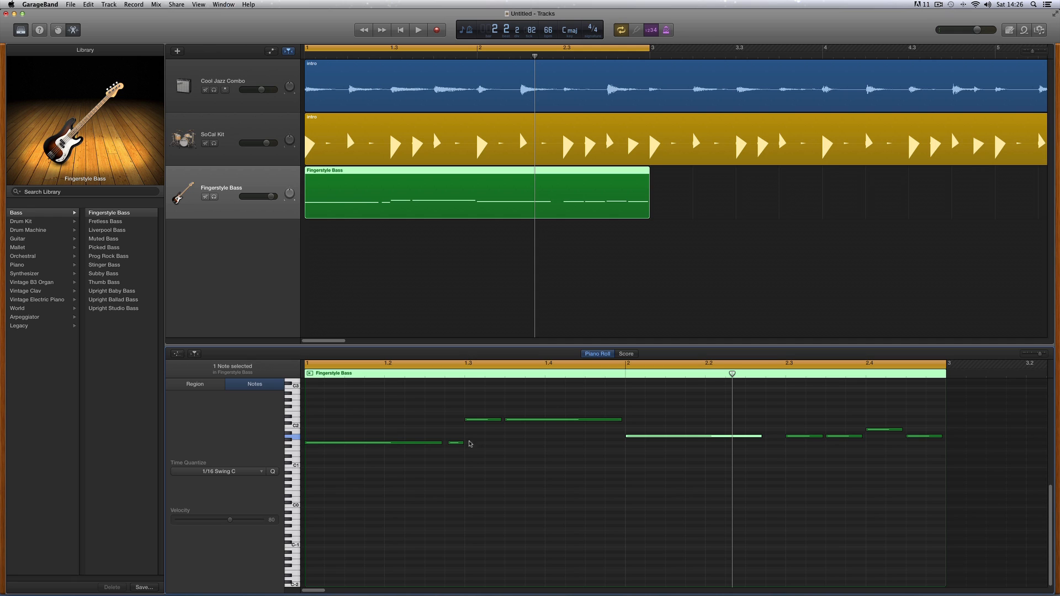
mouse_move(762, 437)
mouse_down()
mouse_move(779, 436)
mouse_move(761, 437)
mouse_up()
click(455, 444)
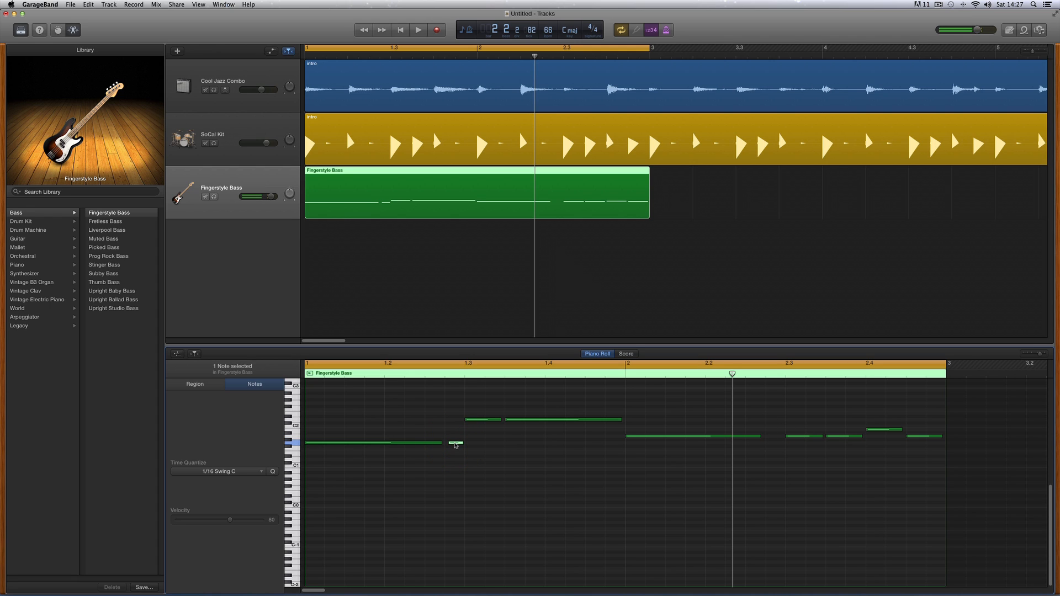
drag(456, 445, 491, 446)
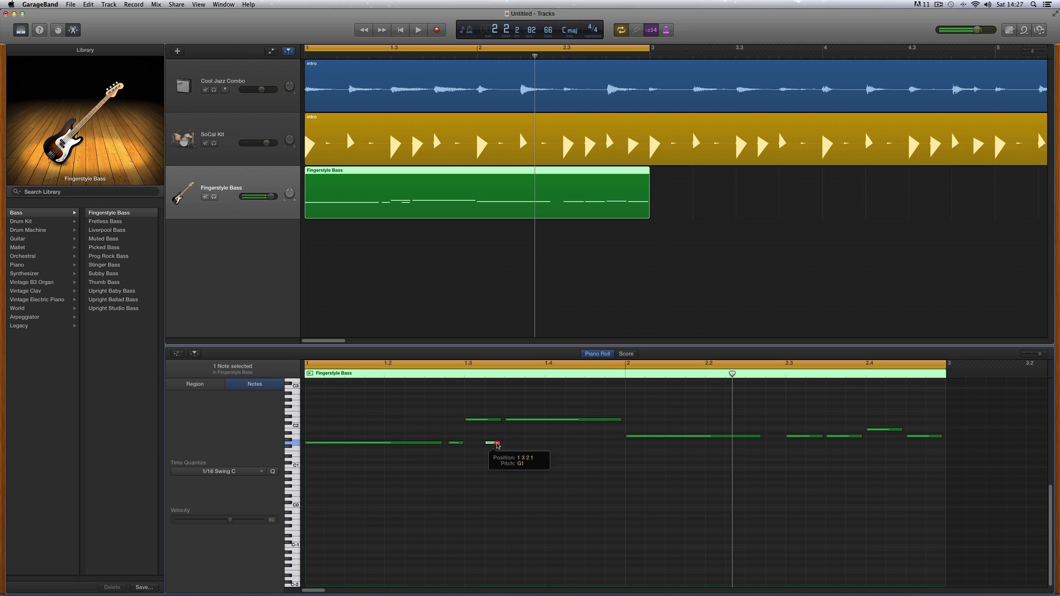
drag(492, 445, 771, 440)
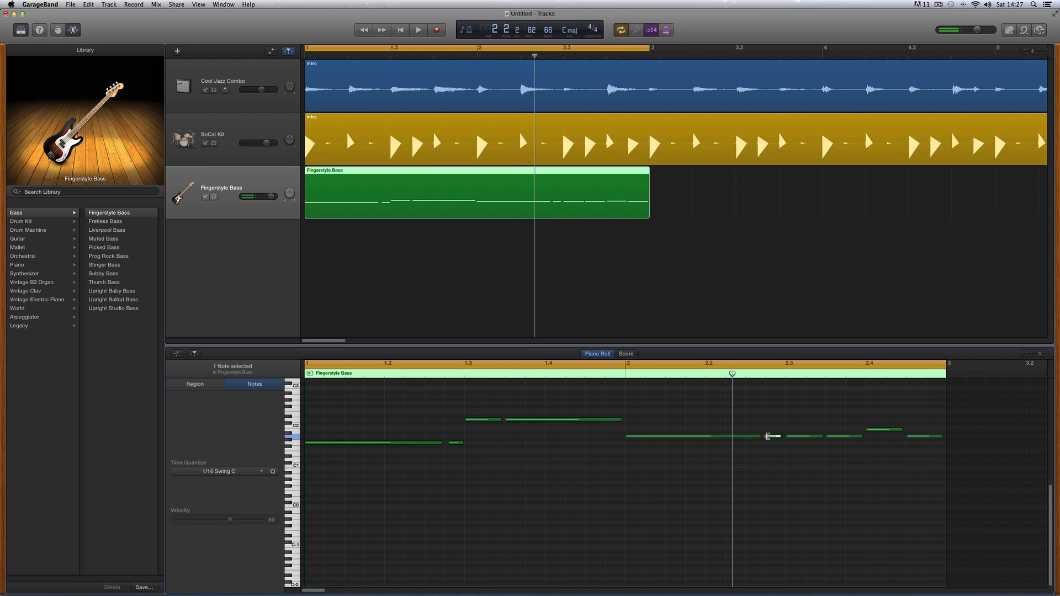
key(space)
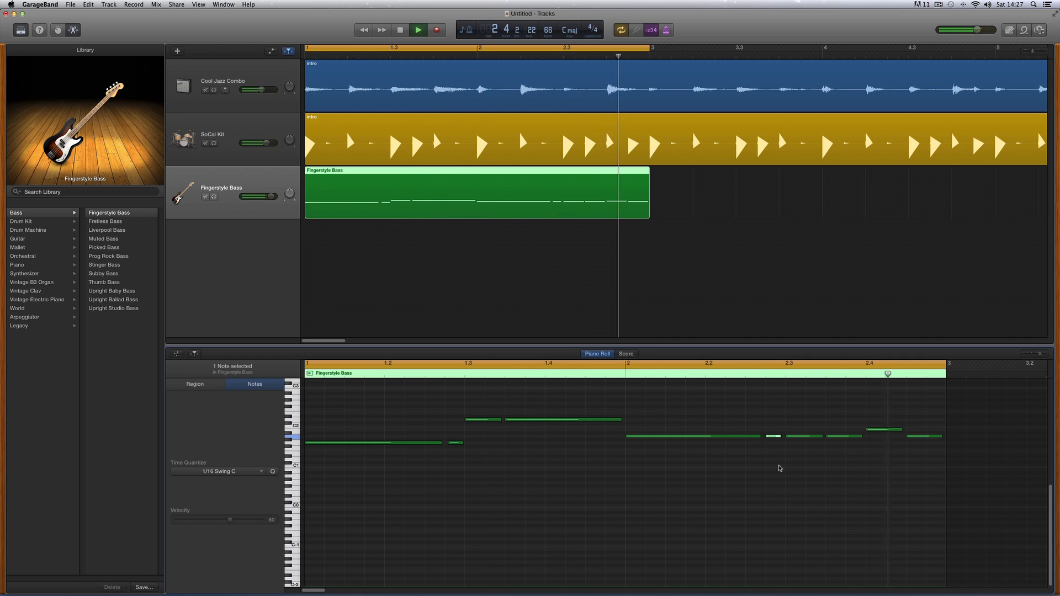
key(space)
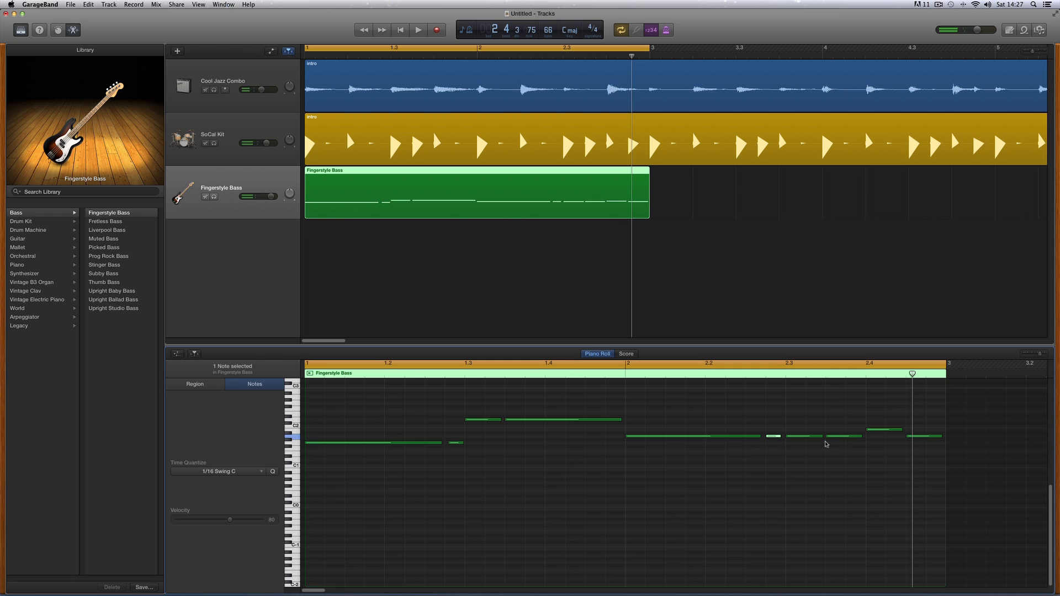
- Apply the 1/16 Swing C quantize to the copied short A1 note in bar 2 and audition the notes following it
click(773, 438)
click(273, 472)
click(804, 436)
click(845, 435)
click(886, 429)
click(918, 436)
click(436, 443)
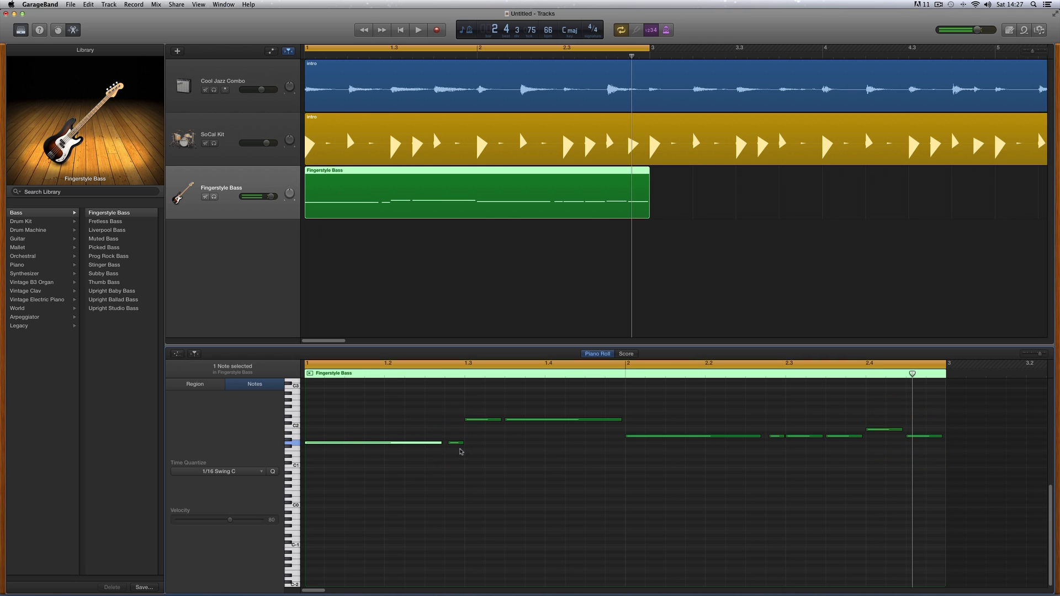
- Play the loop from the start and slightly trim the end of the short A1 note before beat 3 of bar 2
key(Return)
key(space)
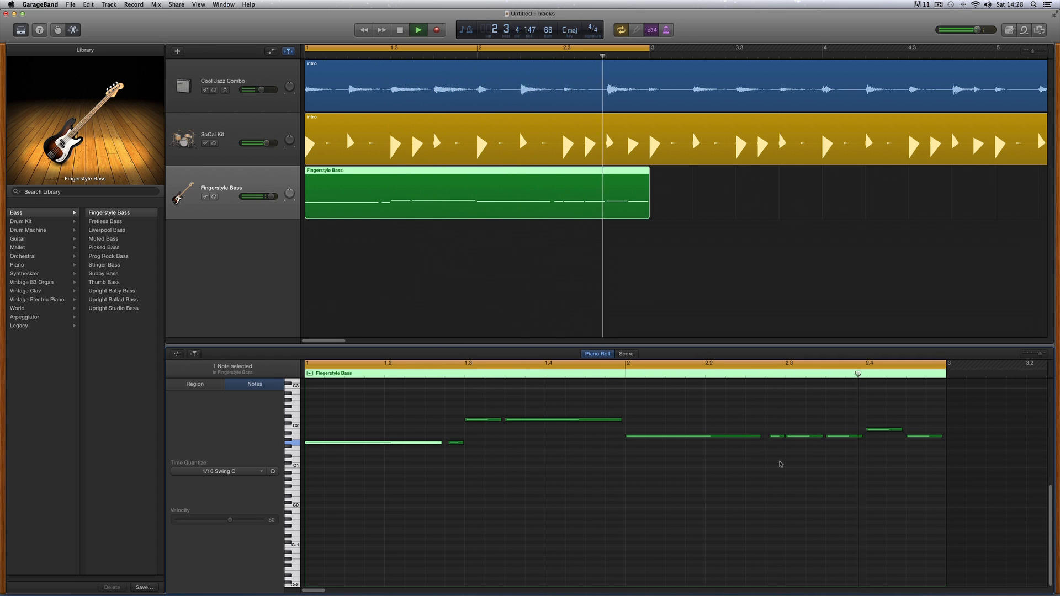
key(space)
drag(779, 439, 778, 440)
key(space)
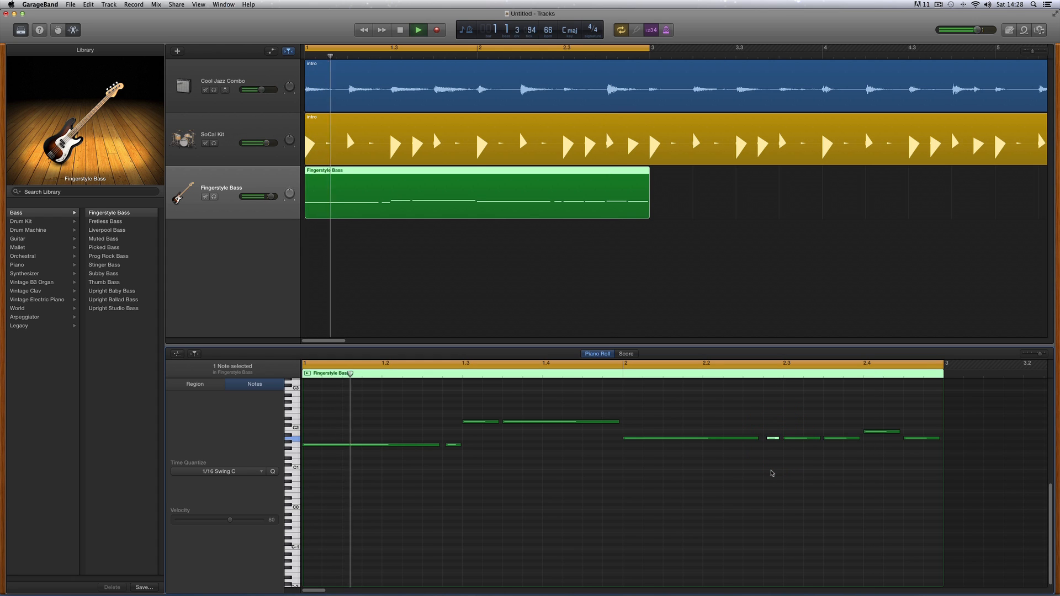
key(space)
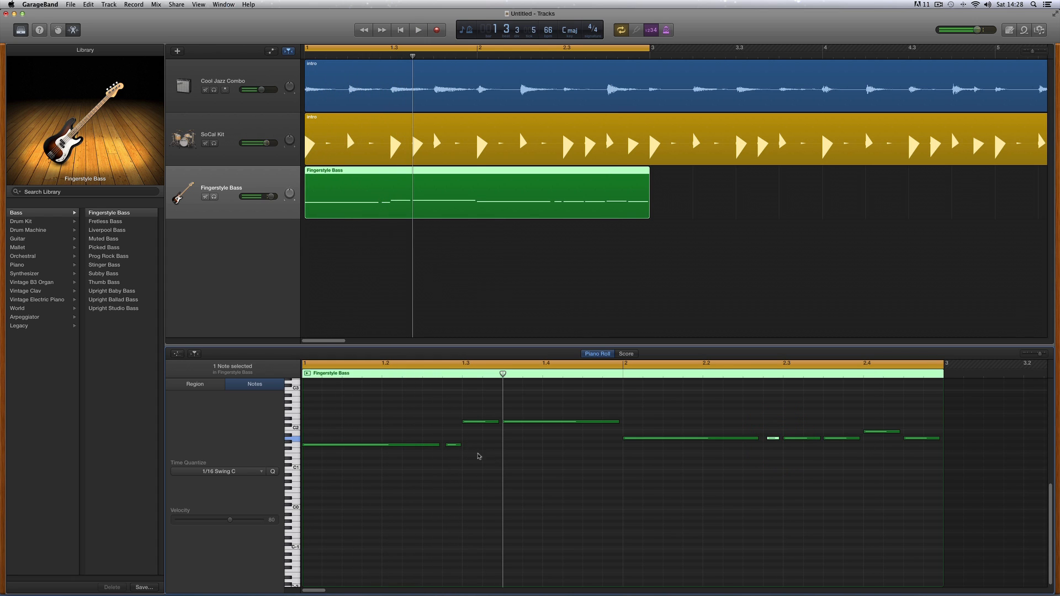
- Shorten the G1 connecting note before beat 3 of bar 1 slightly, fine-tuning its end while playing the loop
drag(459, 446, 457, 446)
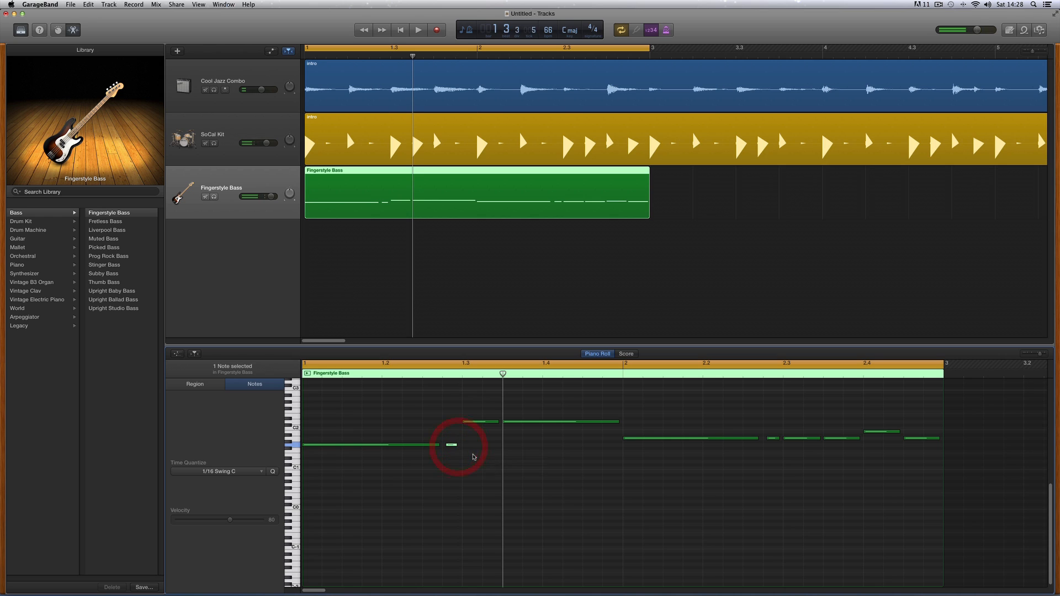
key(space)
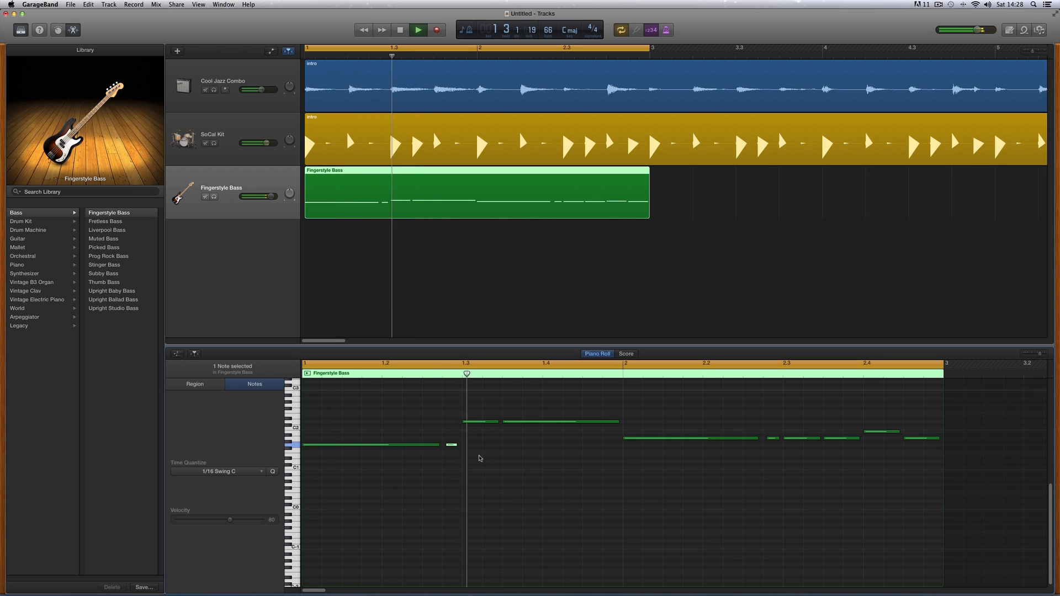
key(space)
drag(452, 446, 453, 446)
key(space)
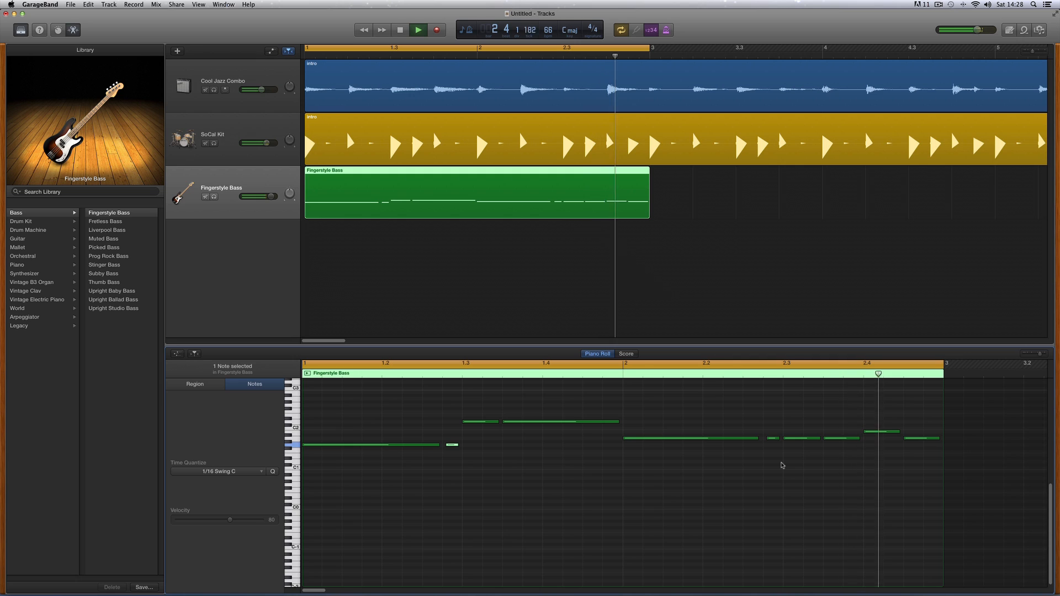
key(space)
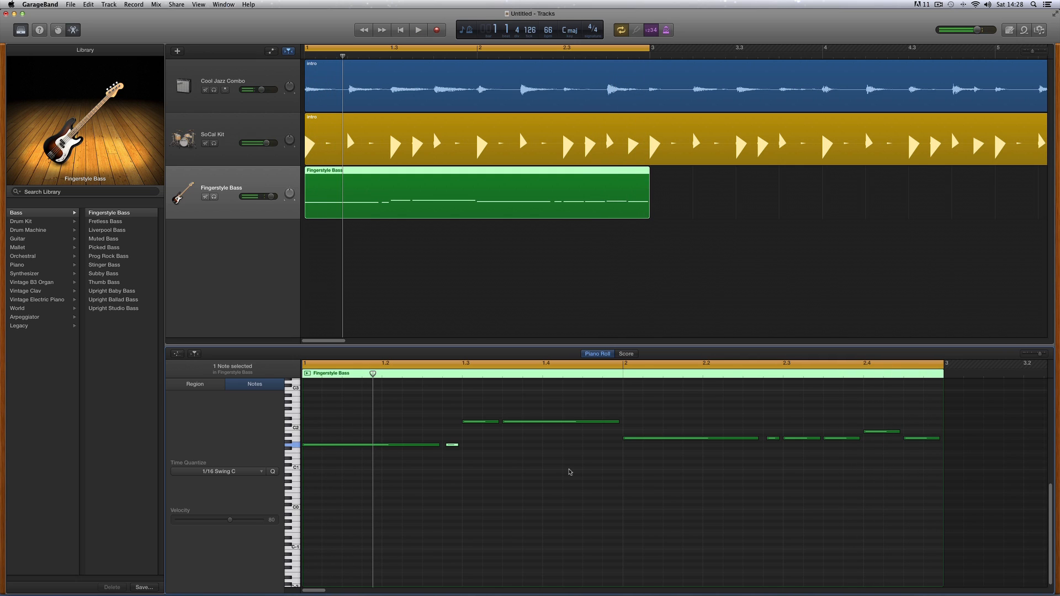
- Copy the two-bar bass region to bar 3, move the cycle range over bars 3 and 4, and play the copy
click(568, 469)
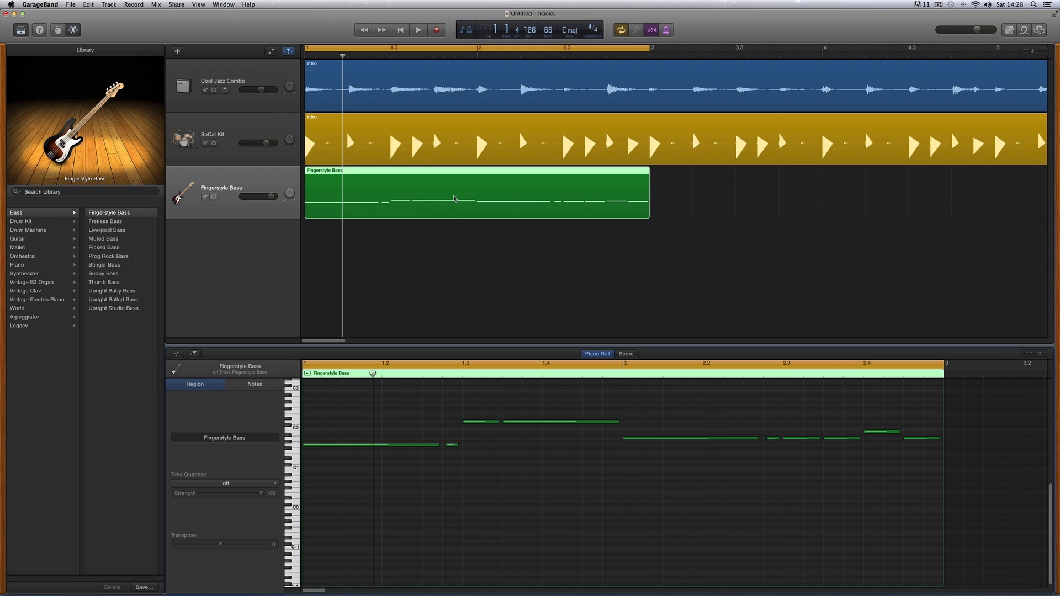
drag(387, 174, 721, 195)
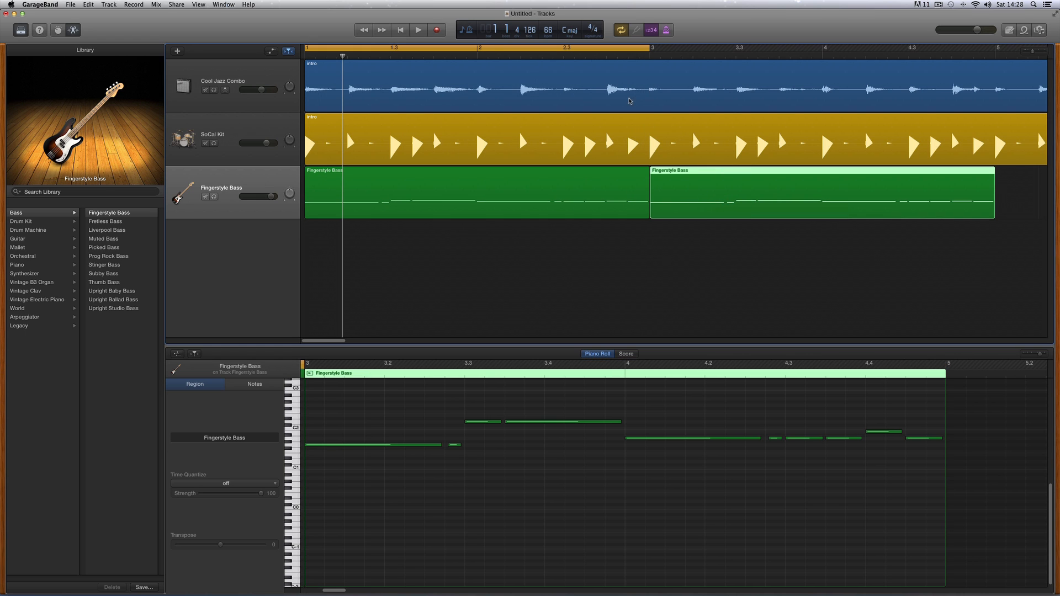
drag(436, 48, 778, 58)
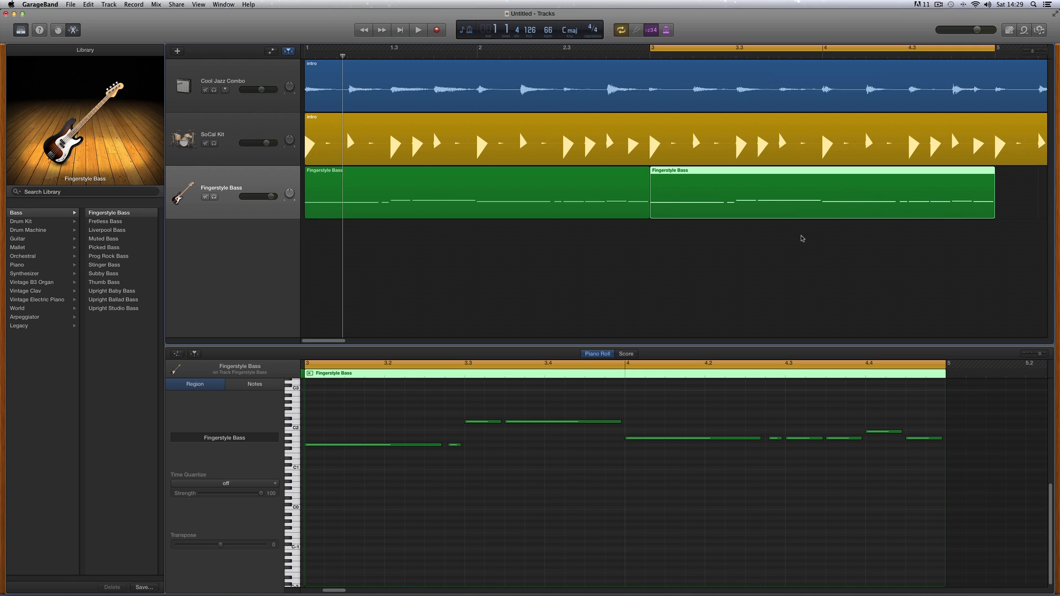
key(space)
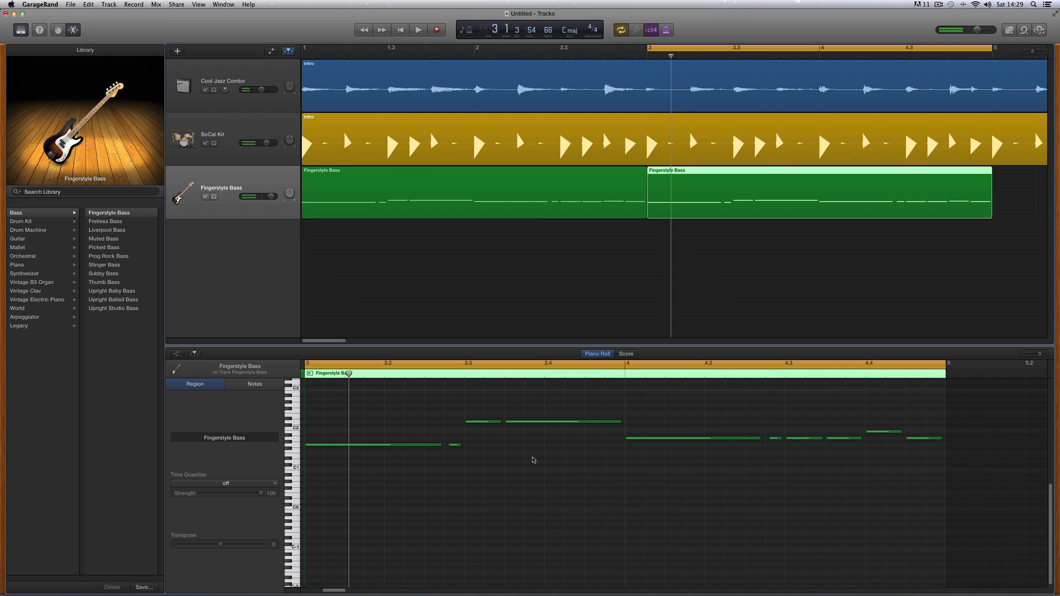
click(712, 179)
click(726, 178)
key(space)
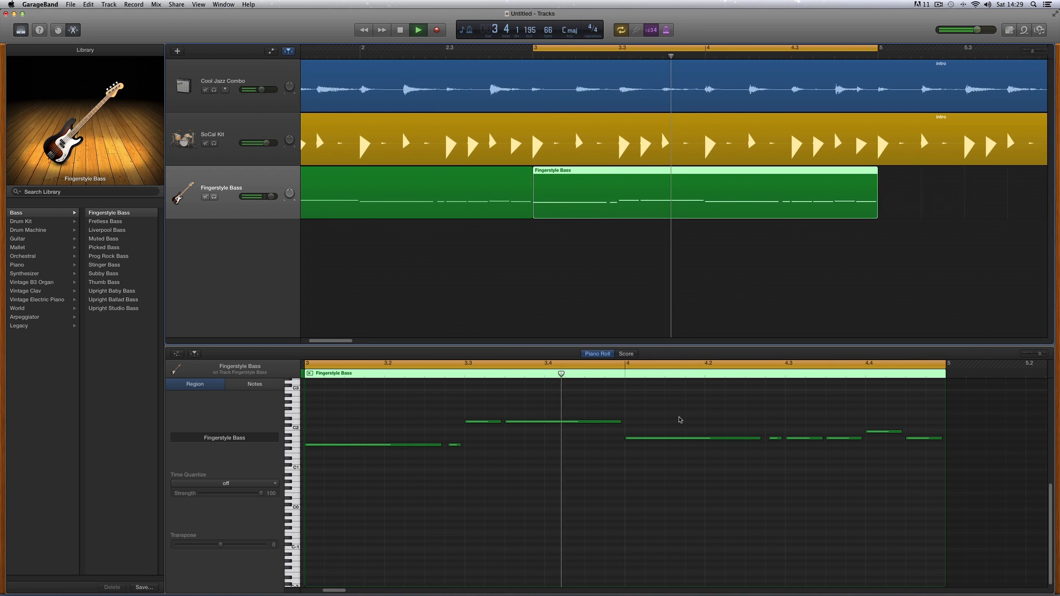
key(space)
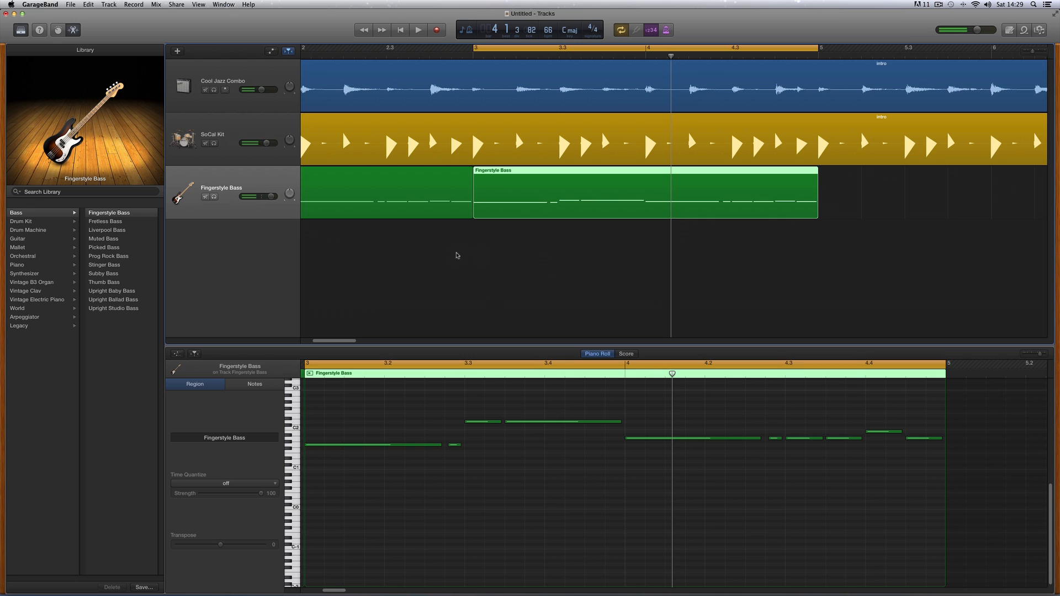
- Transpose all the bar 4 notes in the copied bass region up three semitones, moving A1 to C2, and play them
click(416, 191)
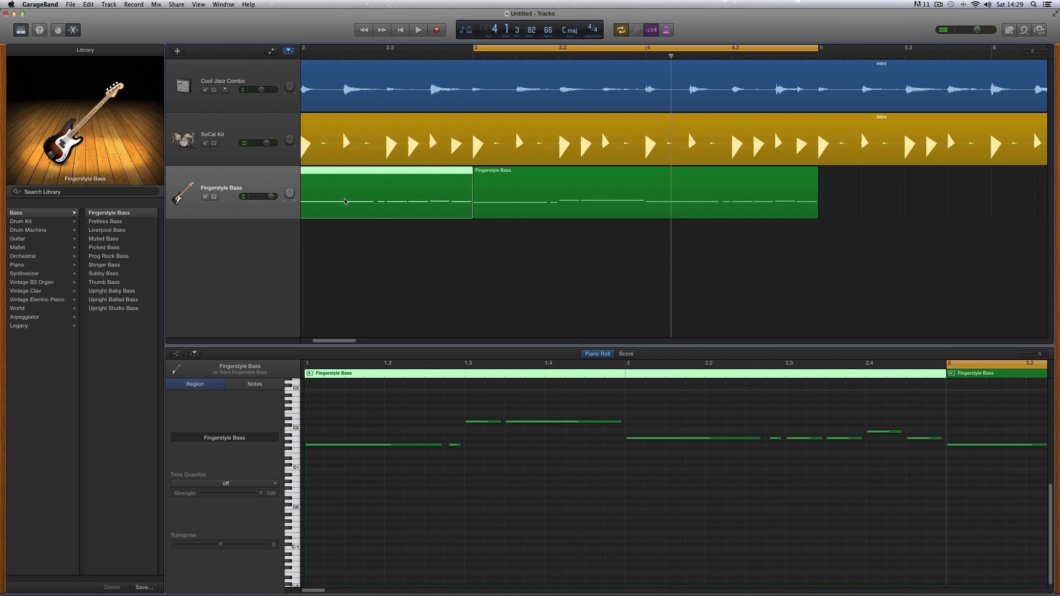
click(545, 178)
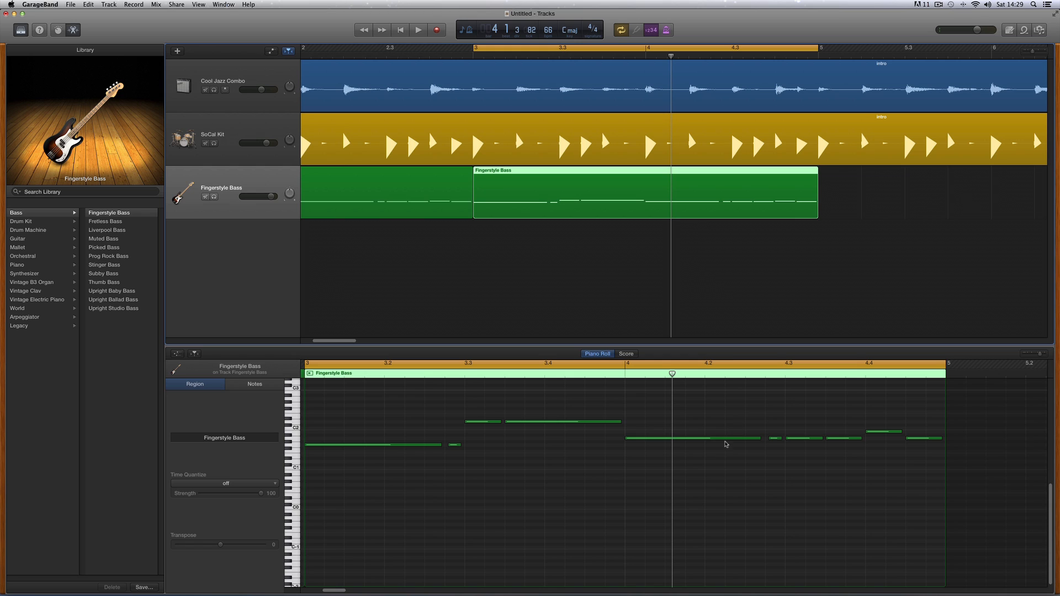
drag(638, 411, 929, 483)
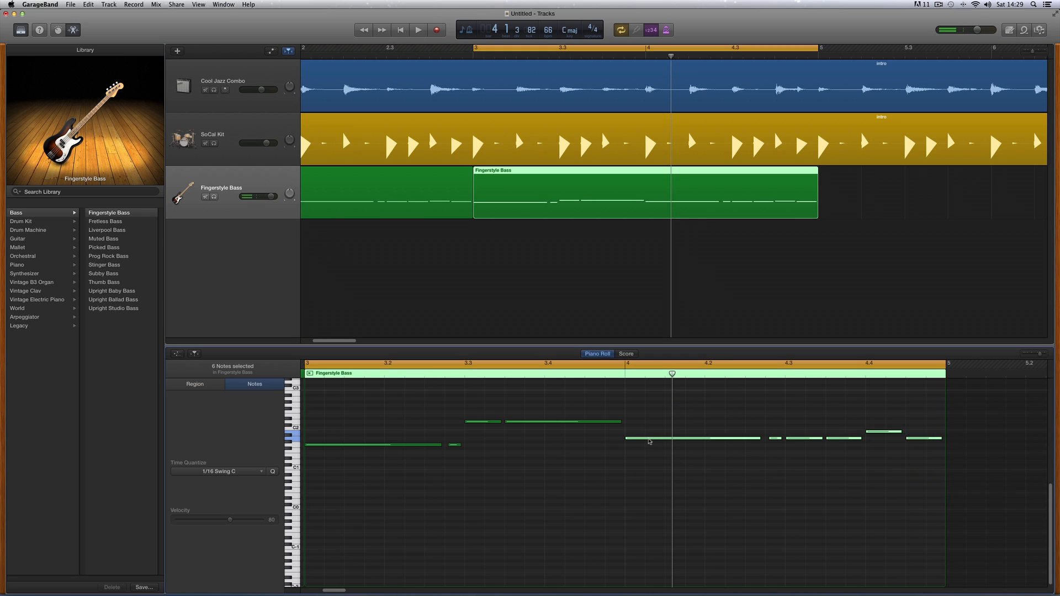
drag(639, 398, 922, 475)
click(644, 442)
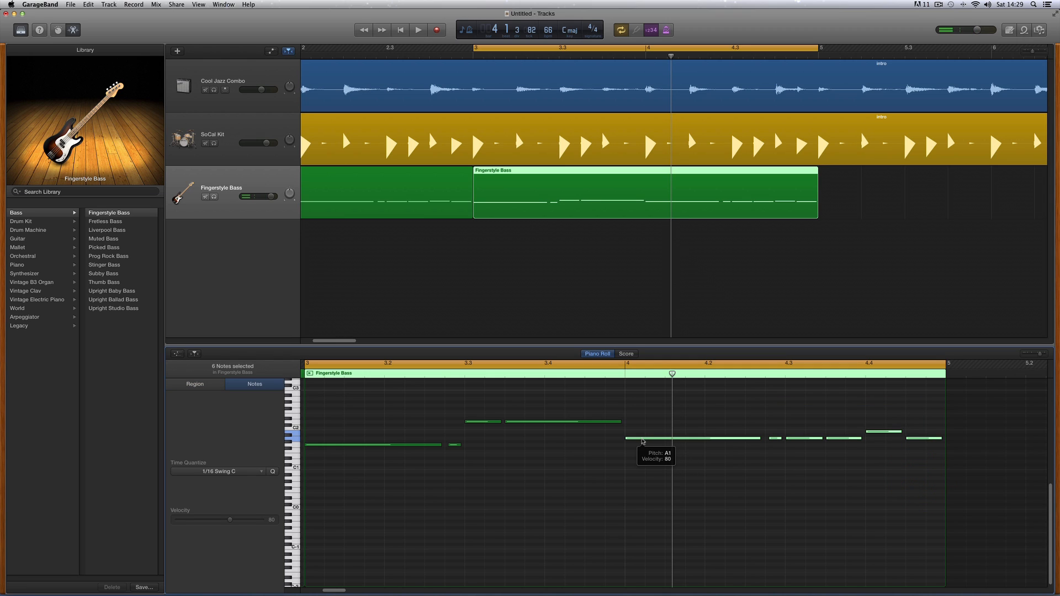
drag(644, 441, 644, 432)
key(space)
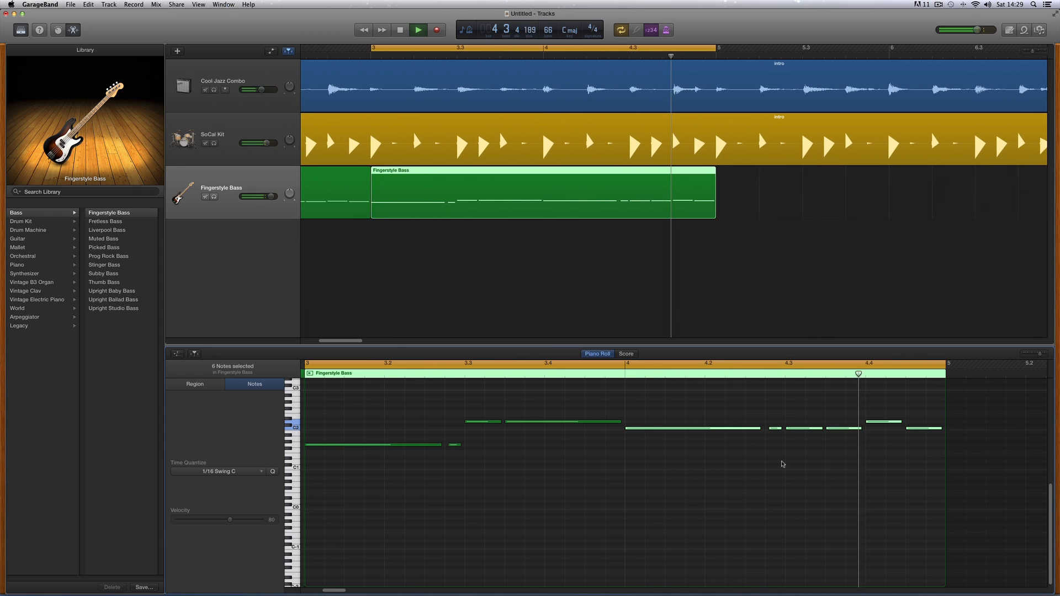
key(space)
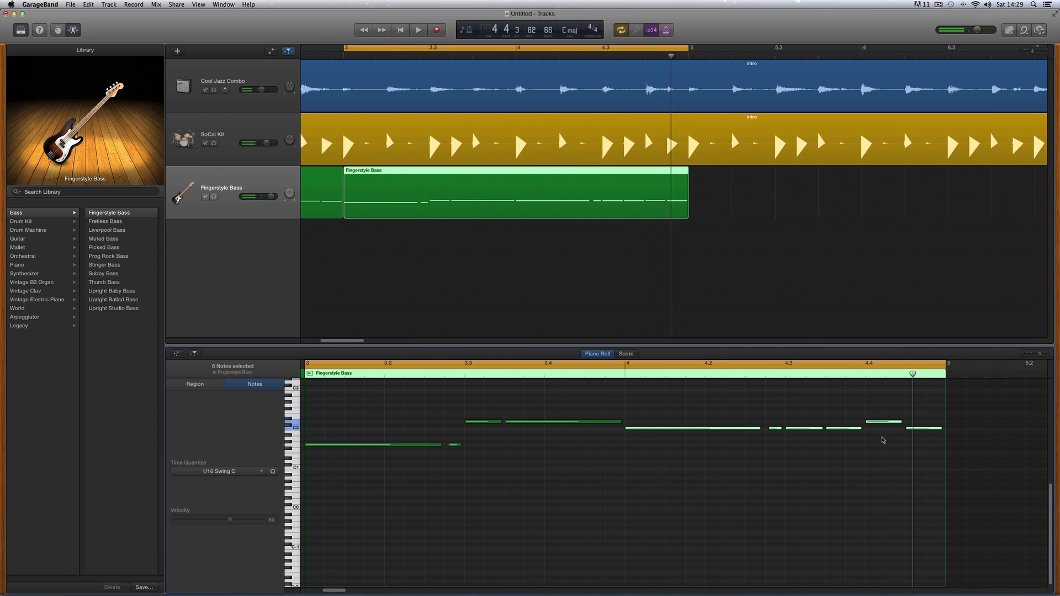
- Audition the transposed notes from beat 3 to the end of bar 4, repeating the last two
click(877, 429)
click(803, 428)
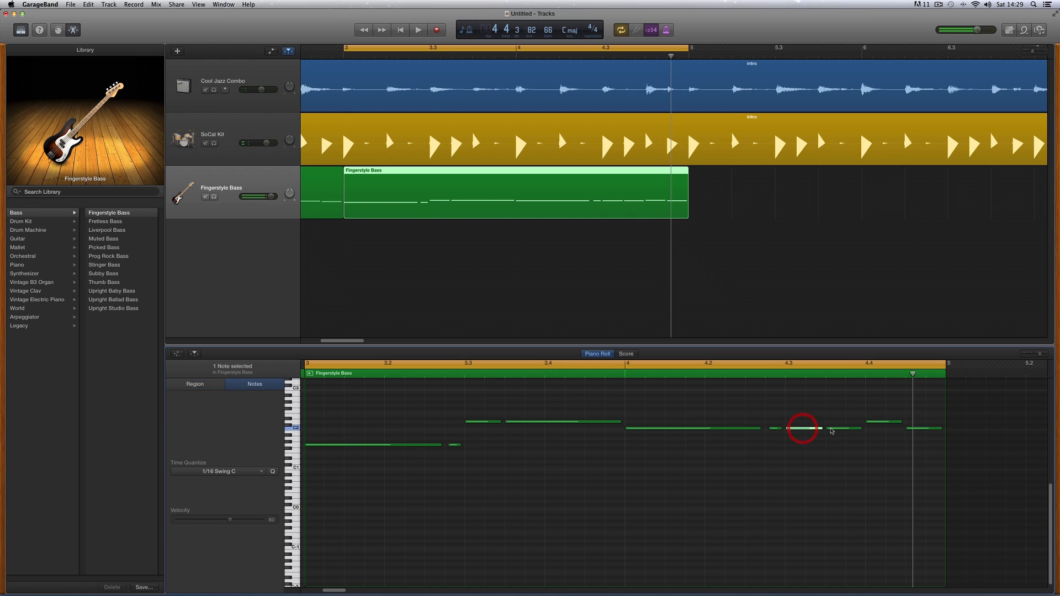
click(830, 429)
click(875, 422)
click(913, 429)
click(884, 422)
click(911, 429)
mouse_move(890, 424)
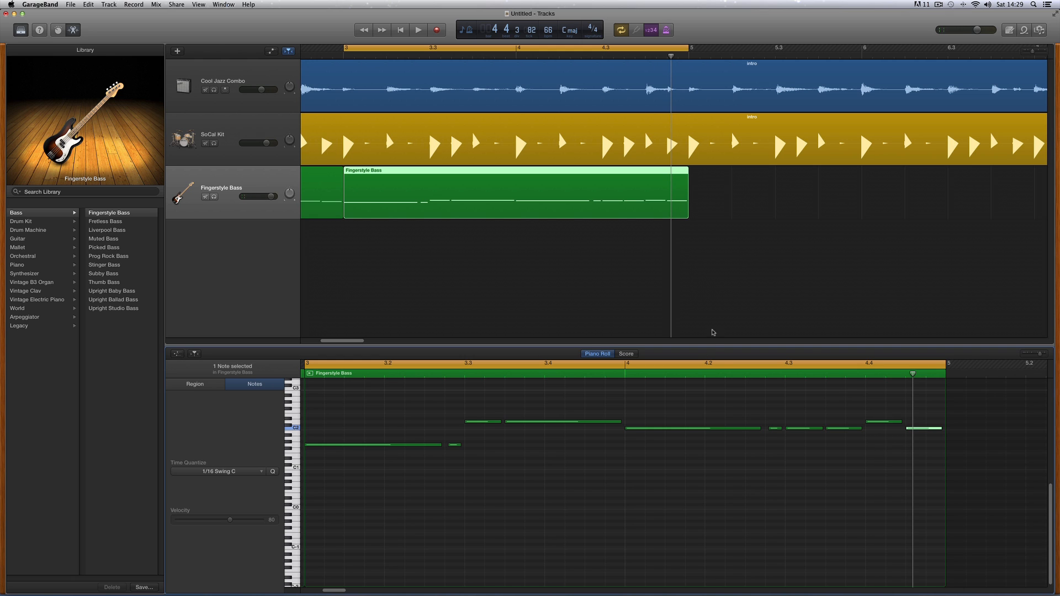
- Replay bars 3 and 4, and raise the last two bass notes of bar 4 two semitones, to E2 and D2
click(628, 376)
key(space)
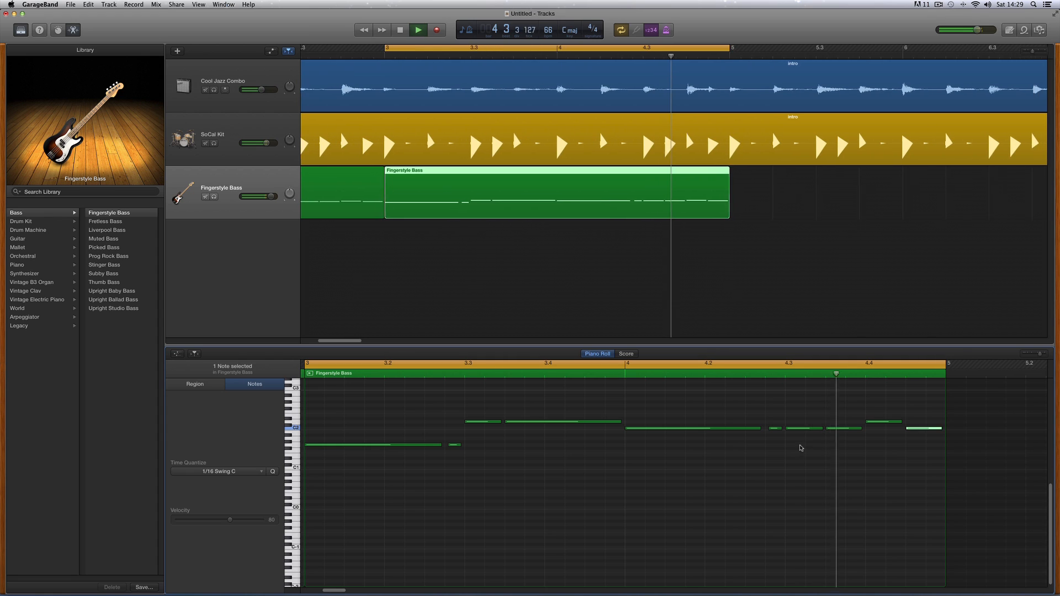
key(space)
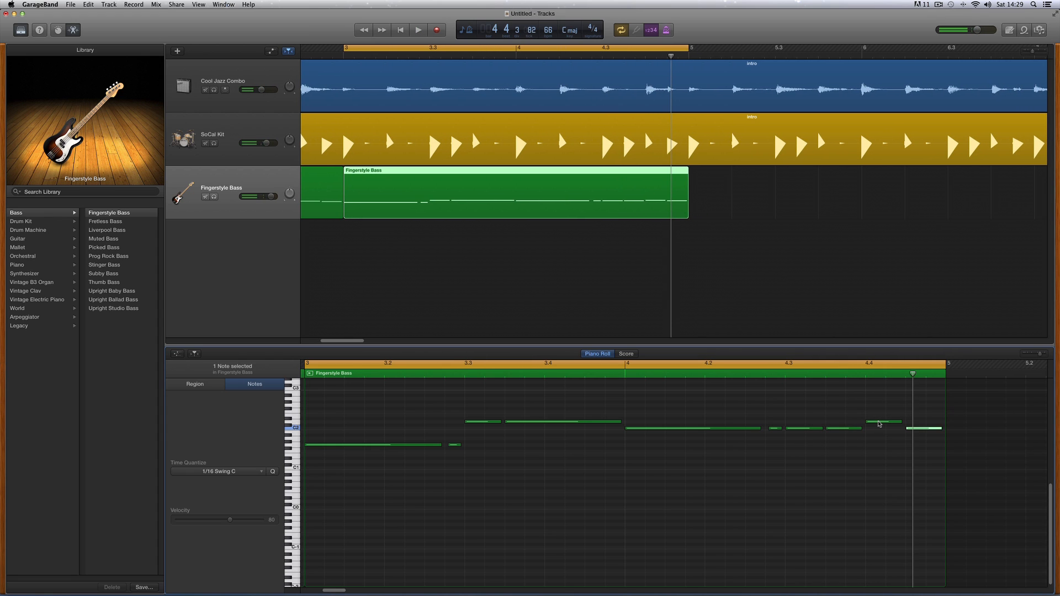
click(880, 423)
drag(880, 423, 919, 422)
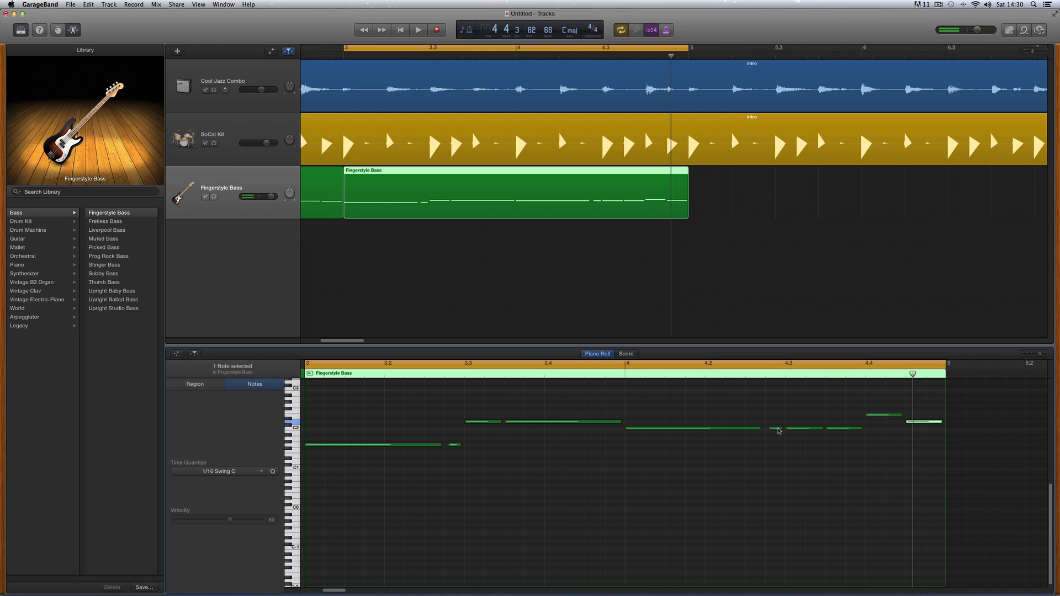
- Audition the individual notes from beat 3 to the end of bar 4, and play the start of the looped section
click(777, 429)
click(835, 429)
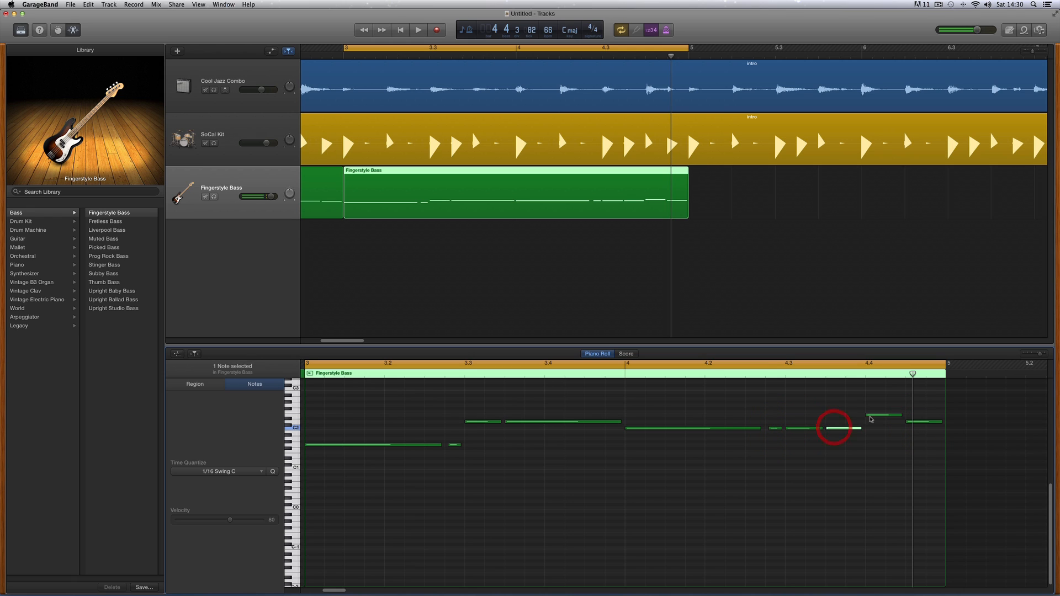
click(873, 416)
click(921, 422)
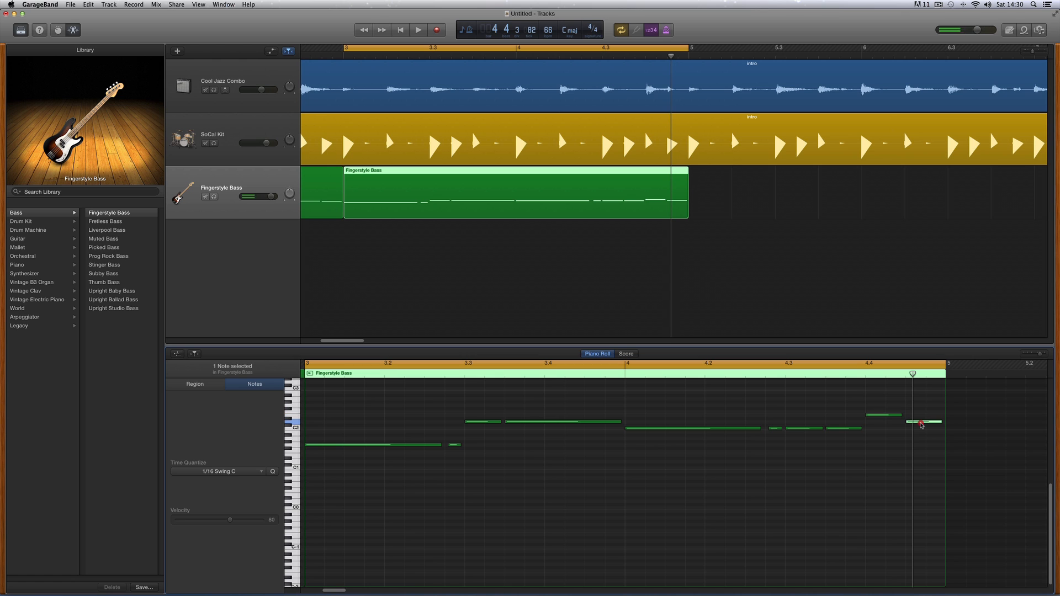
key(space)
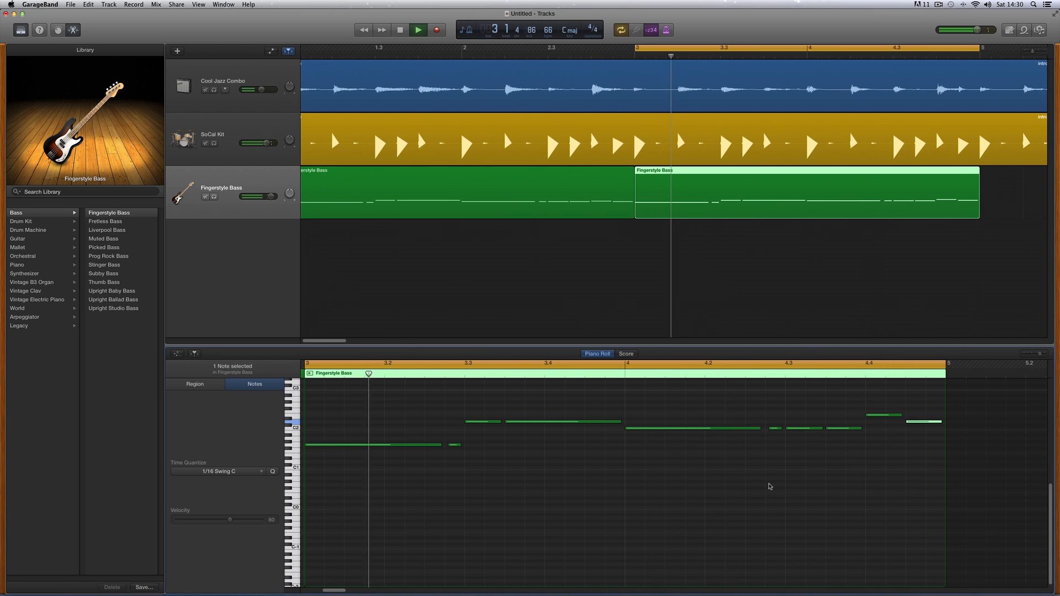
key(space)
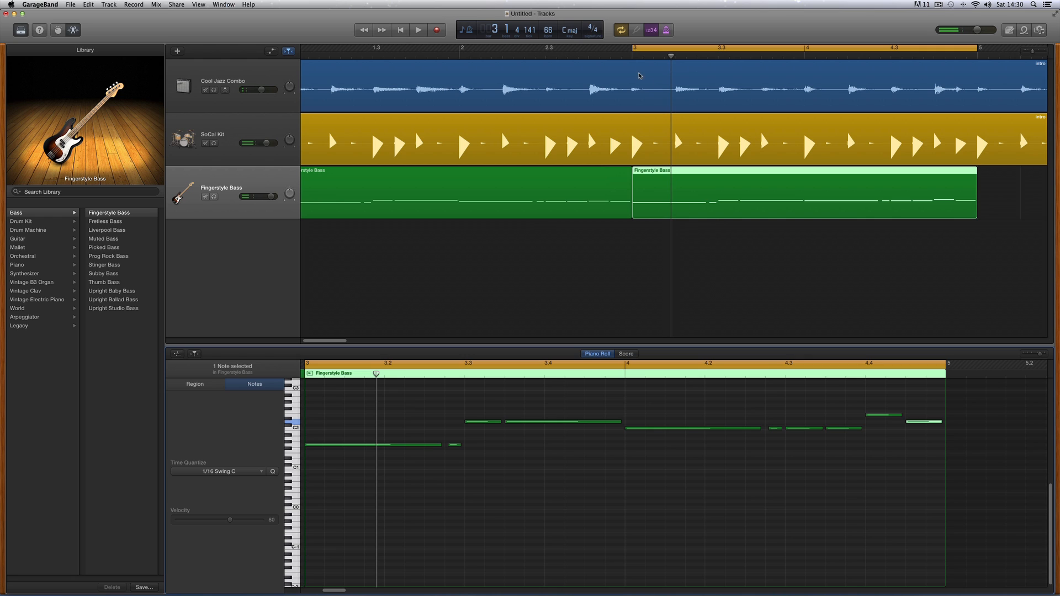
- Extend the cycle range to cover bars 1 to 4, select both bass regions, and play them from the beginning
drag(633, 48, 301, 50)
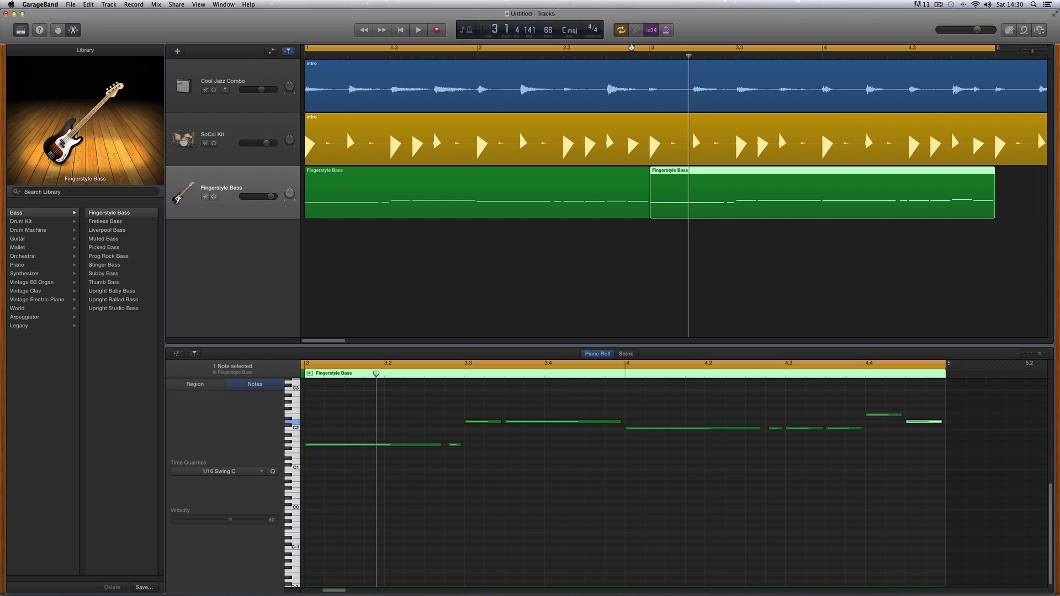
drag(1034, 53, 1032, 53)
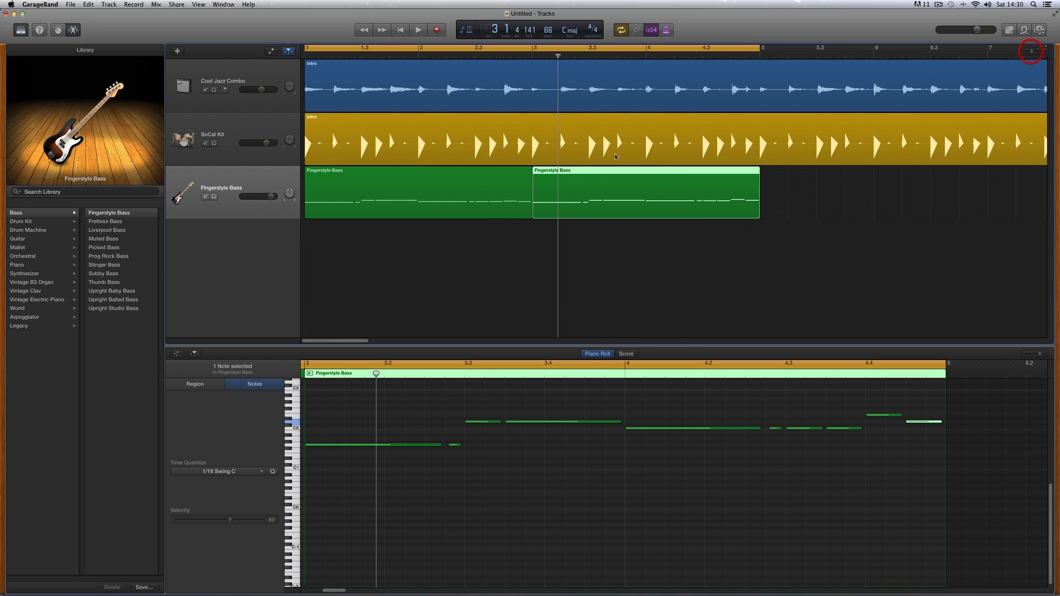
click(454, 179)
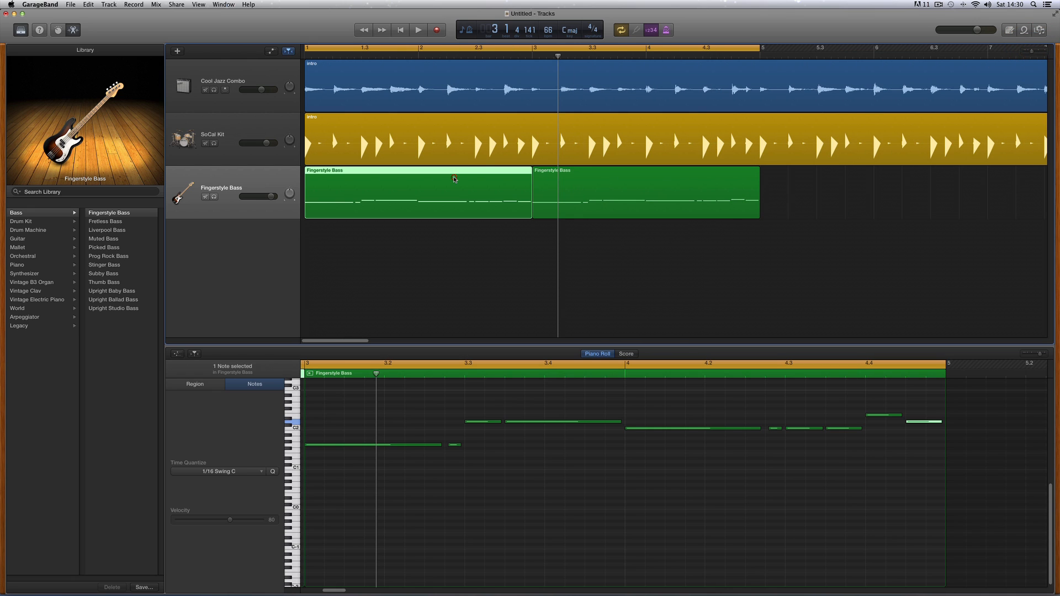
shift+click(572, 190)
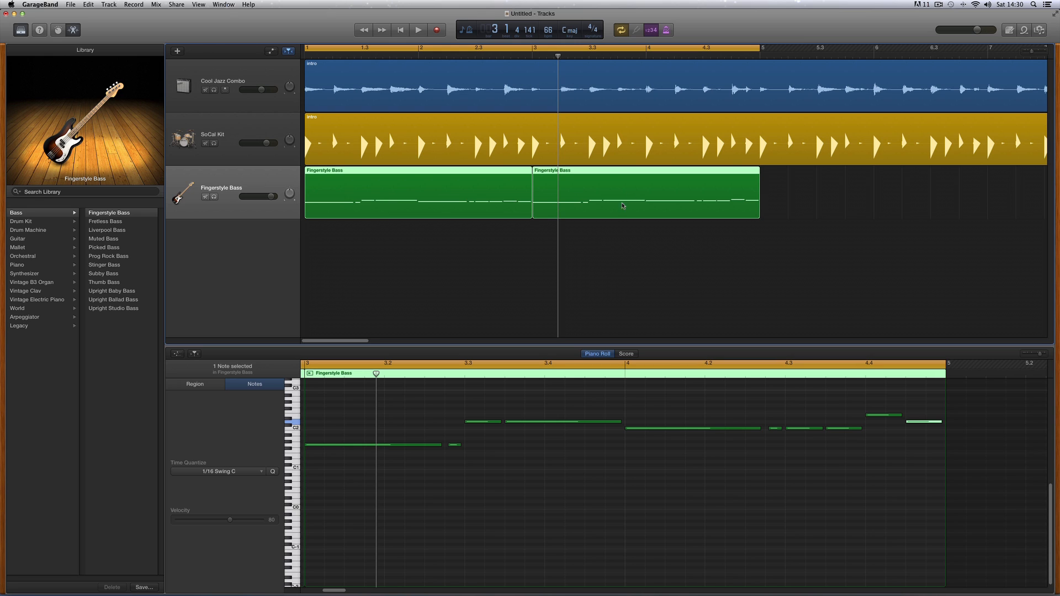
key(Return)
key(space)
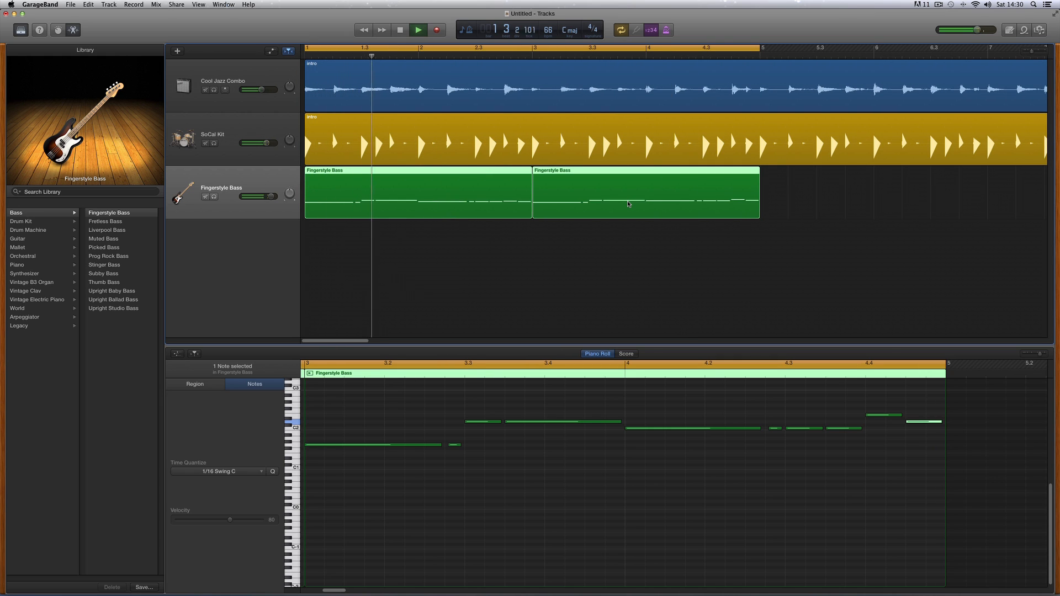
key(space)
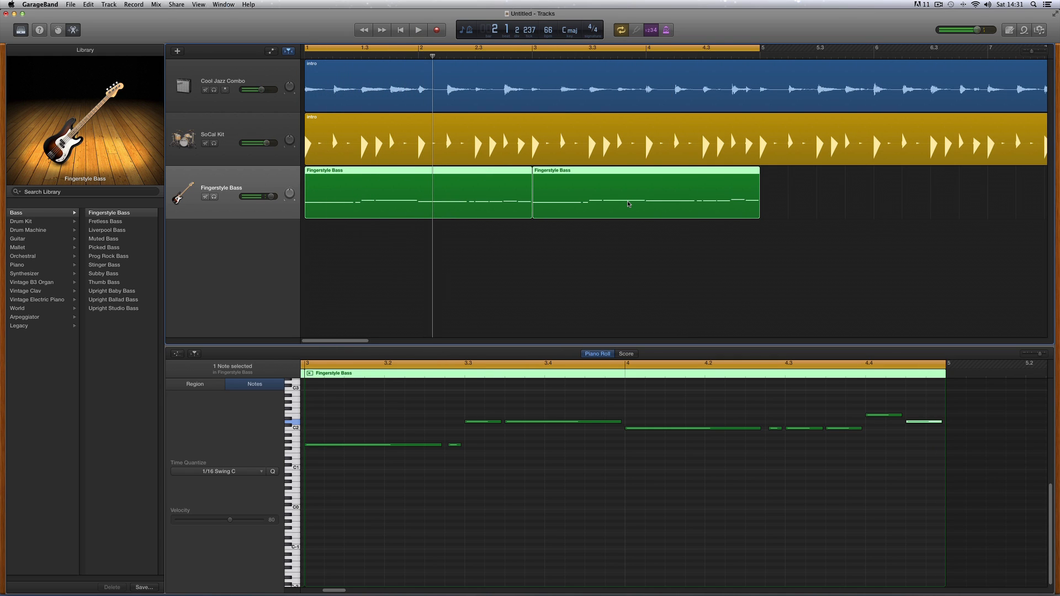
- Join the two adjacent two-bar Fingerstyle Bass regions into a single four-bar region
click(532, 229)
drag(559, 232, 502, 195)
click(89, 4)
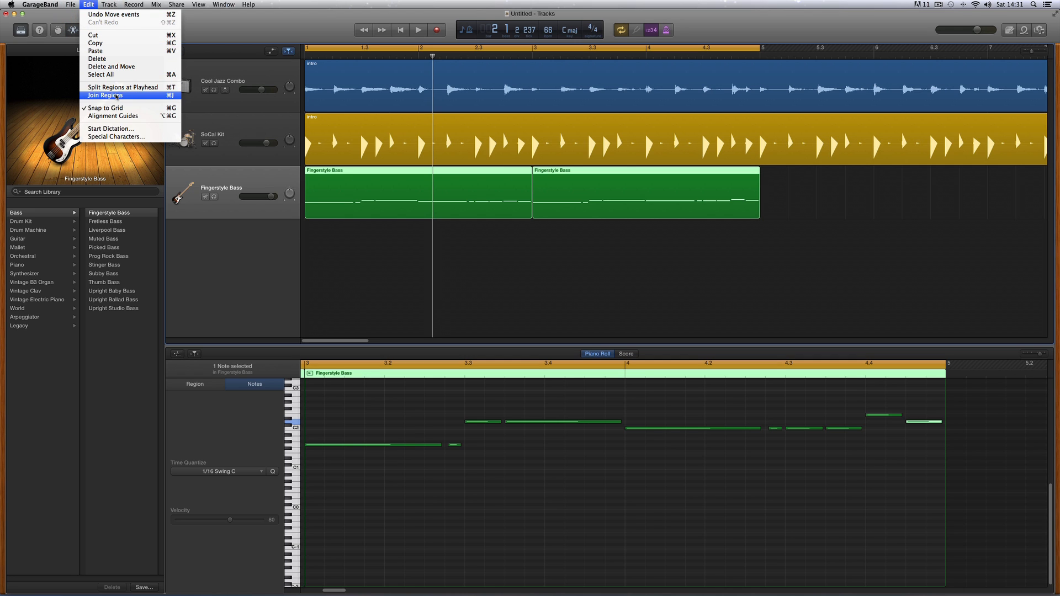
click(116, 96)
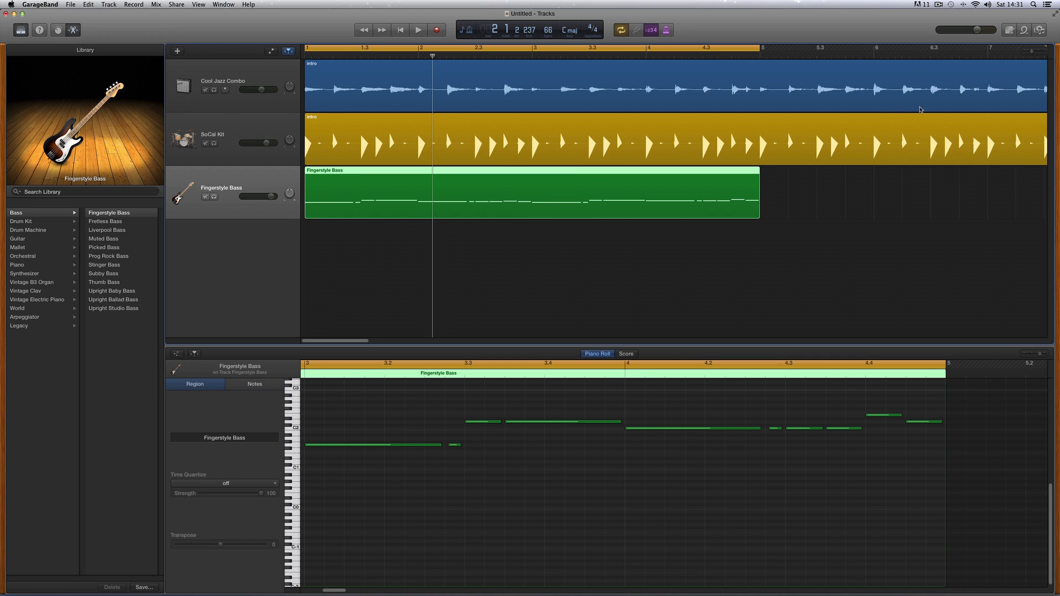
- Copy the four-bar bass region to bar 5, and extend the cycle range to cover bars 1 to 8
drag(1031, 53, 1028, 53)
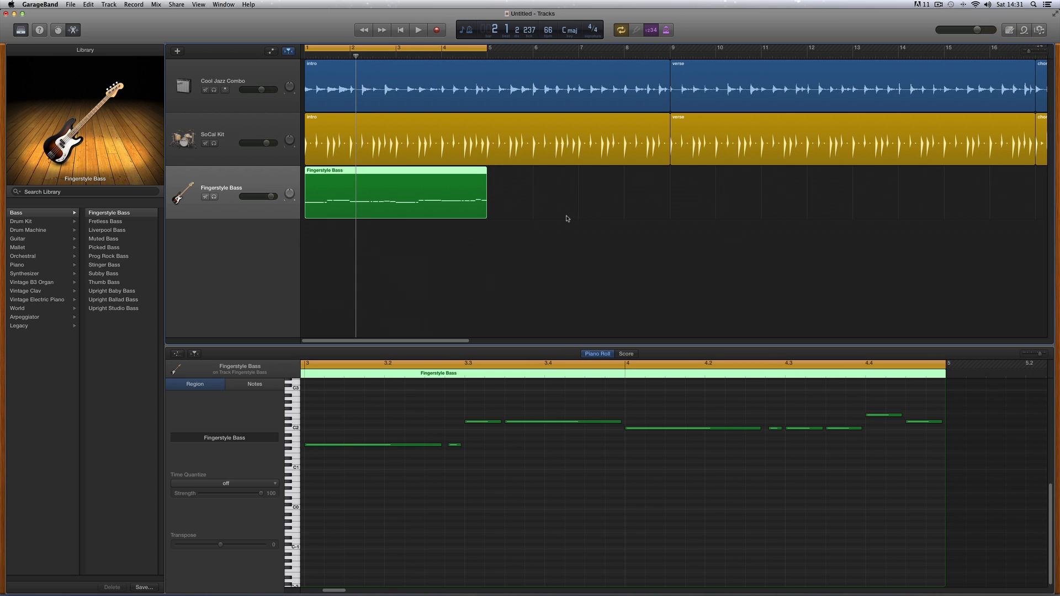
drag(469, 182, 555, 185)
click(409, 190)
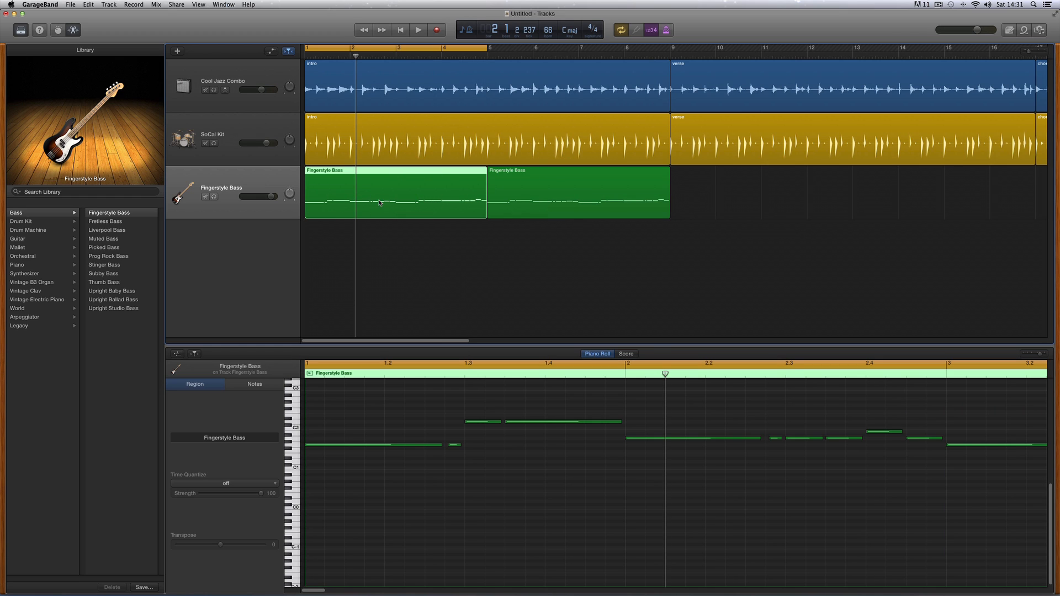
click(500, 196)
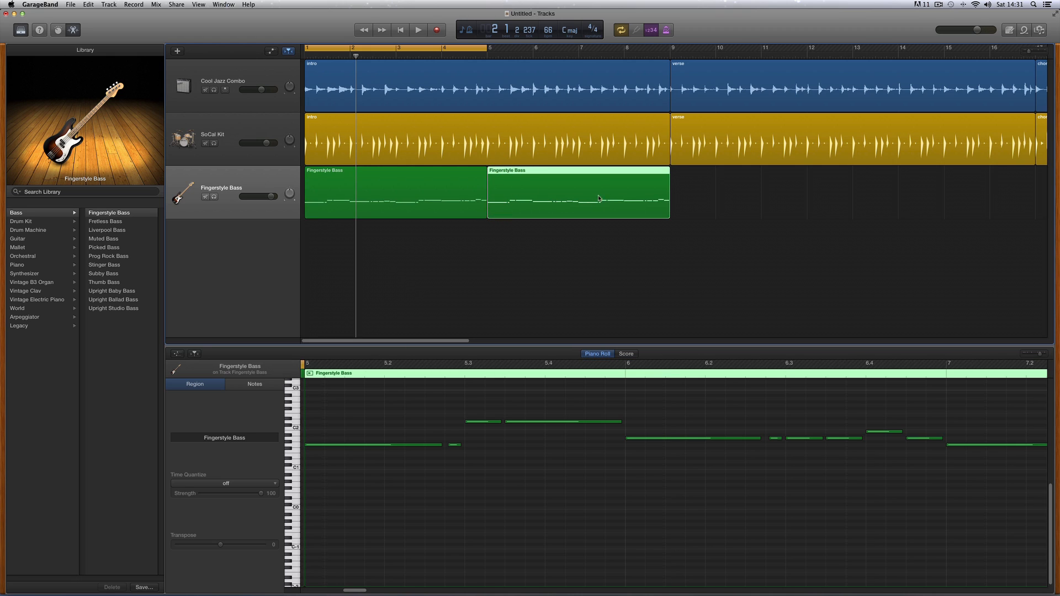
click(391, 192)
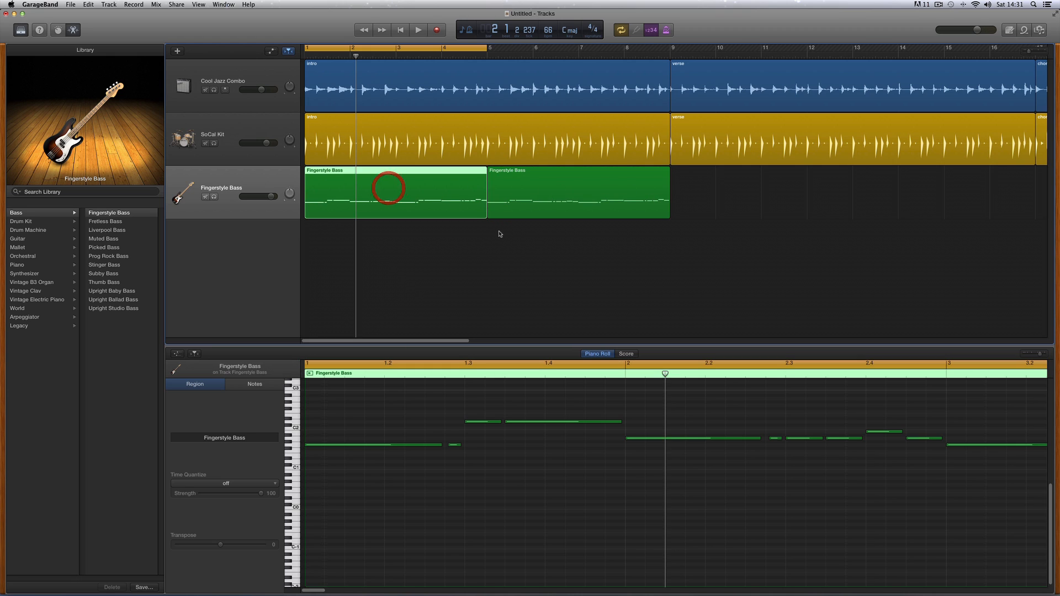
click(551, 180)
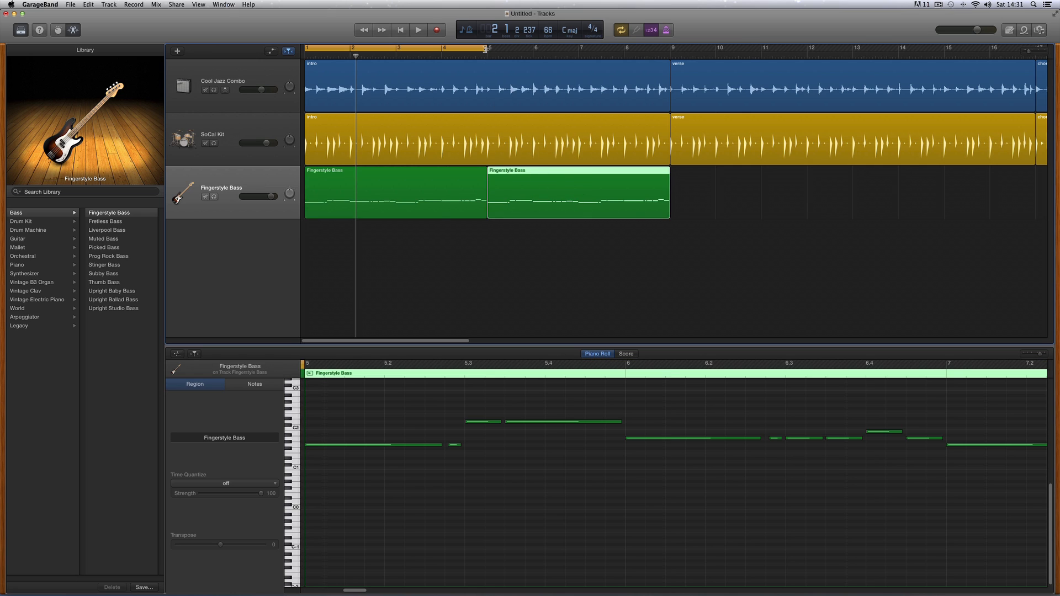
drag(485, 48, 671, 68)
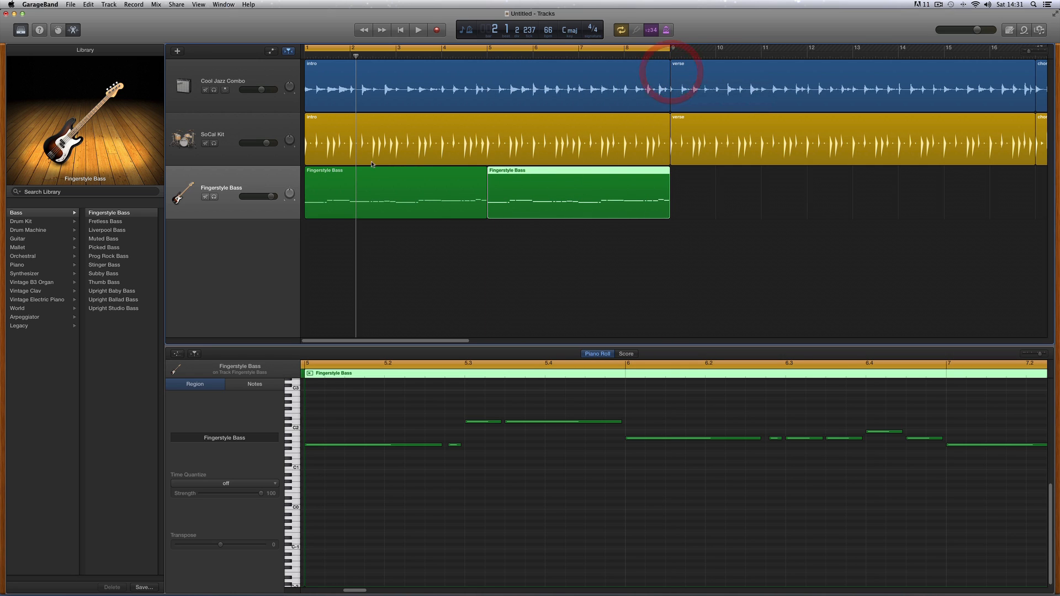
- Alternate between the original and copied four-bar bass regions to compare their notes
click(424, 194)
click(518, 195)
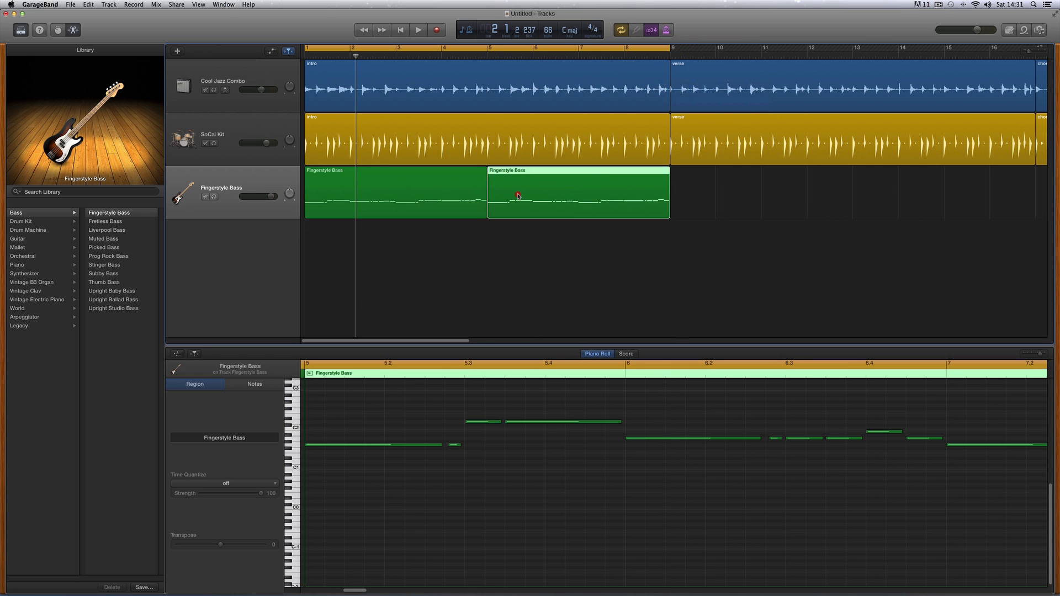
click(451, 191)
click(500, 187)
click(457, 188)
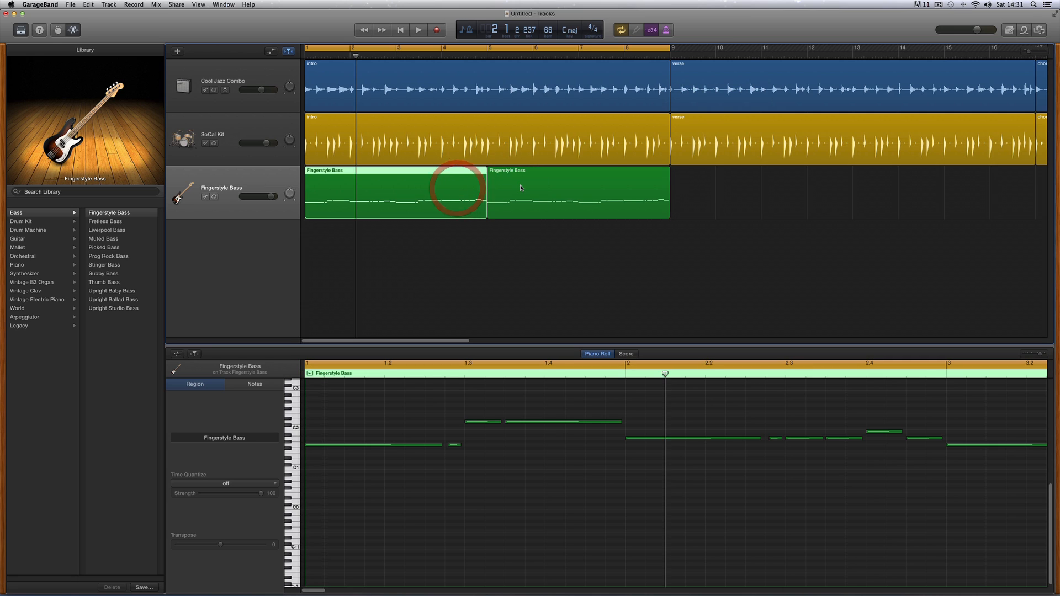
click(519, 187)
click(449, 185)
click(508, 186)
click(462, 184)
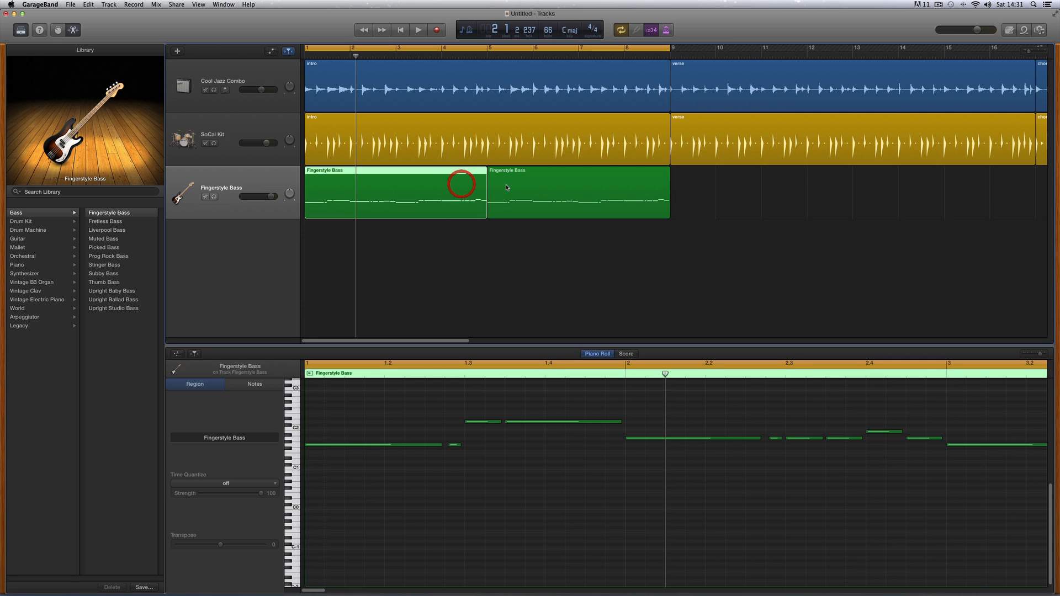
click(507, 187)
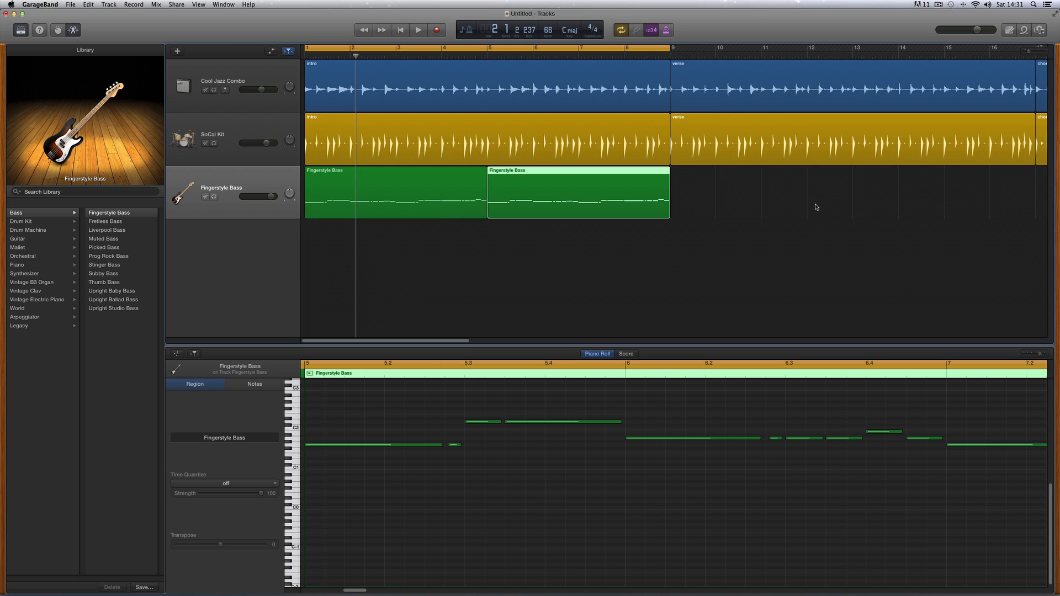
- Play the eight-bar intro with both bass regions selected and all their notes fitted in the Piano Roll
key(space)
shift+click(452, 187)
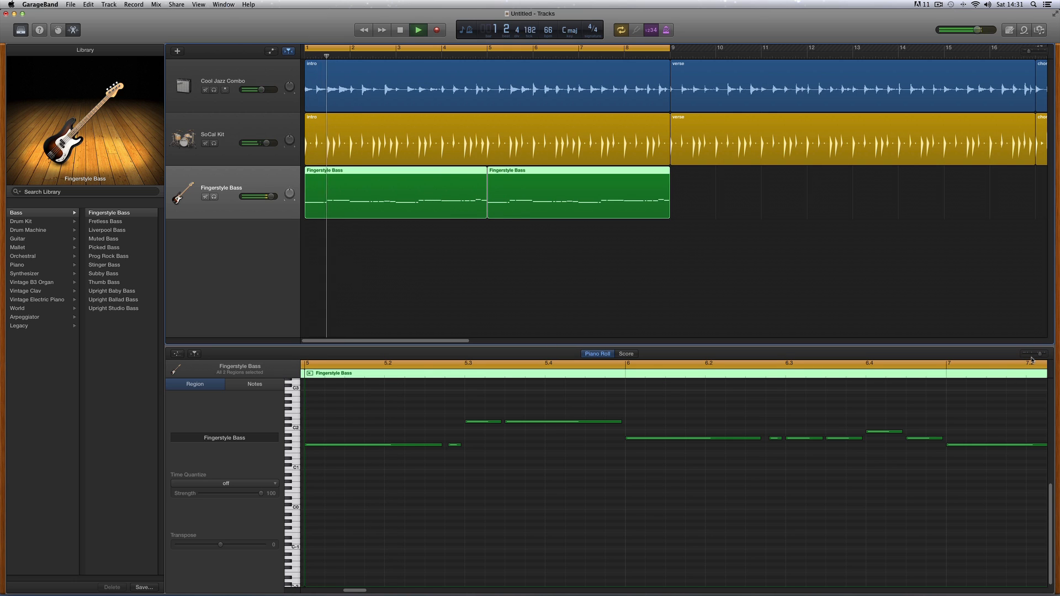
click(1029, 358)
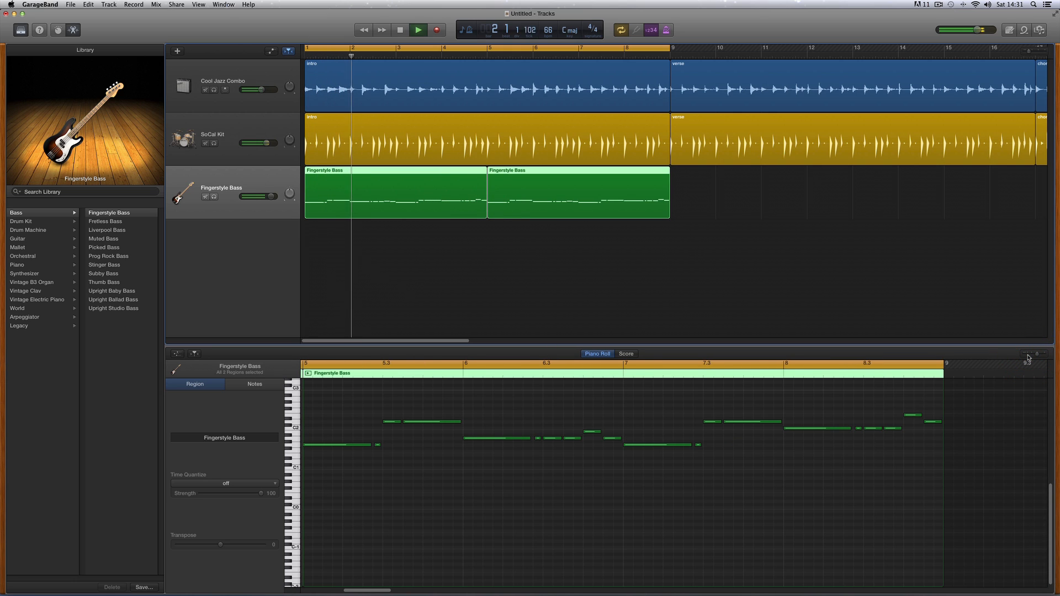
click(1028, 358)
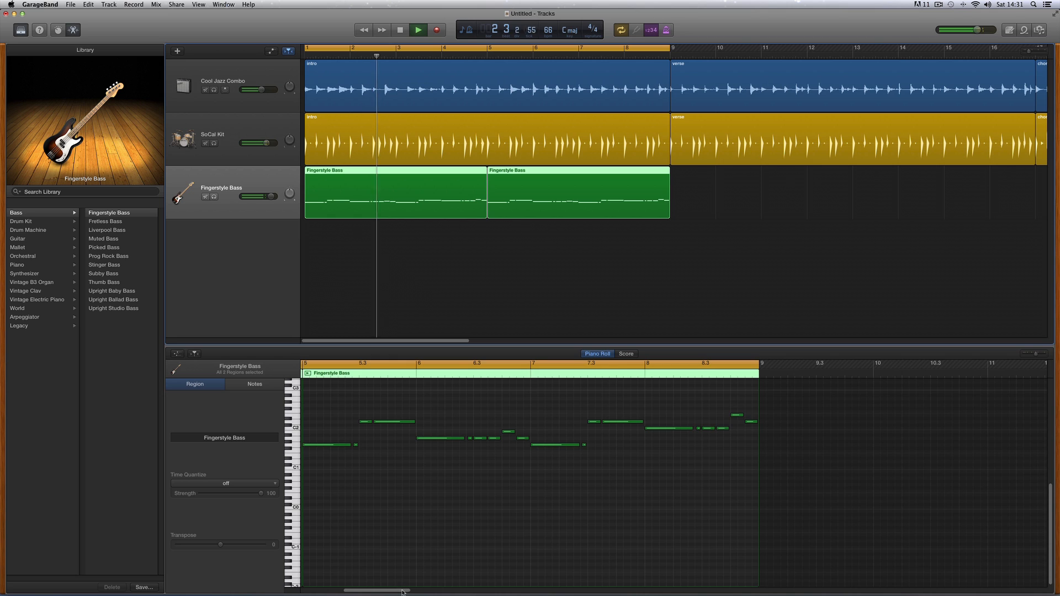
drag(403, 591, 371, 591)
click(1030, 358)
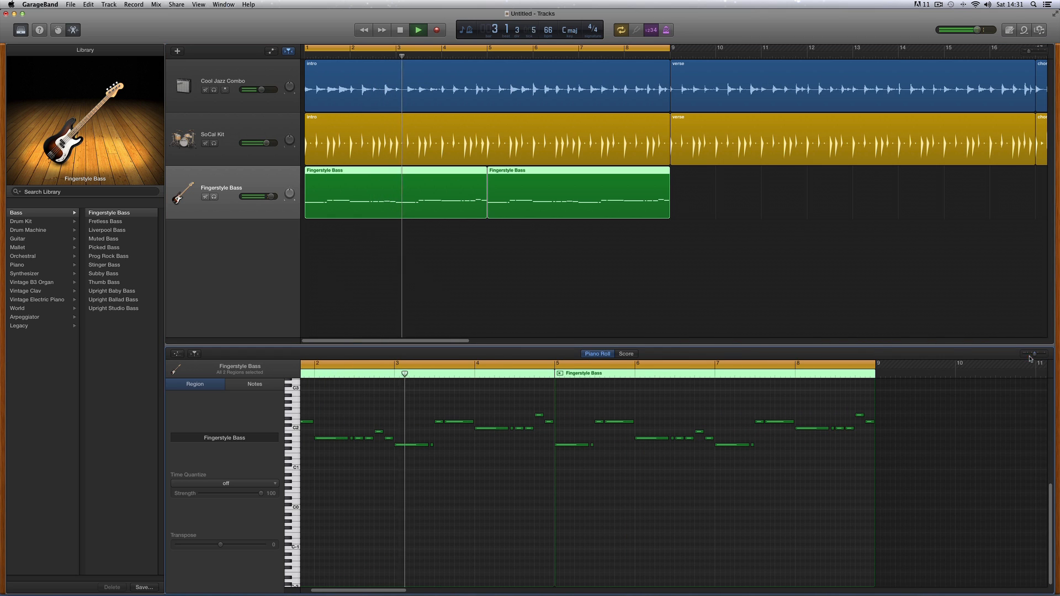
drag(389, 590, 378, 591)
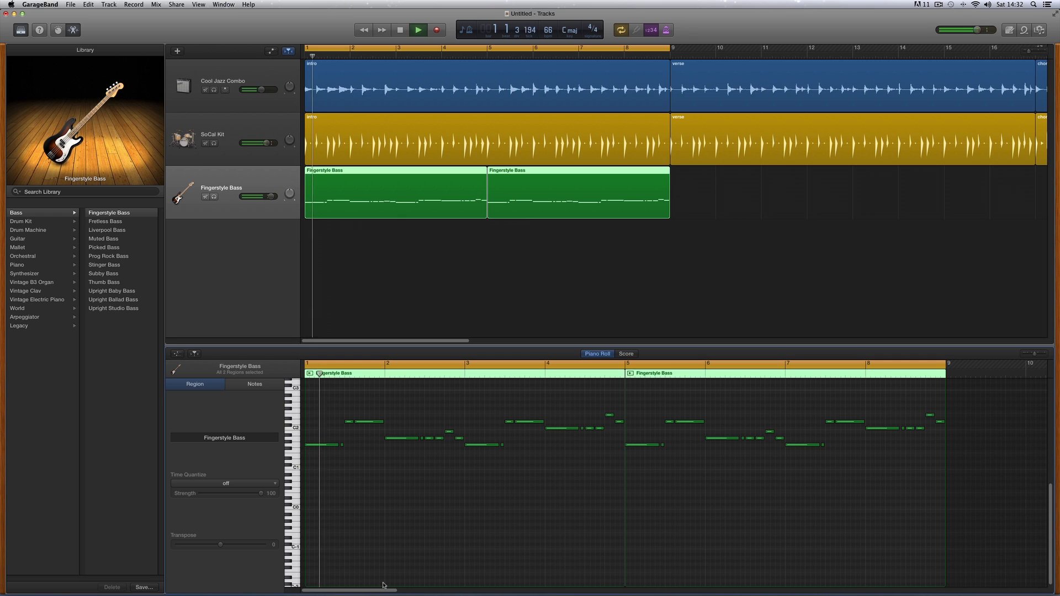
key(space)
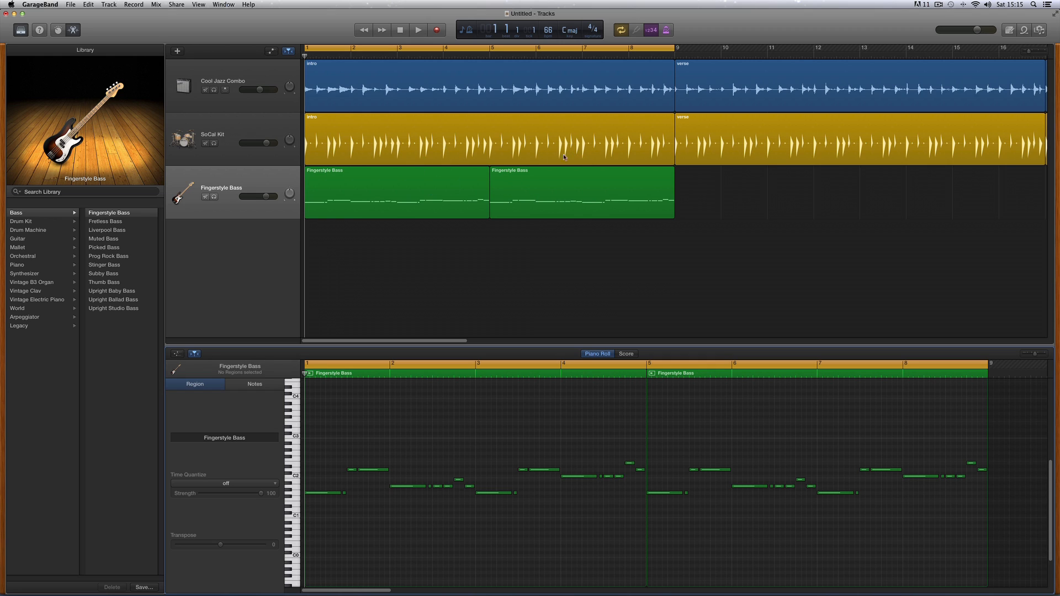
- Copy both four-bar bass regions from the intro to bar 9 to fill the verse, and deselect them
drag(699, 189, 421, 196)
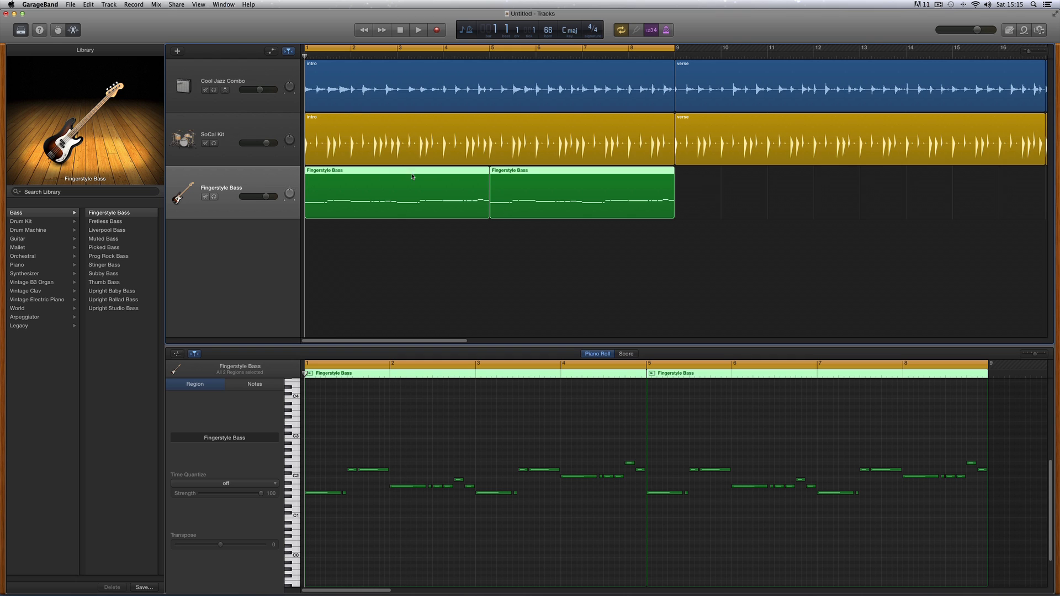
drag(371, 175, 739, 183)
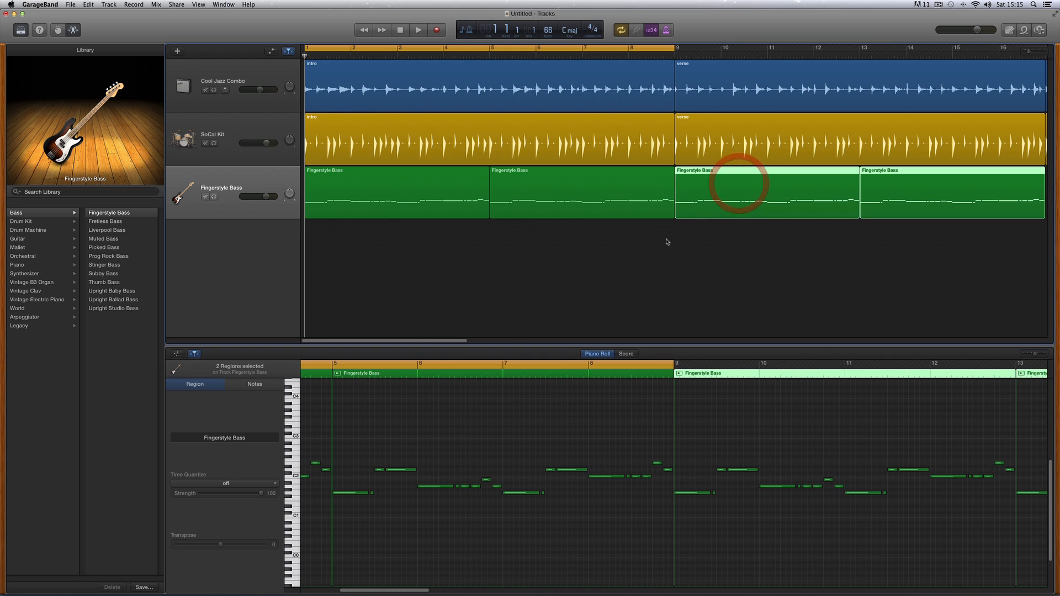
drag(460, 341, 525, 341)
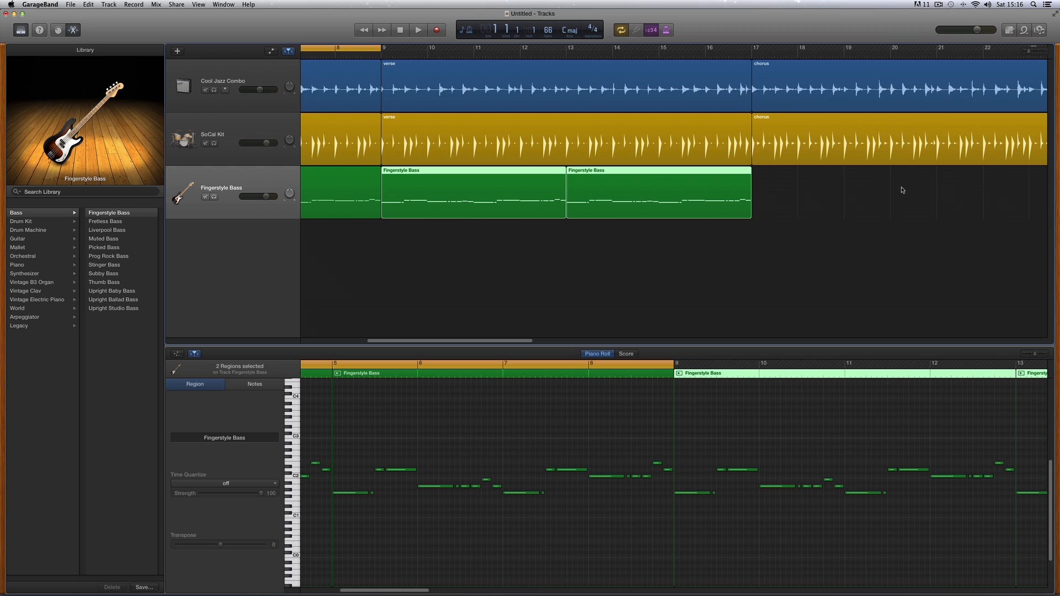
click(783, 197)
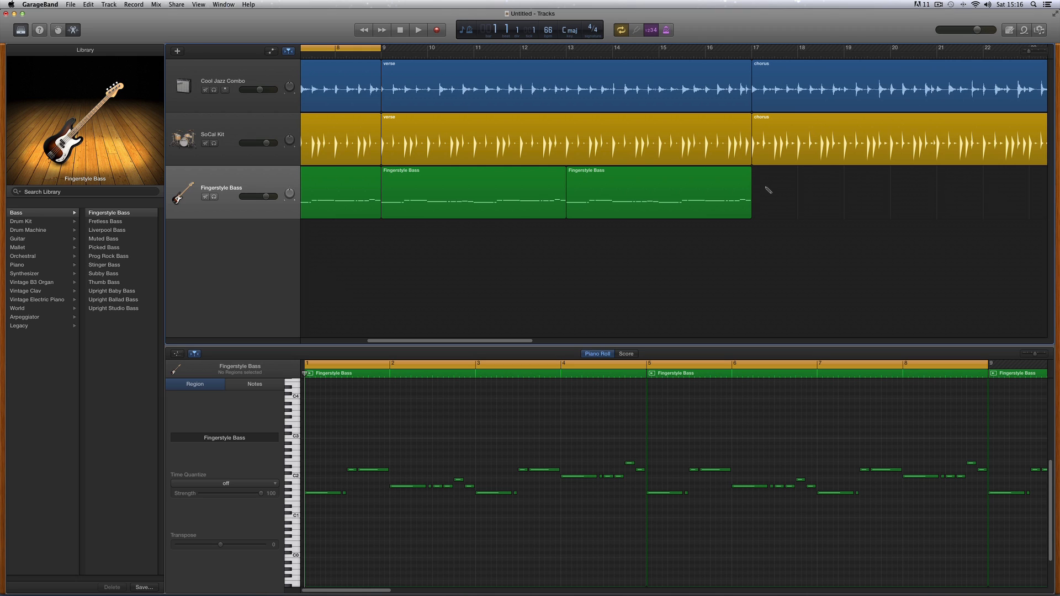
super+click(767, 189)
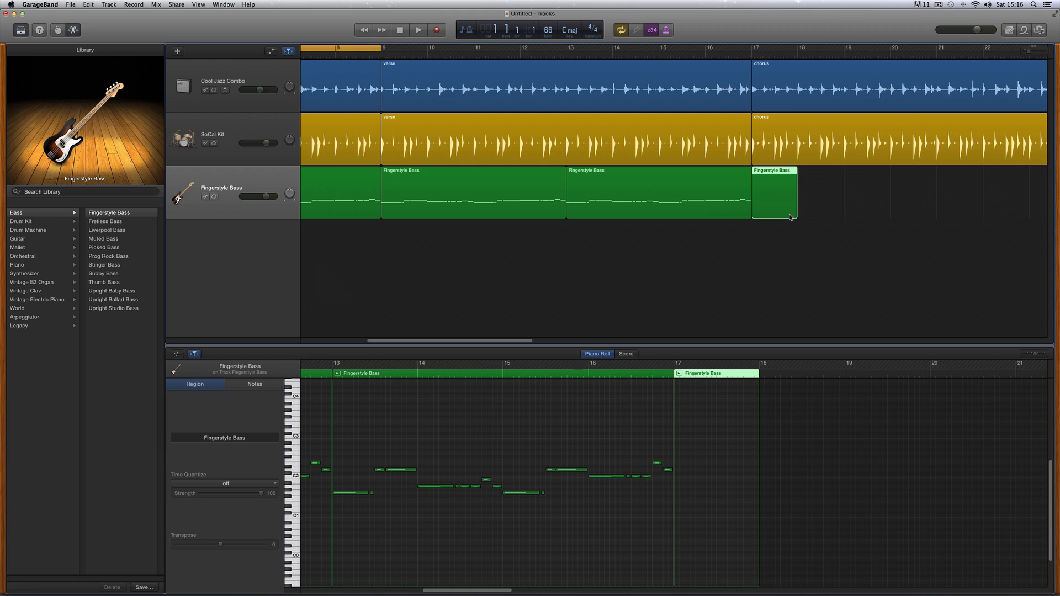
drag(797, 217, 844, 217)
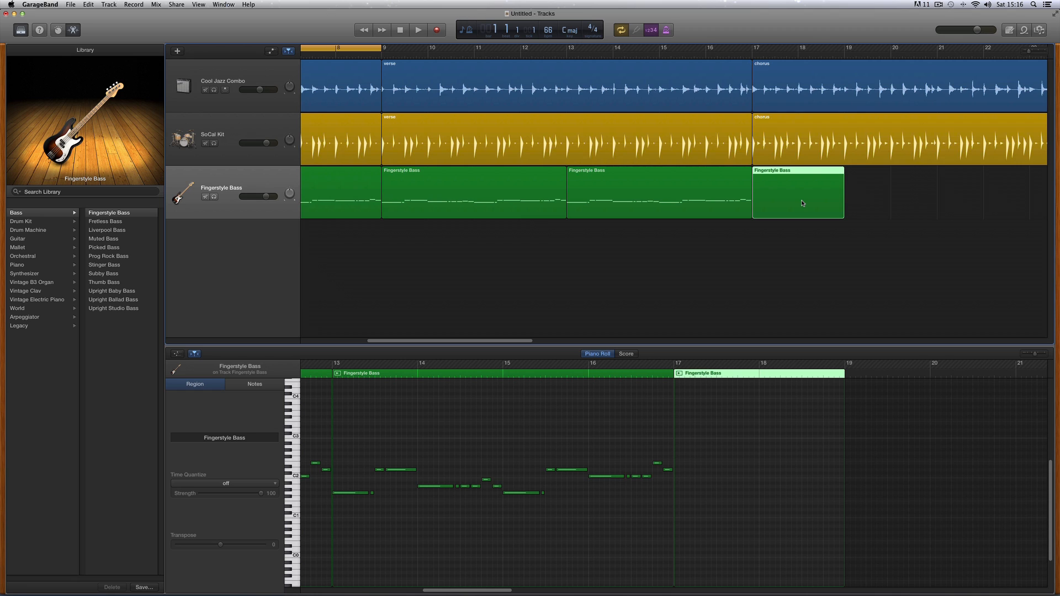
click(857, 189)
click(828, 189)
key(Delete)
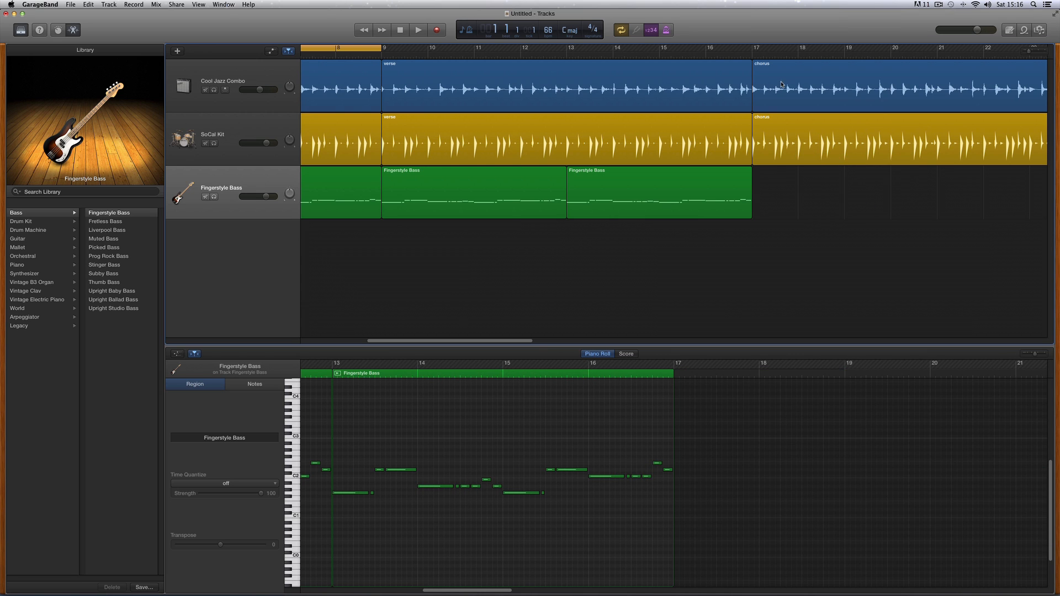
- Copy both four-bar bass regions from the verse to bar 17 to fill the chorus, and turn off the cycle area
drag(762, 192, 480, 209)
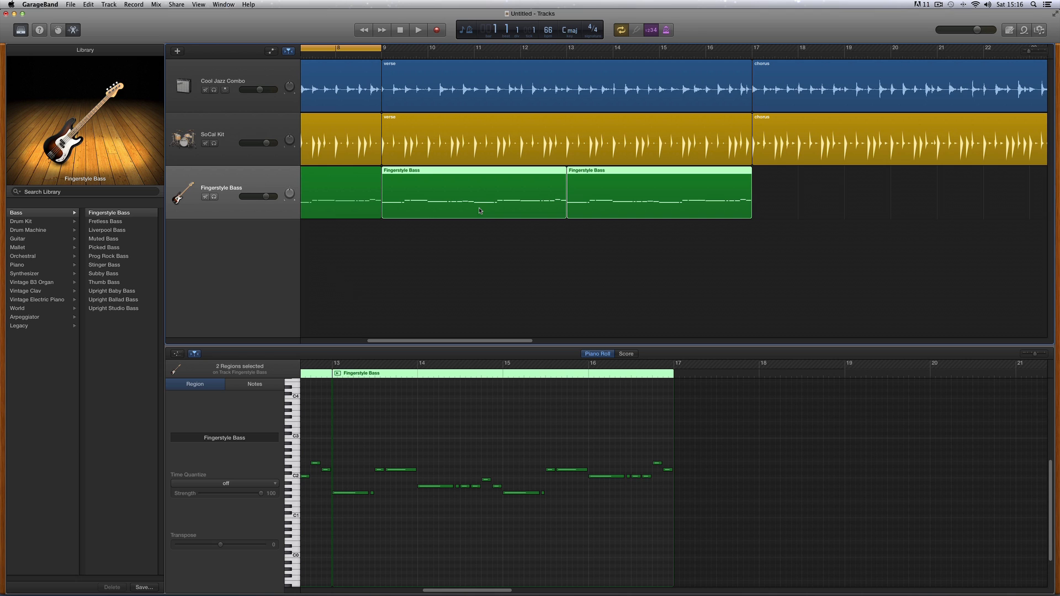
drag(429, 175, 800, 186)
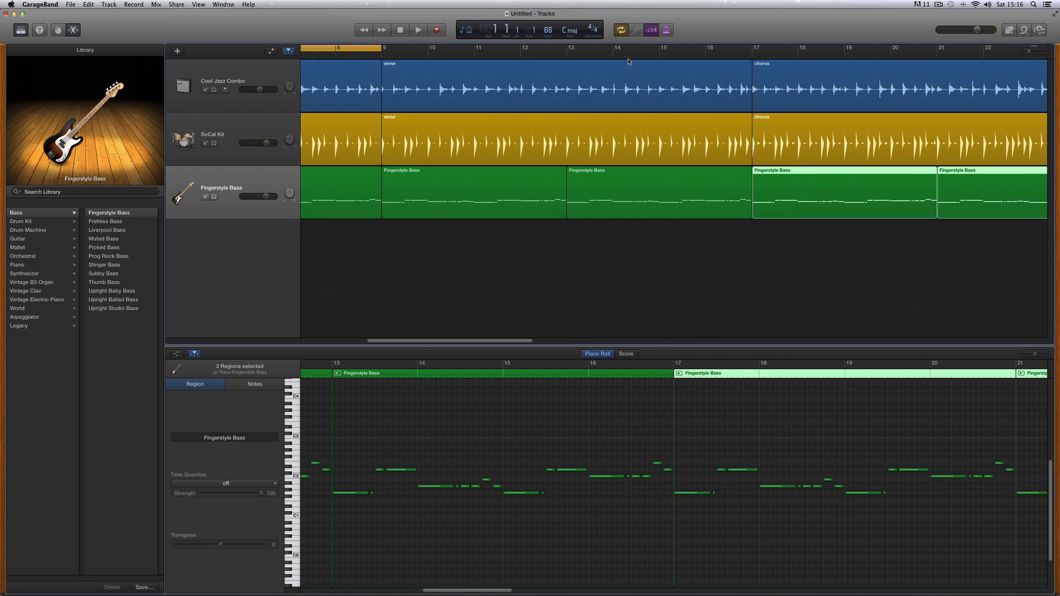
click(622, 31)
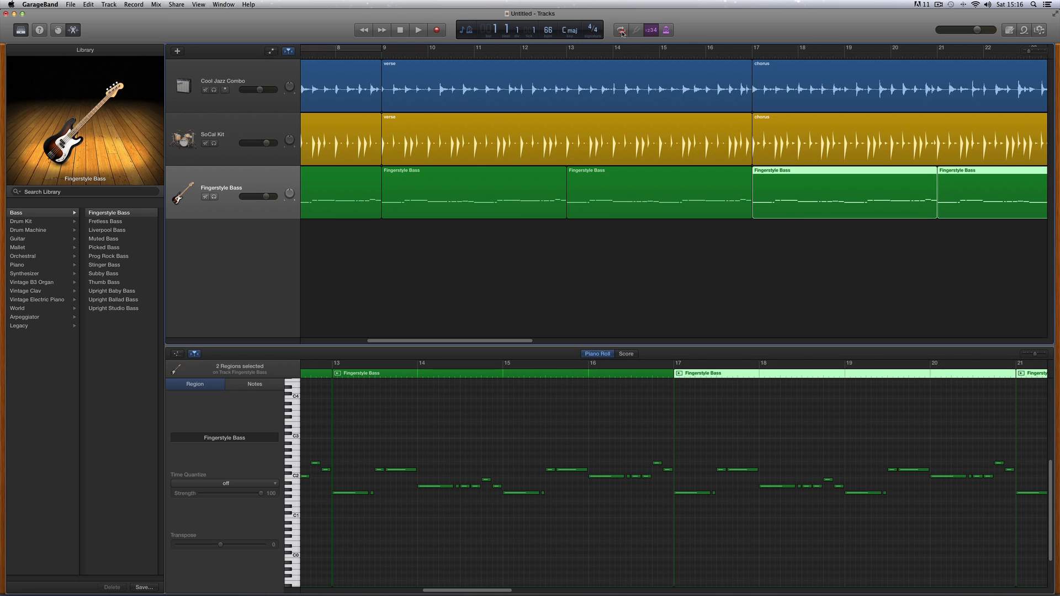
- Compare the verse and chorus sections by selecting their regions across the tracks, ending on the first chorus bass region
click(739, 184)
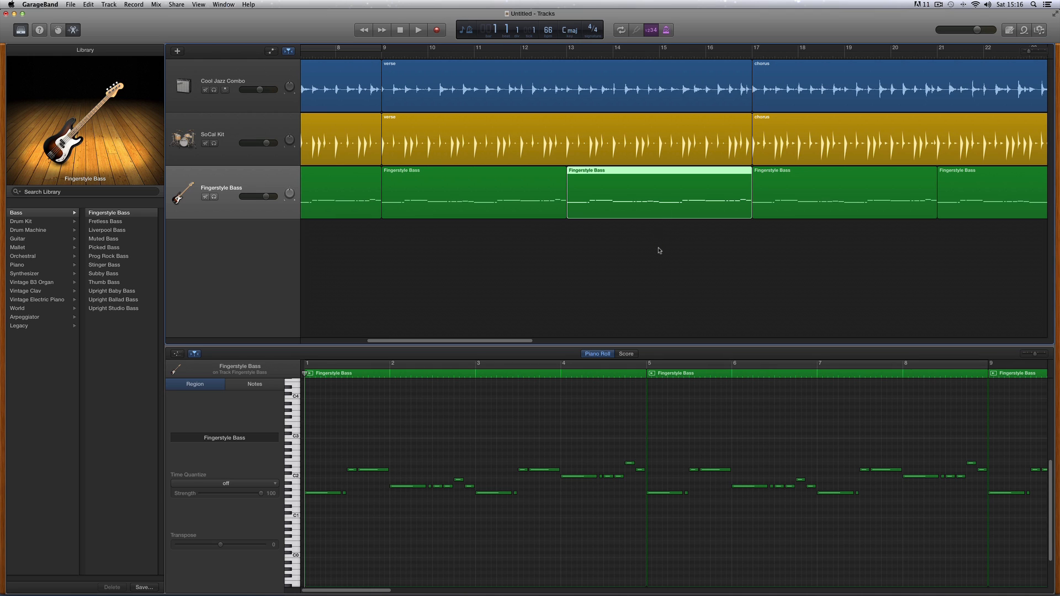
drag(659, 250, 462, 111)
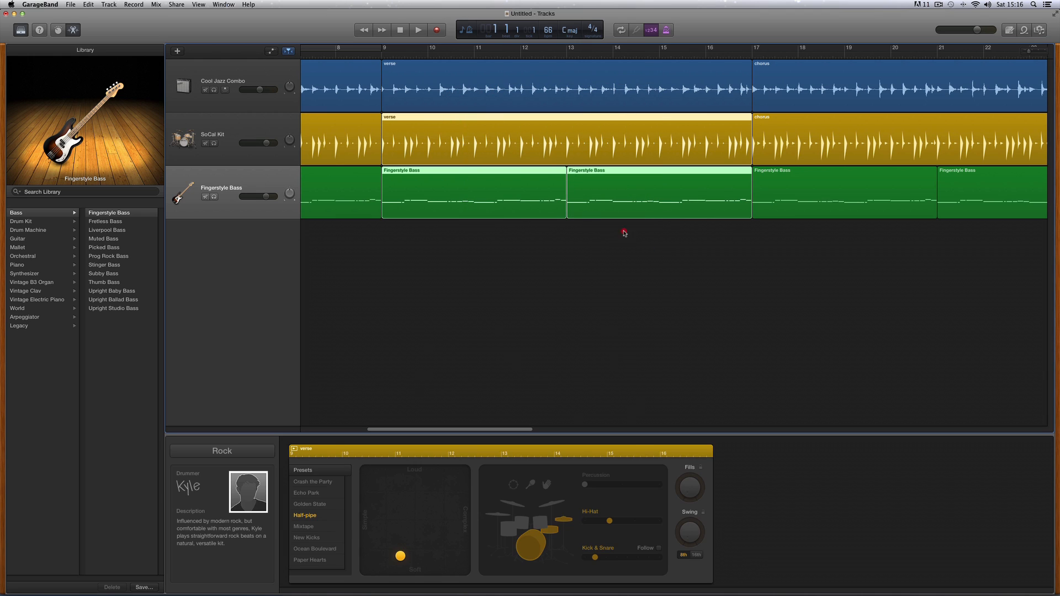
drag(624, 232, 489, 104)
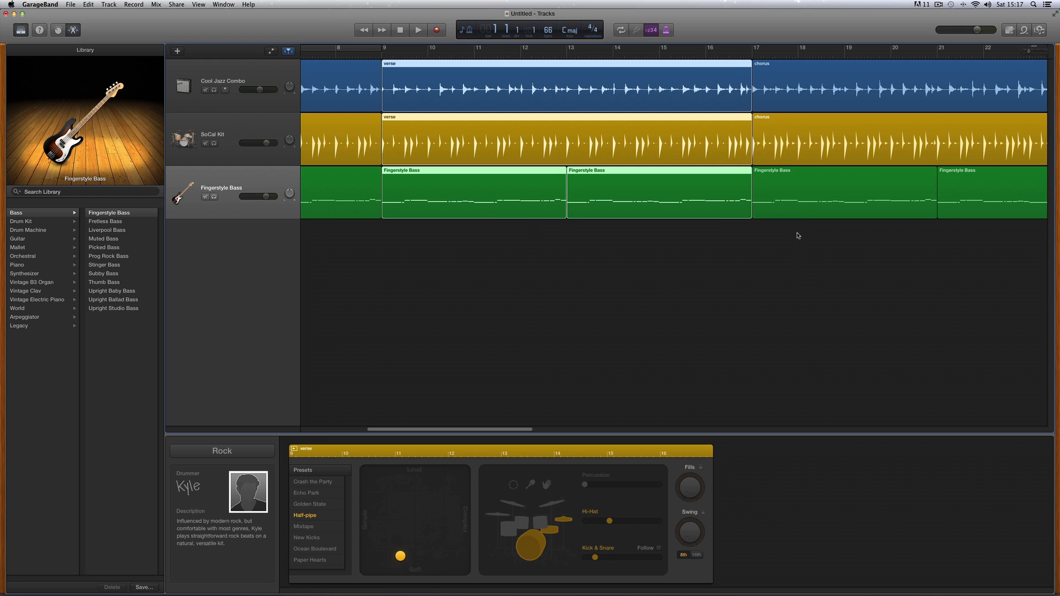
drag(797, 233, 965, 97)
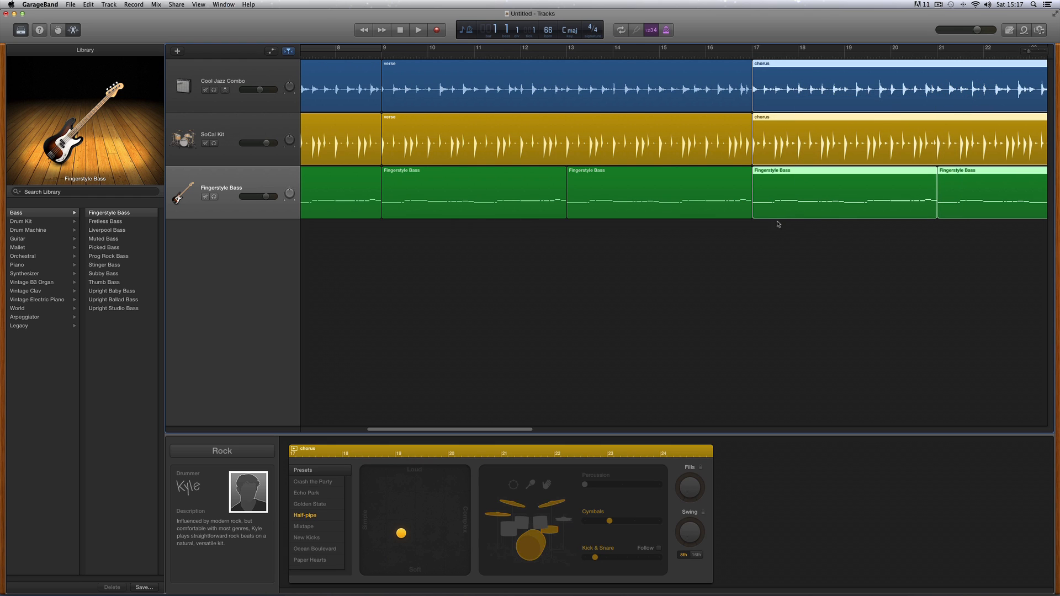
click(716, 202)
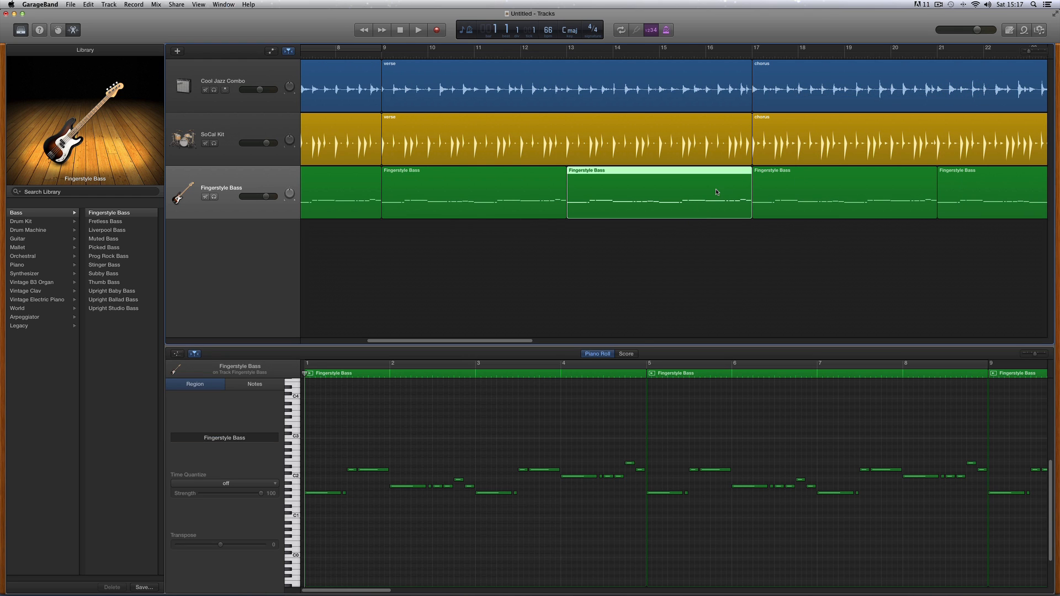
click(770, 181)
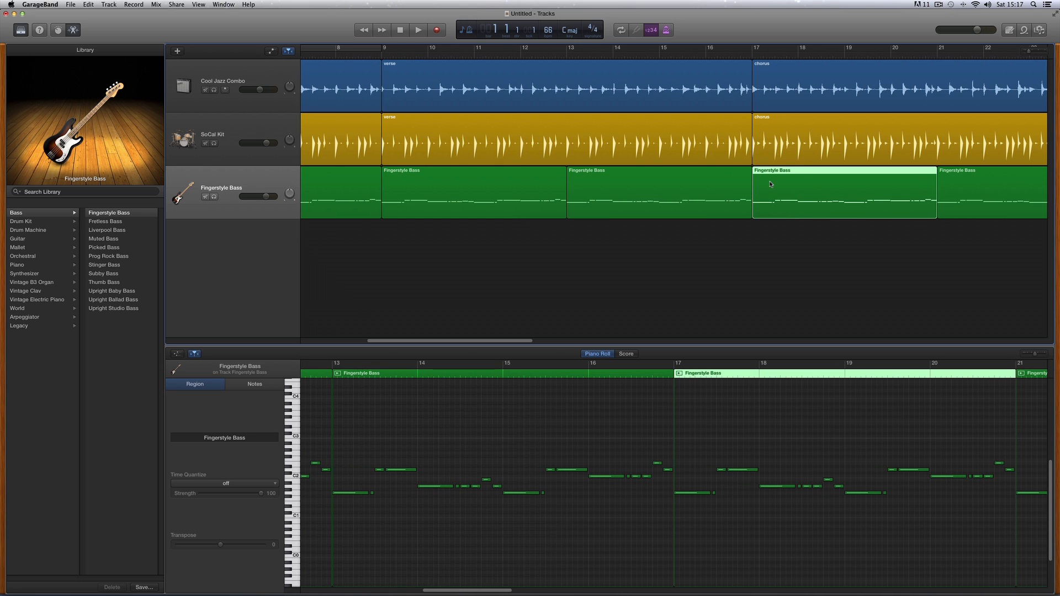
- Set the cycle area over bars 16 and 17, and show the bass regions on both sides of bar 17 enlarged in the Piano Roll
drag(707, 51, 791, 56)
drag(761, 234, 734, 210)
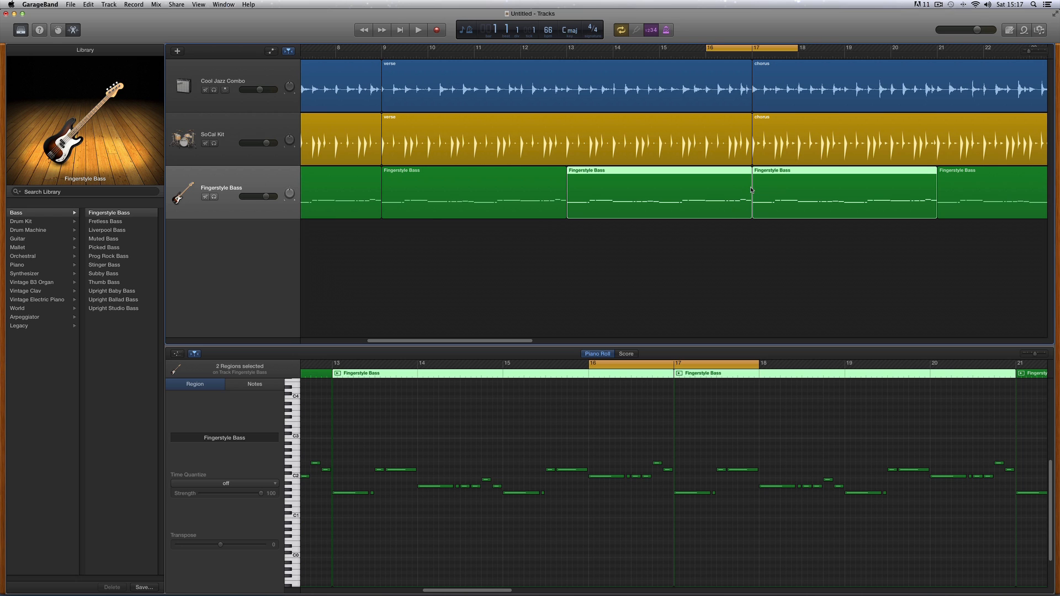
click(722, 229)
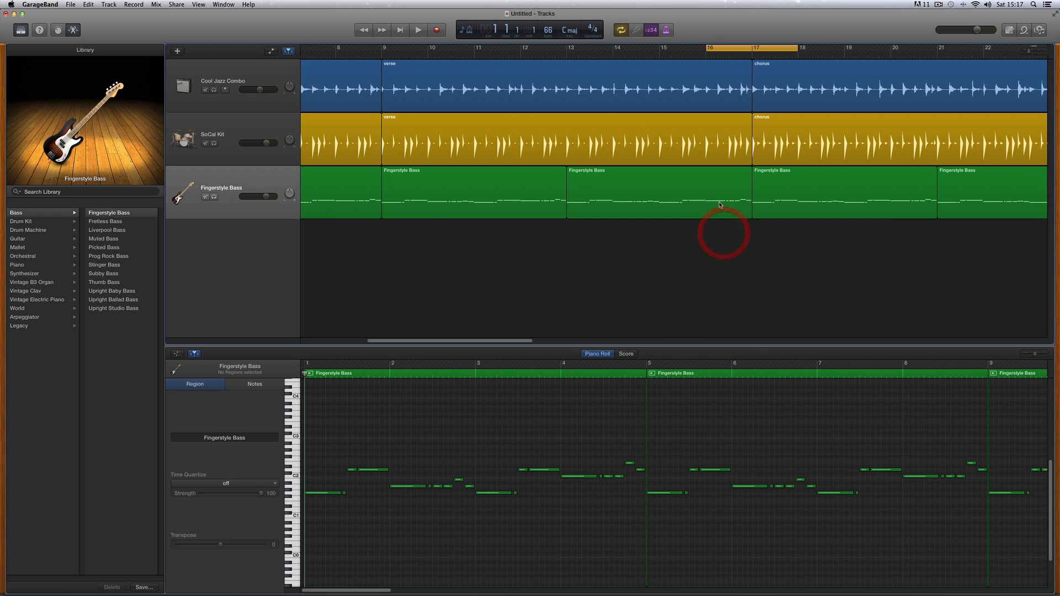
click(722, 197)
click(762, 182)
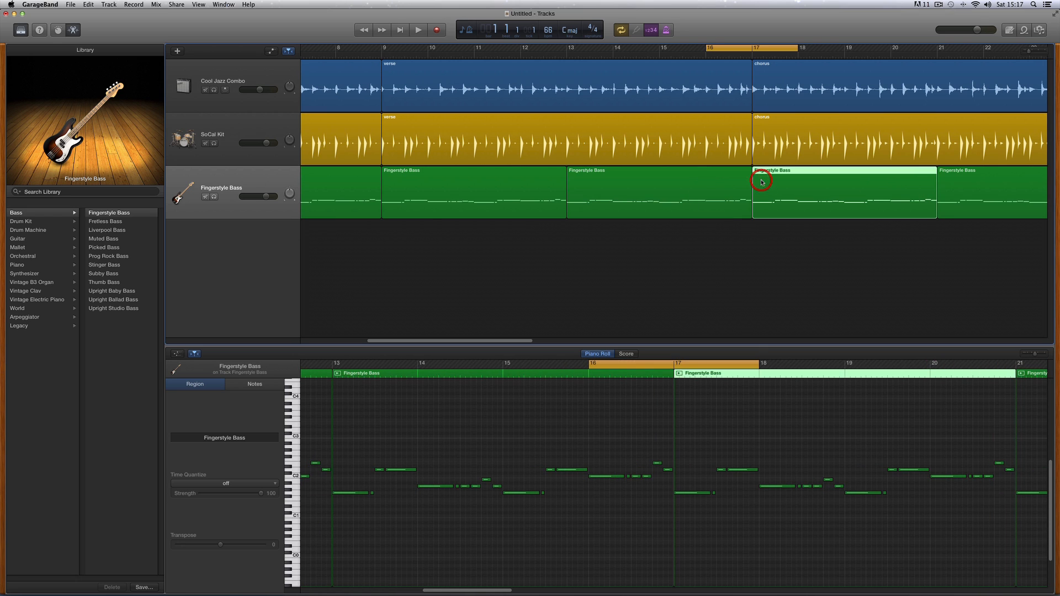
shift+click(741, 209)
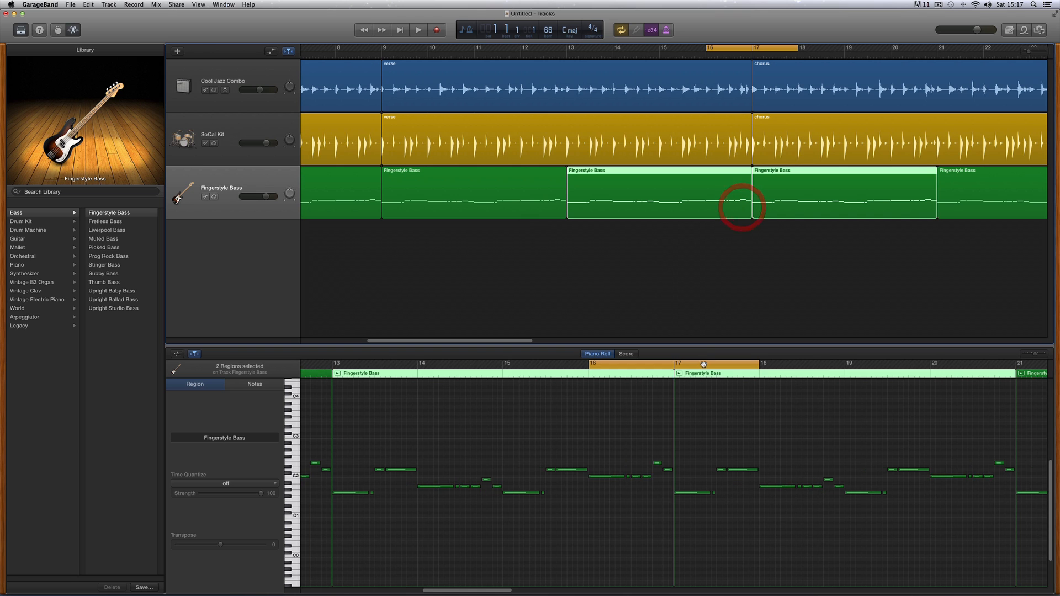
drag(1035, 353, 1038, 354)
drag(446, 589, 471, 590)
- Check the bass notes in bars 16 and 17, play the transition into the chorus, and raise the bass track's volume slightly
drag(497, 432, 640, 506)
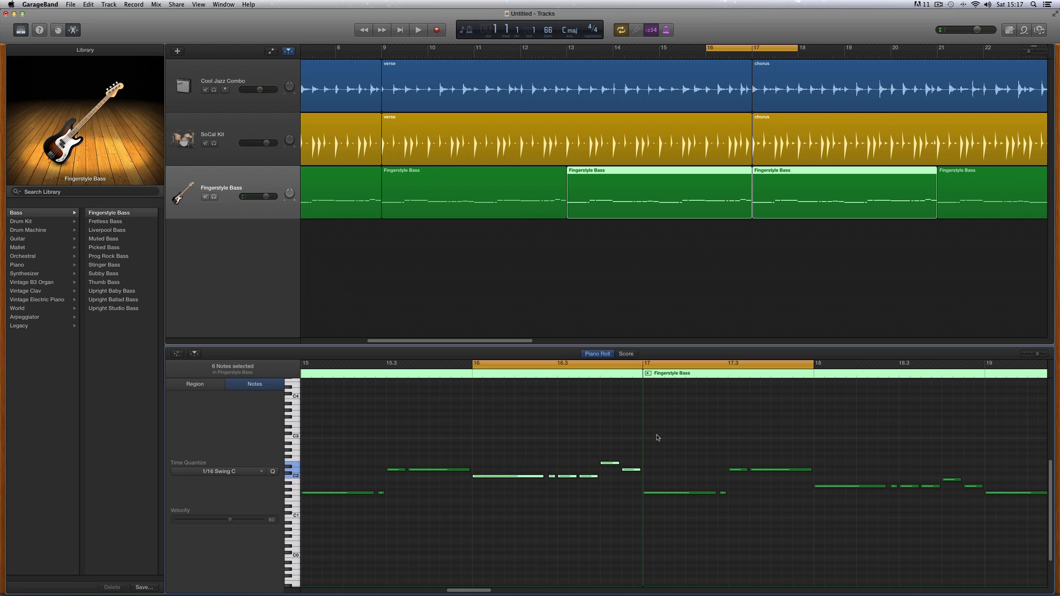
drag(657, 423, 799, 526)
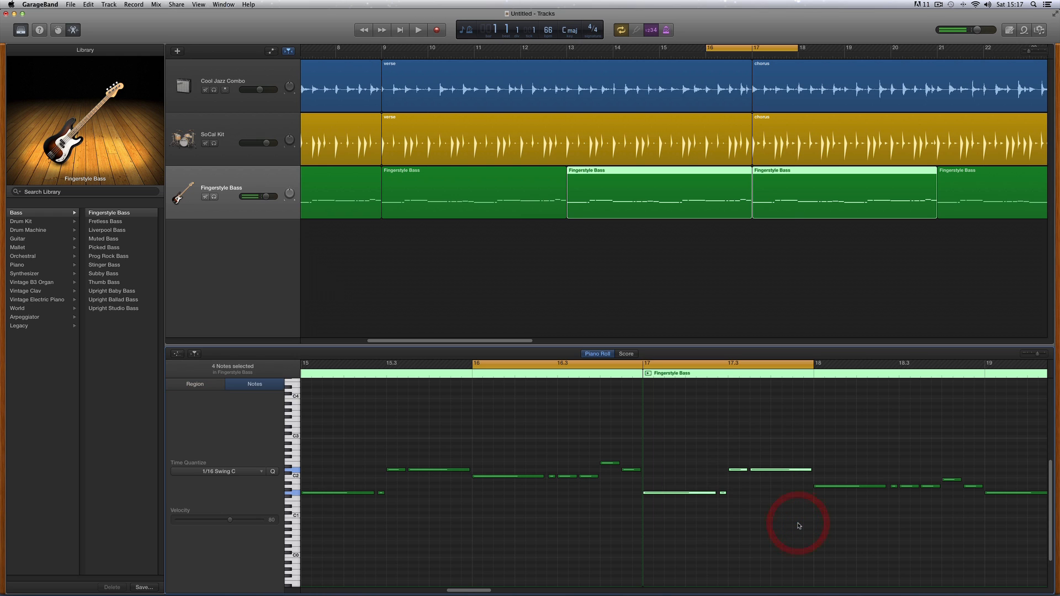
key(space)
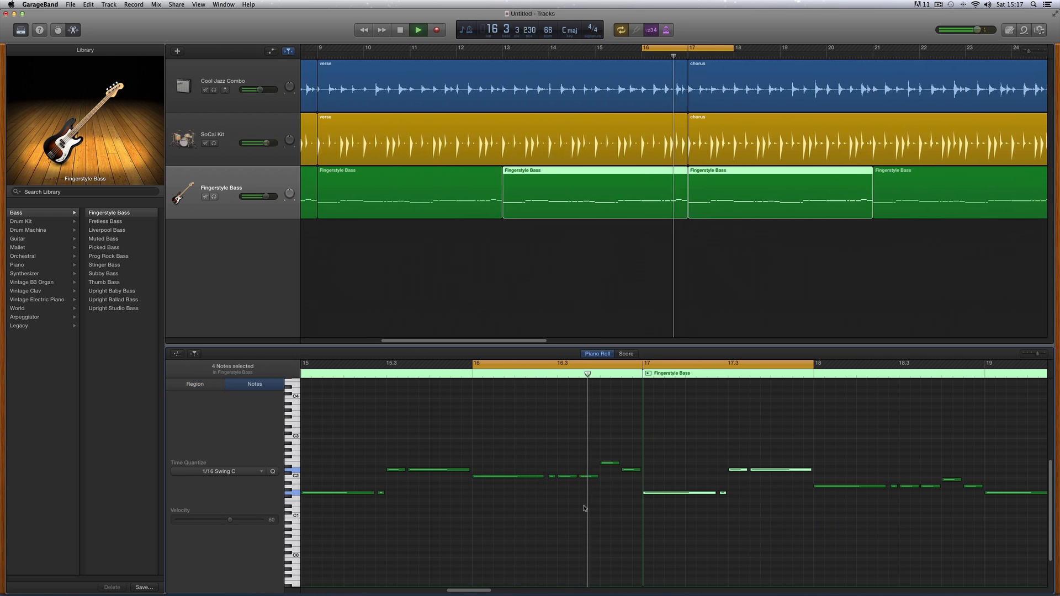
key(space)
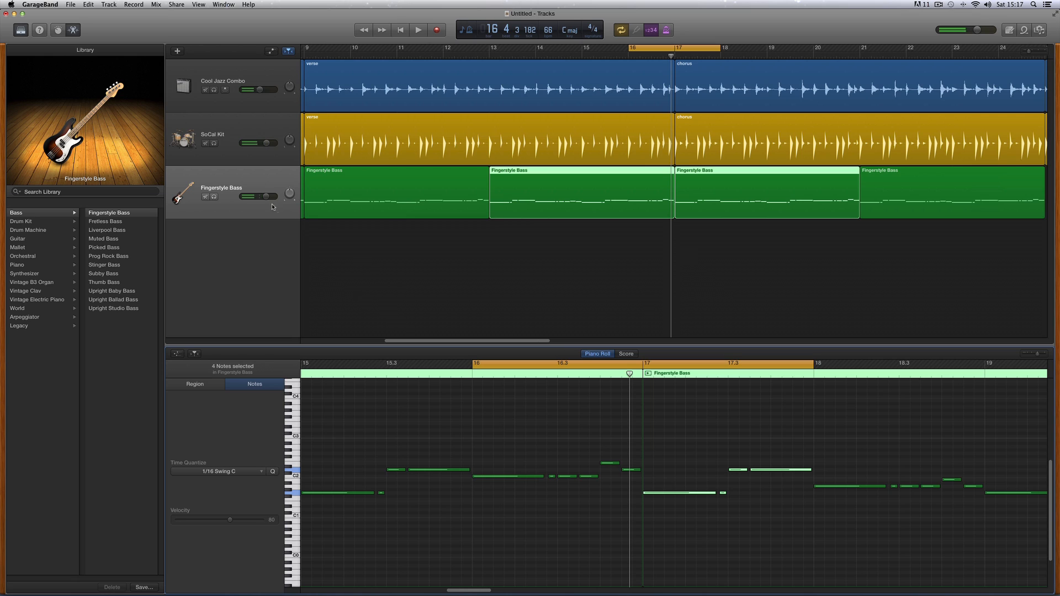
drag(268, 197, 273, 197)
- Raise the last four bass notes of bar 16 into an ascending run of E2, G2, A2 and B2, and play the transition
click(558, 490)
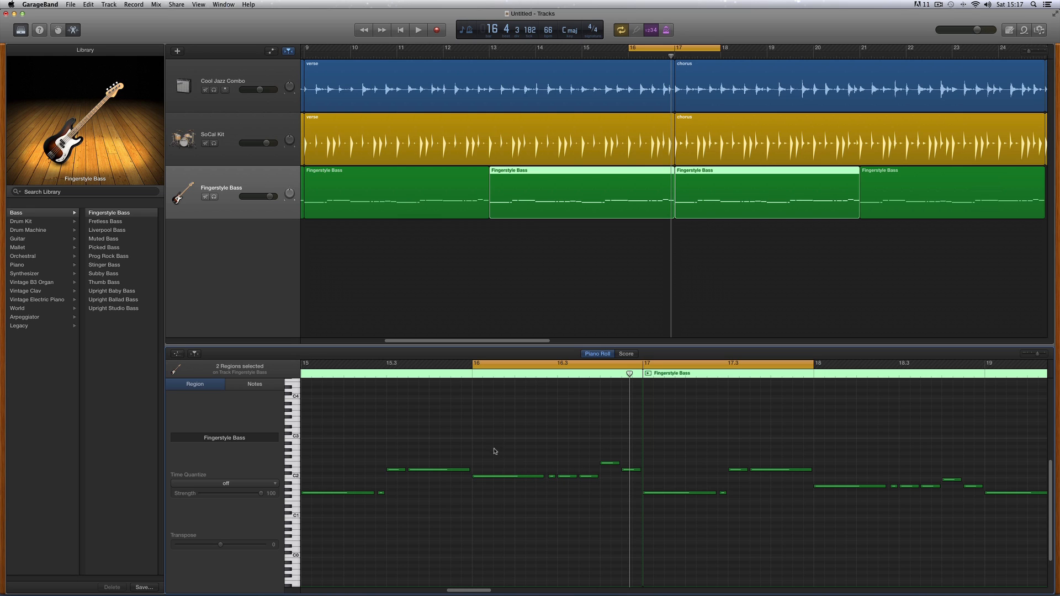
drag(492, 443, 628, 503)
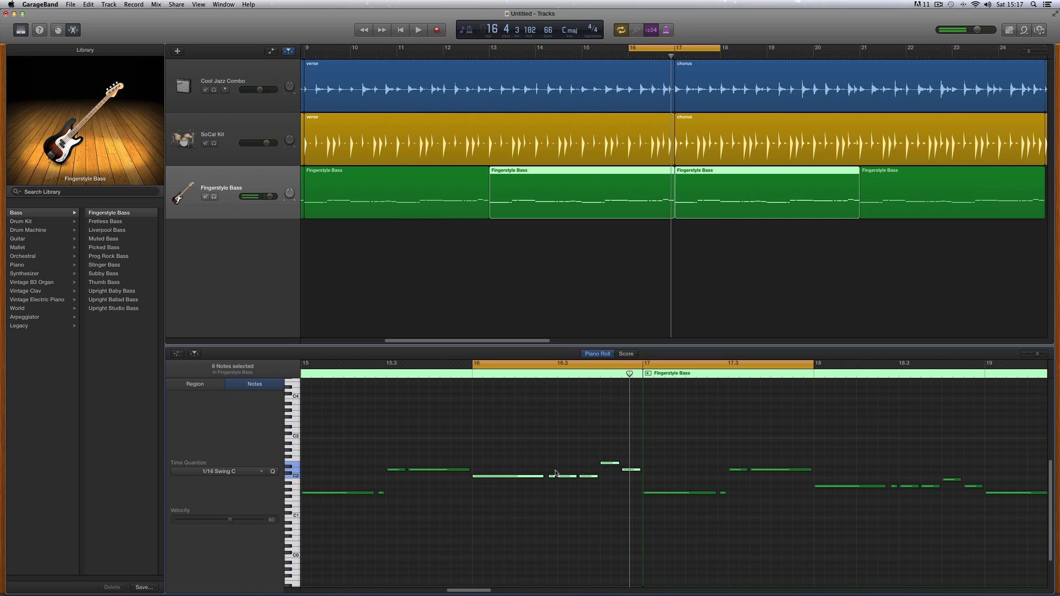
click(548, 484)
click(551, 476)
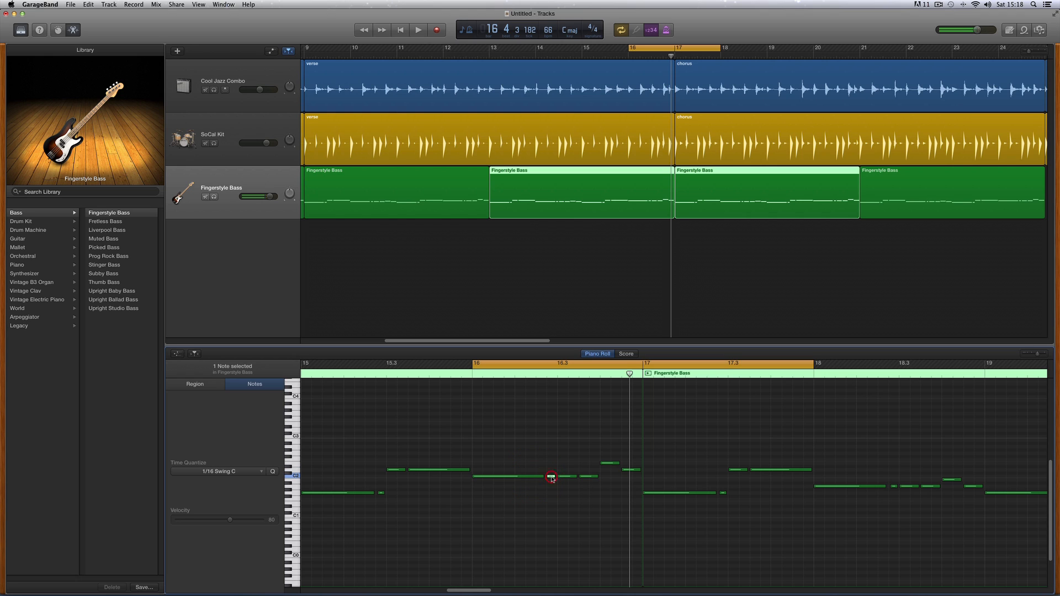
drag(568, 478, 633, 441)
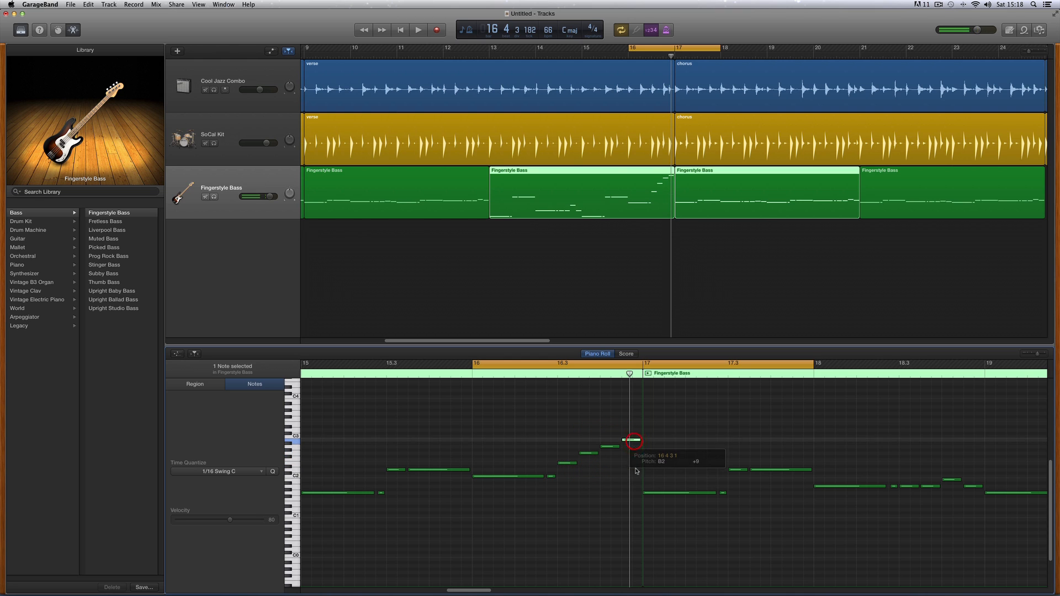
key(space)
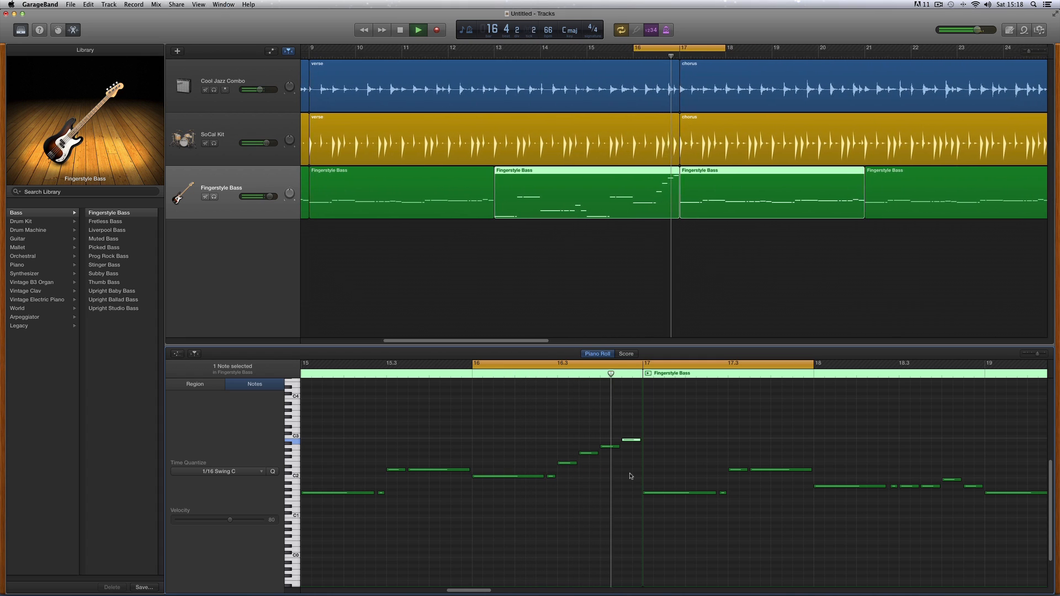
key(space)
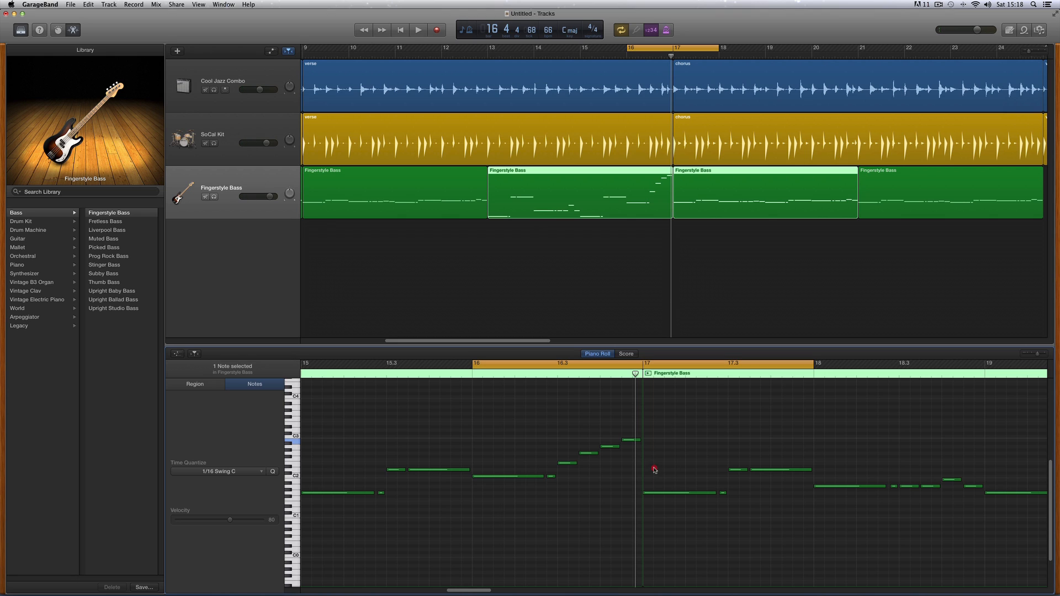
- Raise the first two bass notes of bar 17 by an octave, and play the transition into the chorus
drag(655, 467, 723, 513)
click(697, 501)
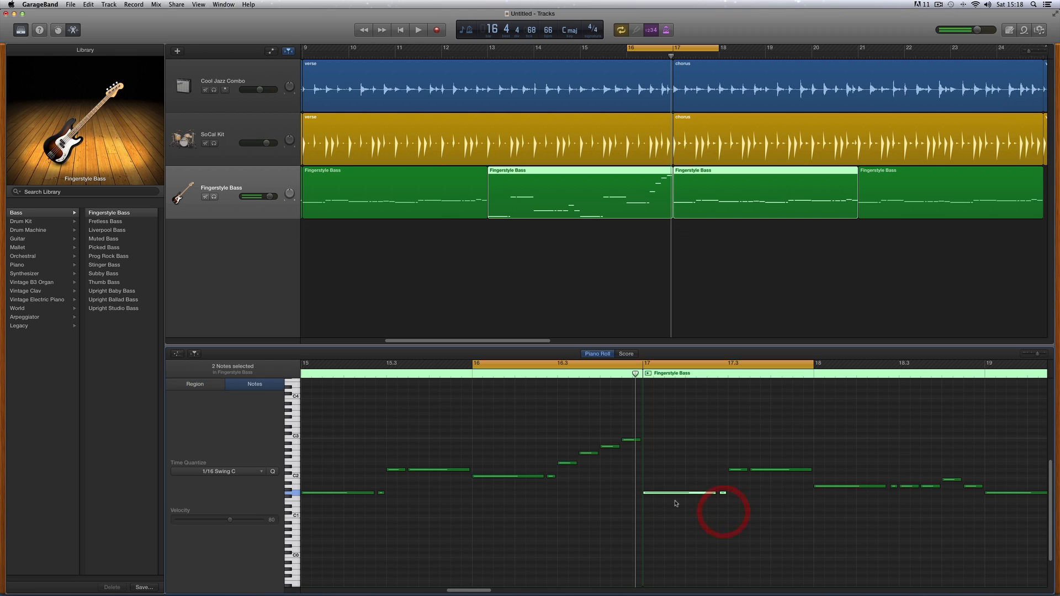
drag(664, 495, 664, 454)
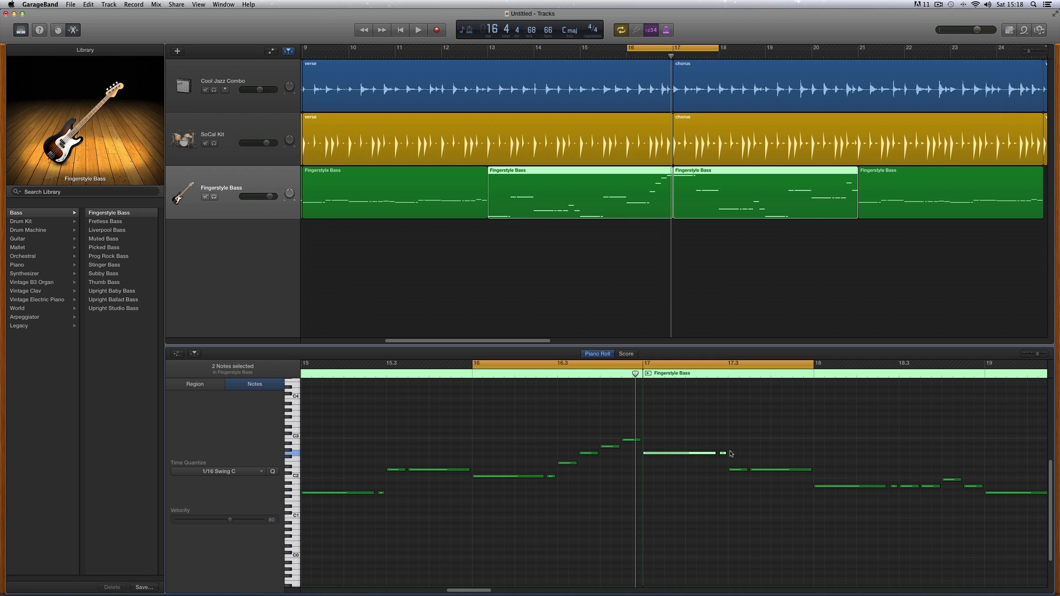
key(space)
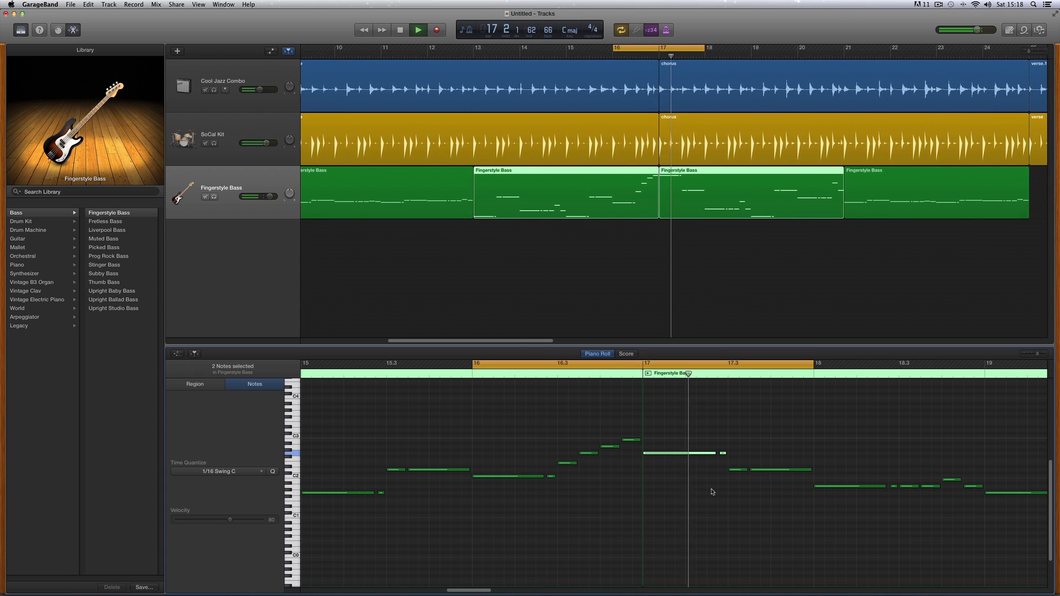
key(space)
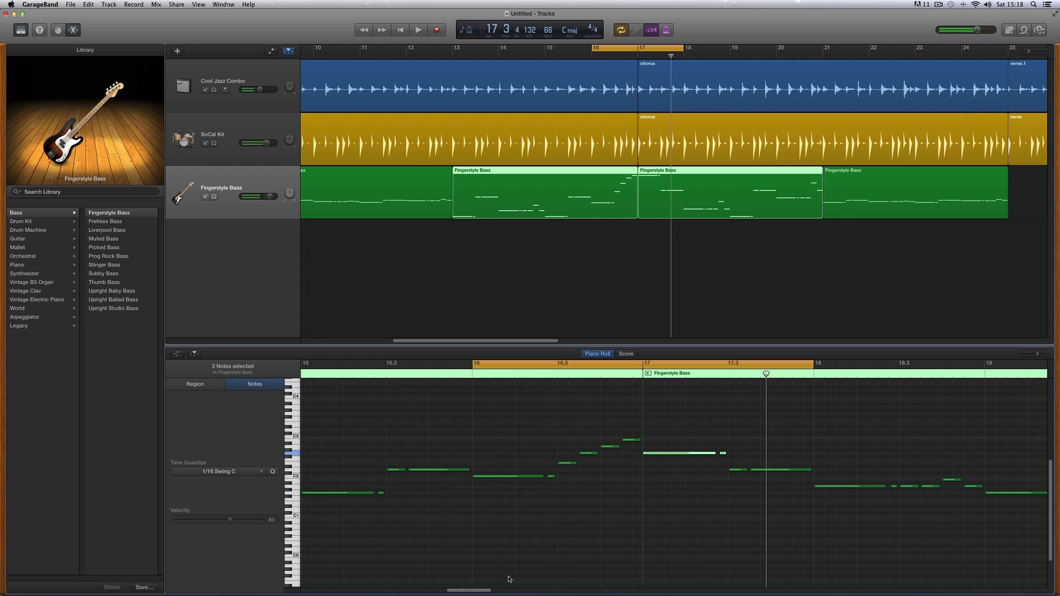
- Raise all six bass notes of bar 18 by 12 semitones, starting on A2, and play the cycled transition from bar 16
drag(472, 592, 489, 593)
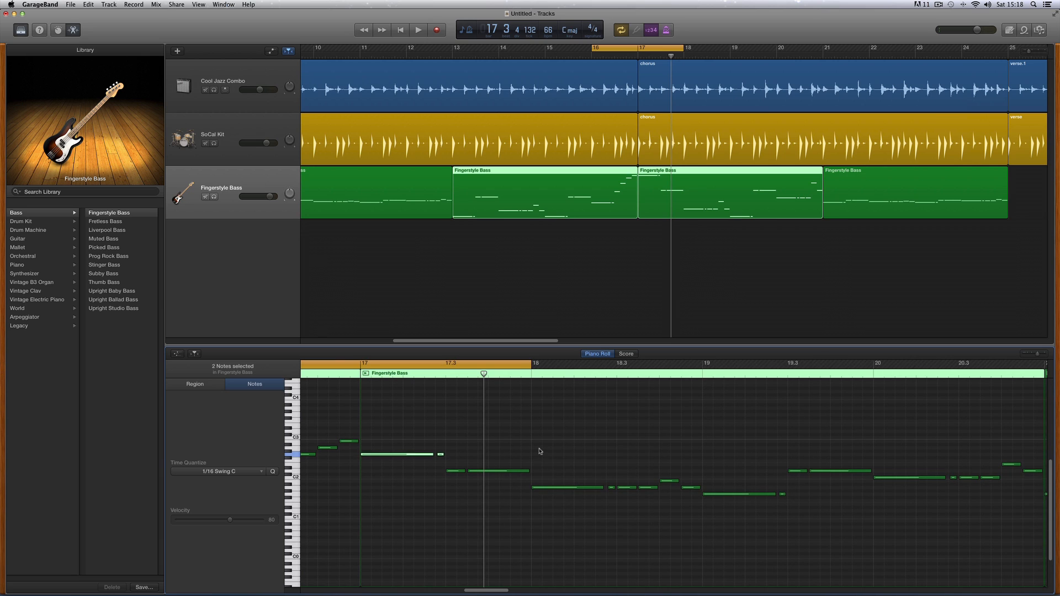
drag(540, 450, 689, 529)
mouse_move(571, 490)
mouse_down()
mouse_move(573, 450)
mouse_move(572, 490)
mouse_up()
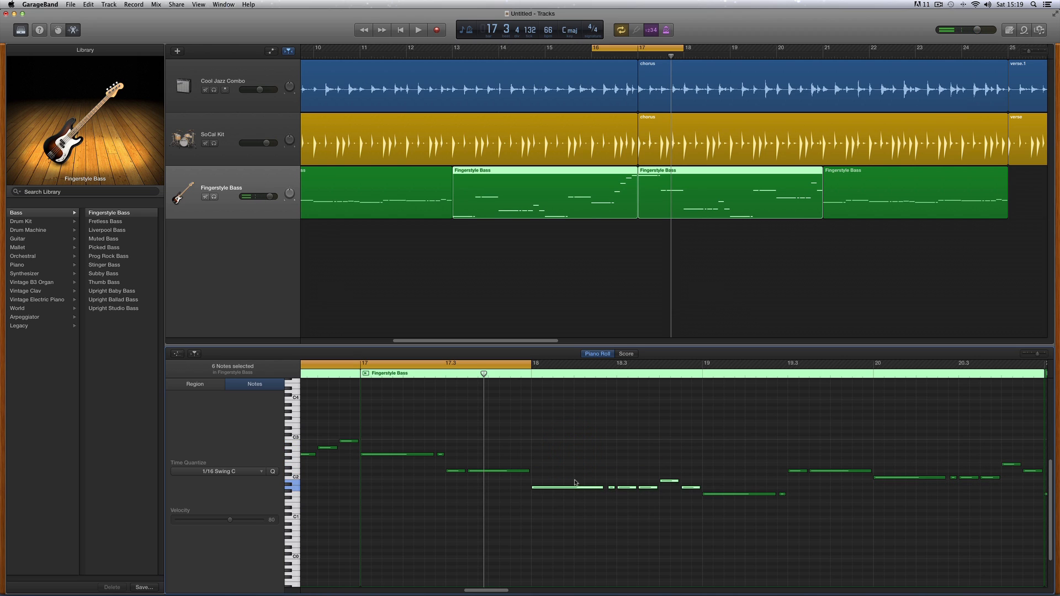
drag(545, 460, 595, 508)
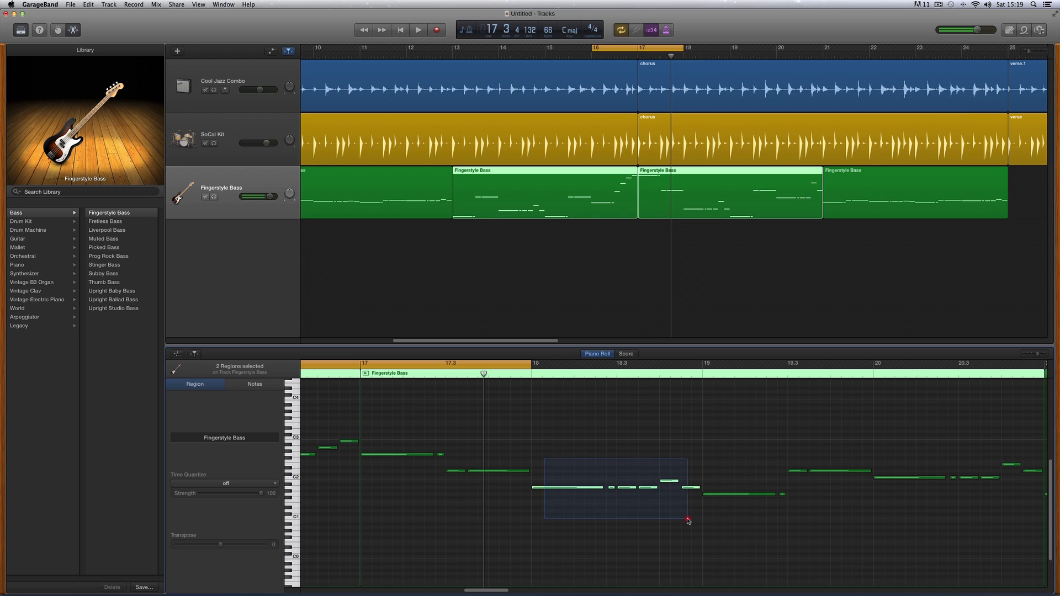
drag(689, 520, 687, 519)
drag(553, 488, 554, 449)
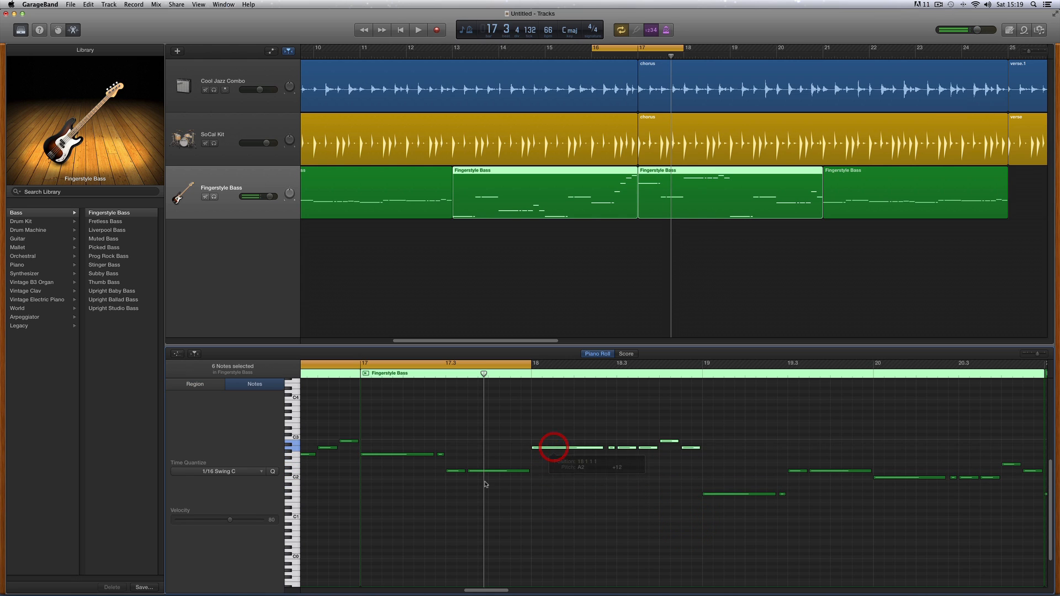
drag(497, 590, 485, 590)
key(space)
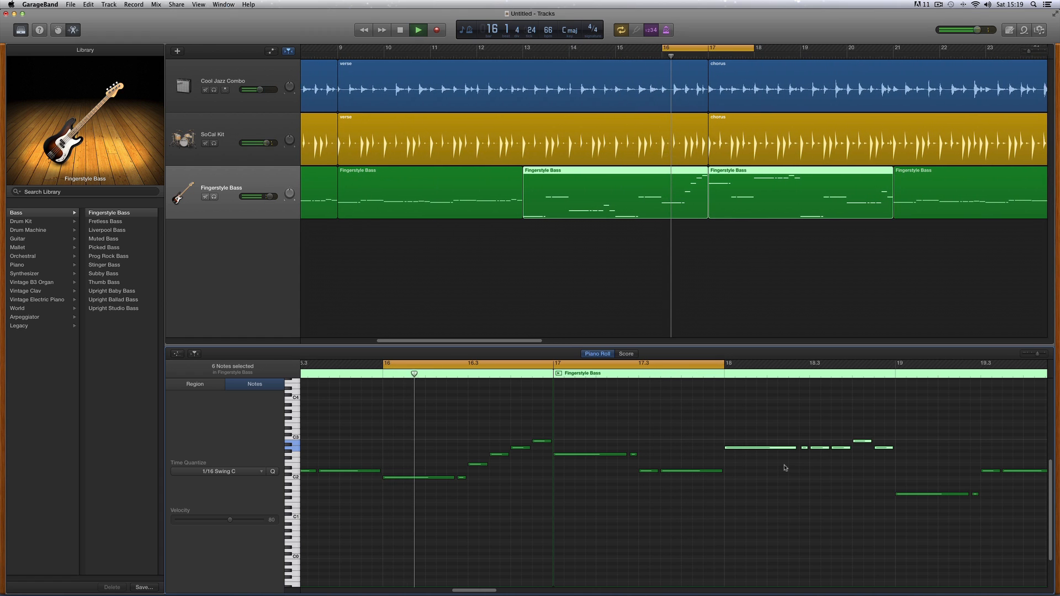
- Extend the cycle range through bar 18, play the transition into the chorus from bar 16, and turn cycling off
key(space)
drag(724, 366, 893, 397)
key(space)
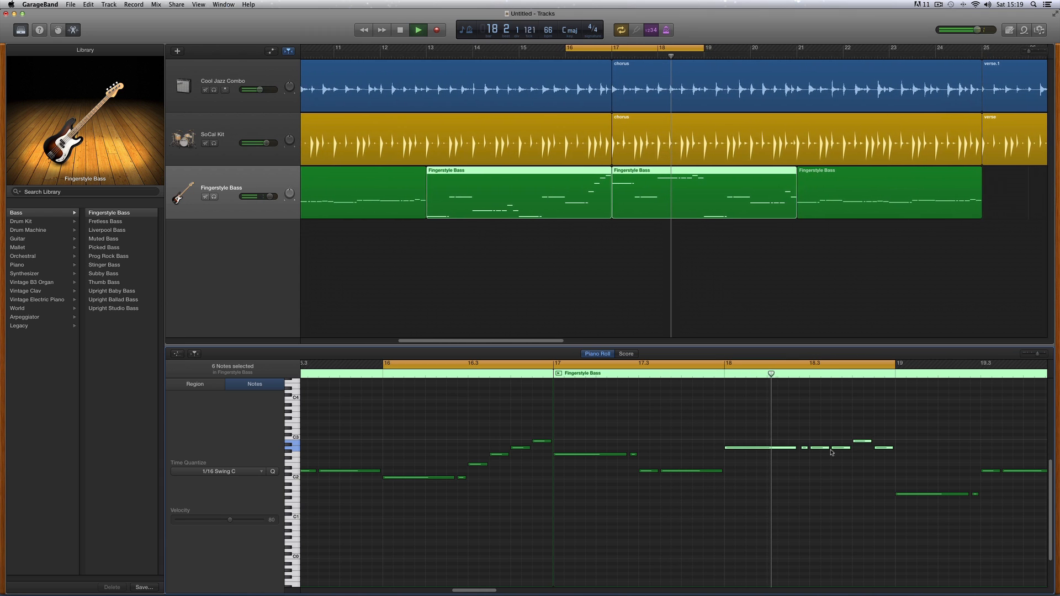
key(space)
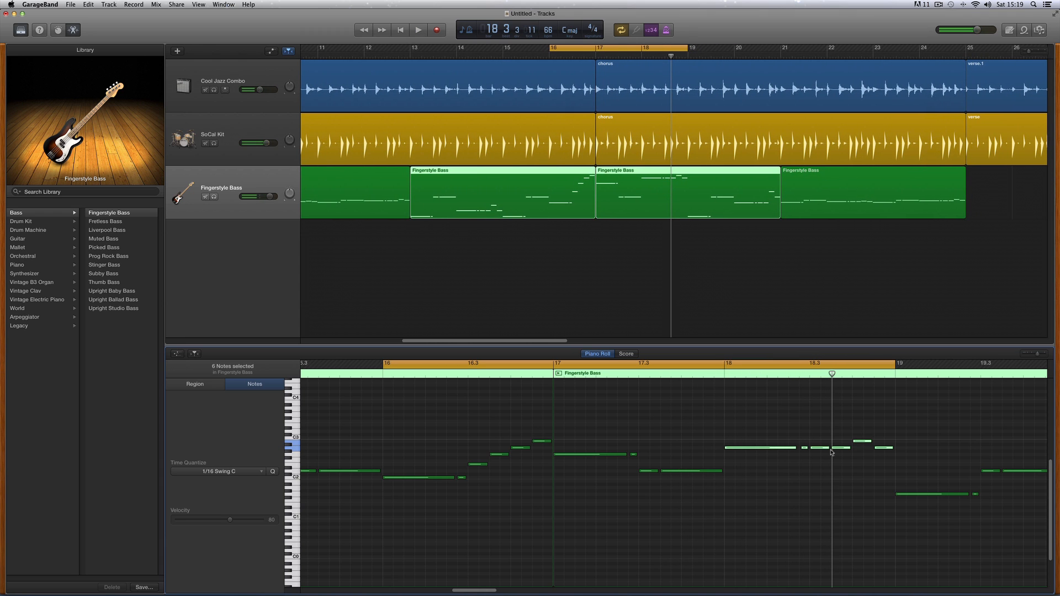
key(space)
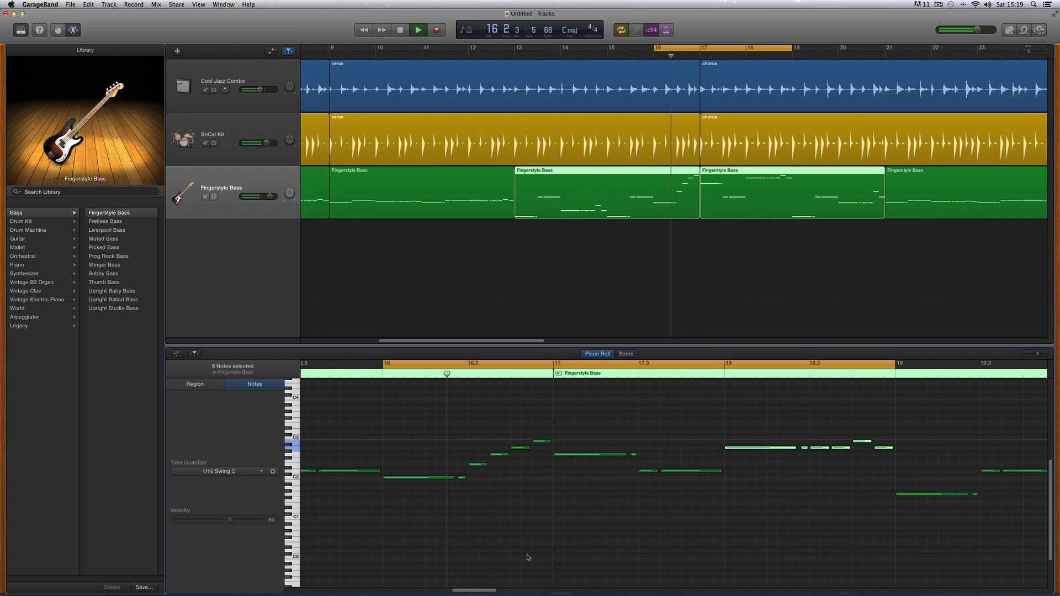
drag(482, 591, 489, 591)
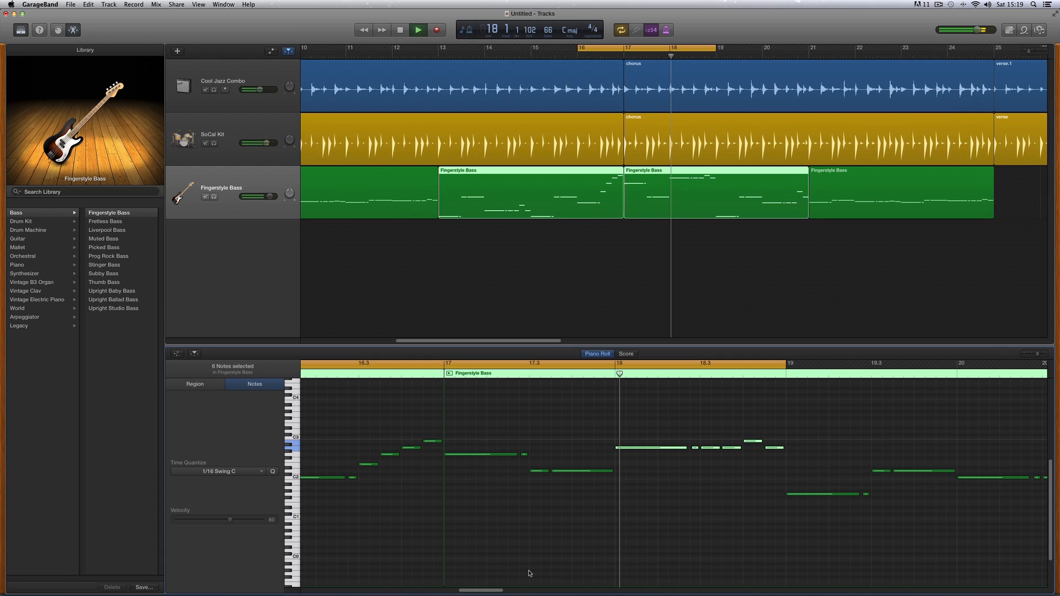
key(space)
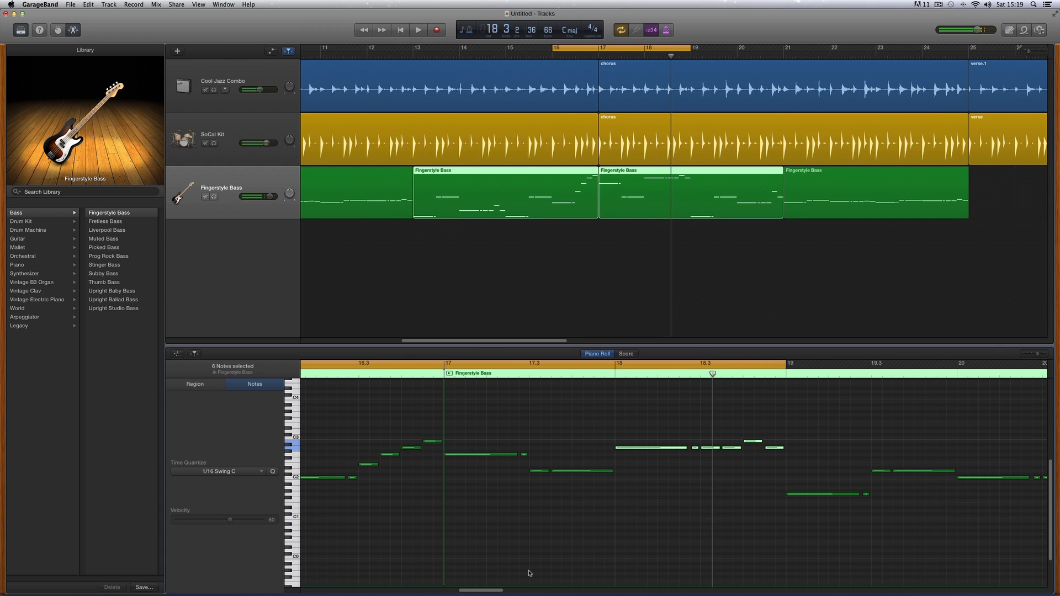
drag(494, 593, 499, 592)
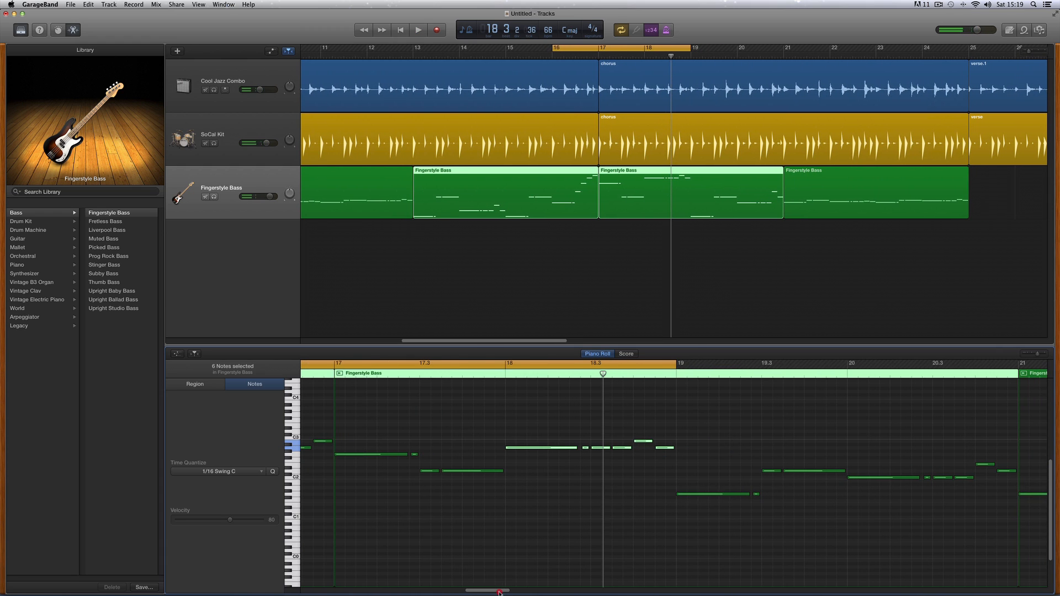
click(544, 364)
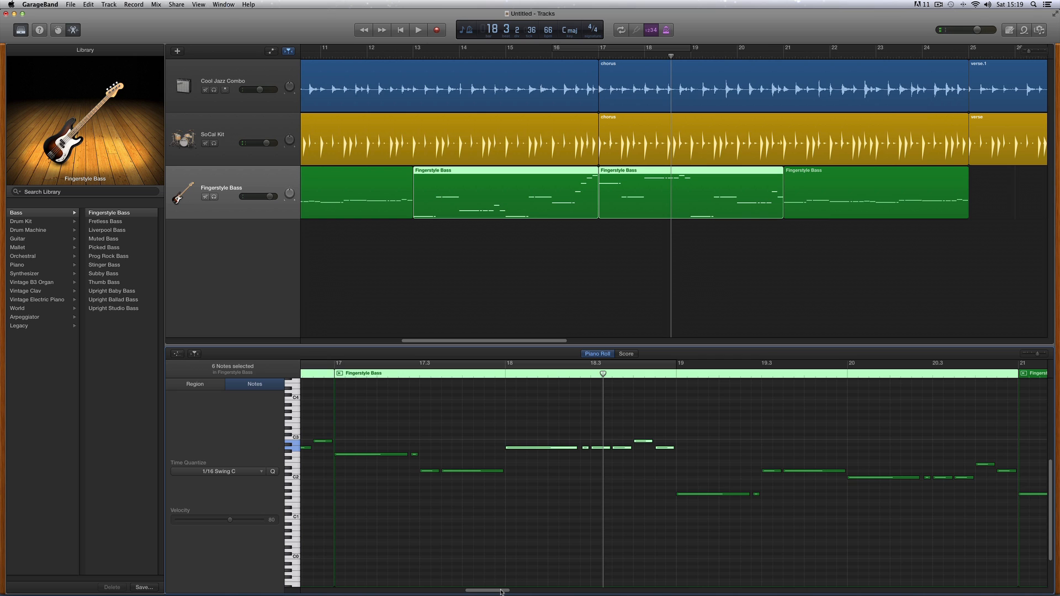
- Raise the first two bass notes of bar 19 by an octave to G2
drag(501, 592, 518, 593)
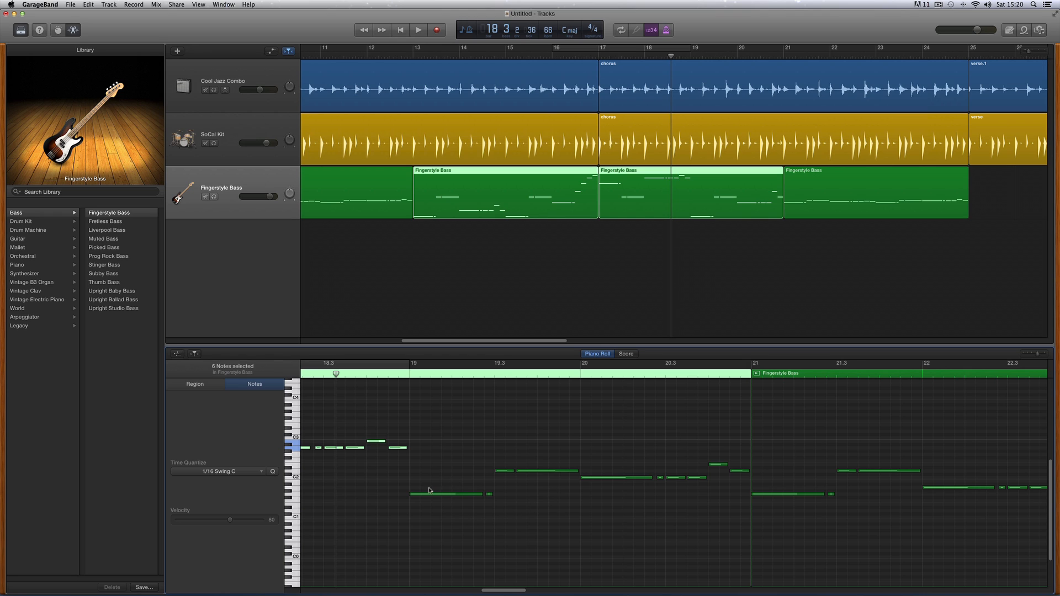
drag(418, 480, 450, 456)
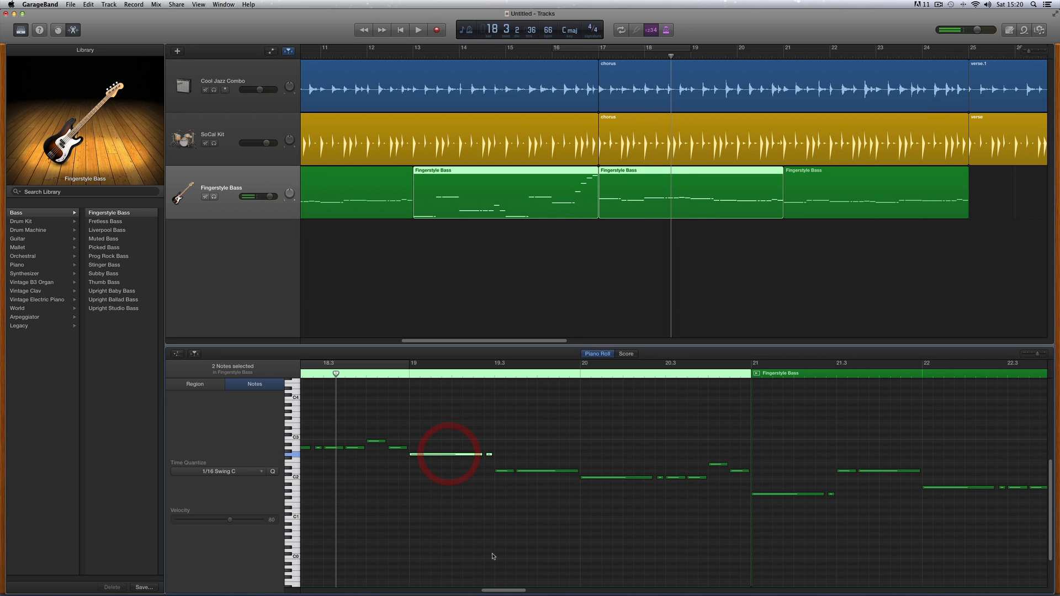
drag(507, 592, 488, 592)
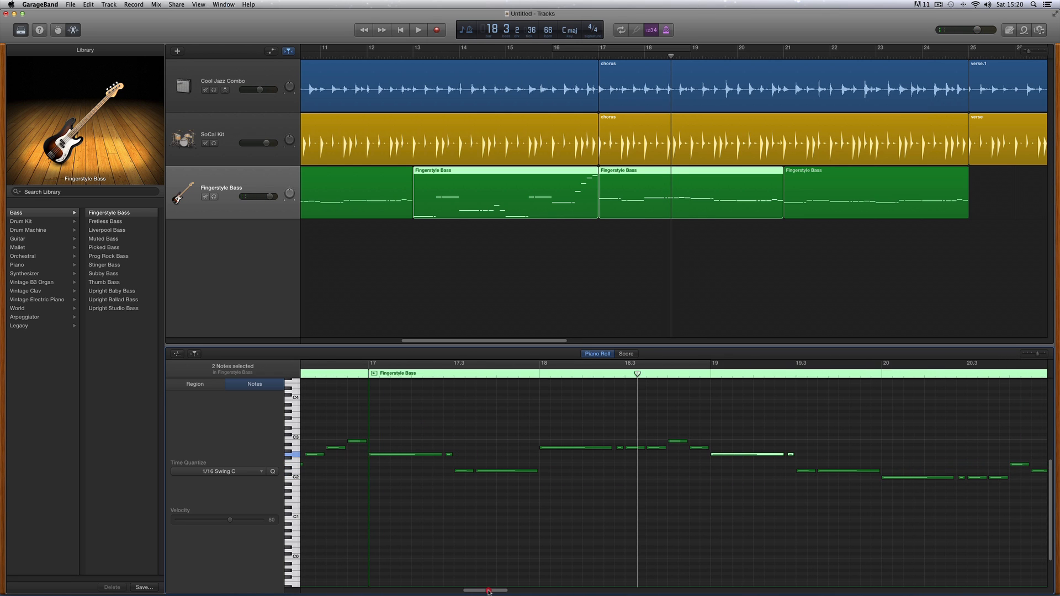
- Select the first chorus bass region and examine its note groups in bars 17 to 20
click(682, 187)
click(686, 237)
click(684, 177)
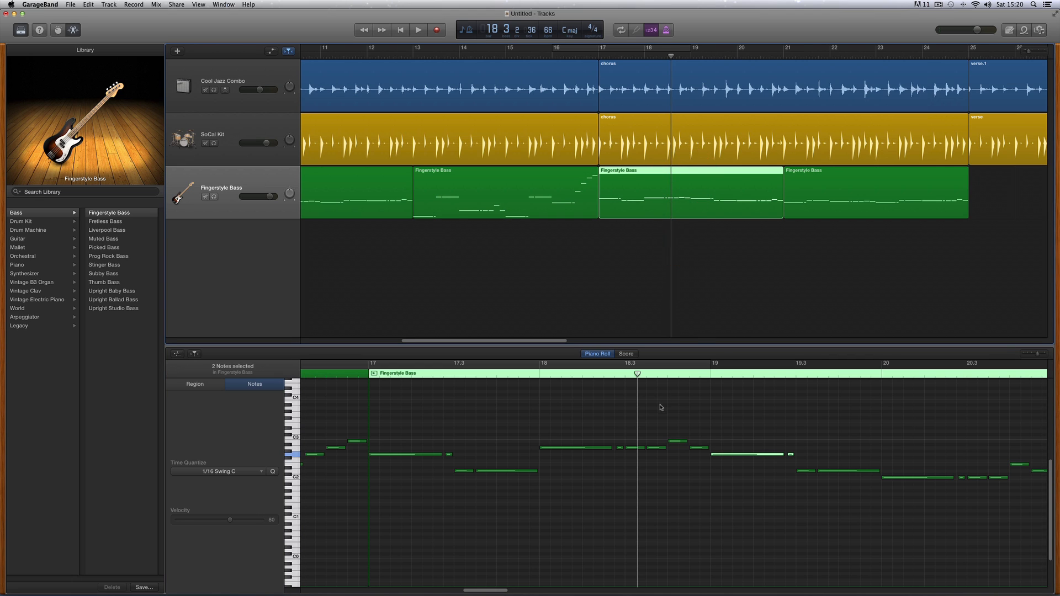
drag(1037, 357, 1036, 357)
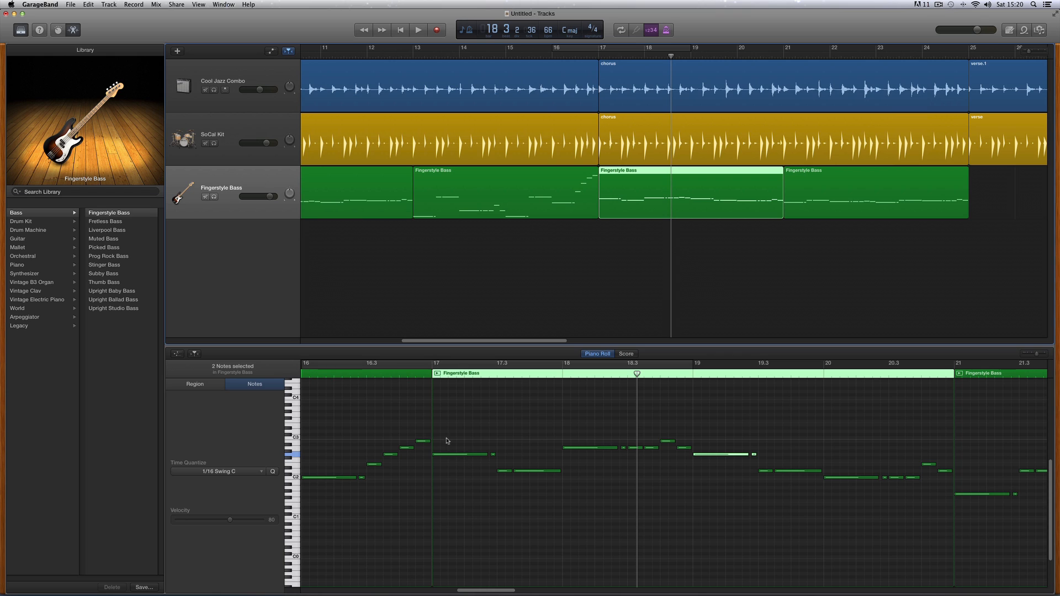
drag(447, 441, 493, 467)
drag(569, 420, 756, 465)
drag(835, 447, 945, 501)
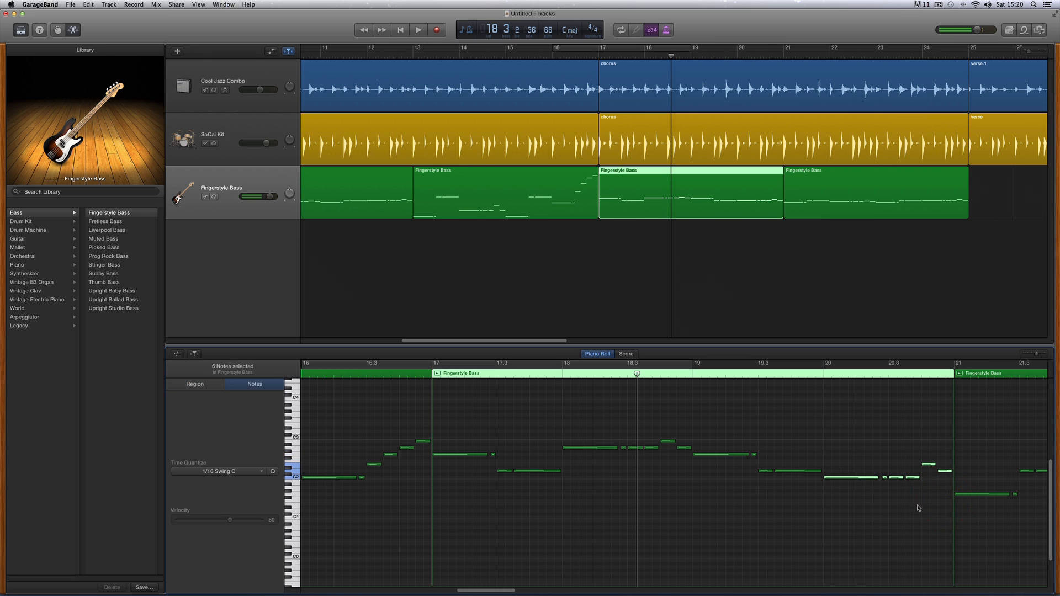
- Play the first half of the chorus from bar 17 to bar 20, without cycling
click(432, 365)
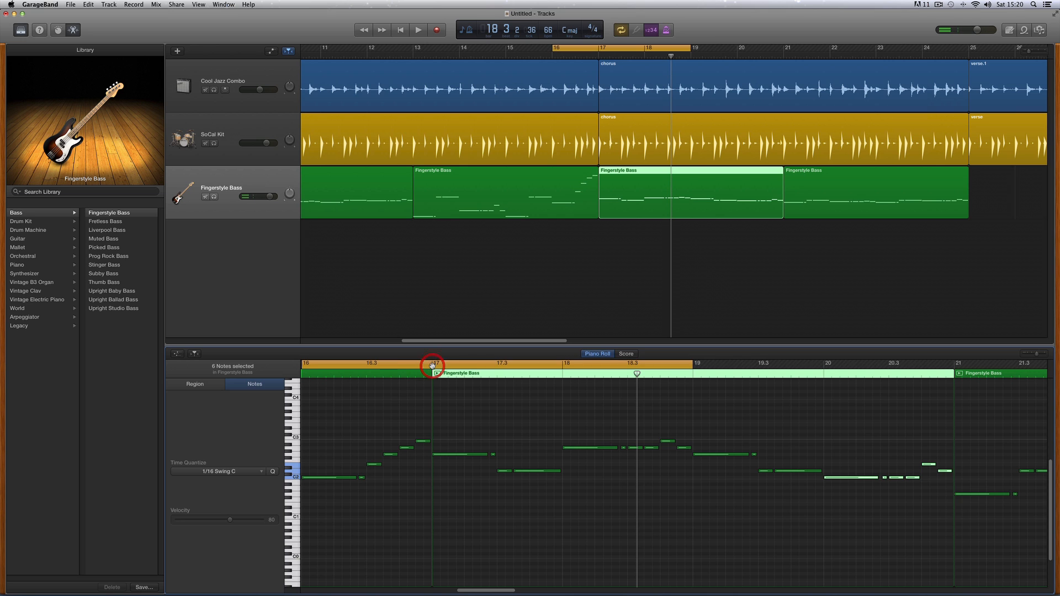
click(432, 366)
click(432, 373)
click(194, 354)
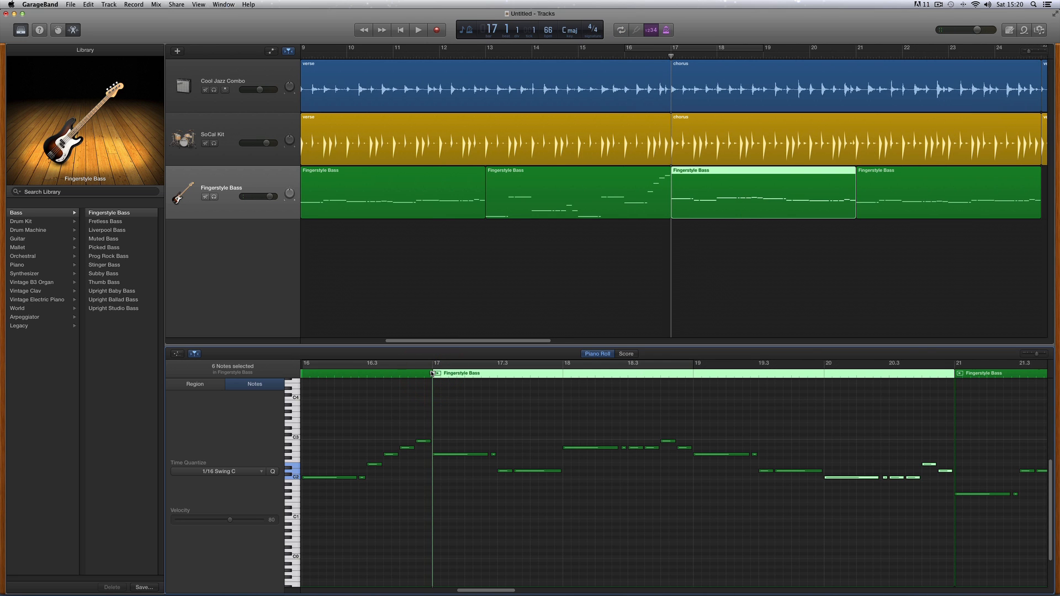
key(space)
click(197, 353)
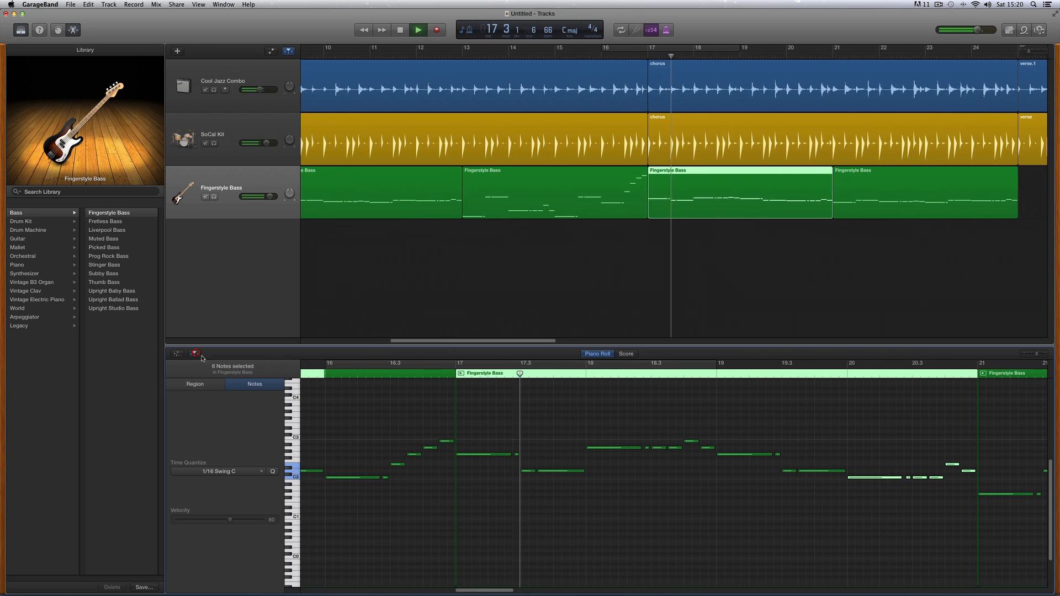
drag(486, 591, 498, 583)
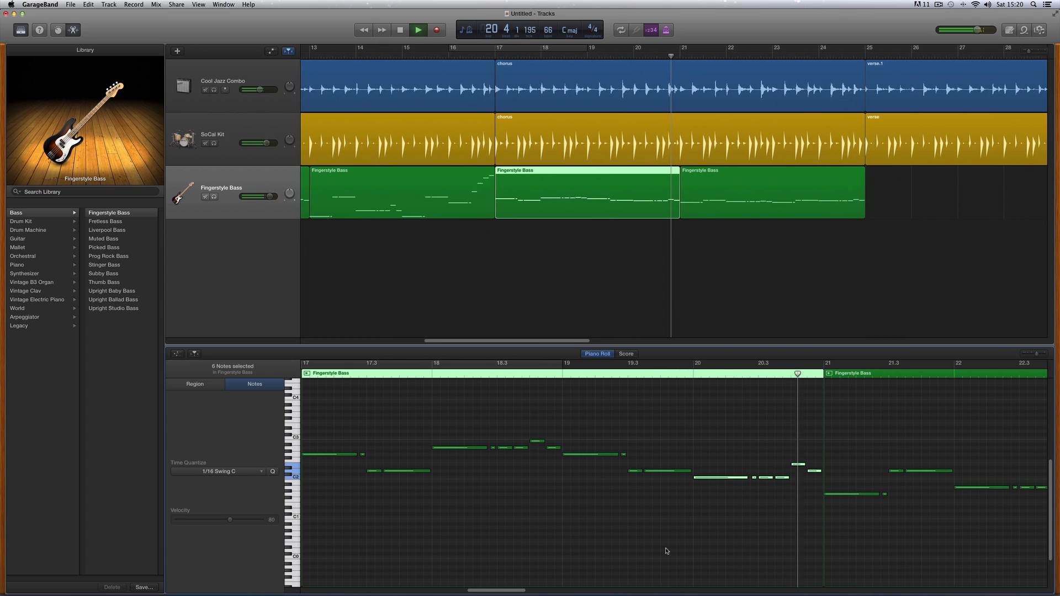
key(space)
- Raise the first two bass notes of bar 21, in the second chorus region, by an octave to G2
click(729, 187)
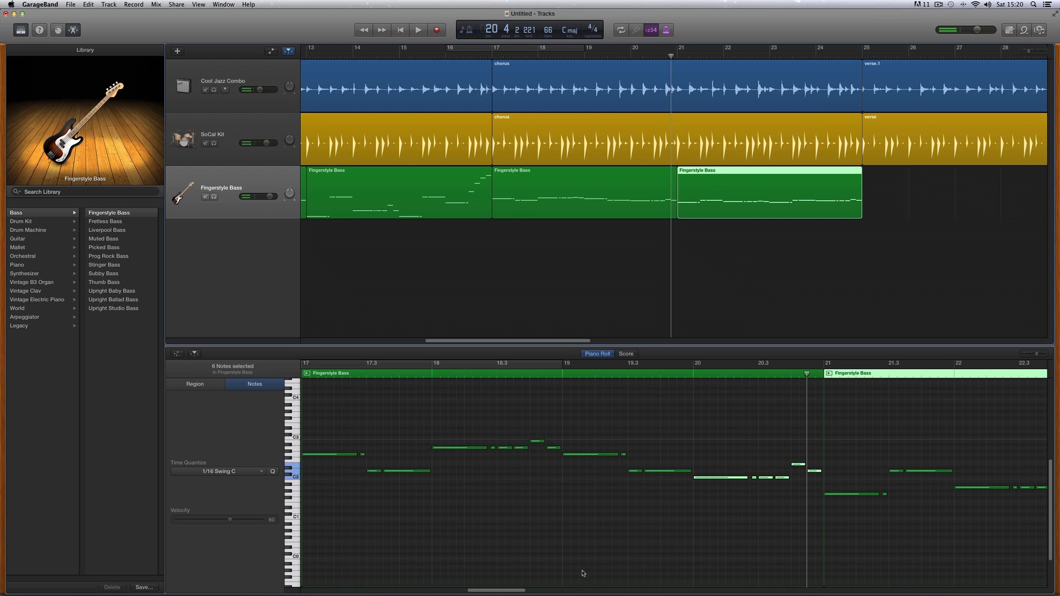
drag(514, 592, 538, 591)
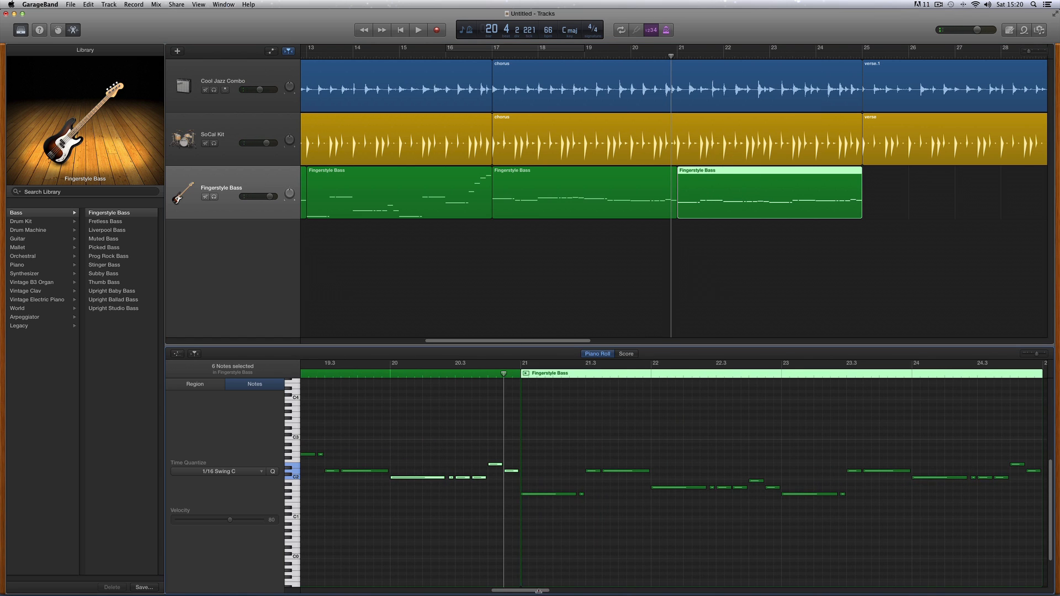
drag(530, 484, 548, 456)
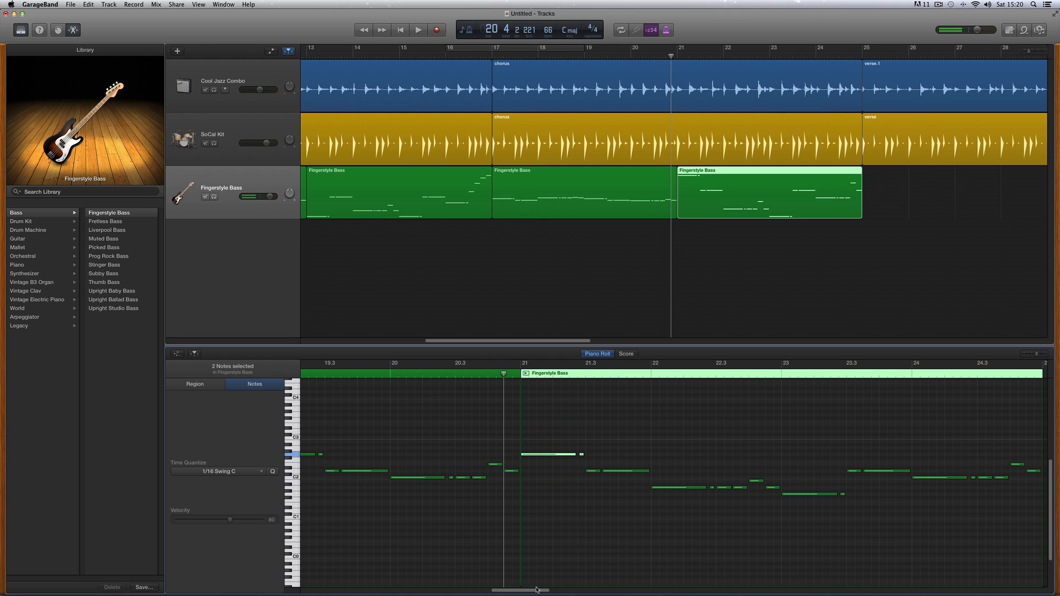
drag(535, 592, 546, 590)
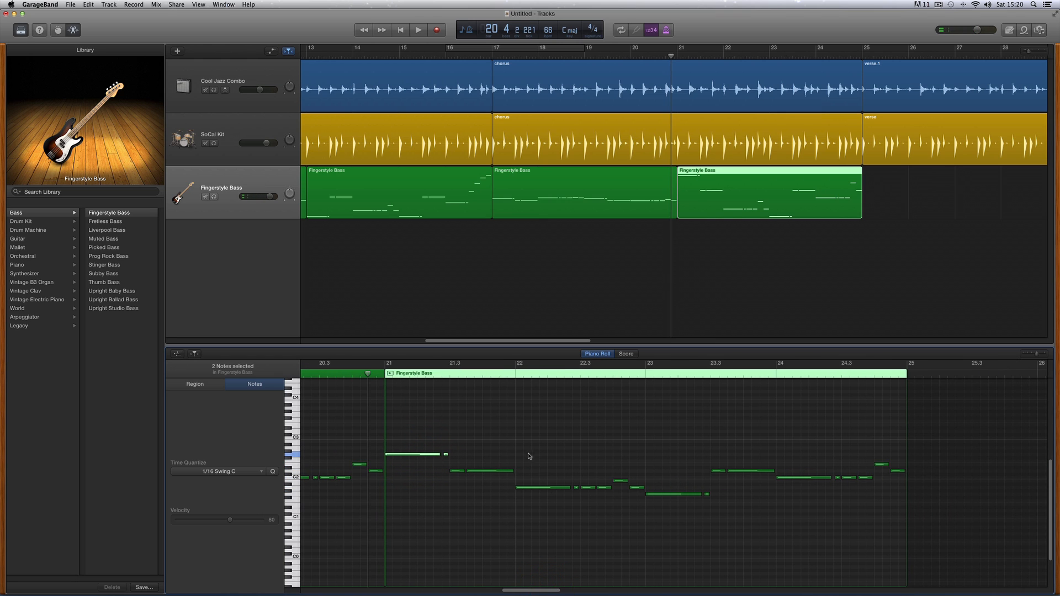
- Raise all six bass notes of bar 22 and the first two of bar 23 by an octave
drag(528, 452, 629, 515)
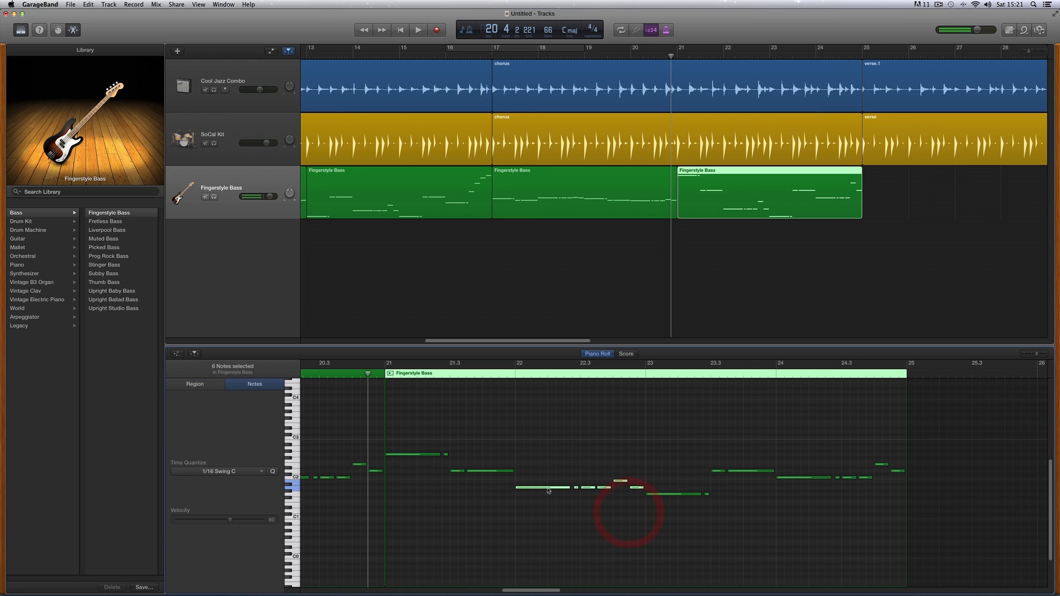
drag(547, 489, 547, 450)
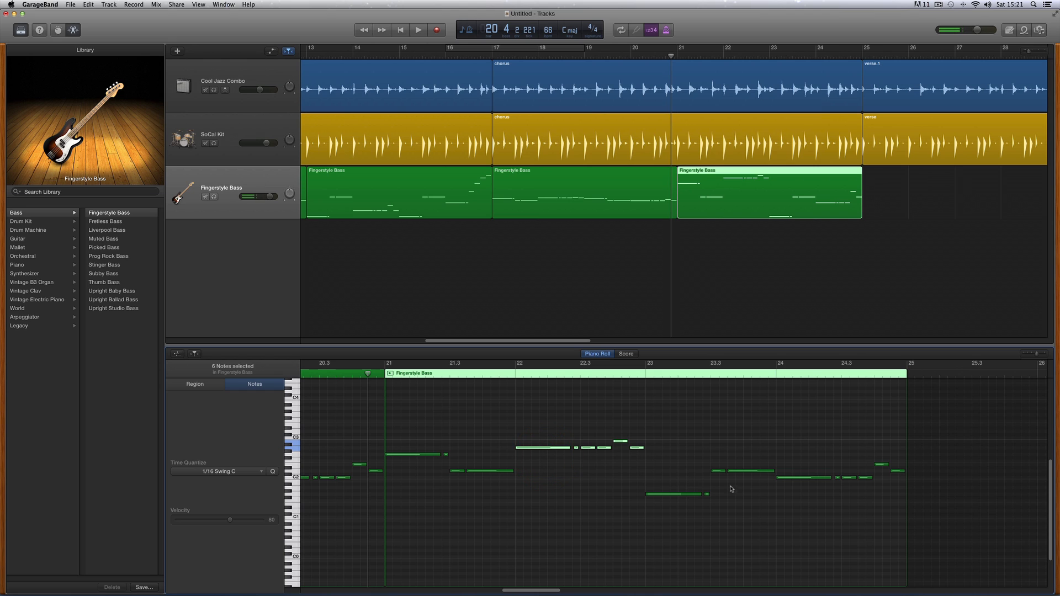
drag(651, 481, 673, 458)
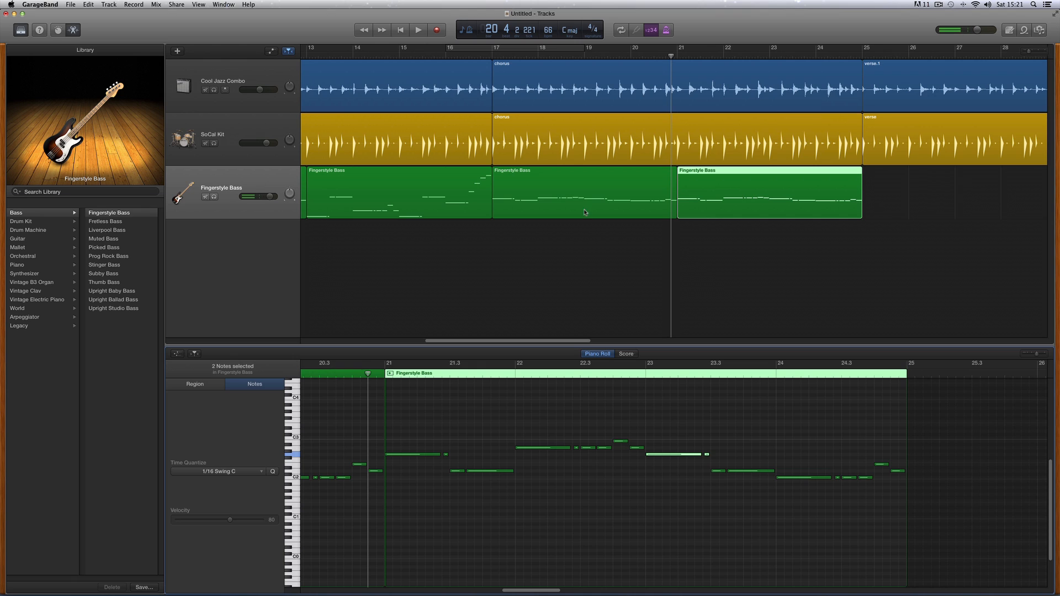
- Select both chorus bass regions, set the cycle range from bar 17 to bar 25, and play the chorus
click(573, 187)
click(686, 187)
click(634, 184)
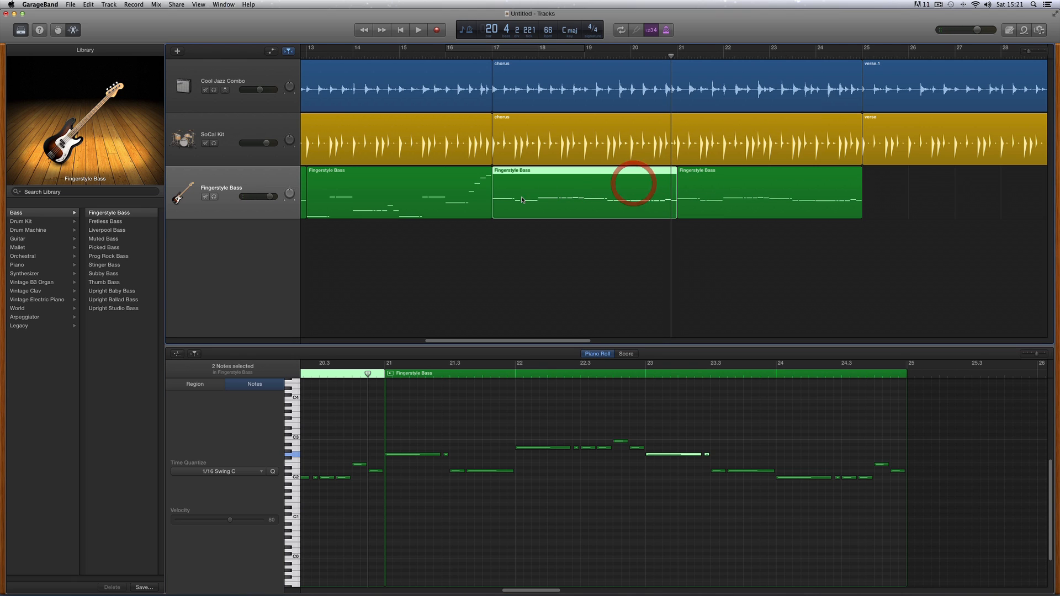
click(712, 185)
drag(771, 253, 614, 200)
drag(493, 52, 843, 91)
key(space)
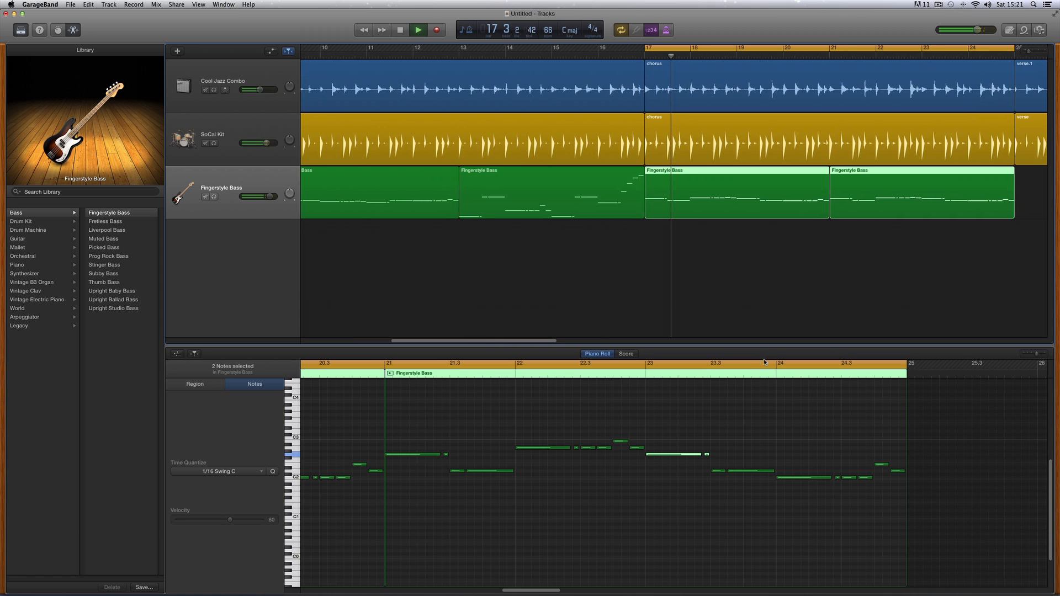
drag(1037, 353, 1028, 357)
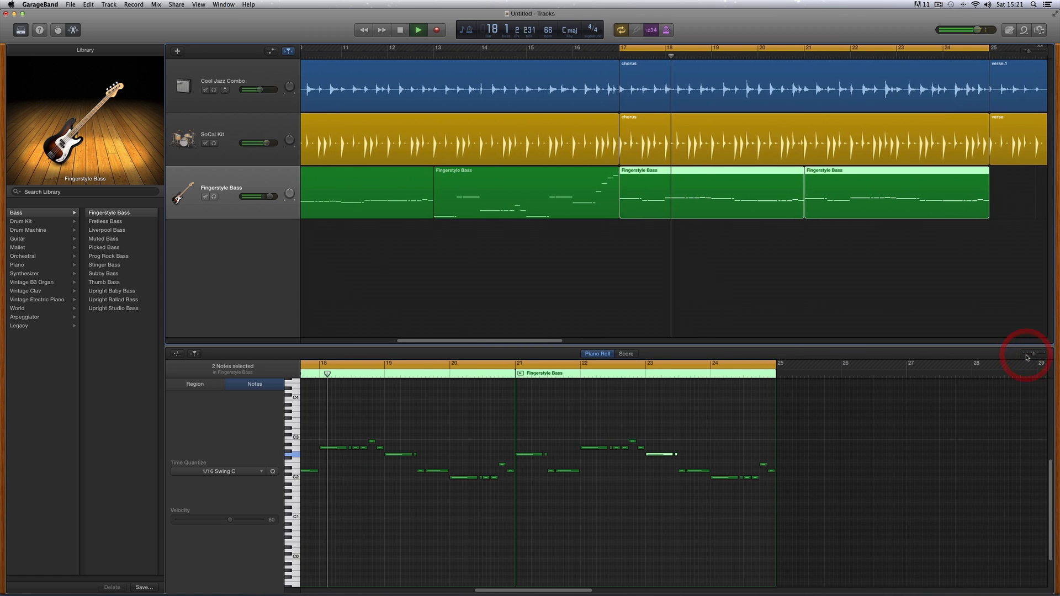
click(564, 591)
drag(564, 592, 545, 593)
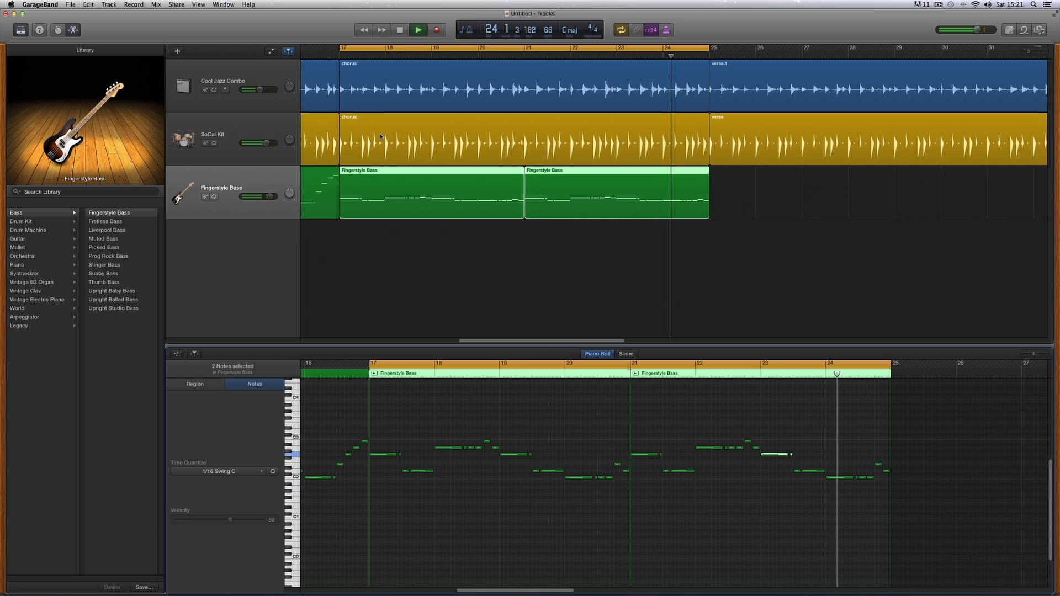
key(space)
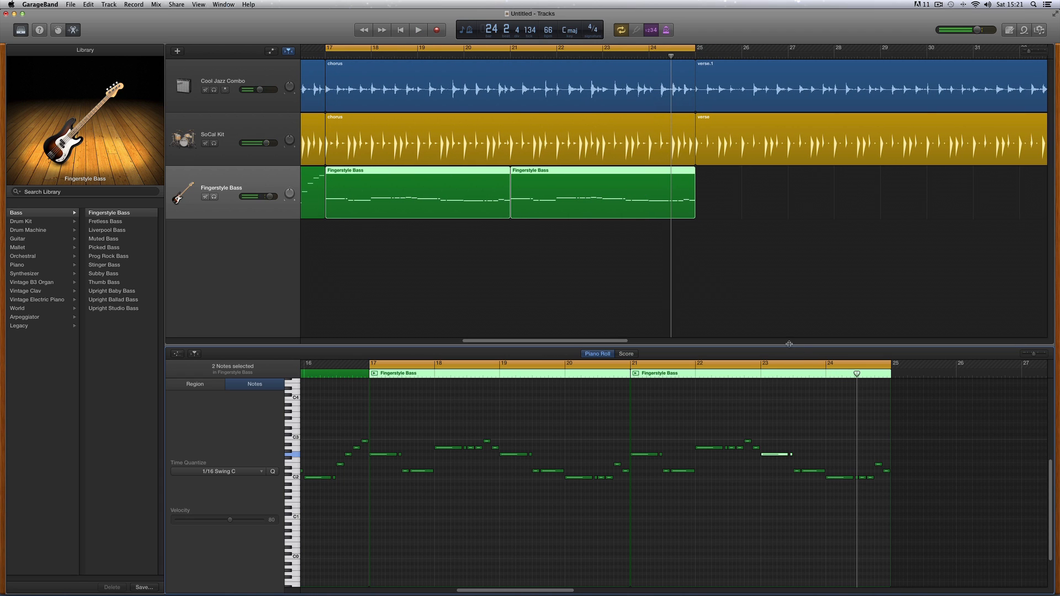
- Turn cycling off and change the last four bass notes of bar 24 into a descending run of E2, D2, B1 and A1
click(699, 231)
click(677, 193)
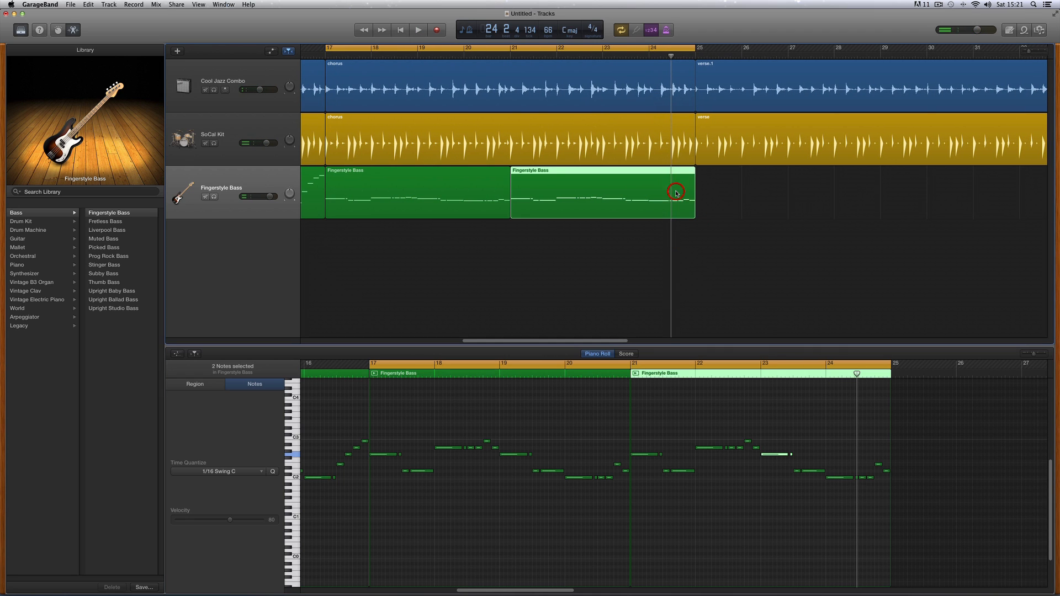
click(657, 52)
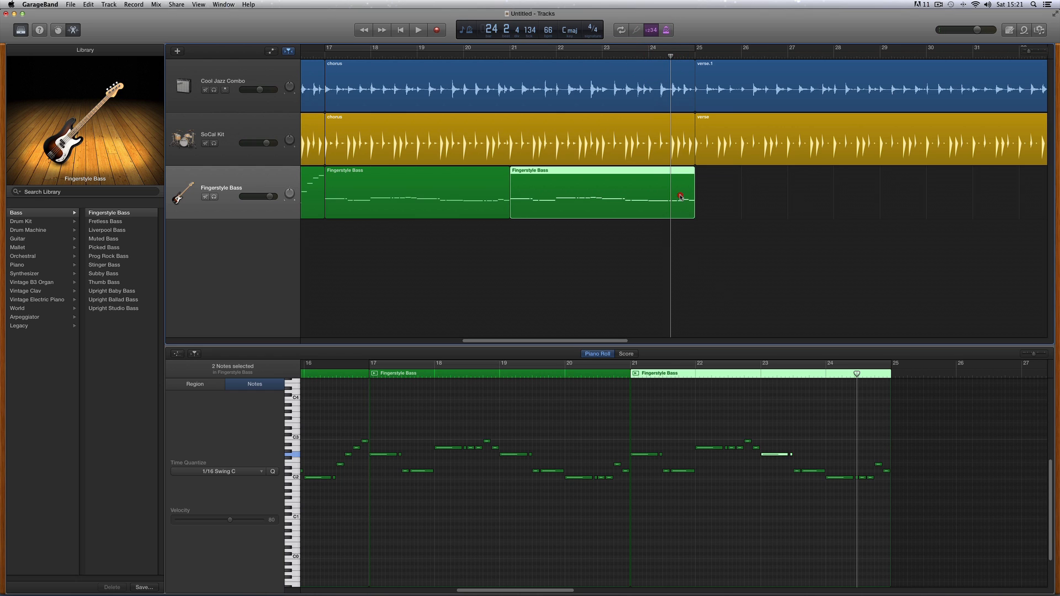
click(1043, 356)
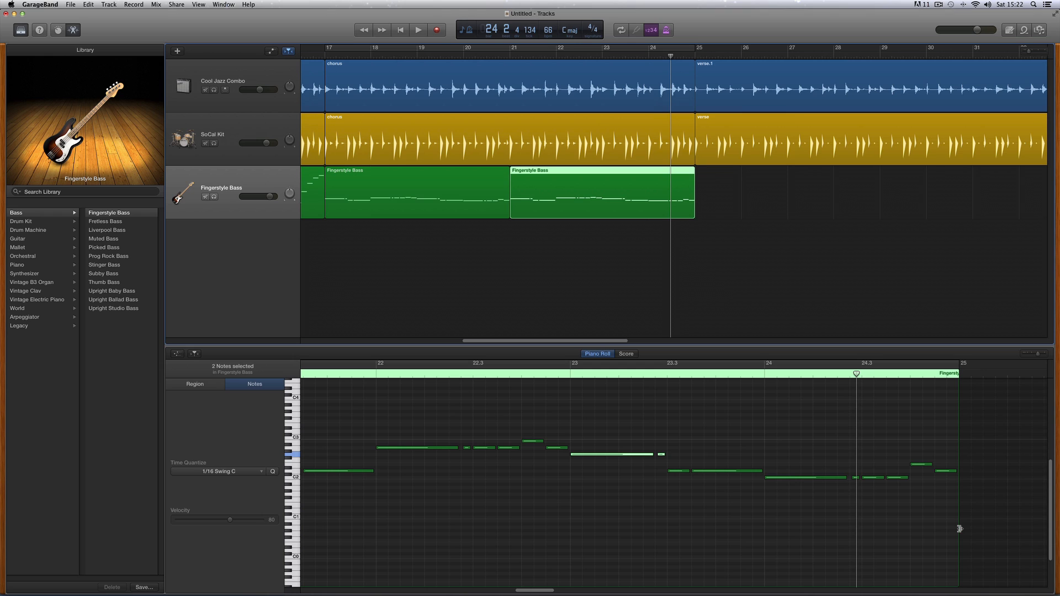
click(833, 479)
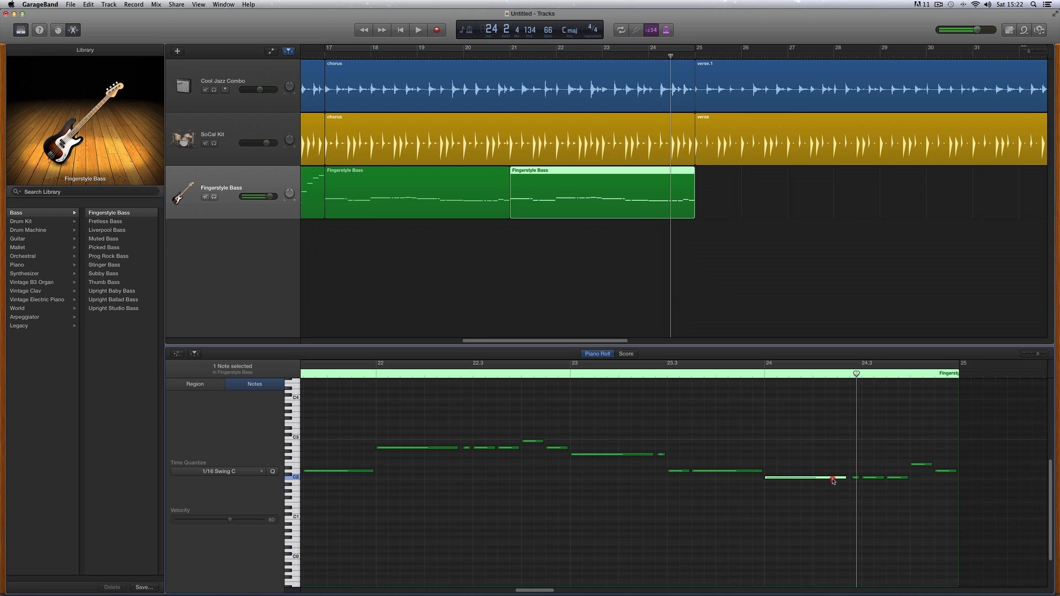
click(856, 478)
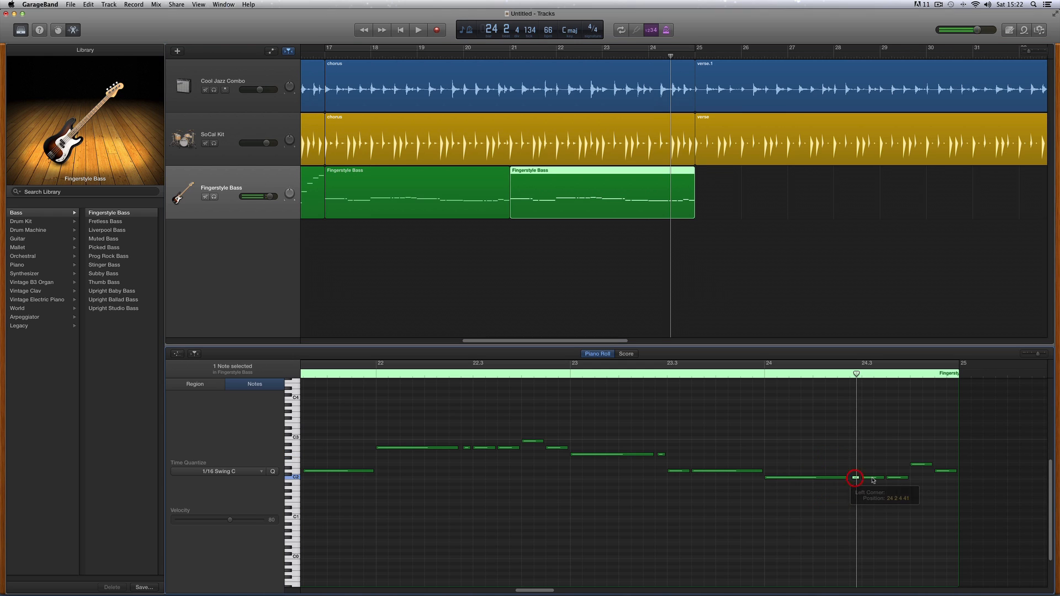
drag(872, 478, 945, 489)
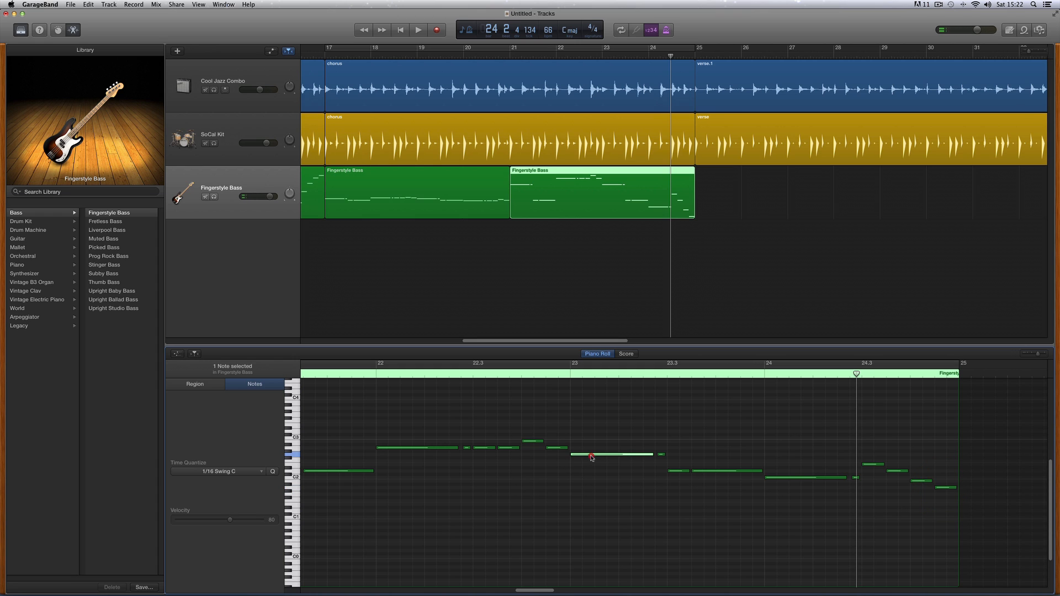
- Play the end of the chorus from bar 24 to hear the descending bass run
click(762, 379)
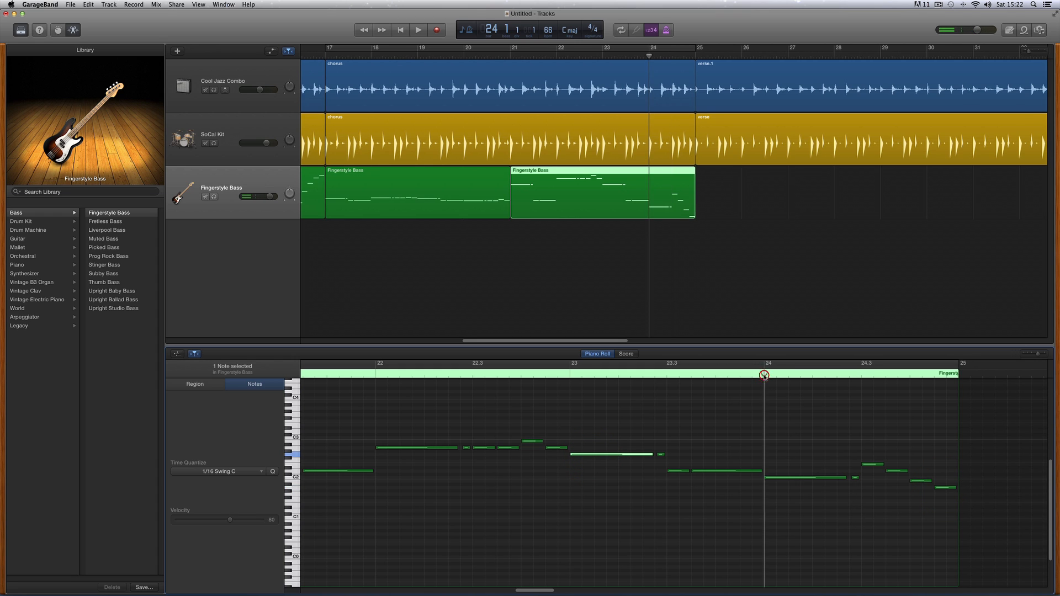
key(space)
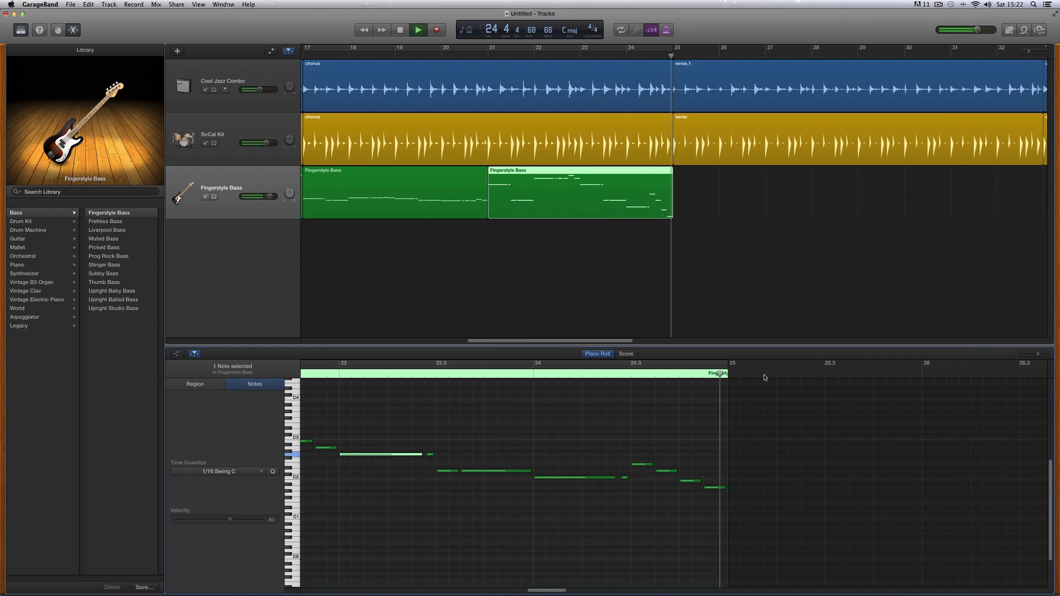
key(space)
- Copy the two verse bass regions that start at bar 9 to bar 25, under the second verse
drag(529, 341, 512, 341)
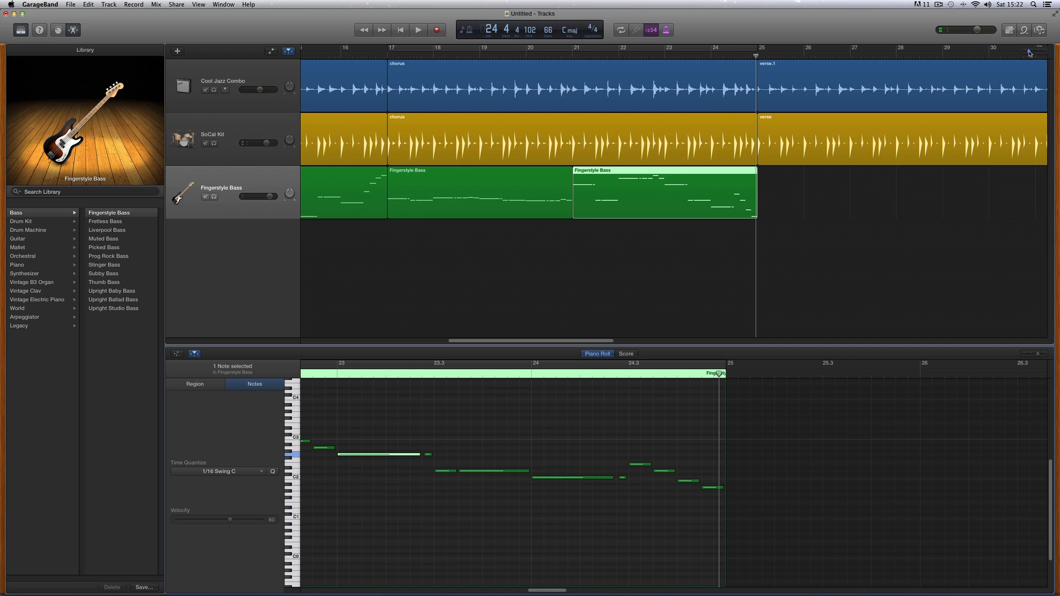
drag(1030, 52, 1028, 53)
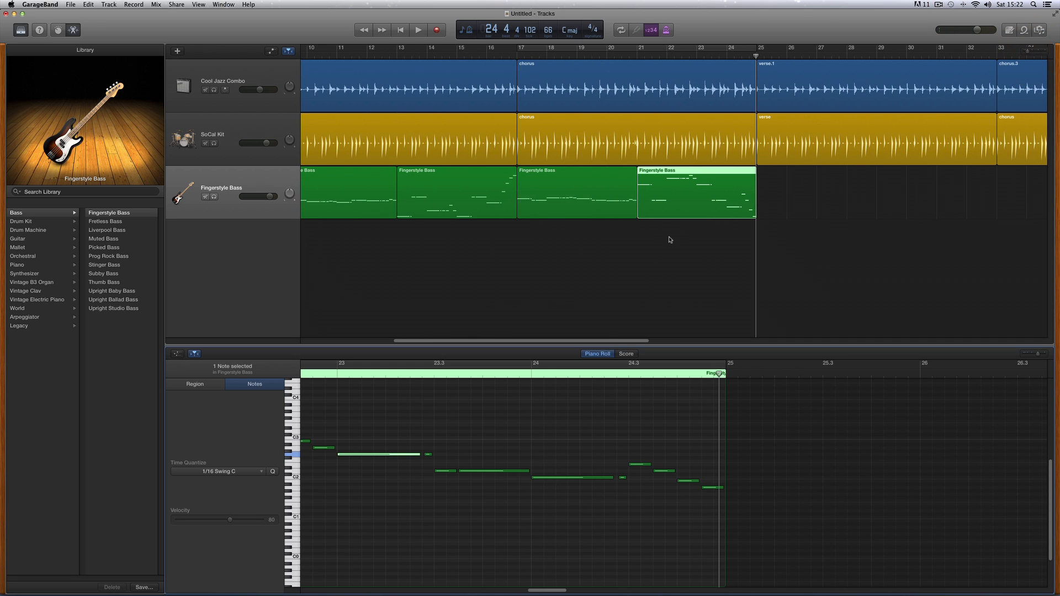
click(587, 200)
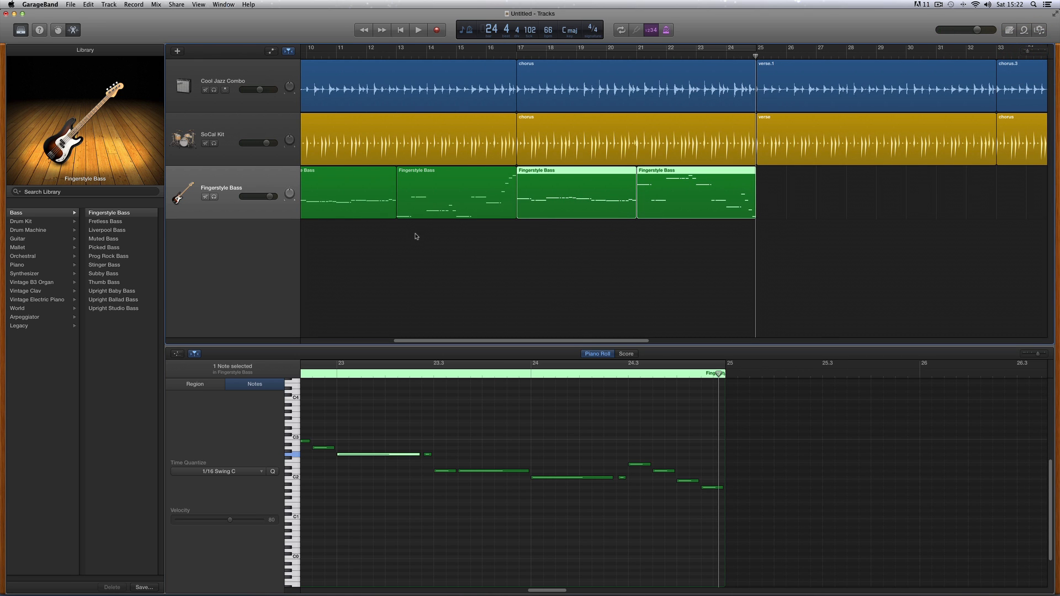
drag(425, 341, 418, 342)
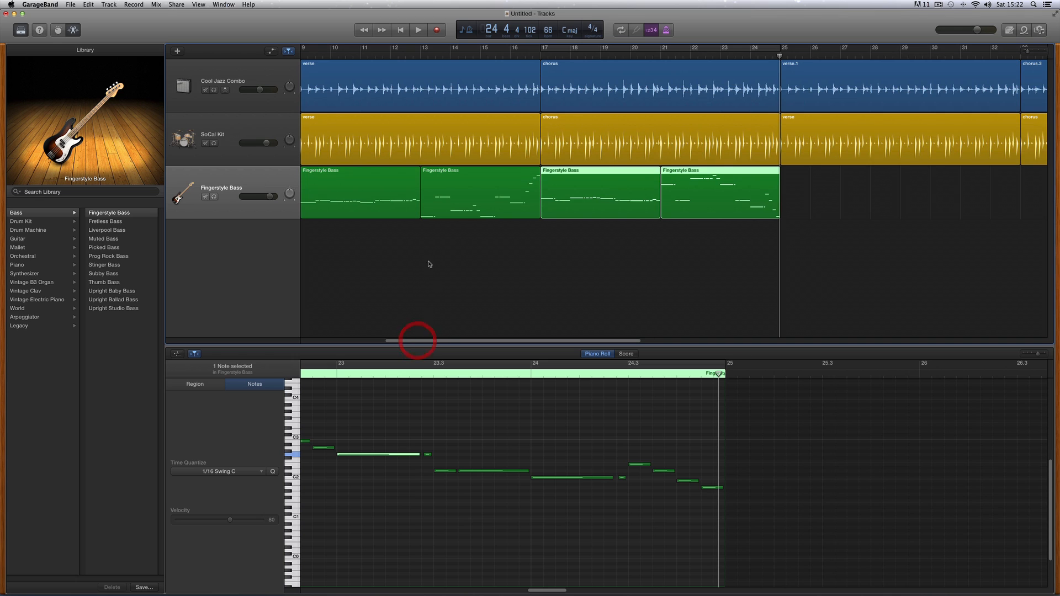
drag(445, 257, 836, 202)
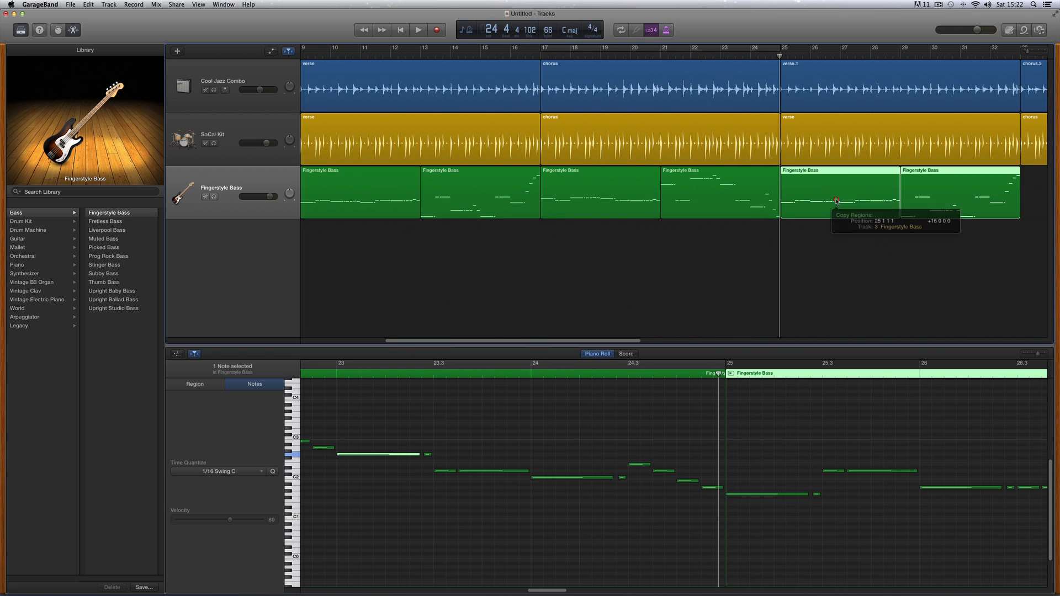
- Play from bar 24 into bar 26 to hear the bass transition from chorus to second verse
click(753, 55)
click(757, 200)
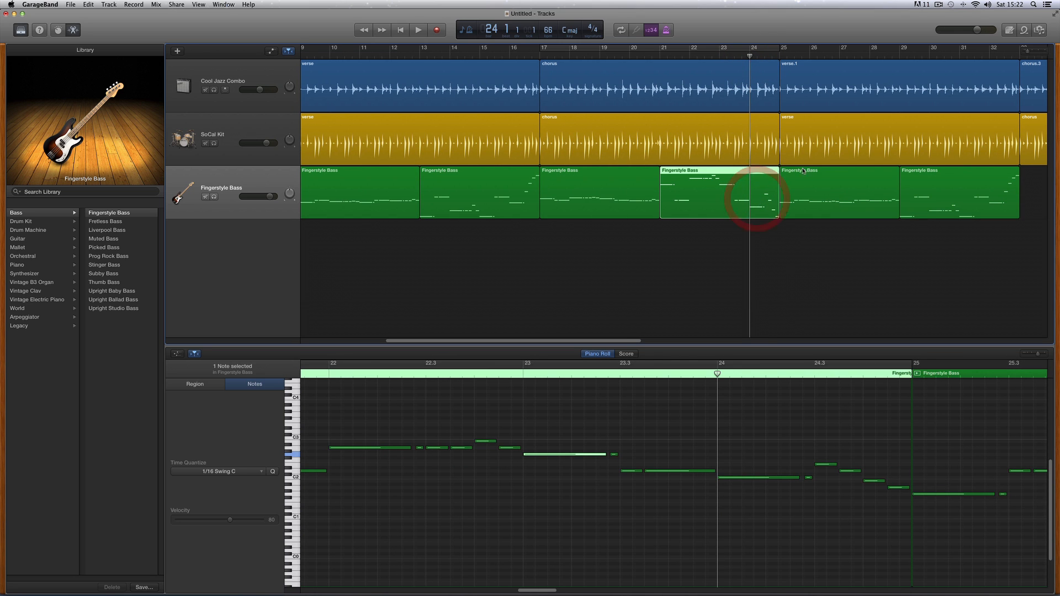
click(805, 185)
click(773, 201)
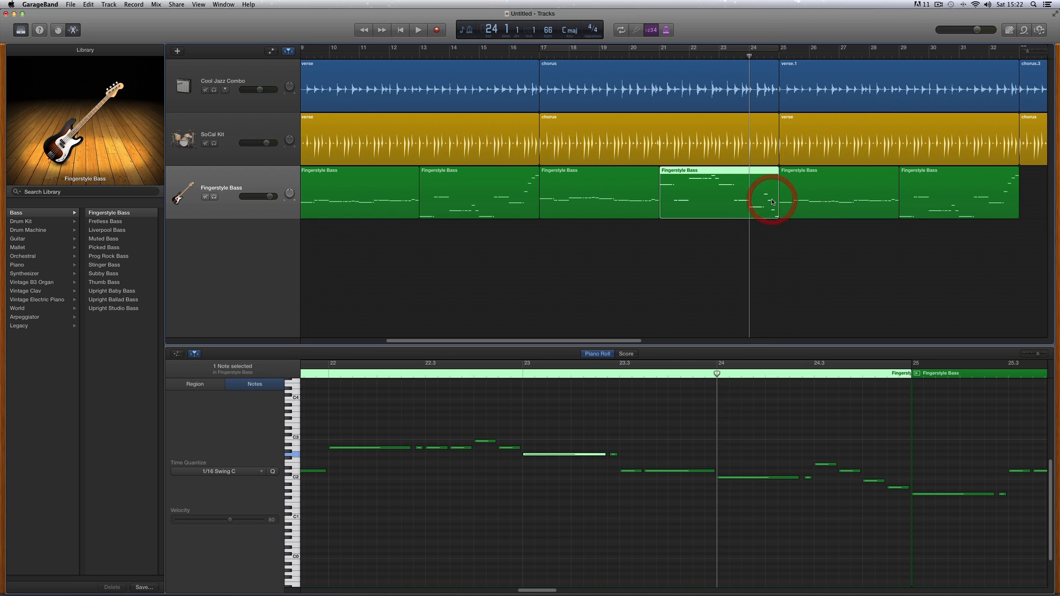
key(space)
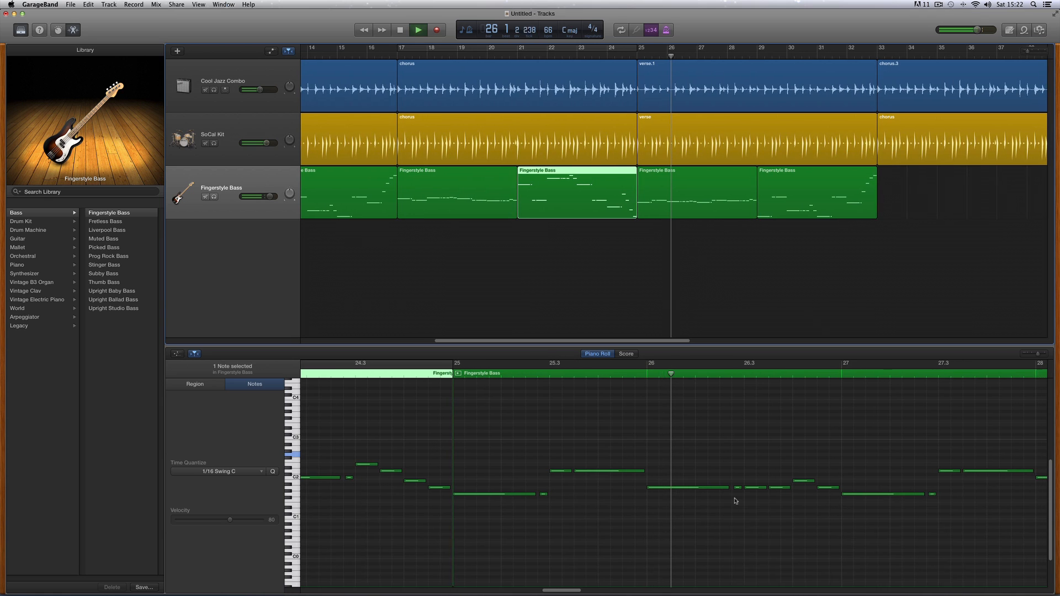
key(space)
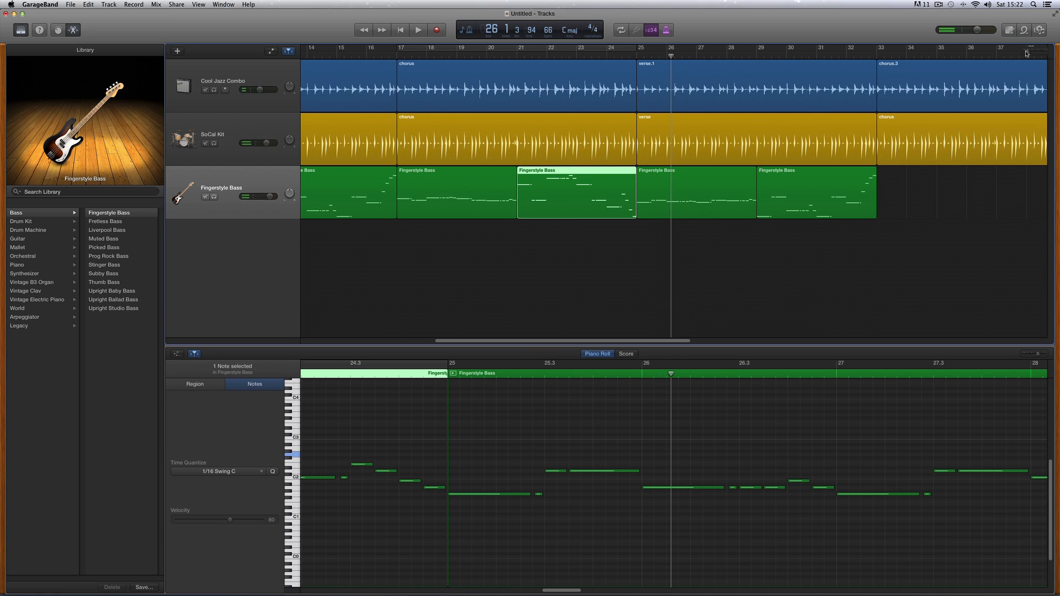
- Copy the two chorus bass regions that start at bar 17 to bar 33, under the second chorus
drag(1026, 53, 1024, 53)
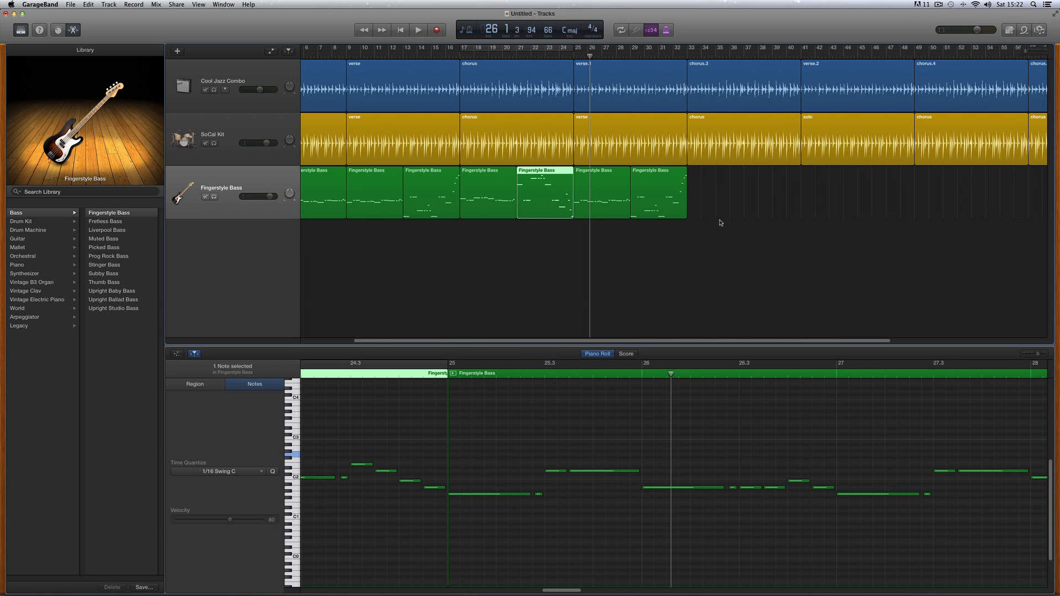
click(600, 192)
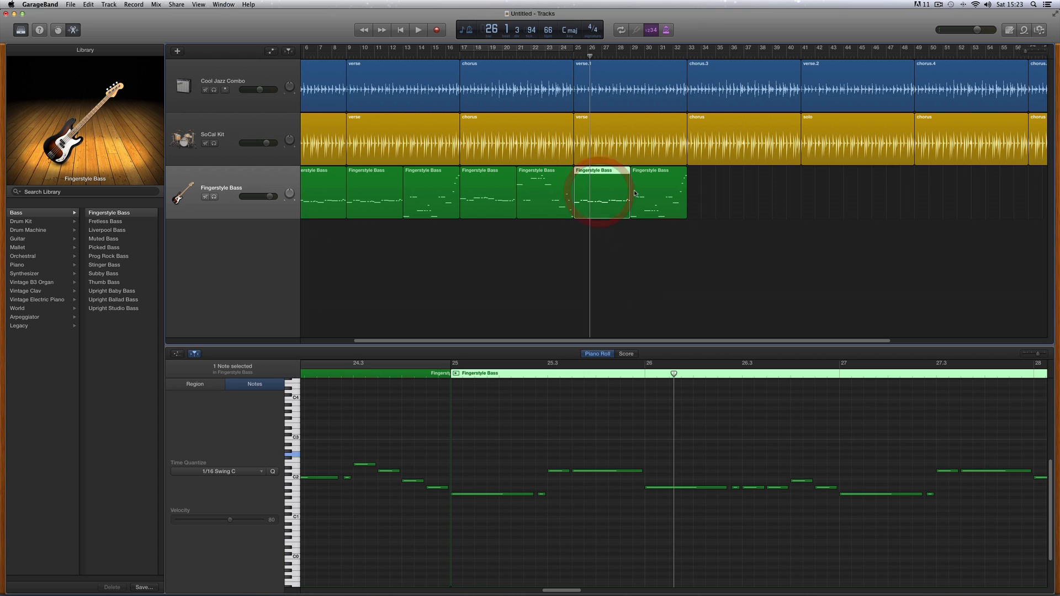
click(638, 190)
shift+click(612, 200)
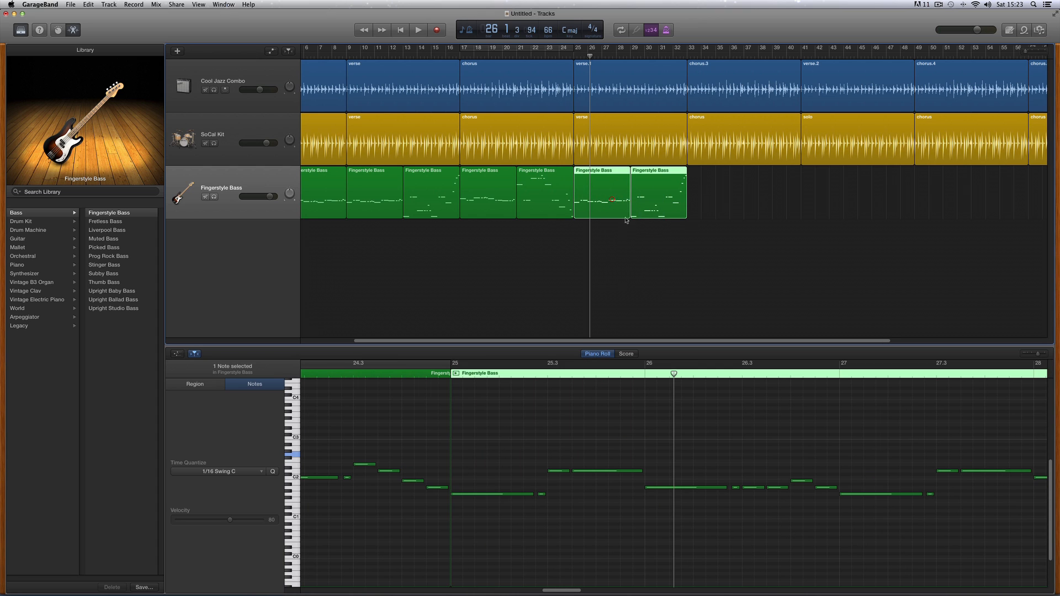
click(541, 227)
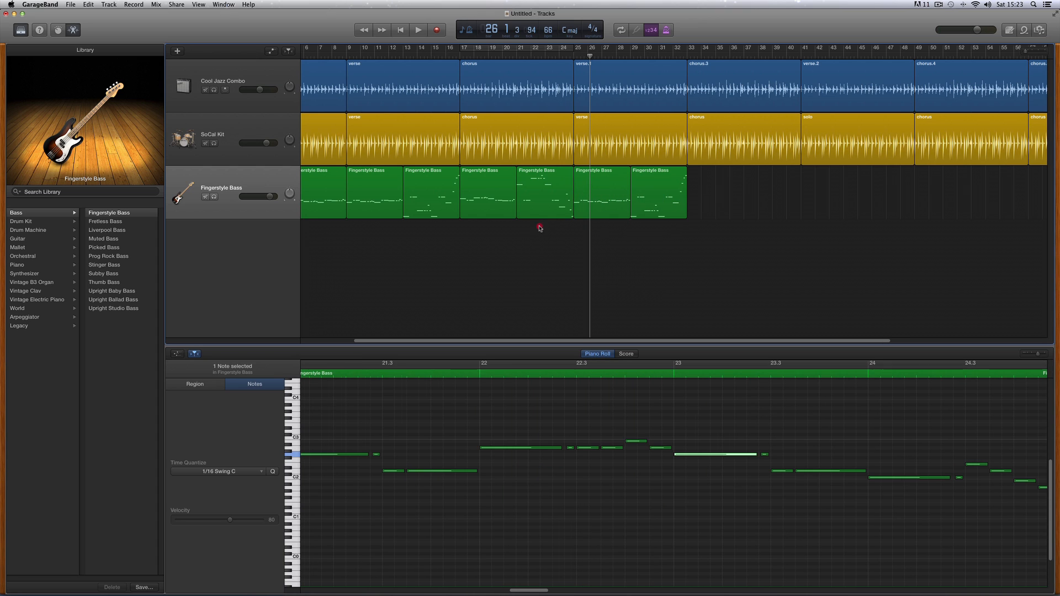
click(498, 207)
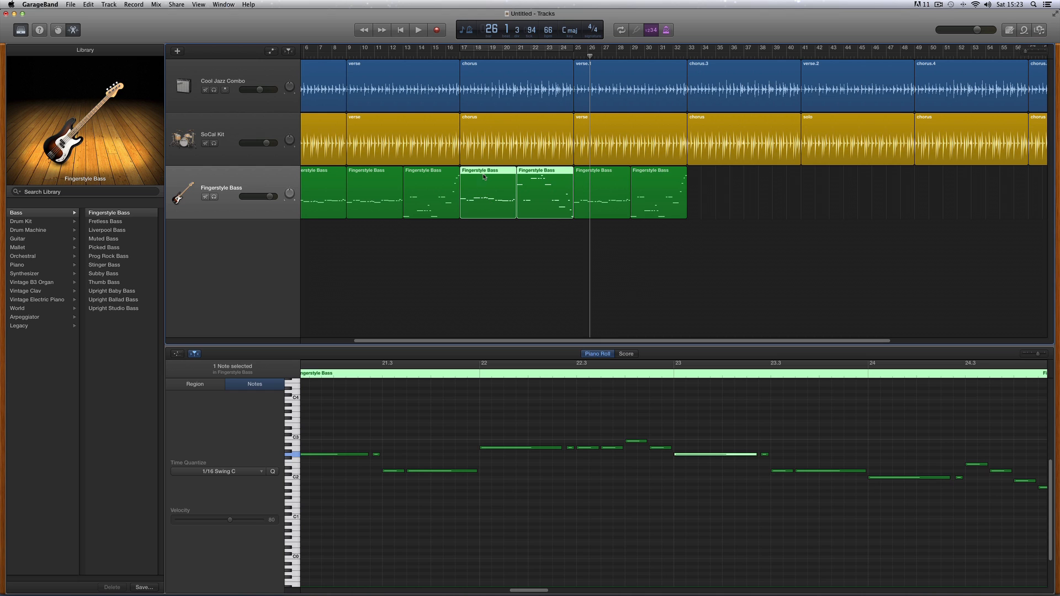
drag(486, 174, 711, 180)
- Copy the two verse bass regions that start at bar 25 to bar 41, under the drum solo section
click(843, 139)
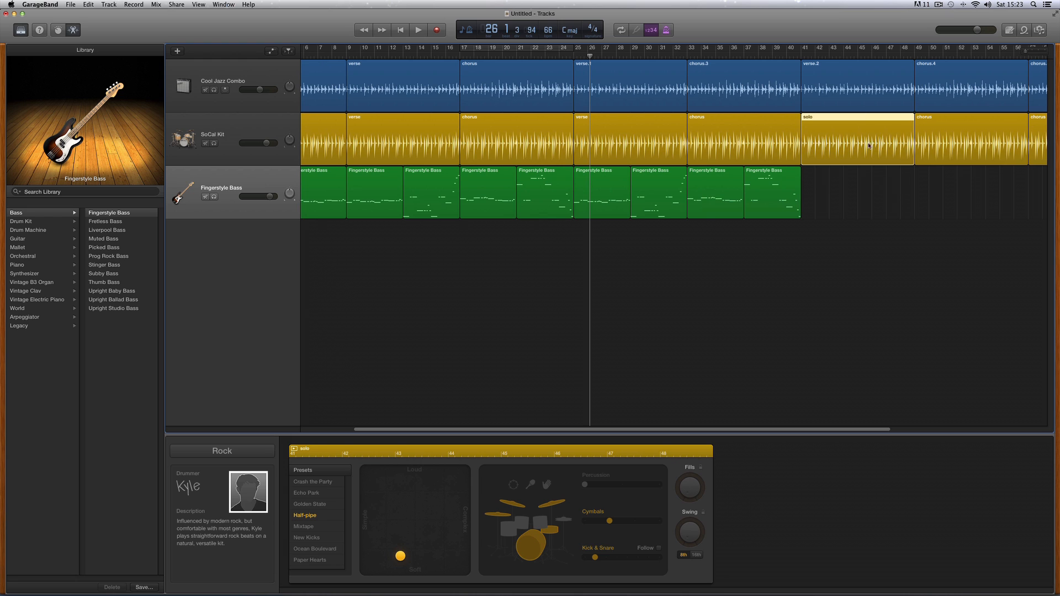
click(843, 90)
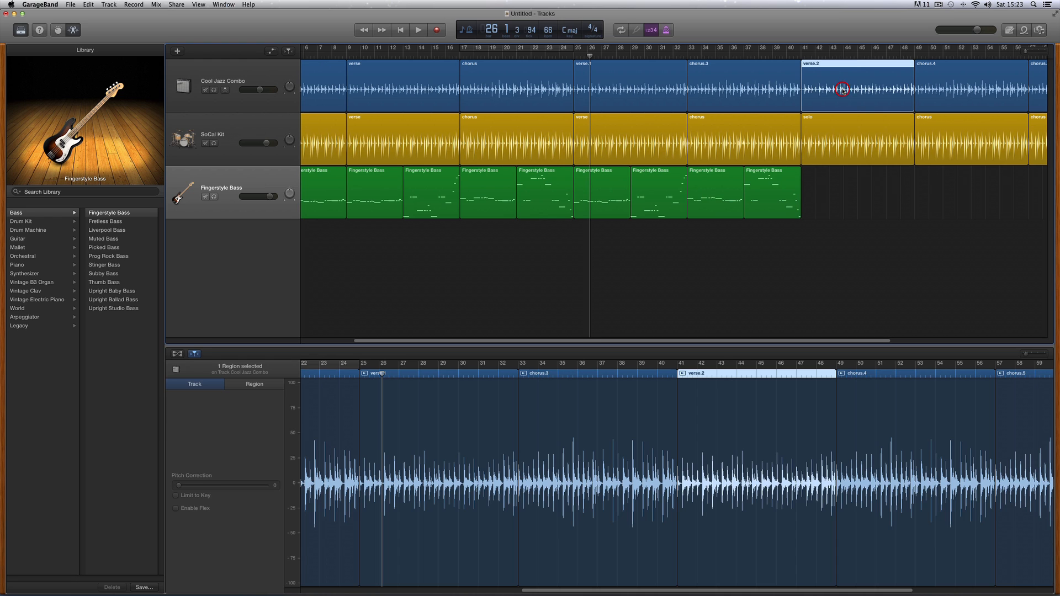
click(657, 227)
drag(610, 197, 833, 182)
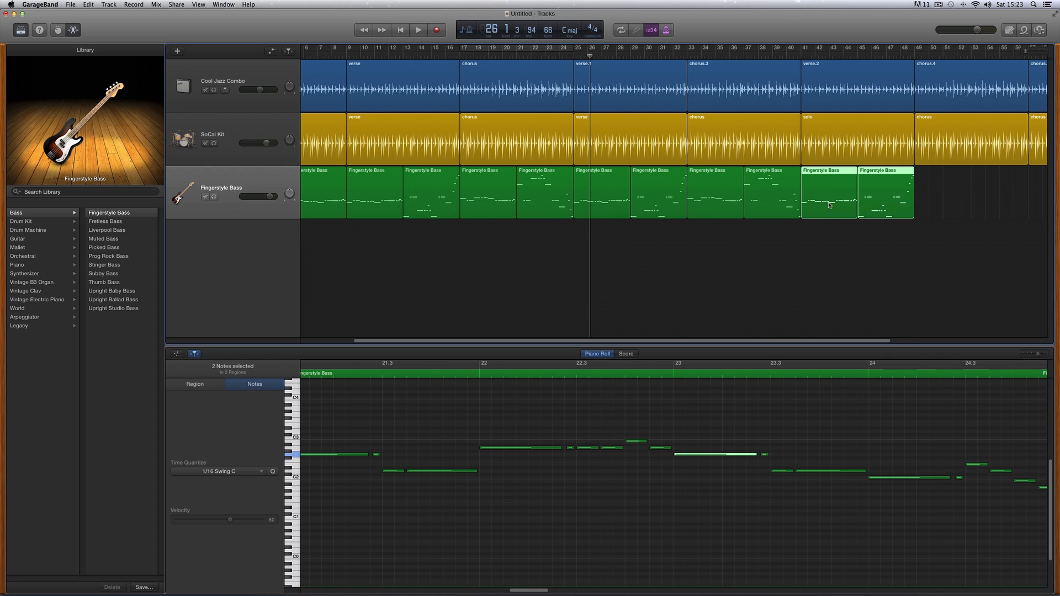
- Copy the pair of chorus bass regions to bars 49, 57 and 65, filling the three remaining choruses
drag(706, 339, 875, 332)
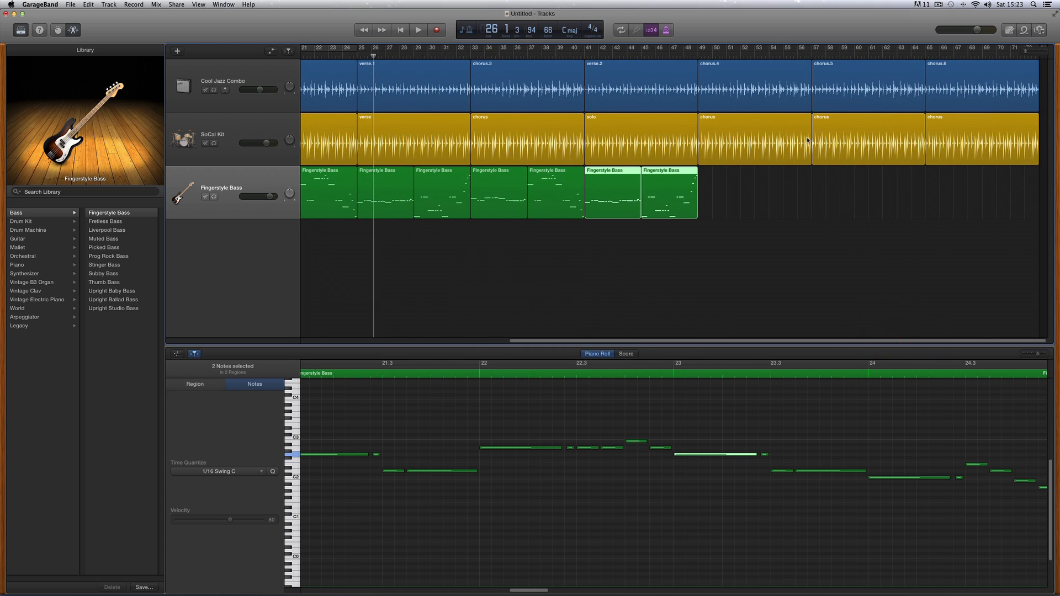
drag(542, 237, 937, 178)
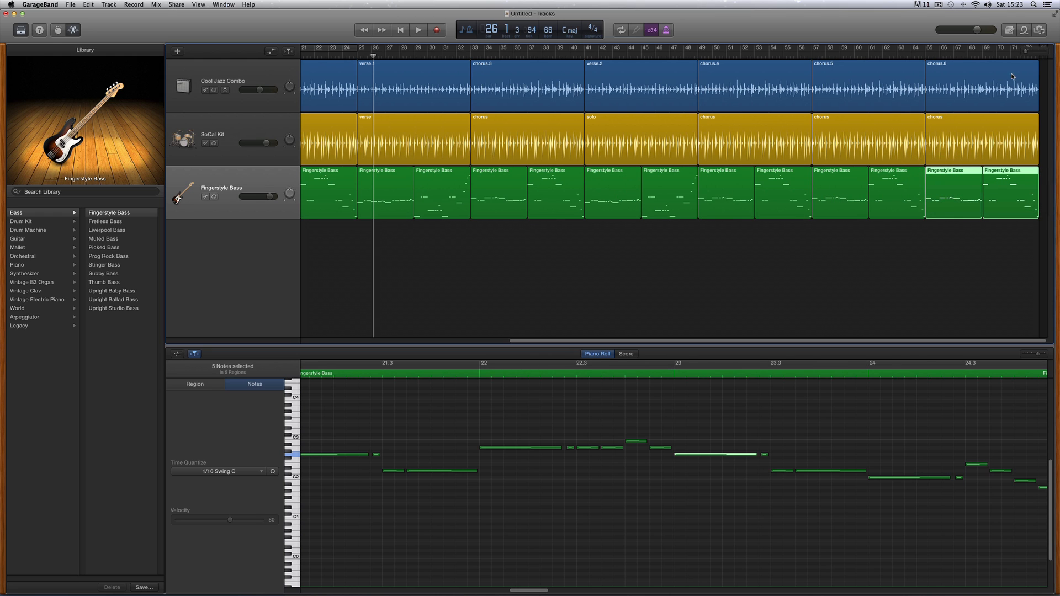
drag(1028, 55, 1025, 55)
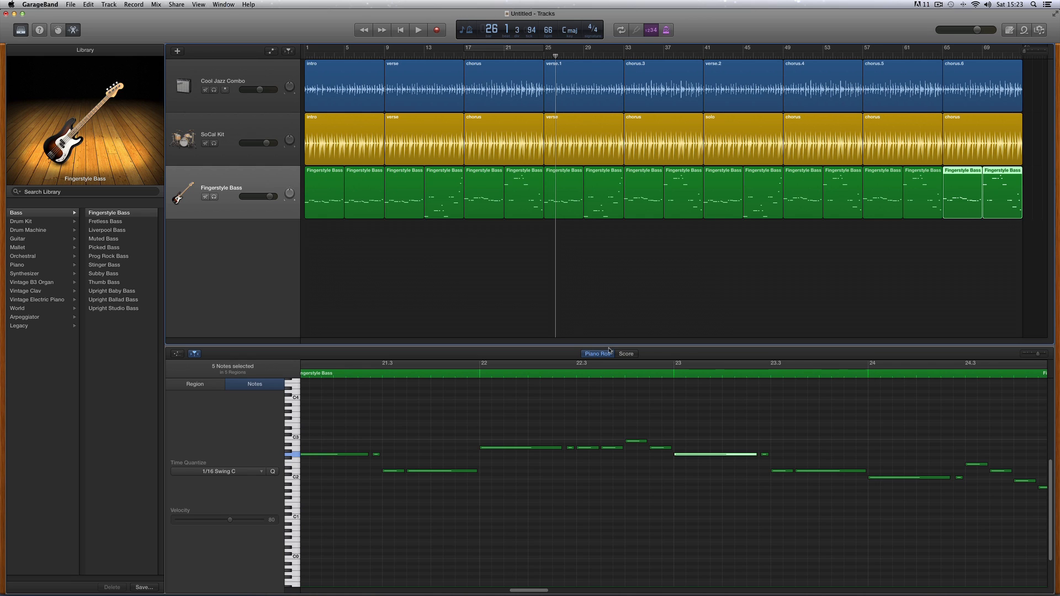
click(611, 276)
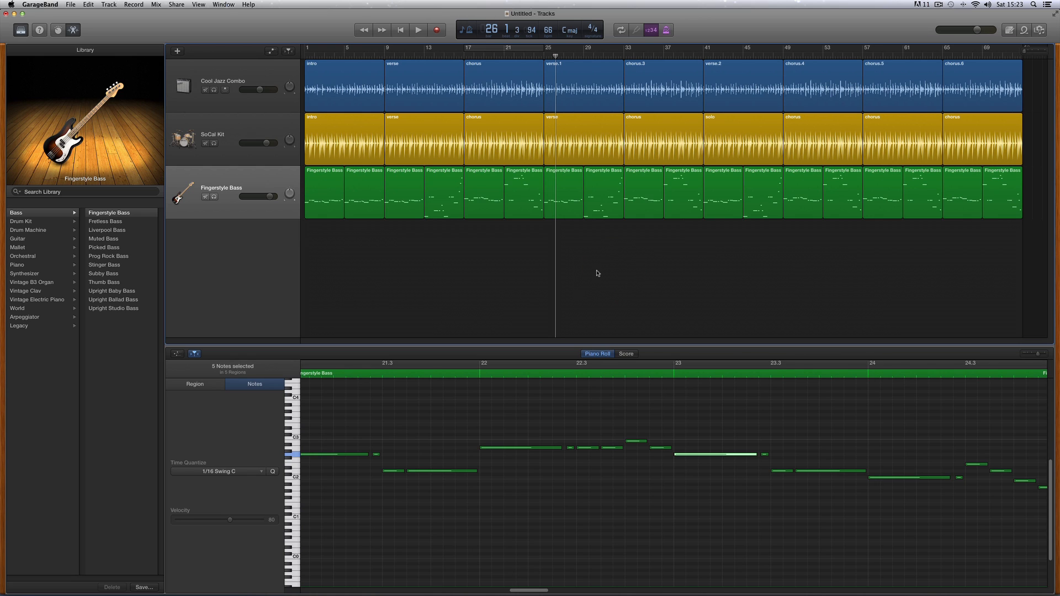
- Play the arrangement briefly from the start, and again from bar 13 through the verse-to-chorus transition
click(401, 31)
click(419, 31)
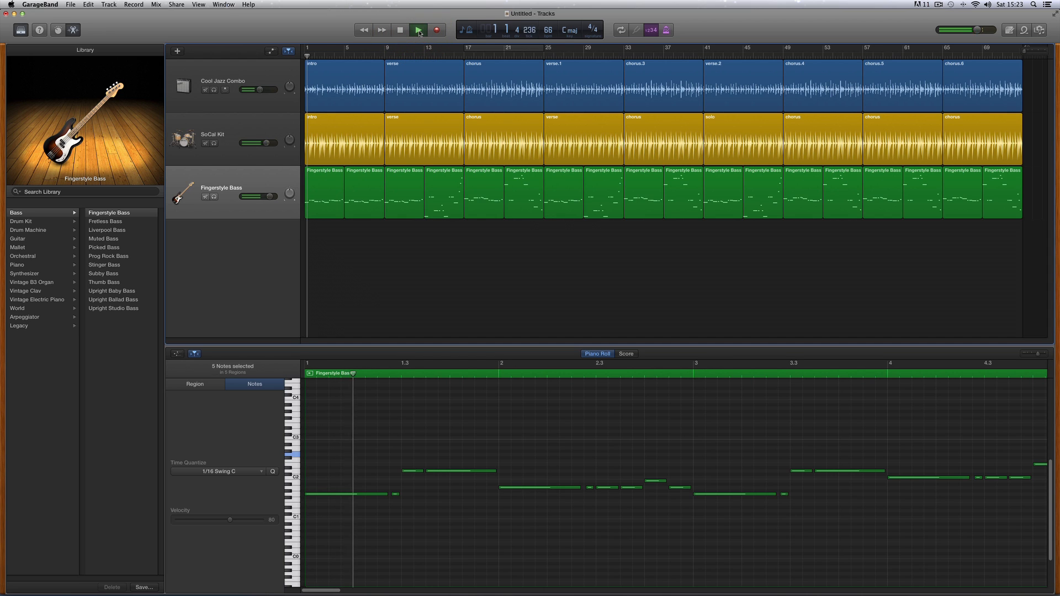
click(386, 53)
click(401, 30)
click(386, 55)
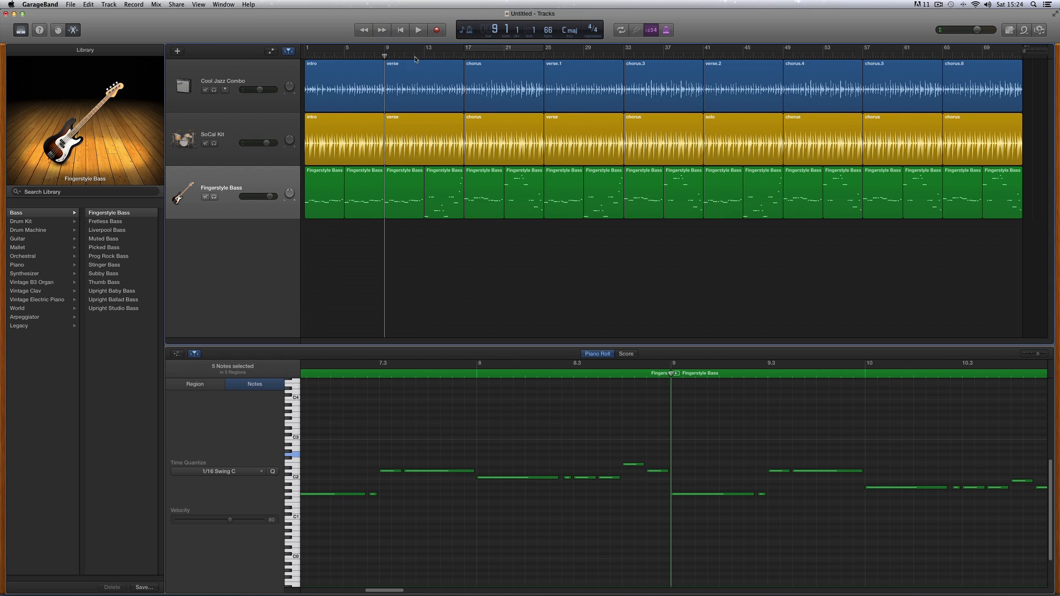
drag(385, 57, 424, 58)
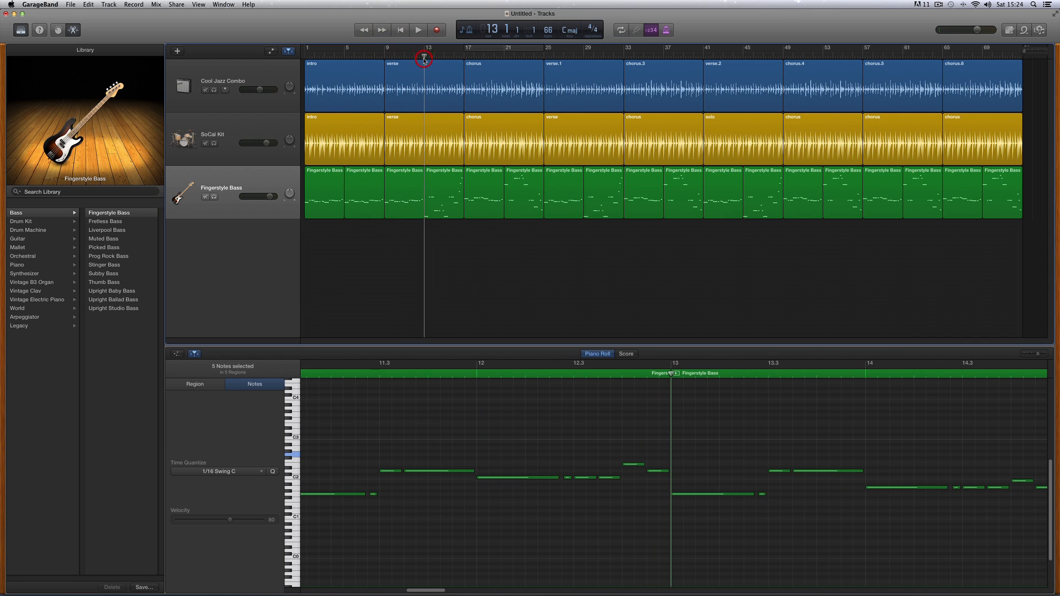
click(420, 30)
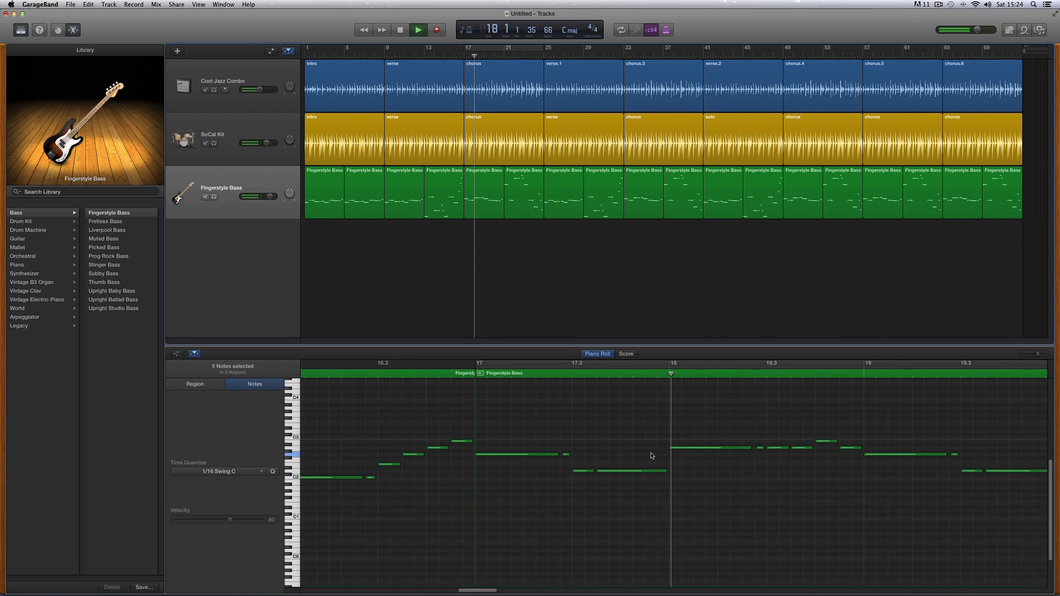
key(space)
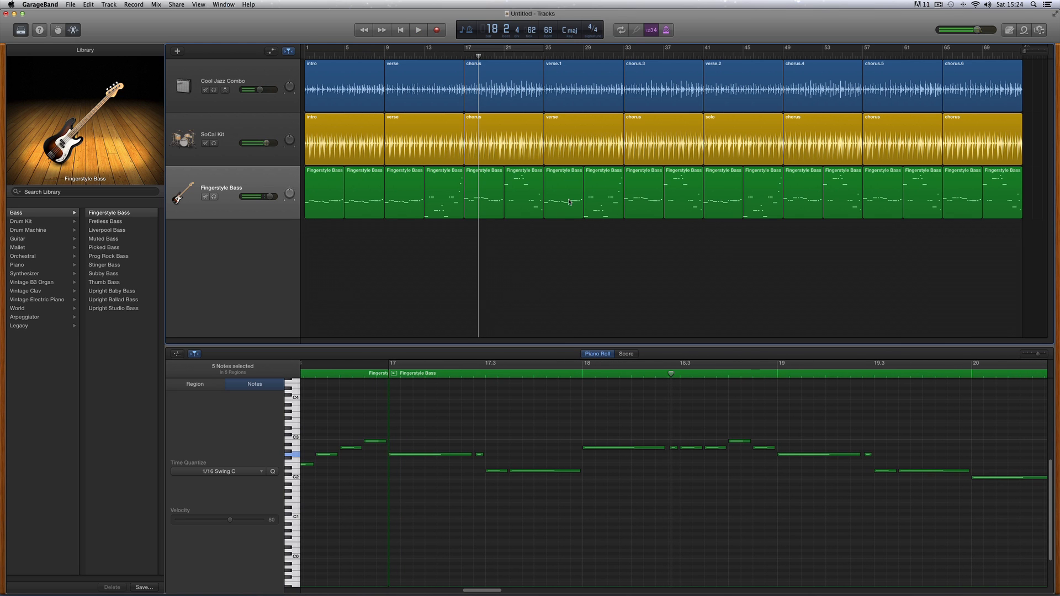
- Play from bar 23 through the chorus-to-verse transition at bar 25
click(524, 57)
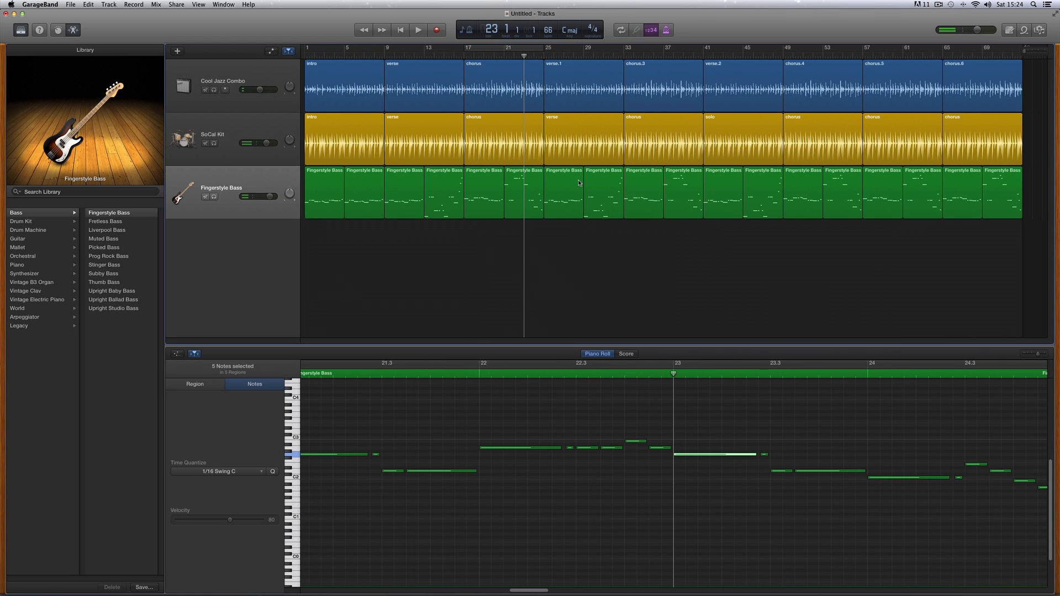
key(space)
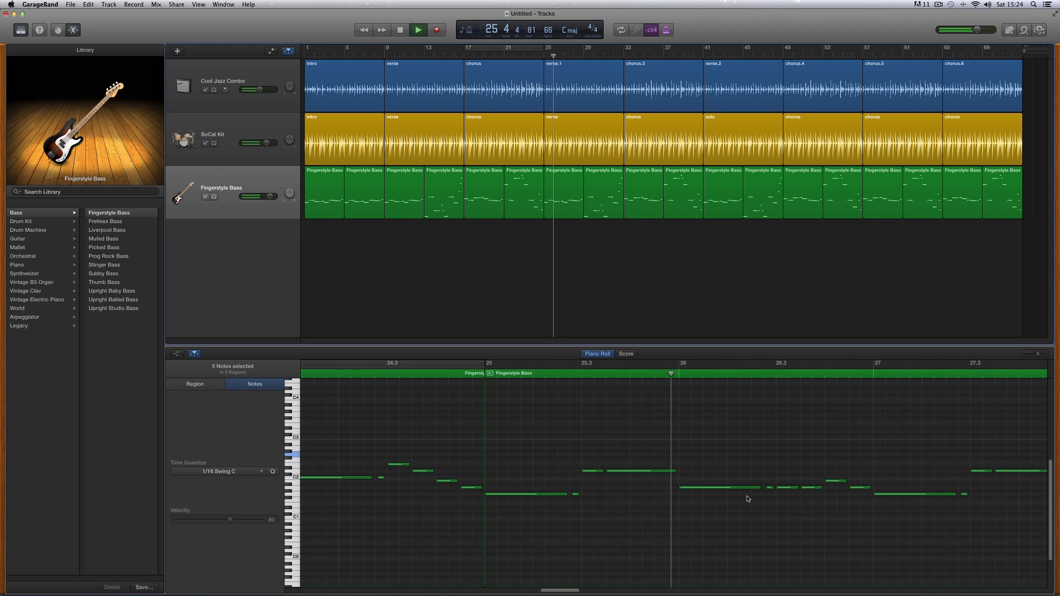
key(space)
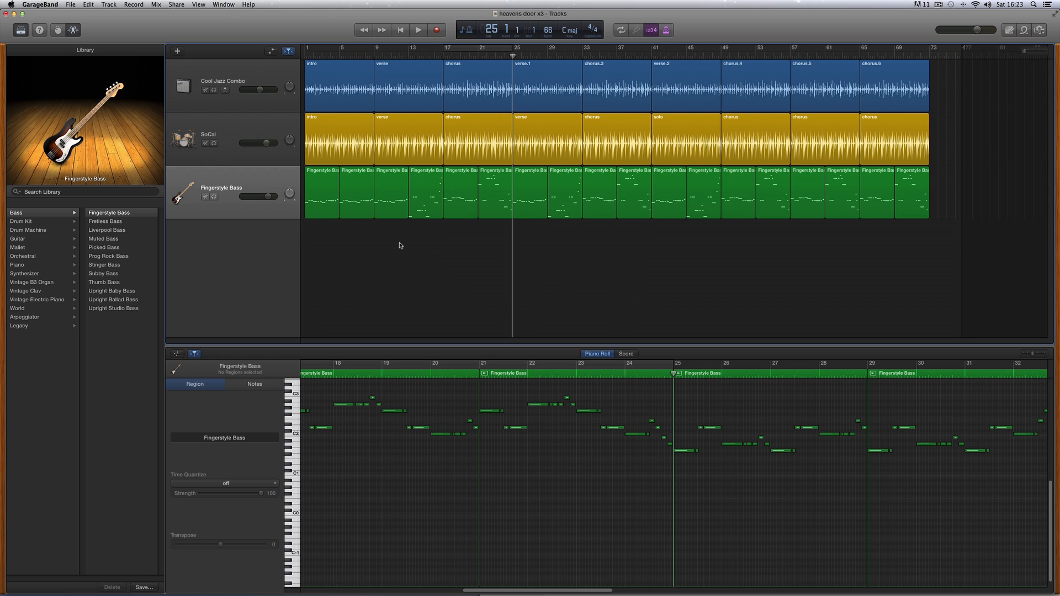
- Create a new audio track for recording guitar through an amp
click(189, 52)
click(177, 51)
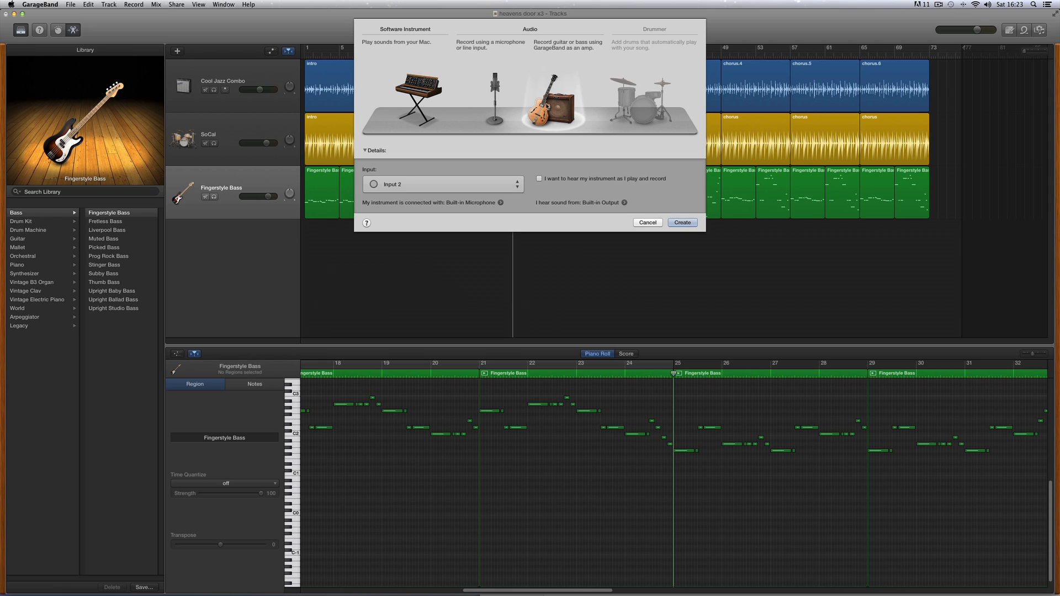
click(546, 104)
click(556, 106)
click(683, 222)
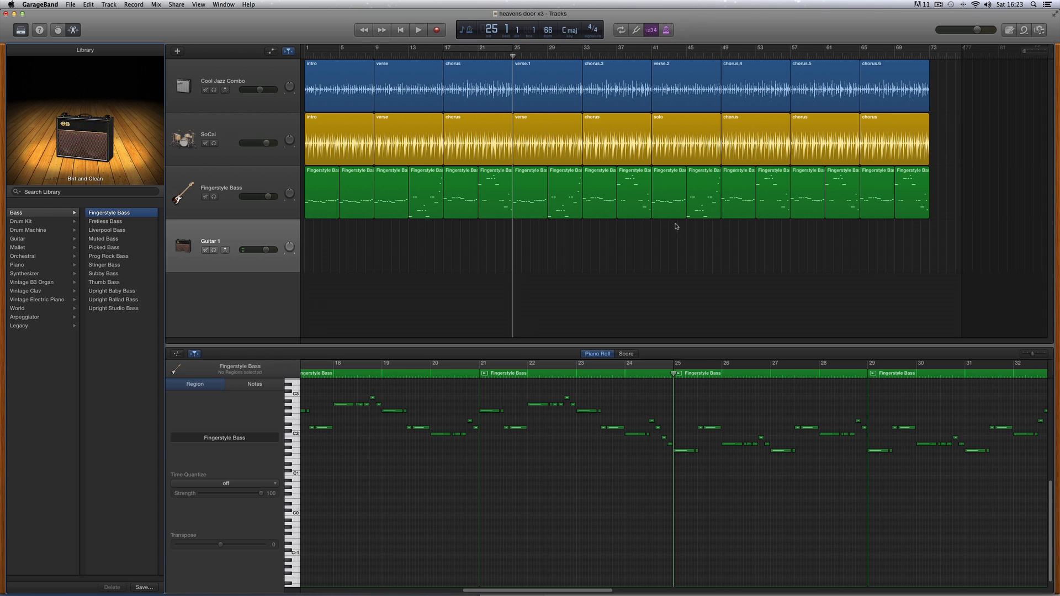
- Move the new guitar track directly below the first guitar track and assign it the Cool Jazz Combo clean guitar sound
drag(249, 234, 254, 124)
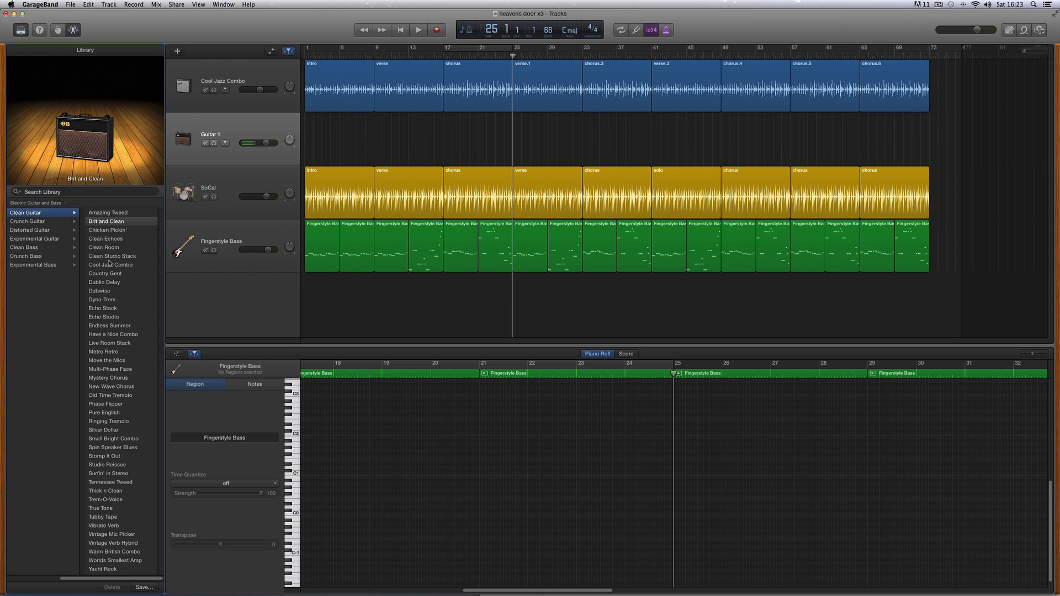
click(138, 266)
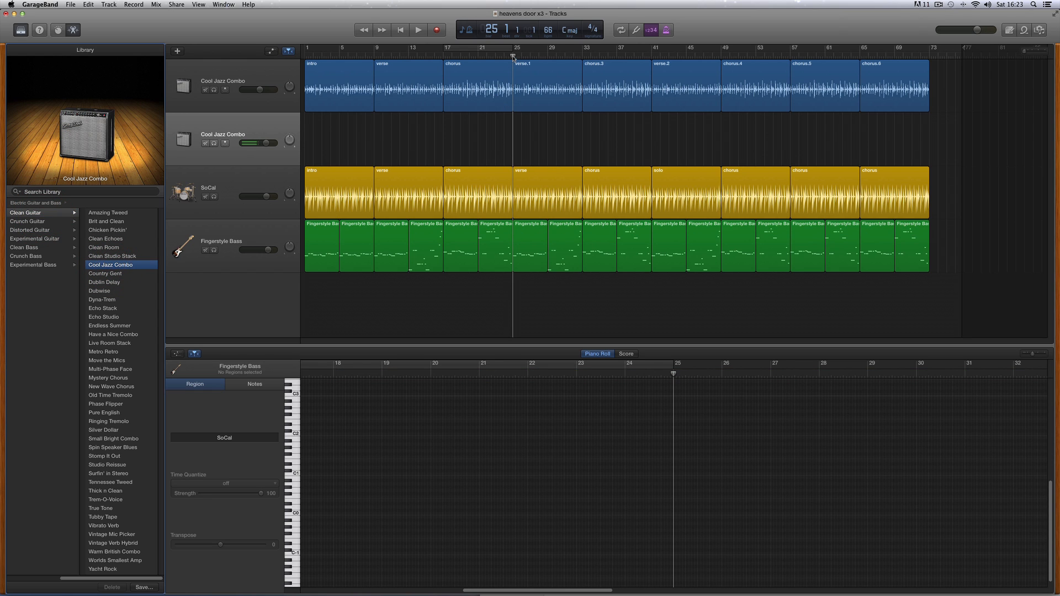
- Place the playhead at bar 41, at the start of the solo section
drag(514, 58, 653, 130)
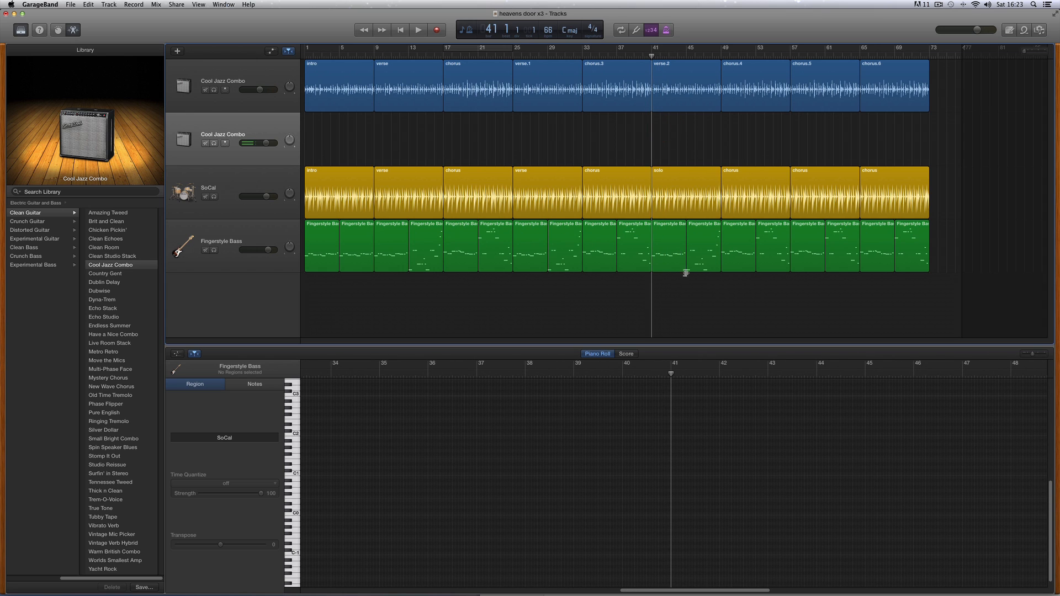
drag(700, 284, 665, 83)
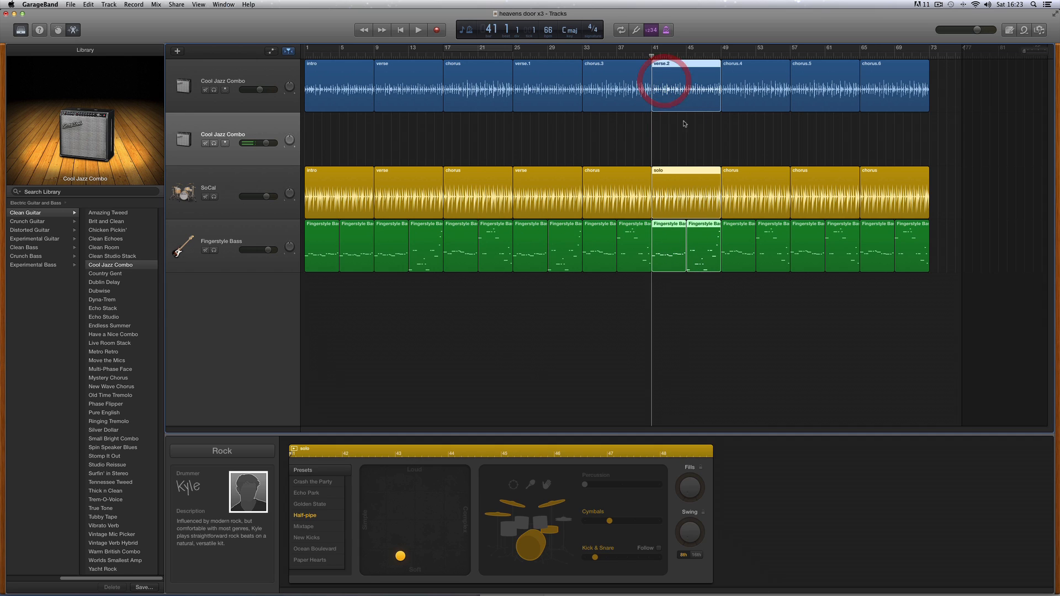
click(1034, 52)
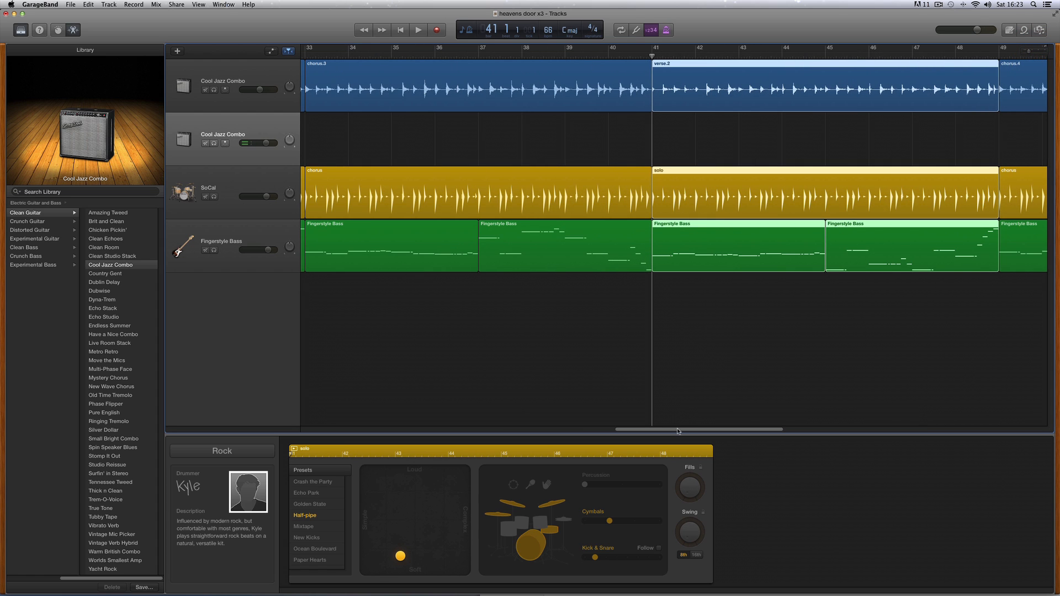
drag(679, 431, 718, 431)
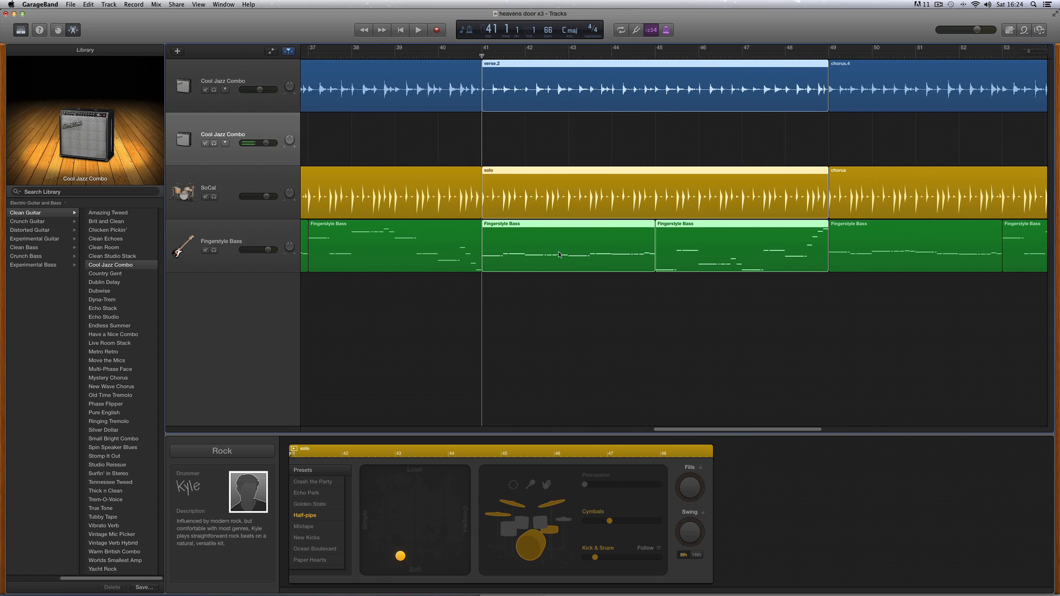
click(573, 316)
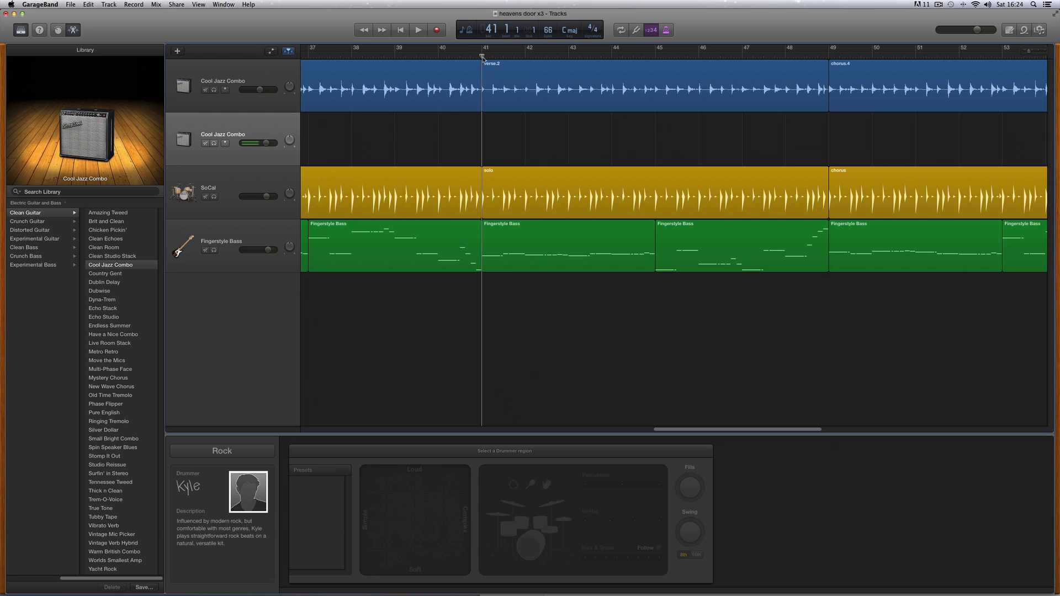
mouse_move(483, 56)
mouse_down()
mouse_move(459, 56)
mouse_move(483, 56)
mouse_up()
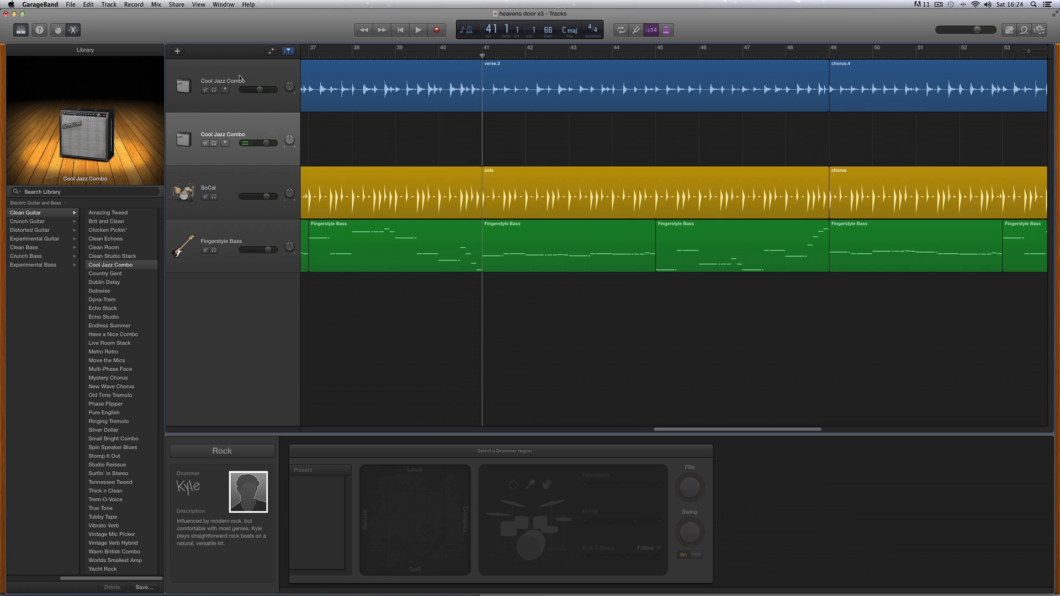
- Set the recording count-in to 2 bars, keeping the playhead at bar 41
click(134, 5)
mouse_move(146, 15)
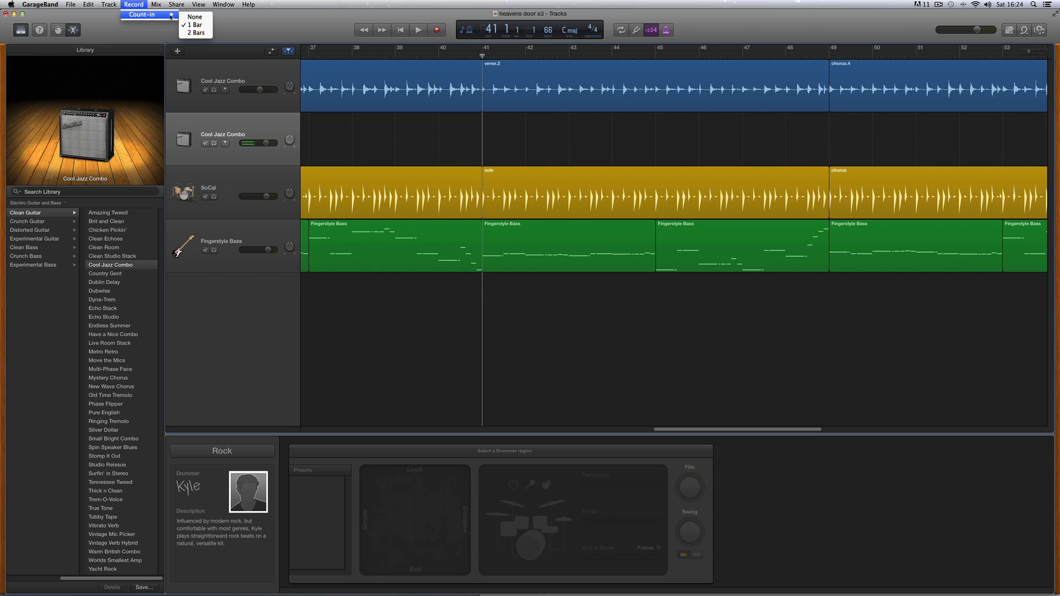
click(193, 32)
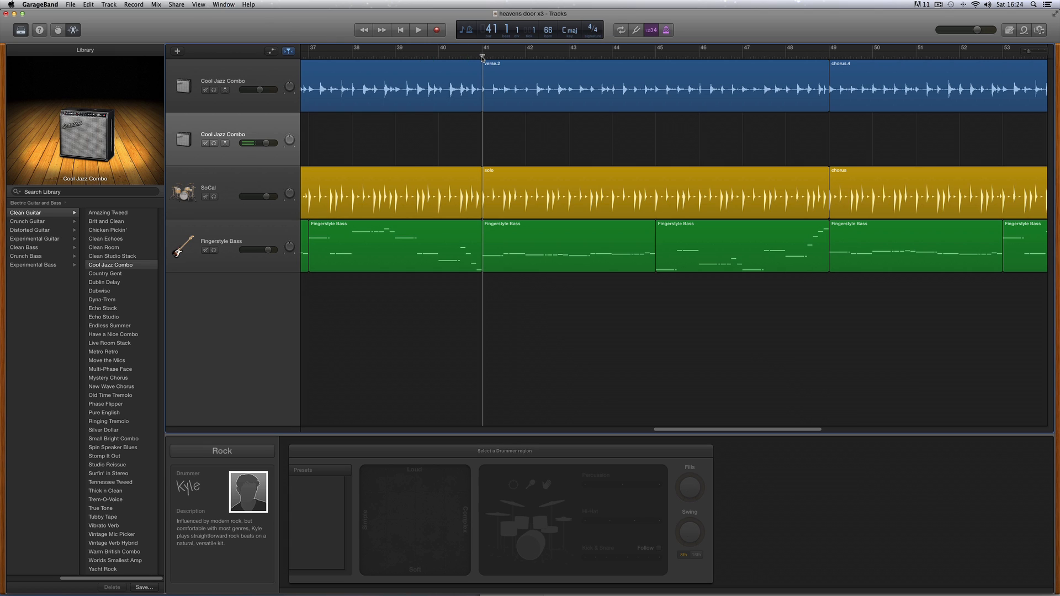
mouse_move(482, 56)
mouse_down()
mouse_move(394, 56)
mouse_move(480, 55)
mouse_up()
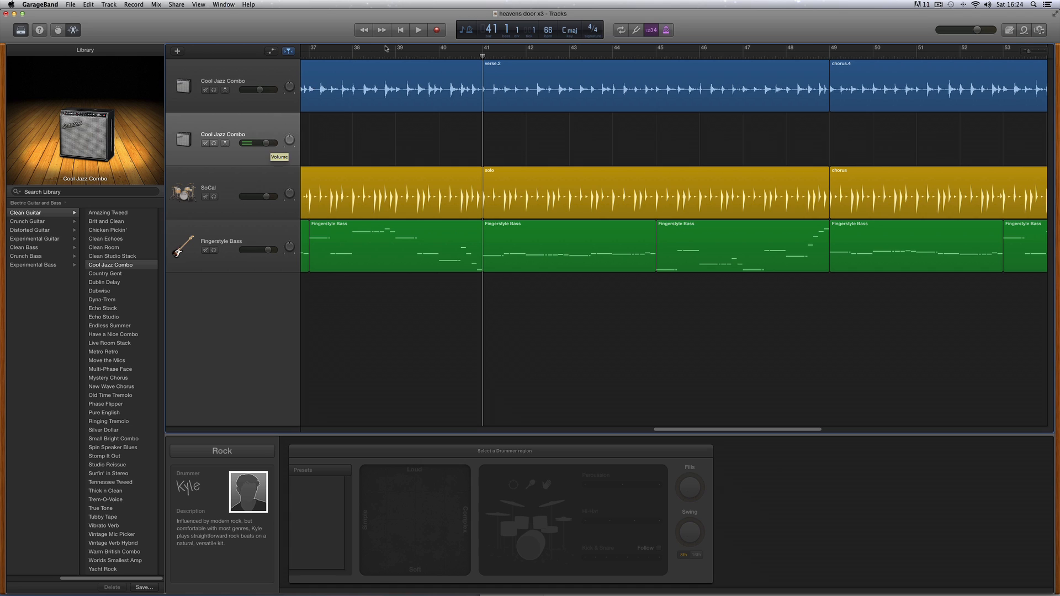
- Record the guitar solo on the second Cool Jazz Combo track from bar 41 into bar 49, with input monitoring on only for the take
click(225, 143)
click(248, 145)
click(439, 31)
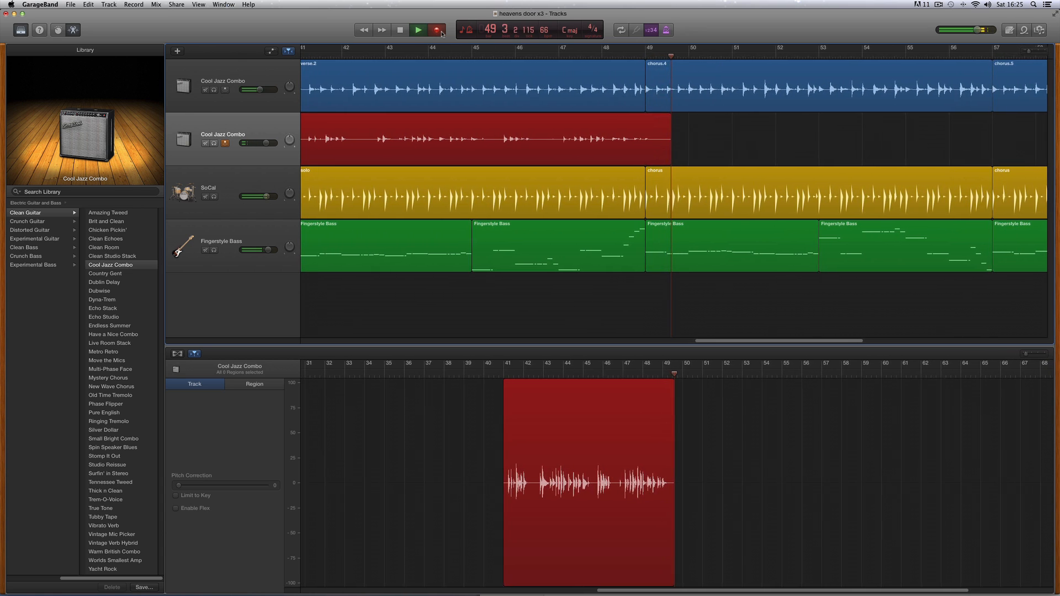
click(441, 32)
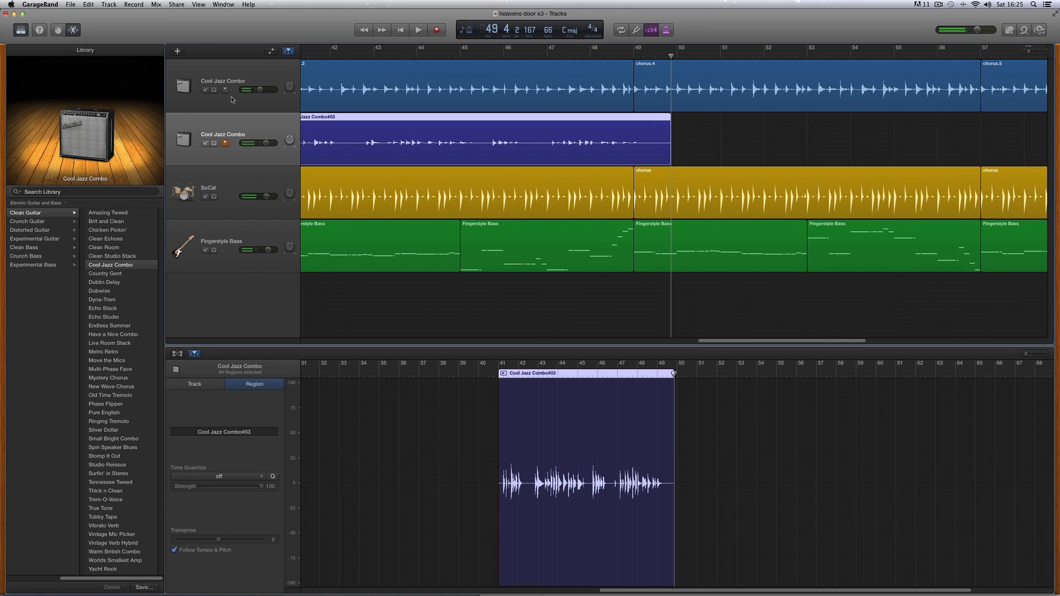
click(229, 143)
- Play the new solo recording from bar 41 into bar 43
drag(740, 343, 709, 344)
click(420, 55)
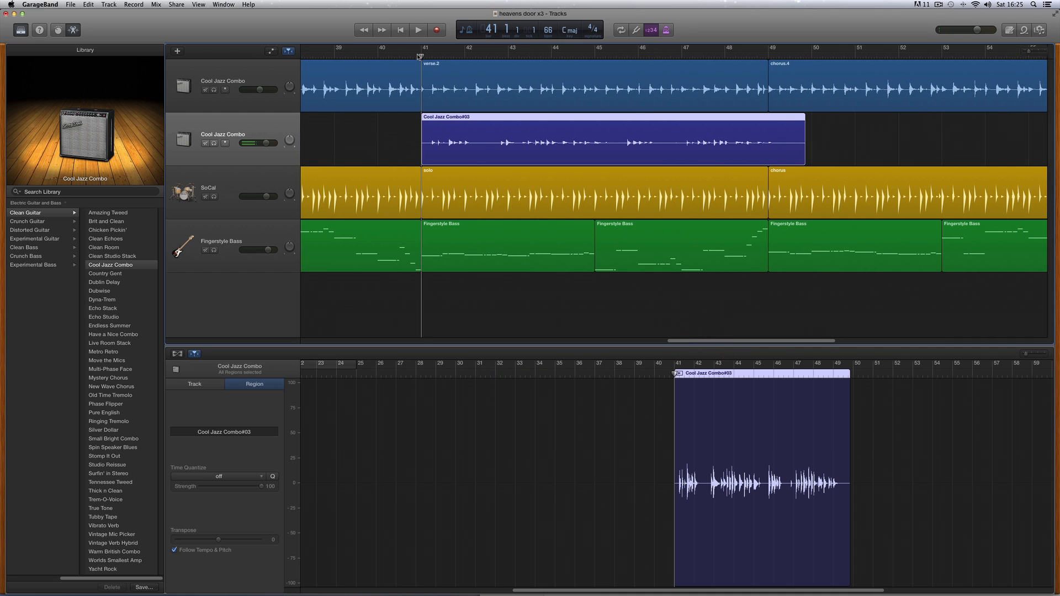
click(418, 34)
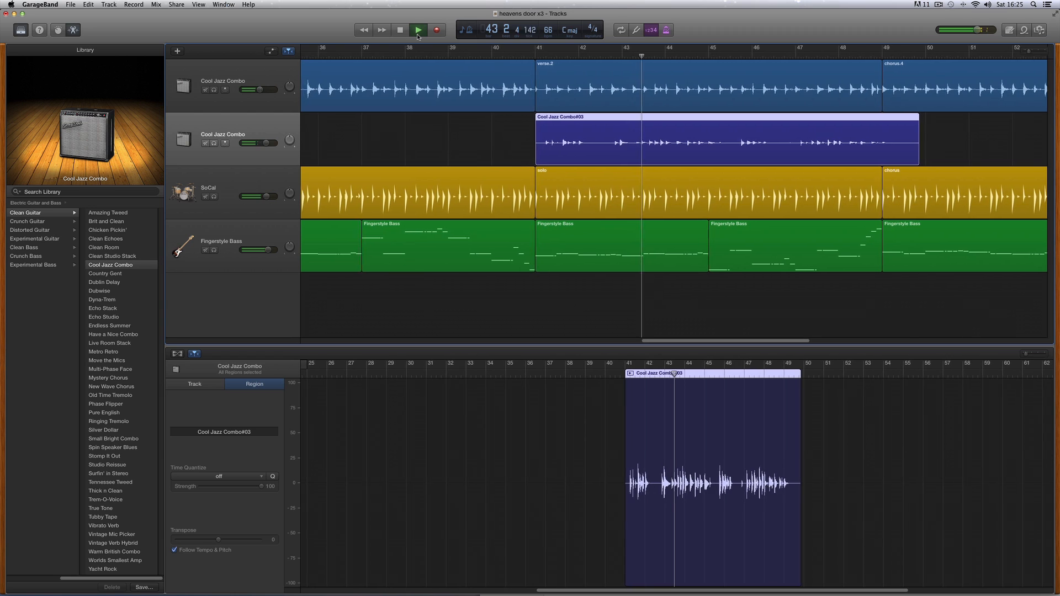
click(417, 34)
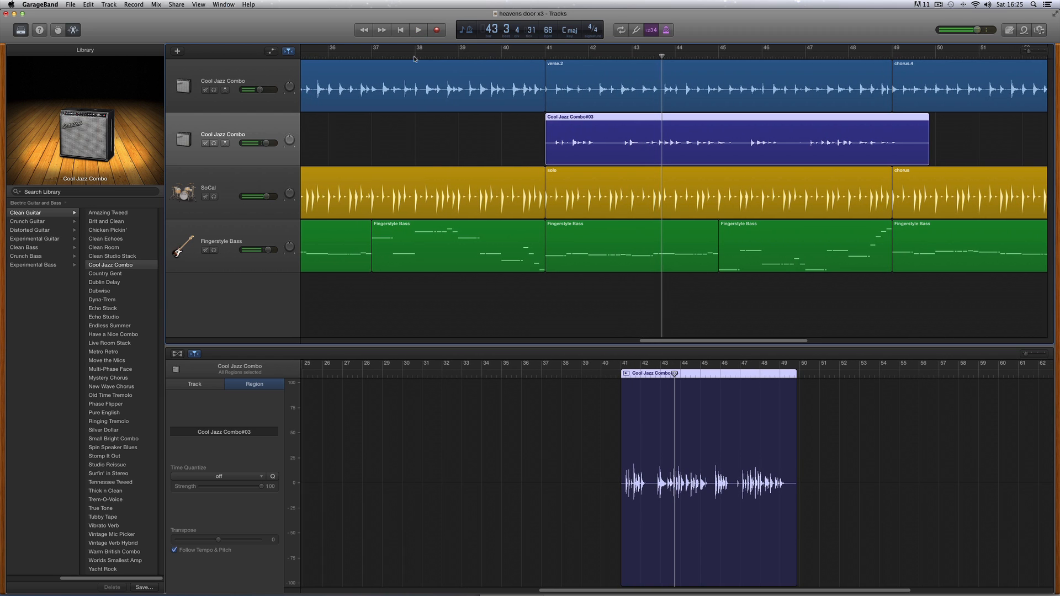
- Audition the Amazing Tweed, Clean Room and Country Gent sounds on the solo guitar track, playing part of the take with each
click(267, 143)
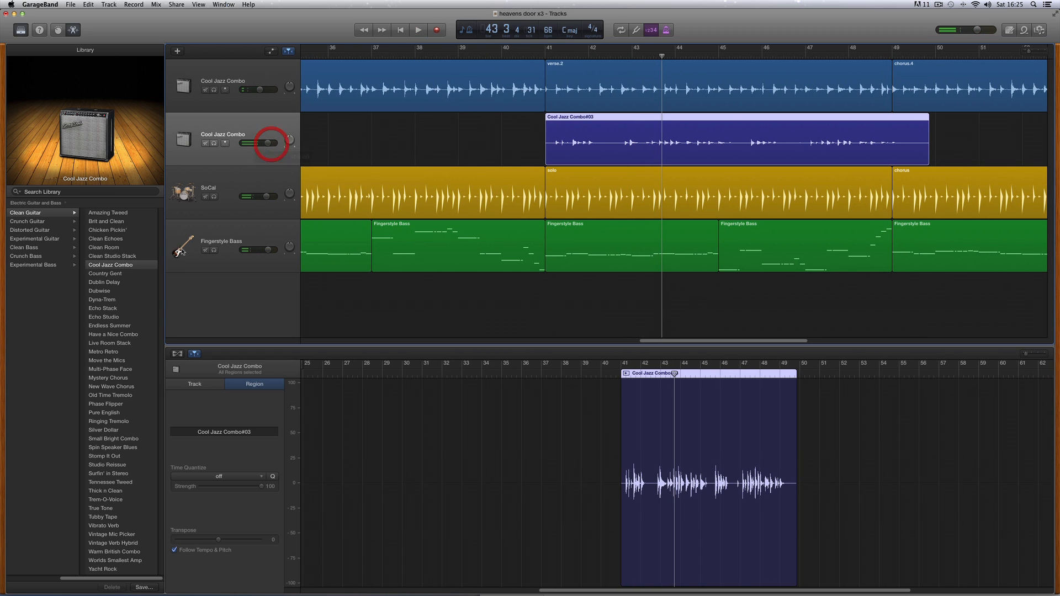
click(114, 215)
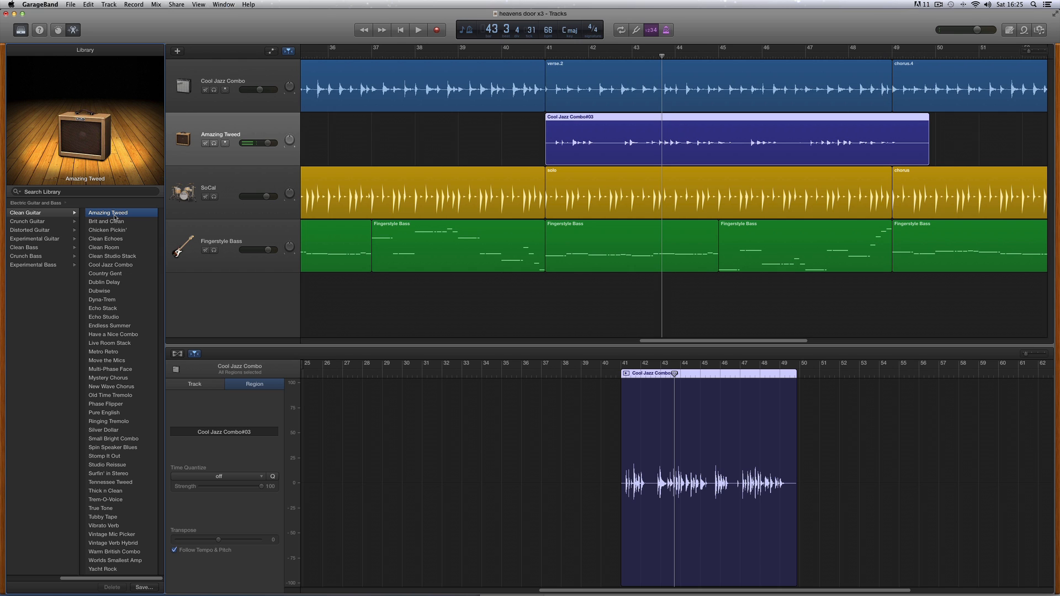
key(space)
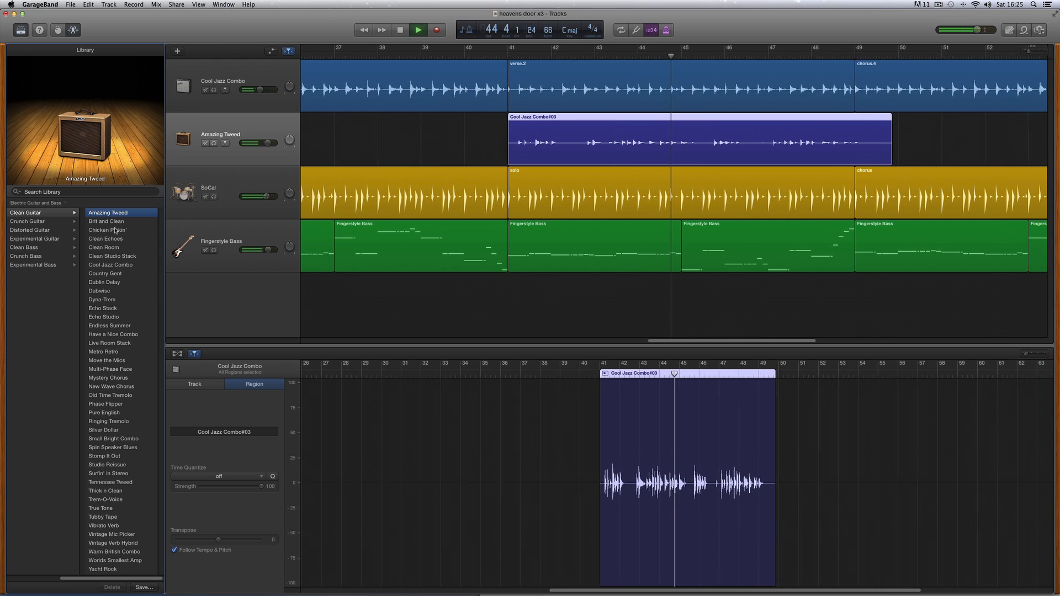
key(space)
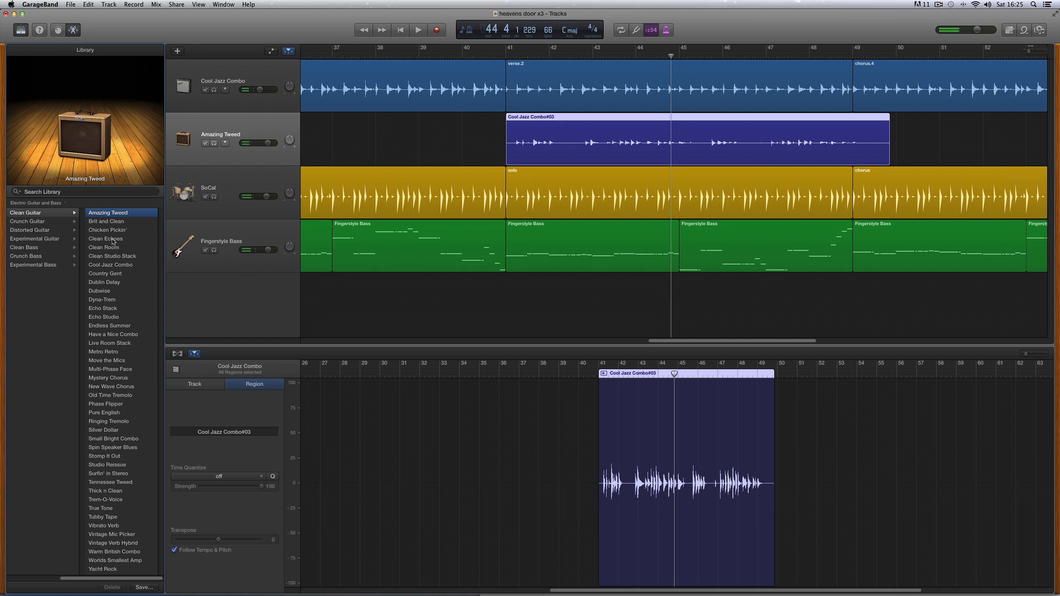
click(118, 249)
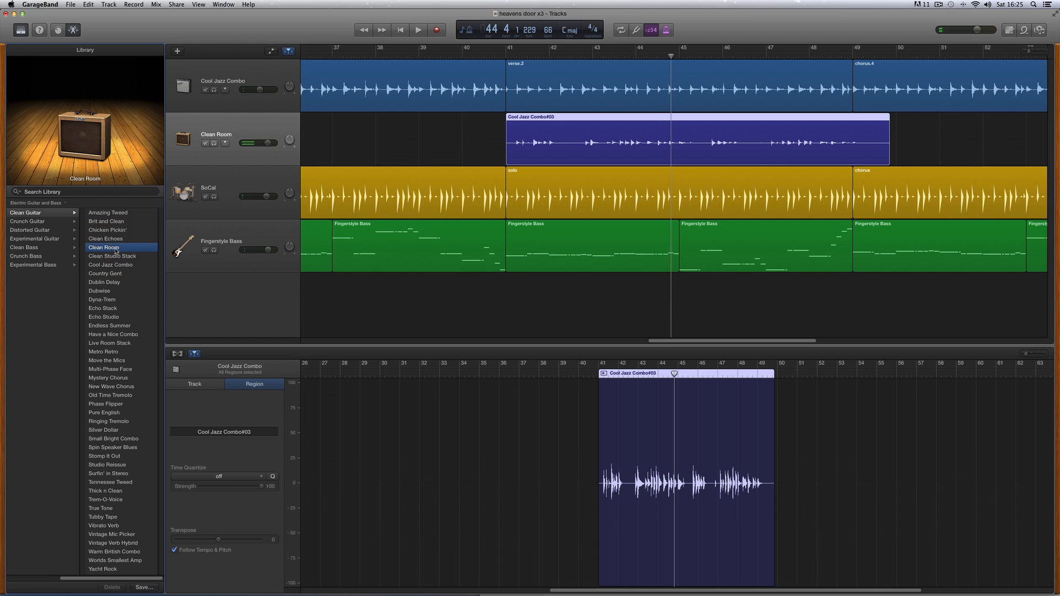
key(space)
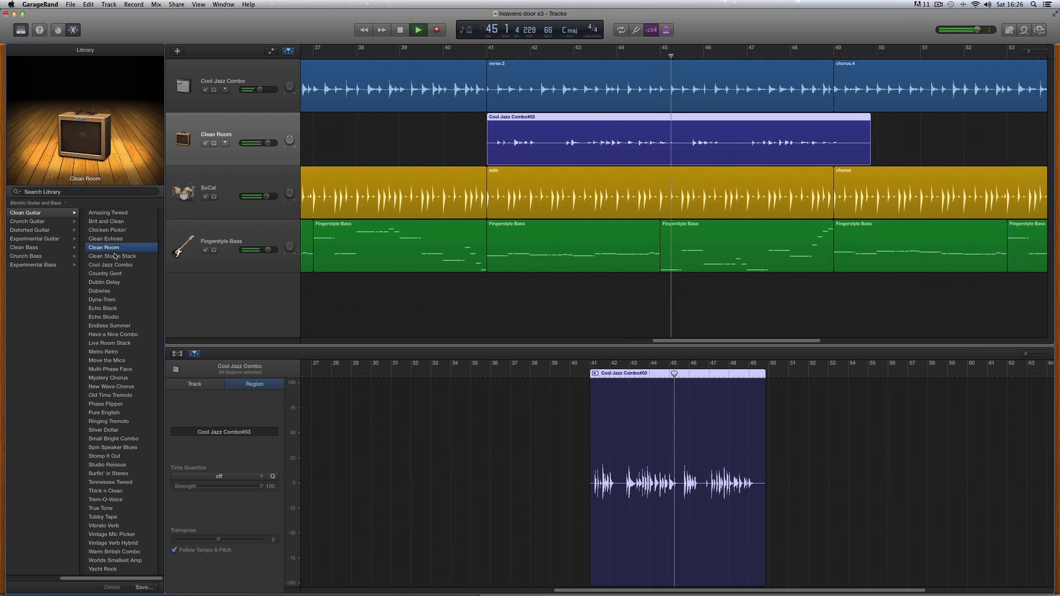
key(space)
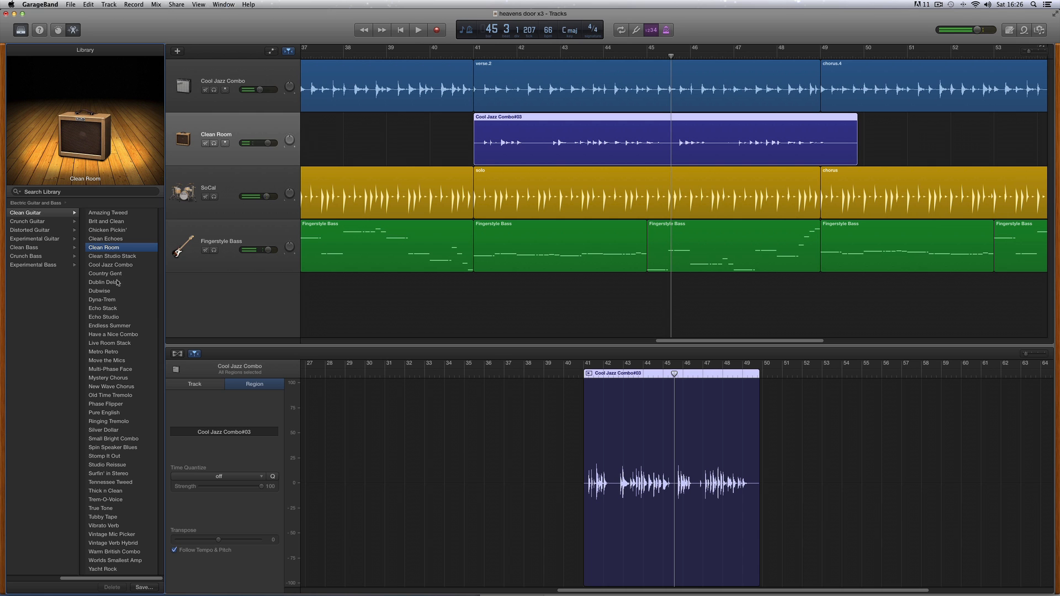
click(115, 275)
key(space)
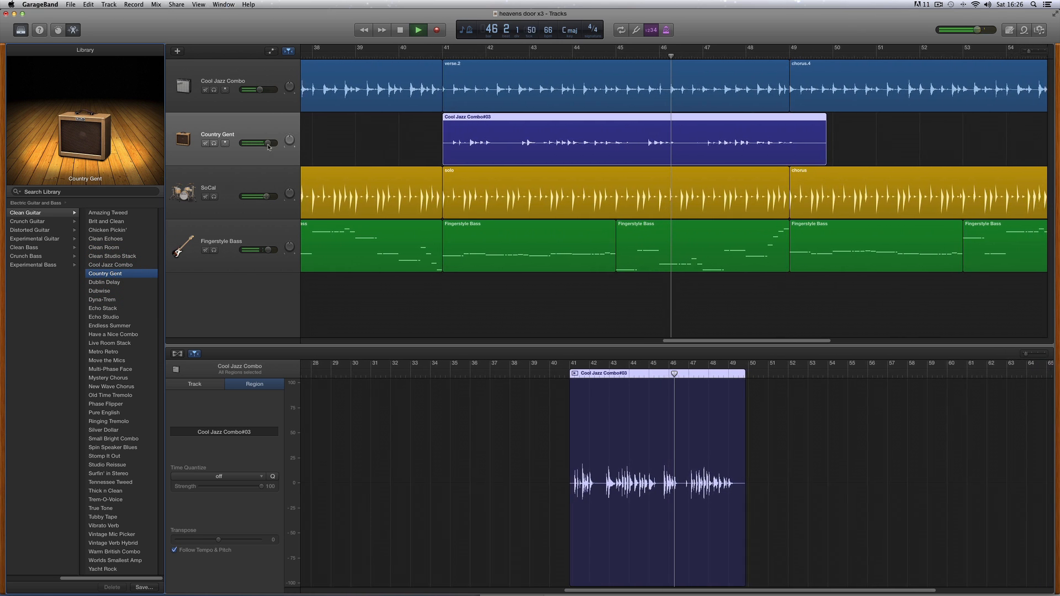
drag(268, 146, 266, 145)
key(space)
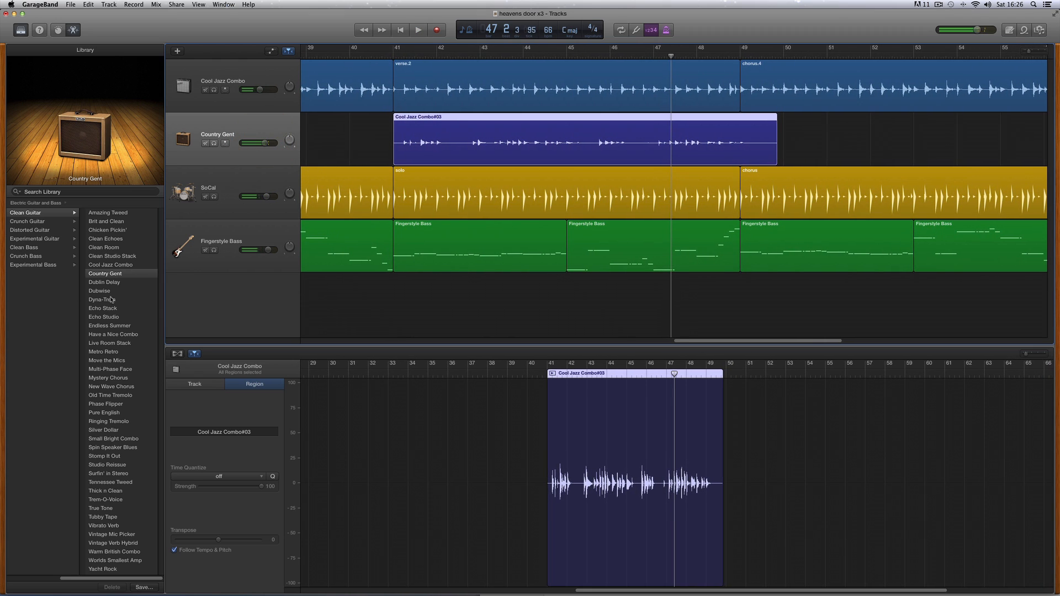
- Return the solo guitar track to the Cool Jazz Combo sound and raise its volume slightly while playing from bar 41
click(126, 264)
click(393, 56)
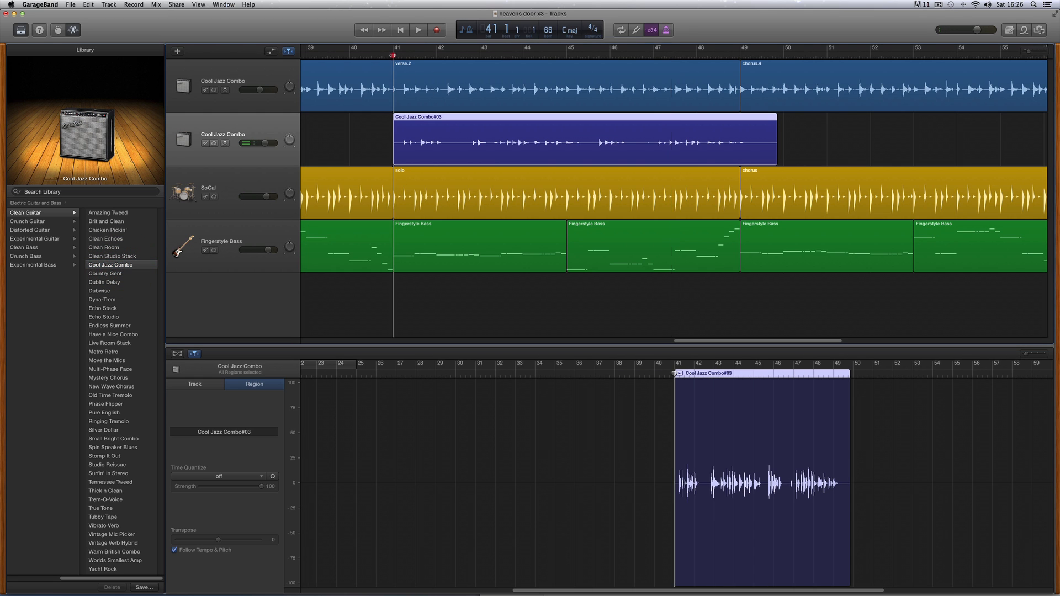
key(space)
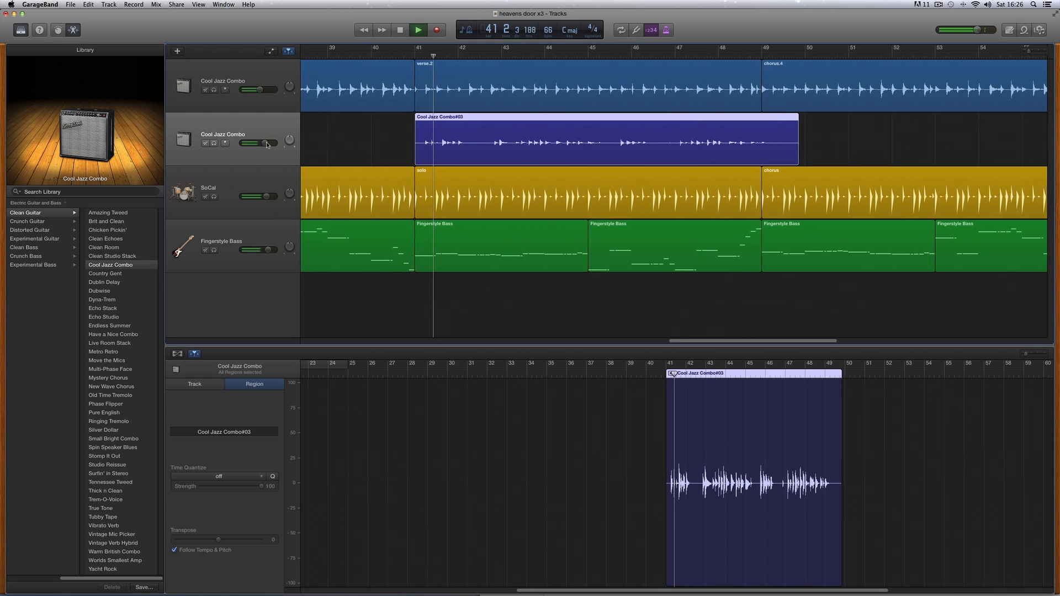
drag(265, 143, 271, 145)
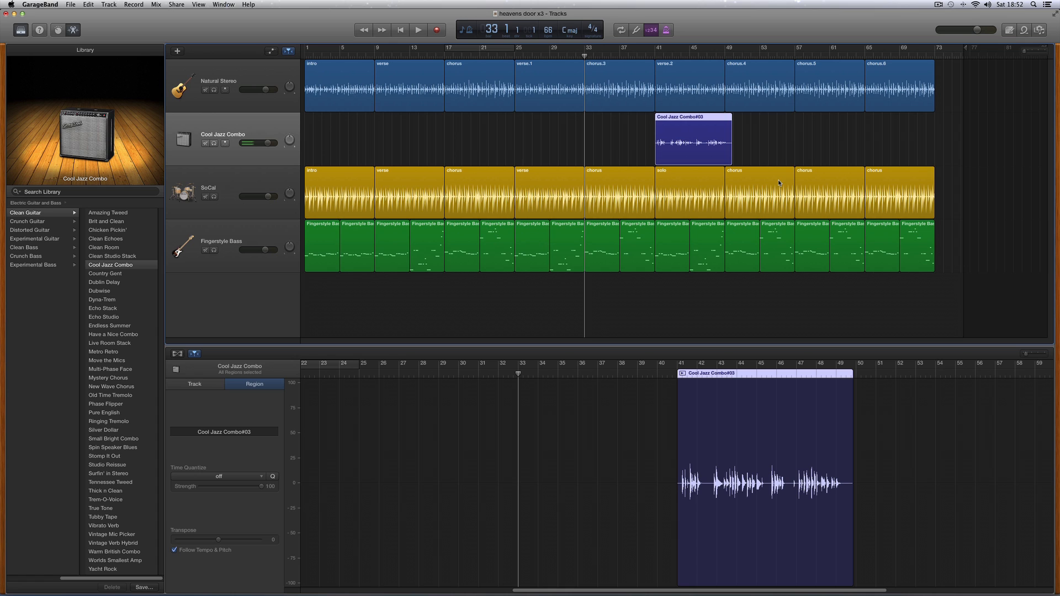
- Select all regions on the SoCal drummer track and raise their Fills amount to a low level
click(278, 184)
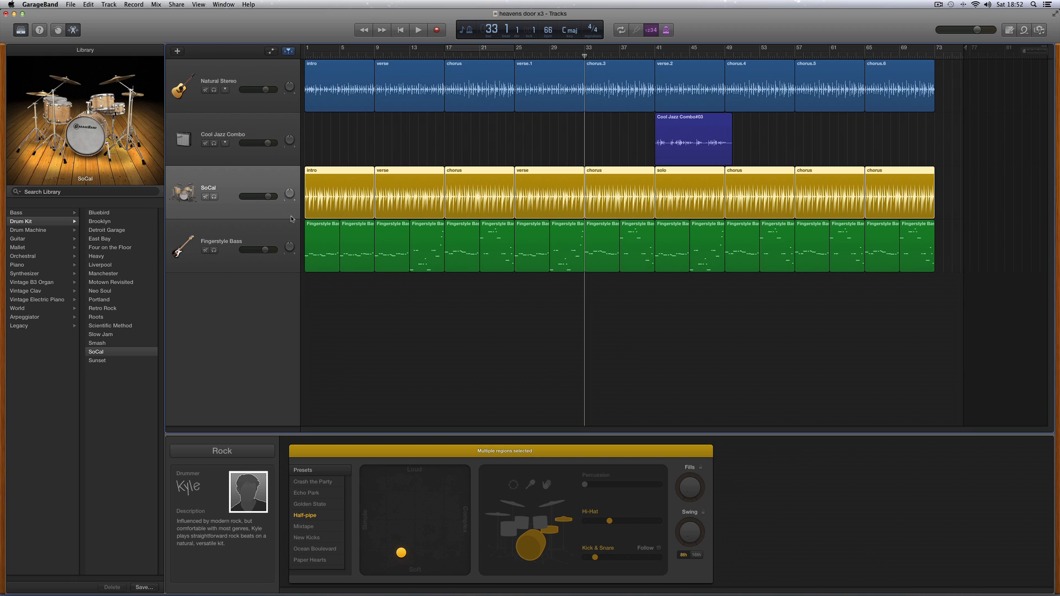
click(275, 183)
drag(691, 482, 687, 467)
- Play from bar 8 into bar 9 to hear the drum fill between intro and verse
click(1039, 51)
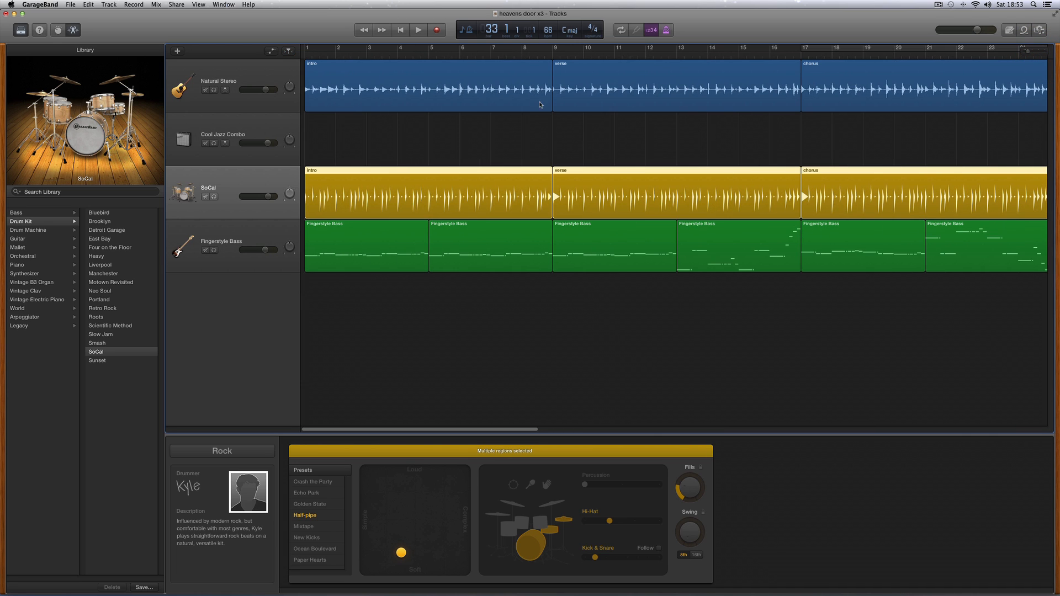
click(525, 55)
key(space)
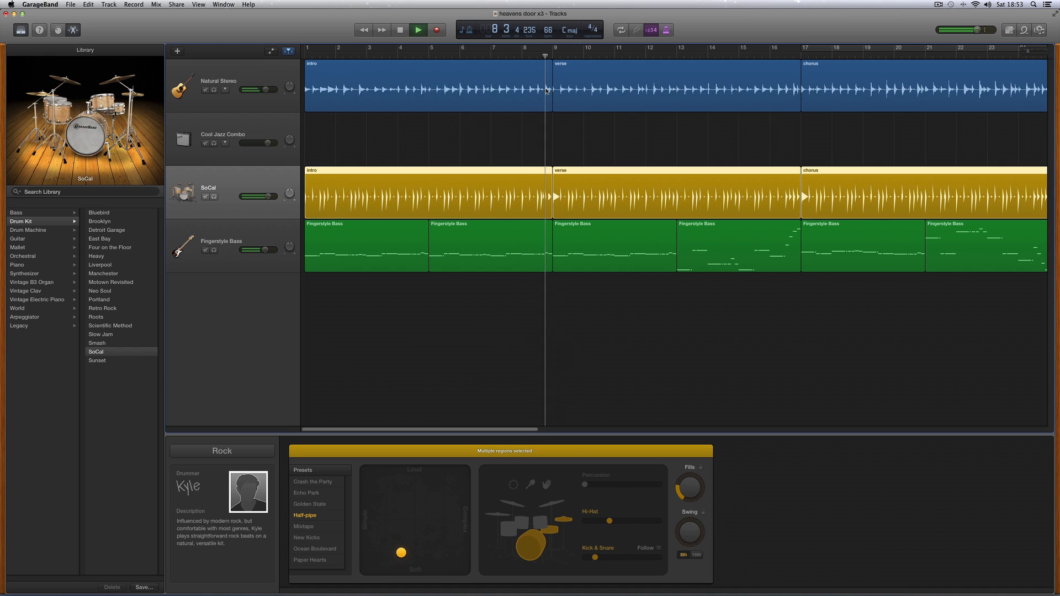
key(space)
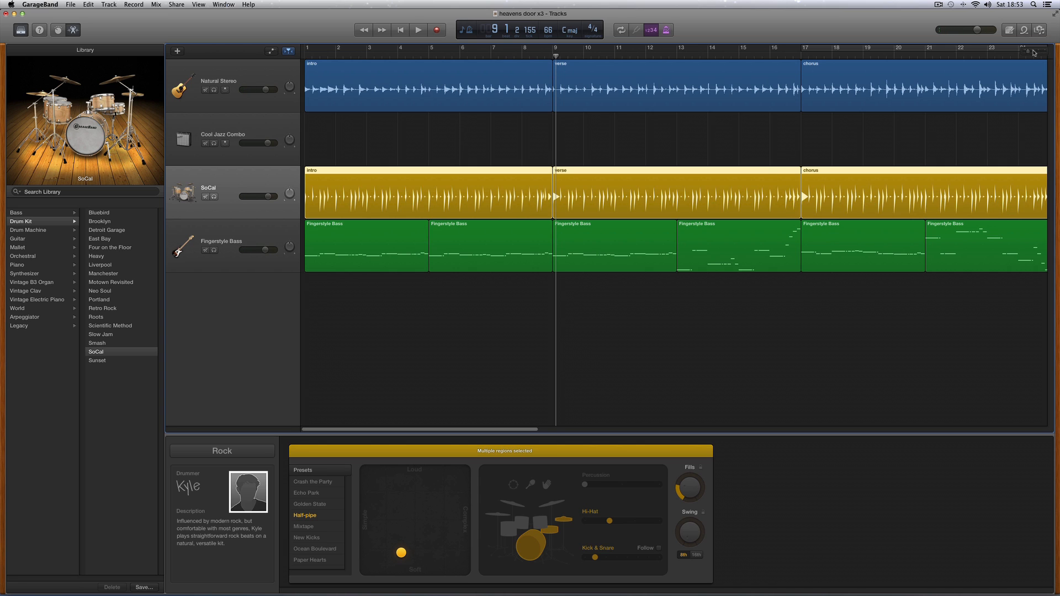
- Switch the drummer regions' swing to 16th notes and raise the Swing amount substantially
drag(1028, 52, 1025, 54)
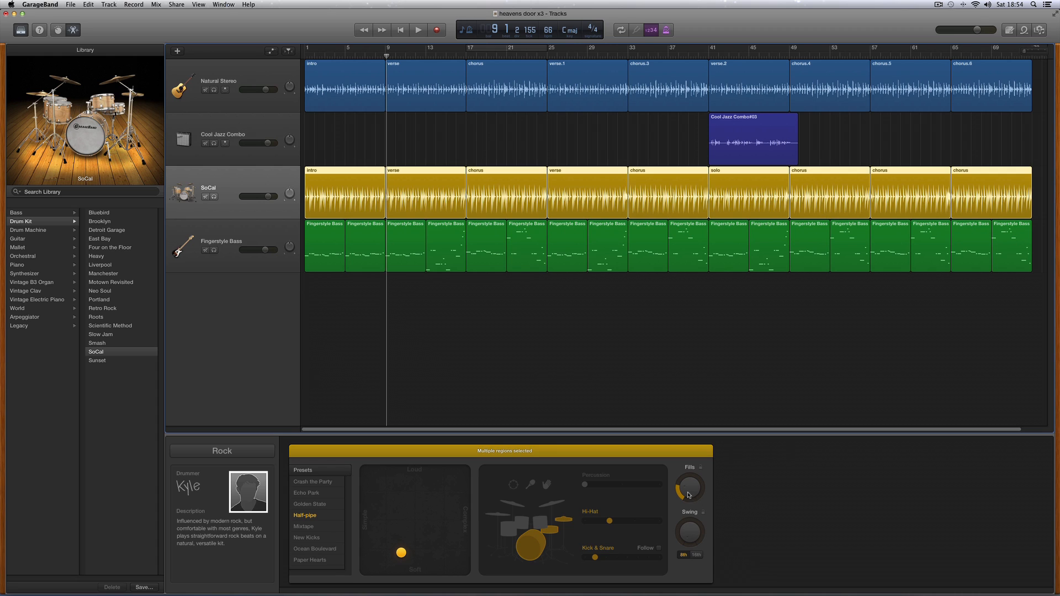
click(697, 556)
drag(681, 498, 679, 473)
- Play the end of the intro from bar 8 to hear the drums with the added swing
click(1041, 55)
click(1042, 56)
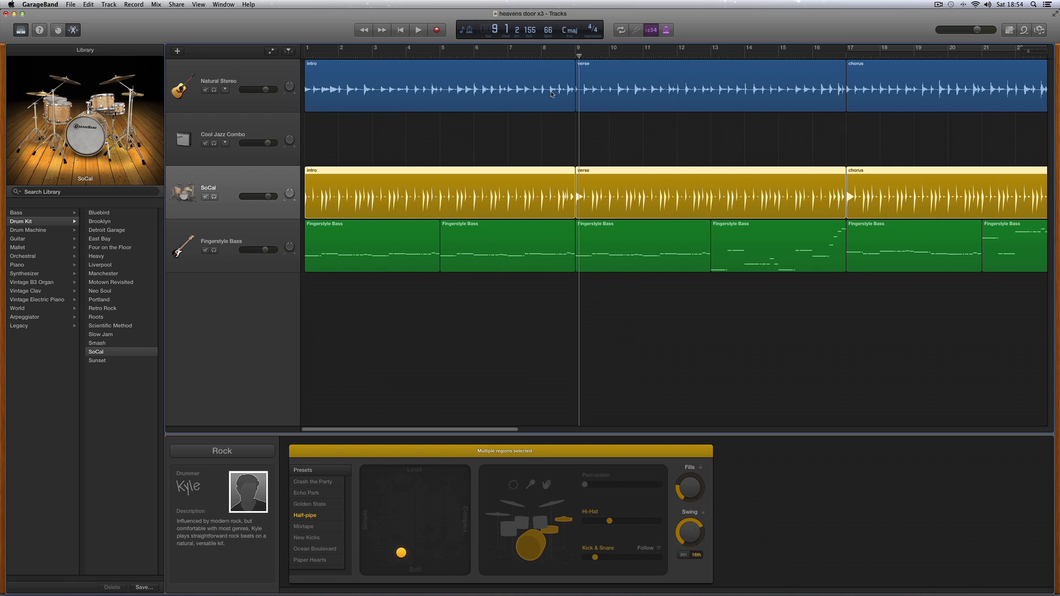
click(542, 53)
key(space)
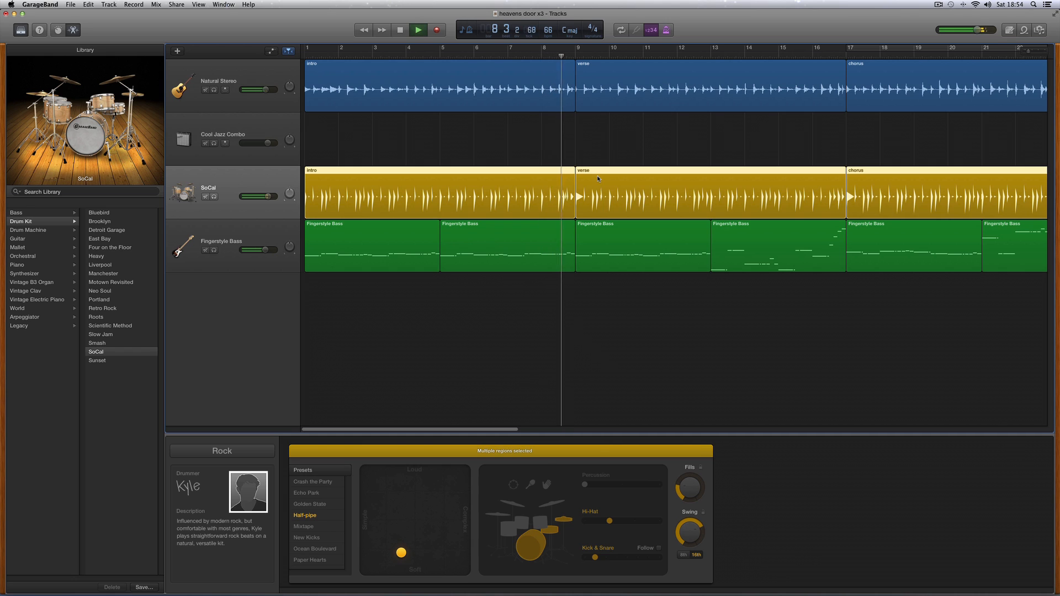
key(space)
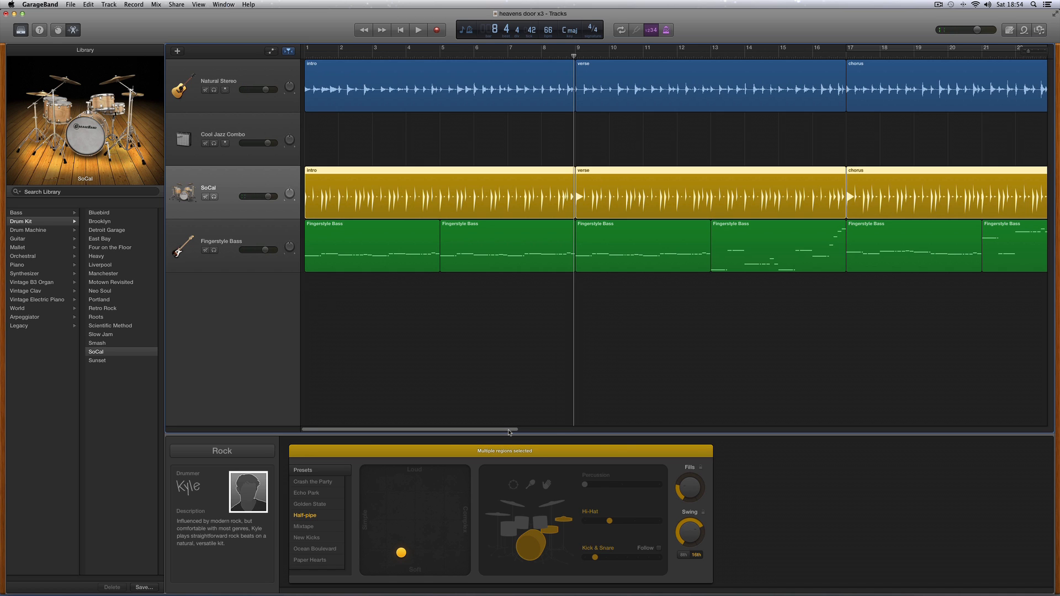
drag(511, 430, 554, 431)
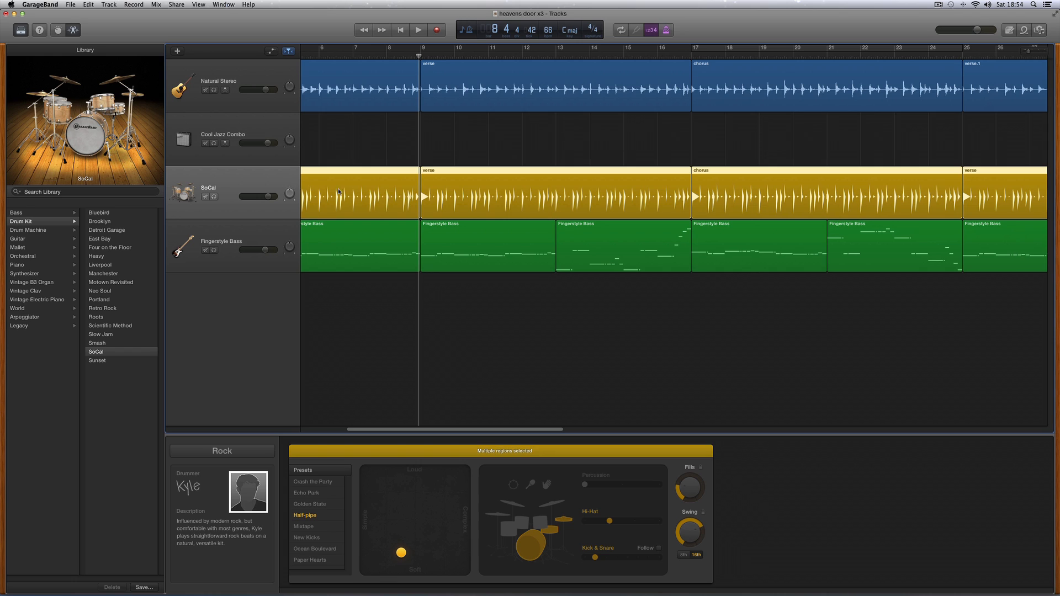
- Select only the intro region on the SoCal track and play its ending from bar 8 into bar 9
click(261, 175)
click(685, 484)
drag(534, 429, 486, 430)
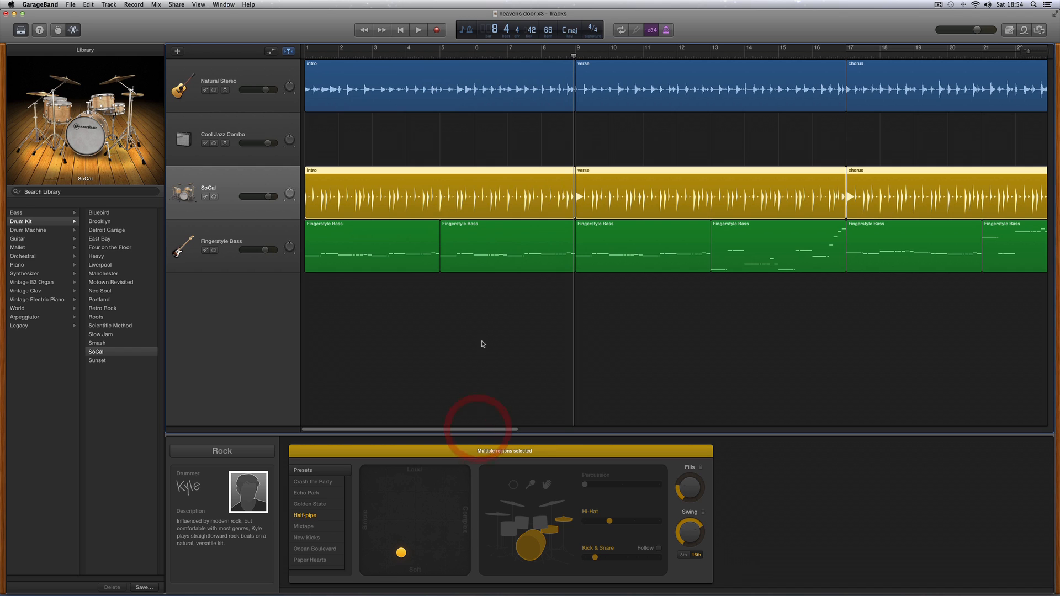
click(546, 297)
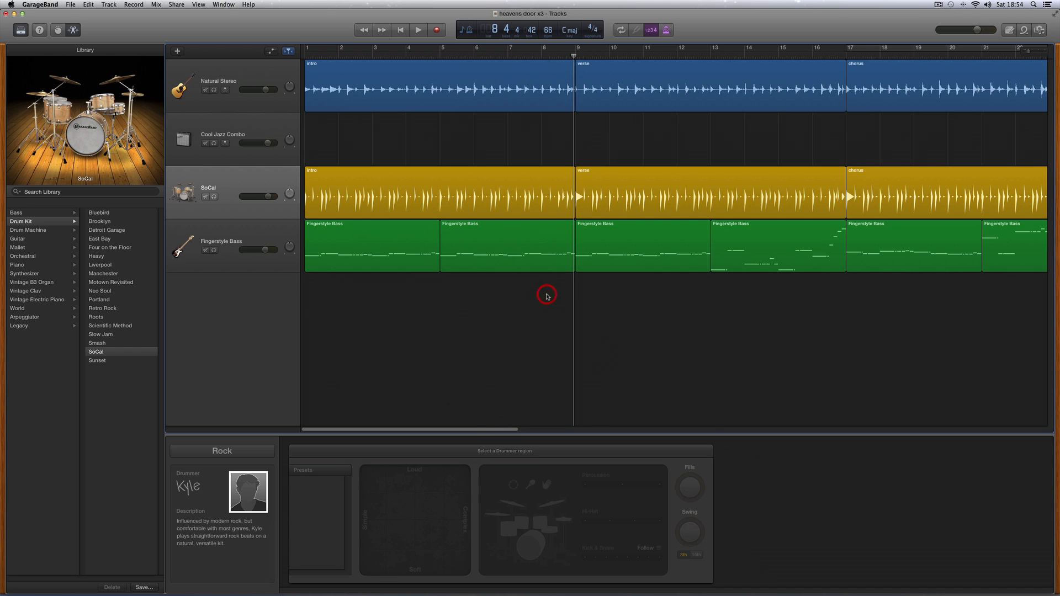
click(559, 192)
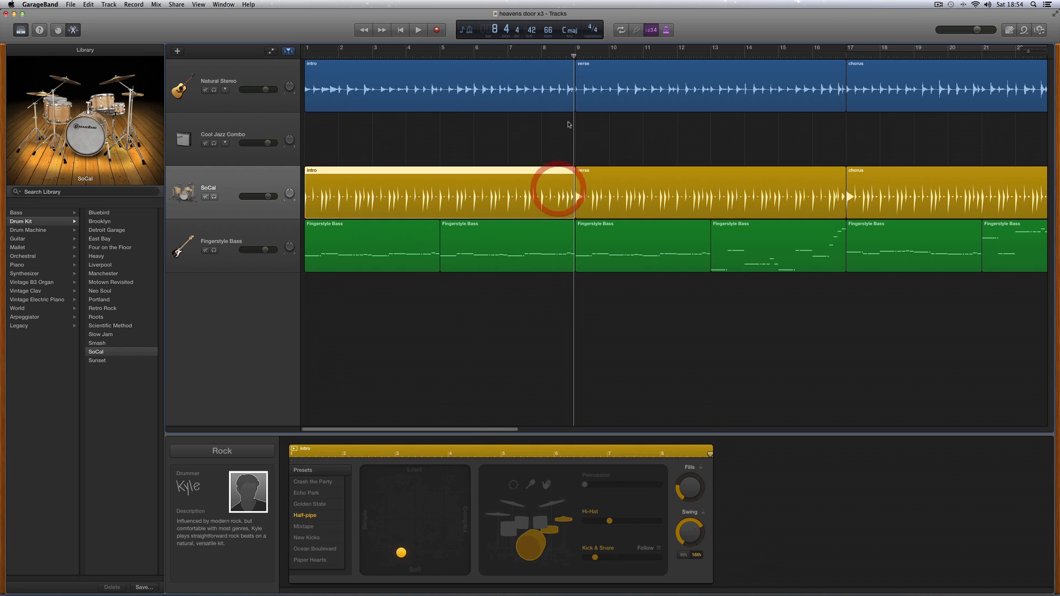
click(544, 53)
key(space)
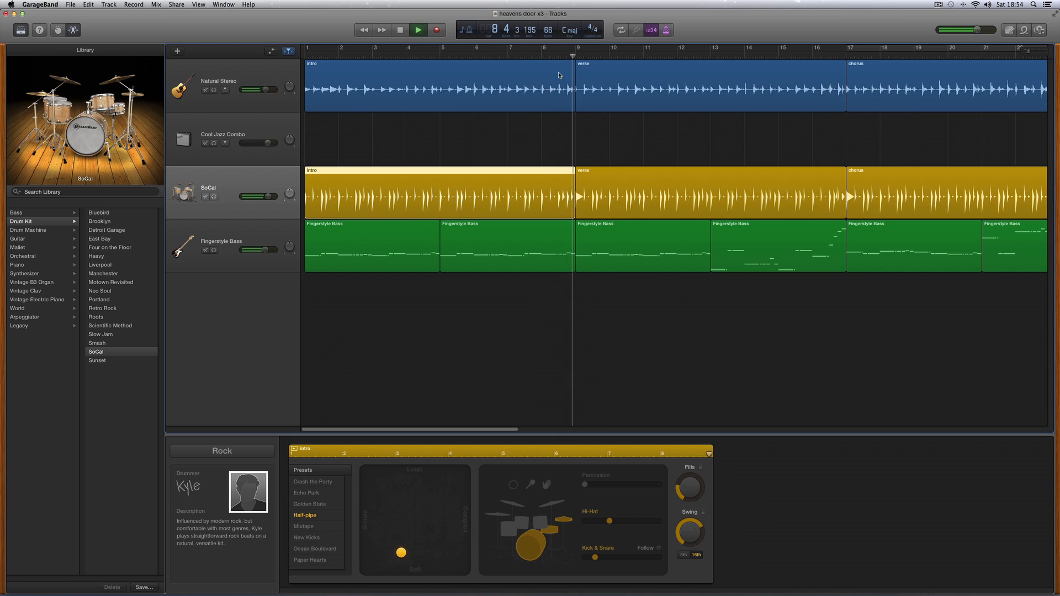
key(space)
- Play the end of the first verse from bar 16 to hear the drum fill leading into the chorus
drag(506, 429, 548, 431)
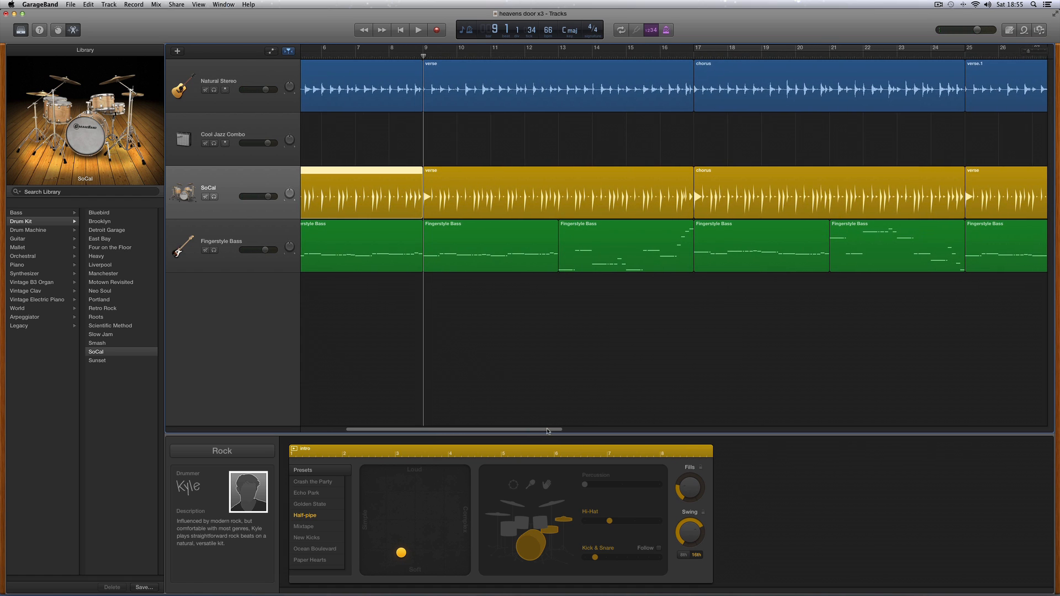
click(671, 51)
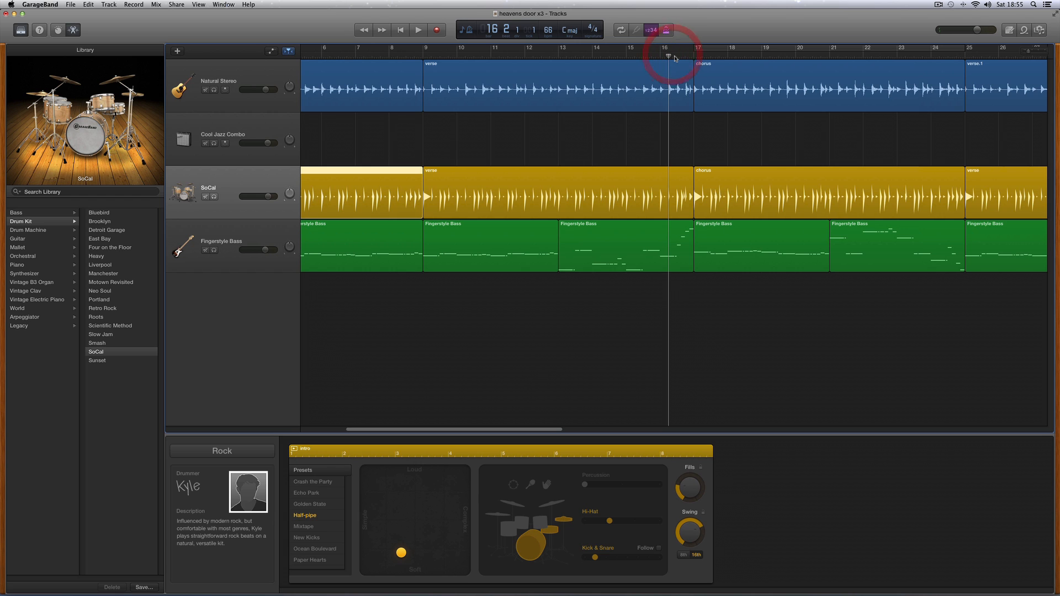
key(space)
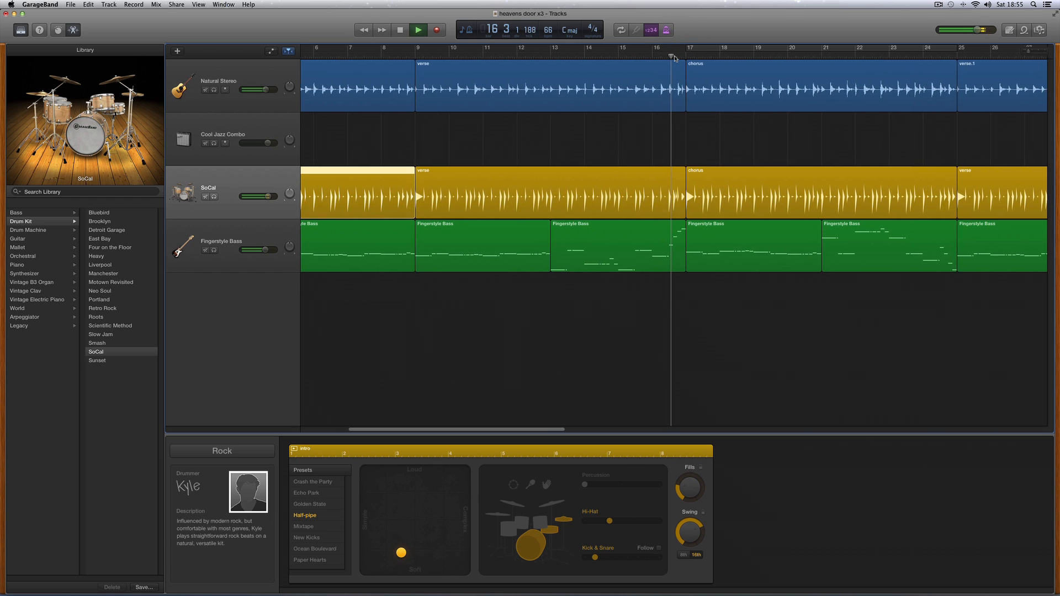
key(space)
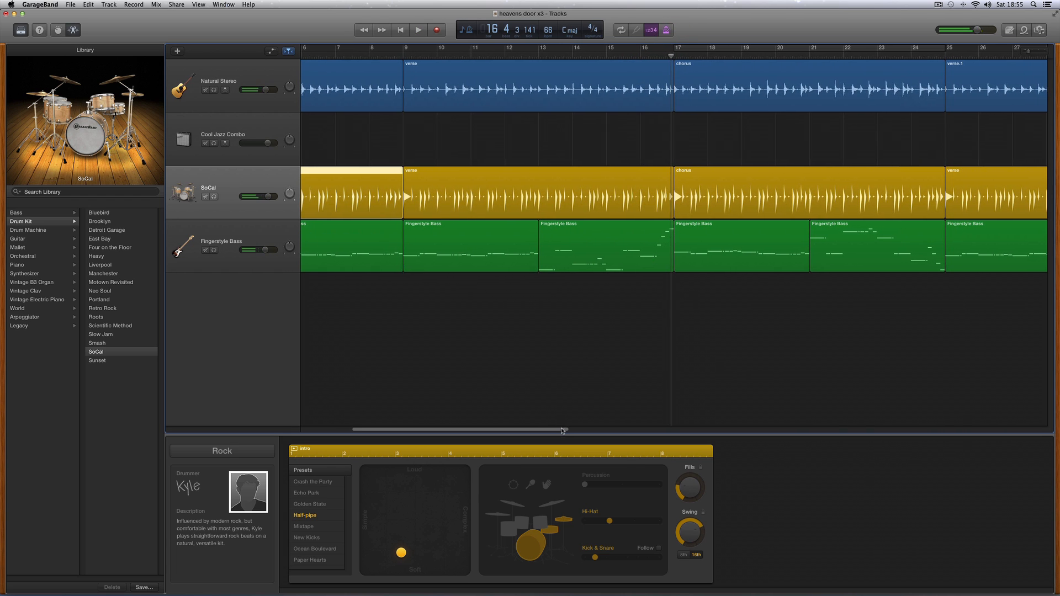
- Check the first chorus ending from bar 24, adjust that drummer region's Fills amount slightly, and replay the ending
drag(562, 429, 624, 431)
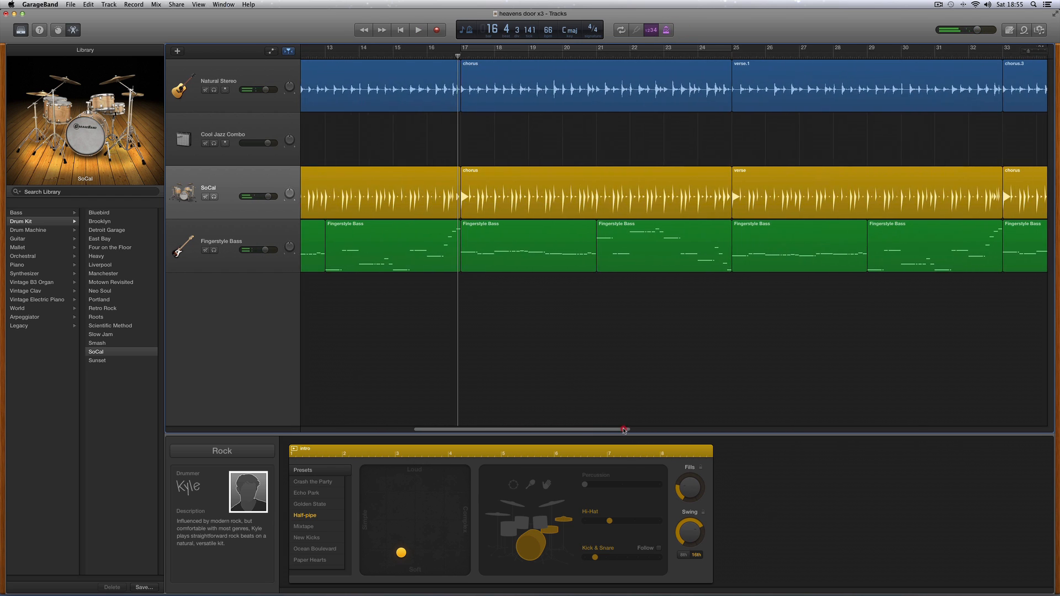
click(714, 54)
key(space)
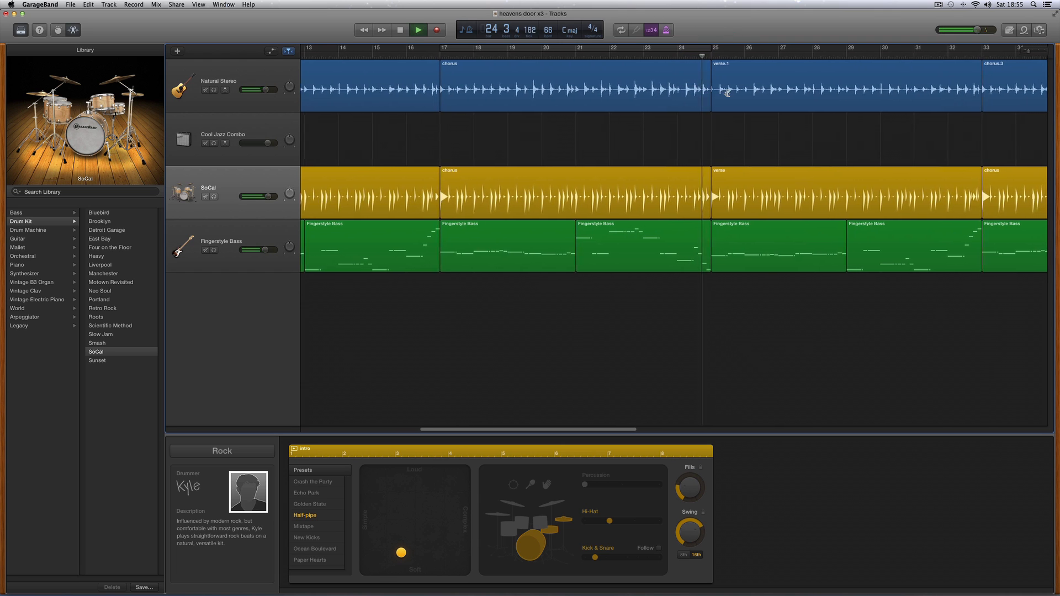
click(678, 195)
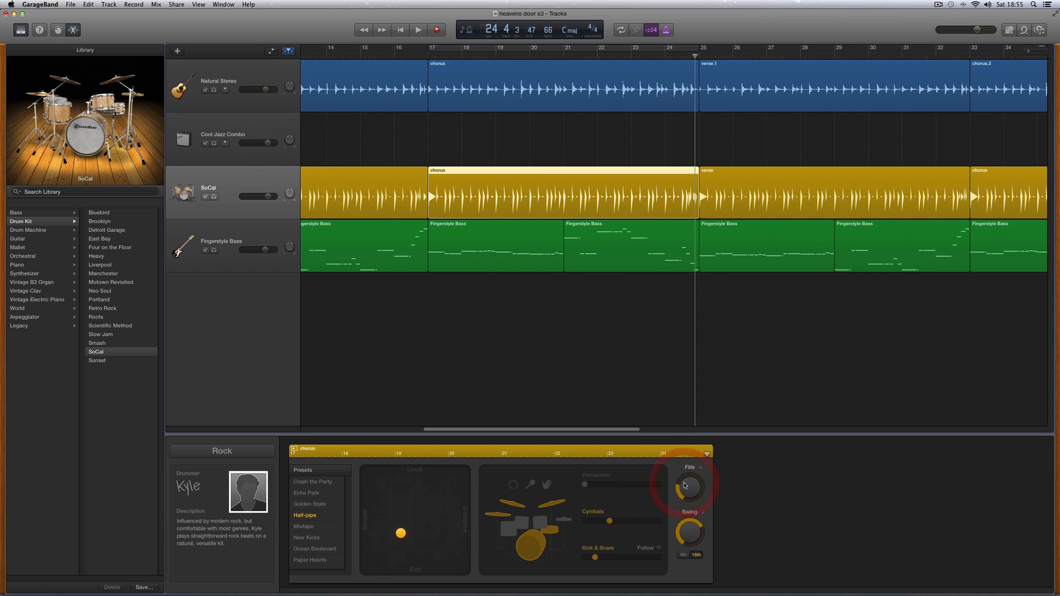
click(665, 56)
key(space)
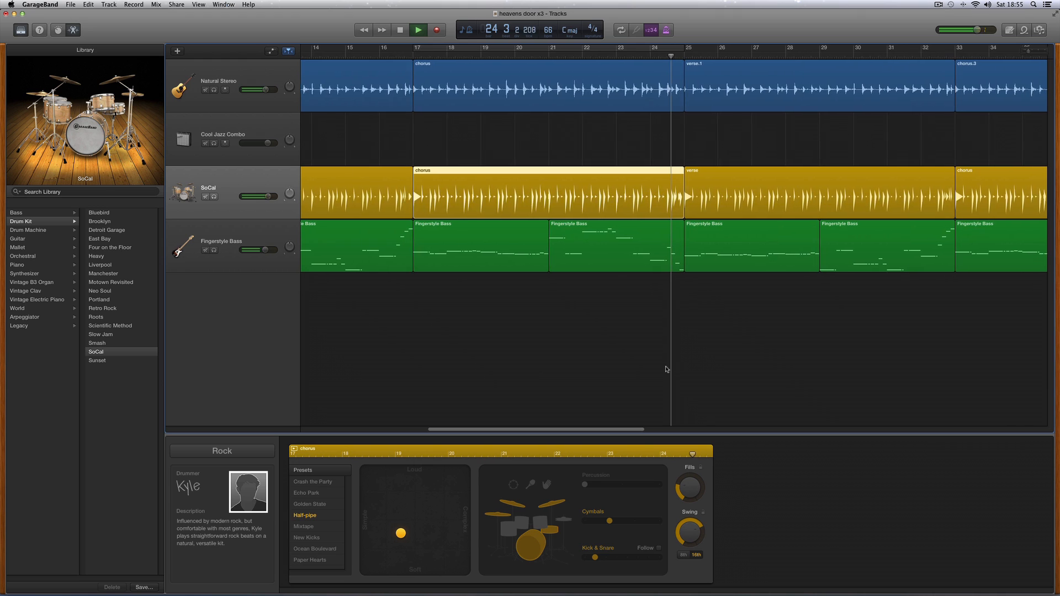
key(space)
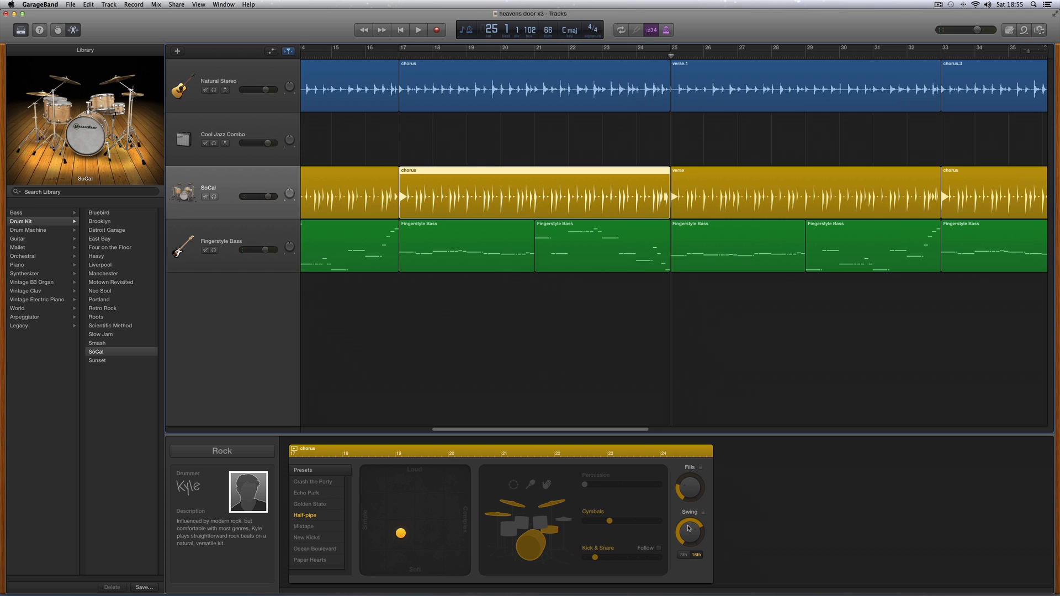
- Play the end of the second verse from bar 32 to hear its drum fill
drag(639, 430, 688, 424)
click(698, 56)
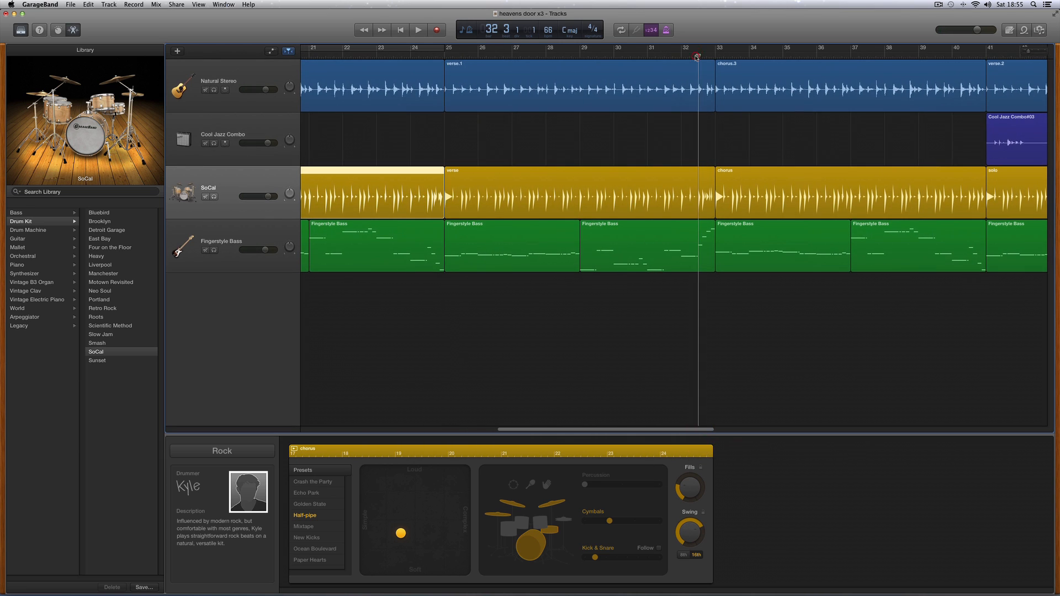
key(space)
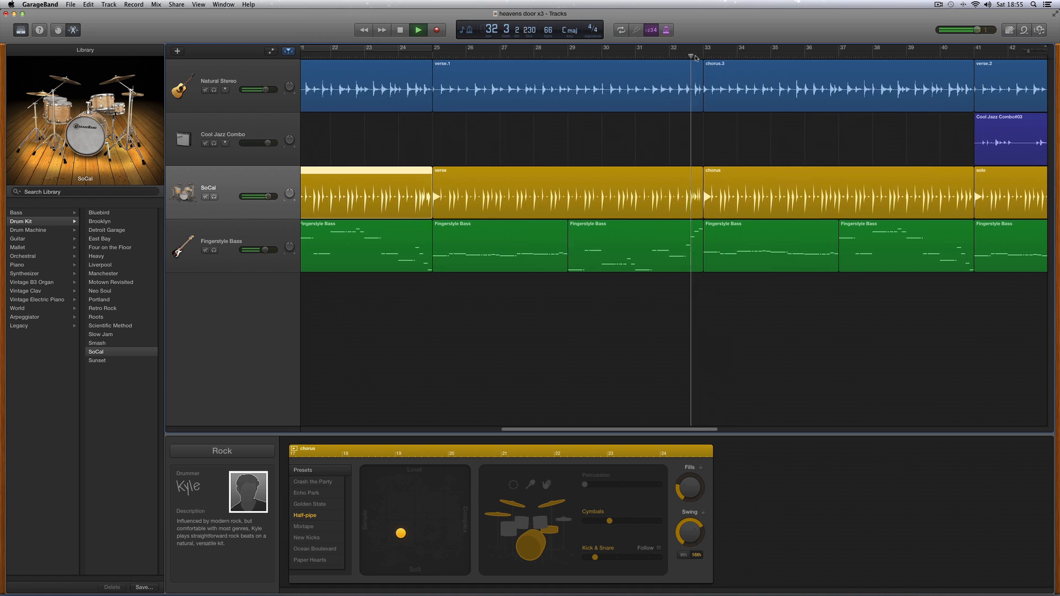
key(space)
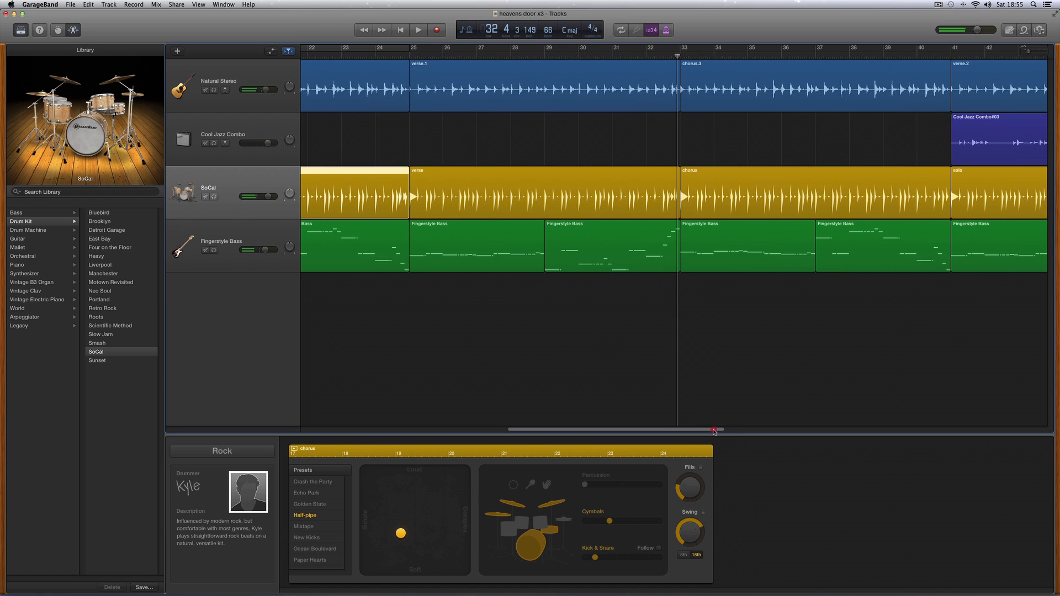
- Play the end of the second chorus from bar 40 into the guitar solo
drag(716, 430, 781, 427)
click(695, 56)
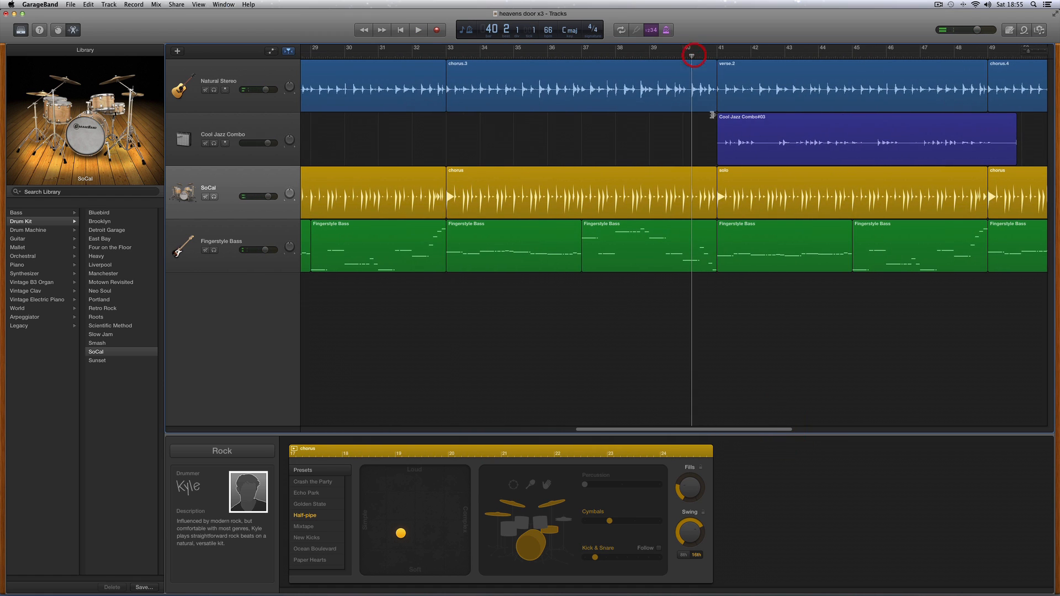
key(space)
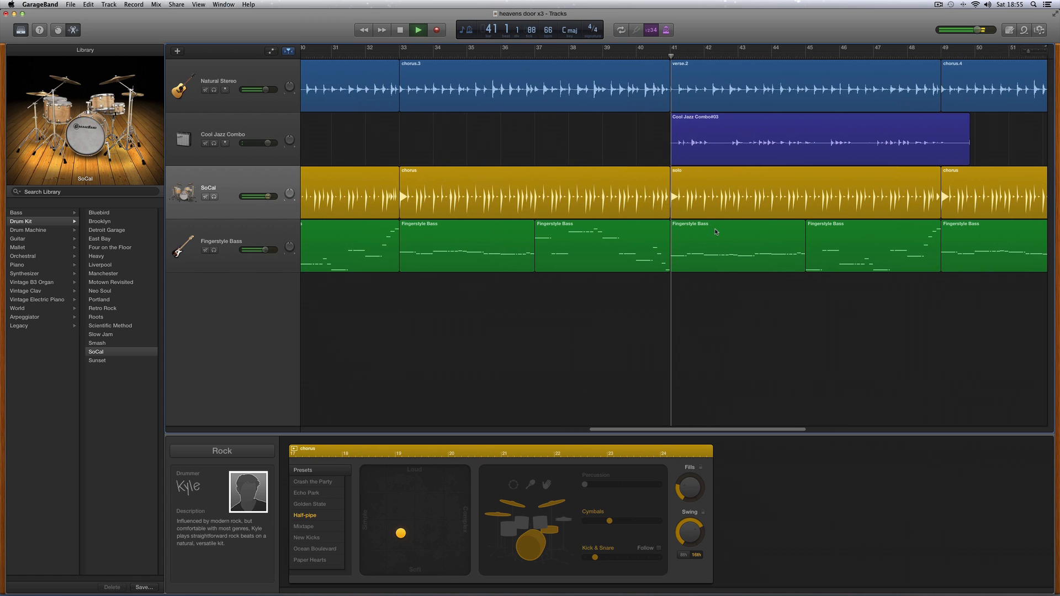
key(space)
- Lower the Fills amount slightly on the drummer chorus region starting at bar 33 and replay its ending from bar 40
click(652, 185)
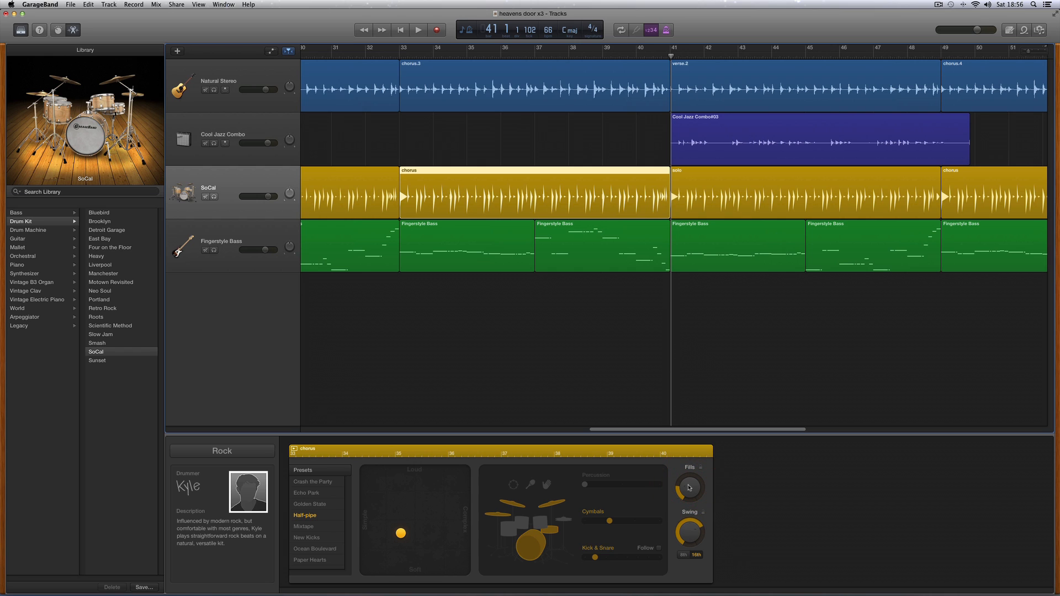
click(689, 489)
click(689, 488)
click(640, 53)
key(space)
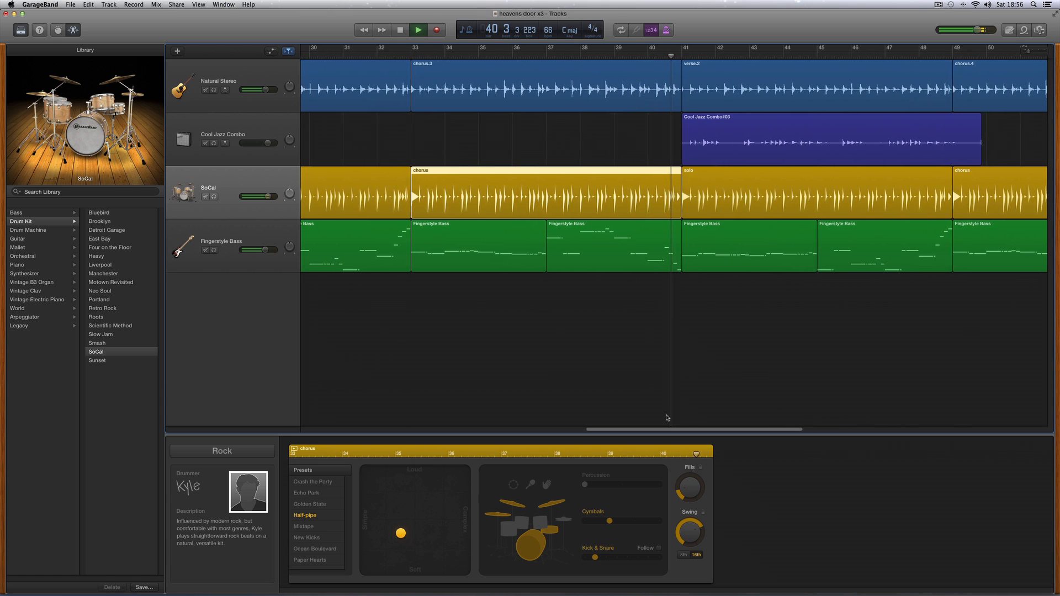
key(space)
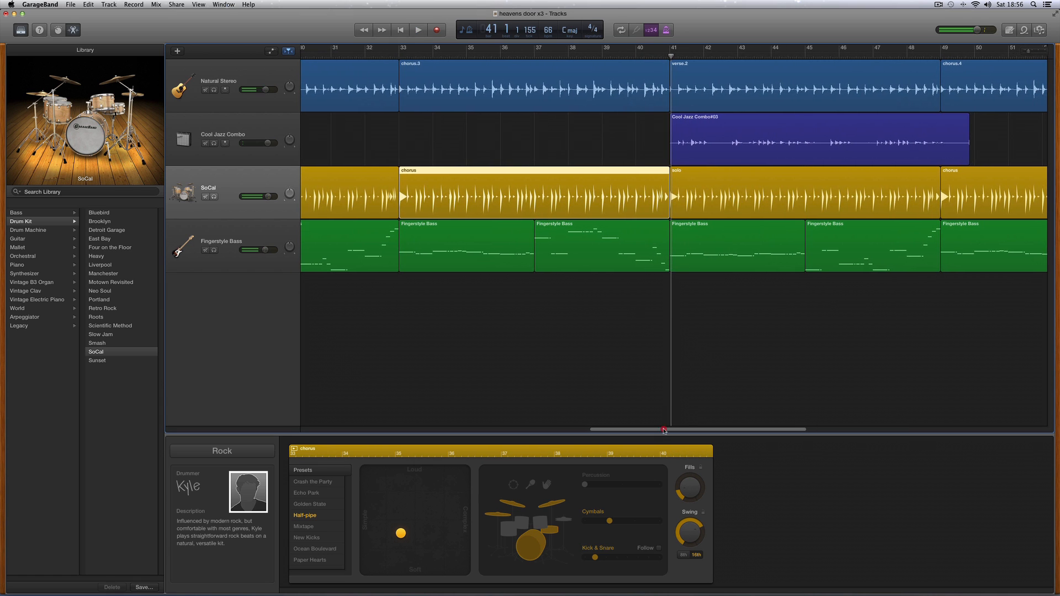
- Play the end of the solo section from bar 48 to hear the drum fill into the chorus
drag(664, 430, 730, 429)
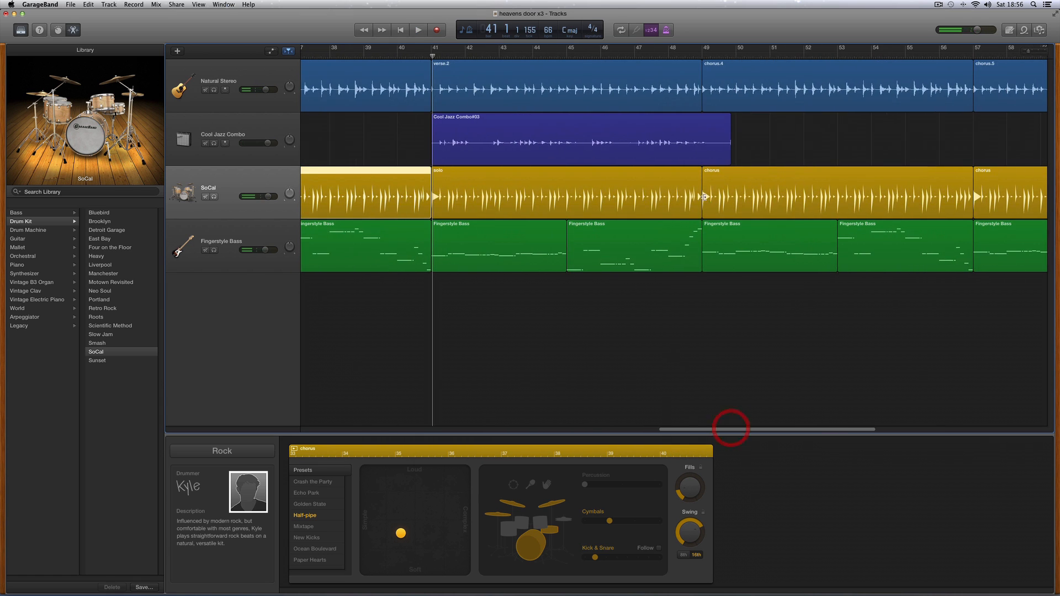
click(682, 57)
key(space)
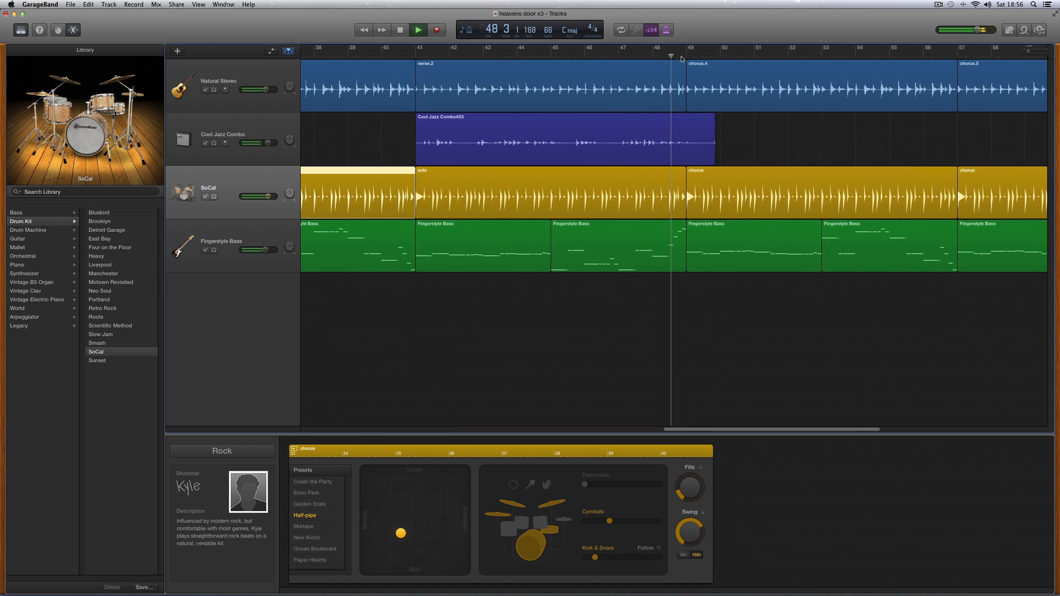
key(space)
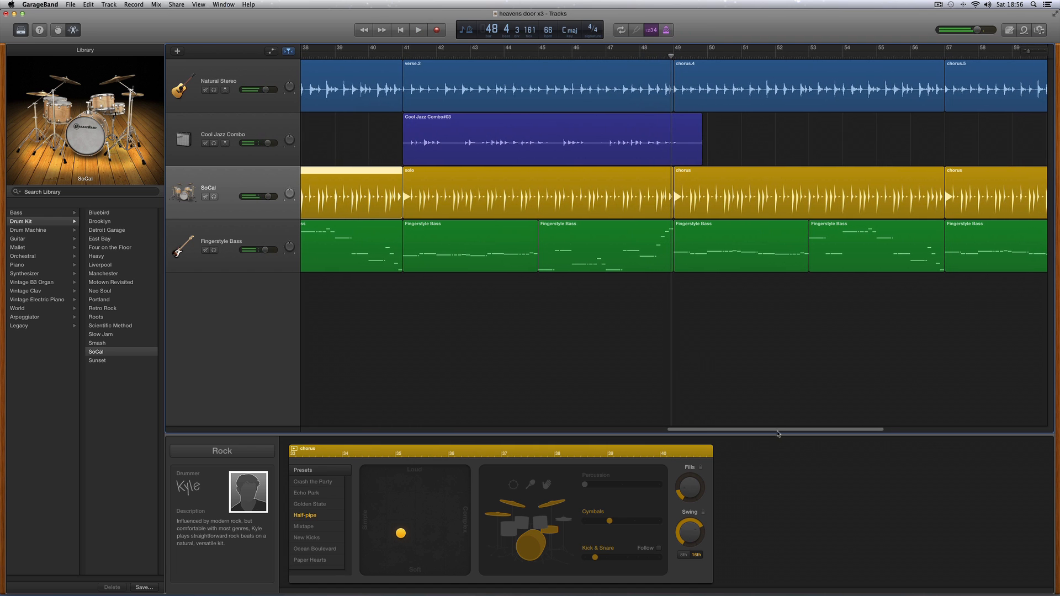
- Adjust the Fills amount slightly on the drummer chorus region starting at bar 49 and play its ending from bar 56
drag(778, 431, 833, 428)
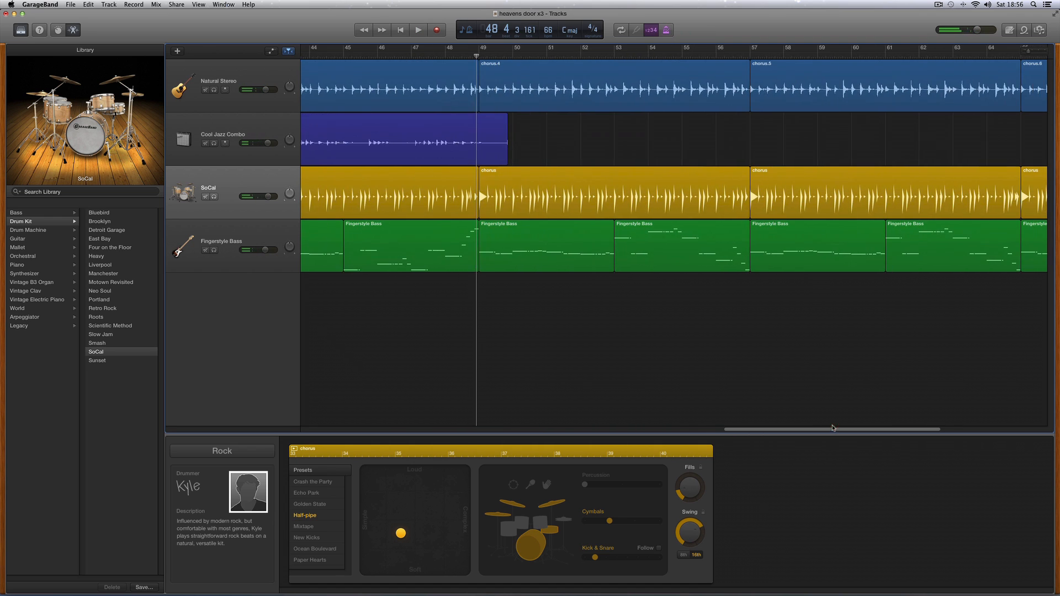
click(732, 58)
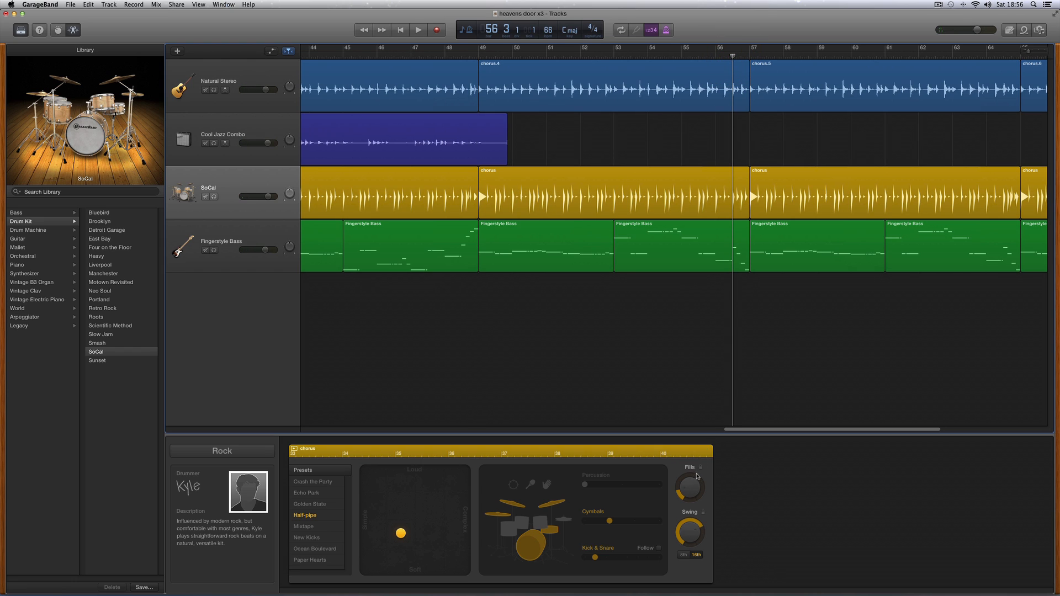
click(687, 193)
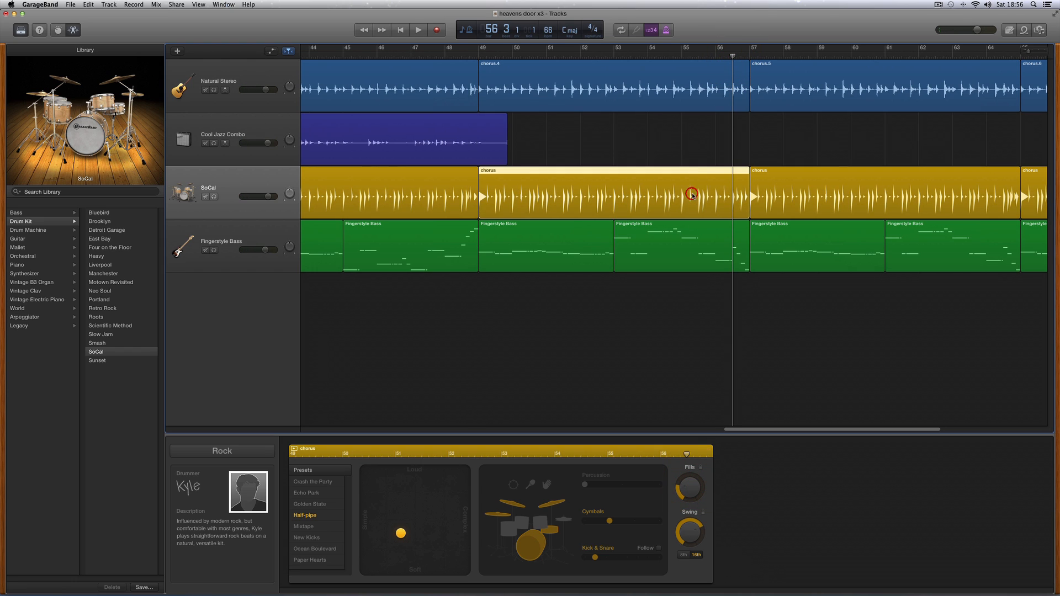
click(692, 487)
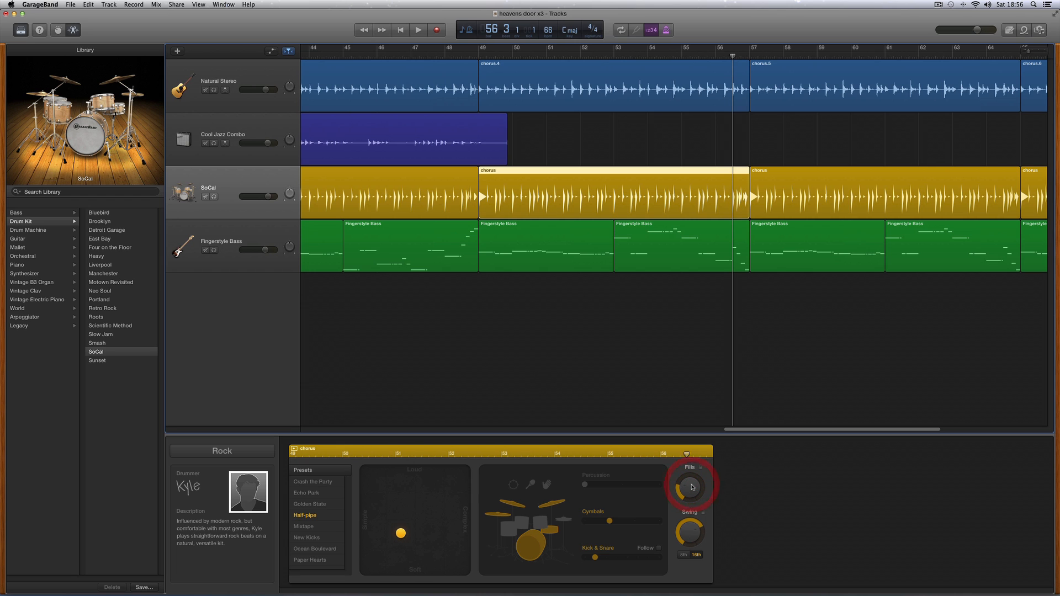
key(space)
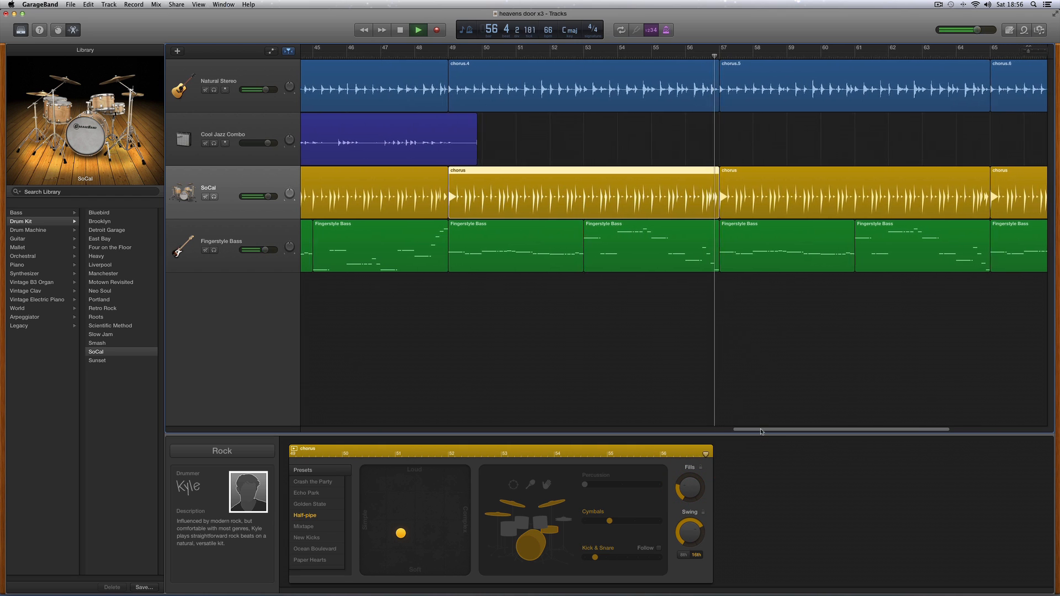
key(space)
- Select the drummer chorus region starting at bar 57 and play its closing fill from bar 64
drag(761, 431, 817, 430)
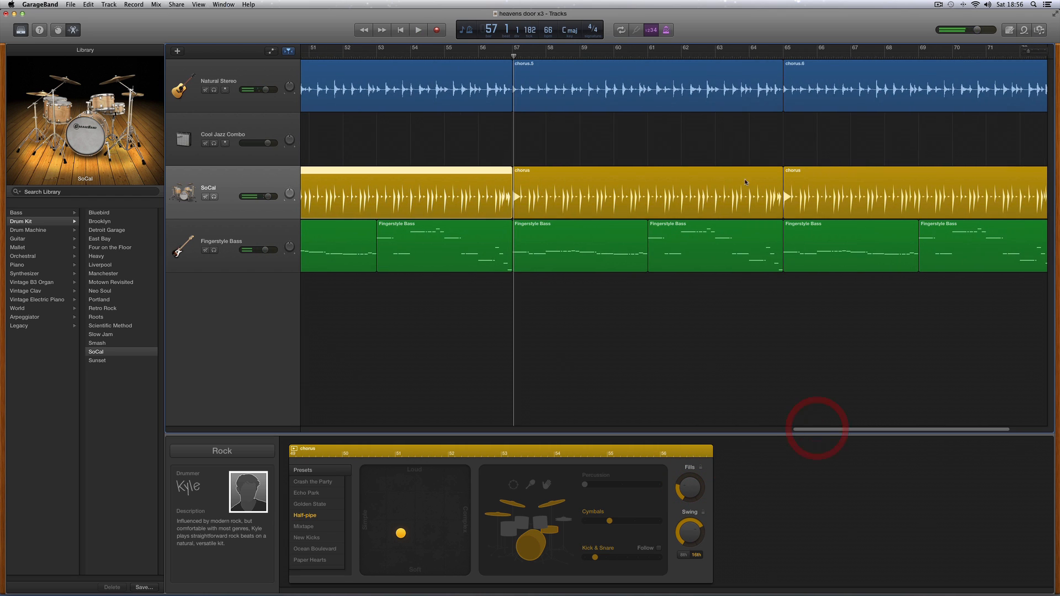
click(765, 169)
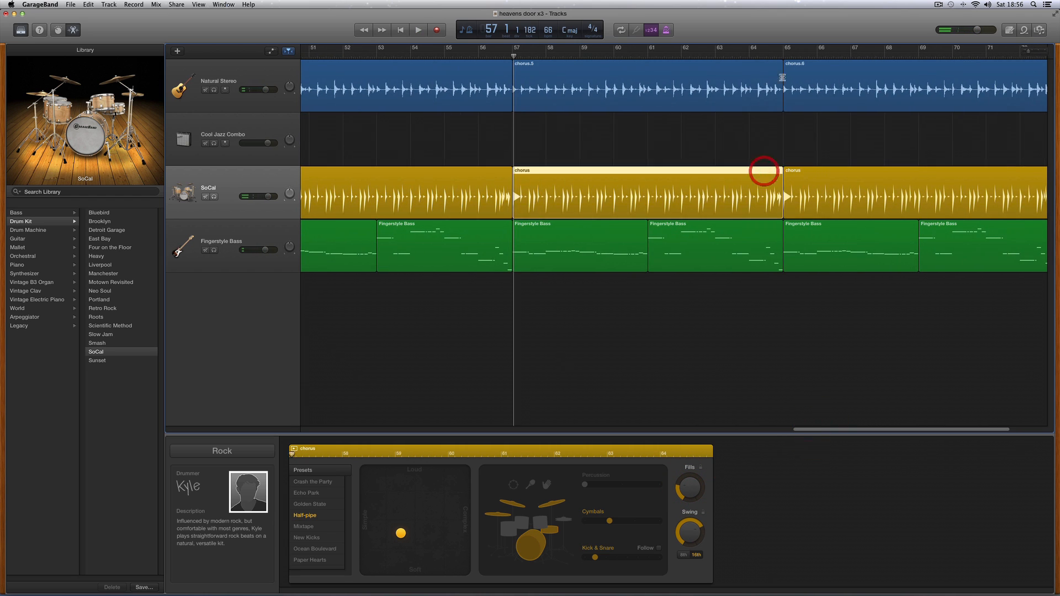
click(764, 53)
key(space)
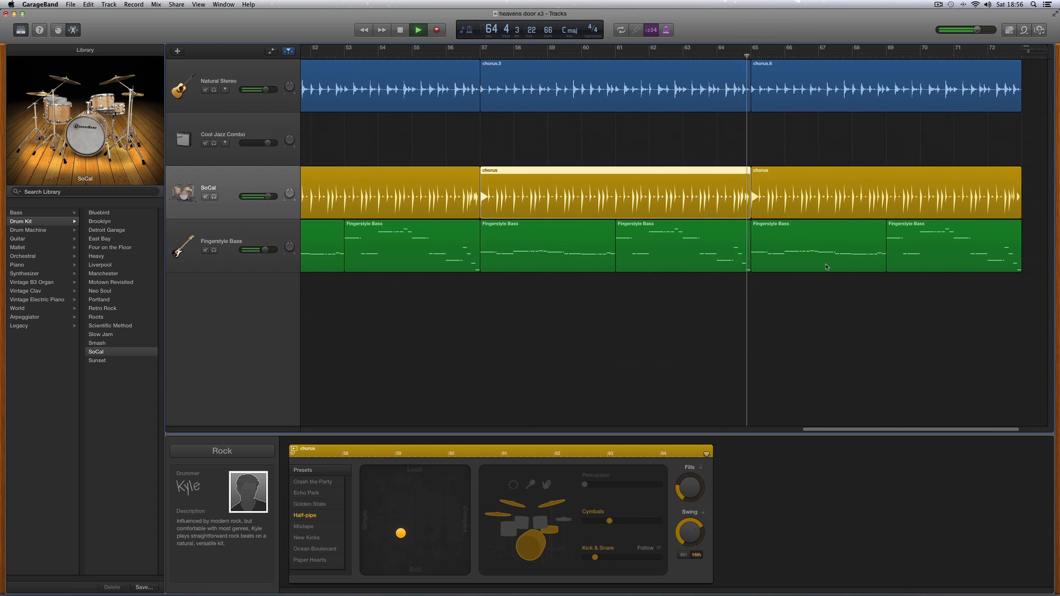
key(space)
- Select the final drummer chorus region and play the song's ending from bar 72
drag(892, 428, 902, 429)
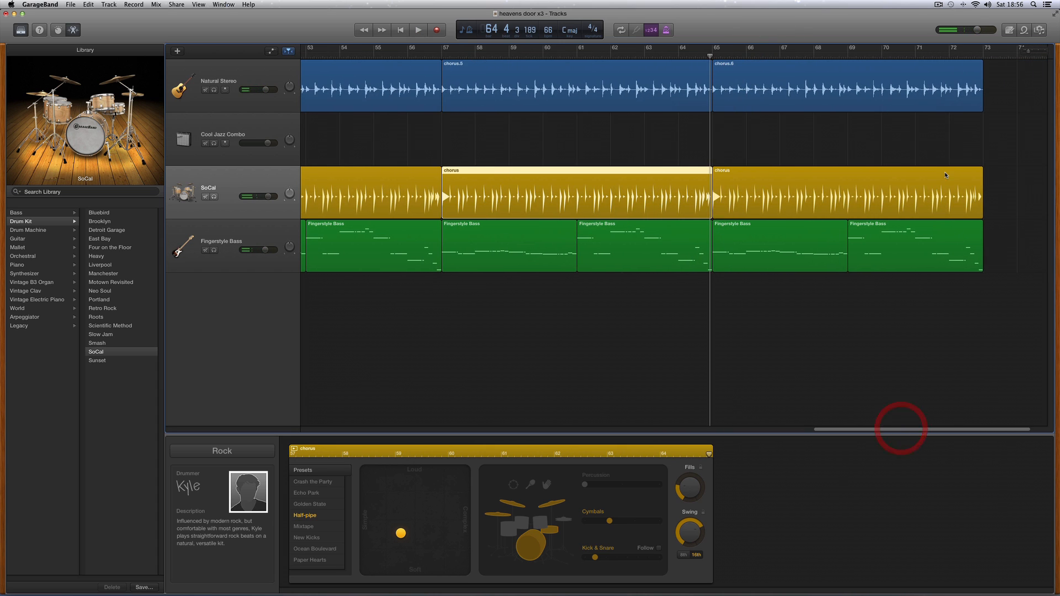
click(948, 180)
click(965, 54)
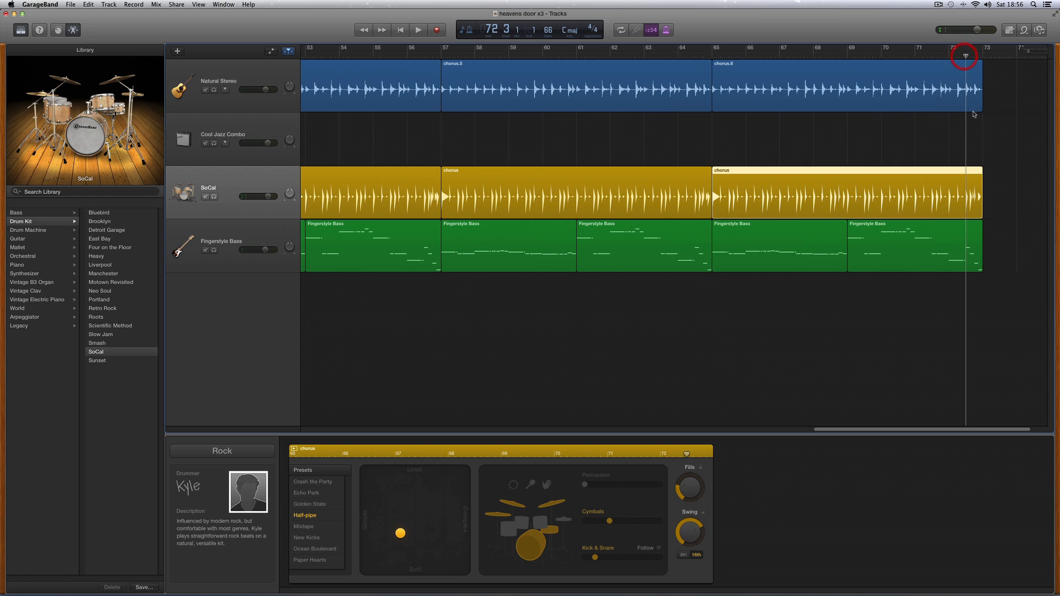
key(space)
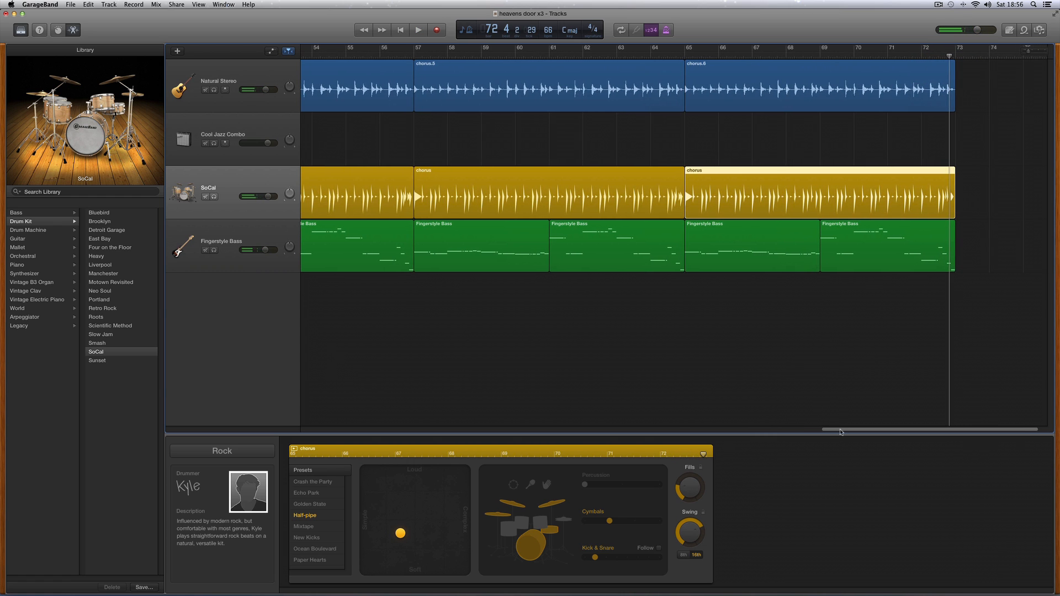
- Compare the last three drummer chorus regions and raise the Fills amount slightly on the one starting at bar 49
drag(841, 430, 799, 429)
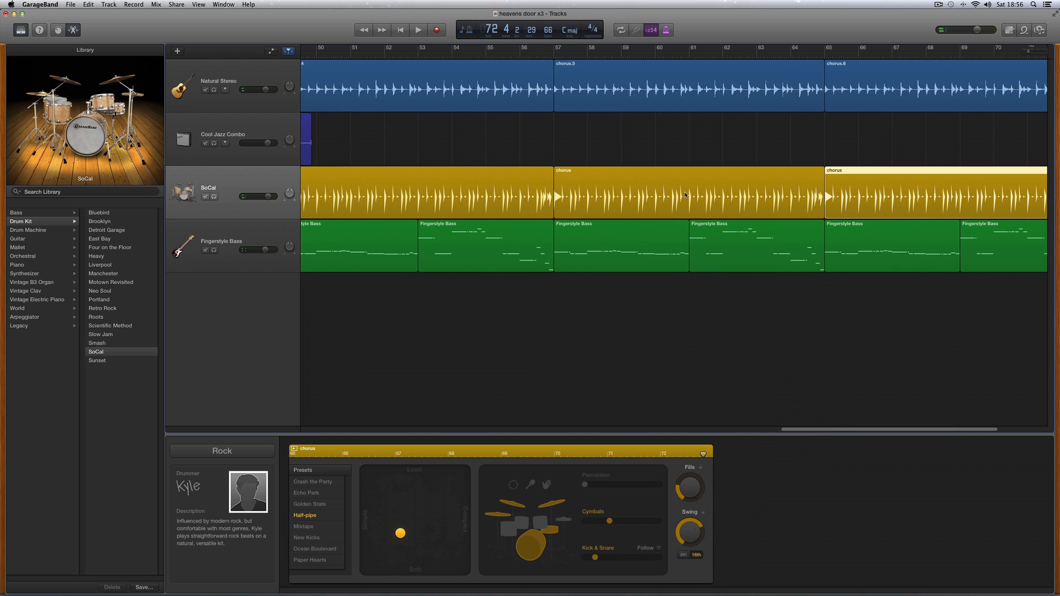
click(465, 189)
click(613, 184)
click(852, 194)
click(490, 186)
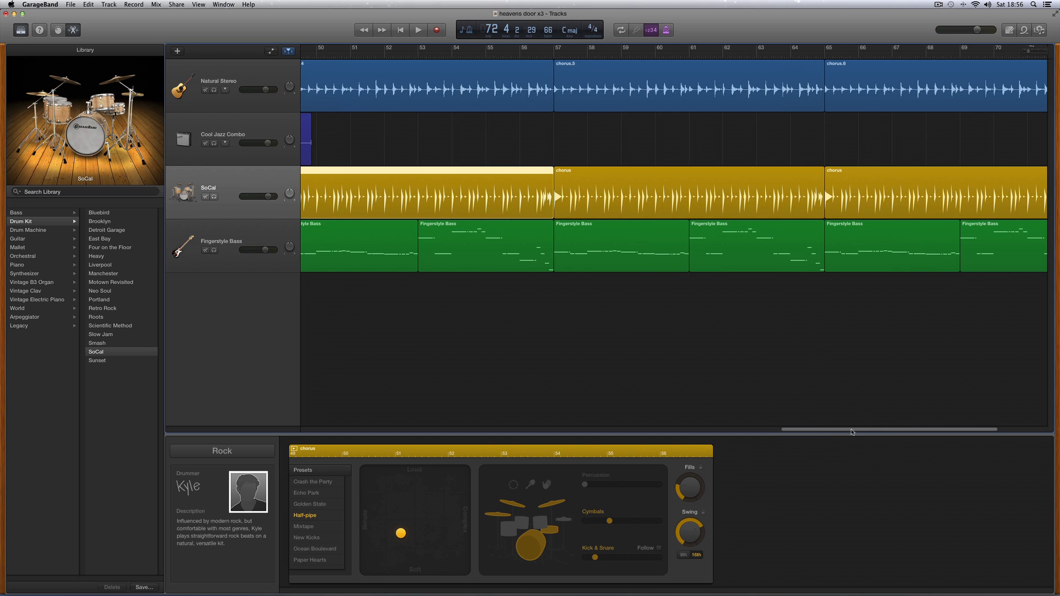
drag(852, 430, 817, 431)
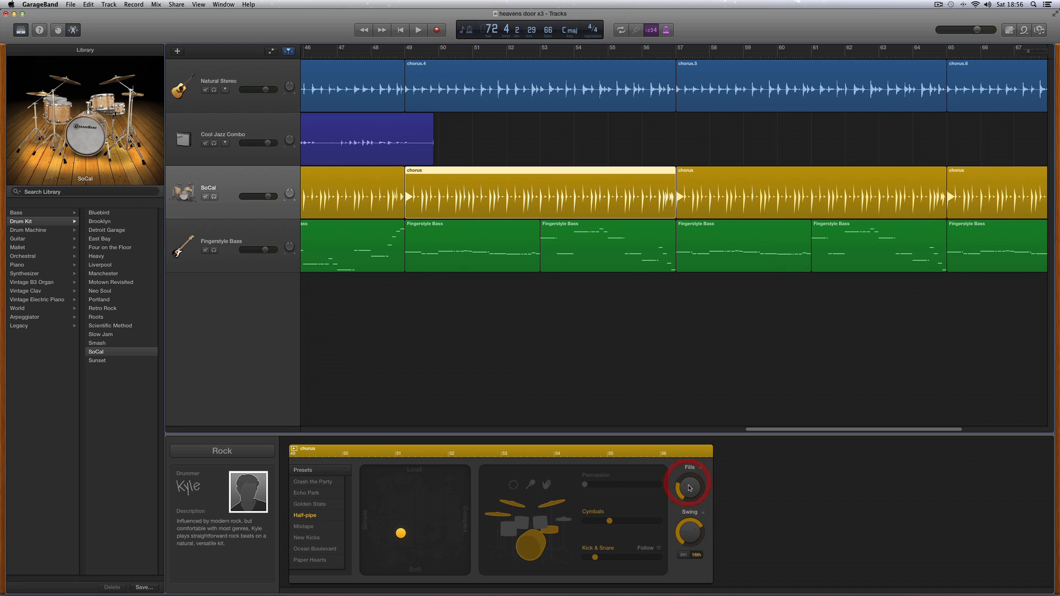
drag(688, 487, 689, 484)
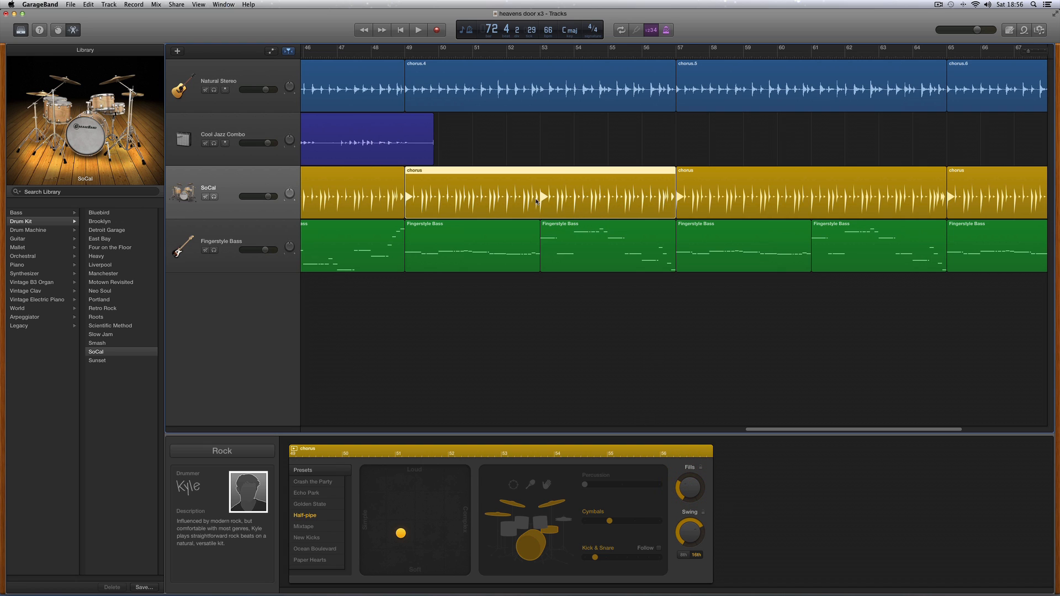
- Play back the drum fill leading into bar 53 in the chorus region that starts at bar 49
click(524, 54)
key(space)
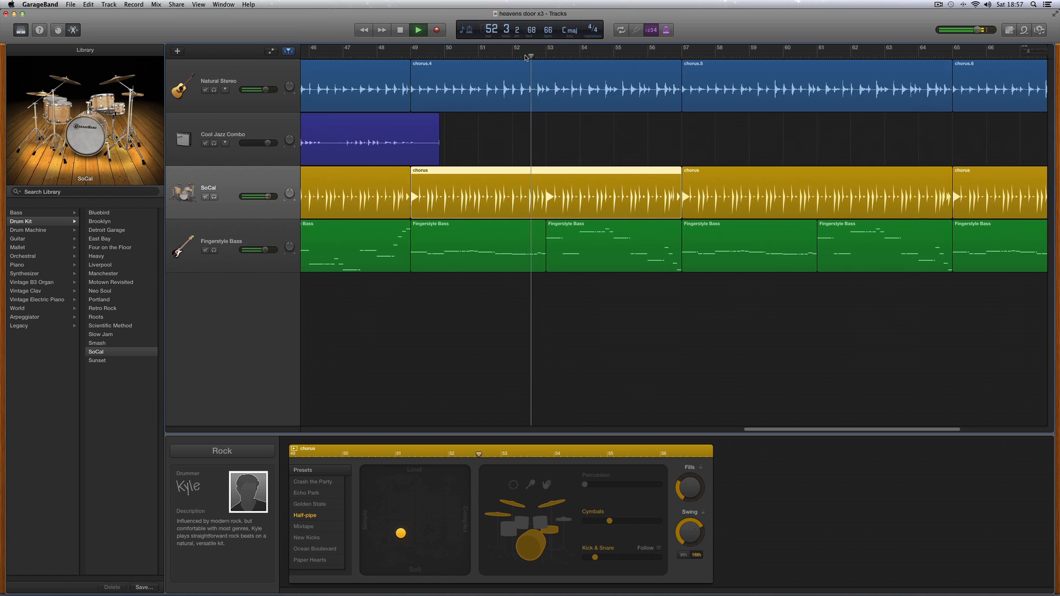
key(space)
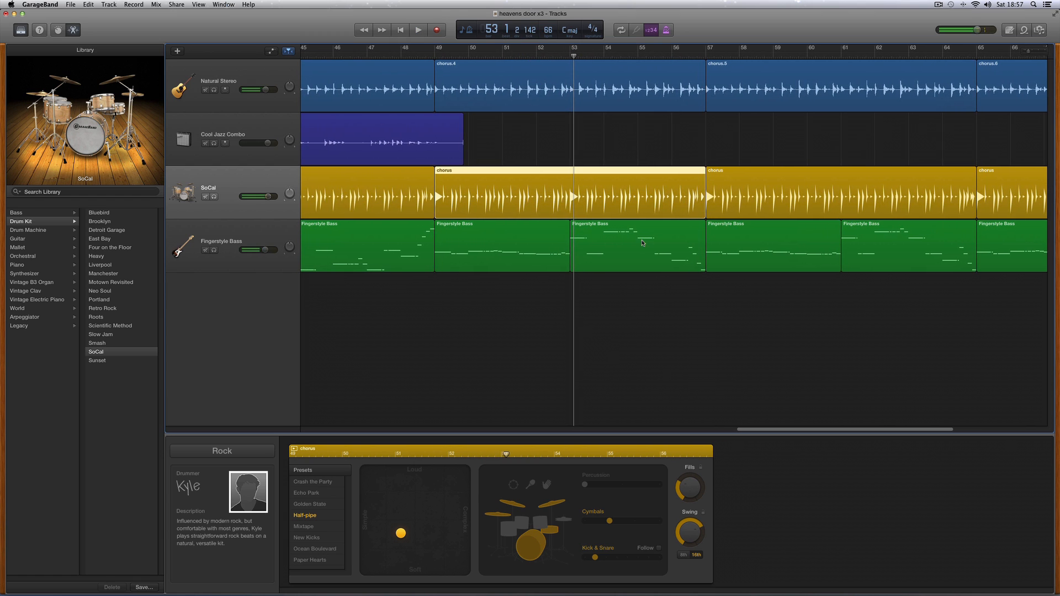
- Fine-tune the Fills amount of the drum chorus region starting at bar 49 and audition its fills before bars 53 and 57
drag(689, 484, 689, 484)
click(545, 54)
key(space)
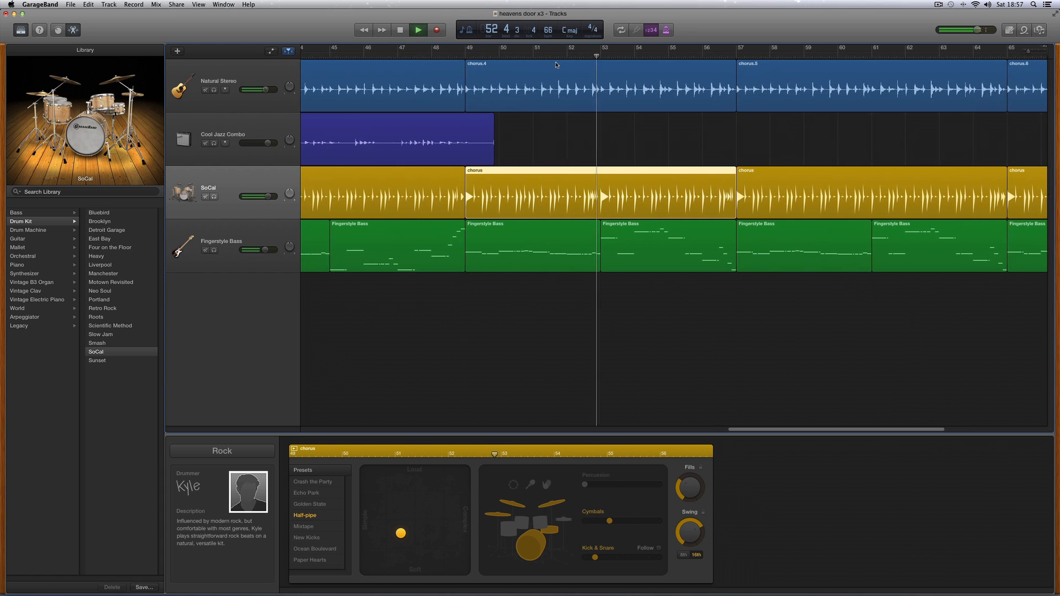
key(space)
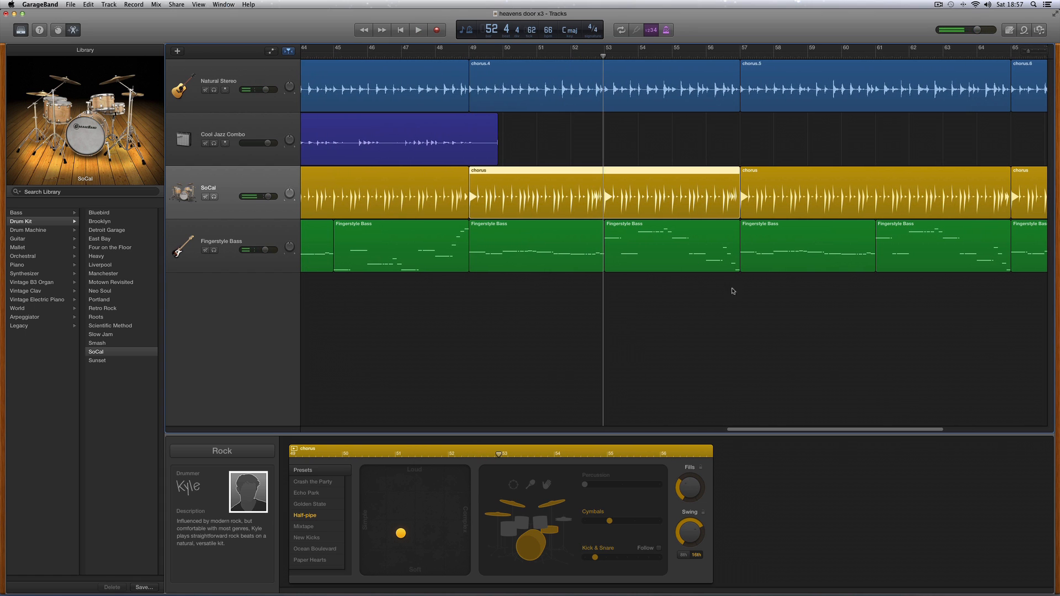
click(723, 56)
key(space)
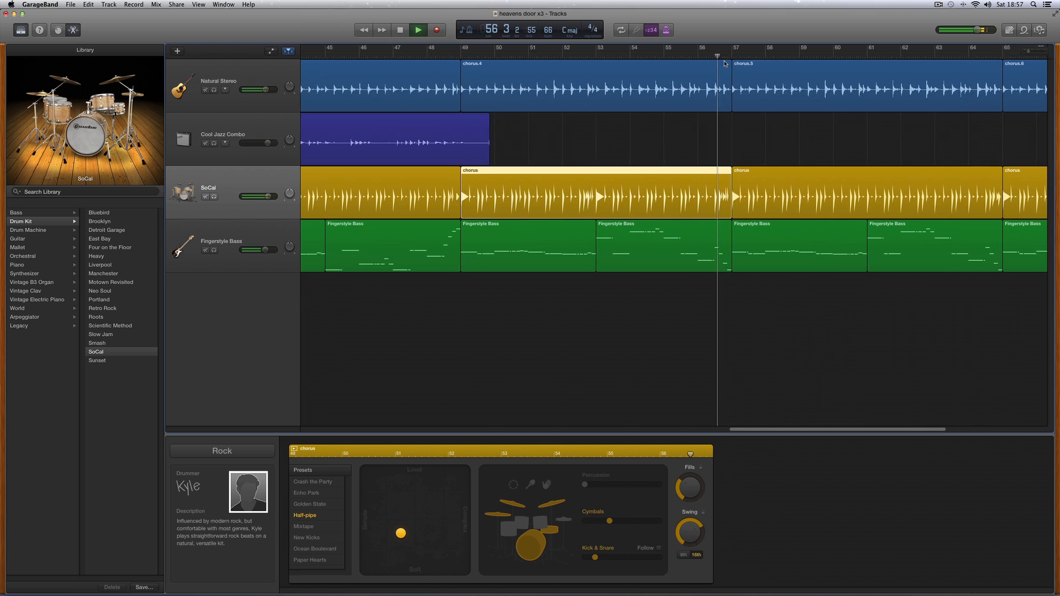
key(space)
- Adjust the Fills amount of the drum chorus region starting at bar 57 and audition its fills before bars 61 and 65
drag(811, 430, 843, 426)
click(739, 180)
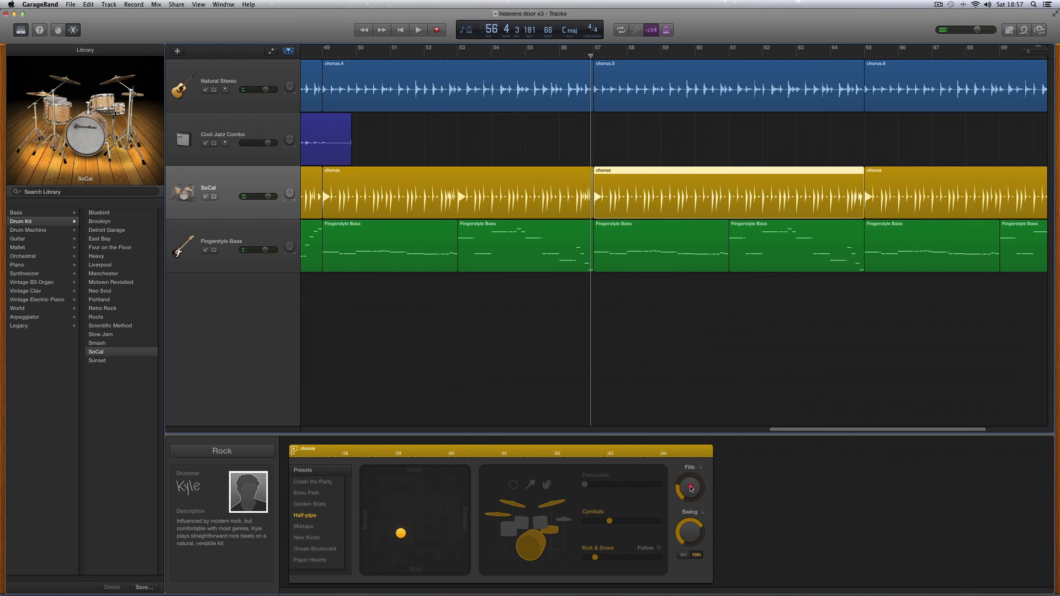
drag(691, 488, 692, 486)
click(725, 58)
click(692, 58)
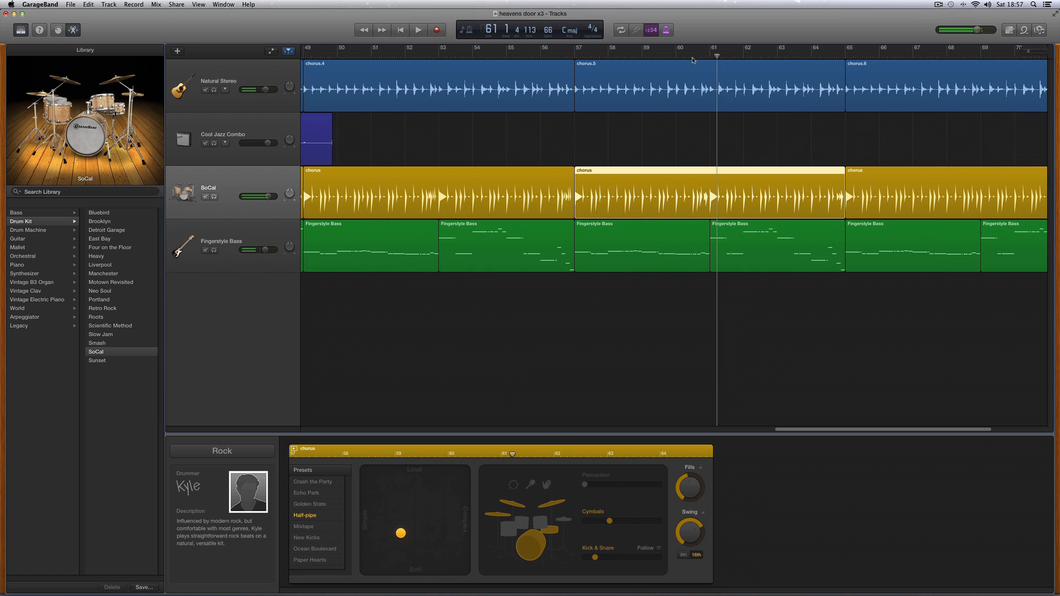
key(space)
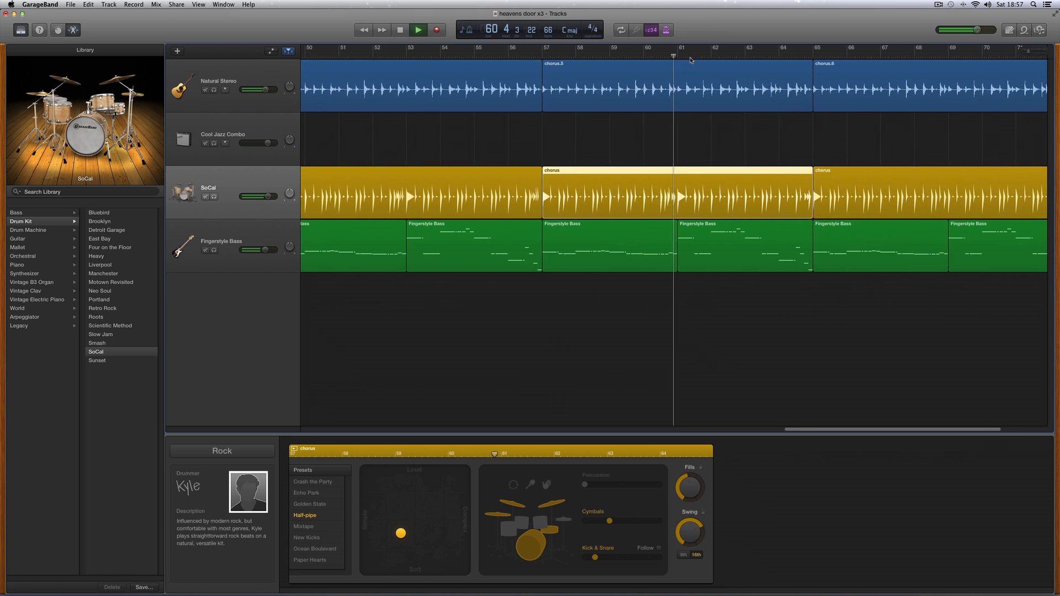
click(787, 57)
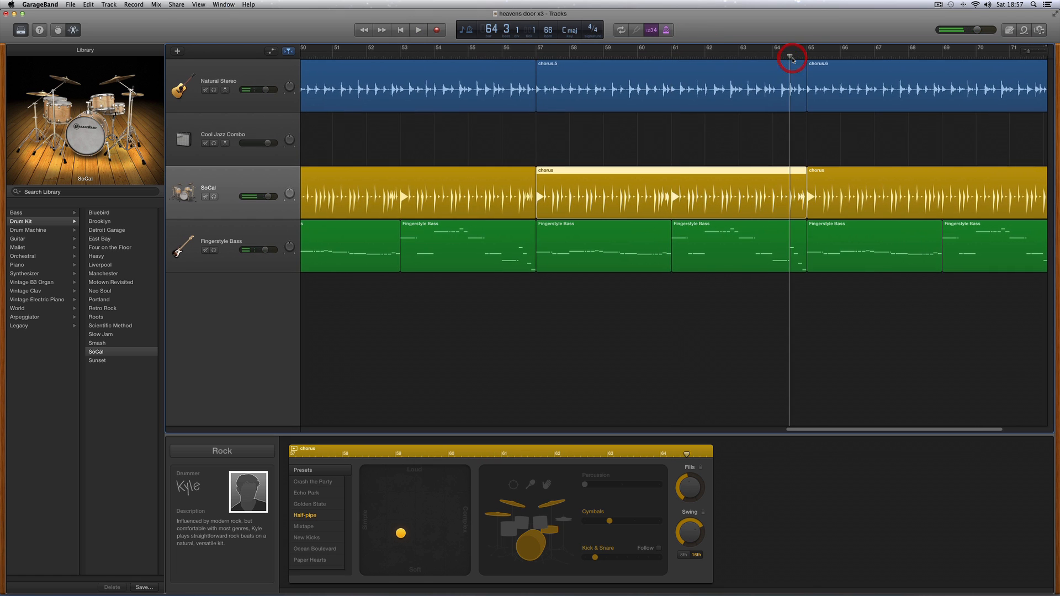
key(space)
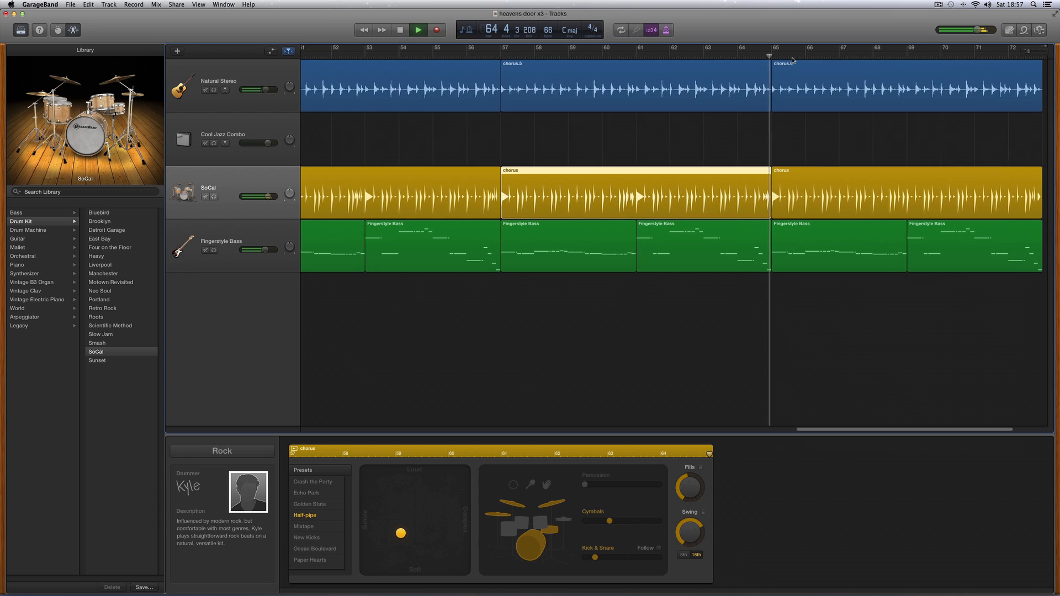
key(space)
- Adjust the Fills amount of the last drum chorus region, starting at bar 65, and audition its fills before bars 69 and 73
click(930, 198)
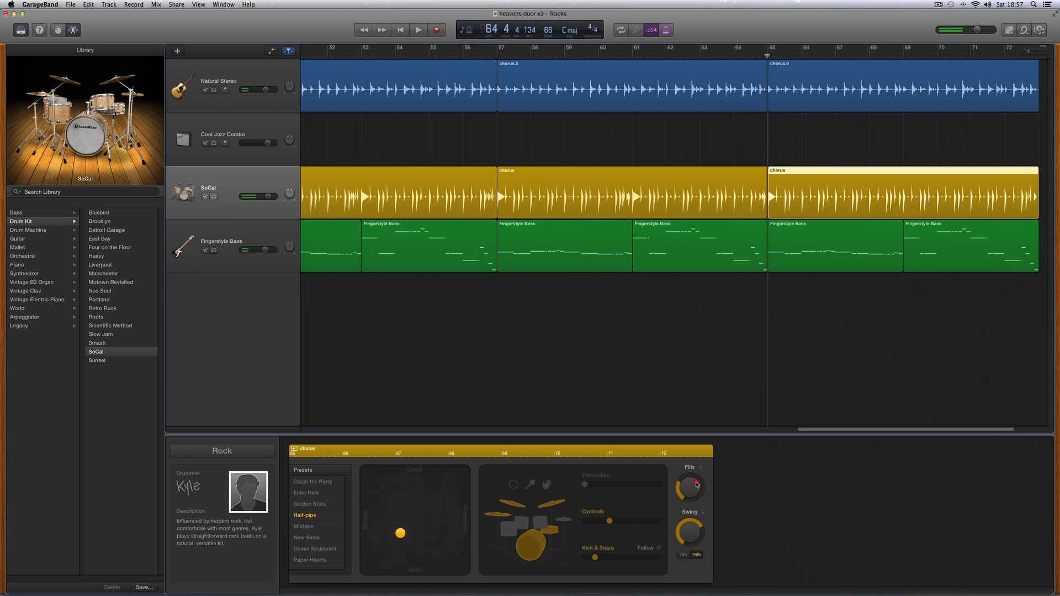
click(694, 487)
click(694, 486)
click(894, 50)
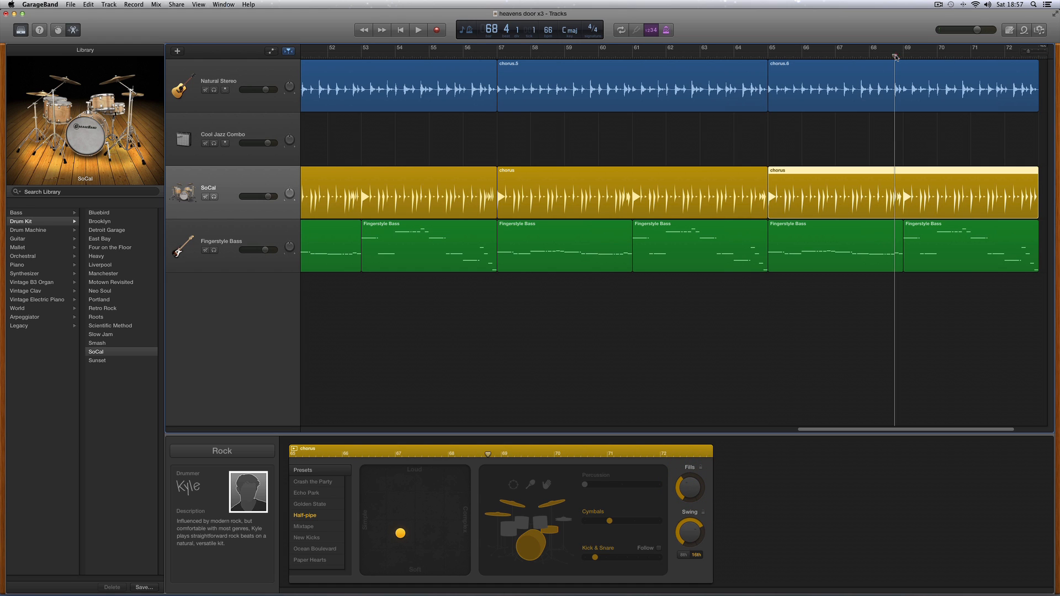
key(space)
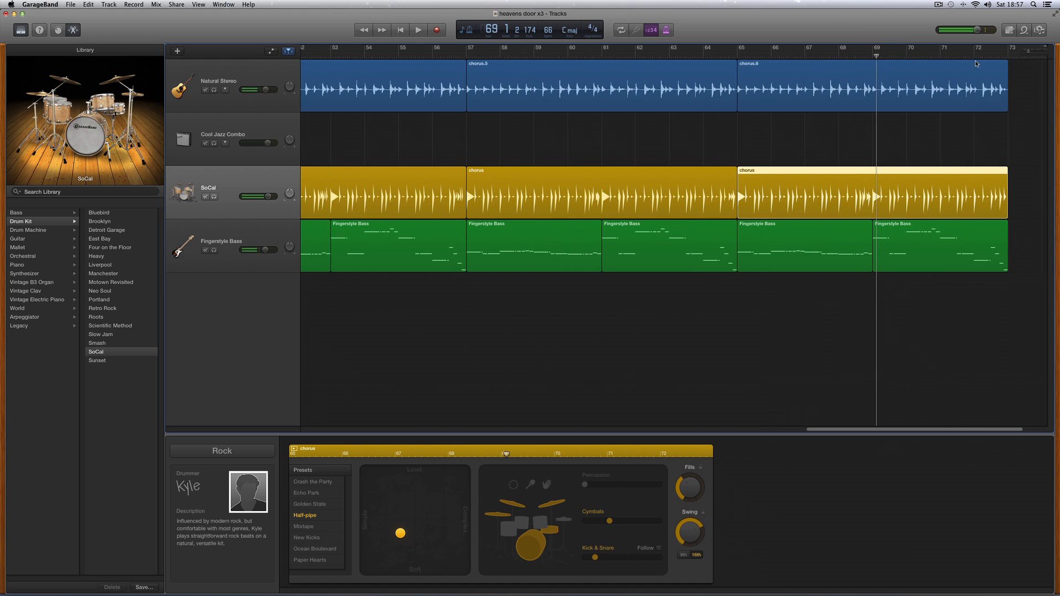
click(984, 57)
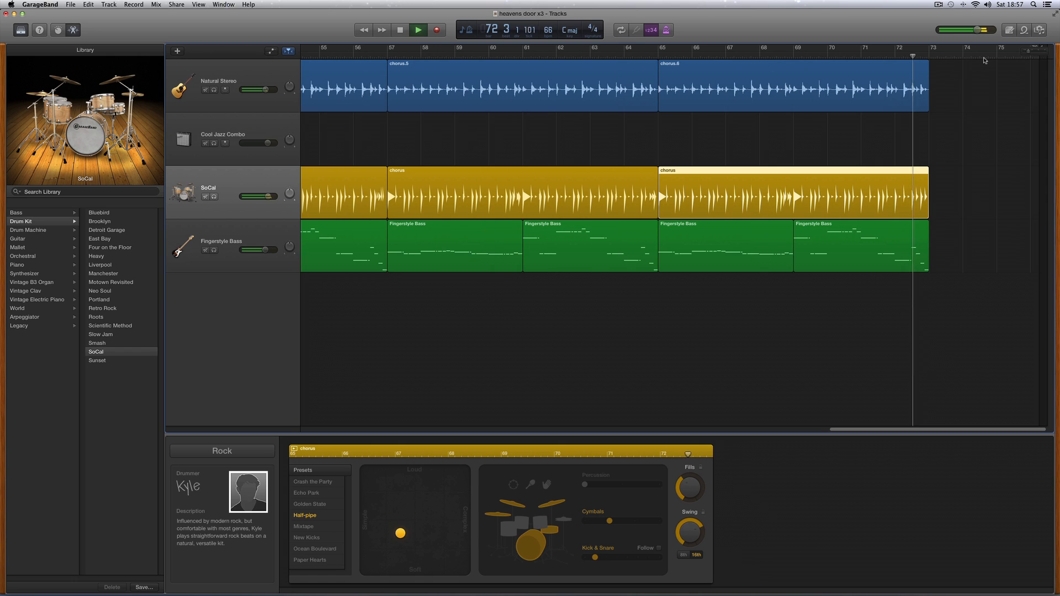
key(space)
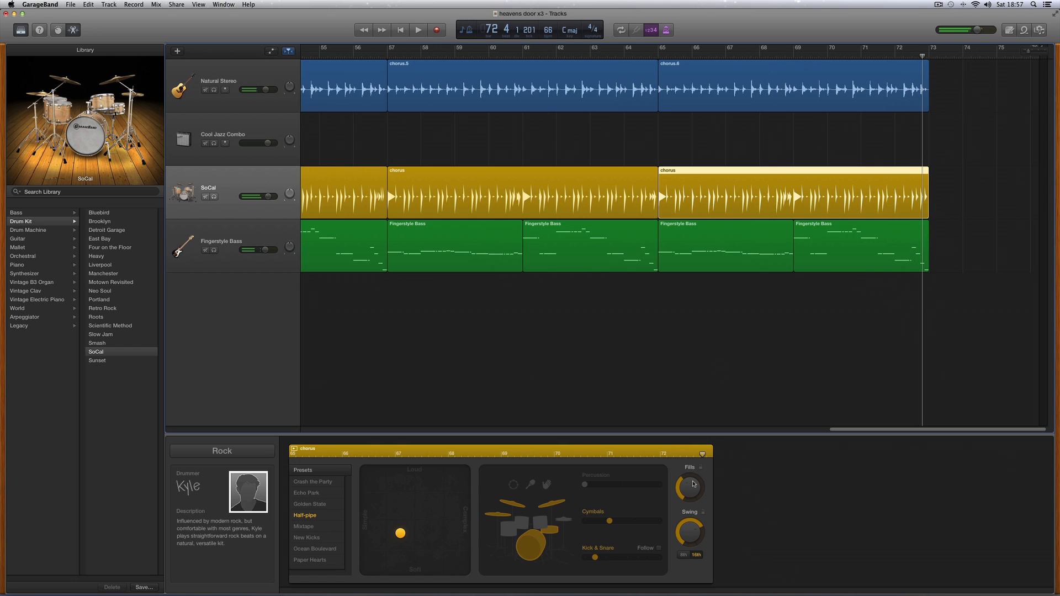
- Readjust the last drum chorus region's Fills amount and audition the fill leading into bar 69
drag(692, 481, 692, 482)
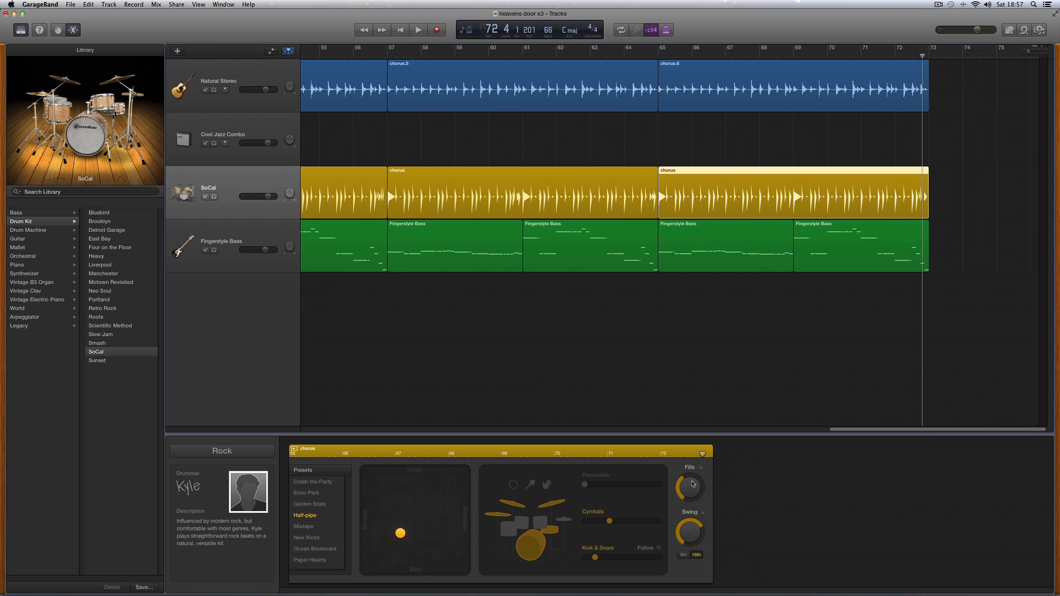
click(777, 55)
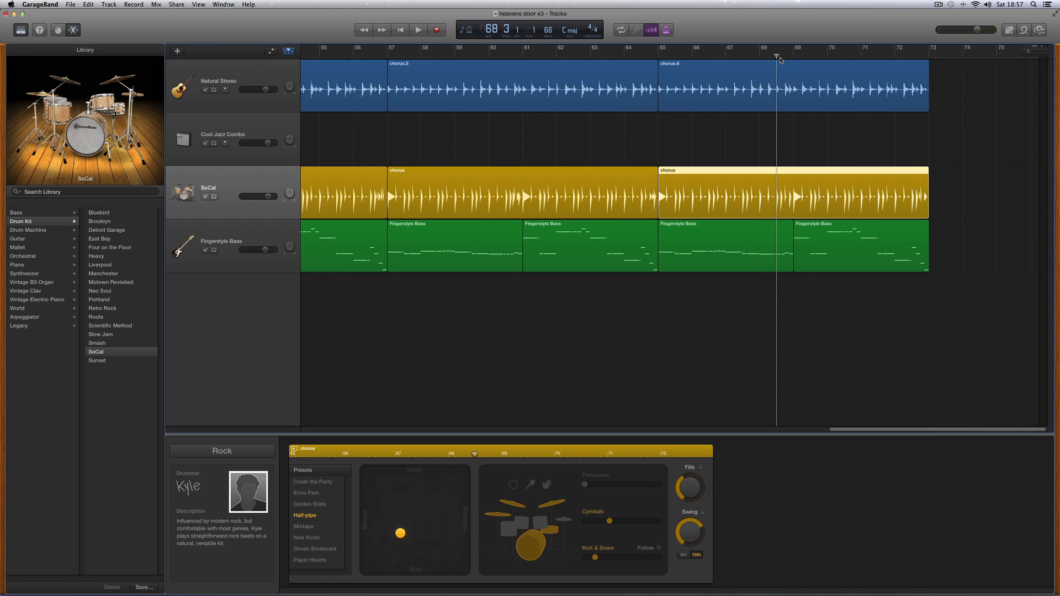
key(space)
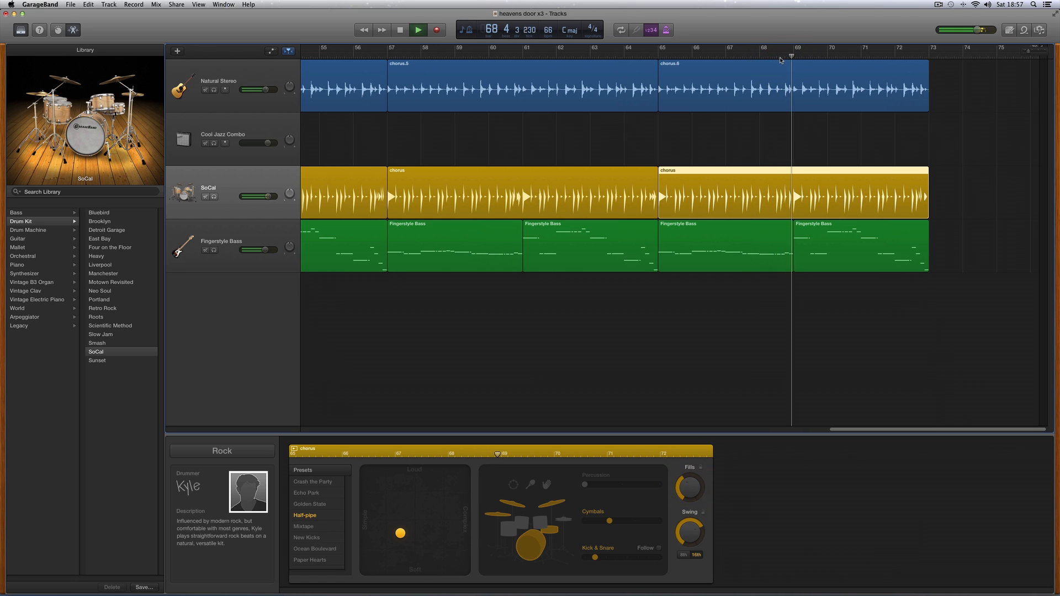
key(space)
- Refine the last drum chorus region's Fills amount once more and audition both its middle fill and its closing fill before bar 73
drag(690, 493, 690, 493)
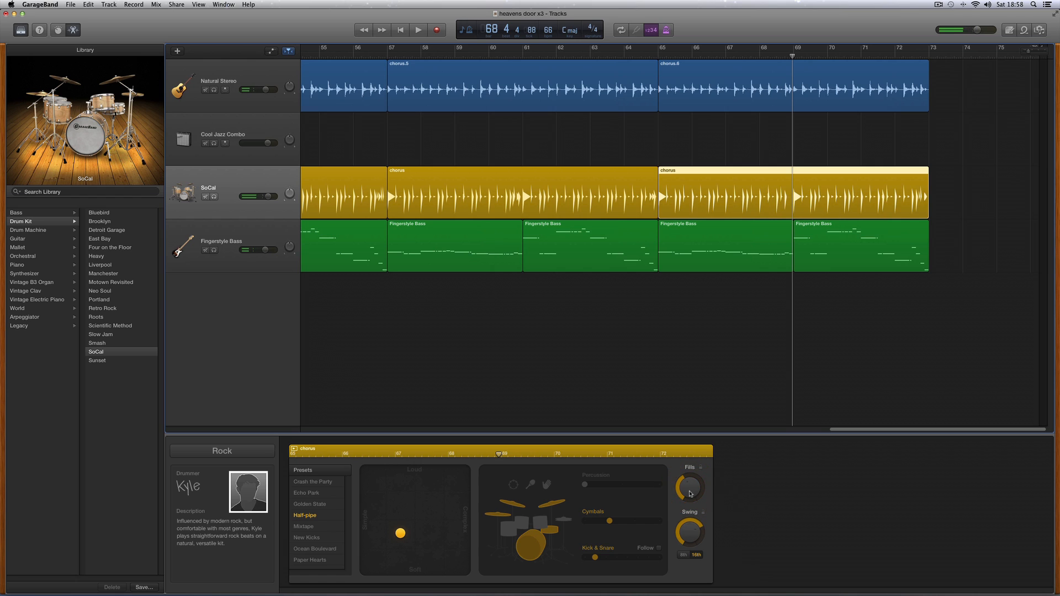
click(690, 490)
click(692, 488)
click(777, 57)
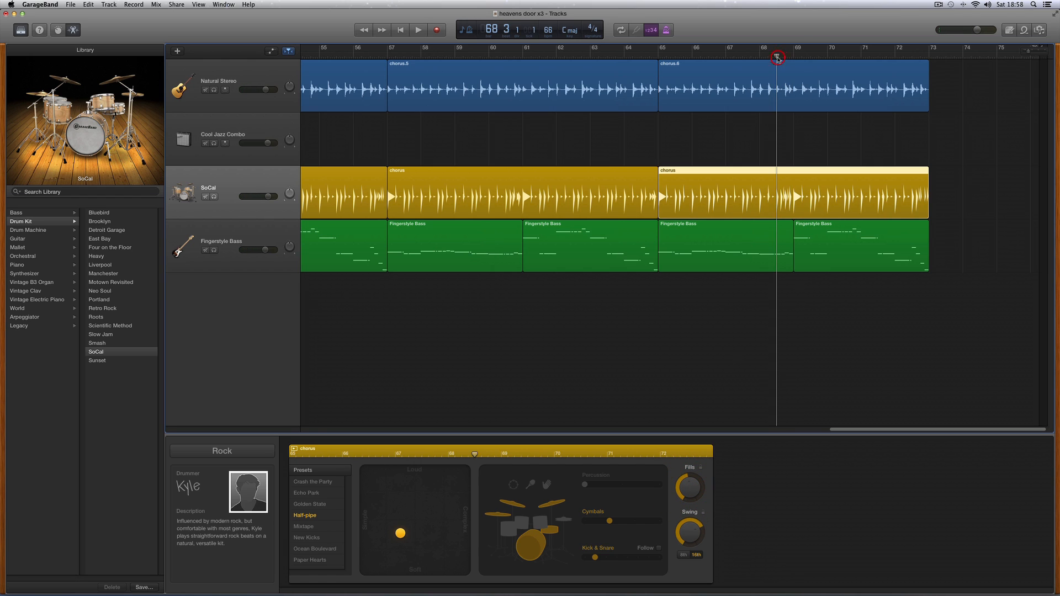
key(space)
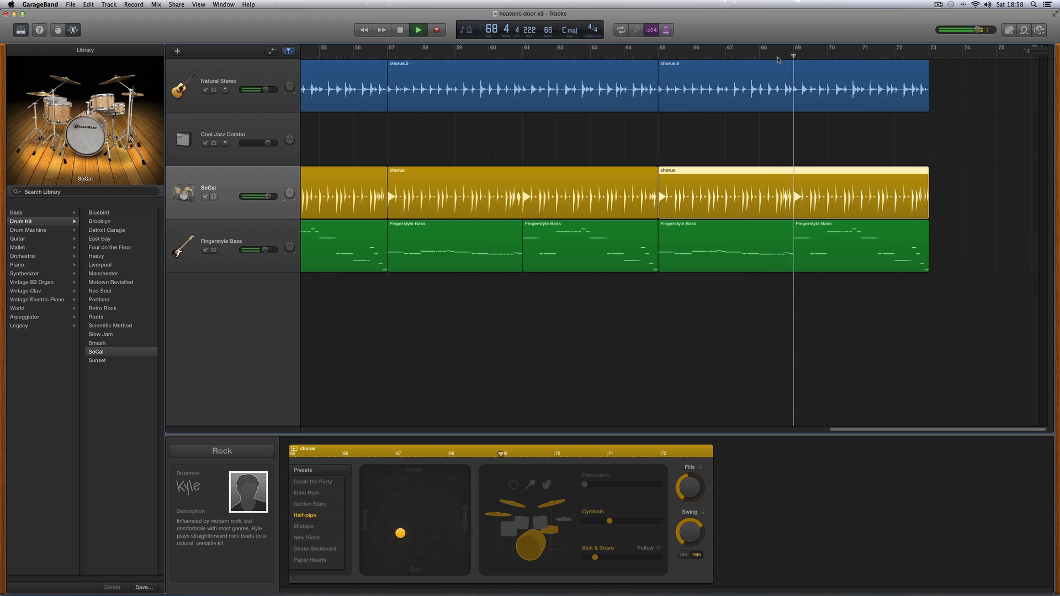
key(space)
click(912, 57)
key(space)
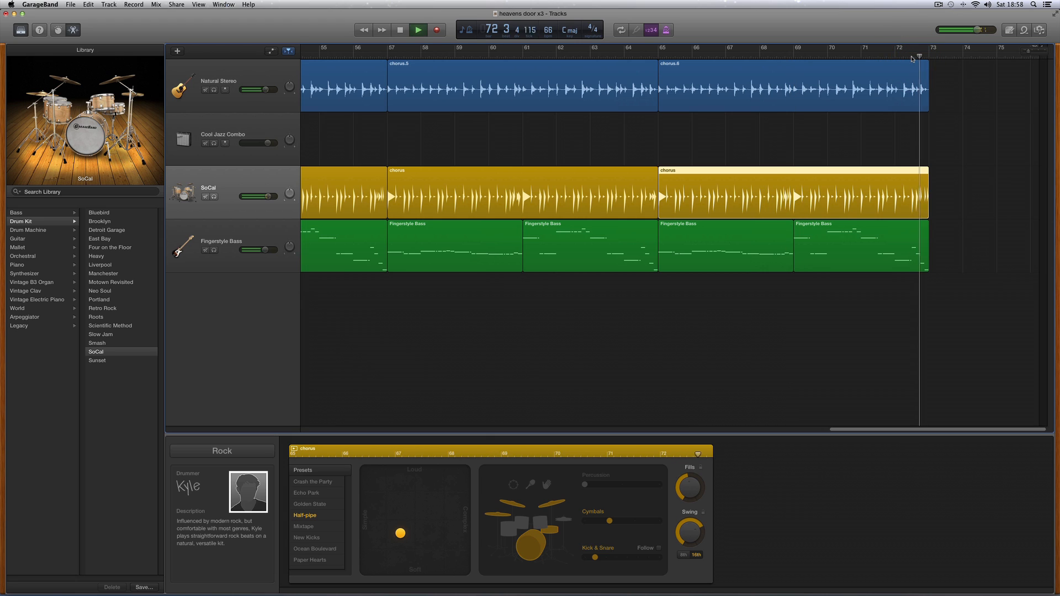
key(space)
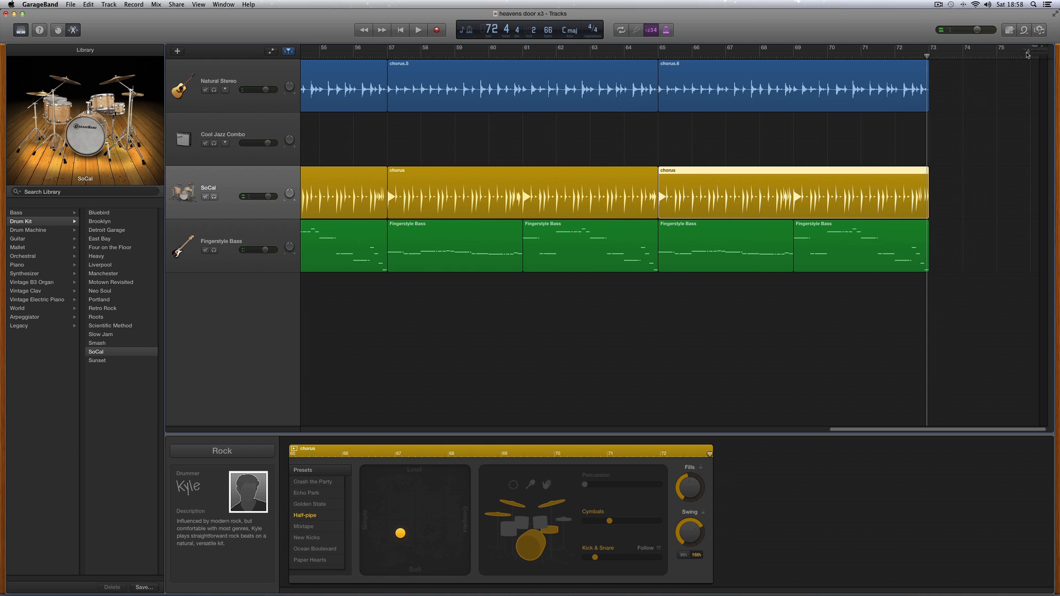
- Display the whole arrangement and examine the editor of each track, from the guitar and Cool Jazz Combo to the SoCal drums and Fingerstyle Bass
drag(1028, 52, 1021, 57)
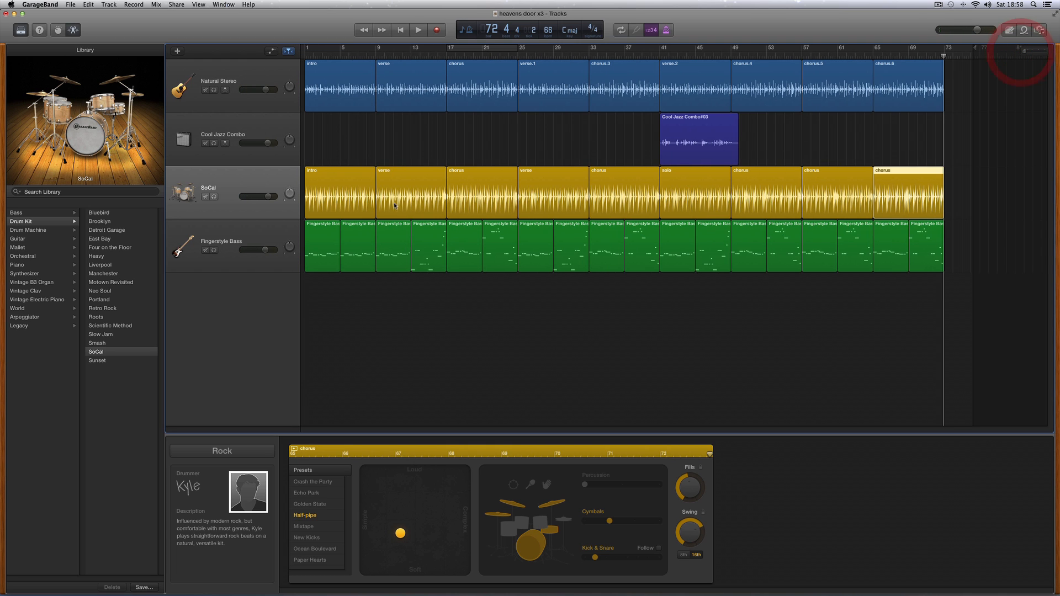
click(283, 184)
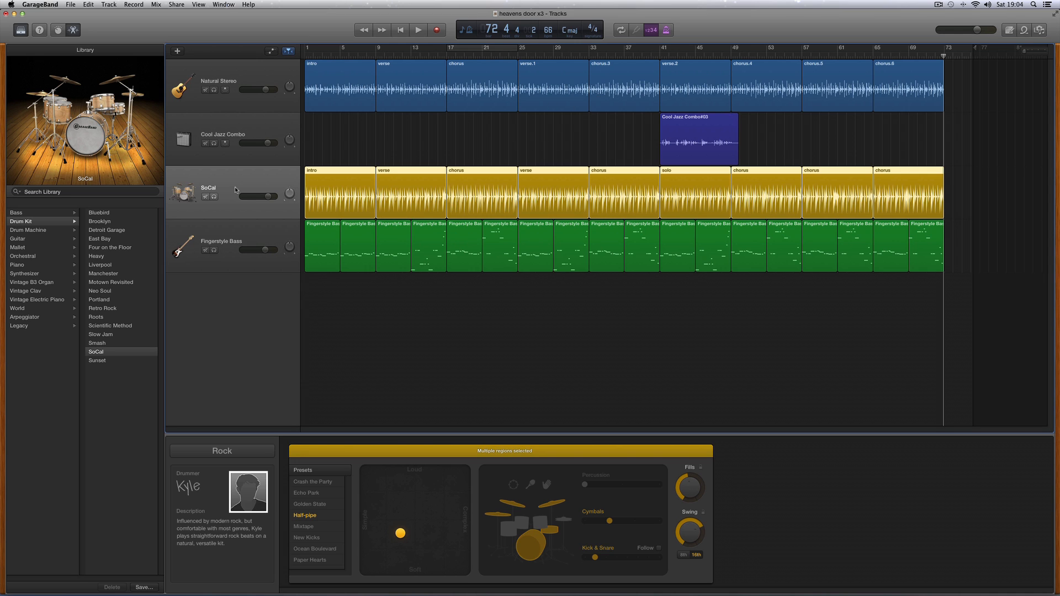
click(251, 232)
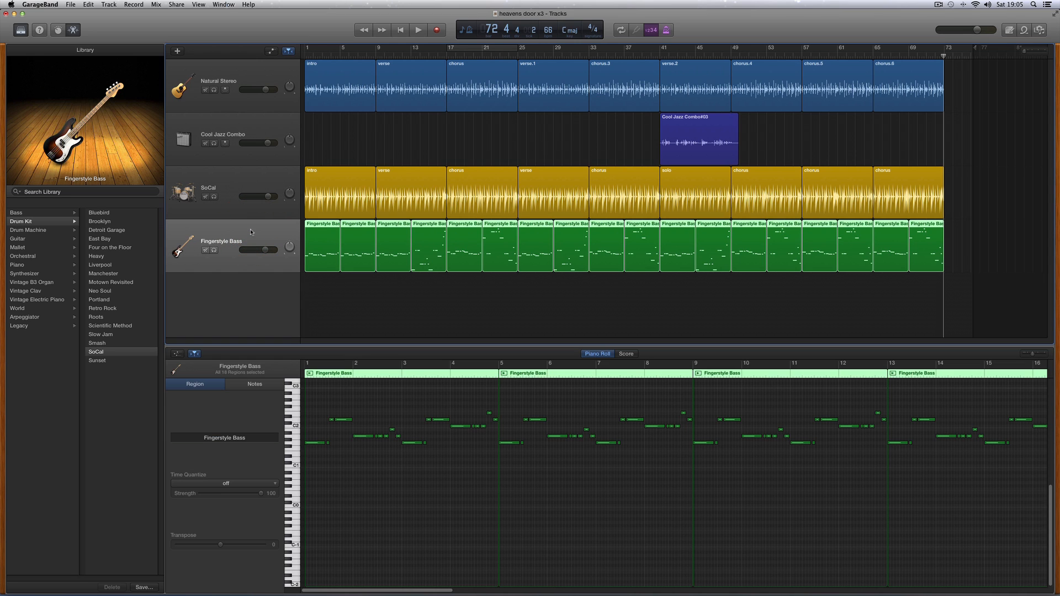
click(265, 190)
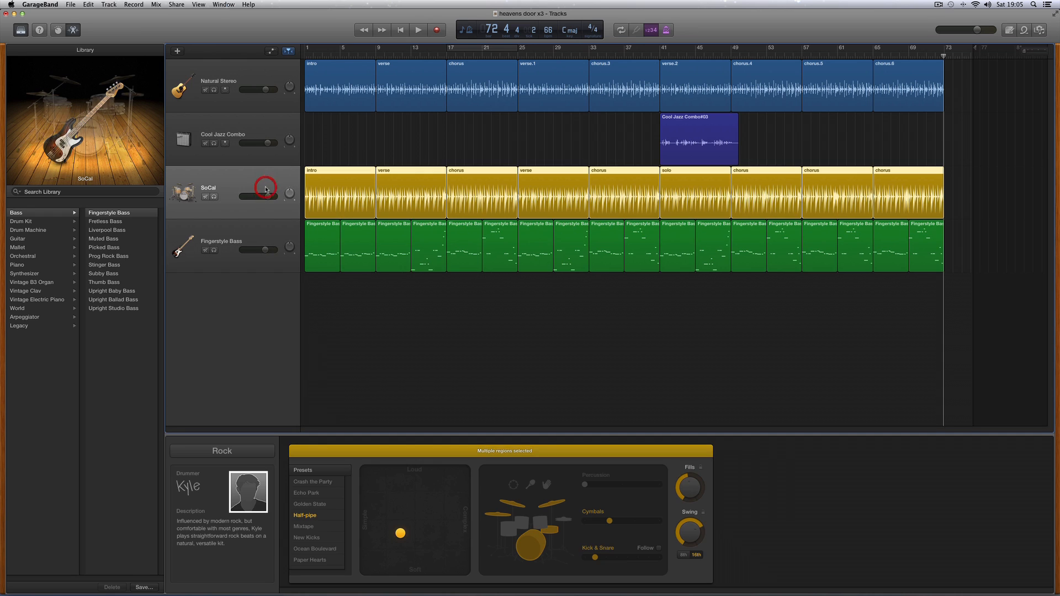
click(263, 232)
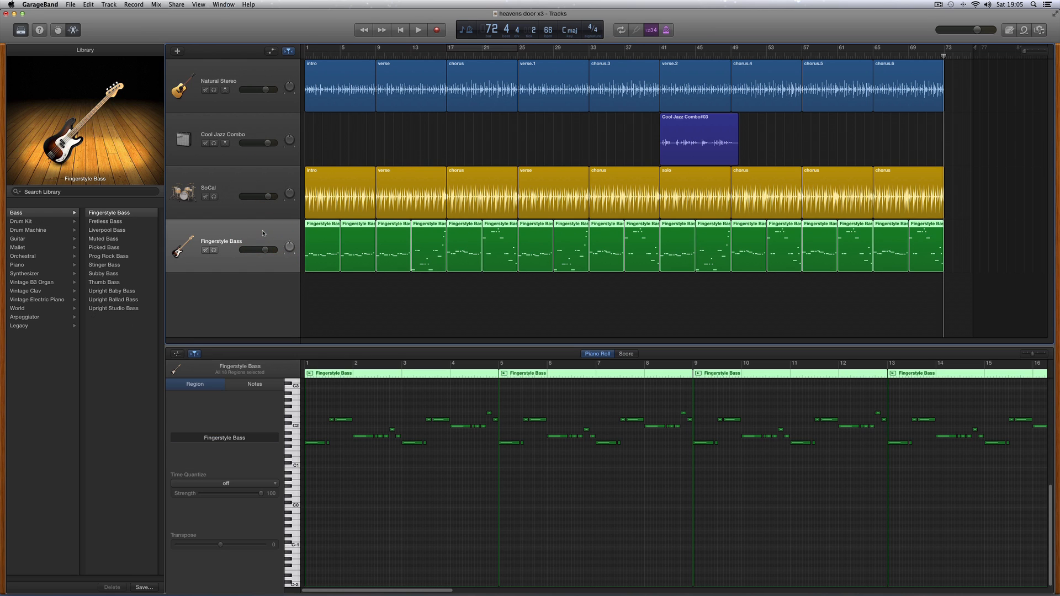
click(263, 77)
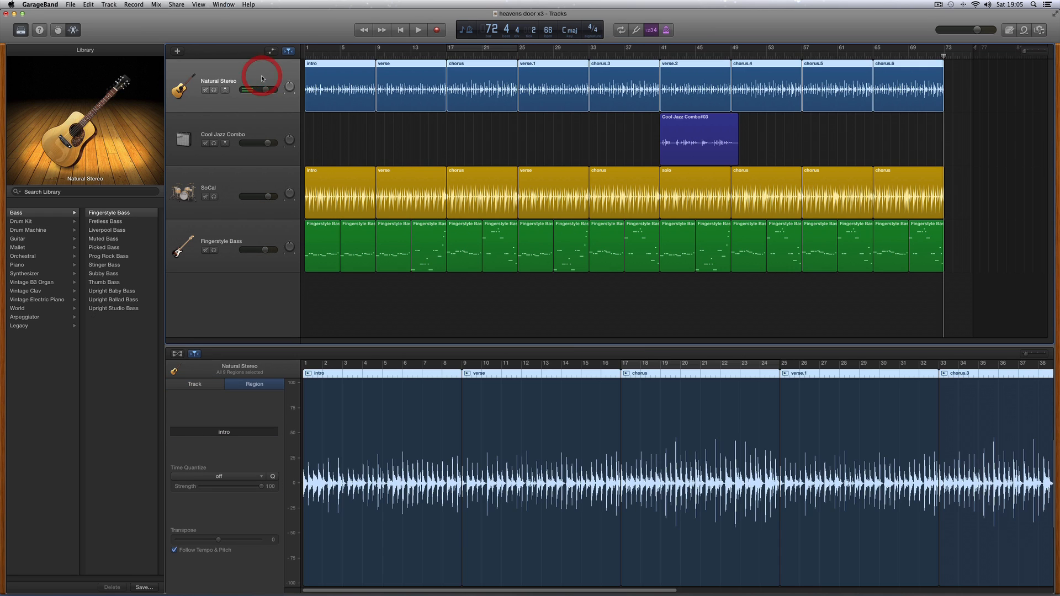
click(265, 128)
click(260, 185)
click(272, 228)
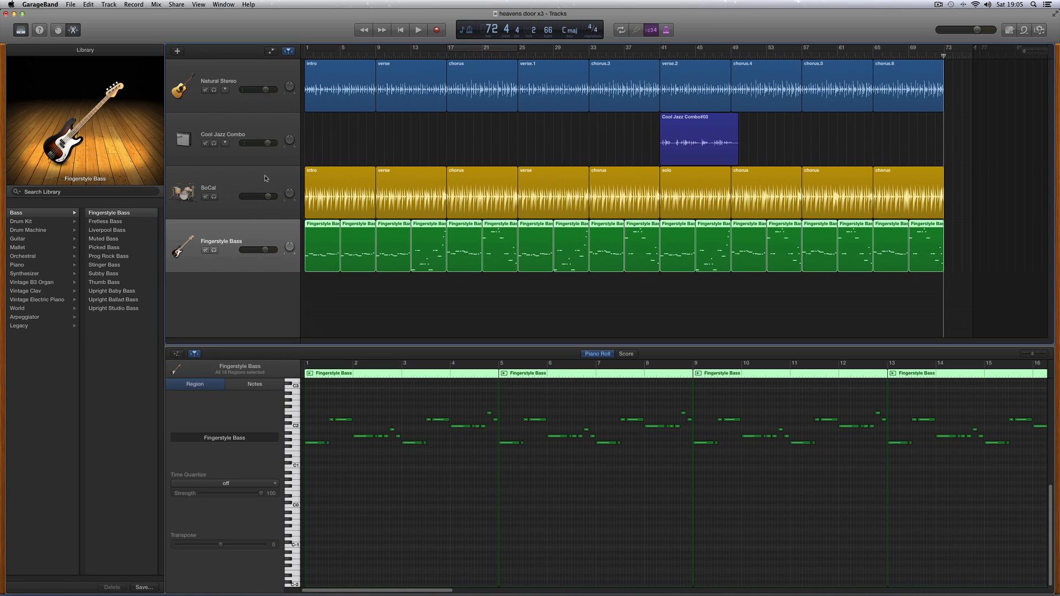
- Play back the beginning of the first verse from bar 9 and stop after a few beats
click(373, 57)
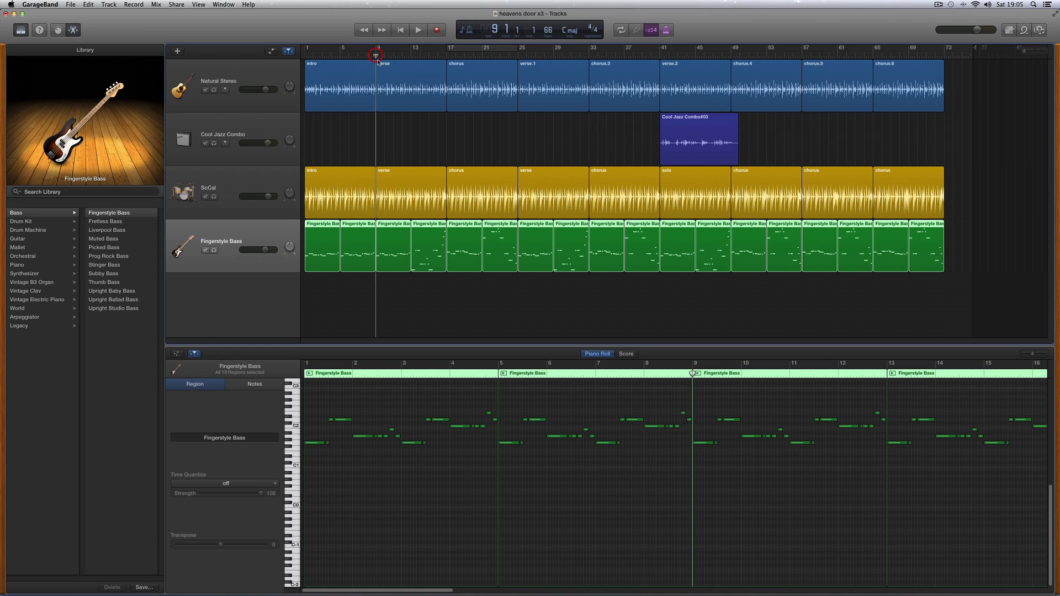
key(space)
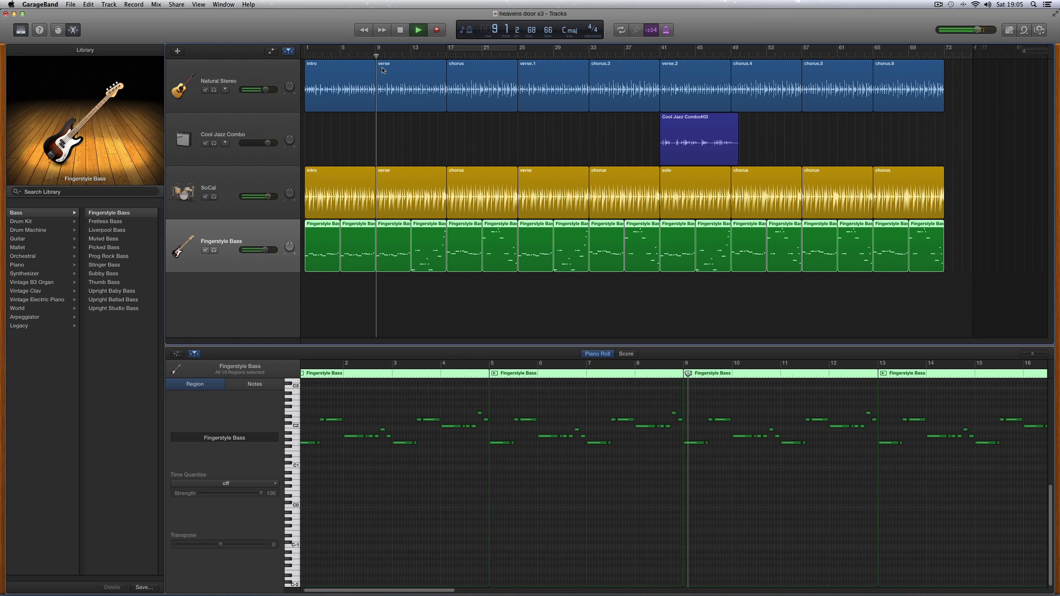
click(271, 198)
key(space)
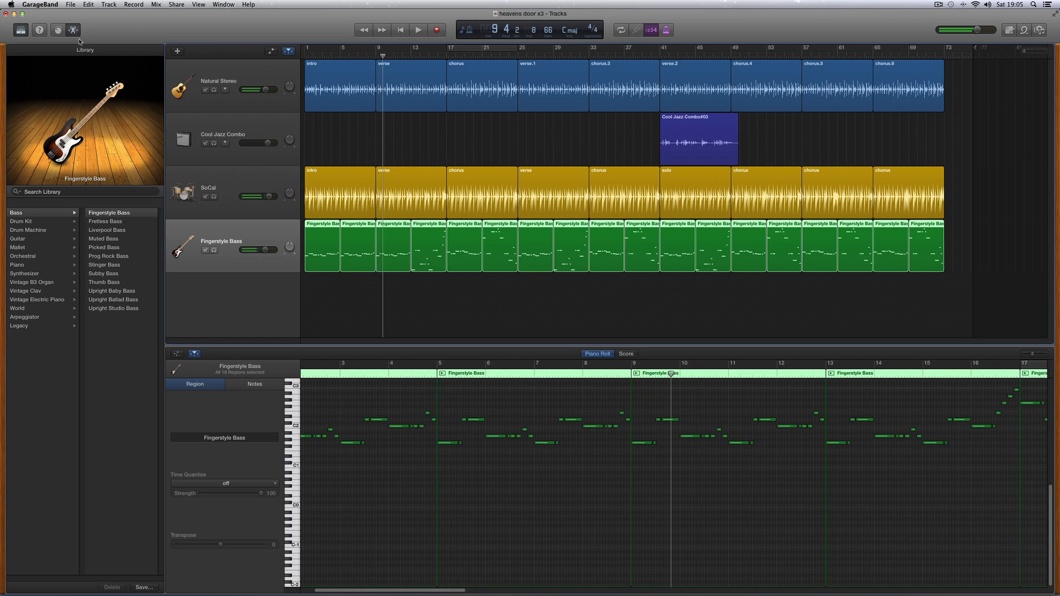
- Show the Smart Controls for the SoCal drum track and start playback in the first verse
click(58, 29)
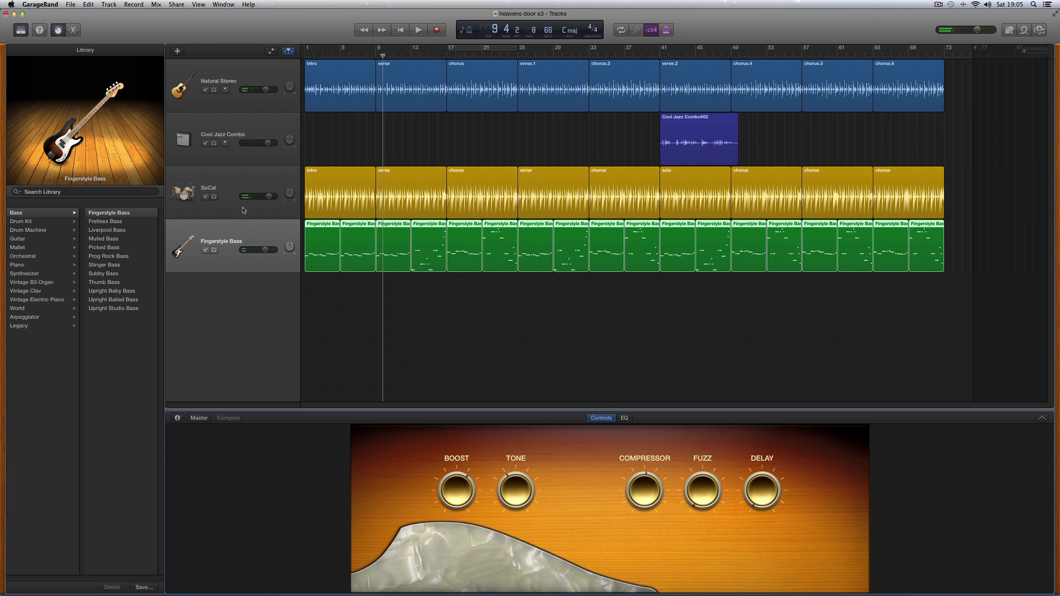
click(262, 182)
key(space)
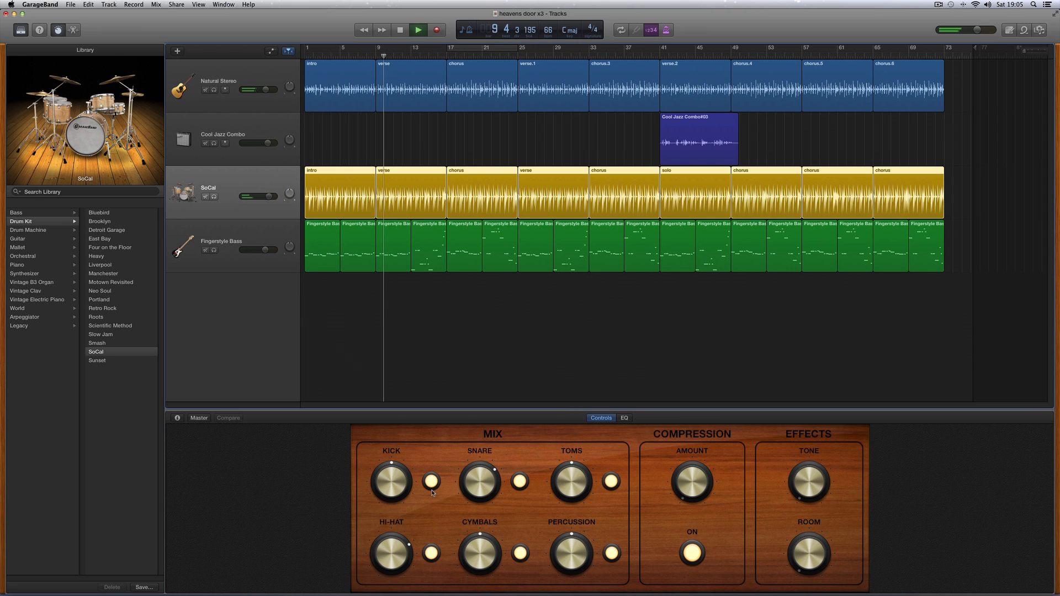
- Raise the hi-hat slightly and lower the kick a little in the SoCal drum mix while auditioning the first verse
key(space)
drag(397, 551, 396, 547)
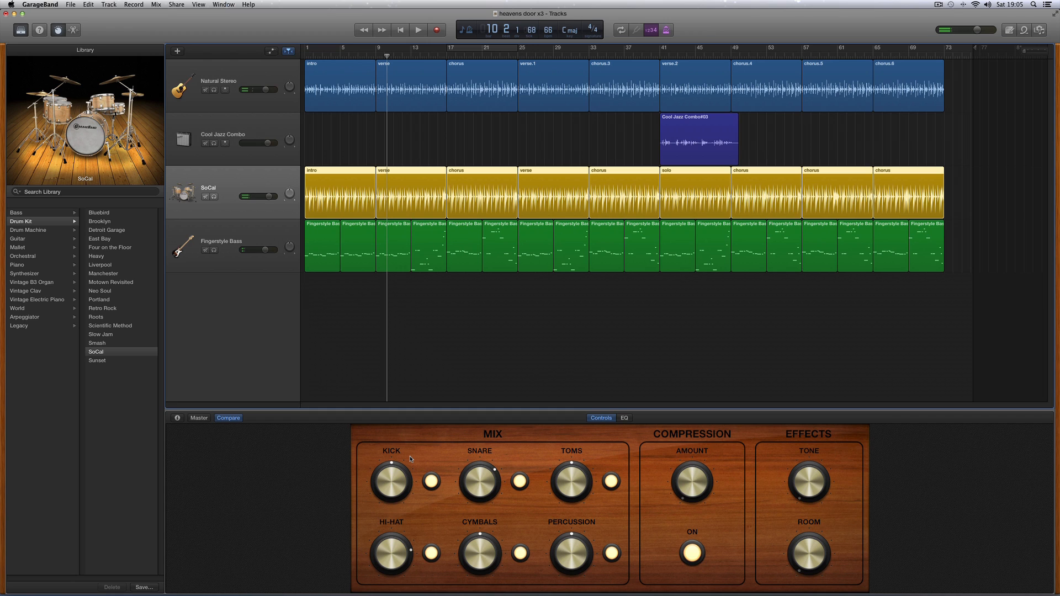
key(space)
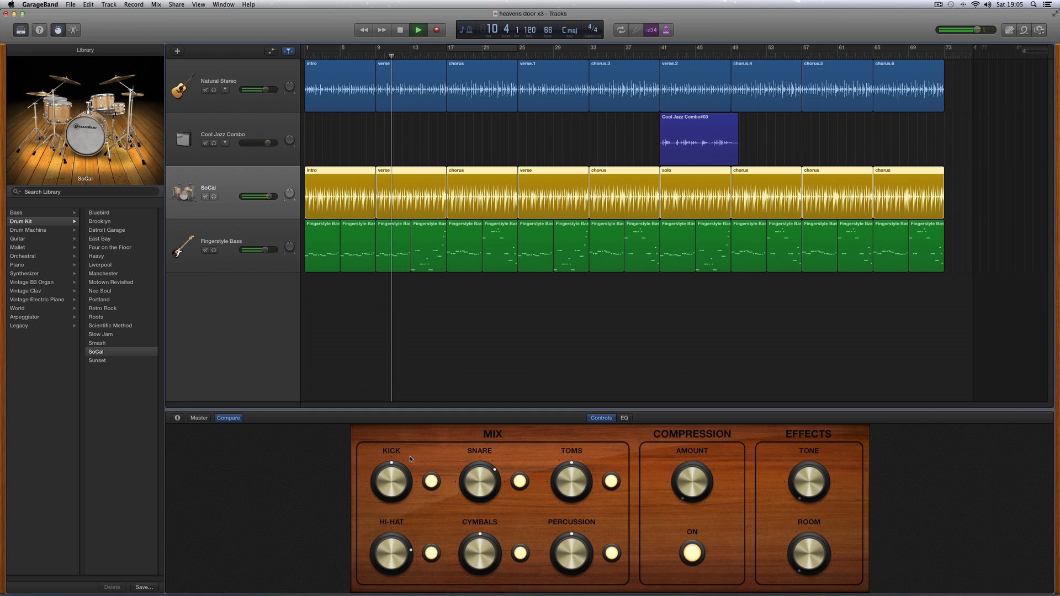
drag(395, 473, 395, 479)
key(space)
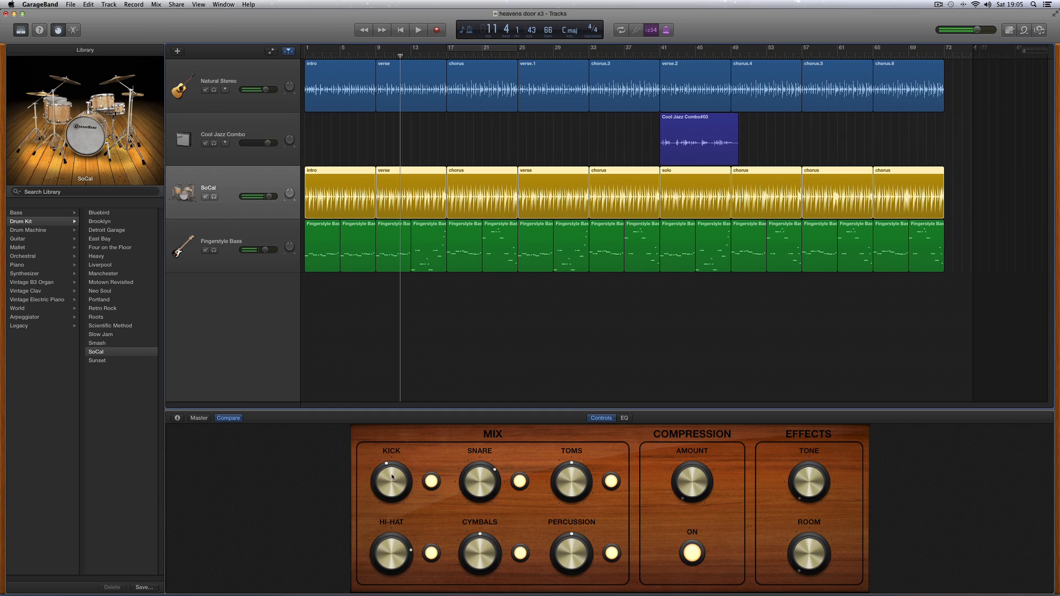
key(space)
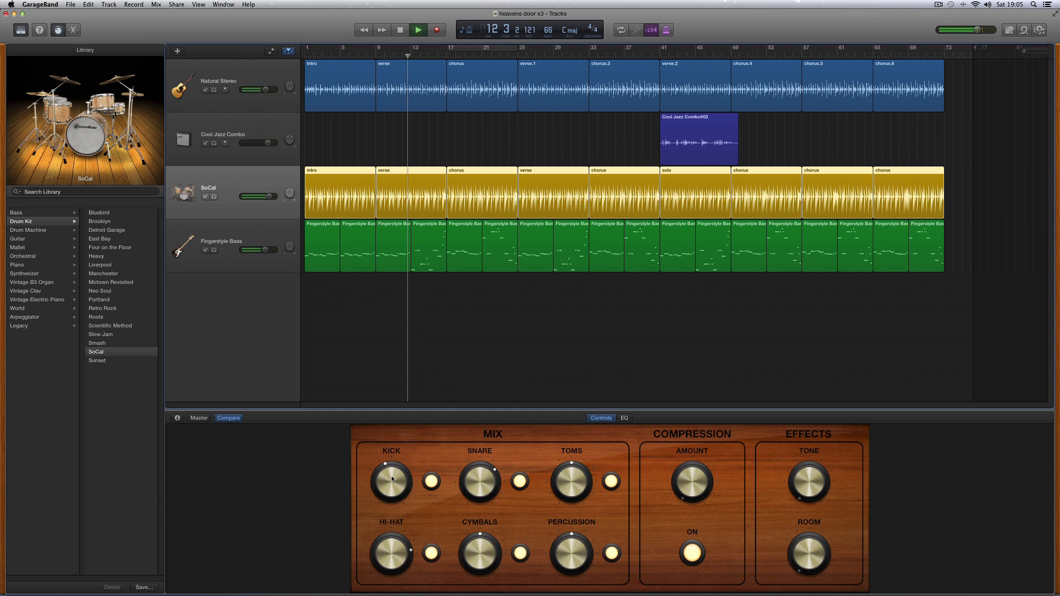
key(space)
- Lower the cymbals in the SoCal drum mix while auditioning the first chorus from bar 17
click(448, 53)
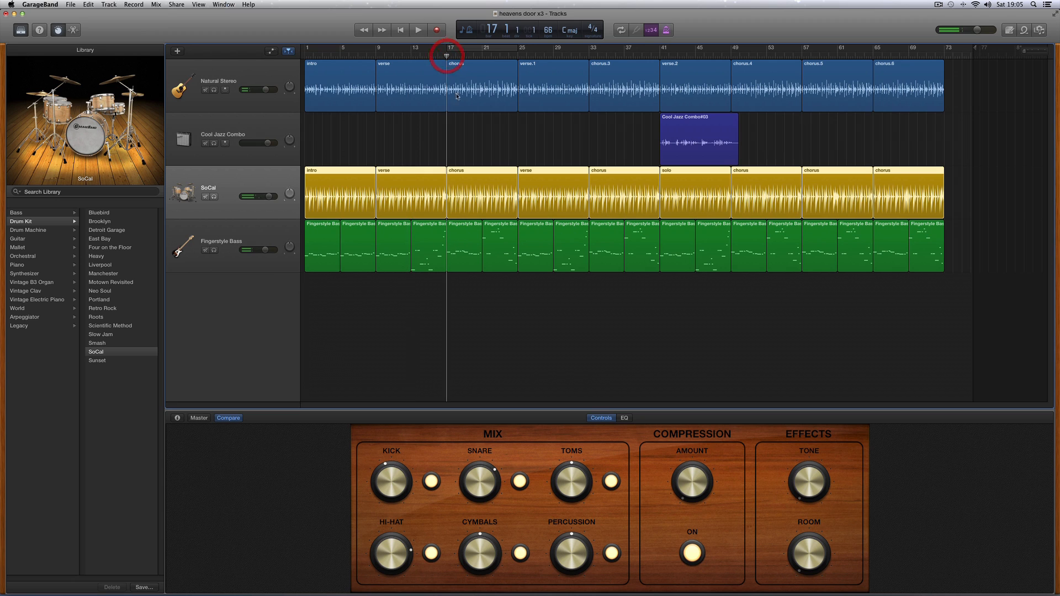
key(space)
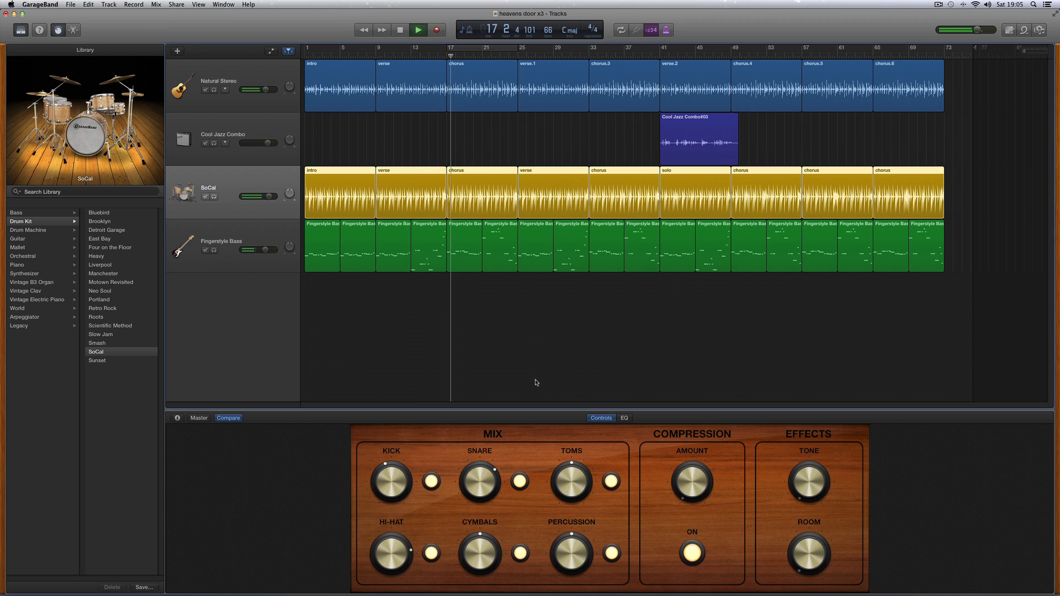
key(space)
drag(482, 542, 492, 563)
key(space)
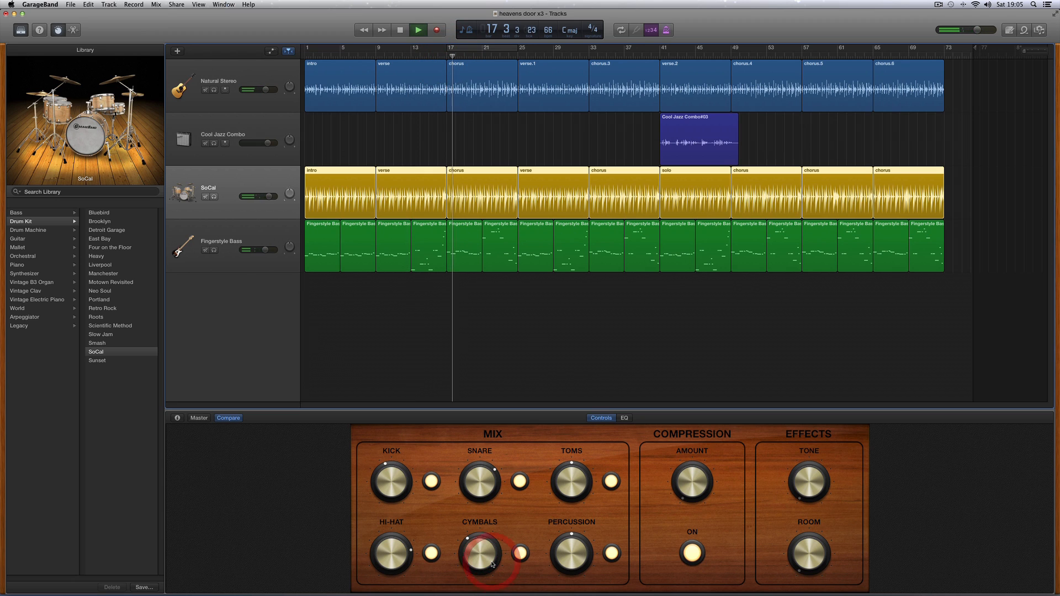
click(446, 55)
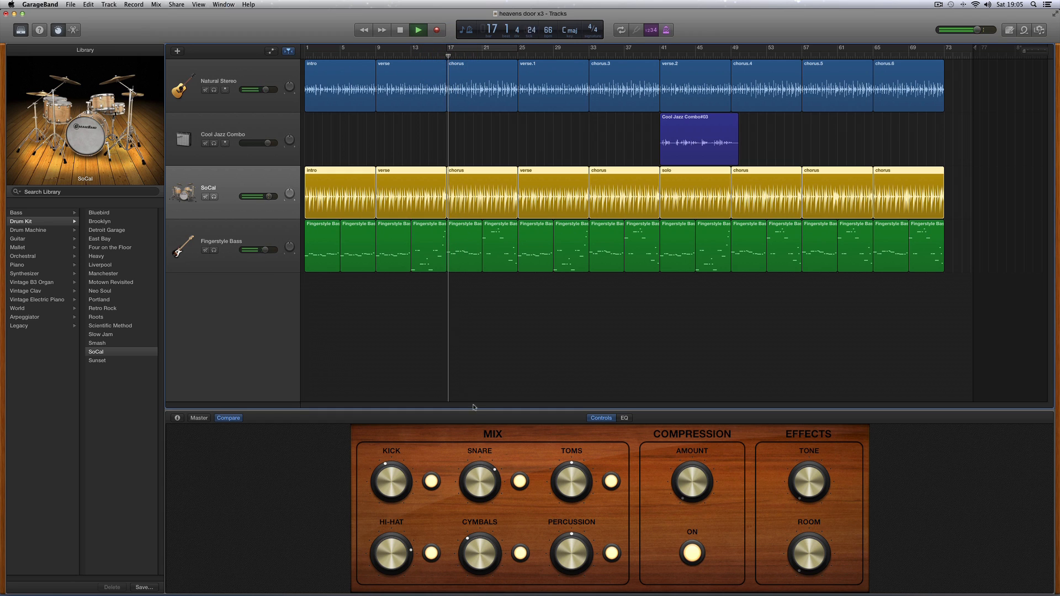
drag(481, 537, 481, 536)
key(space)
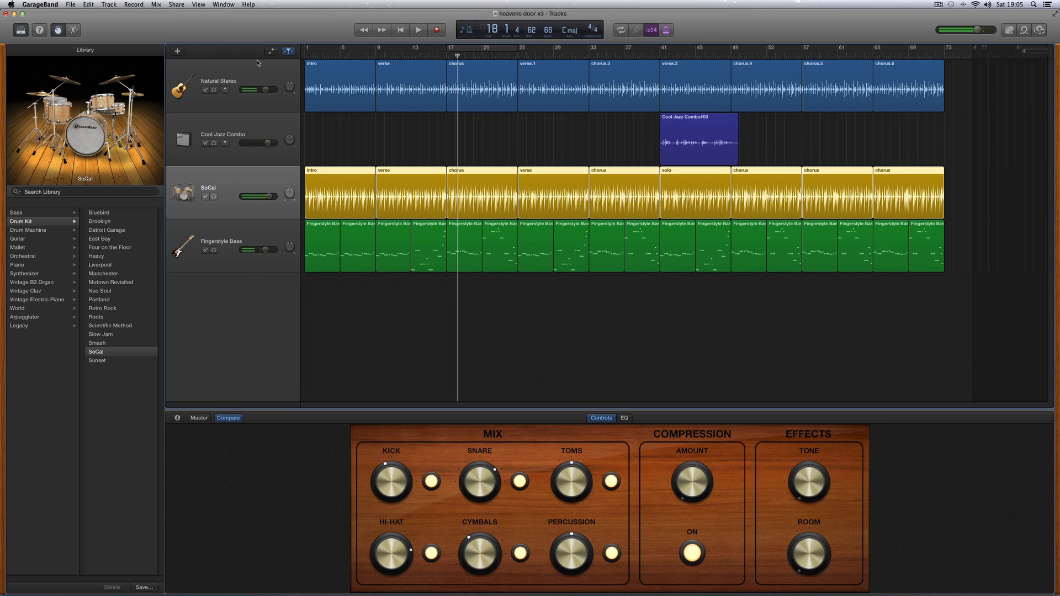
- Fine-tune the volume of the Natural Stereo guitar track while the chorus plays
click(260, 68)
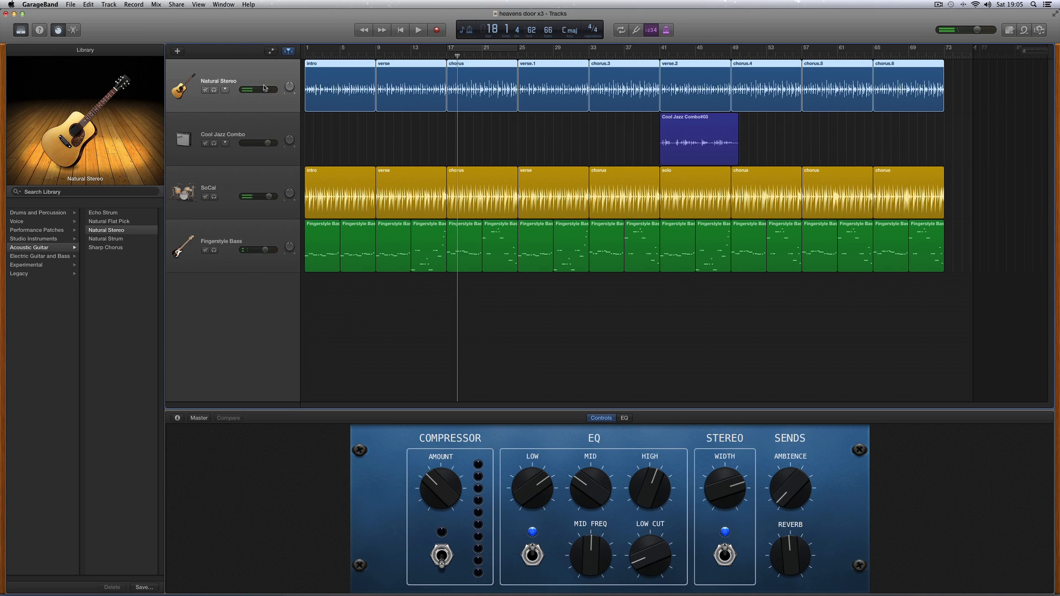
key(space)
drag(264, 91, 265, 90)
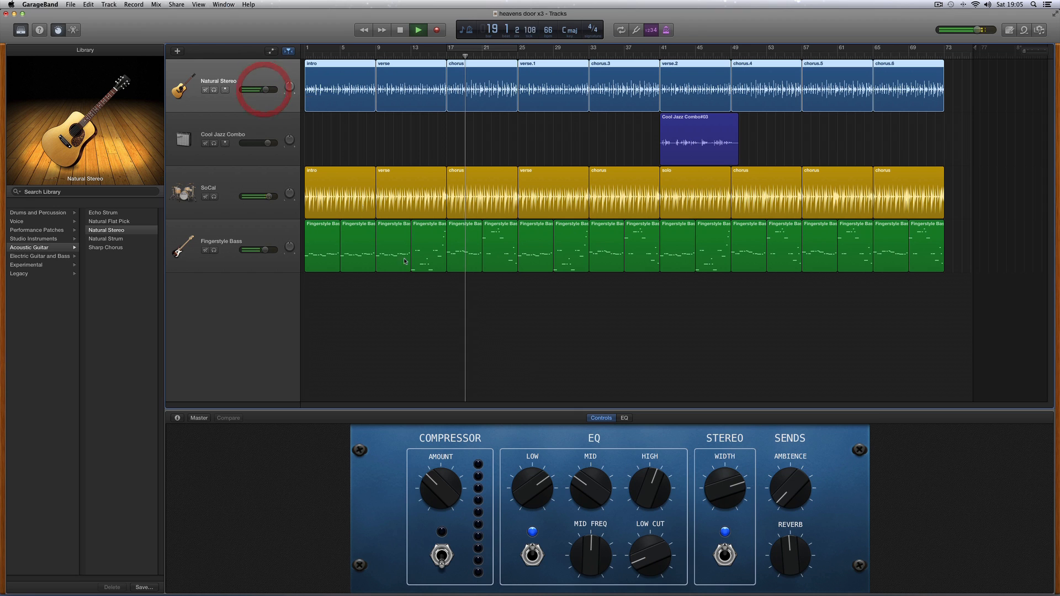
- Turn down the Tone of the Fingerstyle Bass track and fine-tune its volume during playback of the chorus
click(277, 231)
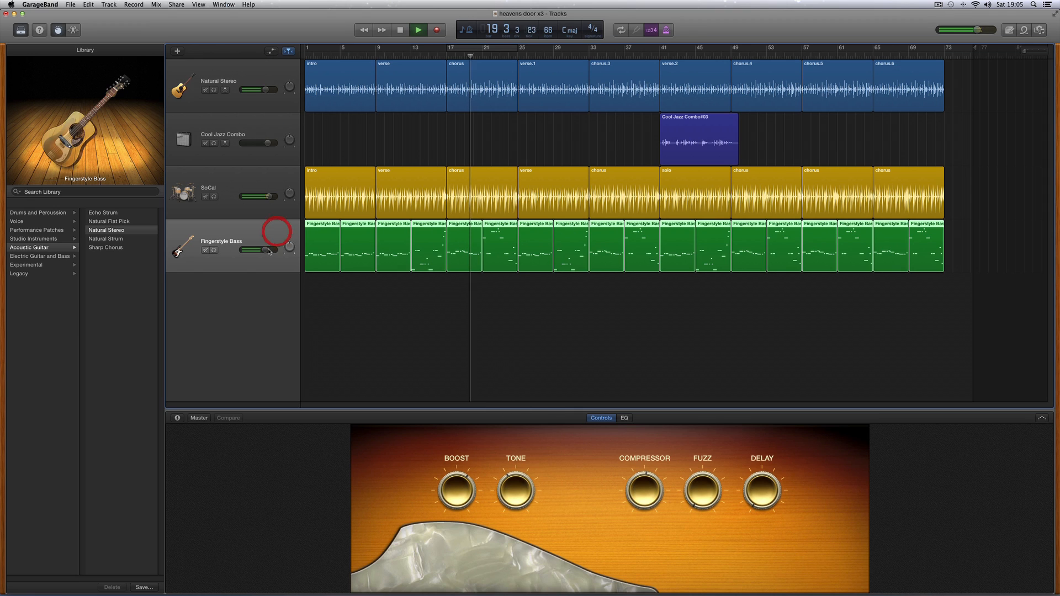
drag(268, 252, 267, 250)
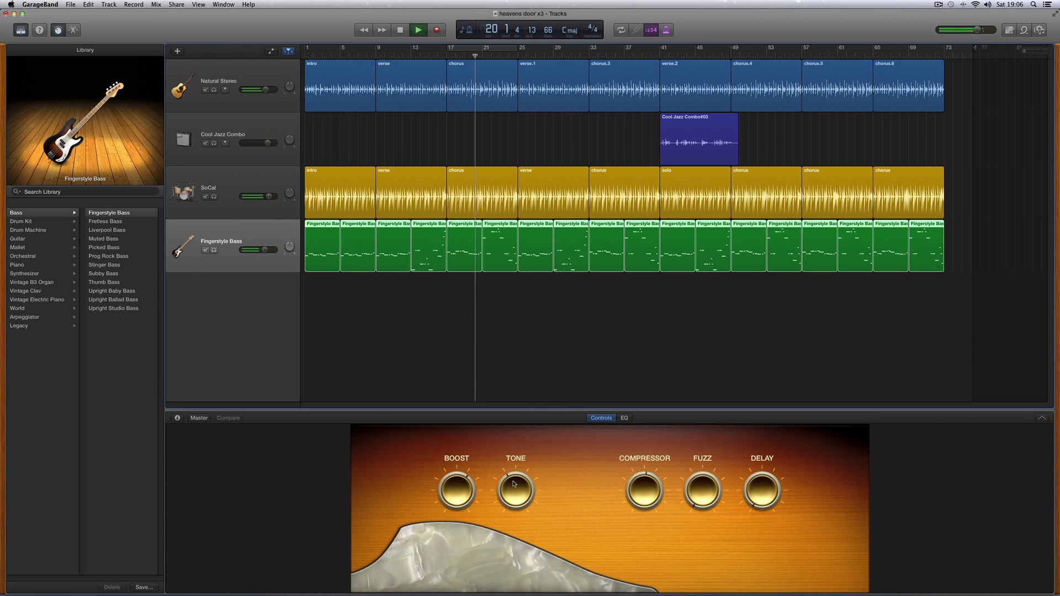
drag(514, 484, 515, 508)
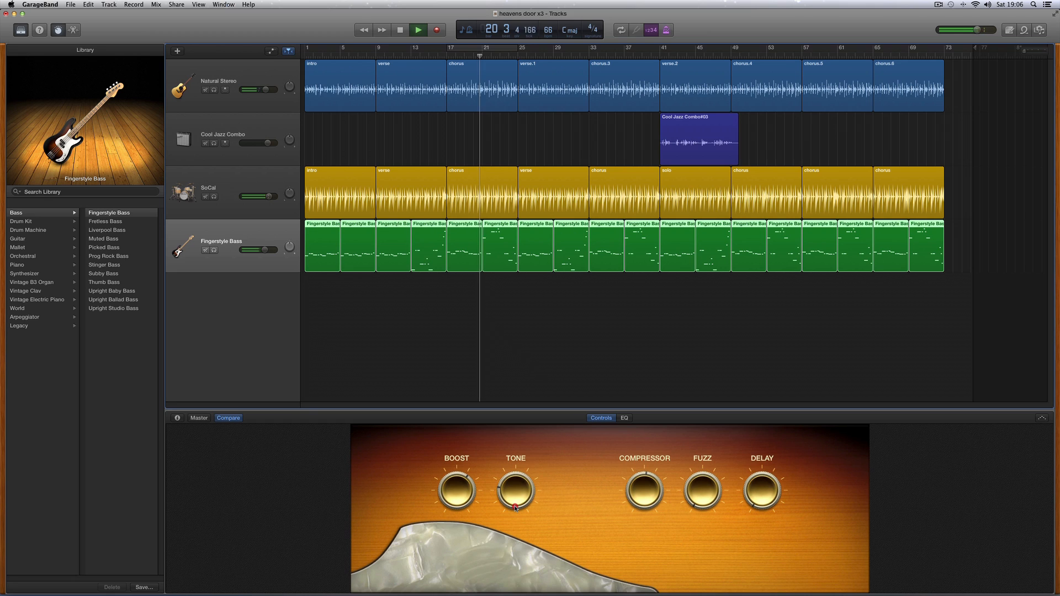
drag(266, 250, 266, 250)
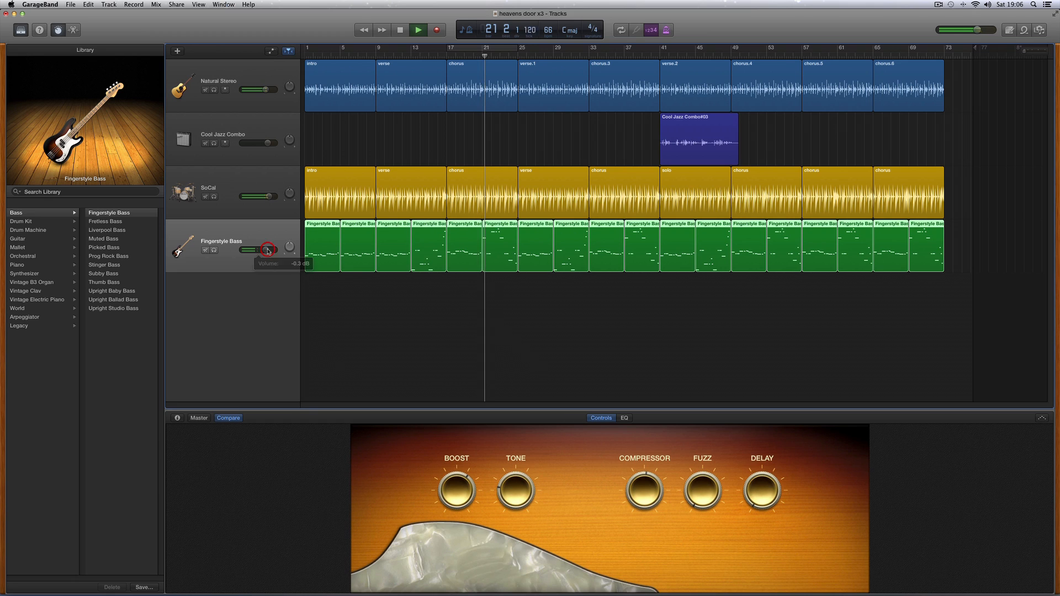
key(space)
- Play the solo from bar 41 and raise the volume of the Cool Jazz Combo track slightly
click(661, 55)
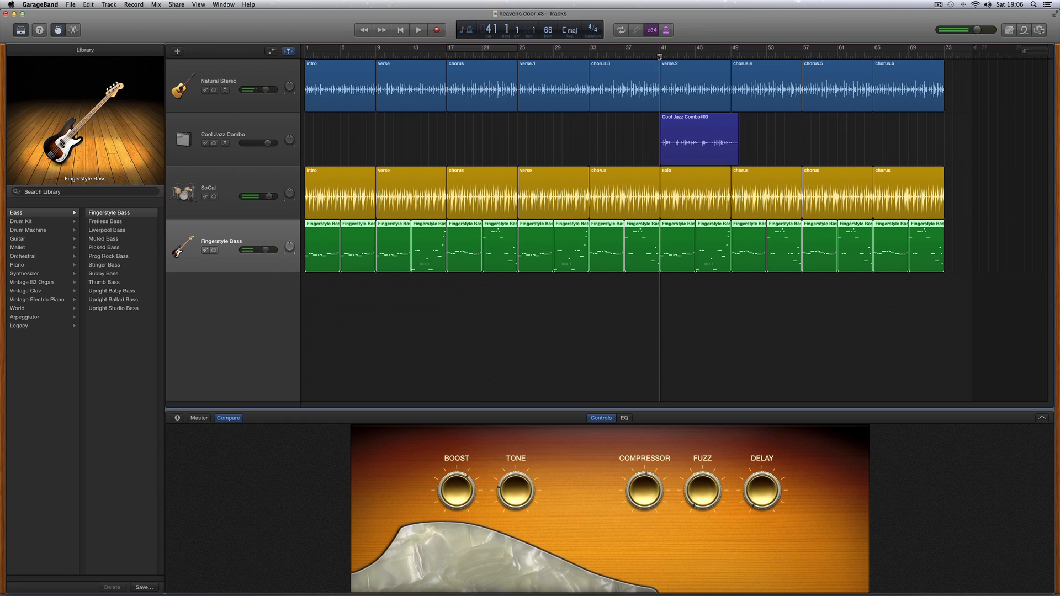
key(space)
click(275, 133)
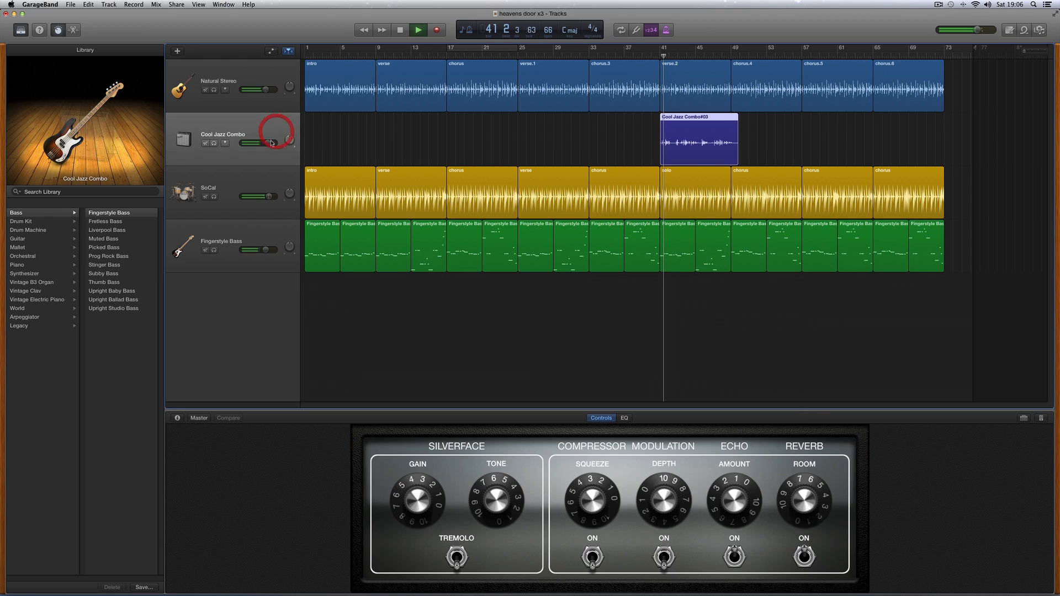
drag(268, 143, 271, 143)
key(space)
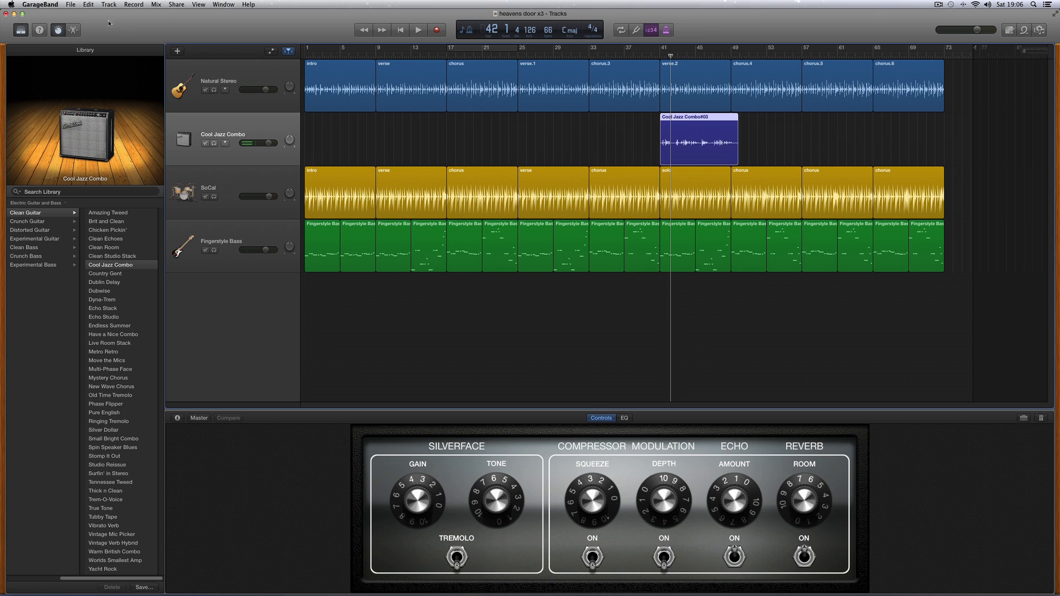
- Save the project and add a microphone audio track on Input 1, placing it above all other tracks
click(70, 6)
click(80, 59)
click(179, 51)
click(496, 84)
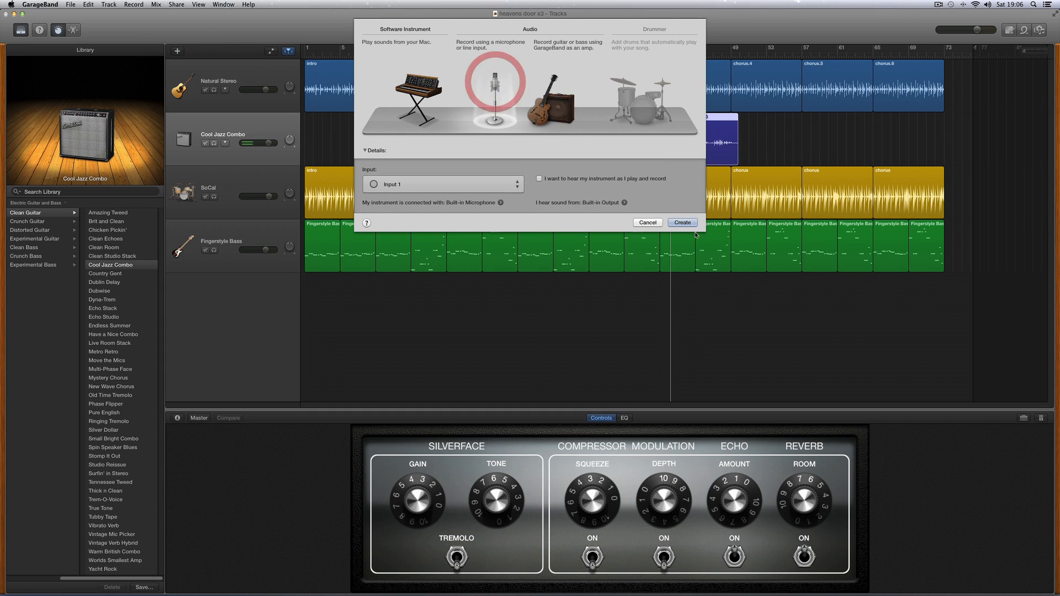
click(683, 222)
drag(241, 187, 239, 81)
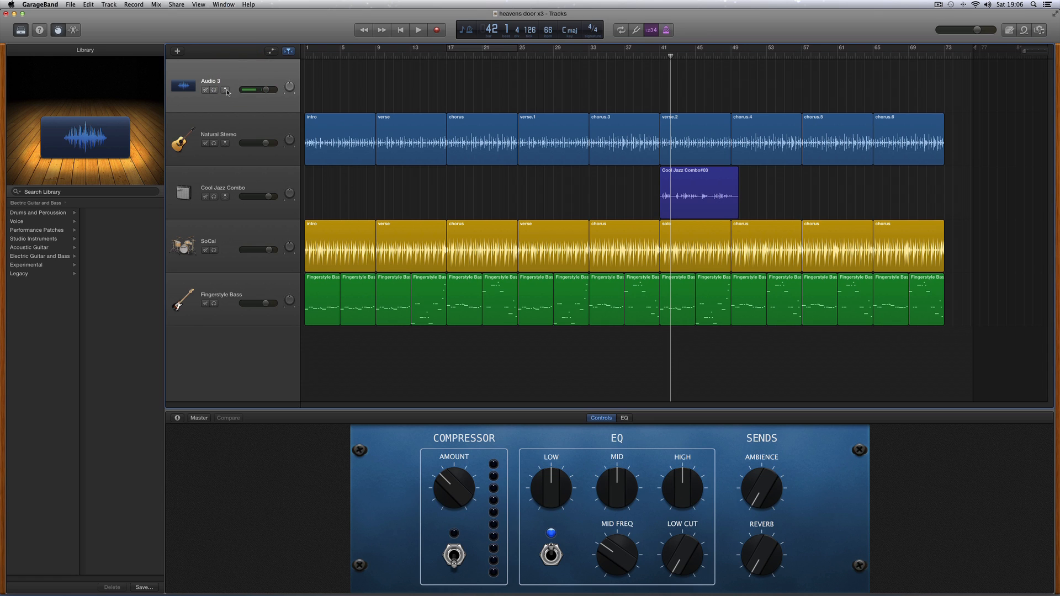
- Apply the Natural Vocal patch from the Voice category to the new track and briefly arm it for recording to test its level
click(25, 223)
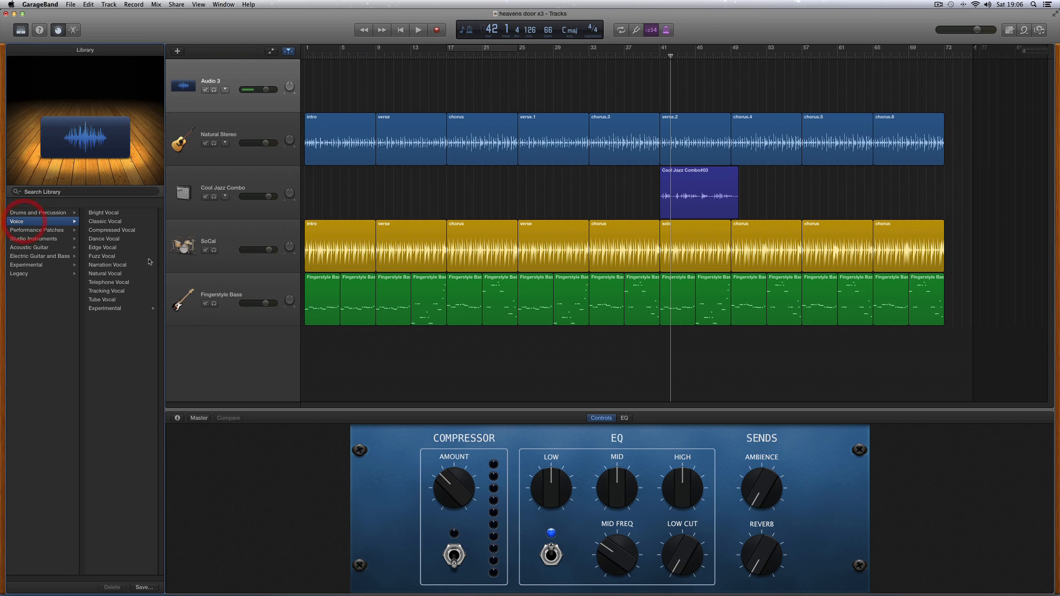
click(108, 274)
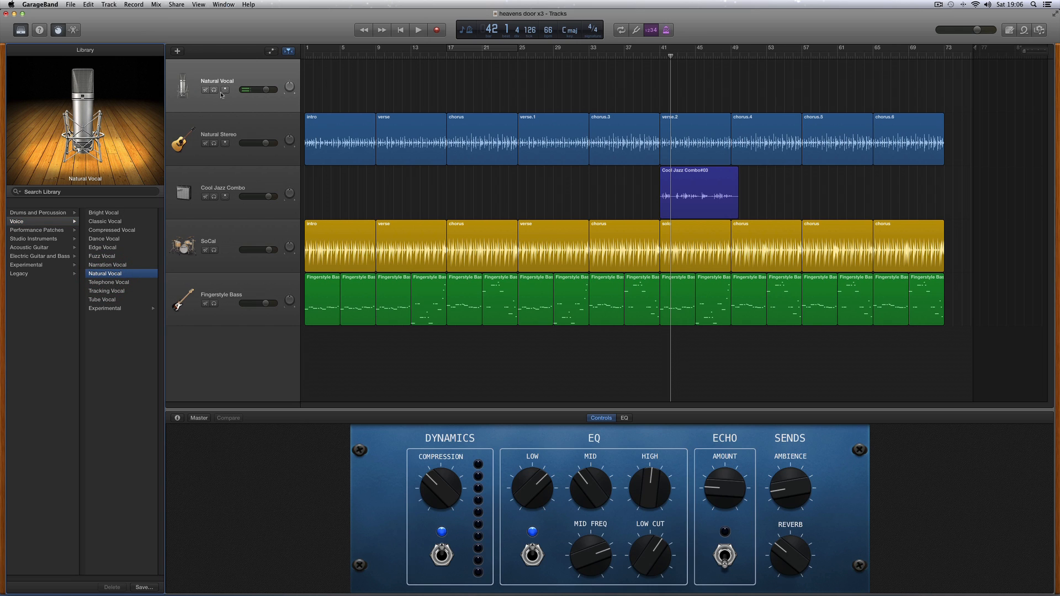
drag(248, 90, 306, 93)
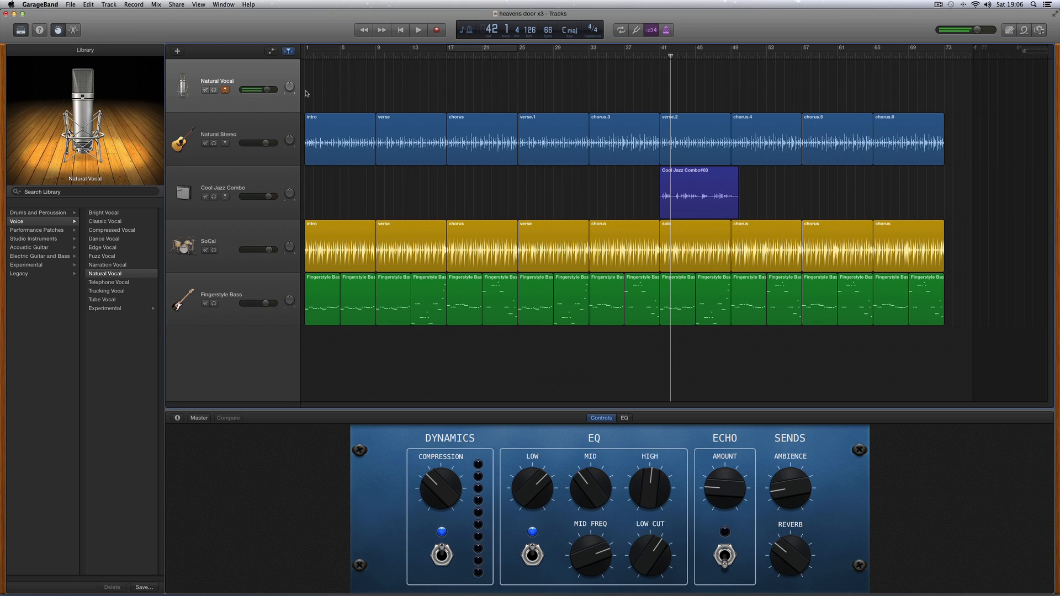
click(225, 90)
- Check the recording count-in setting, and start recording on the armed Natural Vocal track from bar 9
drag(671, 58, 376, 71)
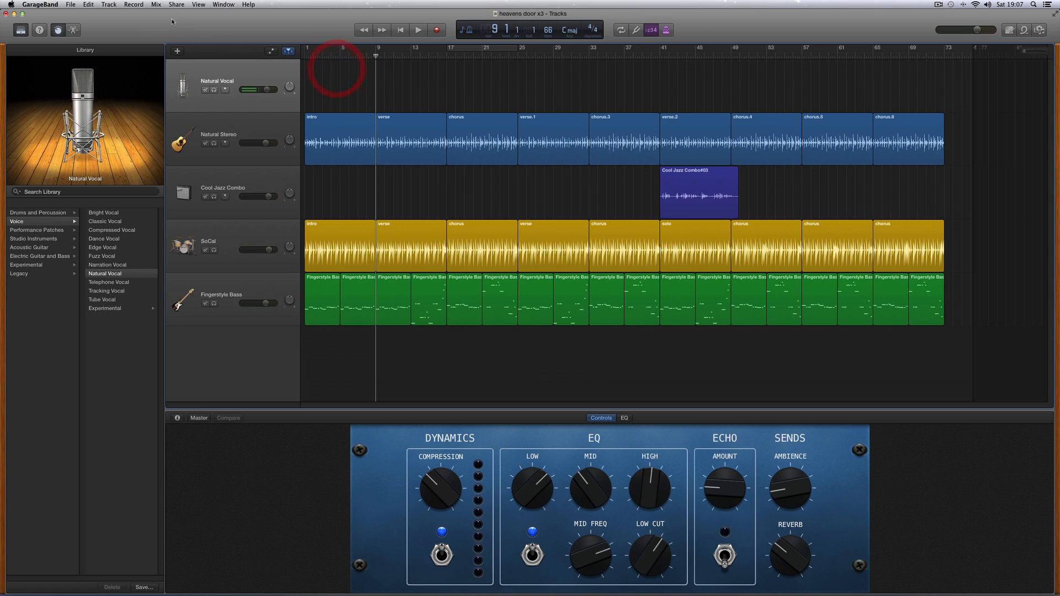
click(133, 7)
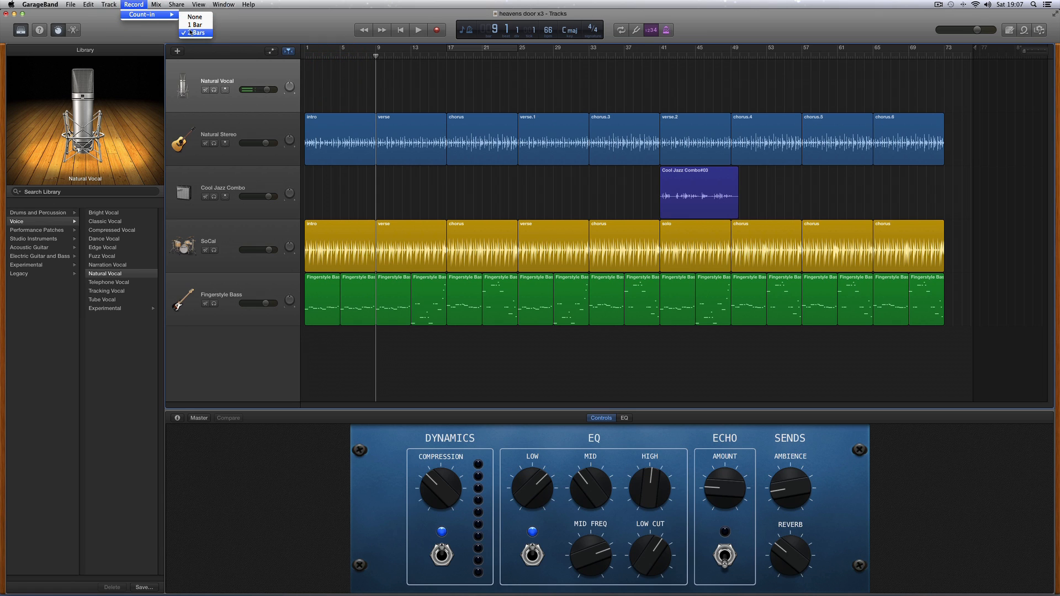
click(247, 30)
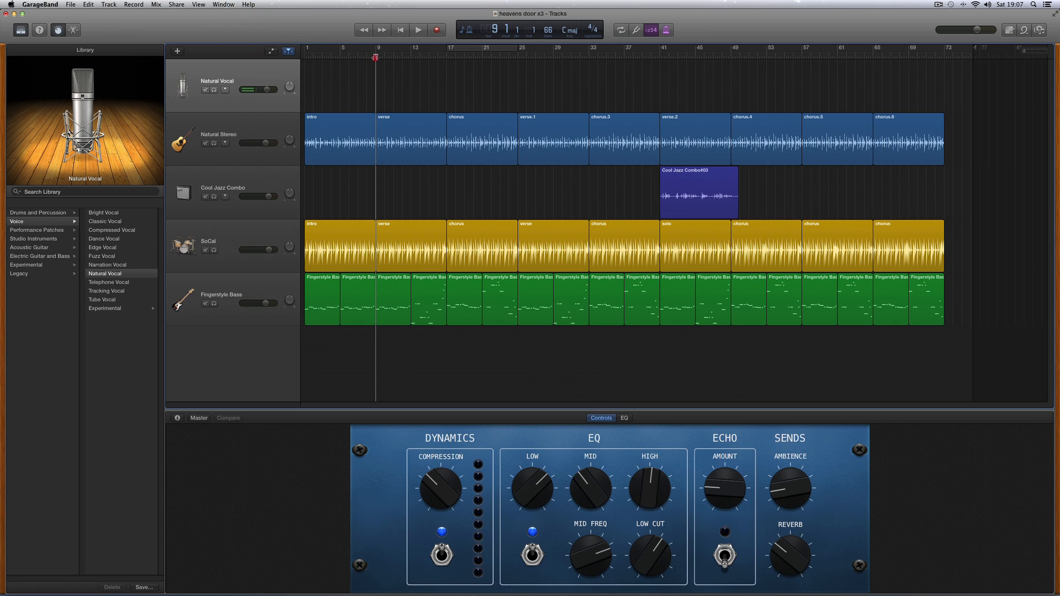
mouse_move(376, 58)
mouse_down()
mouse_move(359, 57)
mouse_move(376, 58)
mouse_up()
click(227, 88)
click(437, 31)
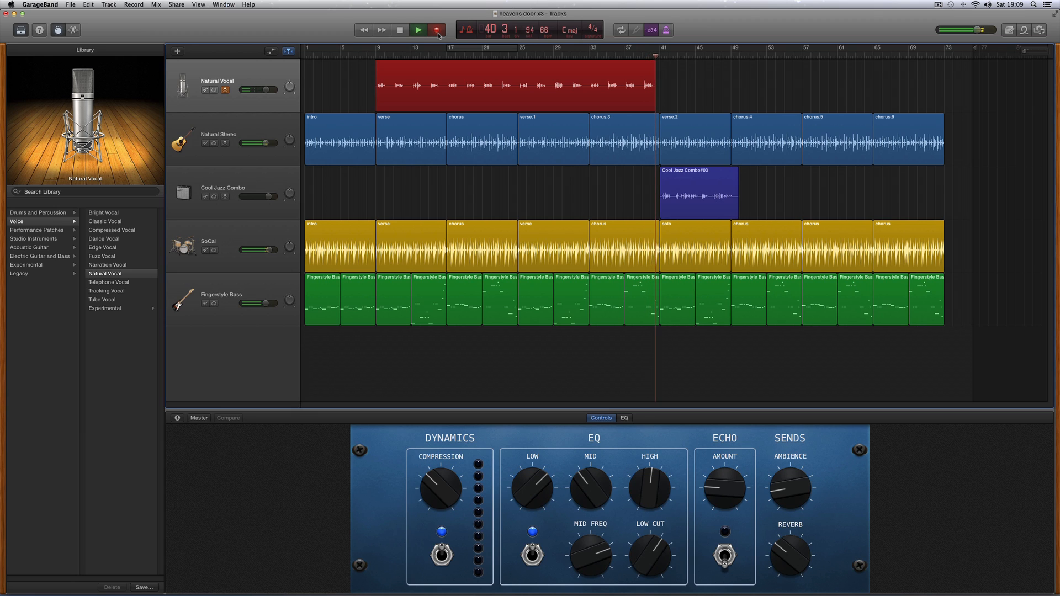
- Stop the vocal recording just after bar 41 and disarm the Natural Vocal track
click(402, 33)
click(403, 33)
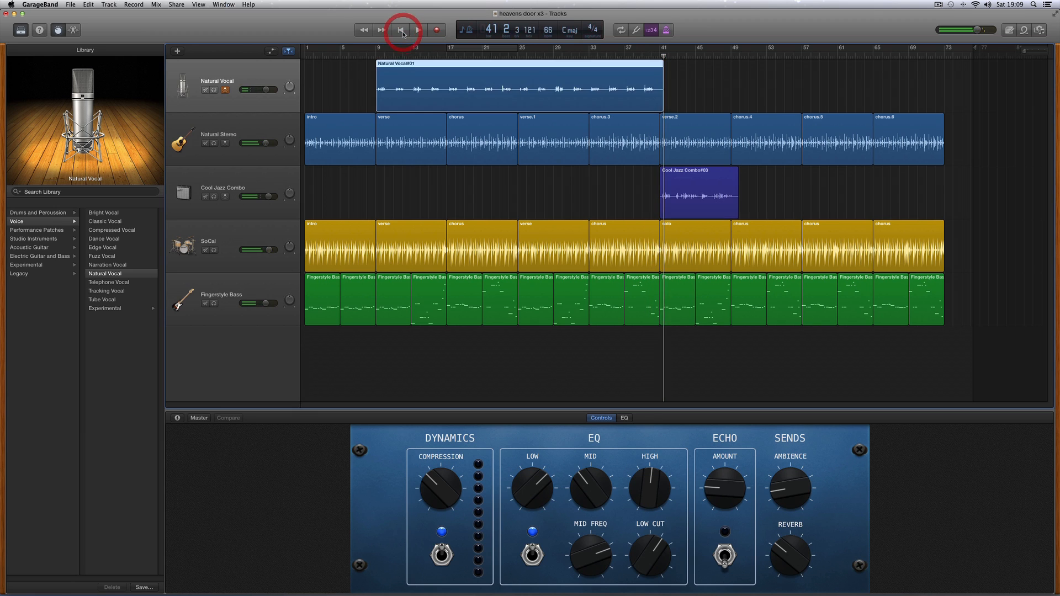
click(226, 90)
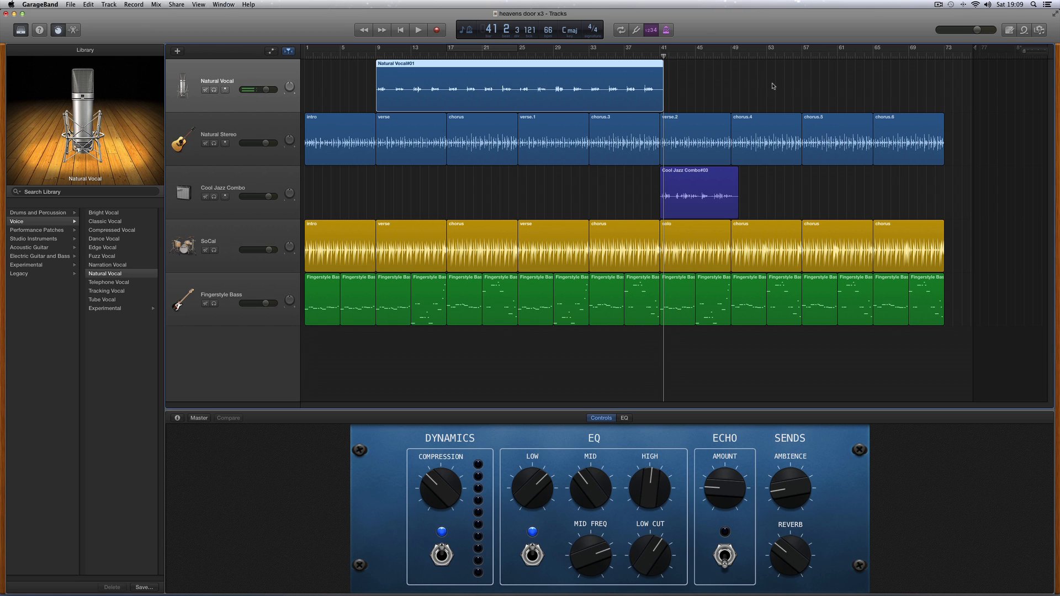
- Trim the end of the recorded vocal region back to bar 41, where the solo starts
click(1041, 50)
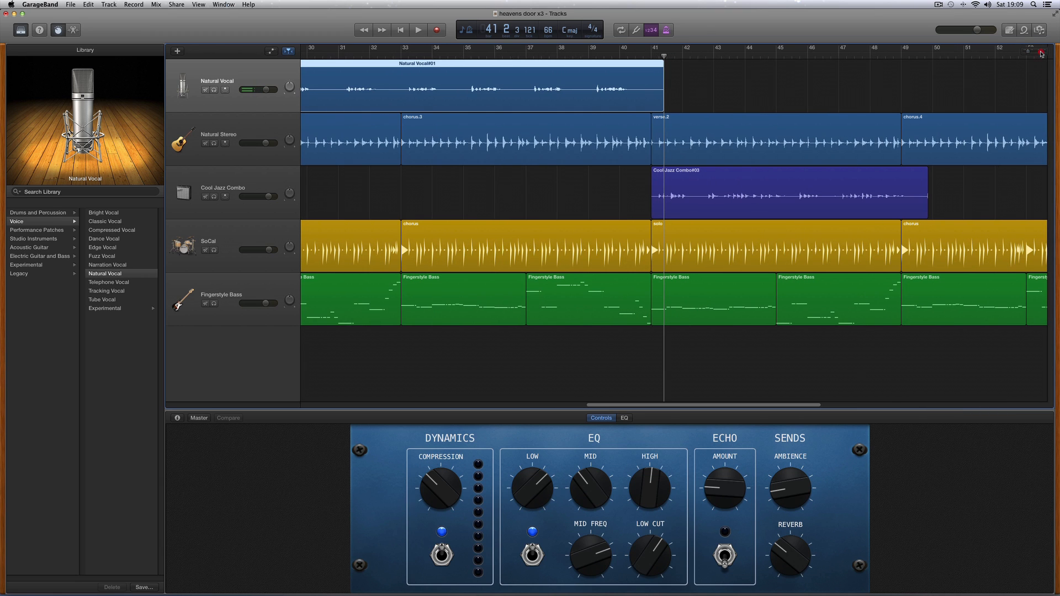
drag(664, 56, 721, 55)
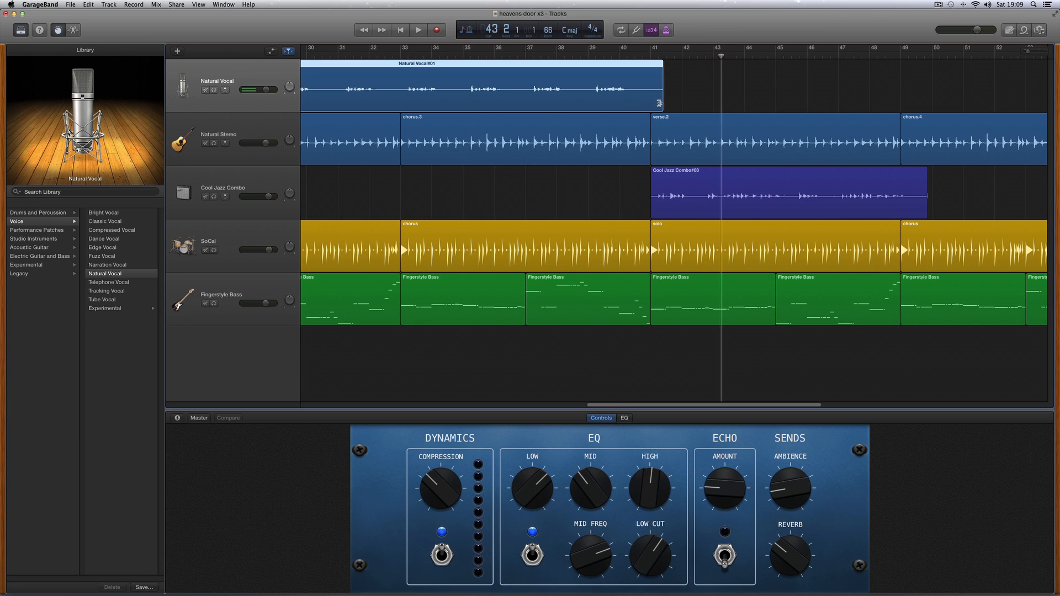
drag(662, 105, 651, 104)
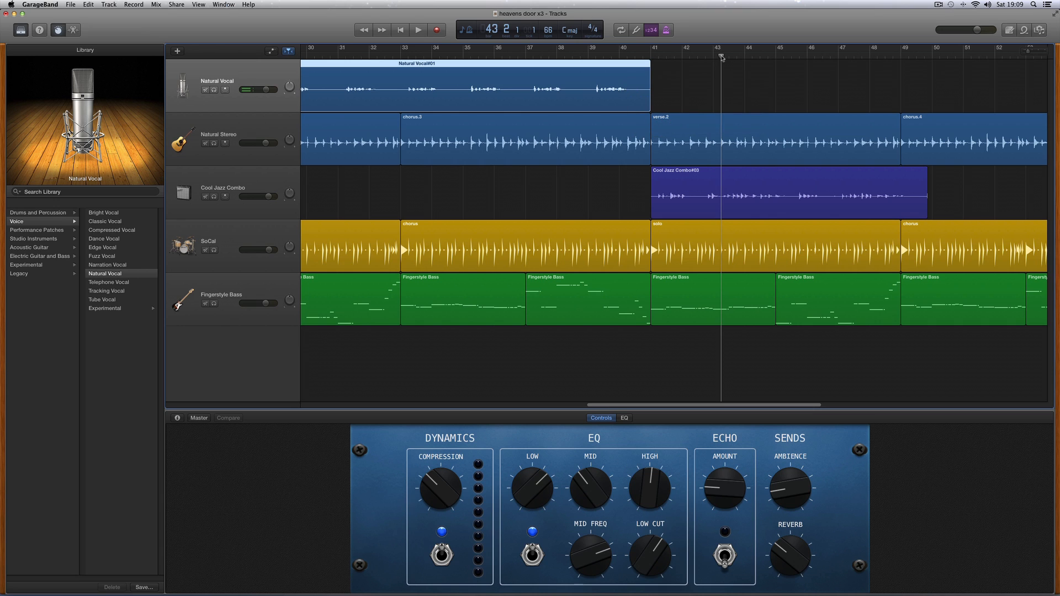
- Split the recorded vocal region at bar 33, where the chorus starts
drag(721, 56, 403, 78)
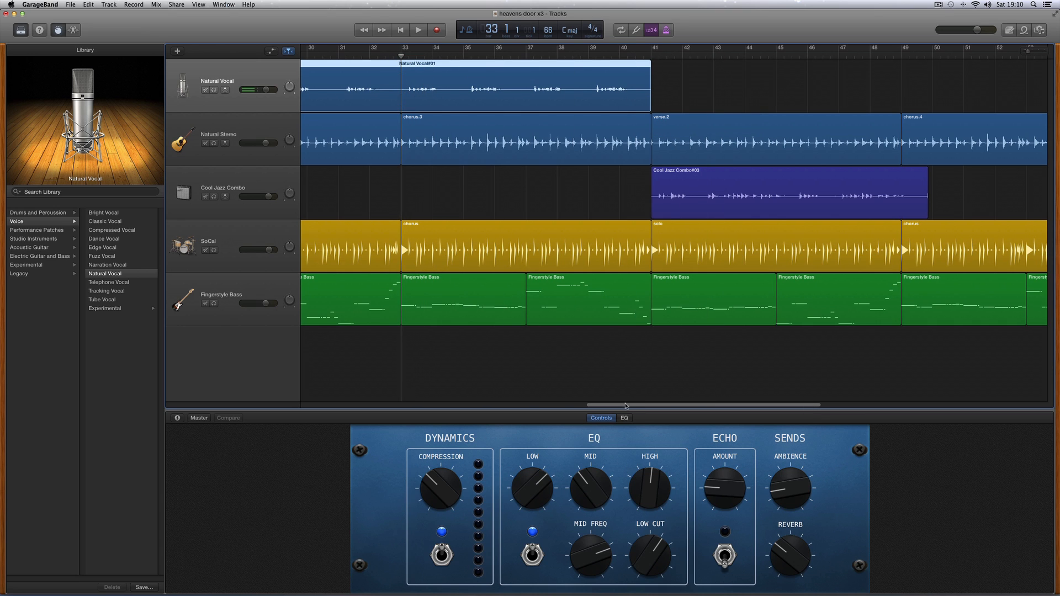
drag(626, 406, 581, 404)
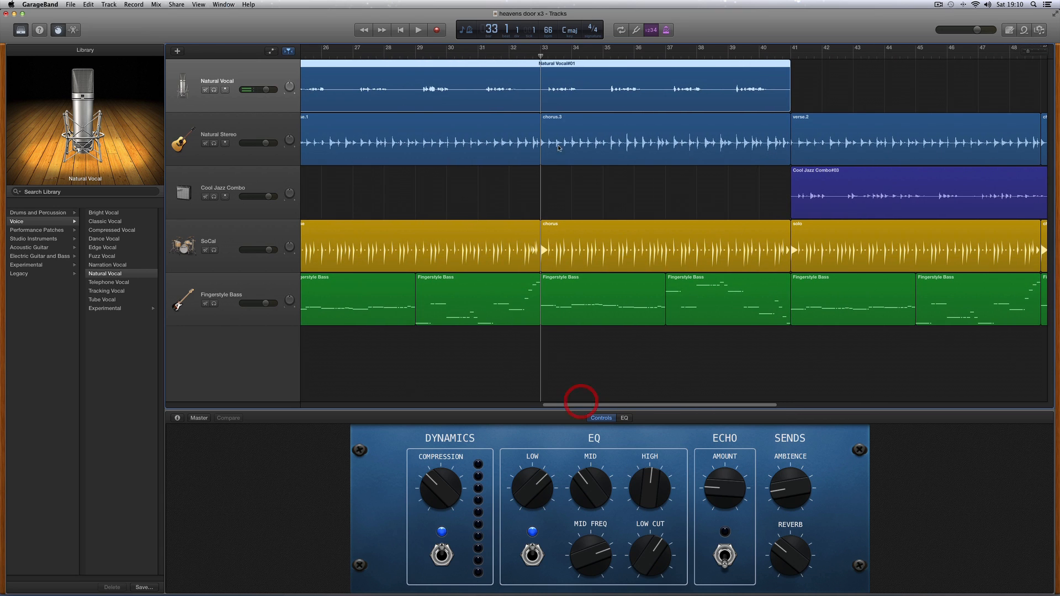
click(571, 79)
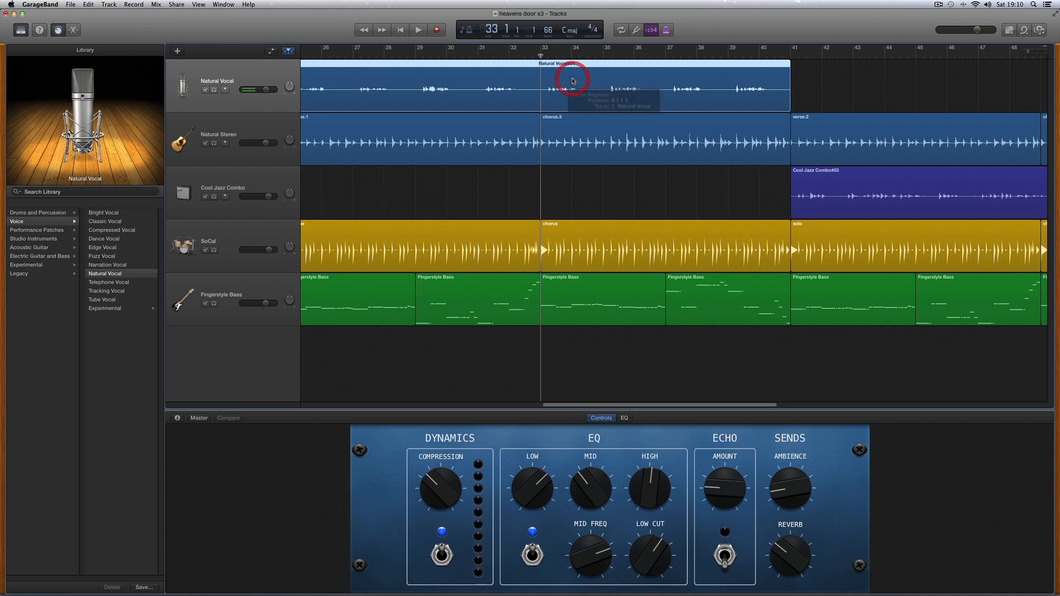
click(87, 5)
click(107, 88)
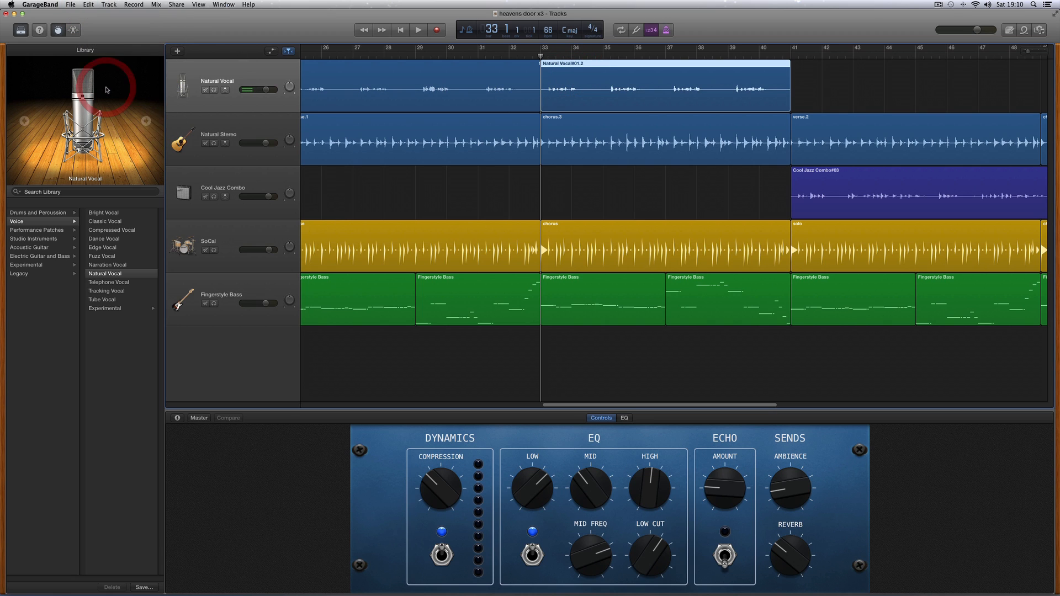
- Split the remaining earlier part of the vocal region at bar 25, where the second verse starts
scroll(590, 77, right, 1)
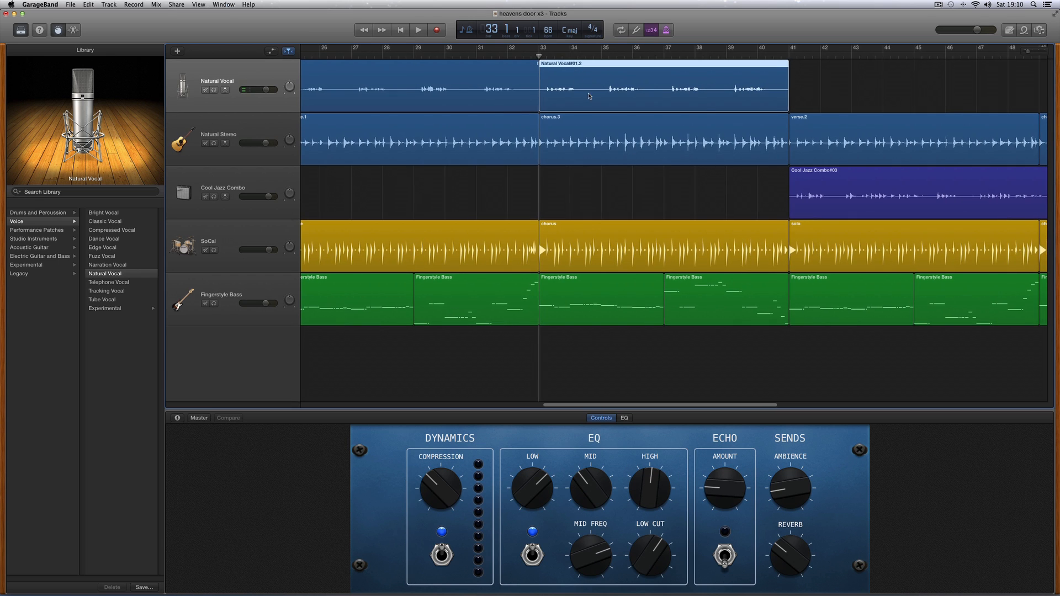
drag(724, 405, 668, 406)
drag(715, 55, 466, 55)
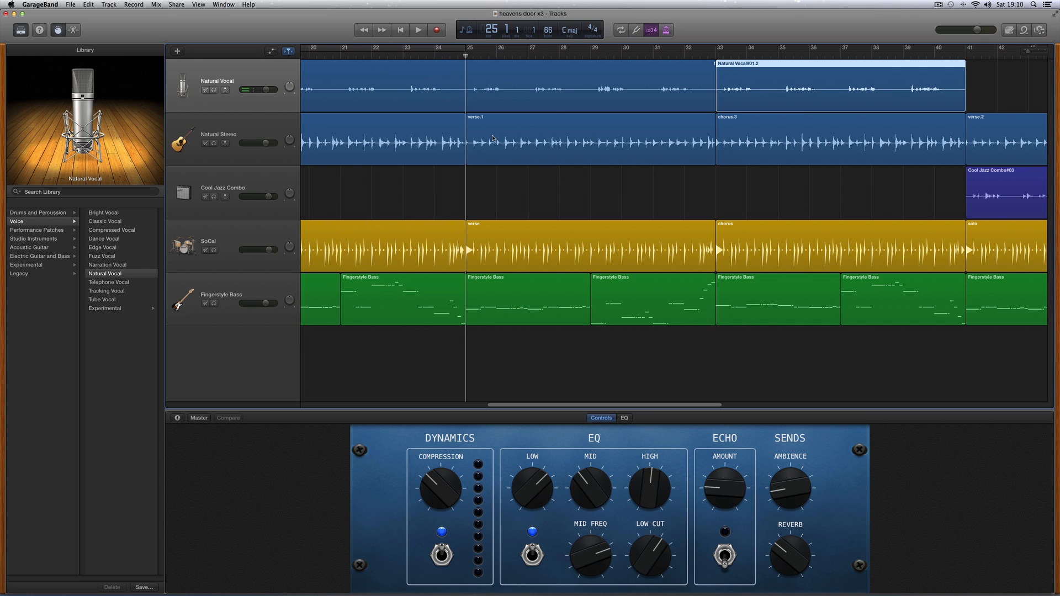
drag(611, 407, 517, 405)
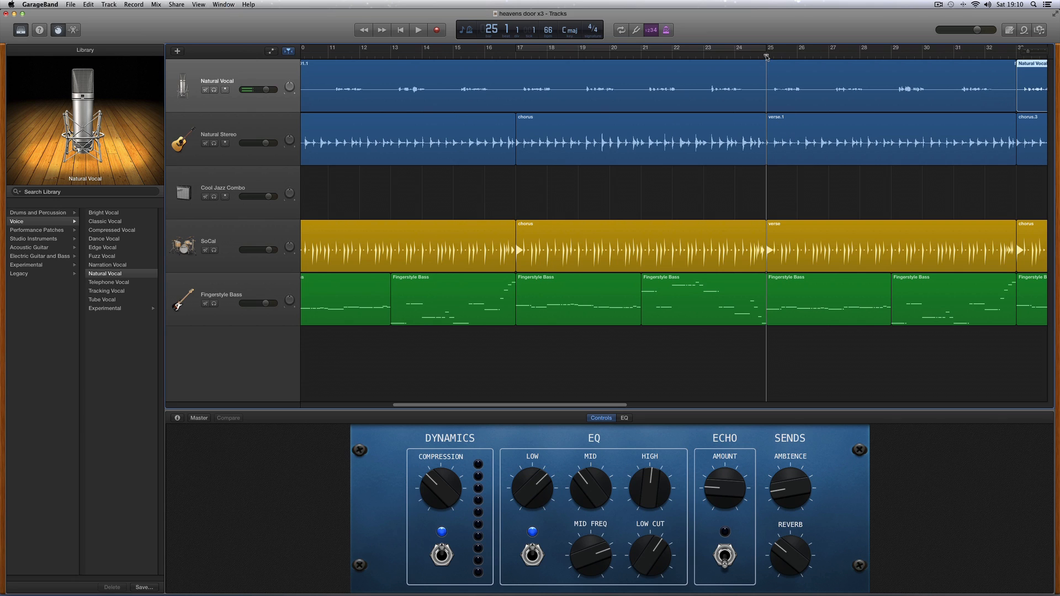
drag(766, 56, 766, 55)
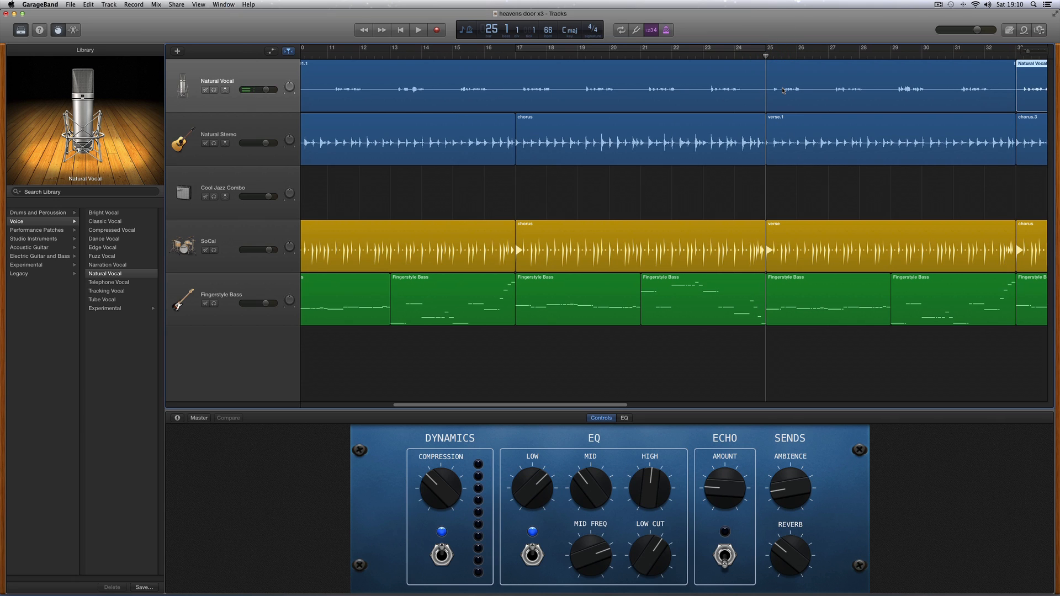
click(783, 90)
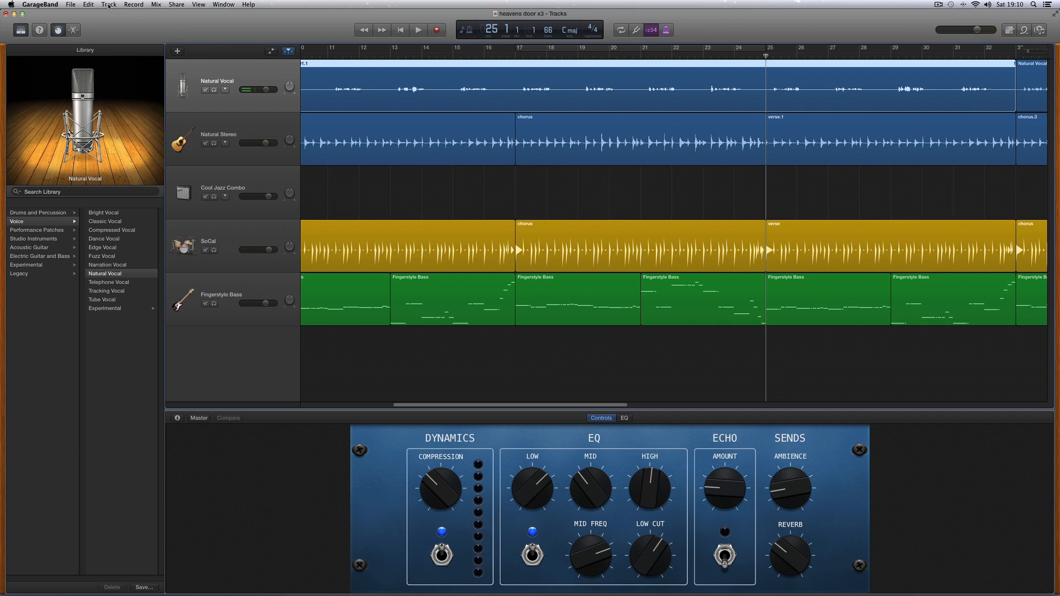
click(89, 5)
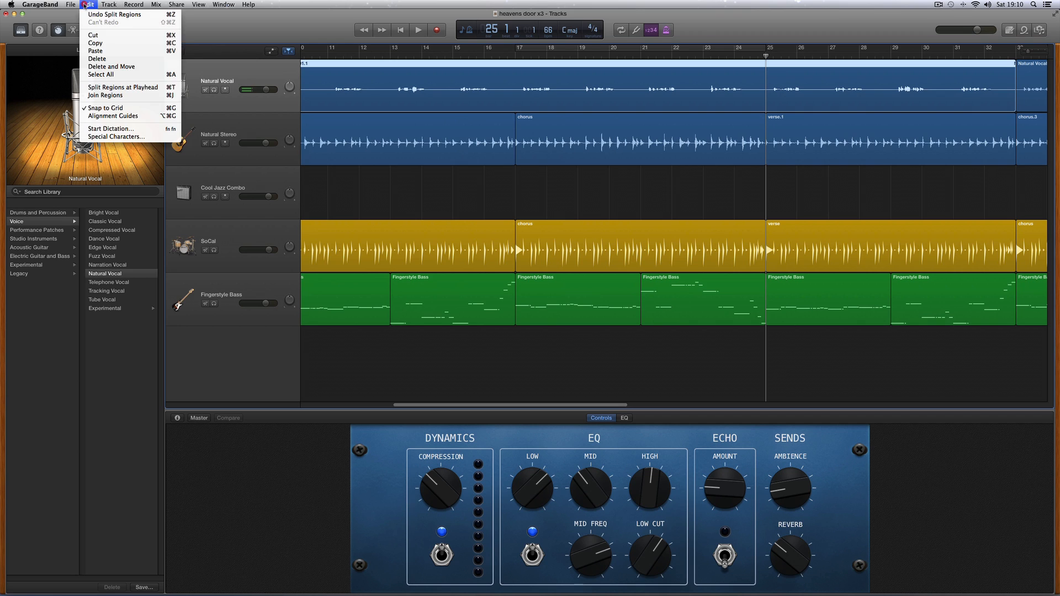
click(112, 88)
- Split the first part of the vocal at bar 17, separating the first verse from the first chorus
drag(765, 56, 515, 68)
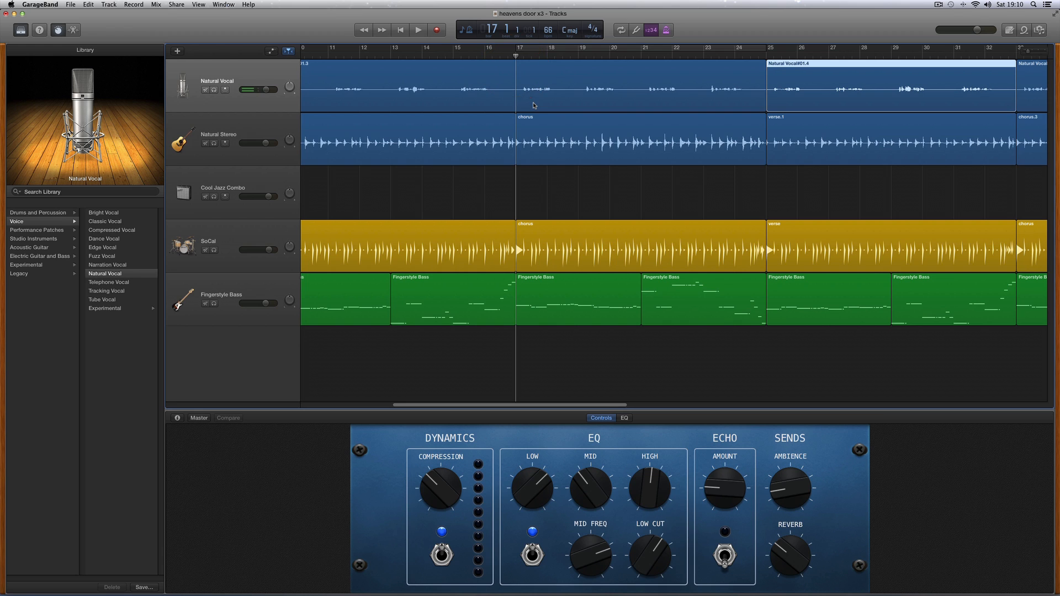
click(528, 86)
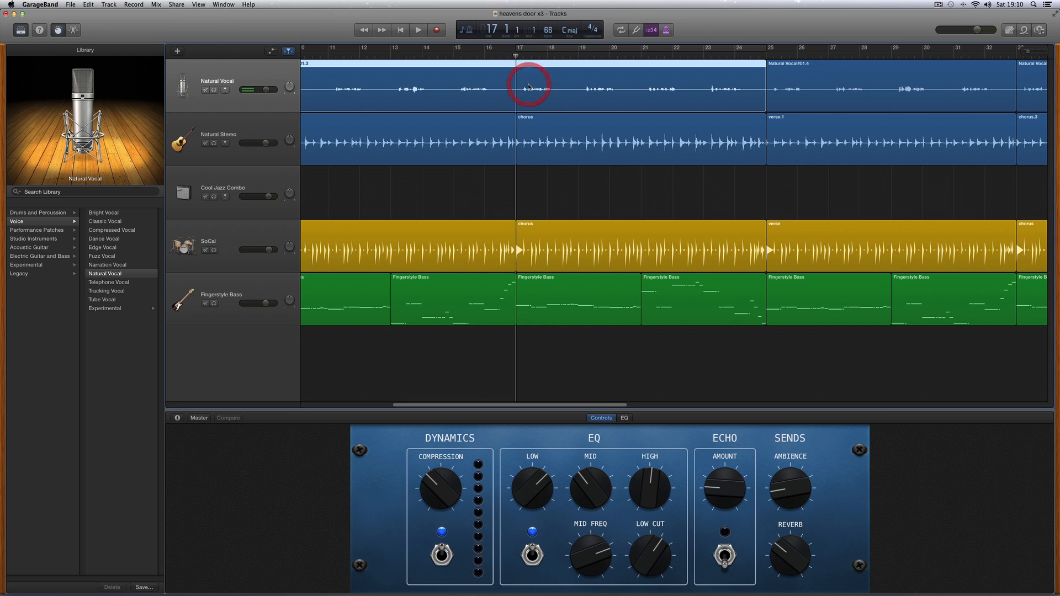
click(88, 5)
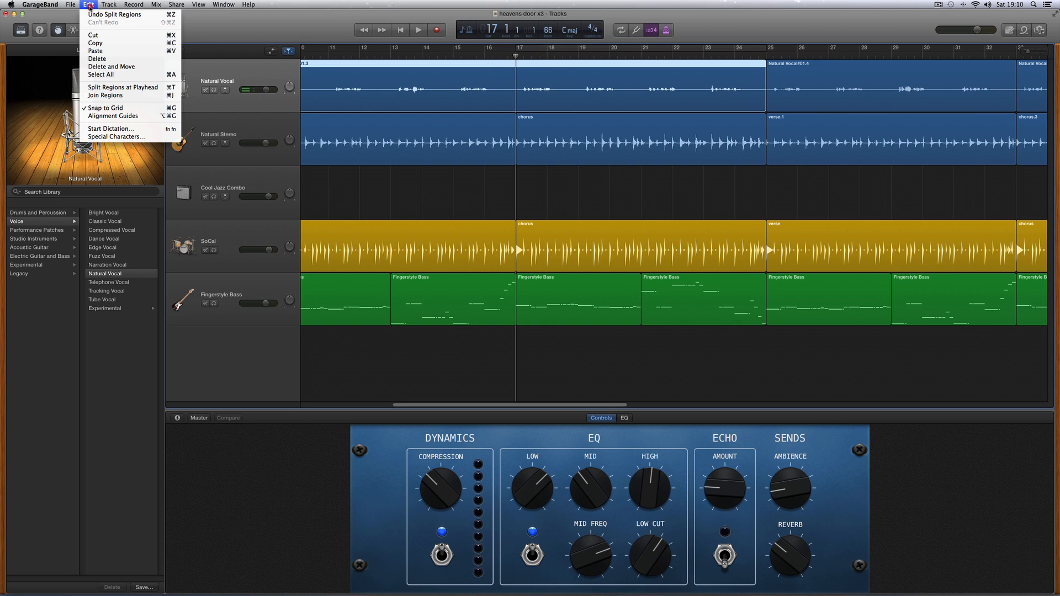
click(103, 88)
- Copy the first chorus vocal region at bar 17 to the chorus at bar 49, after the solo
drag(1031, 55, 1027, 54)
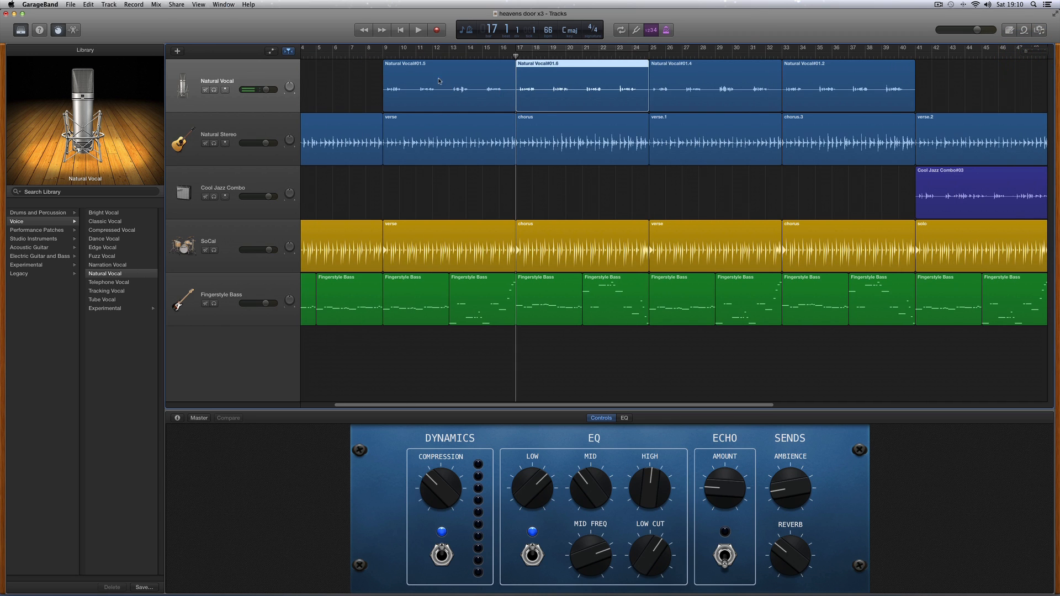
click(409, 67)
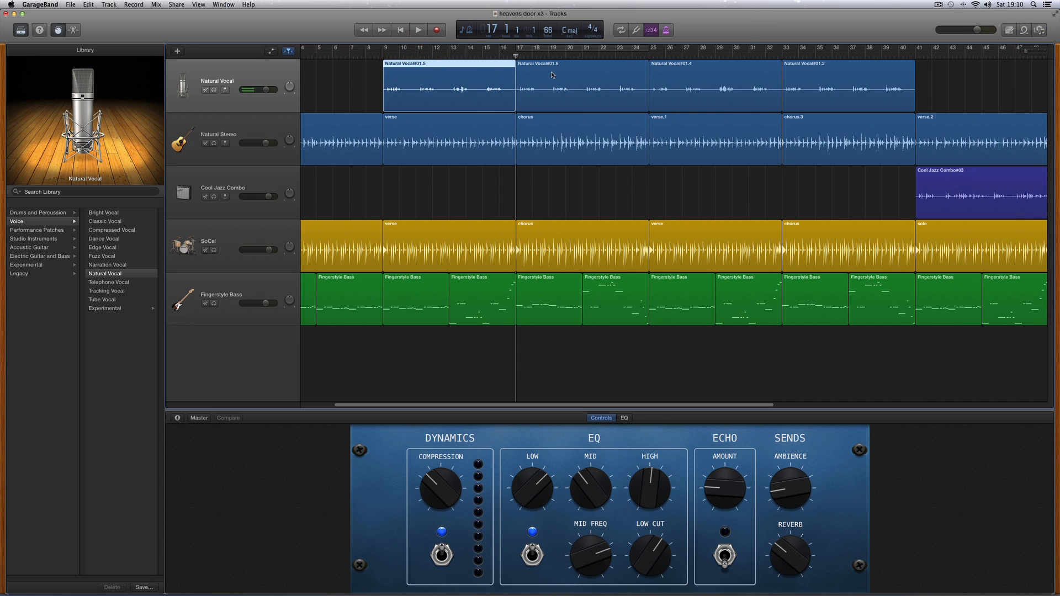
click(551, 71)
click(672, 72)
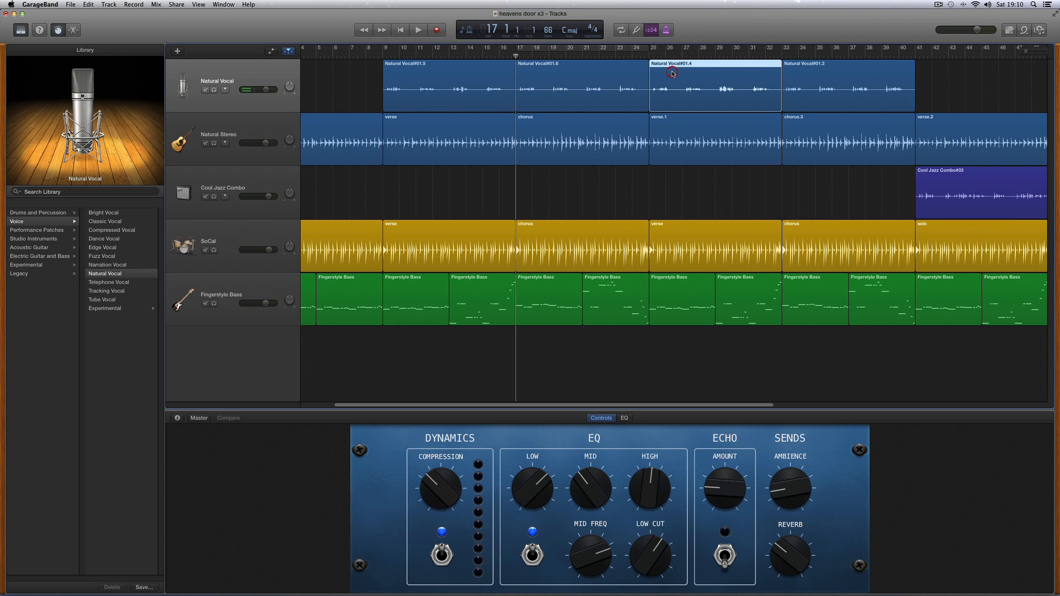
click(796, 76)
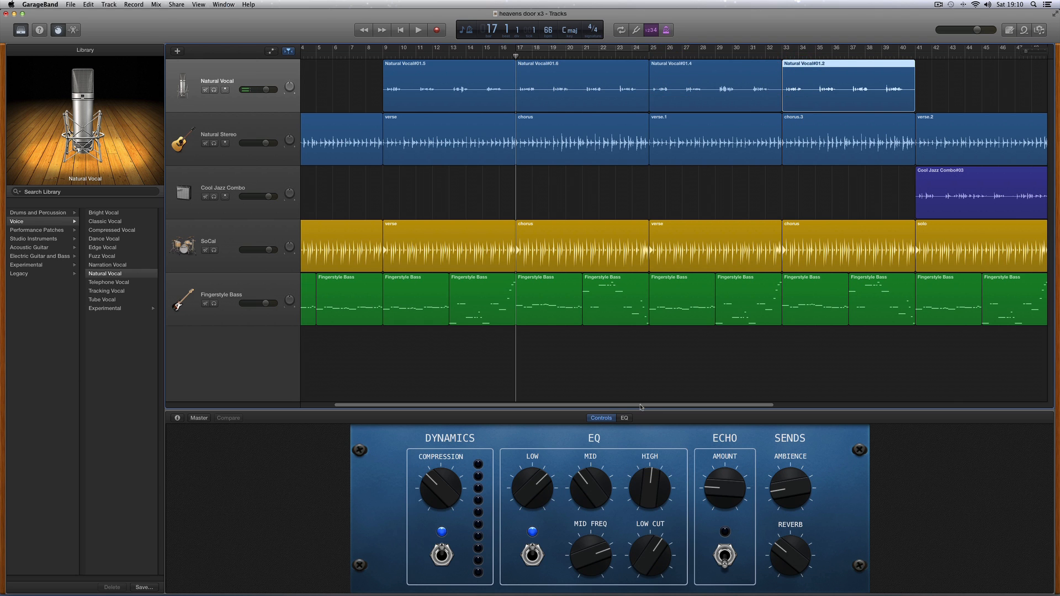
drag(641, 408, 760, 407)
click(366, 74)
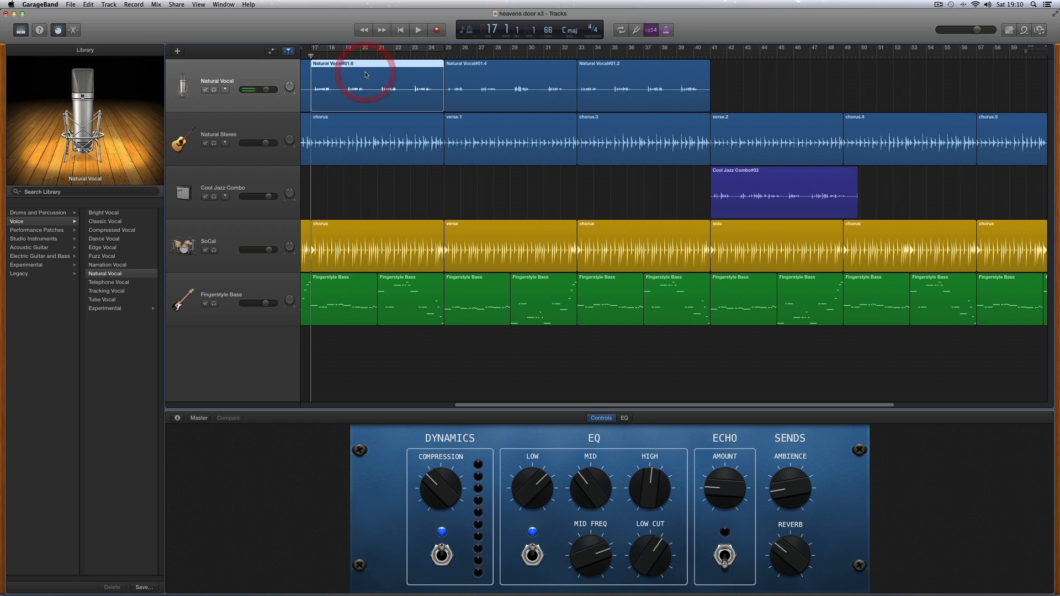
click(601, 76)
click(427, 75)
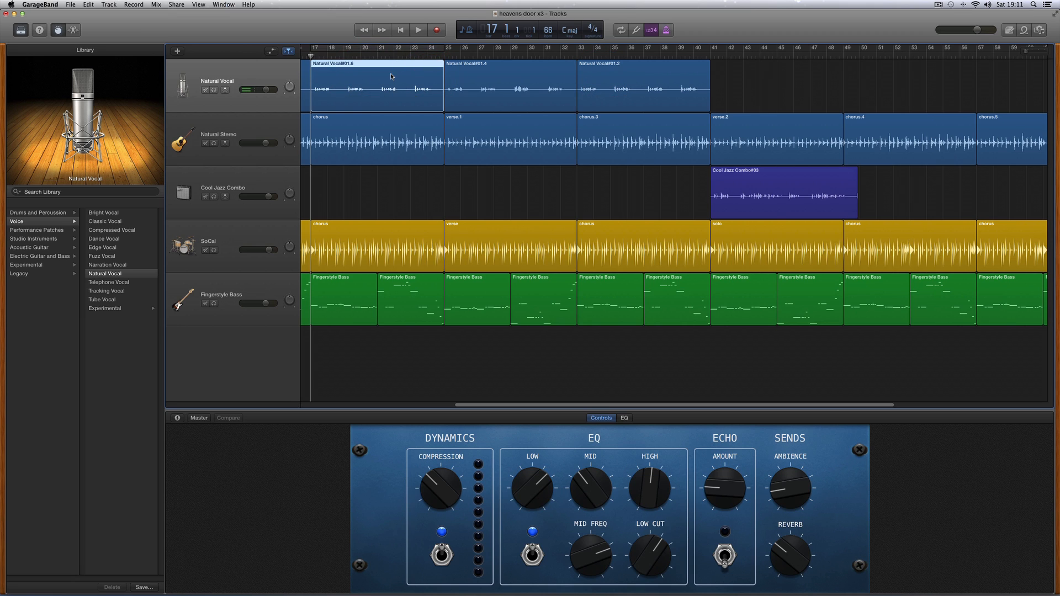
drag(373, 71, 890, 93)
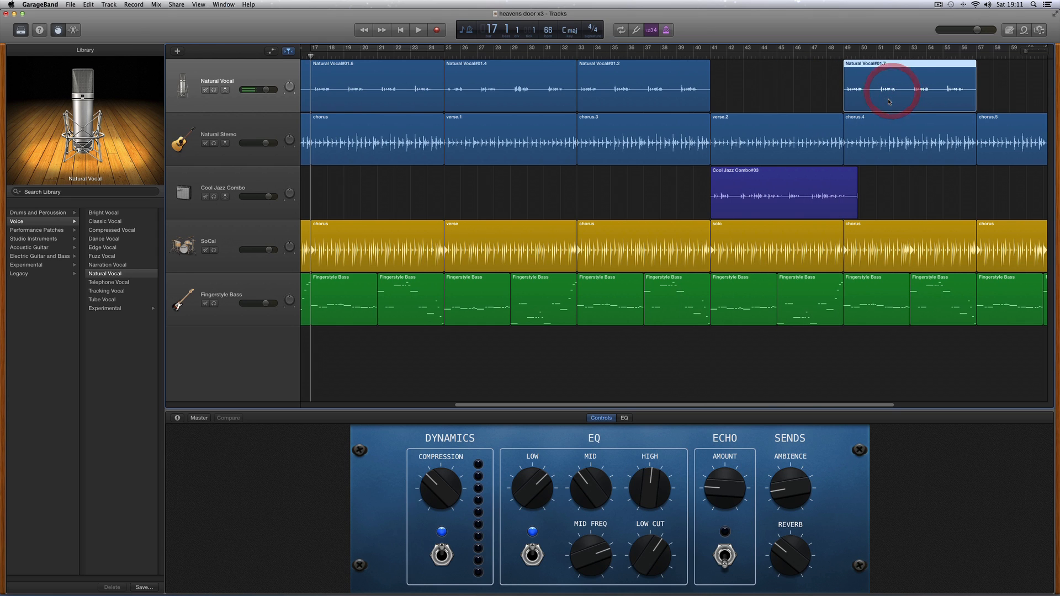
- Copy the second chorus vocal region at bar 33 to the chorus starting at bar 57
drag(722, 407, 796, 407)
click(519, 84)
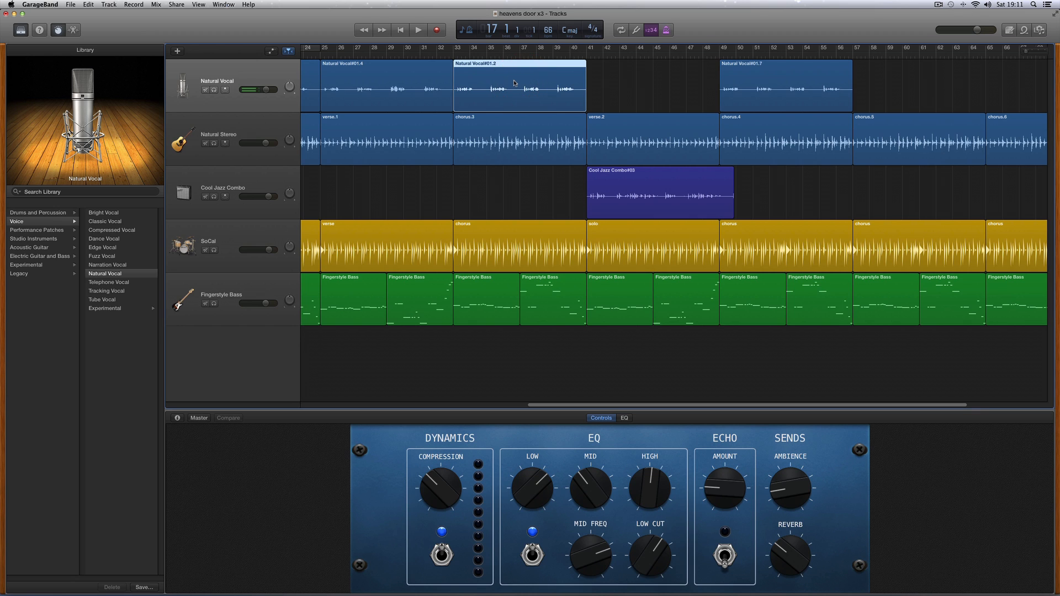
drag(488, 68, 889, 102)
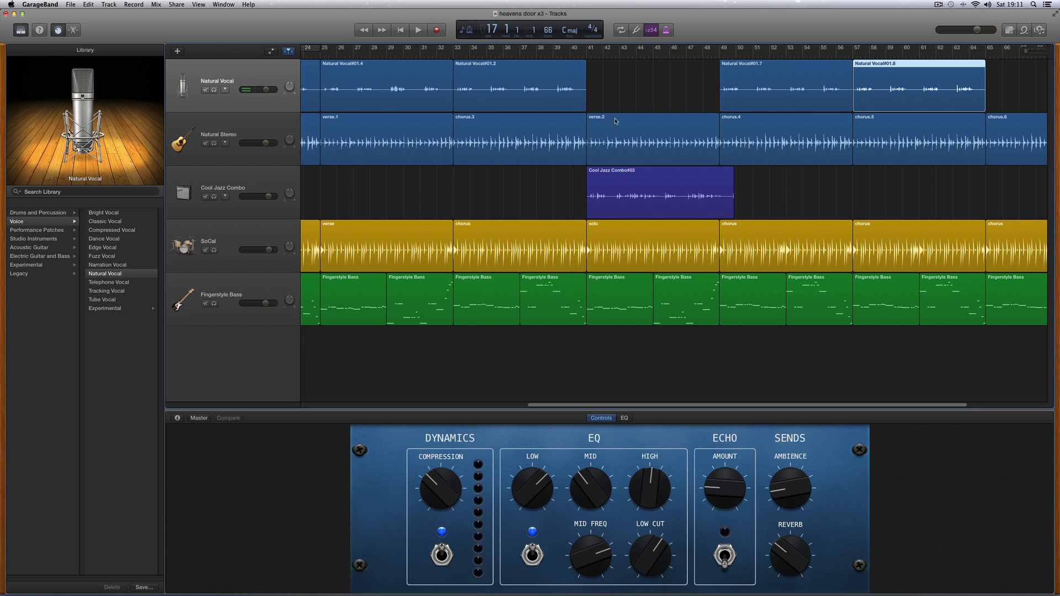
- Copy the vocal region at bar 49 to the final chorus at bar 65
drag(698, 408, 774, 406)
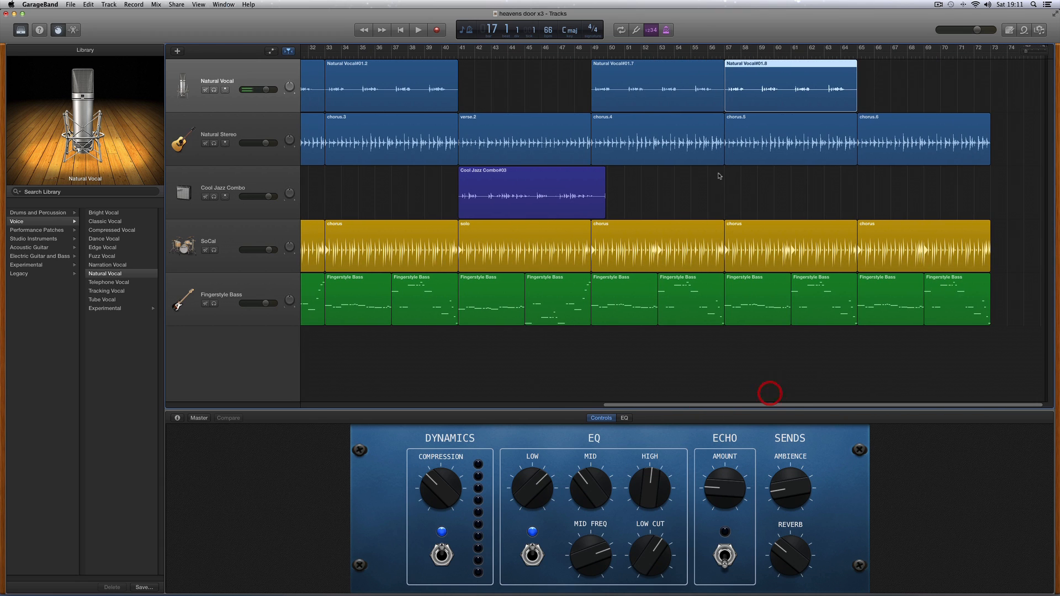
click(661, 95)
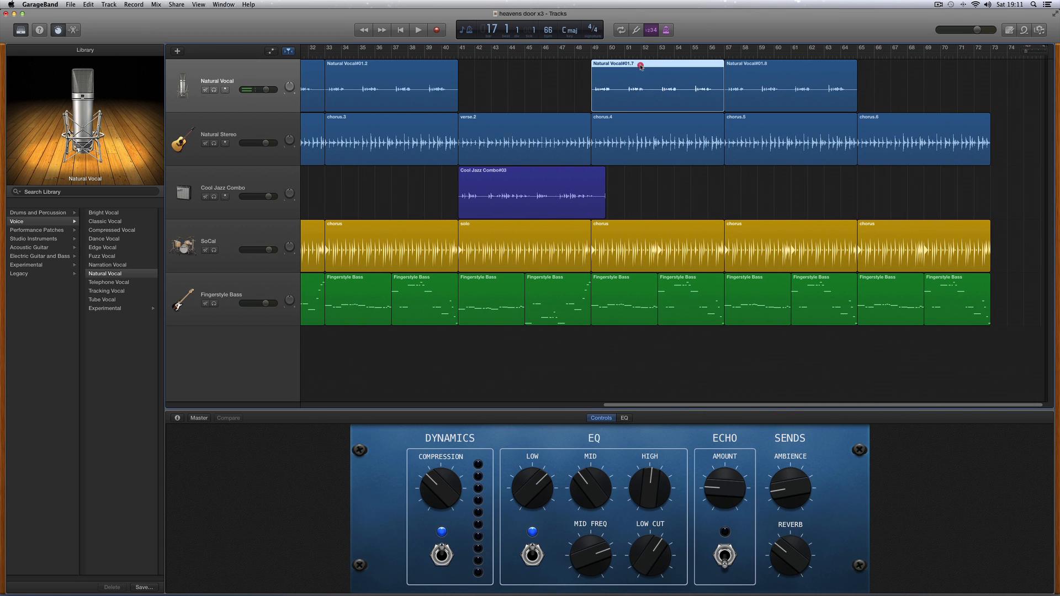
drag(640, 66, 908, 87)
- Review the three chorus vocal regions from bar 49 onward and look over the arrangement of the whole song
click(699, 78)
click(882, 76)
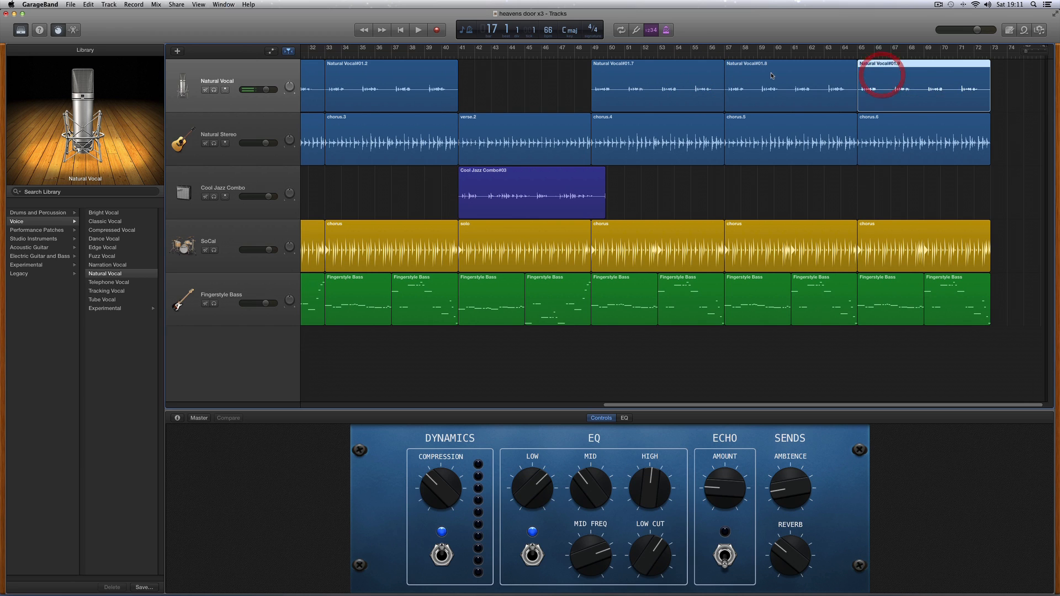
click(772, 75)
click(677, 75)
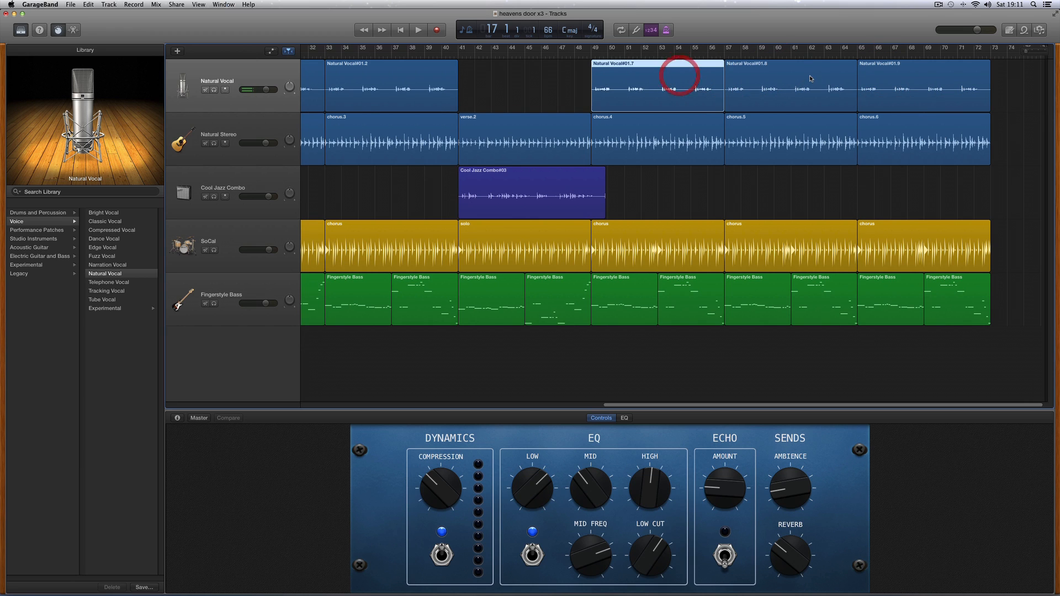
click(810, 75)
click(895, 75)
click(675, 84)
drag(1025, 52, 1023, 52)
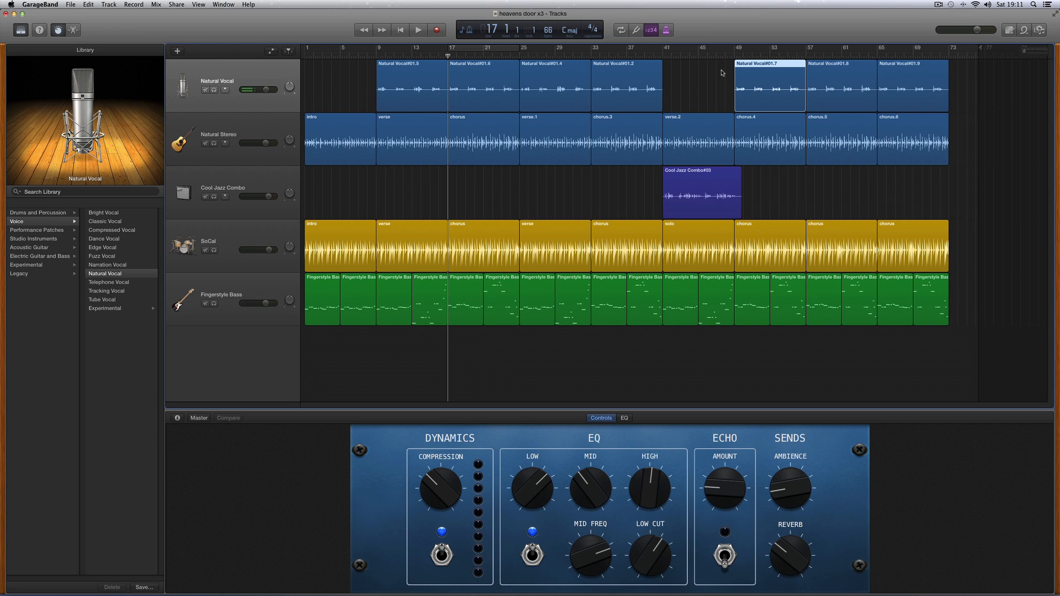
- Play the song from the chorus at bar 17, restart playback at bar 9 to hear the vocal entry, and stop
key(space)
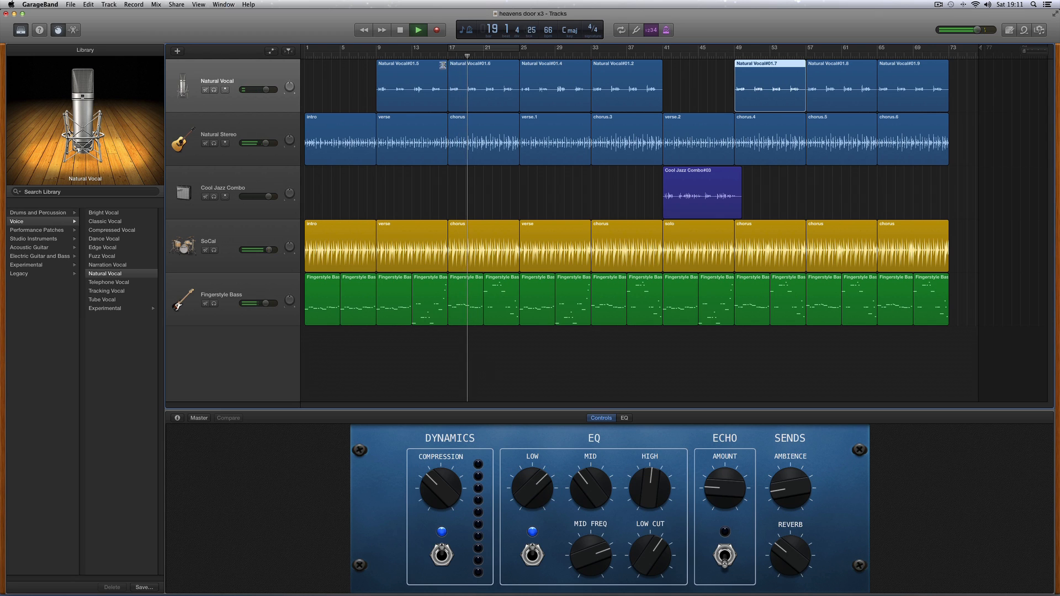
click(380, 54)
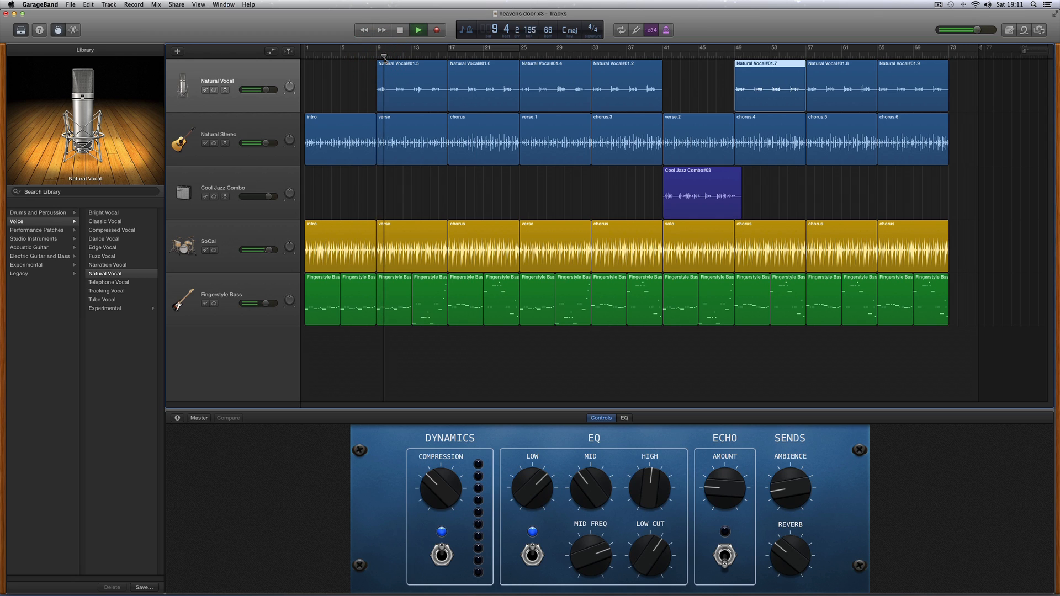
click(401, 30)
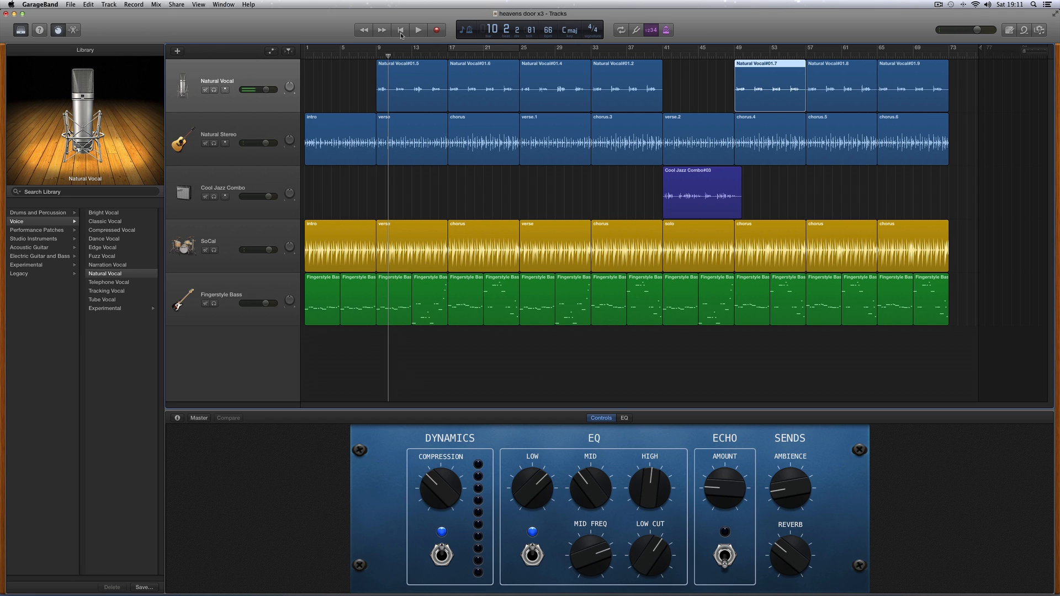
- Look through the Smart Controls of the guitar, drum and bass tracks, ending on the Natural Vocal track and its volume
click(58, 30)
click(59, 30)
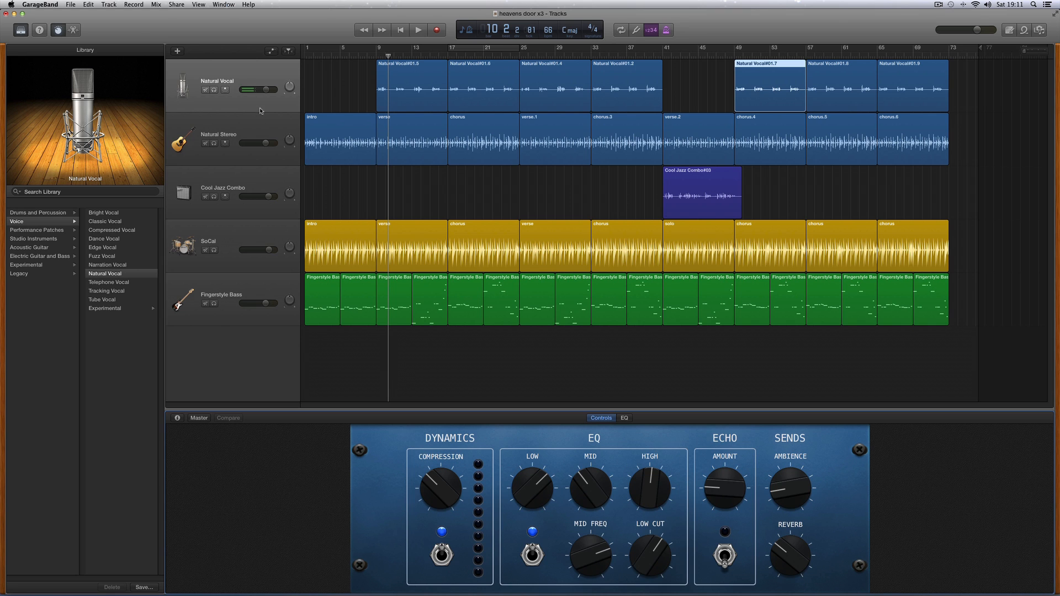
click(262, 123)
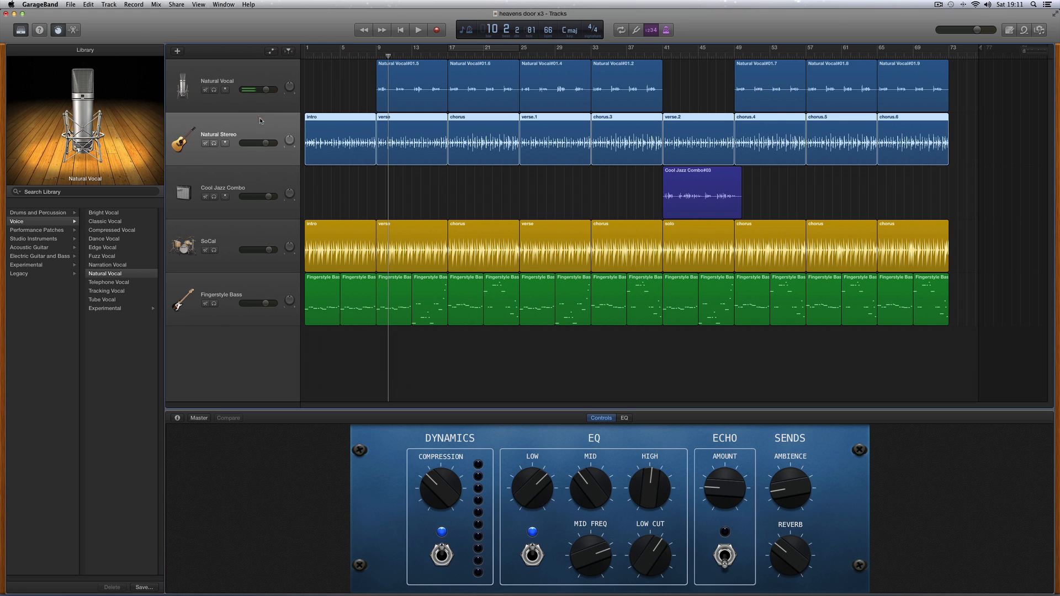
click(261, 171)
click(251, 224)
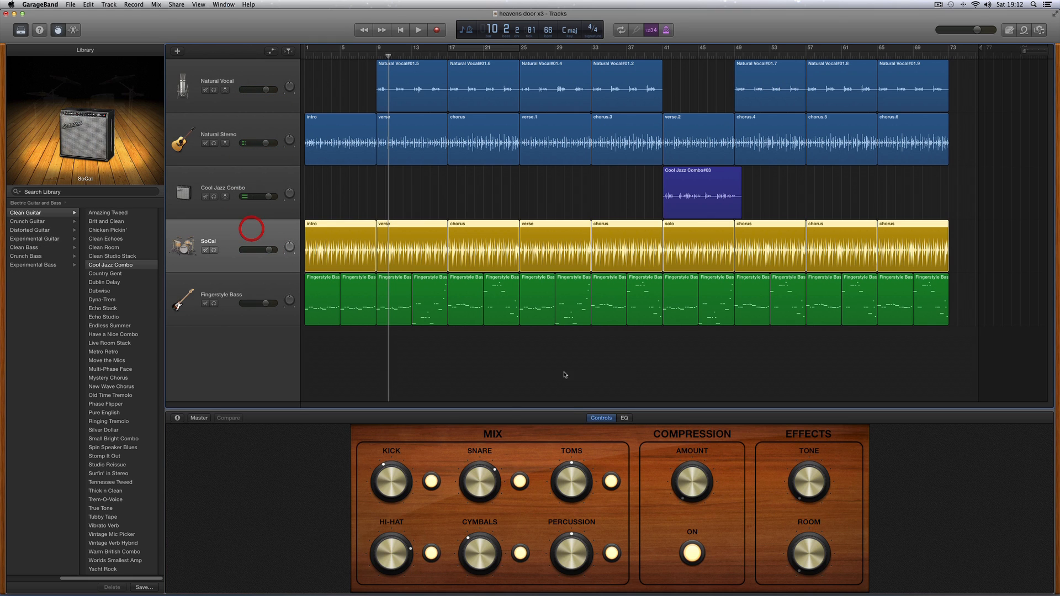
click(285, 290)
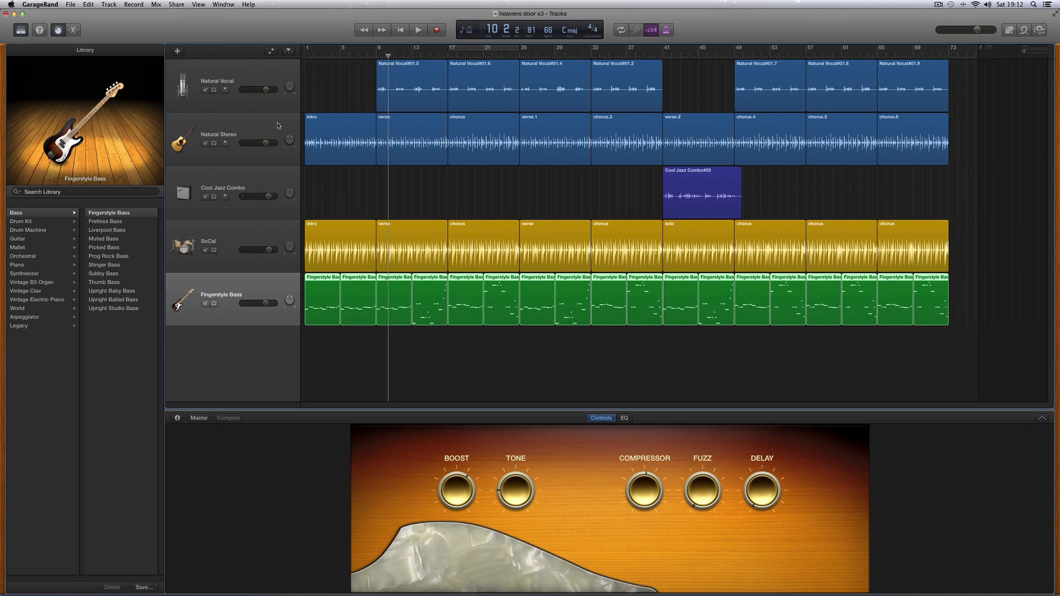
click(267, 92)
click(266, 90)
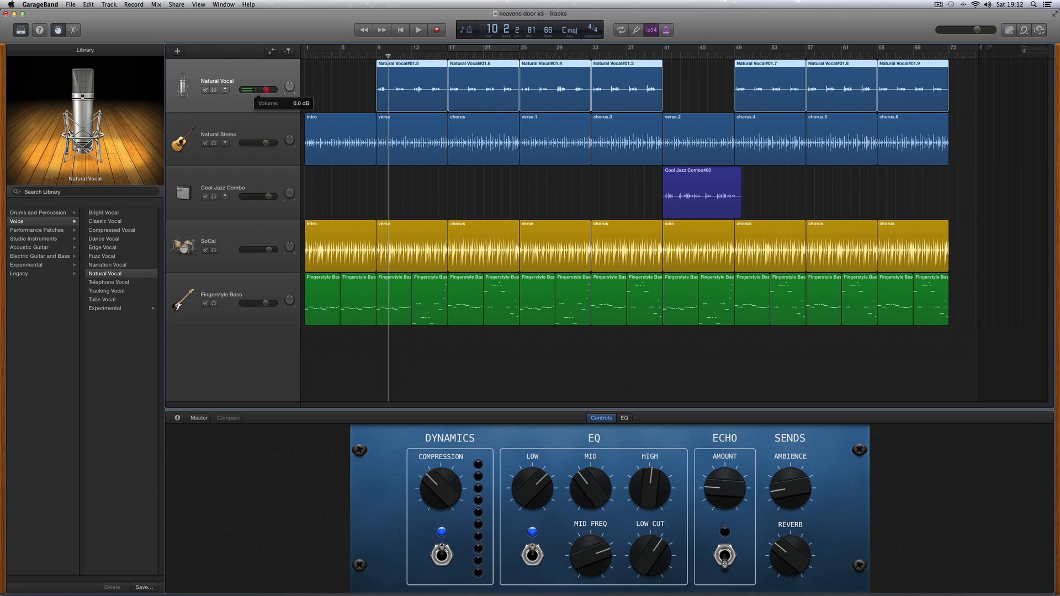
- Look over the volume sliders of the vocal and guitar tracks and the pan knobs of the vocal and acoustic guitar tracks
click(266, 90)
click(266, 144)
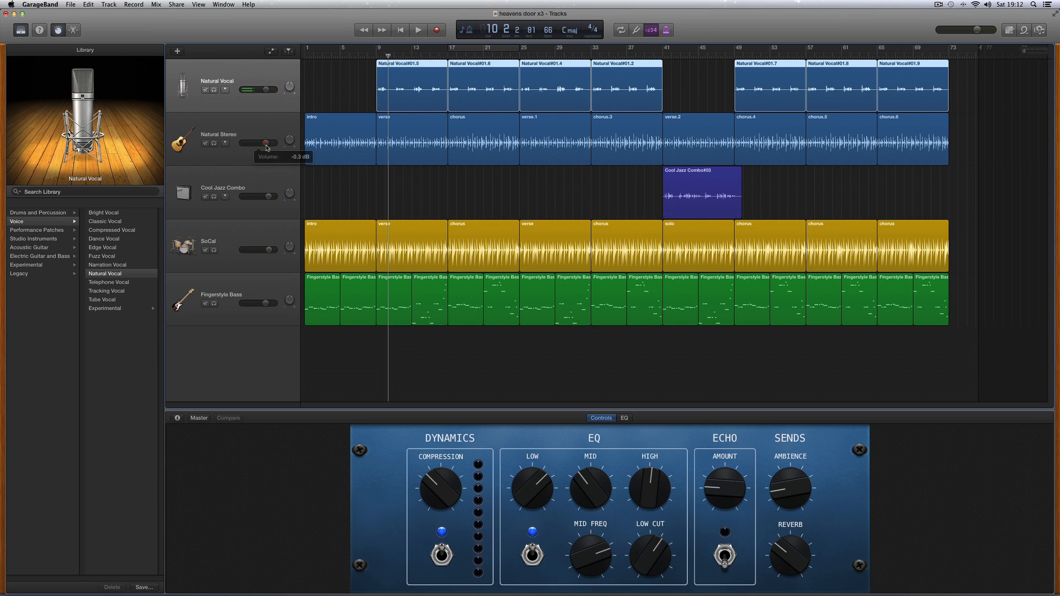
click(269, 197)
click(289, 86)
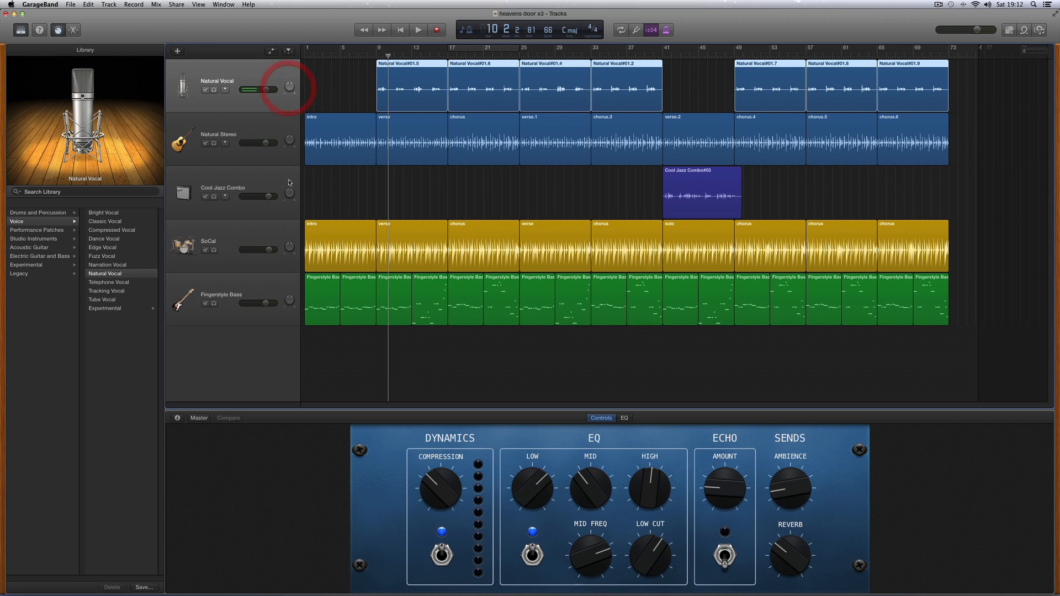
click(289, 140)
- Look through the Smart Controls of the Natural Stereo, Cool Jazz Combo and SoCal tracks, including the drum track's Drummer editor
click(269, 131)
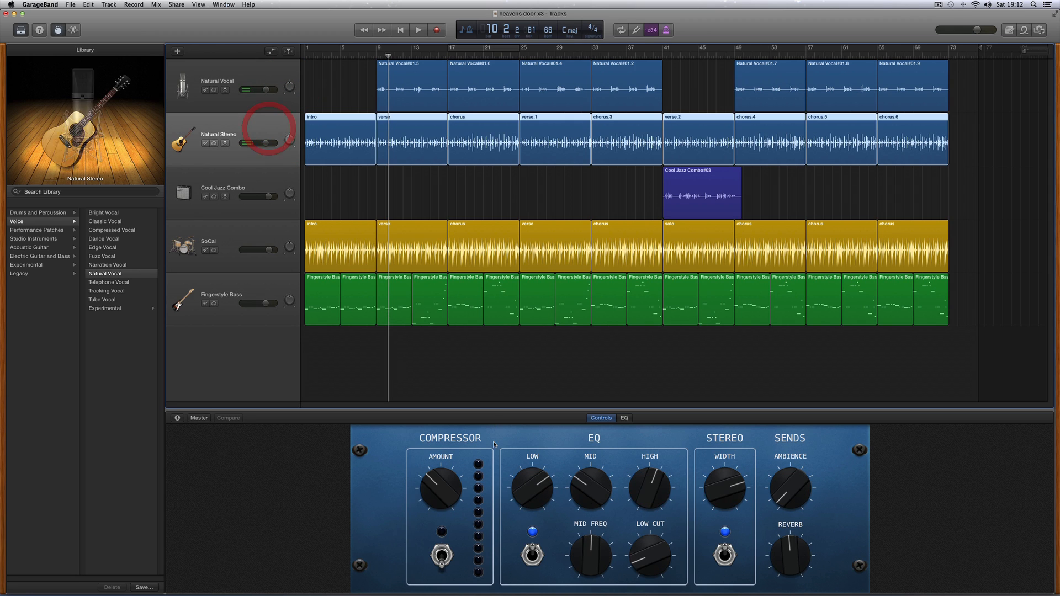
click(242, 179)
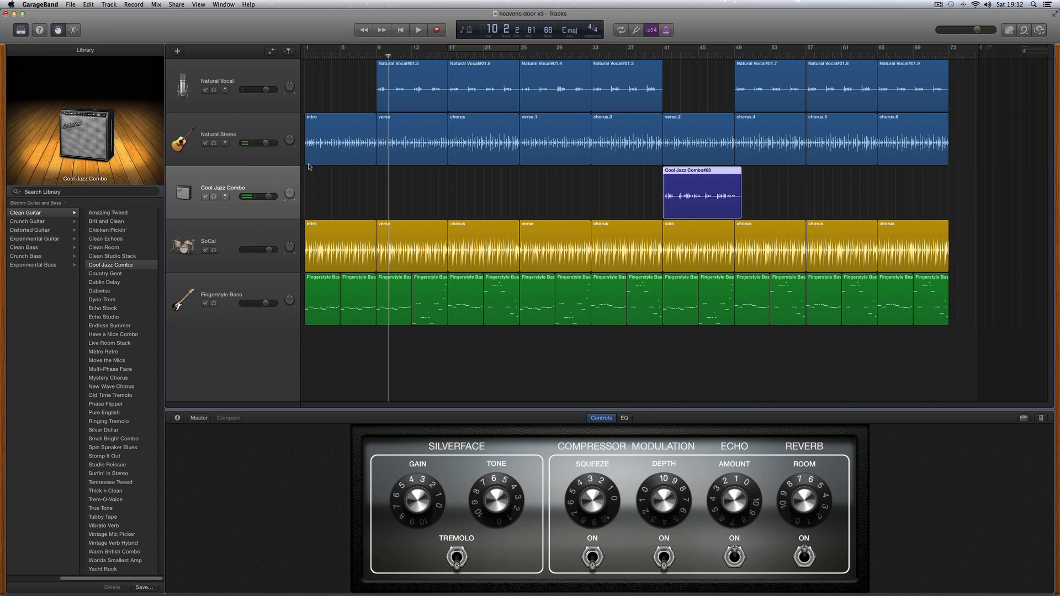
click(265, 238)
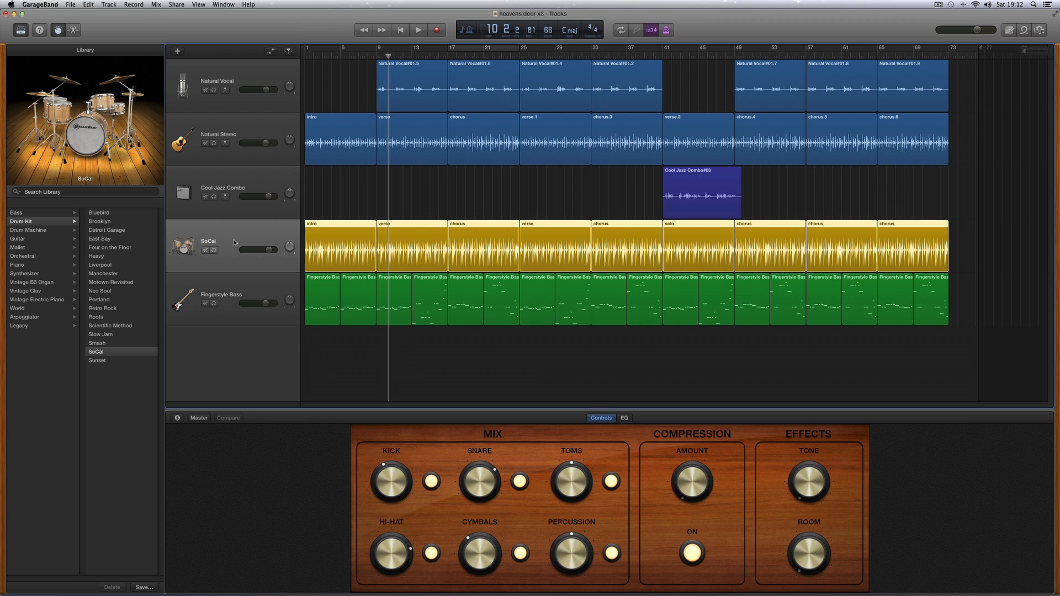
click(73, 29)
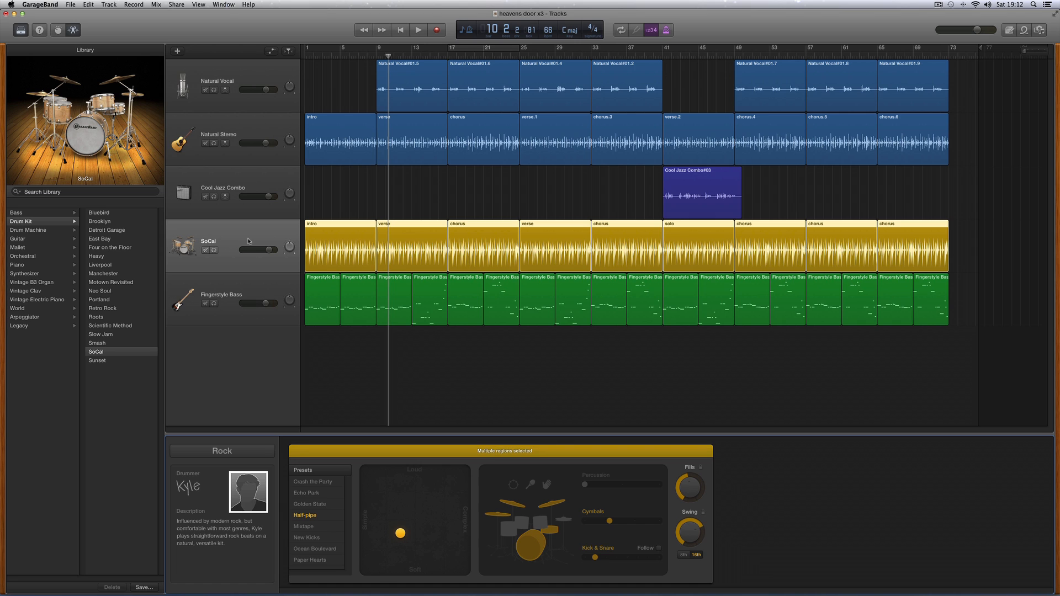
key(b)
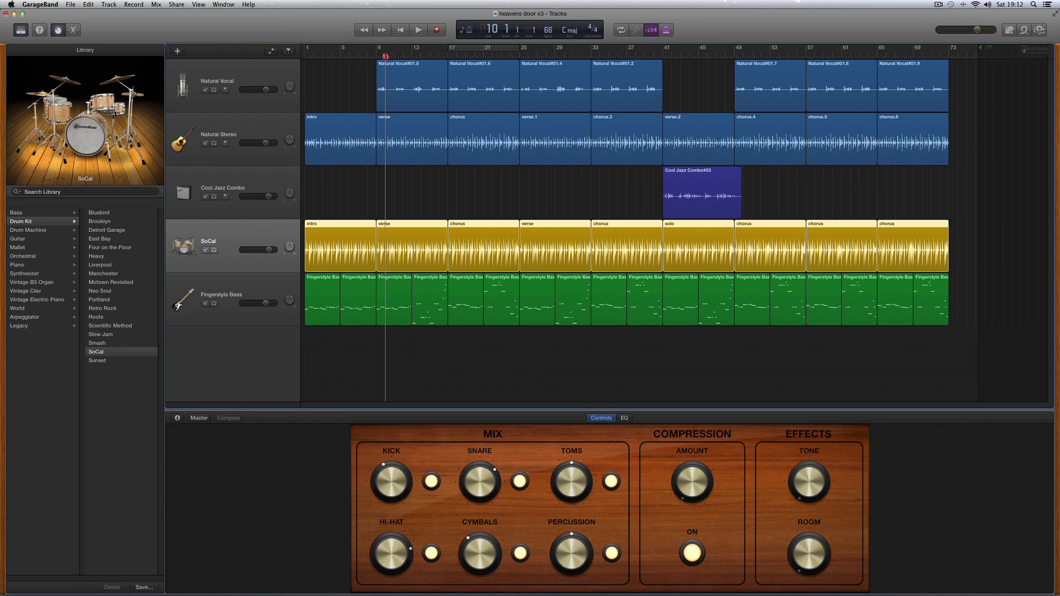
- Play the verse from bar 9 briefly to hear the SoCal drum kit in the arrangement
drag(386, 57, 377, 56)
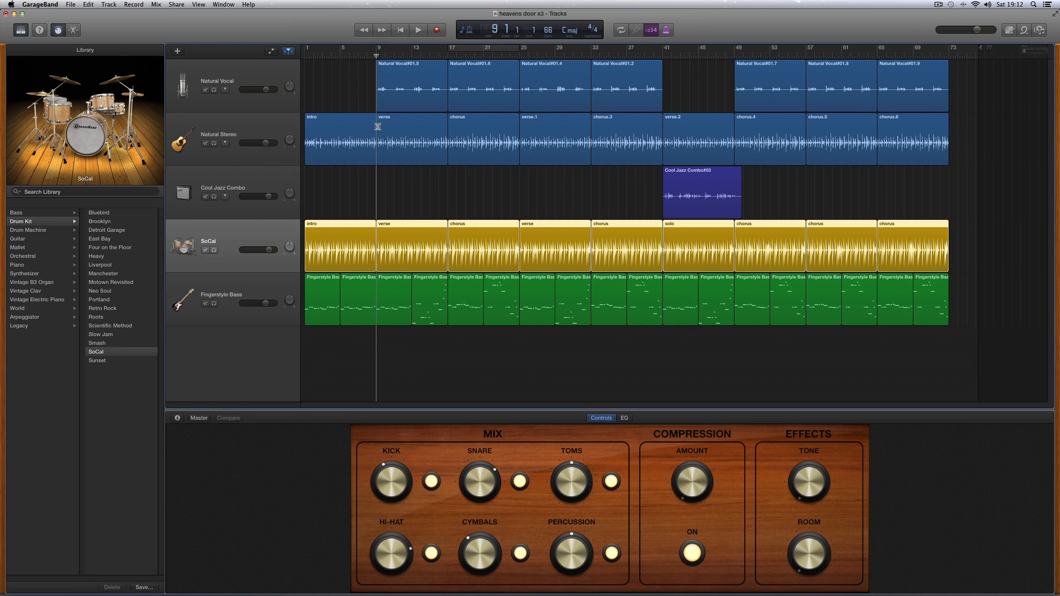
key(space)
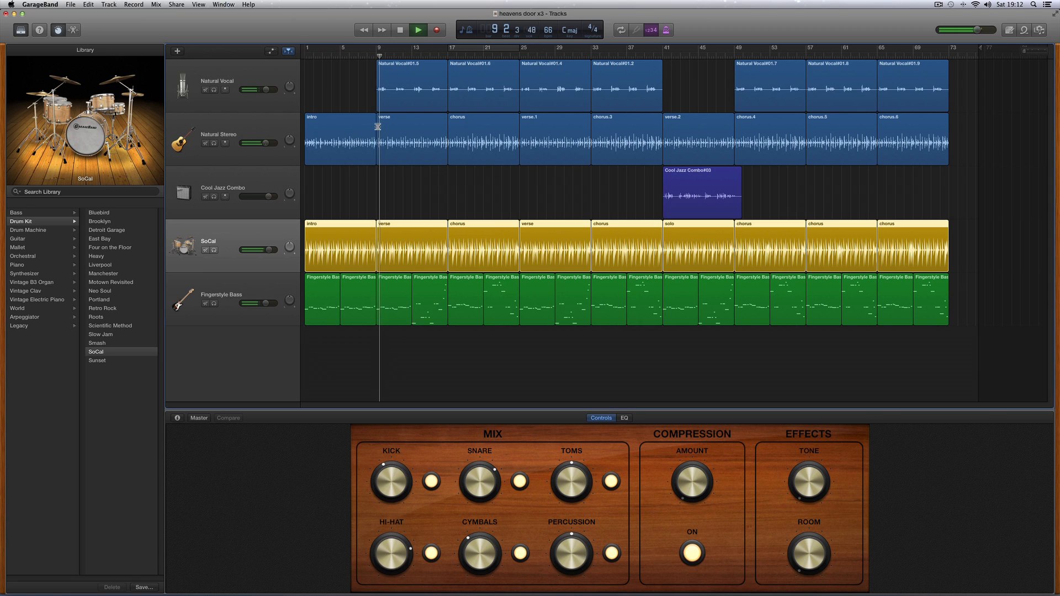
key(space)
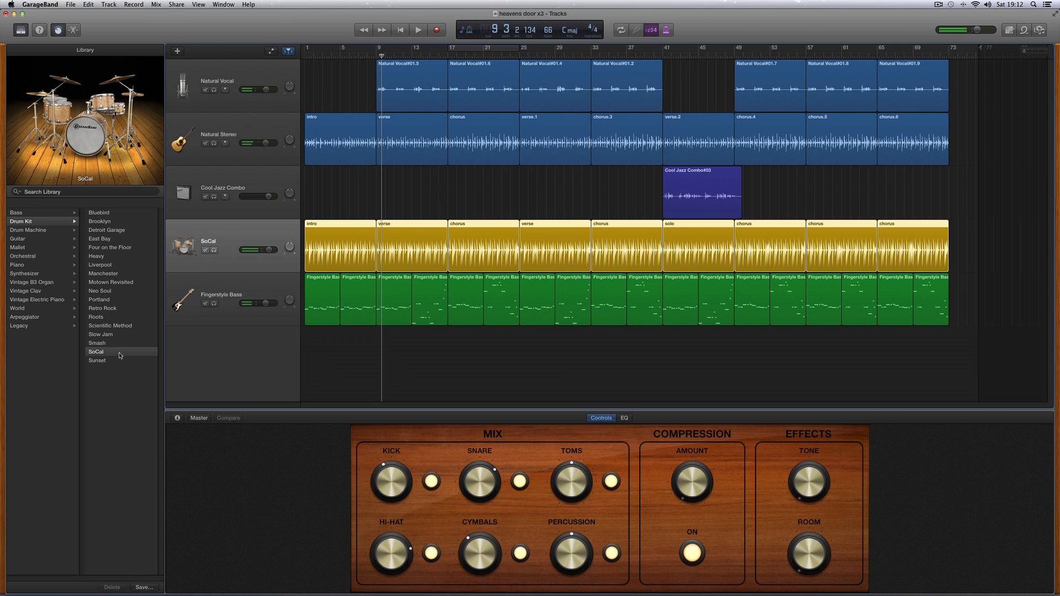
- Try the Bluebird and Brooklyn drum kits on the drum track, playing a short passage with each
click(102, 213)
key(space)
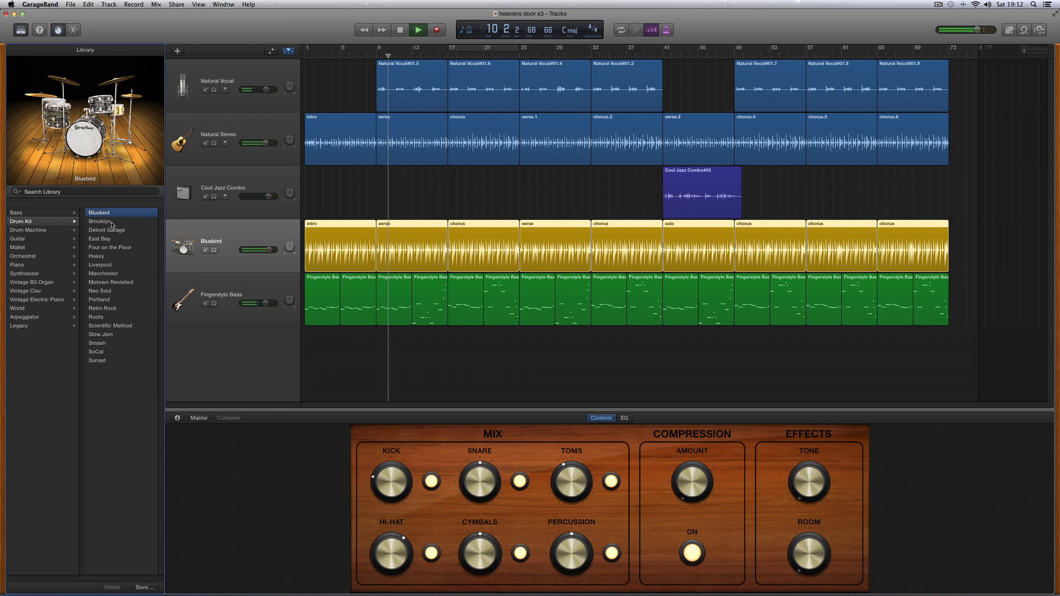
key(space)
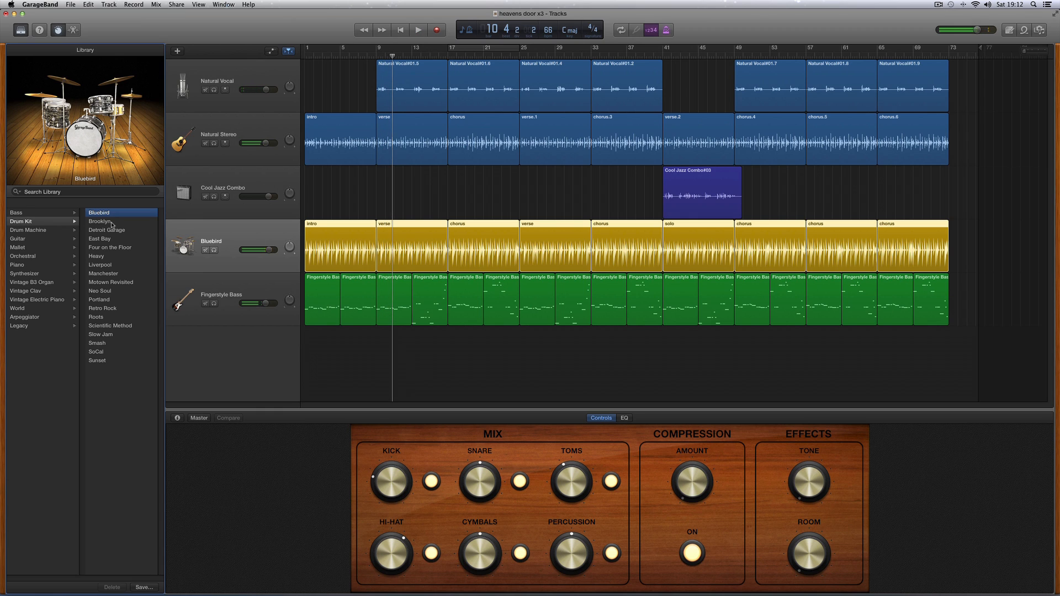
click(111, 221)
key(space)
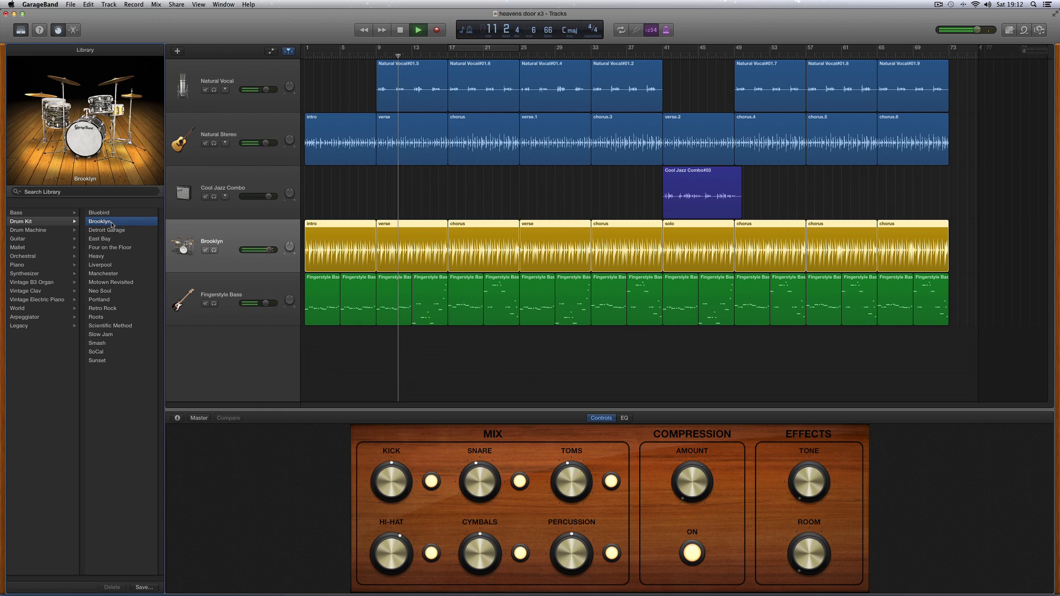
key(space)
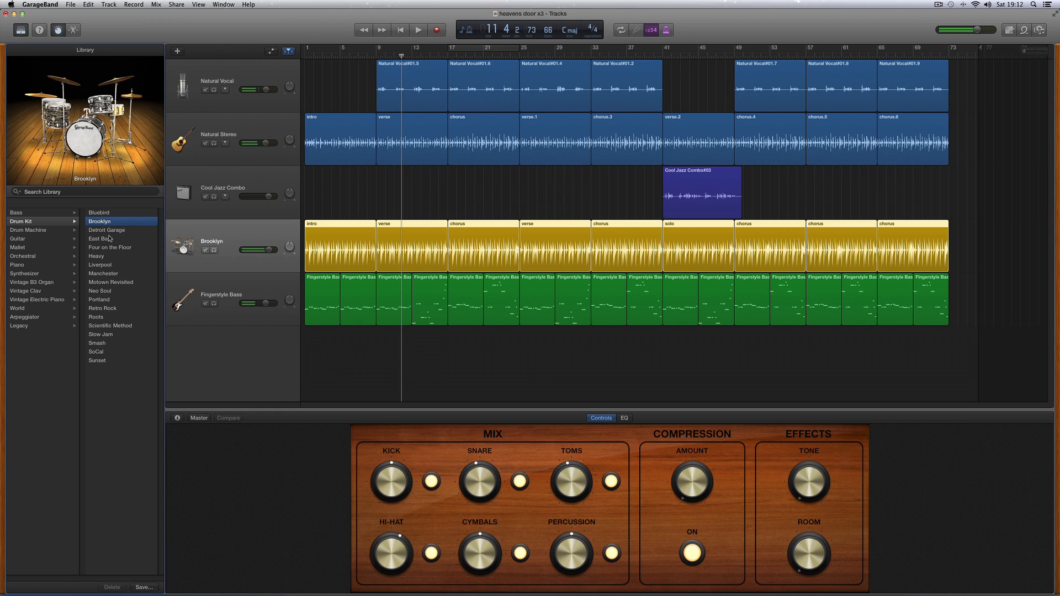
- Switch the drum track to the East Bay kit and play a short passage with it
click(110, 239)
key(space)
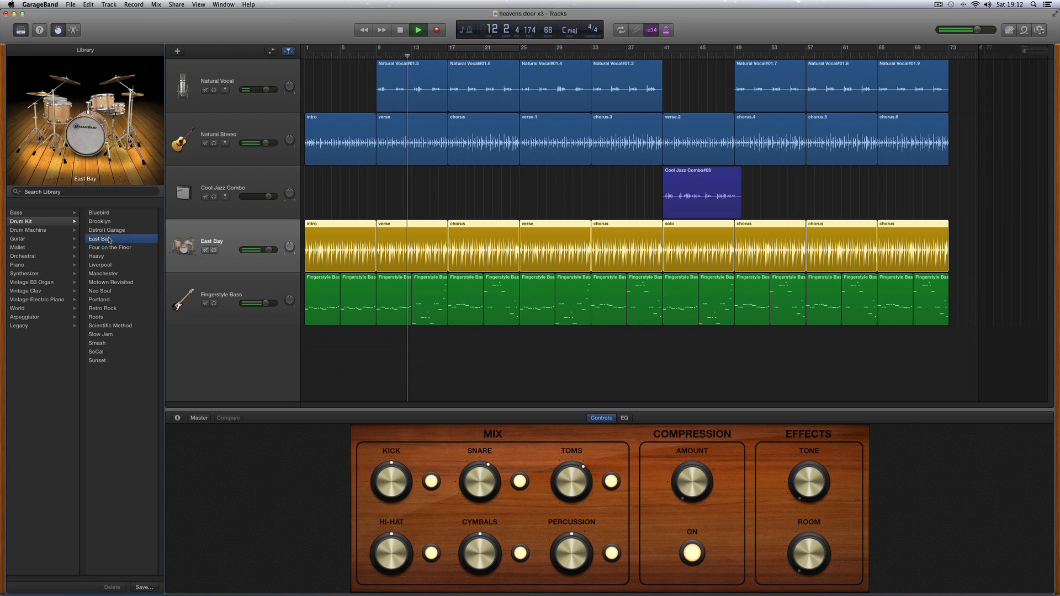
key(space)
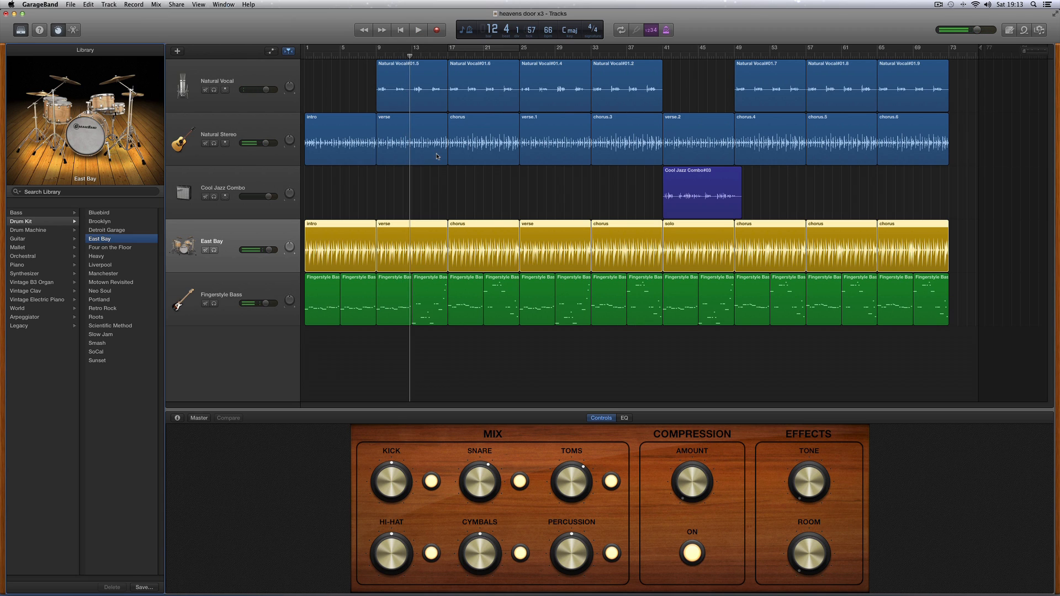
- Replay the verse from bar 9 twice to judge the East Bay kit's sound against the other tracks
drag(411, 57, 368, 58)
key(space)
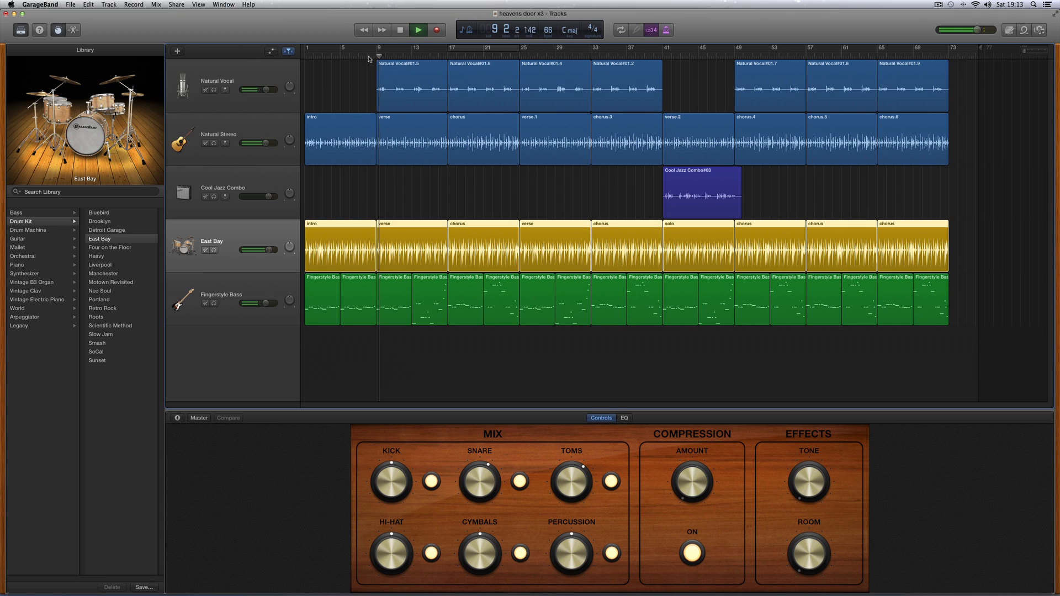
key(space)
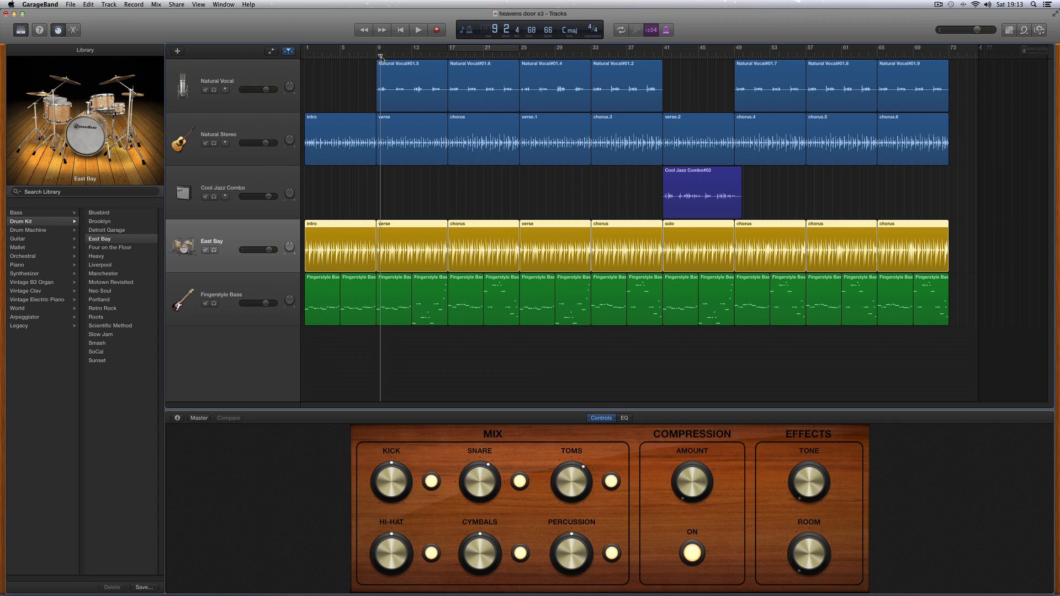
drag(380, 57, 377, 57)
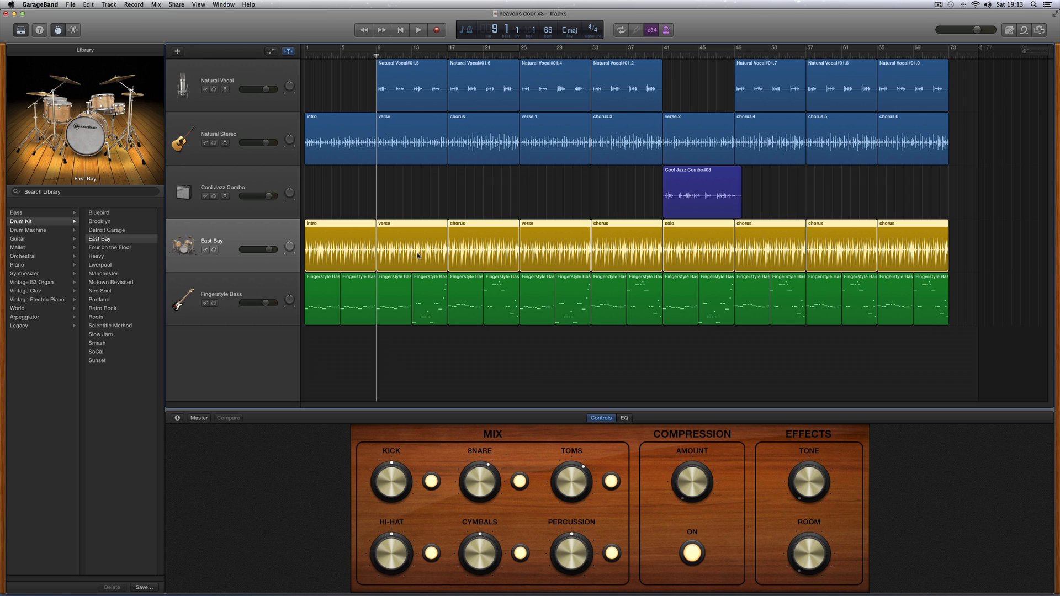
key(space)
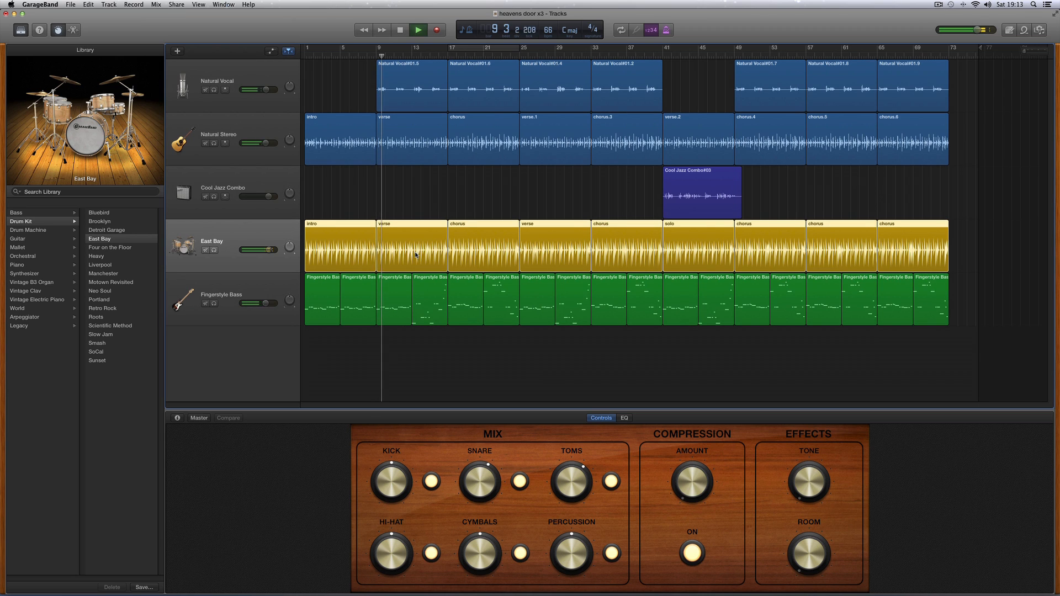
key(space)
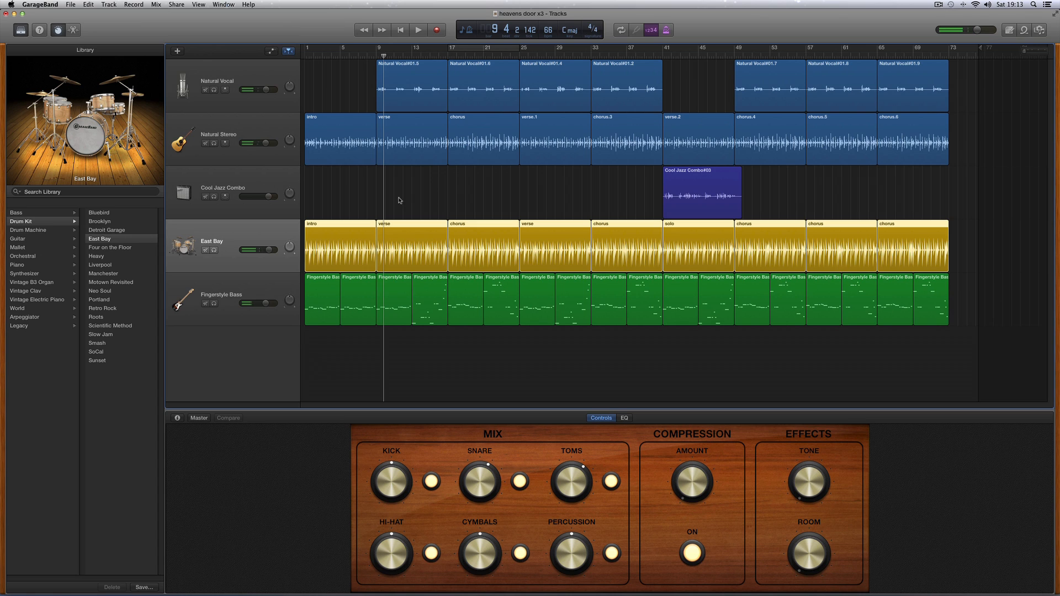
- Raise the hi-hat level of the East Bay kit while the verse plays, and stop playback
mouse_move(404, 539)
mouse_down()
mouse_move(397, 553)
mouse_move(393, 526)
mouse_up()
key(space)
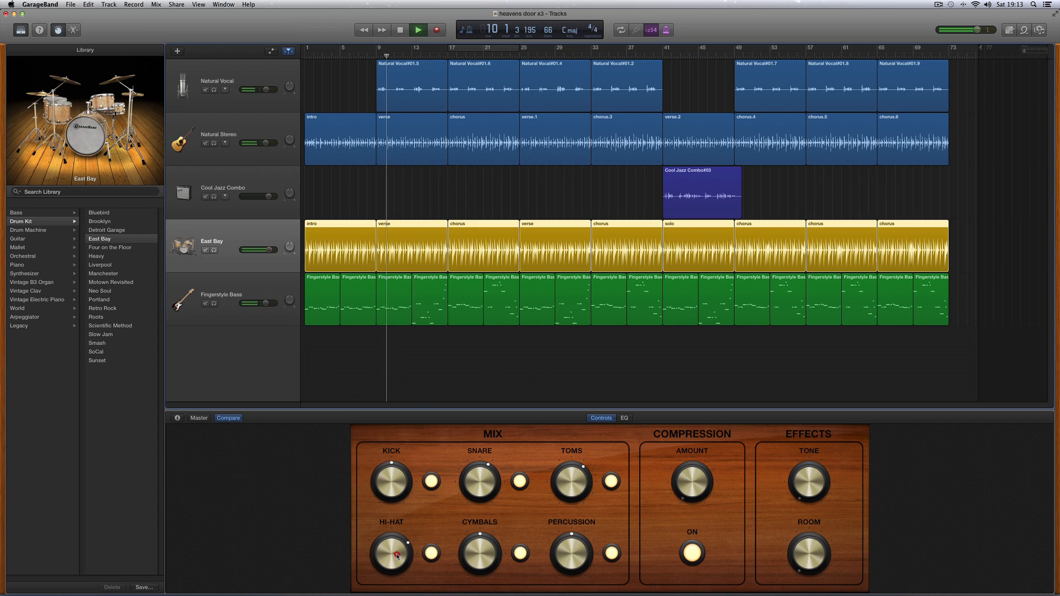
drag(398, 555, 396, 545)
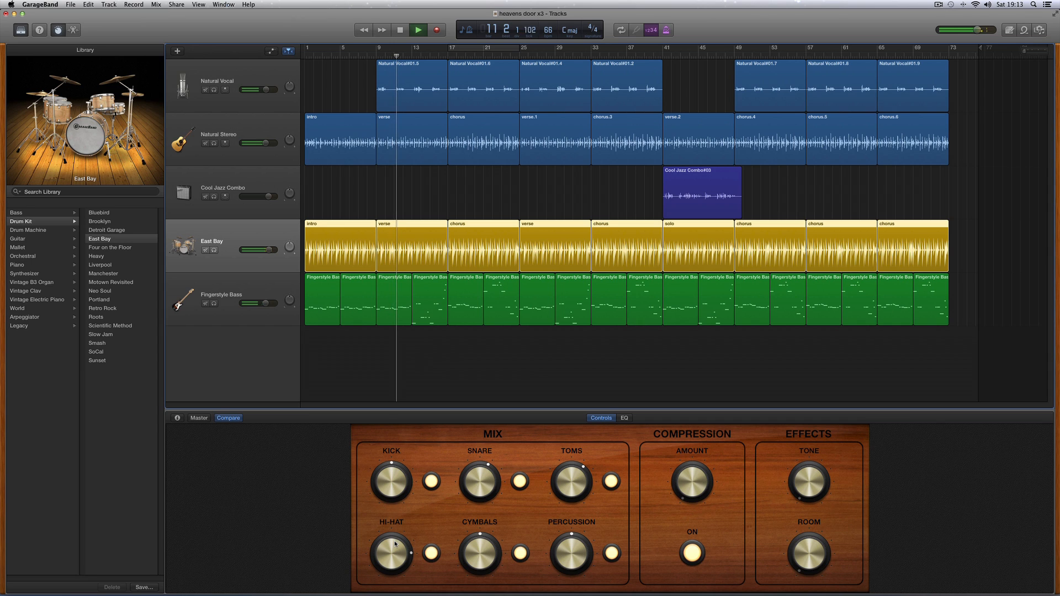
key(space)
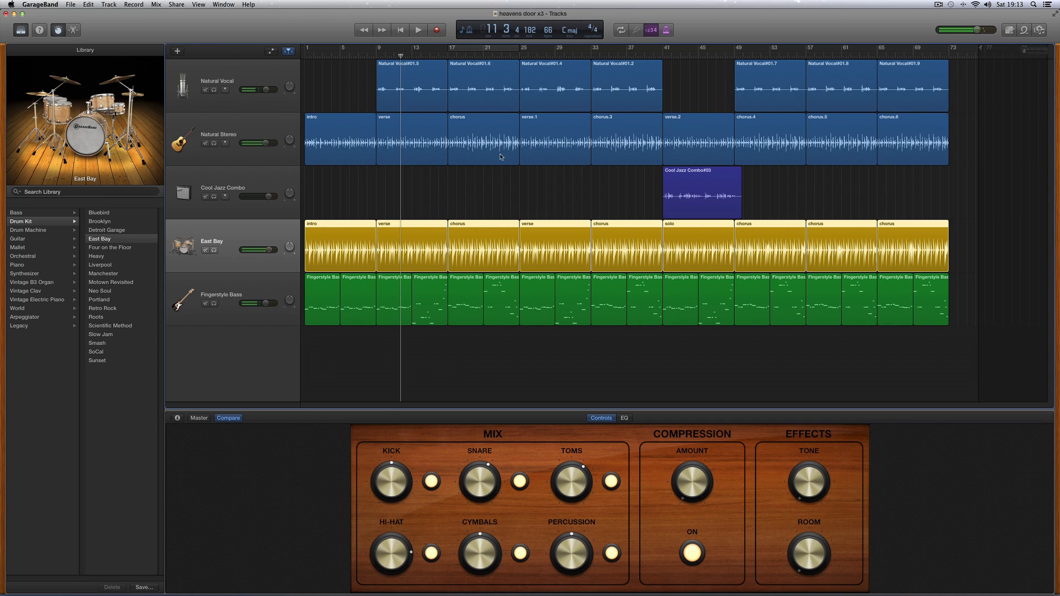
- Play the chorus from bar 17 and lower the drum kit's cymbals level to slightly below its midpoint
click(449, 51)
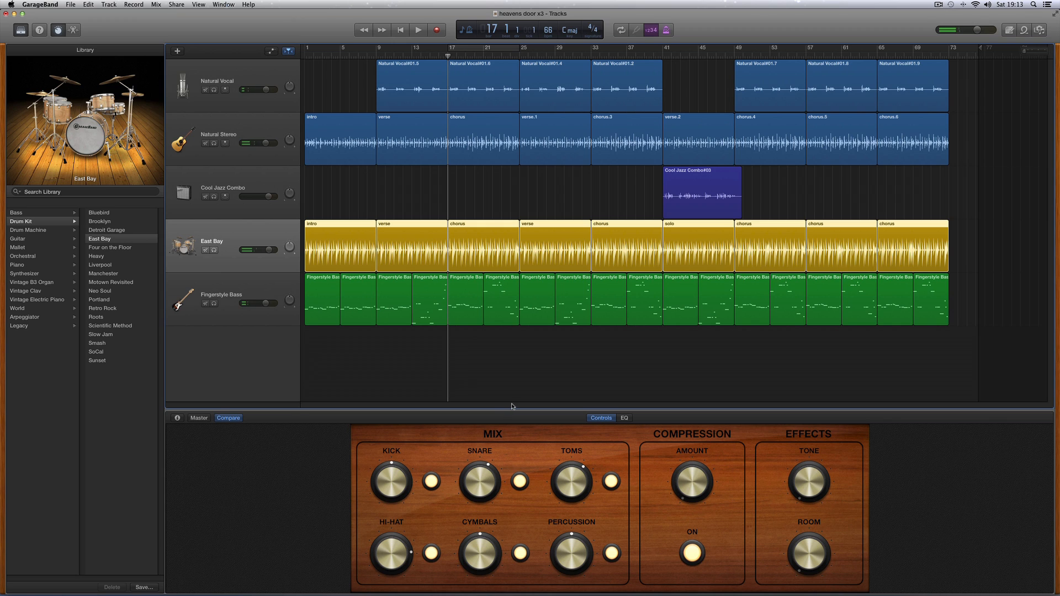
key(space)
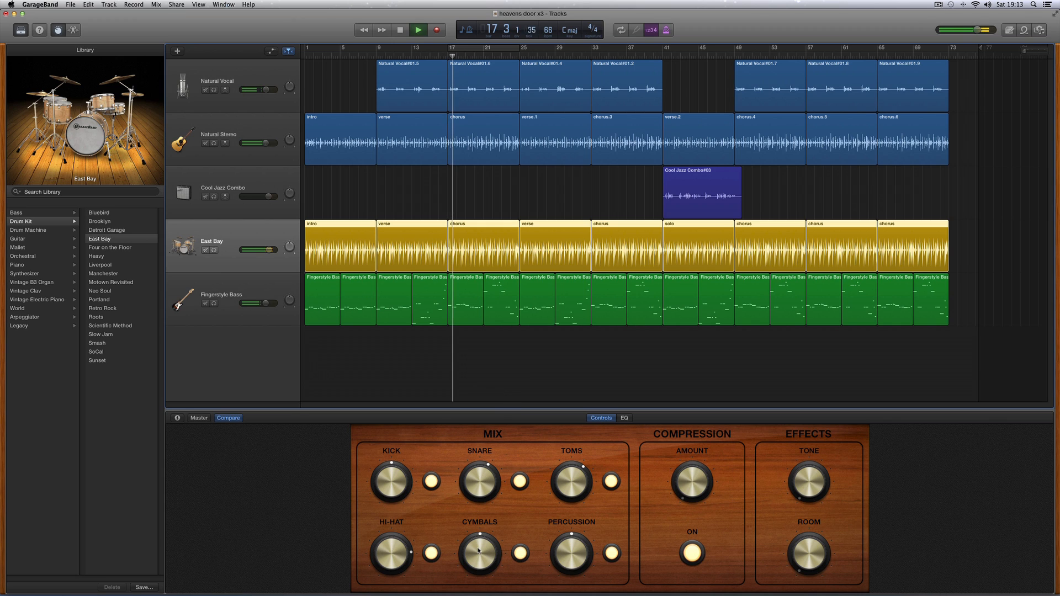
key(space)
drag(478, 551, 480, 570)
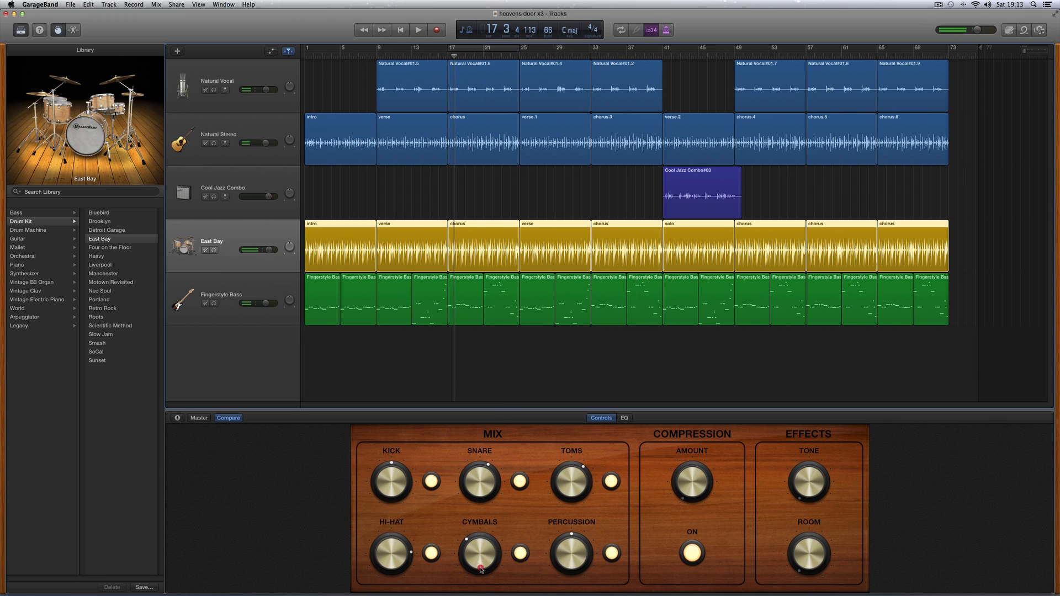
key(space)
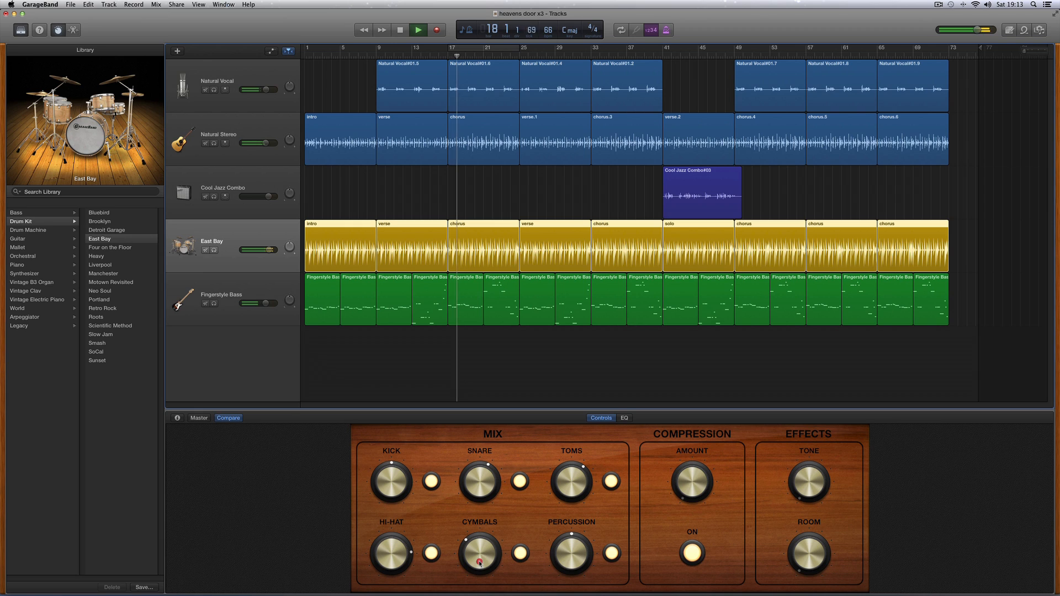
drag(479, 563, 480, 558)
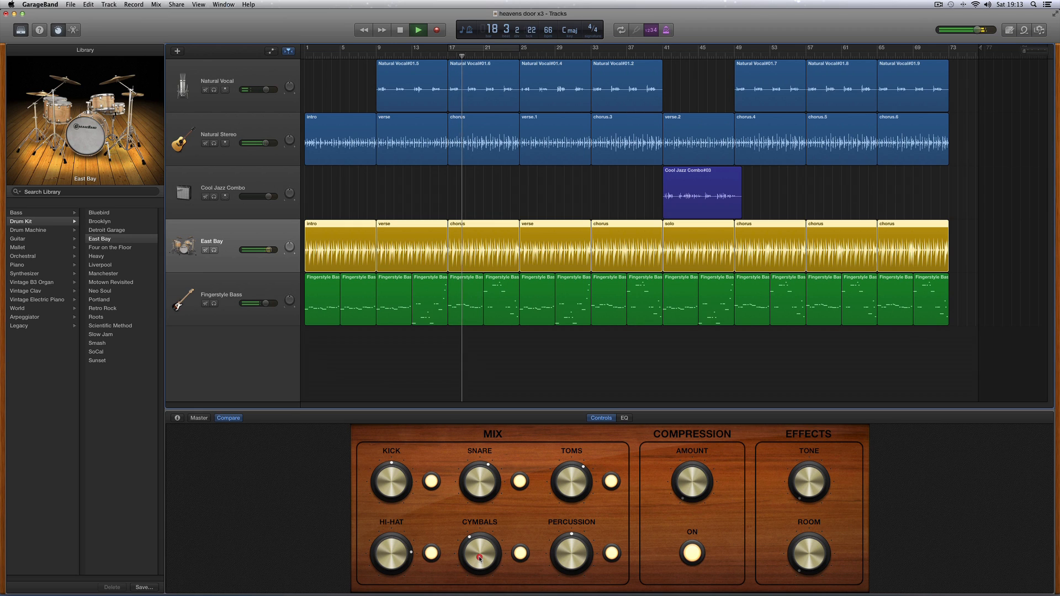
key(space)
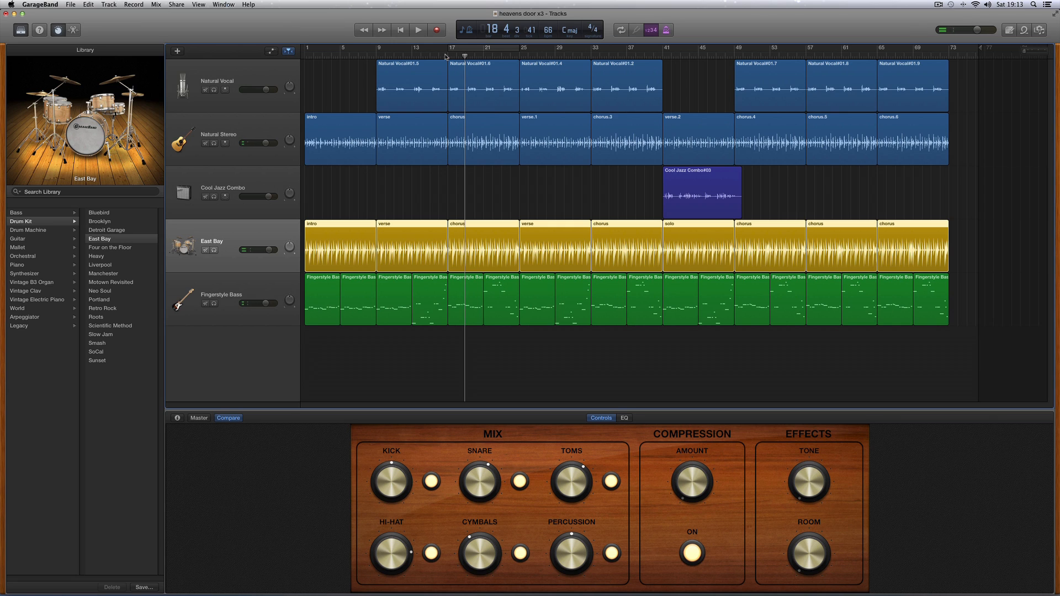
- Replay the start of the chorus at bar 17 to check the cymbals level, and stop
click(446, 55)
key(space)
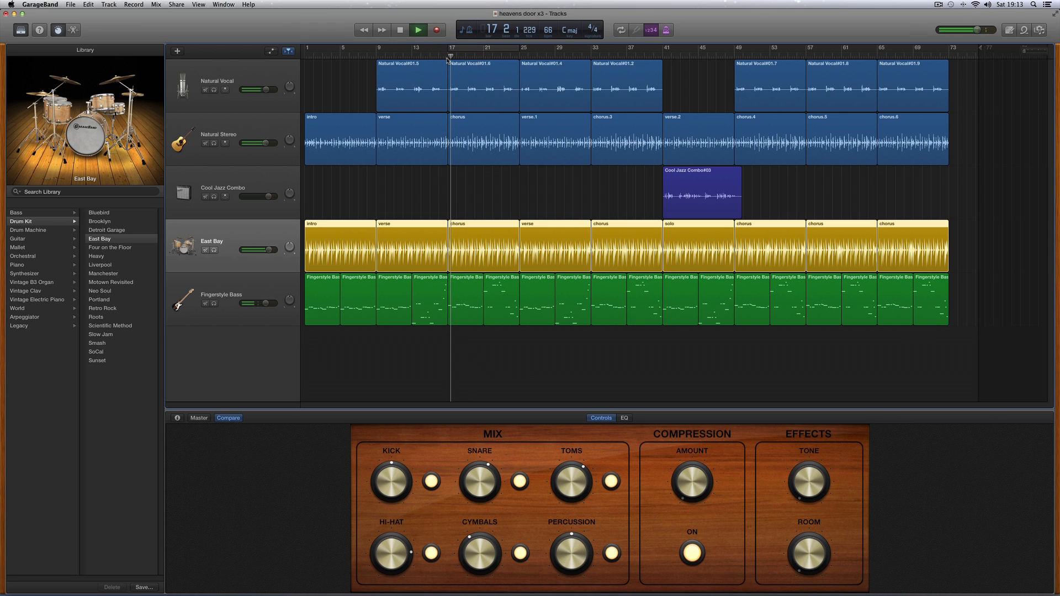
key(space)
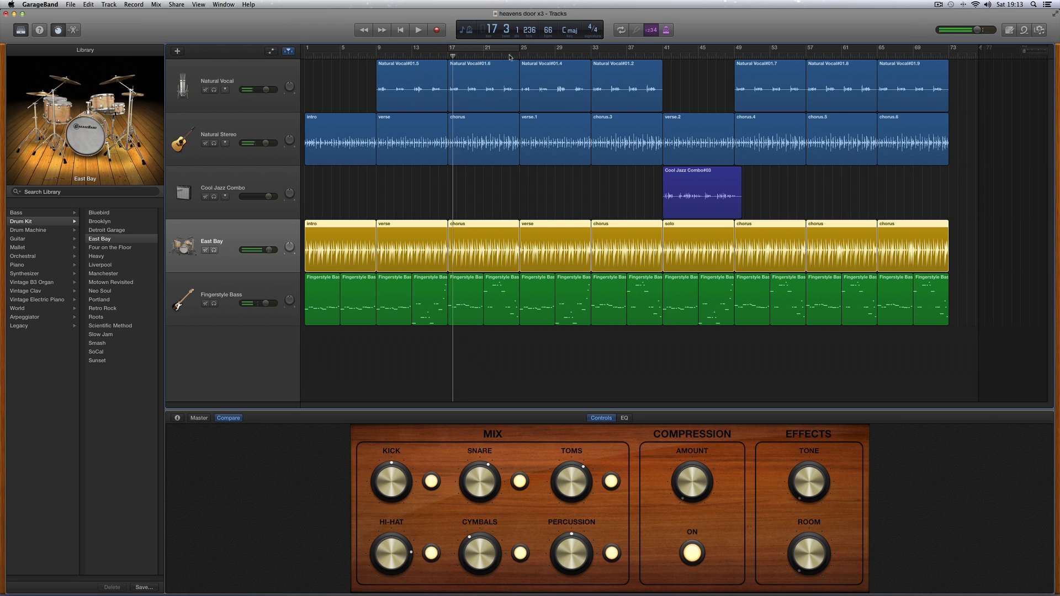
- Play the drum fill from bar 24, raise the toms level slightly, and turn the kick level down a little
click(510, 55)
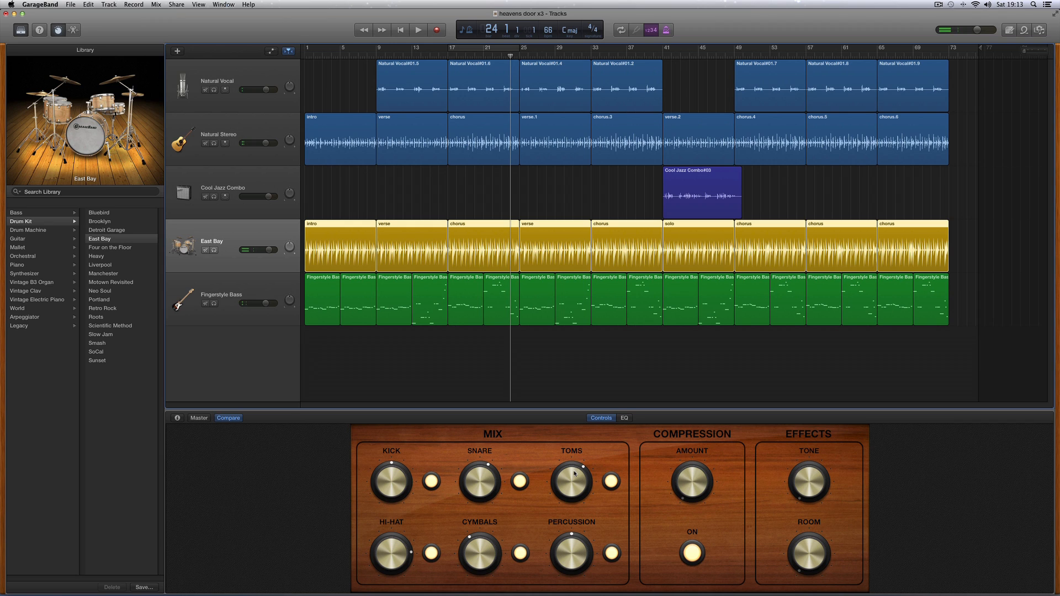
key(space)
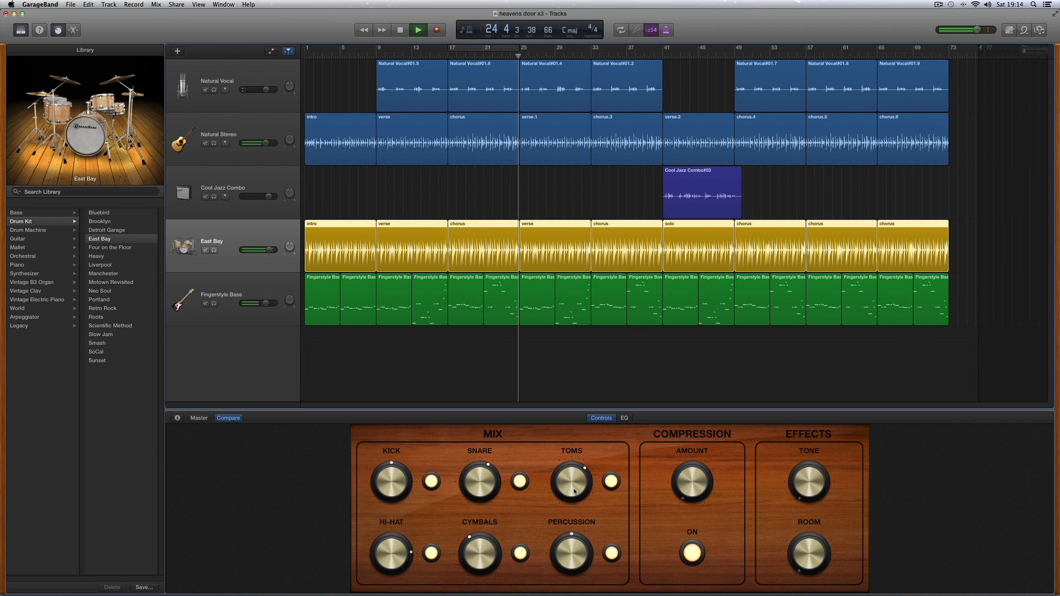
key(space)
drag(387, 471, 390, 489)
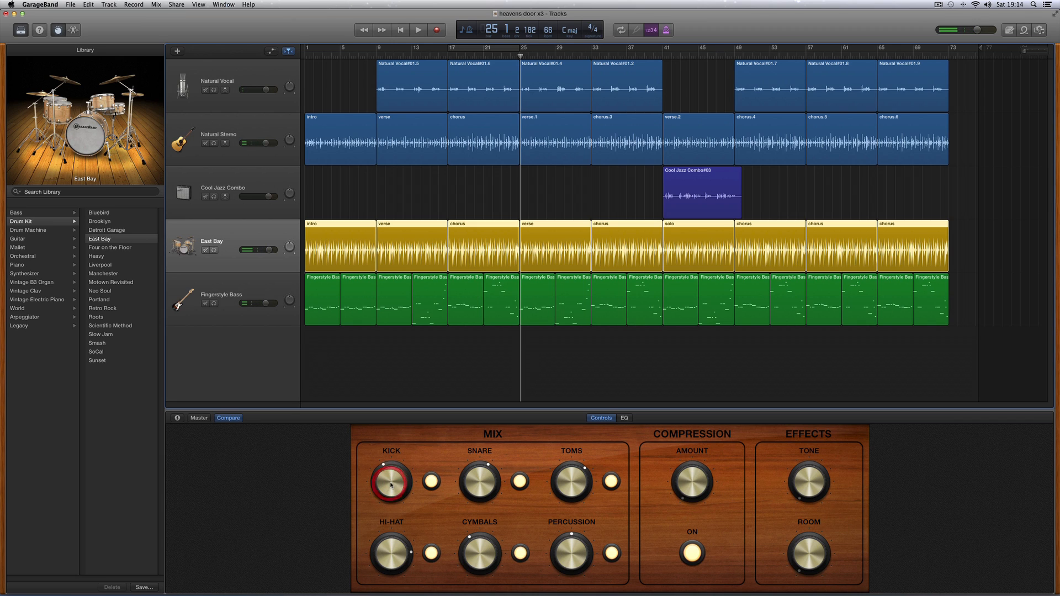
- Play the chorus from bar 17, turn the East Bay kit's kick level down slightly, and stop playback
click(447, 54)
key(space)
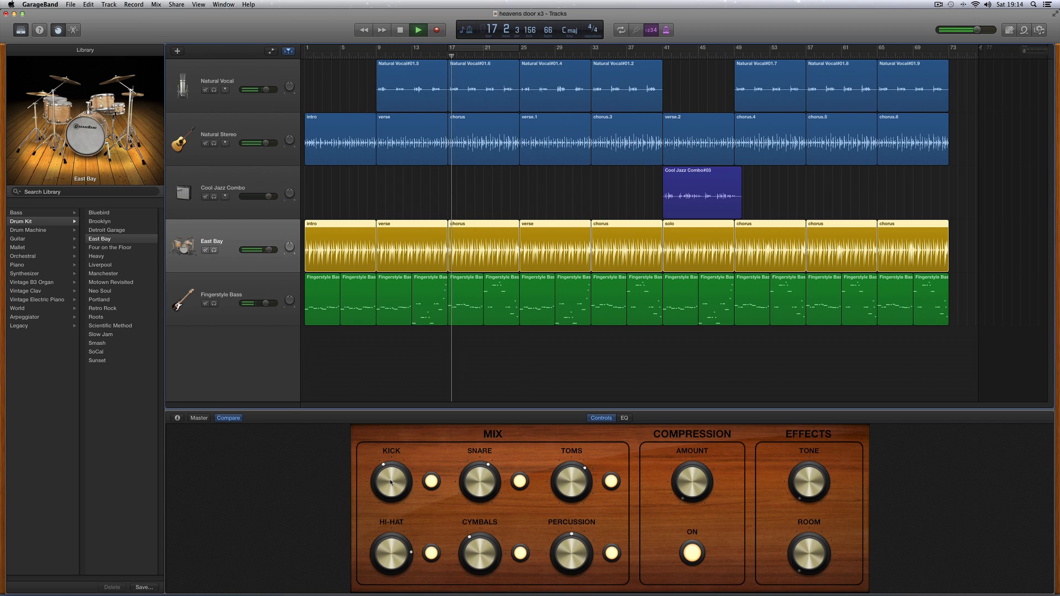
drag(391, 482, 392, 491)
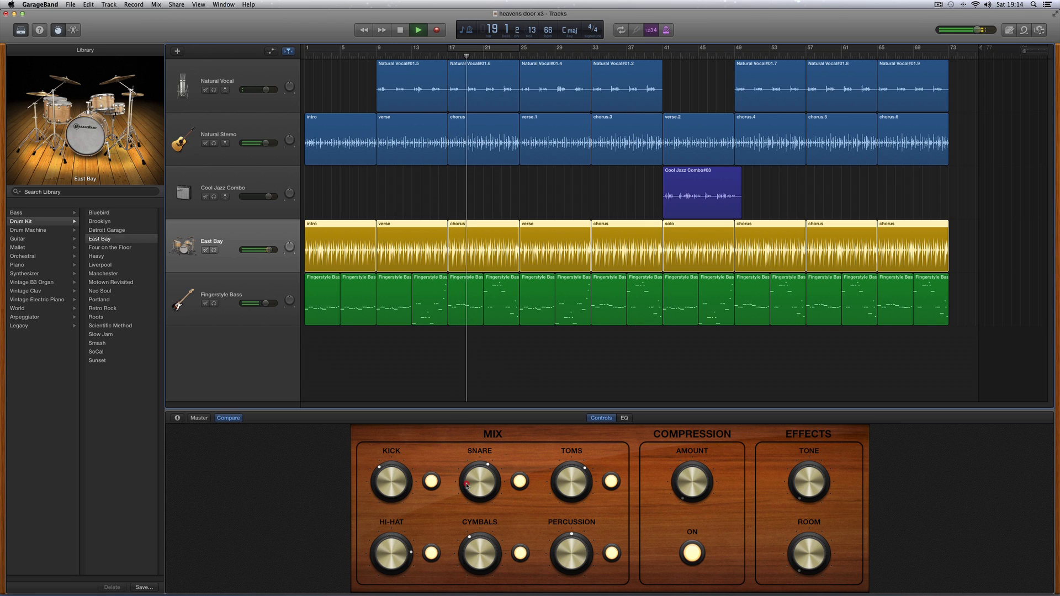
key(space)
- Play the verse from bar 10 and lower the East Bay track's volume slightly
click(385, 56)
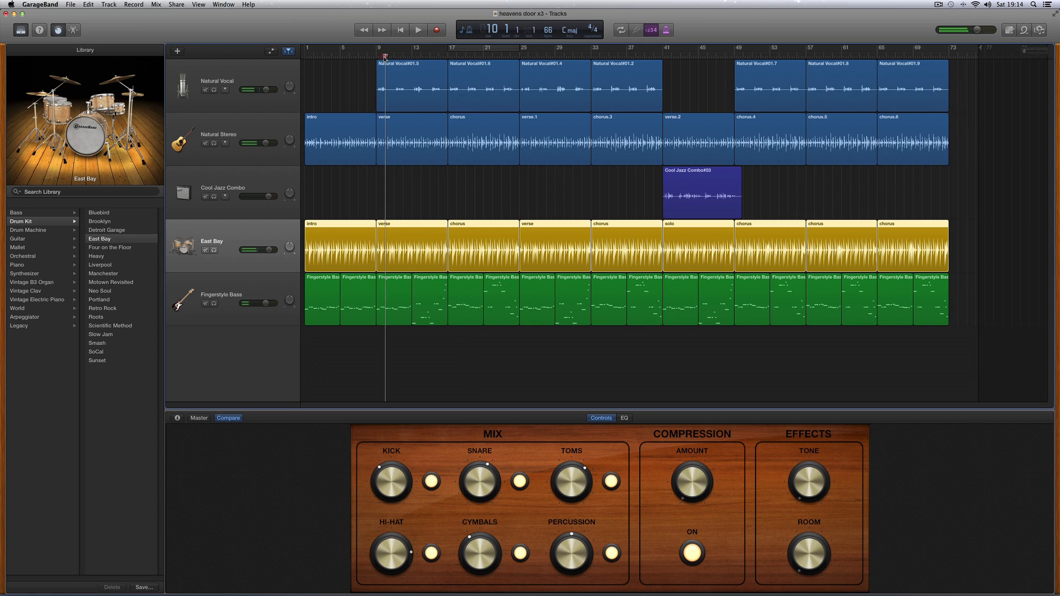
key(space)
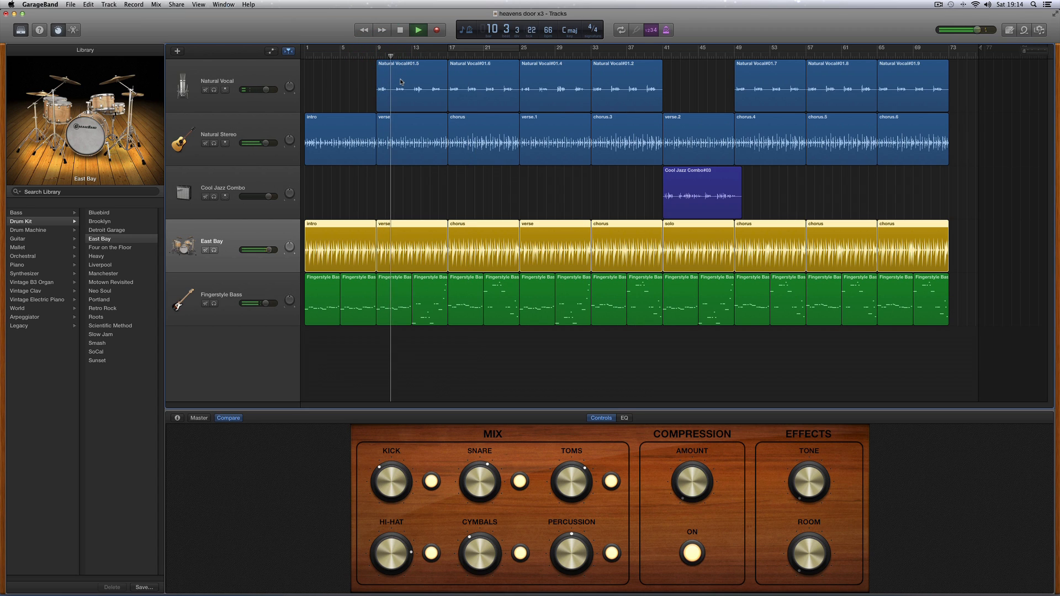
key(space)
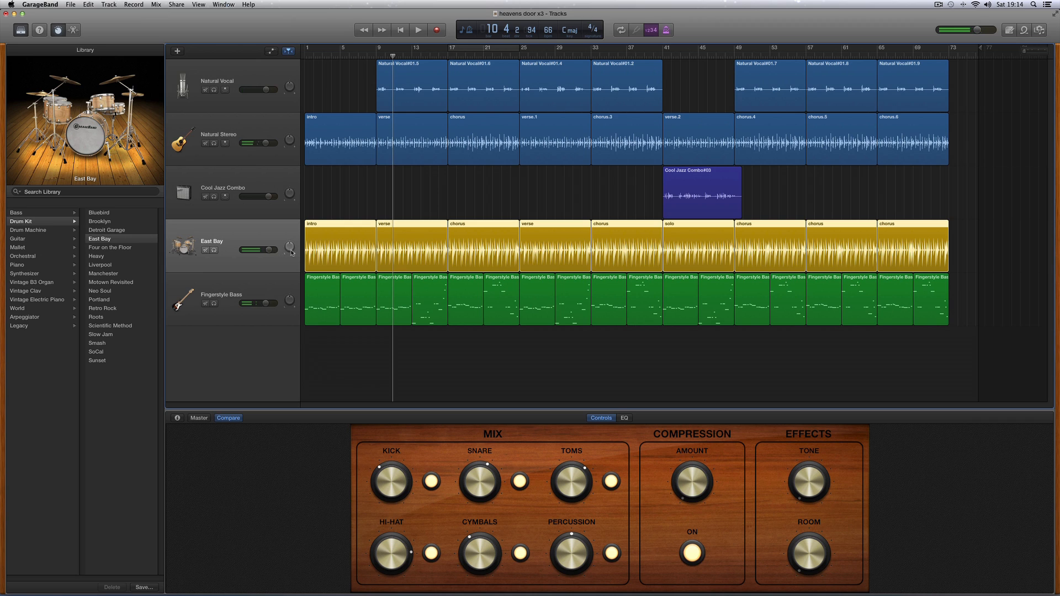
click(269, 251)
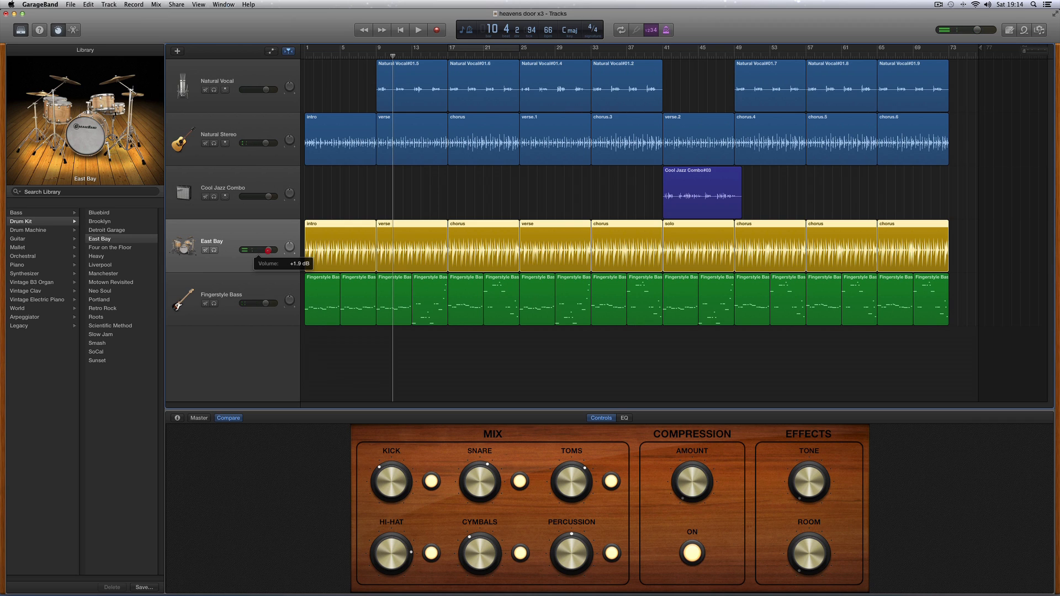
key(space)
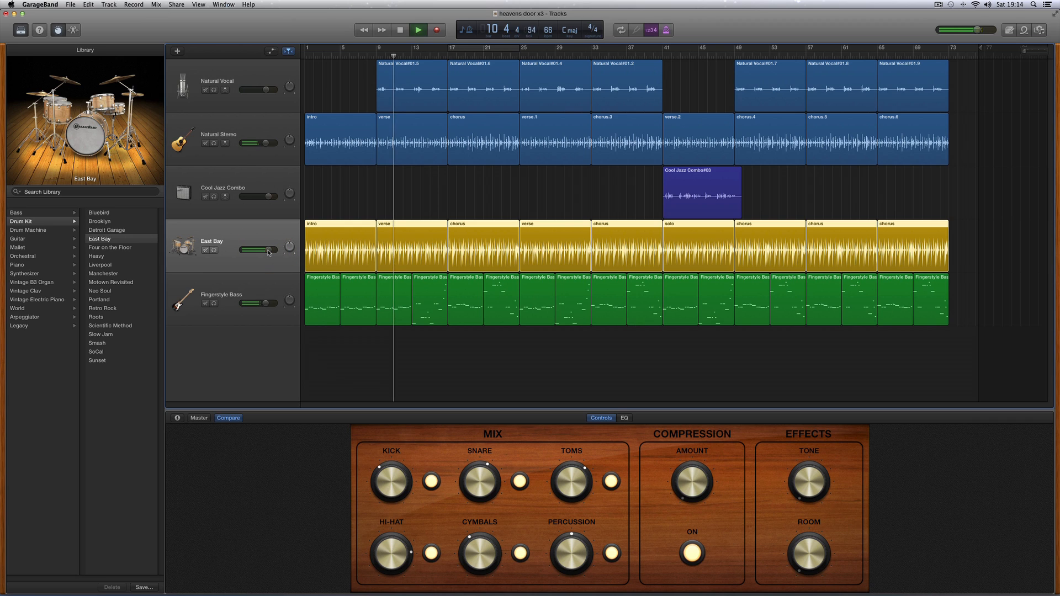
drag(268, 251, 268, 250)
key(space)
key(space)
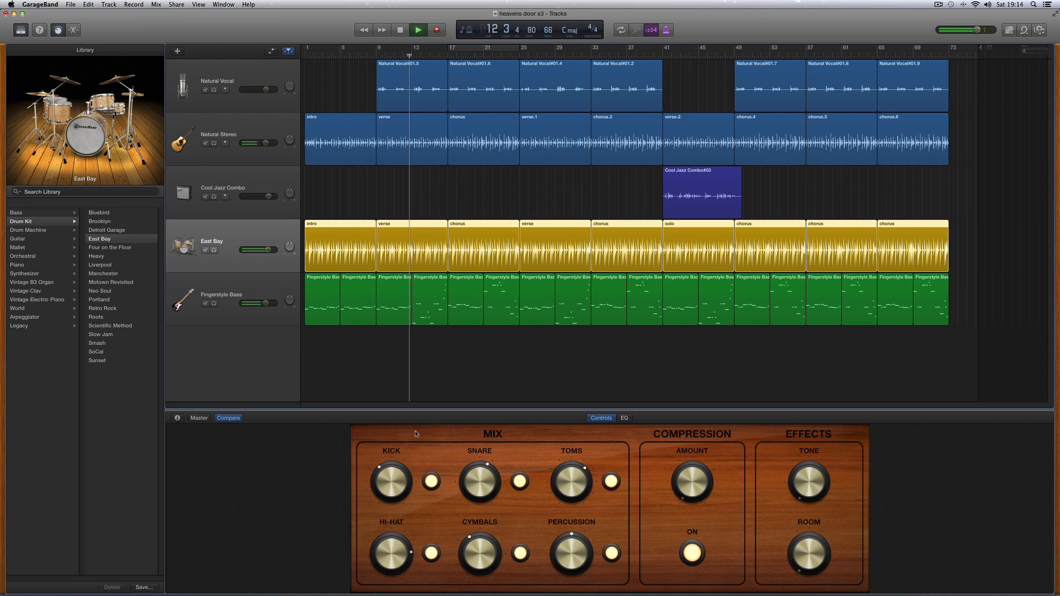
drag(269, 249, 268, 250)
- Turn the kick level down a touch during the verse around bar 13, and stop playback after listening
key(space)
drag(403, 481, 401, 481)
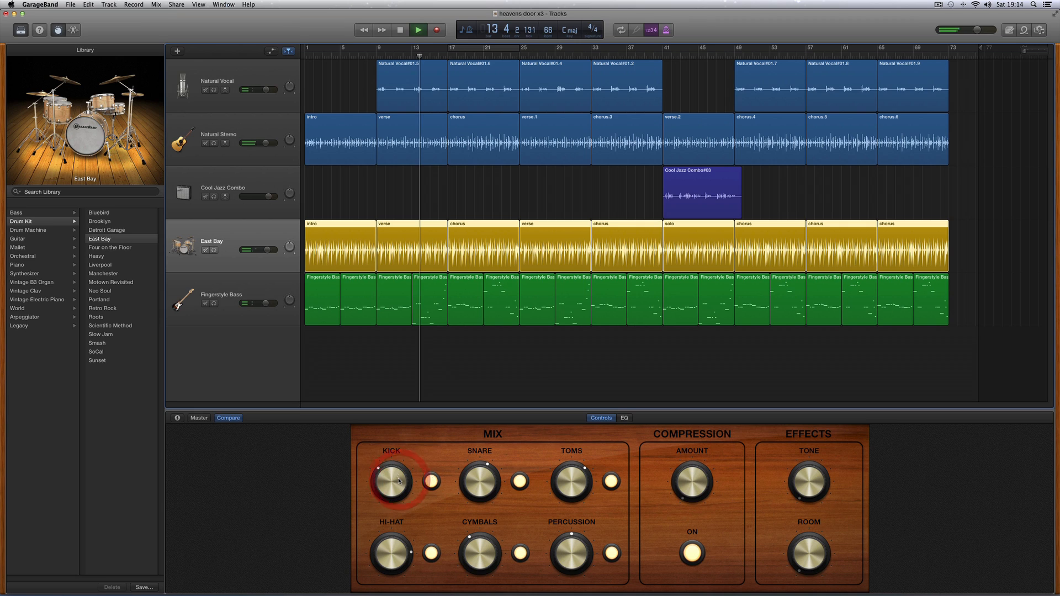
key(space)
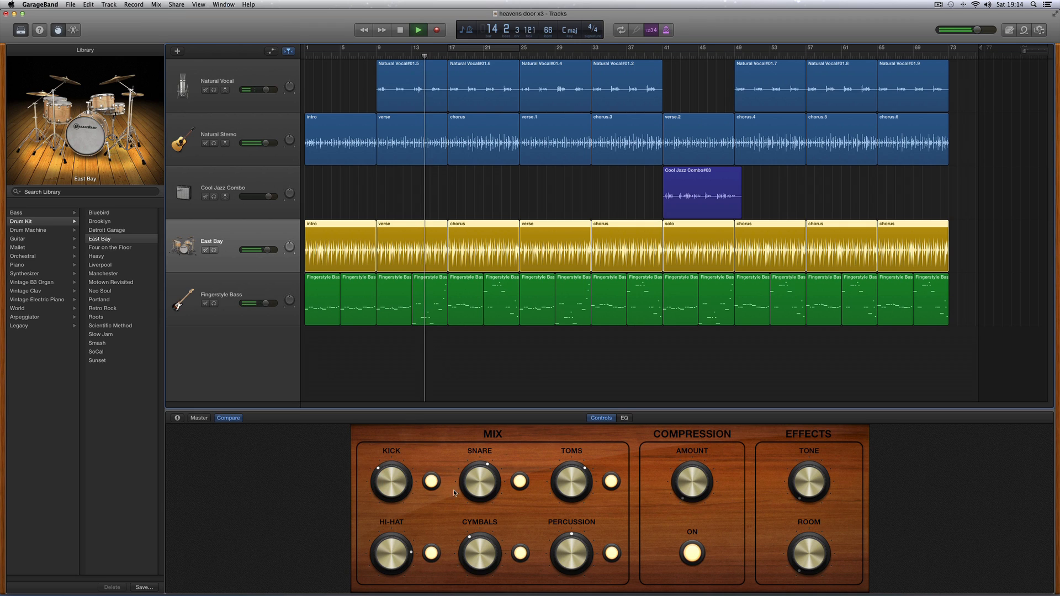
key(space)
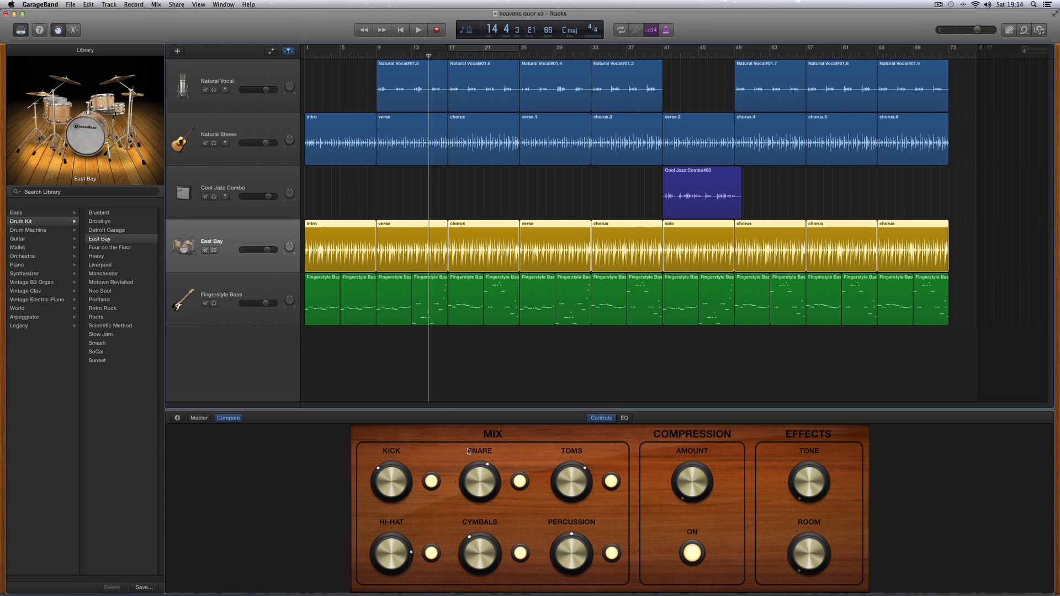
- Switch the bass track from Fingerstyle Bass to the Fretless Bass sound and play the end of the verse to hear it
click(272, 287)
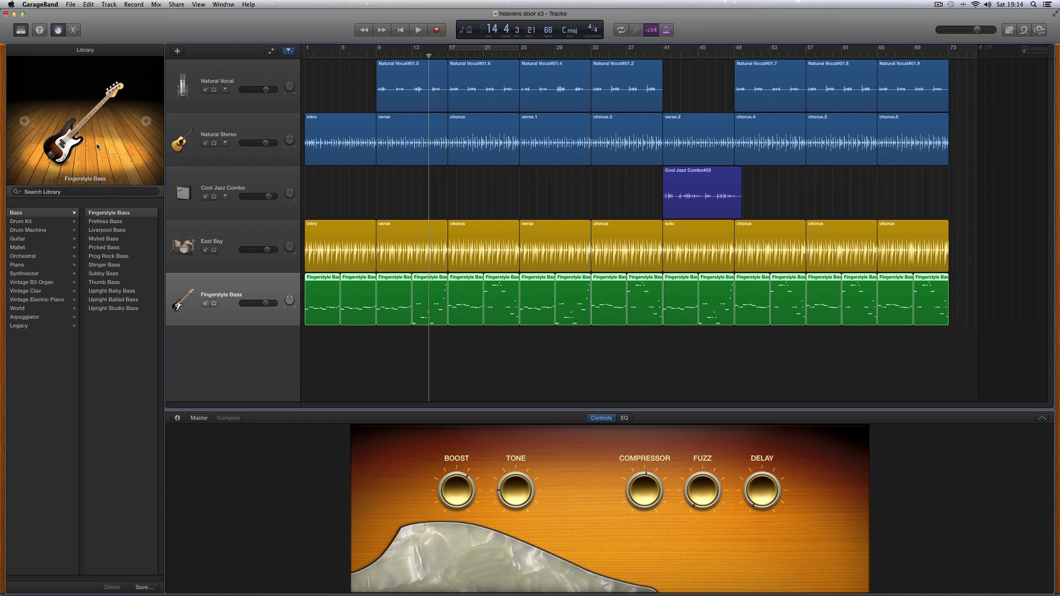
click(246, 291)
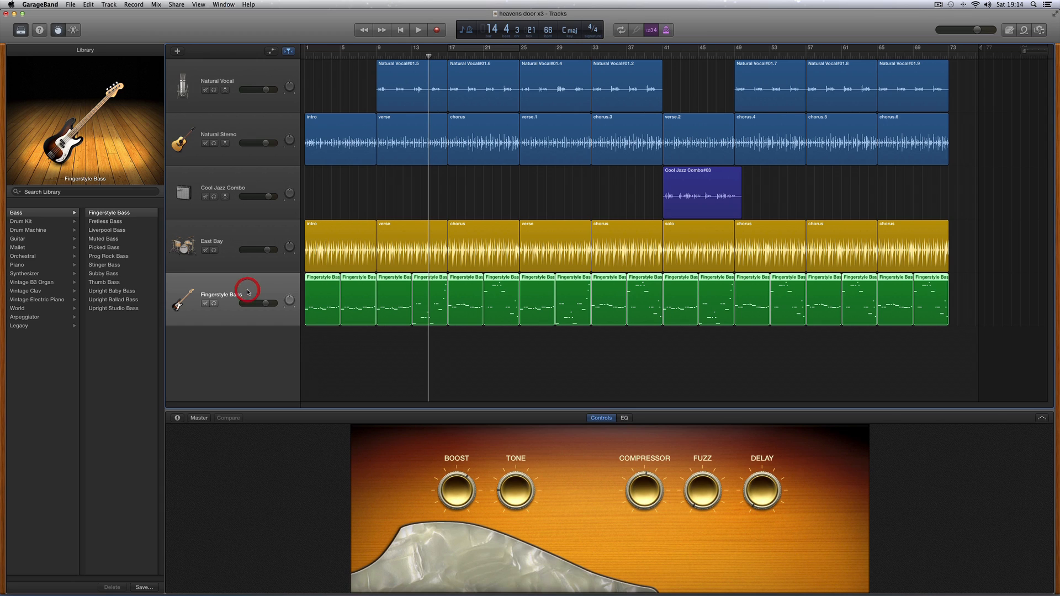
click(112, 222)
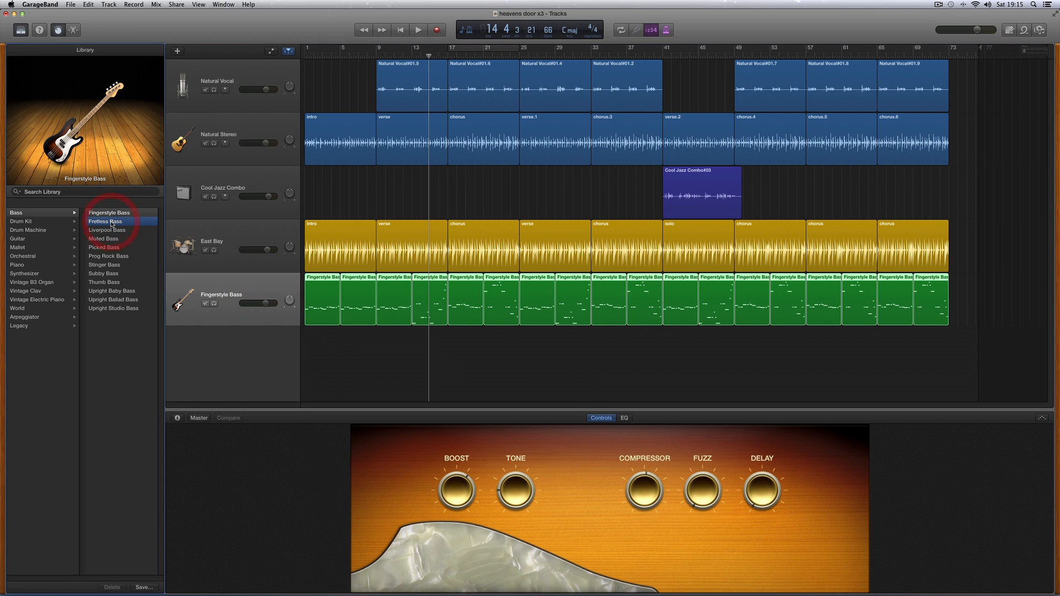
key(space)
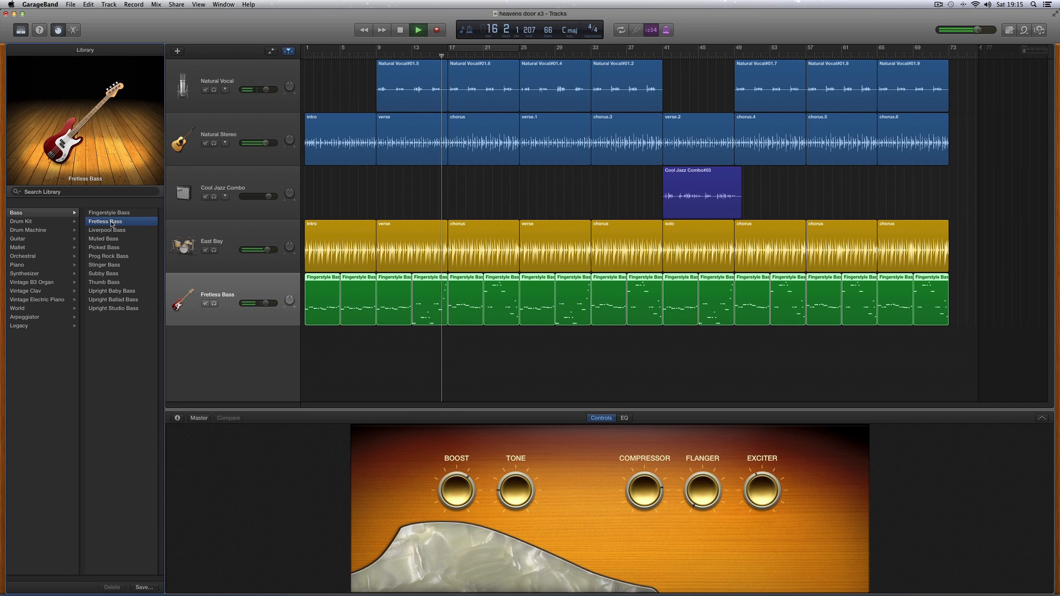
key(space)
- Mute the Natural Vocal track, play into the chorus, and fine-tune the Natural Stereo guitar track's volume
click(205, 91)
key(space)
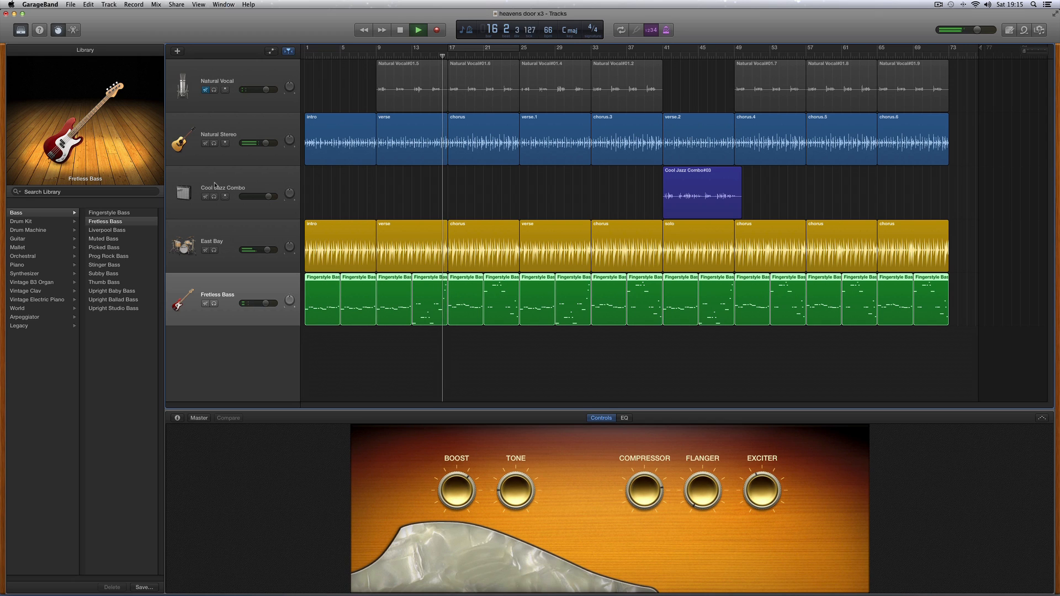
drag(265, 143, 264, 143)
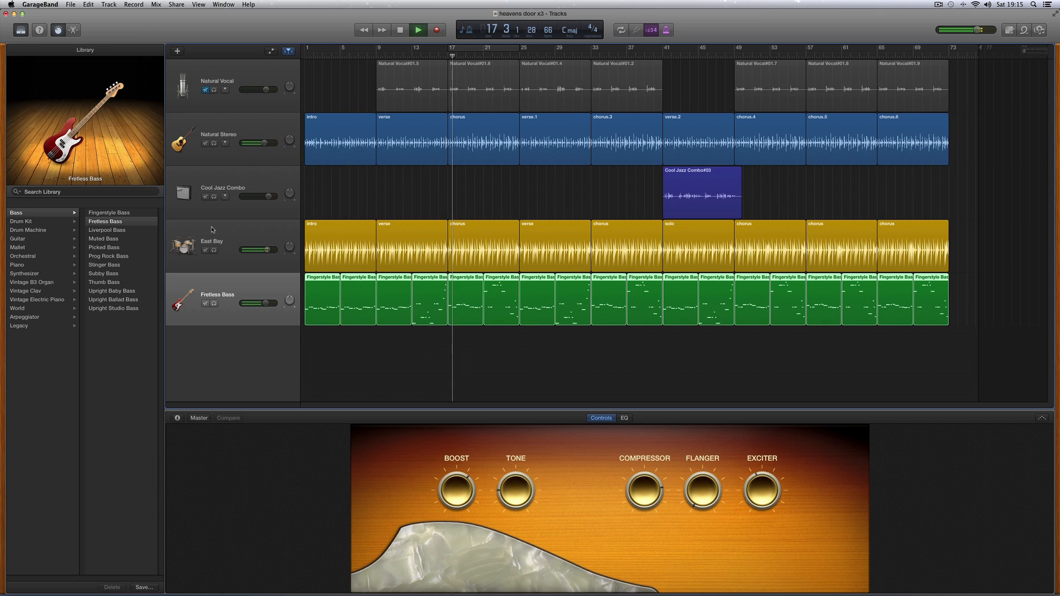
key(space)
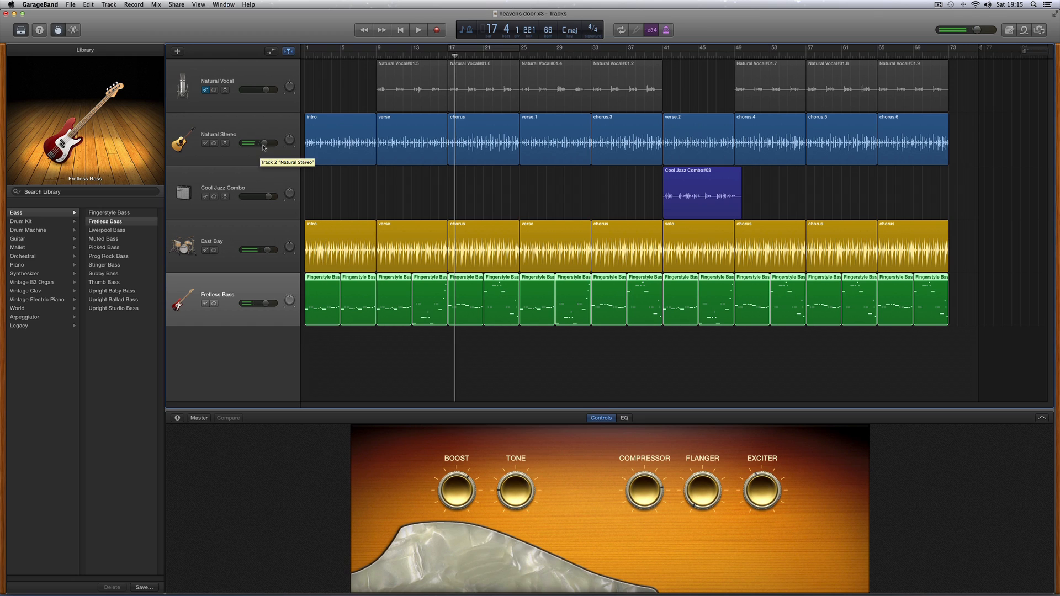
click(264, 144)
drag(267, 144, 270, 144)
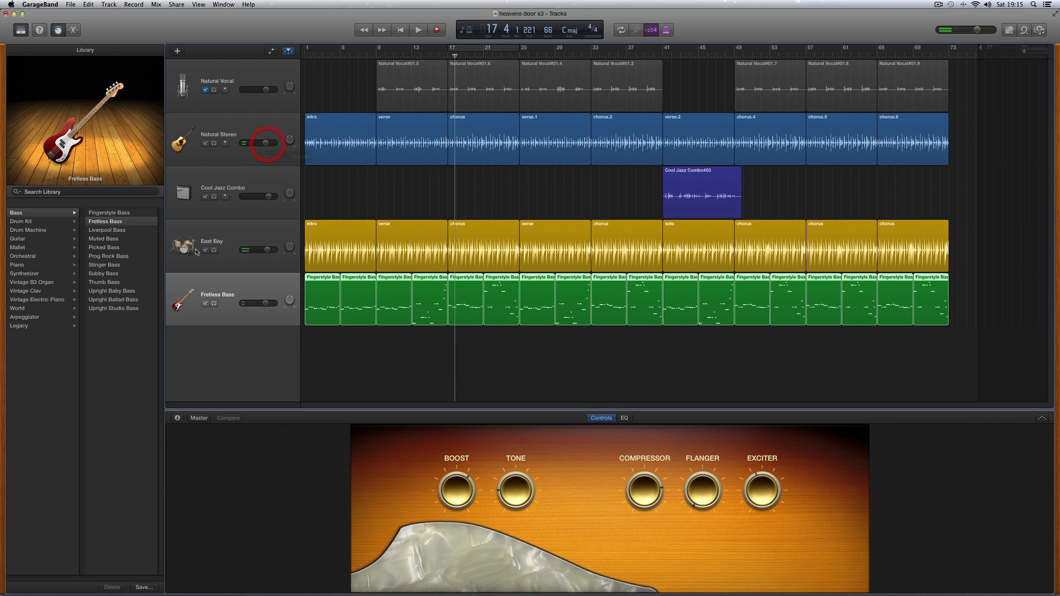
- Load the Liverpool Bass sound on the bass track, audition it in the chorus, and lower the track's volume
click(113, 231)
key(space)
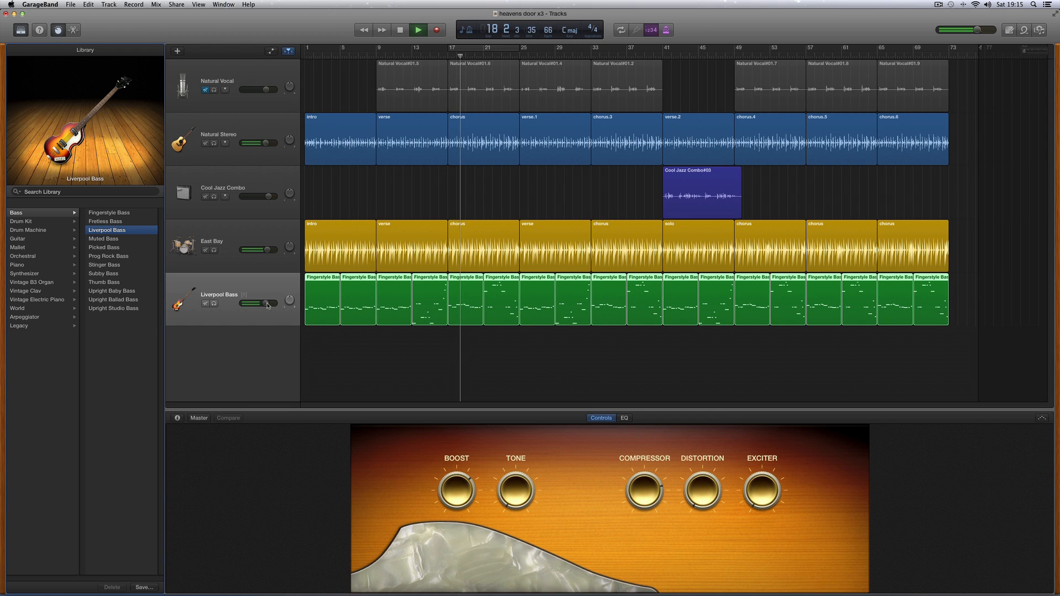
key(space)
drag(269, 304, 252, 306)
key(space)
key(space)
- Adjust the Liverpool Bass tone while the chorus plays from around bar 20, and stop playback
key(space)
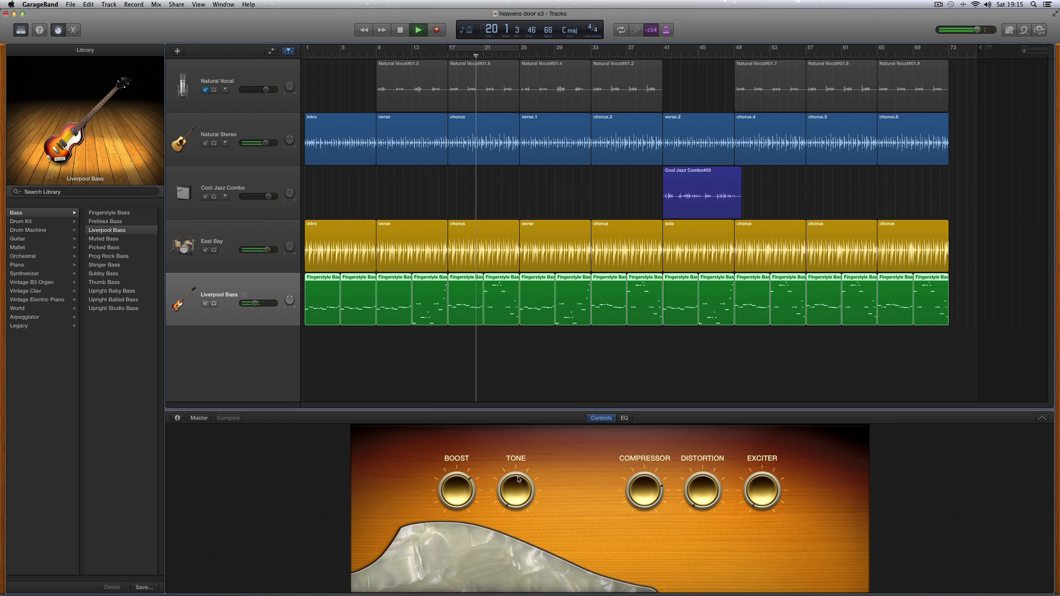
mouse_move(518, 485)
mouse_down()
mouse_move(516, 406)
mouse_move(512, 476)
mouse_up()
key(space)
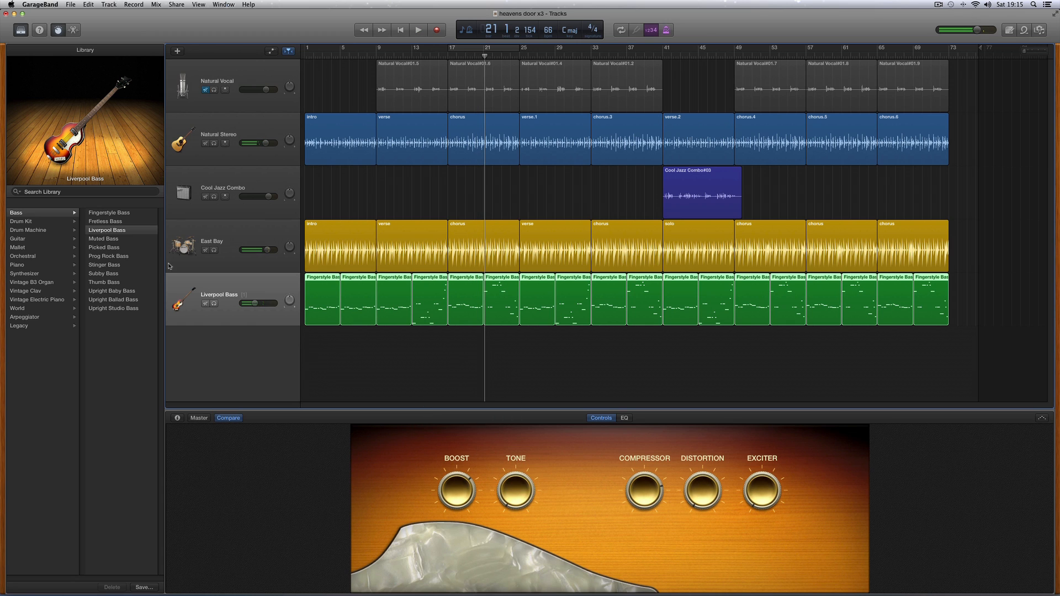
- Replace the bass with Muted Bass, discarding the changed settings, and raise the track's volume while auditioning it
click(110, 240)
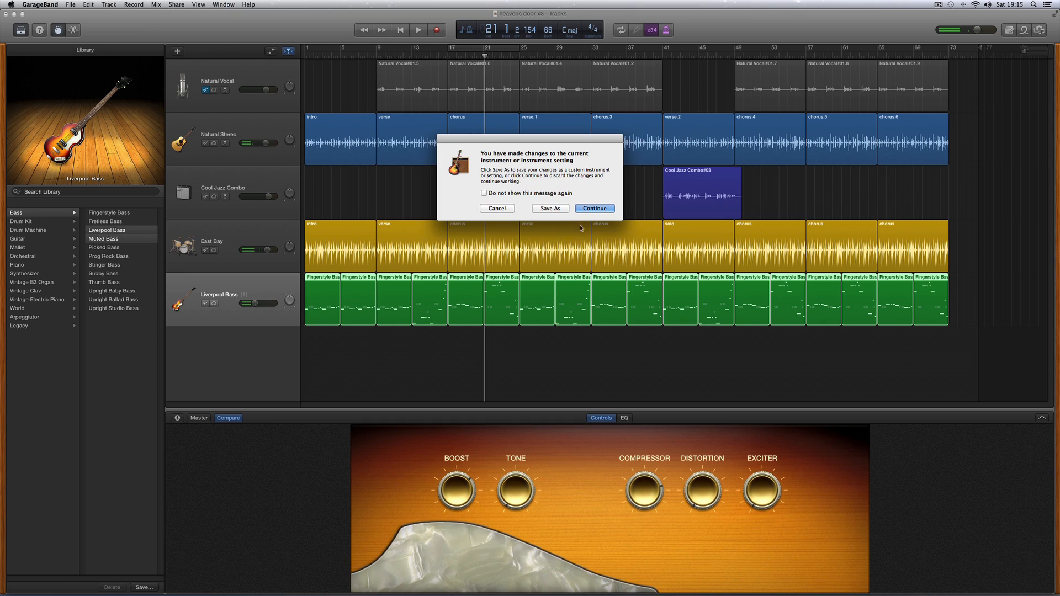
click(592, 210)
key(space)
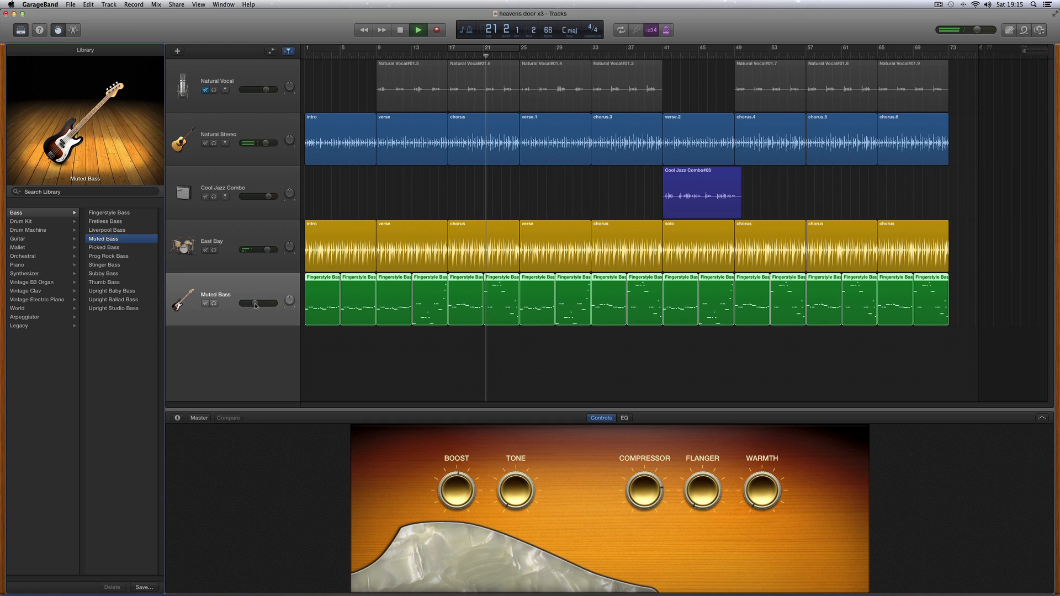
drag(254, 303, 290, 305)
key(space)
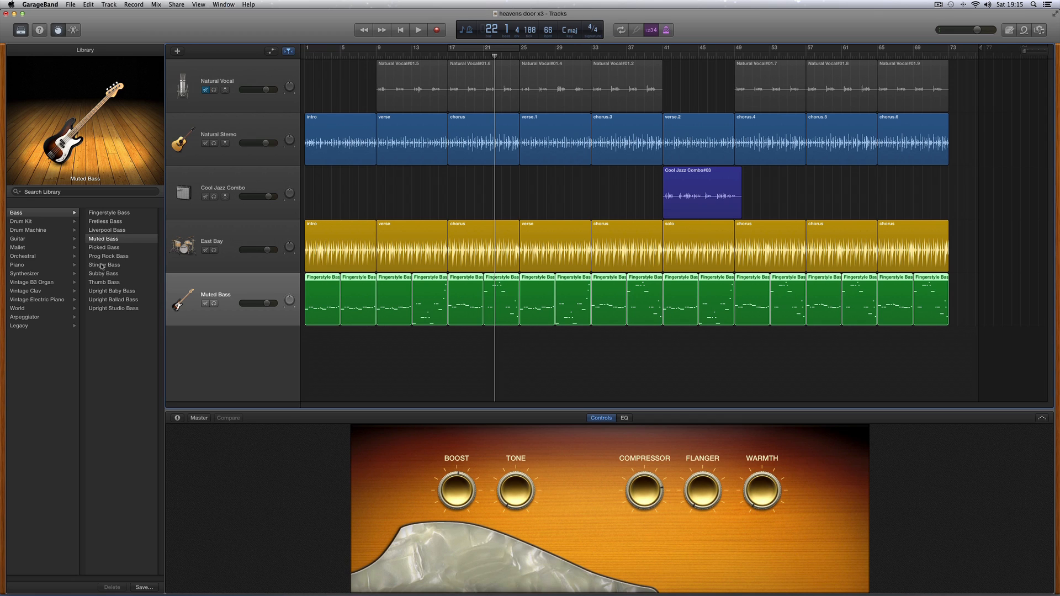
- Audition the Stinger Bass sound on the bass track from bar 22, fine-tuning its volume, and stop playback
click(106, 266)
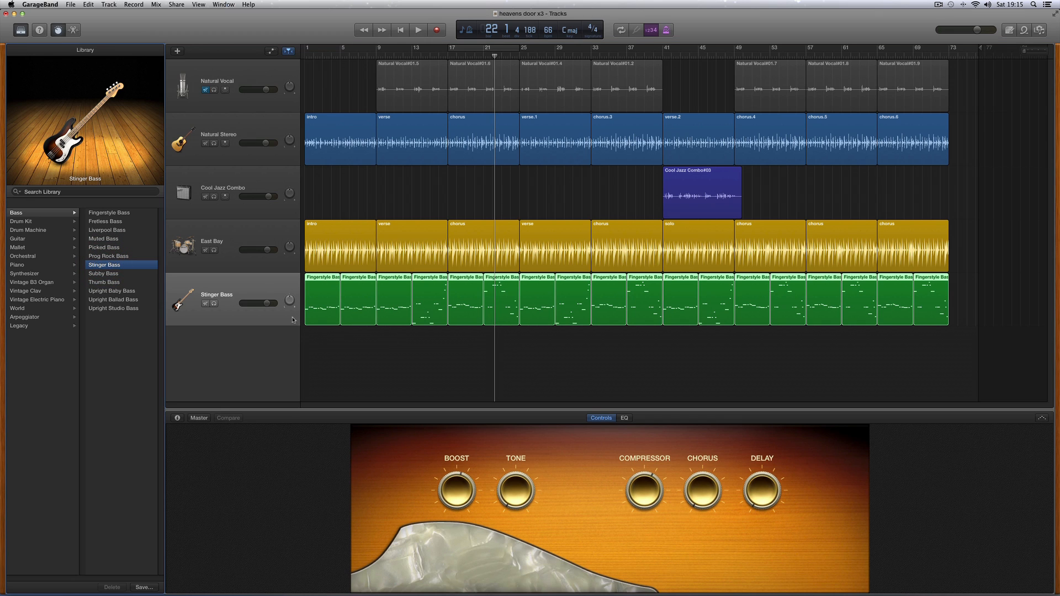
key(space)
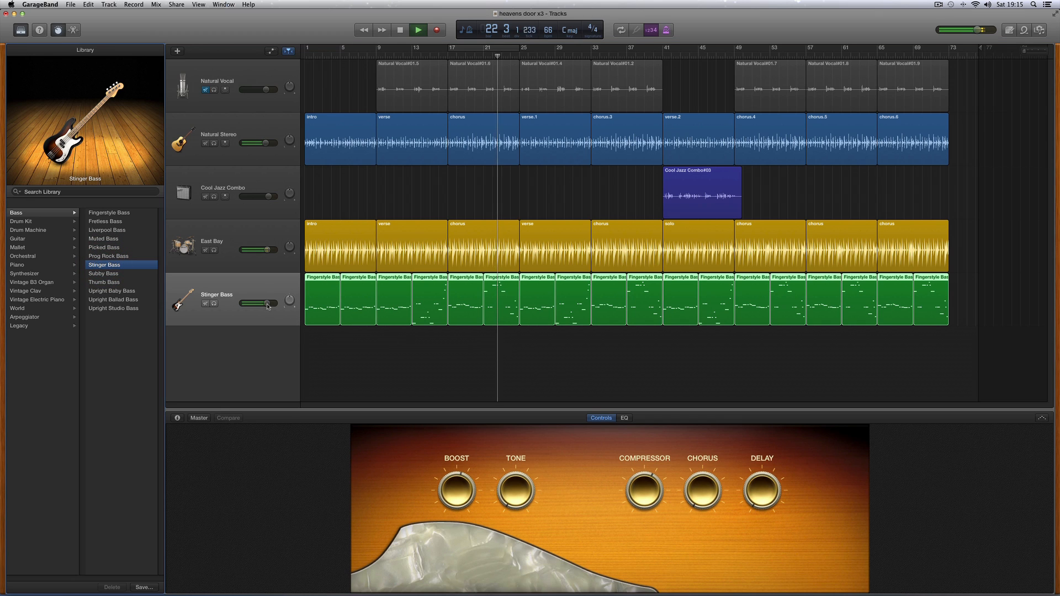
drag(267, 304, 266, 303)
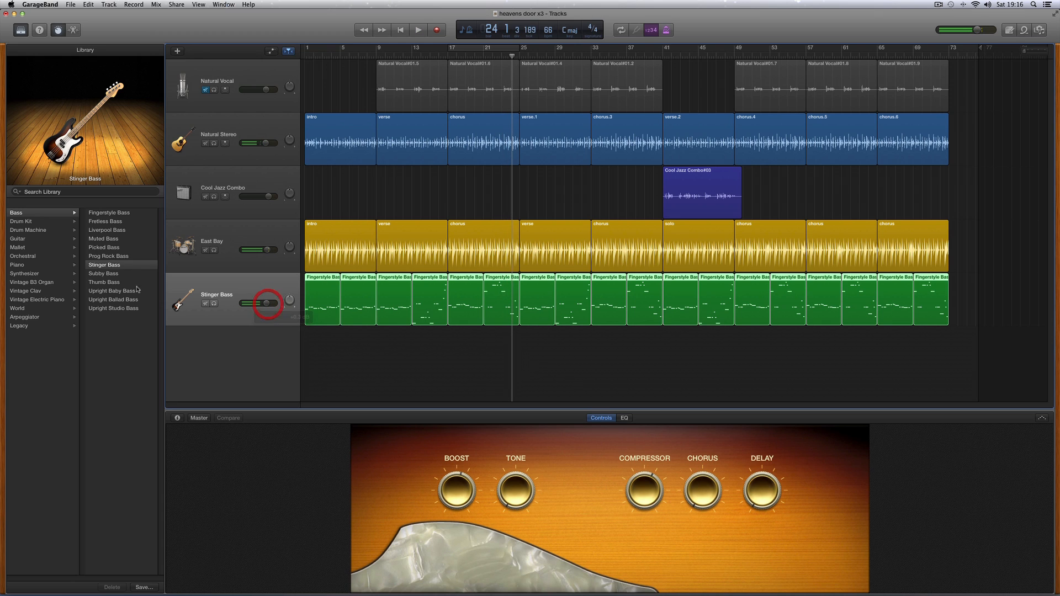
key(space)
- Try the Thumb Bass sound on the bass track from bar 24, fine-tuning its volume, and stop playback
click(116, 283)
key(space)
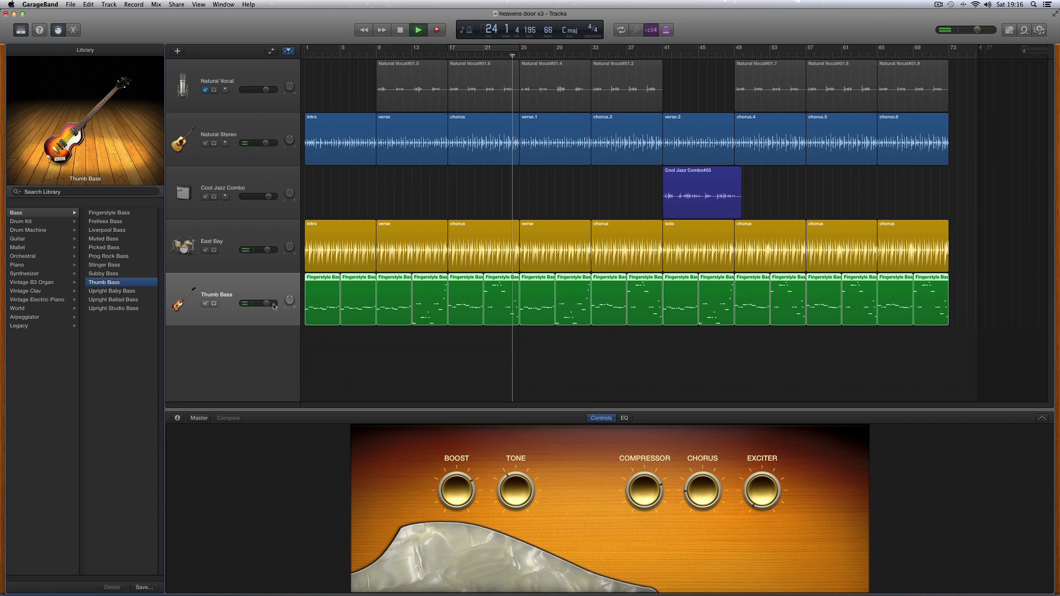
drag(267, 303, 266, 303)
key(space)
- Load Upright Baby Bass on the bass track, play the verse, and lower the track's volume slightly
click(125, 291)
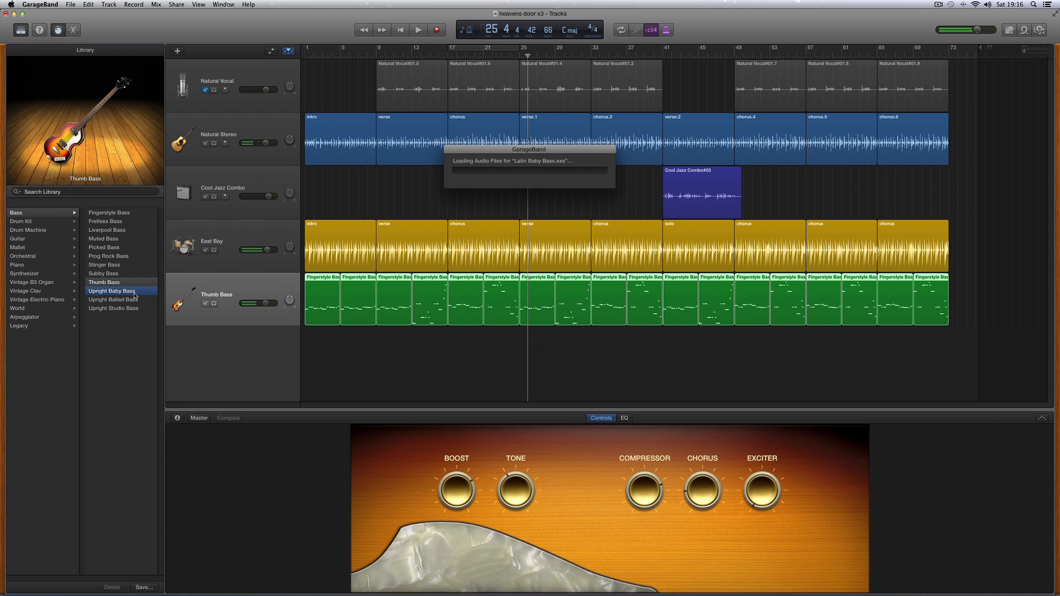
key(space)
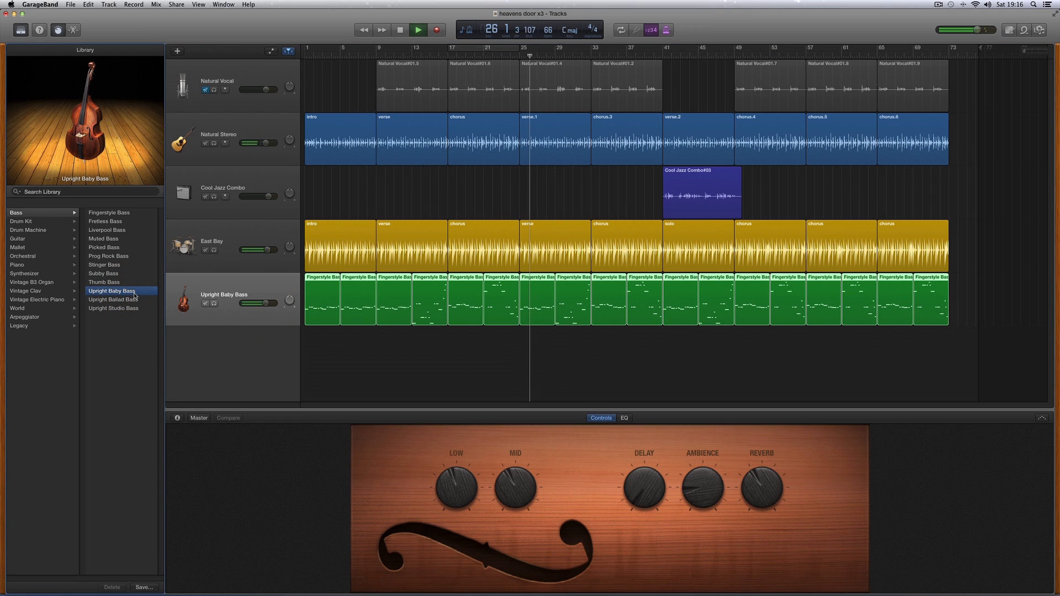
drag(259, 303, 260, 303)
- Audition the Upright Ballad Bass sound on the bass track during the verse from bar 27, and stop playback
click(133, 300)
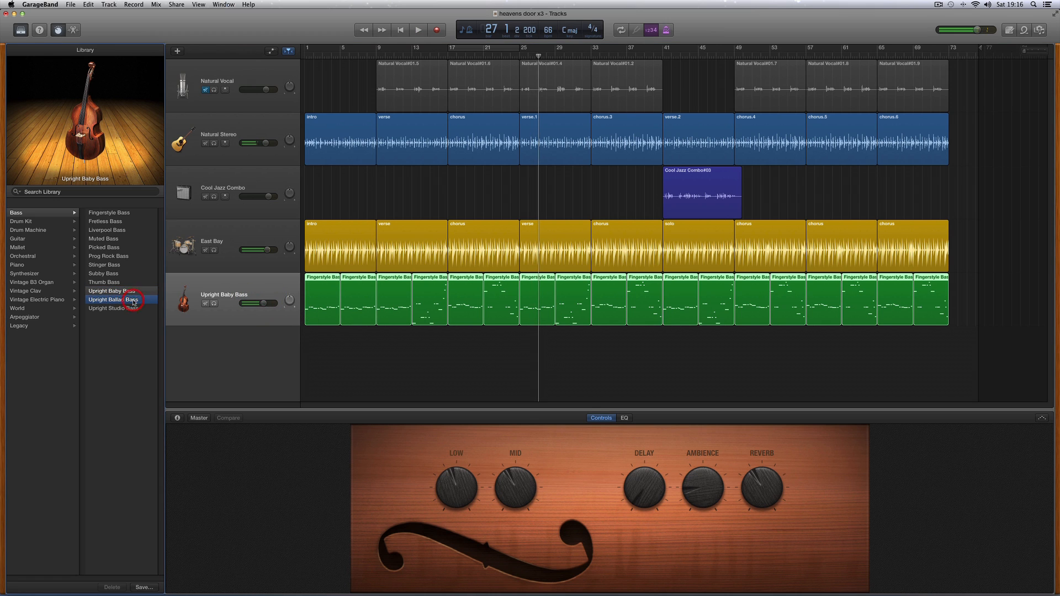
key(space)
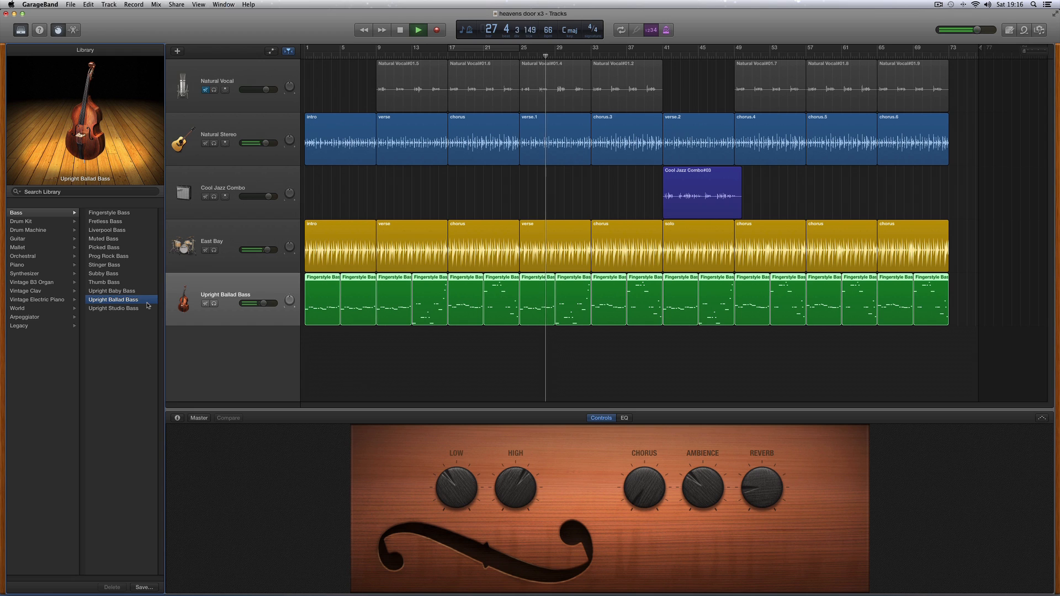
key(space)
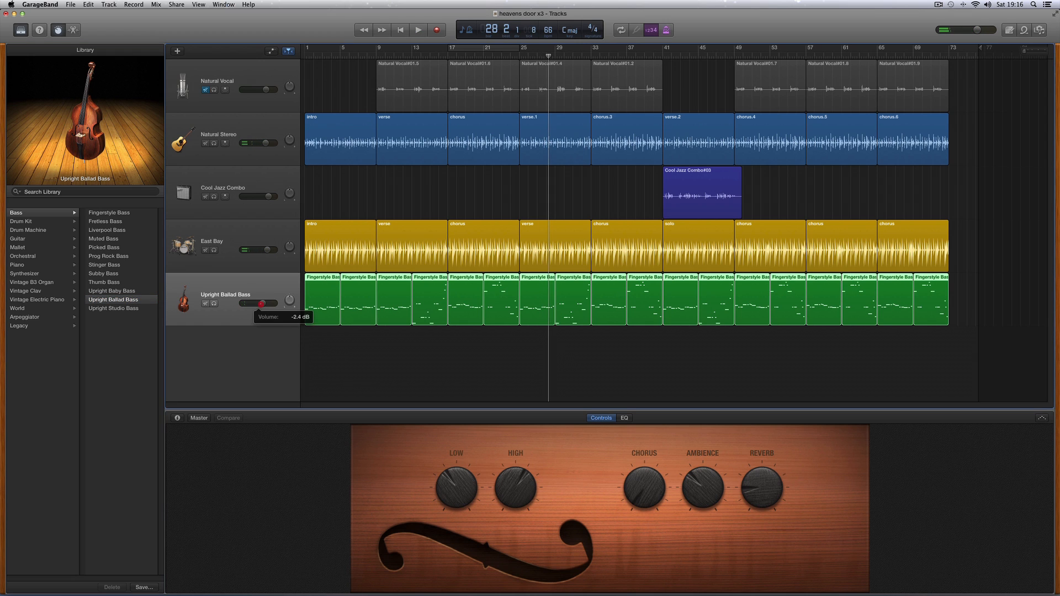
- Audition the Upright Studio Bass sound on the bass track from bar 28, and stop playback
click(135, 309)
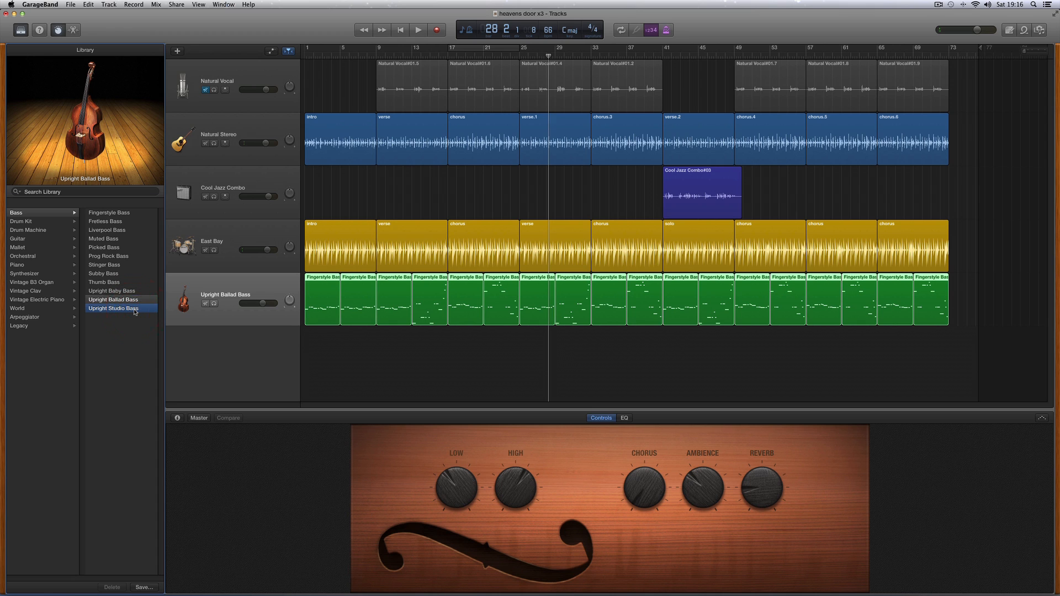
key(space)
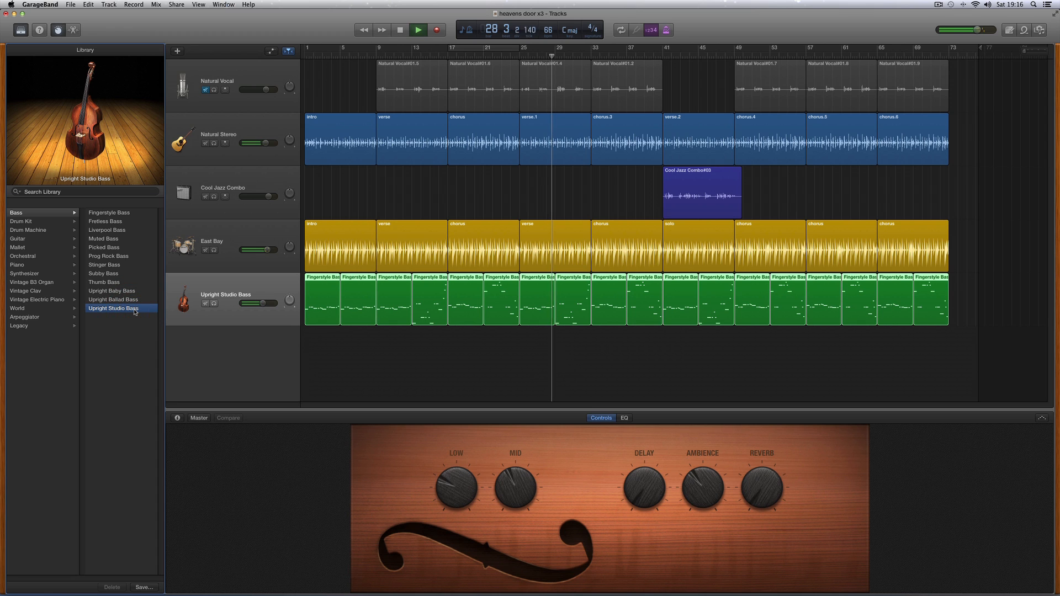
key(space)
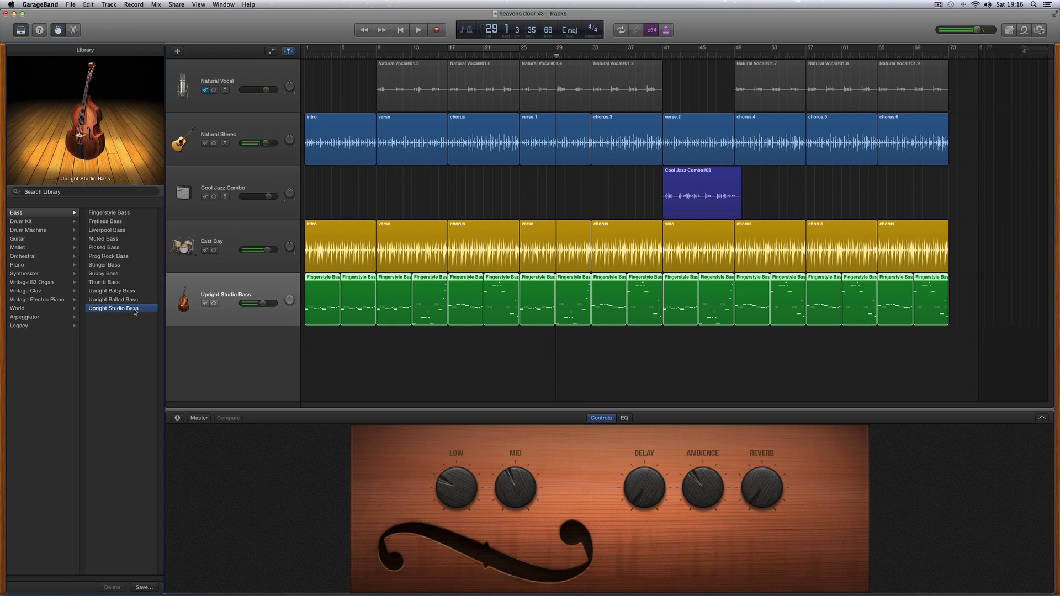
- Load the Thumb Bass sound on the bass track, play from bar 29, and fine-tune the track's volume to about -2.9 dB
click(104, 283)
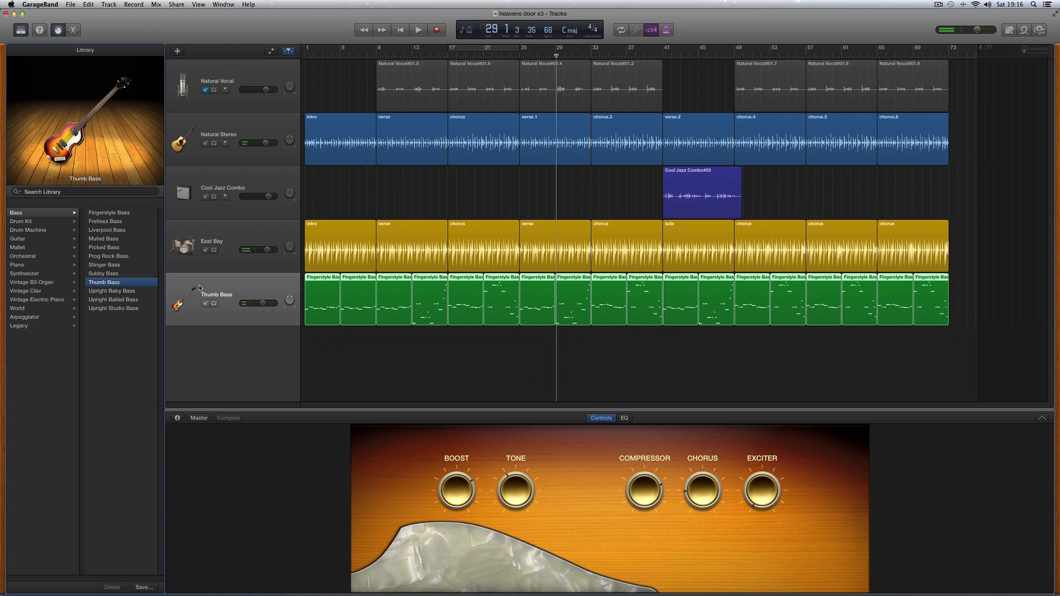
key(space)
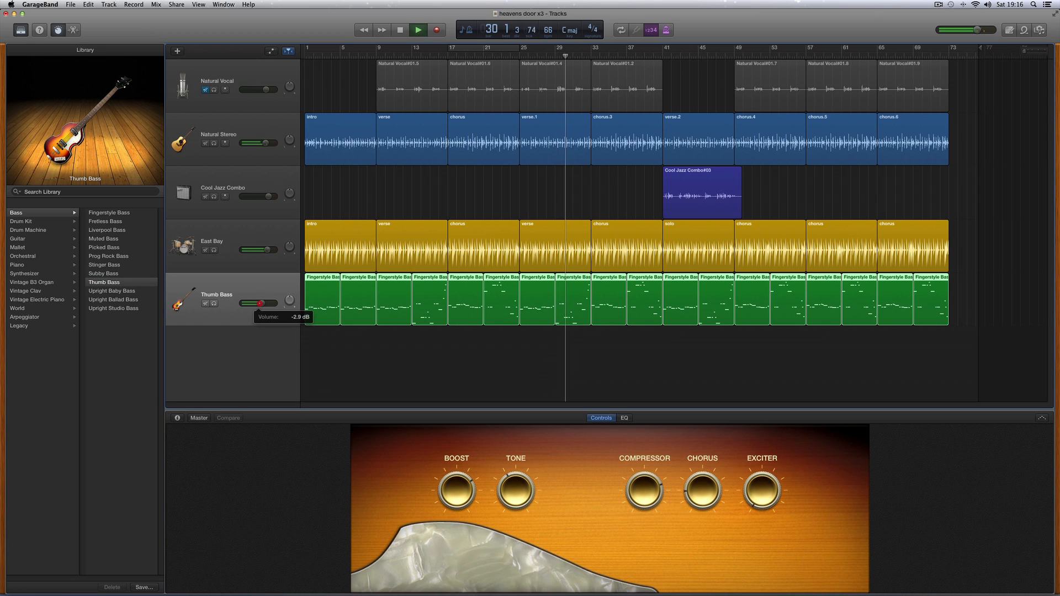
key(space)
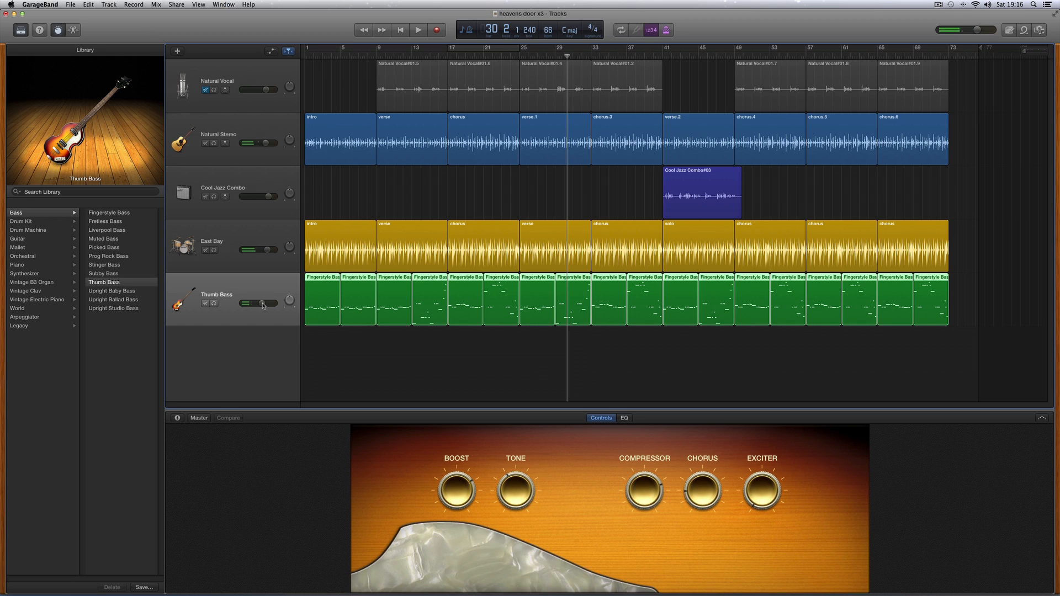
drag(263, 304, 262, 304)
- Adjust the Thumb Bass Boost and Tone during playback, fine-tune the track's volume, and stop playback
drag(459, 484, 461, 504)
key(space)
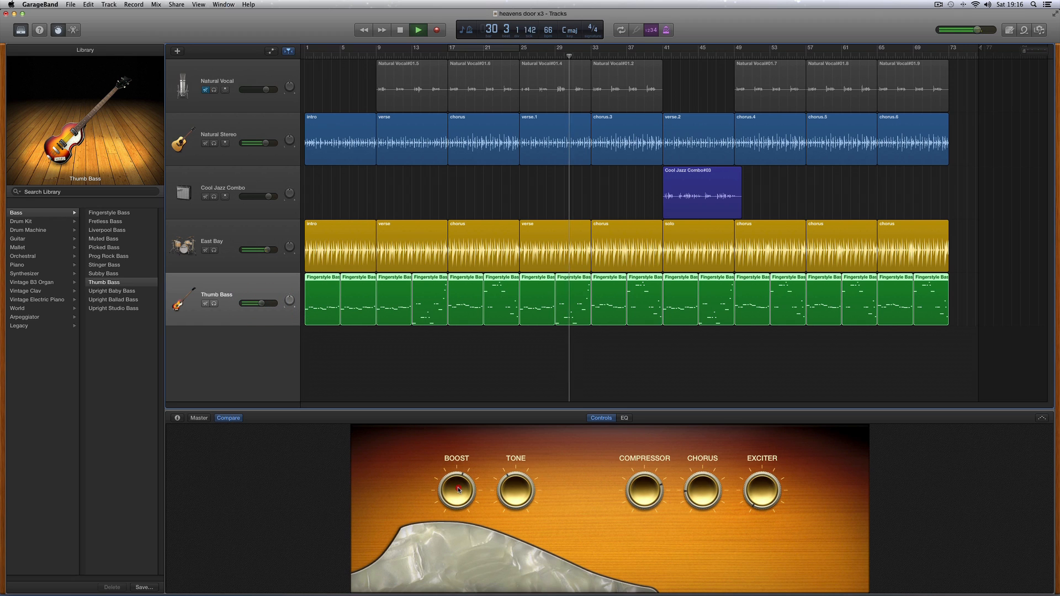
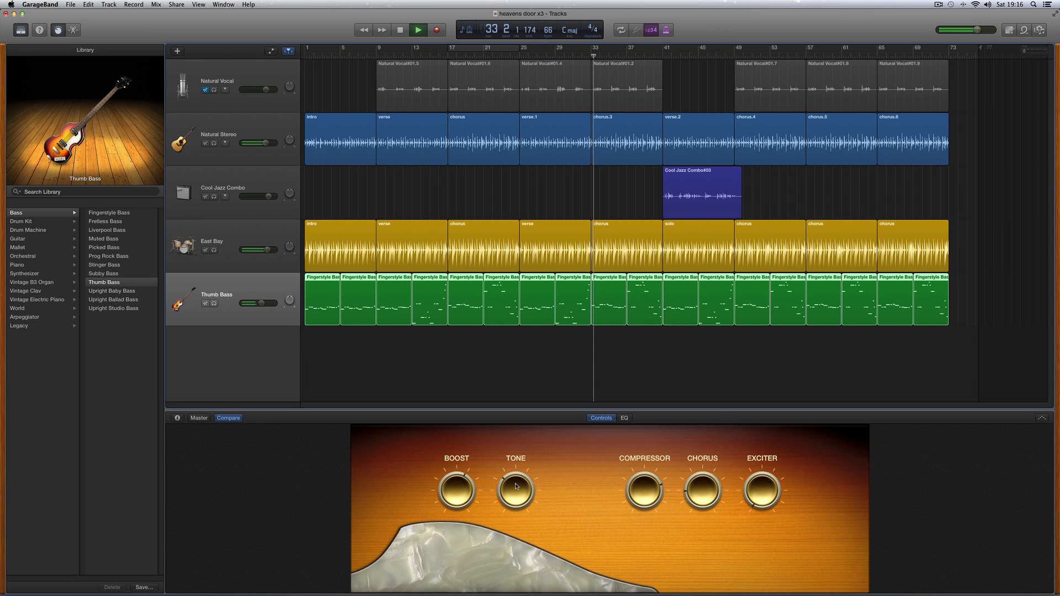
drag(516, 482, 516, 487)
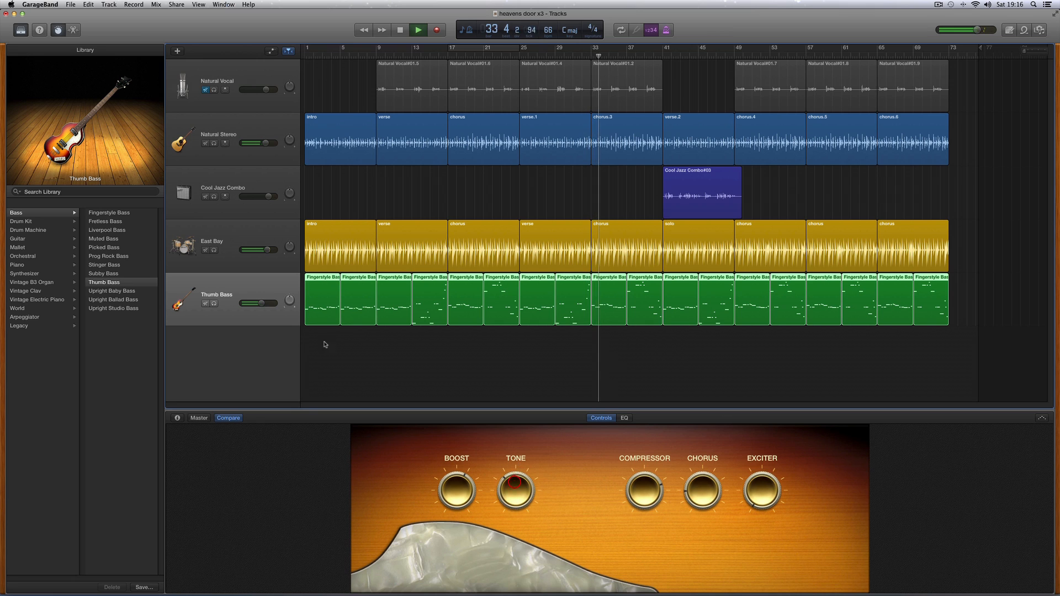
drag(267, 304, 261, 304)
key(space)
- Play the chorus from bar 34 and lower the snare slightly in the East Bay drum mix
click(256, 244)
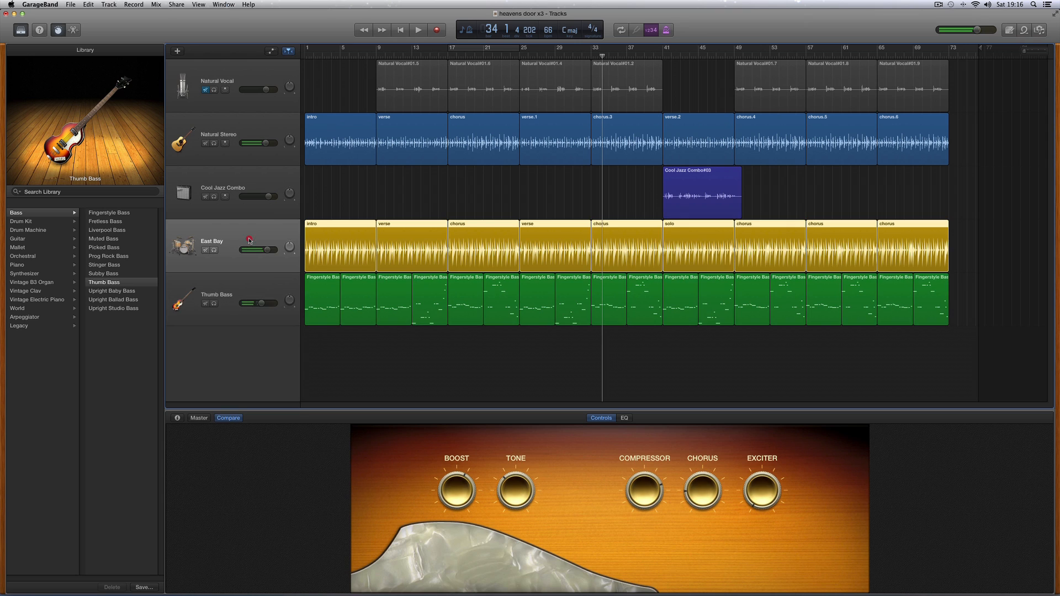
click(268, 279)
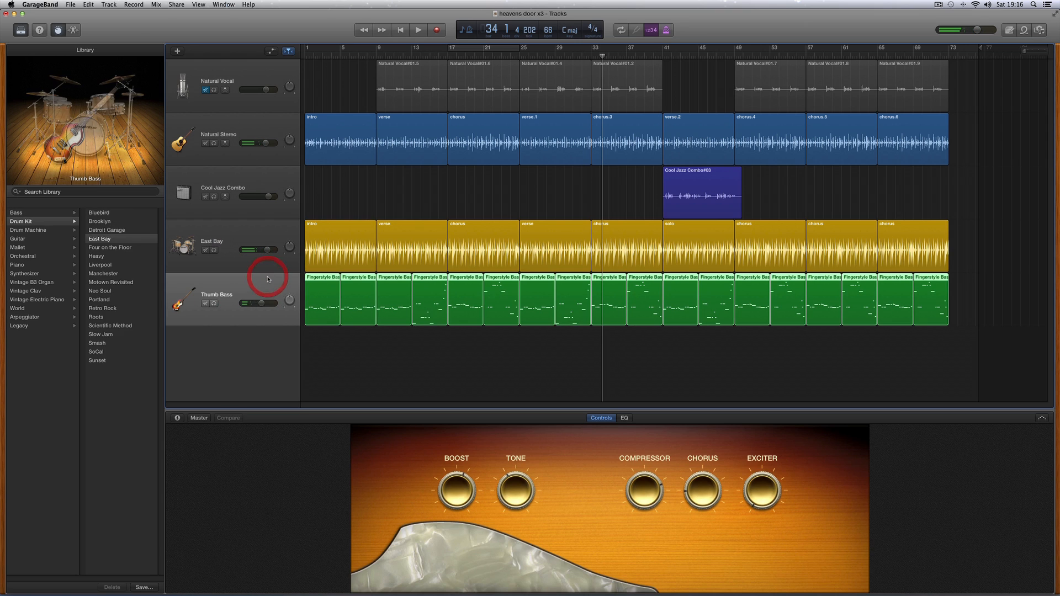
key(space)
click(265, 238)
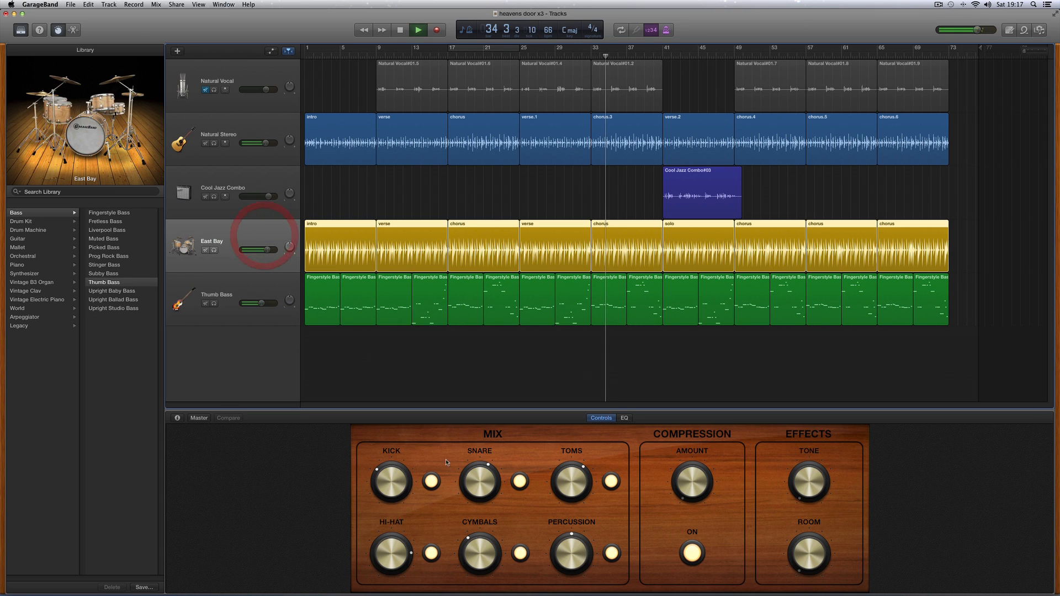
drag(471, 480, 472, 483)
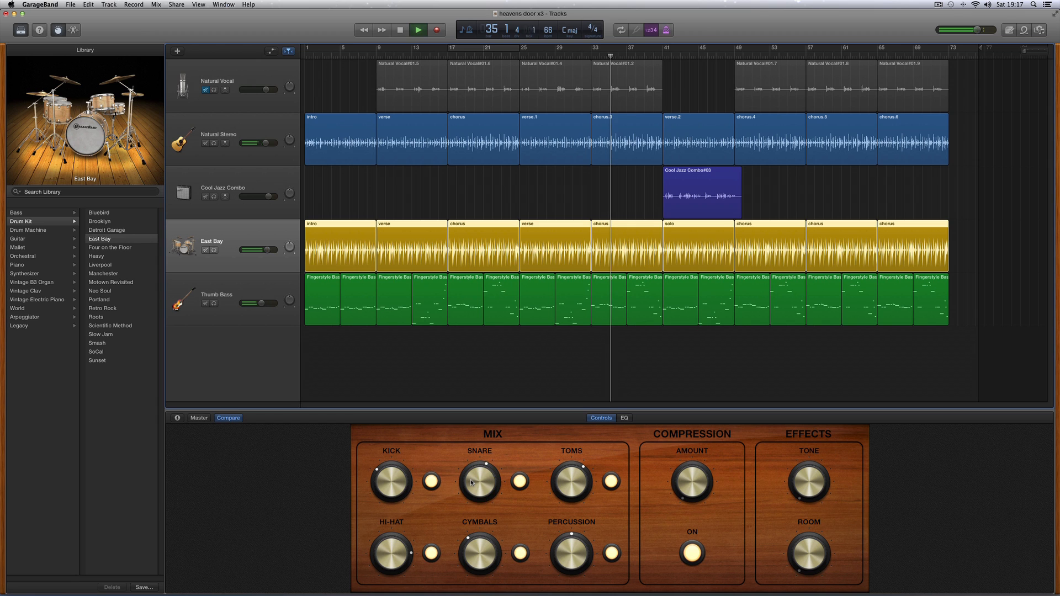
key(space)
- Audition the Natural Strum sound on the acoustic guitar track during the chorus from bar 35, and stop playback
click(254, 130)
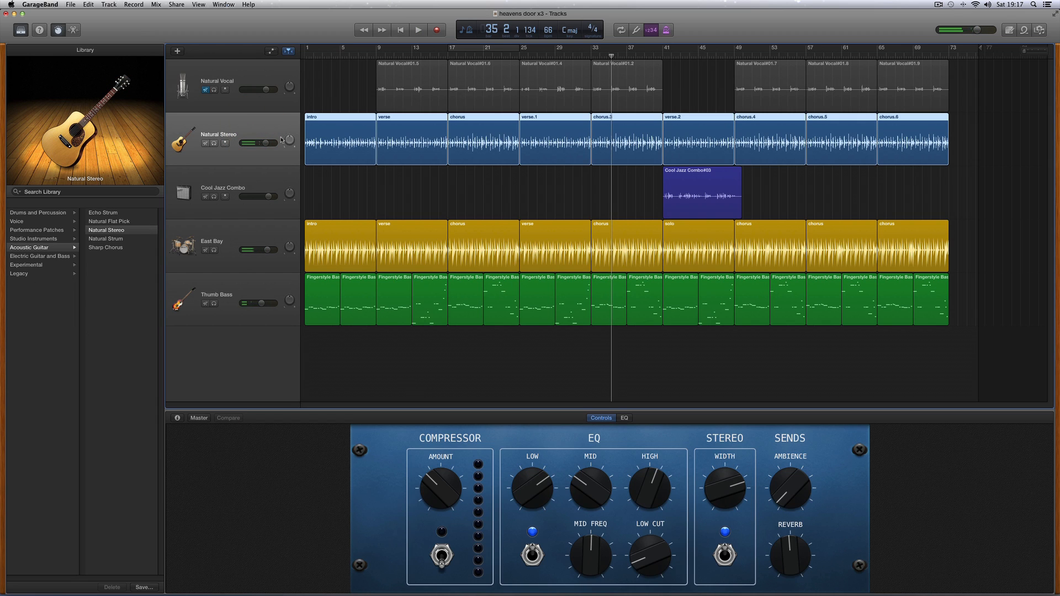
key(space)
key(space)
click(111, 239)
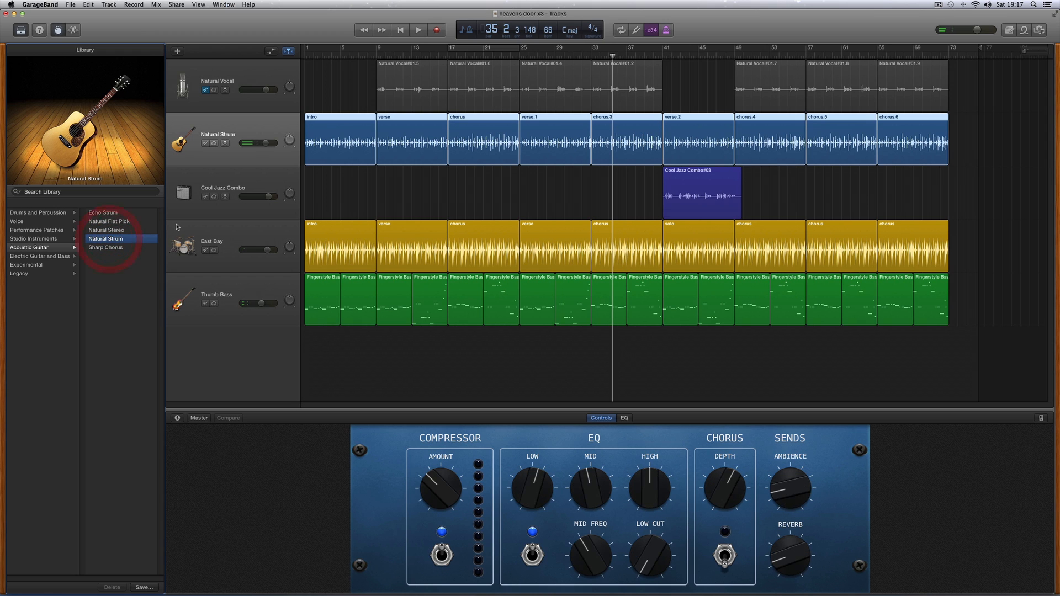
key(space)
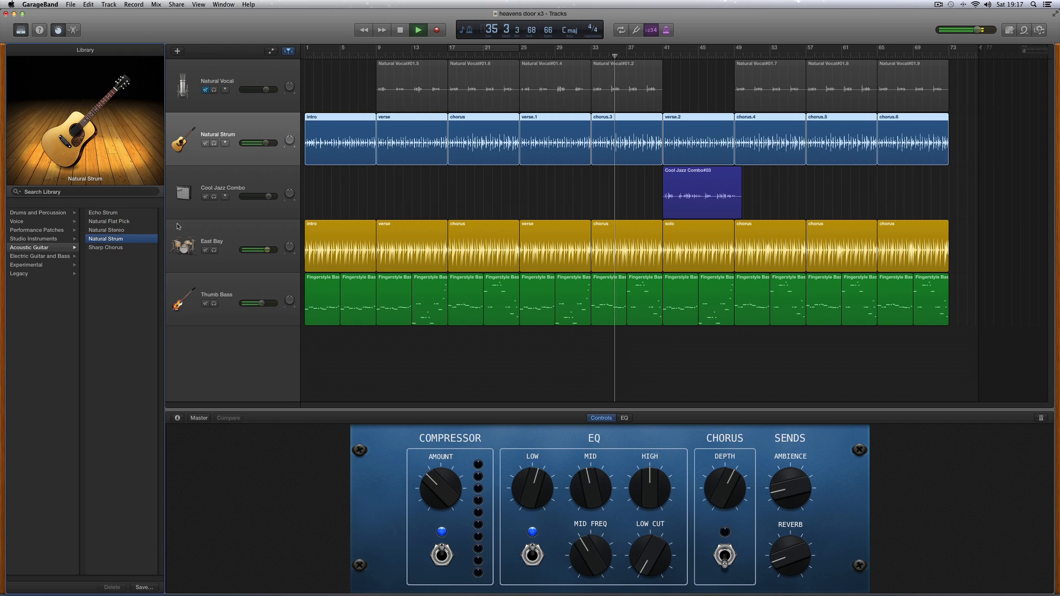
key(space)
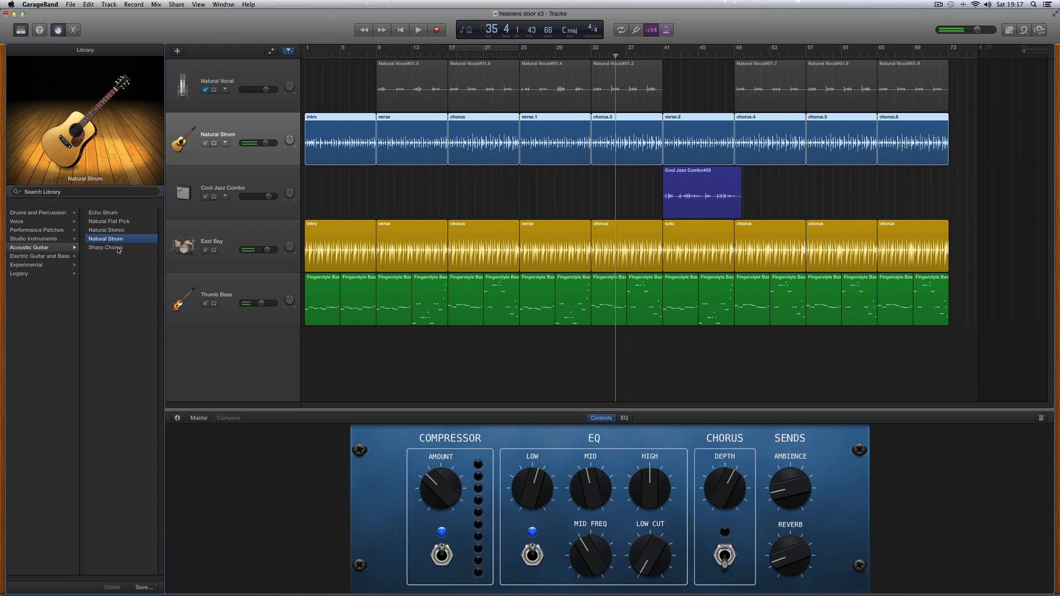
key(space)
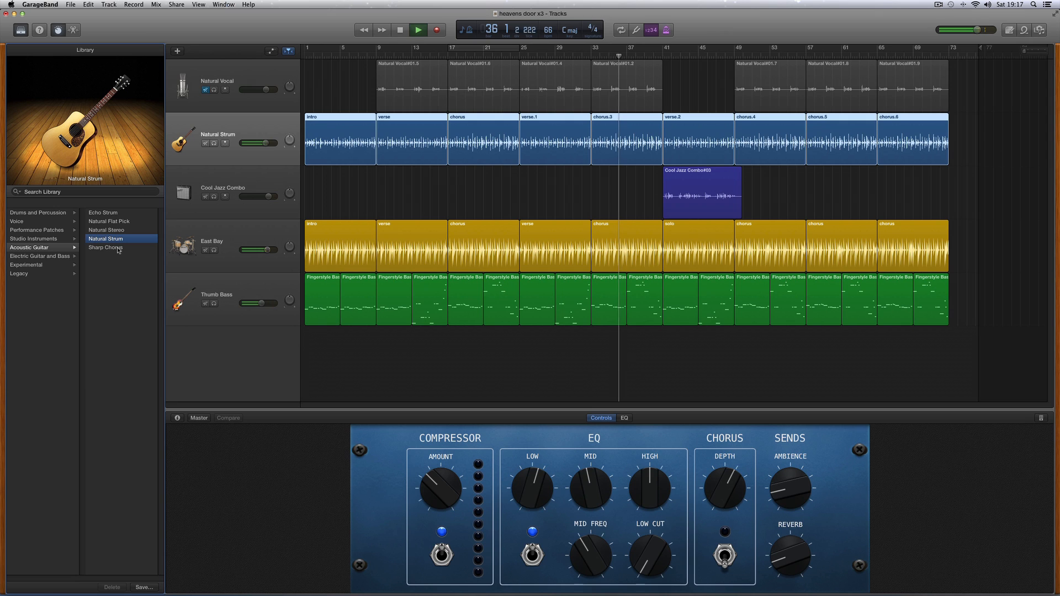
key(space)
- Audition the Sharp Chorus sound on the acoustic guitar track from bar 36, and stop playback
click(118, 249)
key(space)
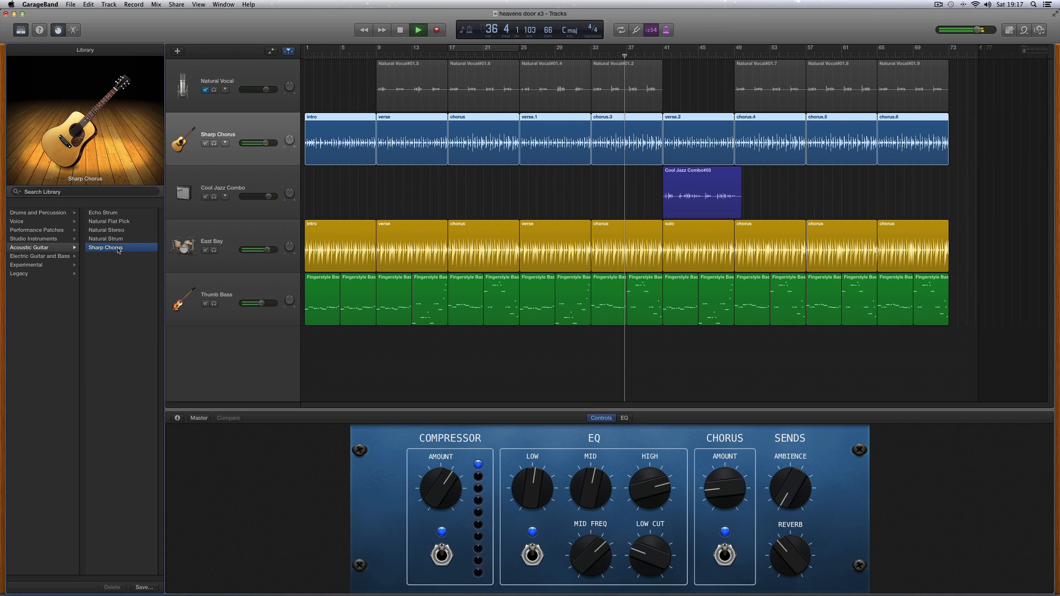
key(space)
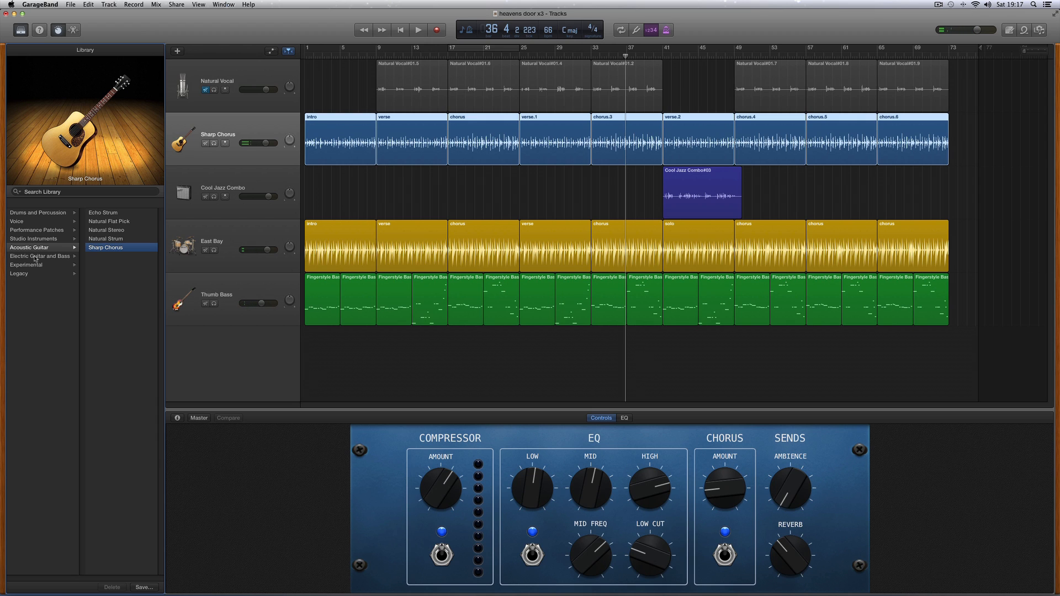
- Load the Cool Jazz Combo clean electric guitar sound on the acoustic guitar track and fine-tune its volume while playing the chorus
click(35, 257)
click(108, 213)
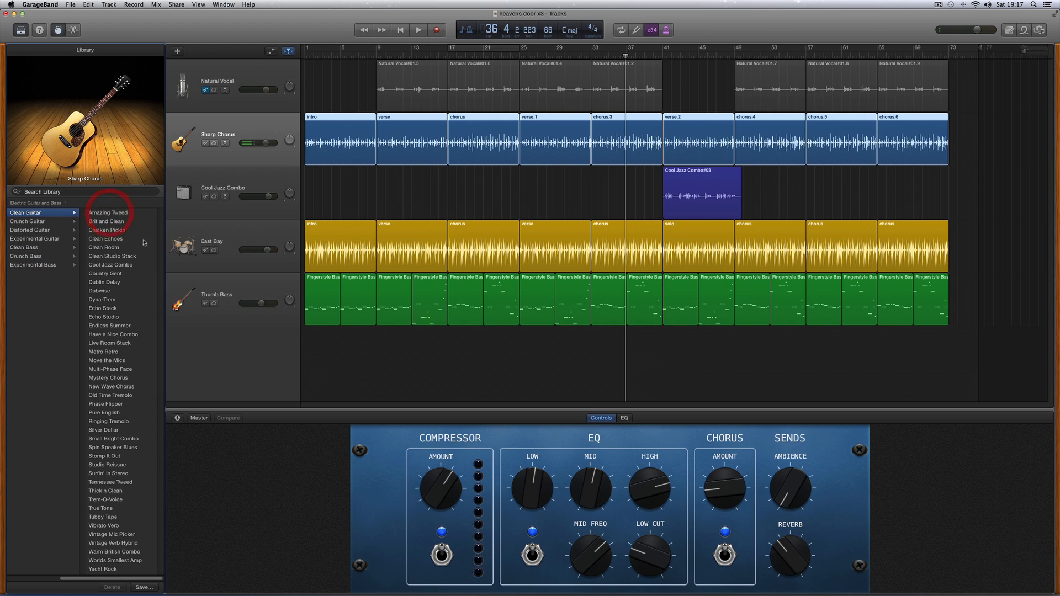
click(121, 266)
key(space)
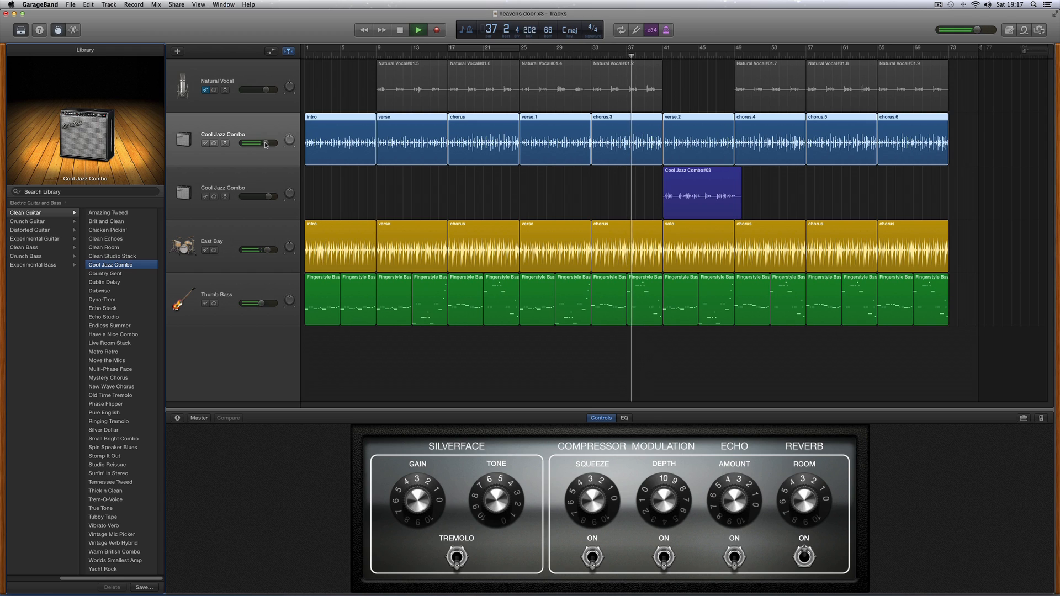
drag(265, 145, 268, 146)
key(space)
key(space)
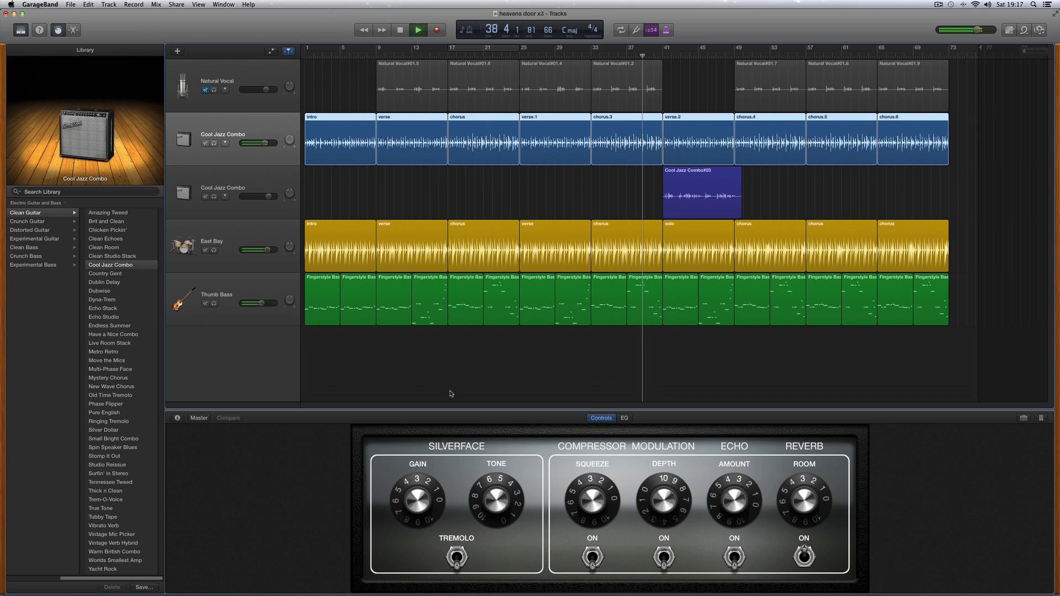
key(space)
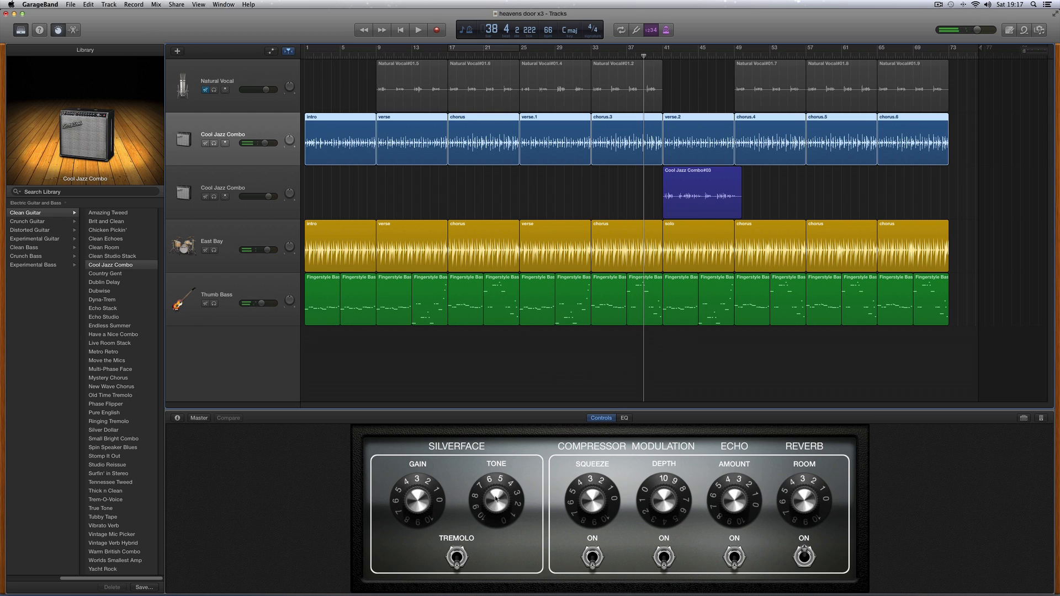
- Adjust the Cool Jazz Combo amp's Tone and raise its Room reverb during playback, and stop playback
key(space)
drag(495, 500, 501, 454)
drag(804, 497, 801, 480)
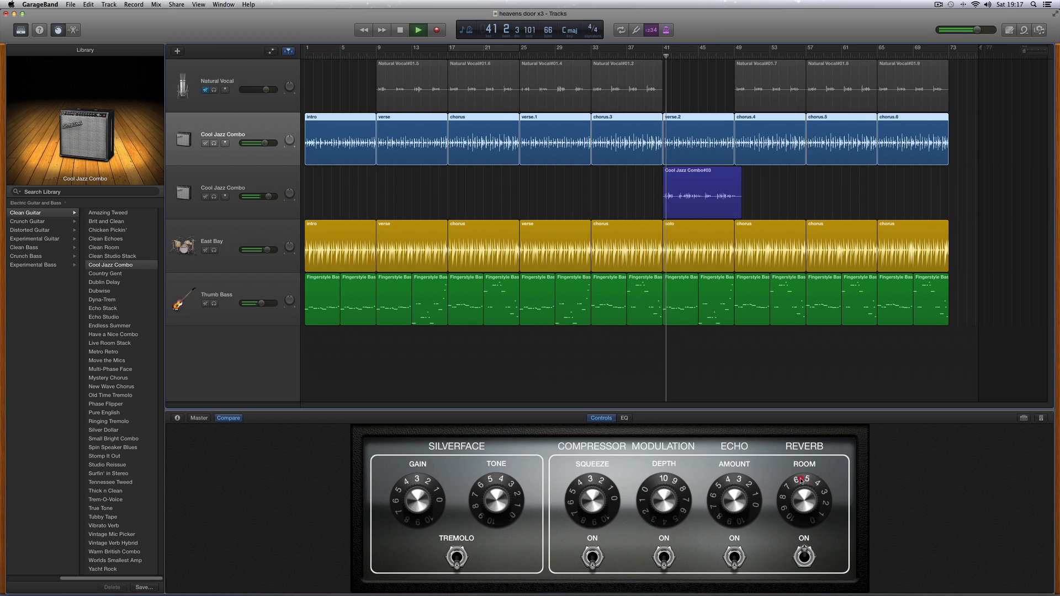
key(space)
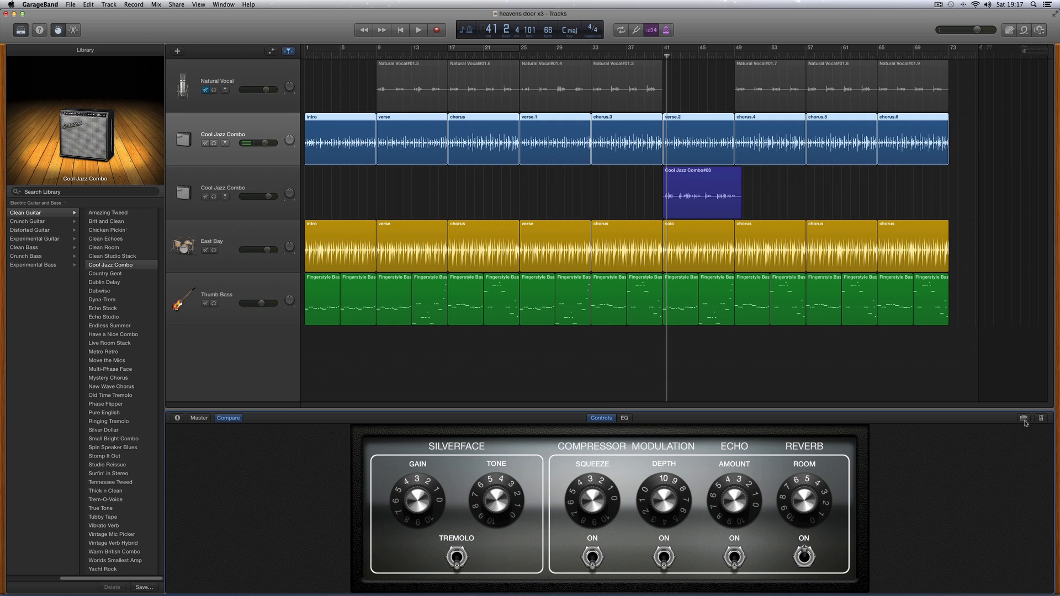
- Open the Amp Designer for the Cool Jazz Combo sound and reposition it so the upper tracks stay visible
click(1025, 419)
drag(322, 42, 640, 270)
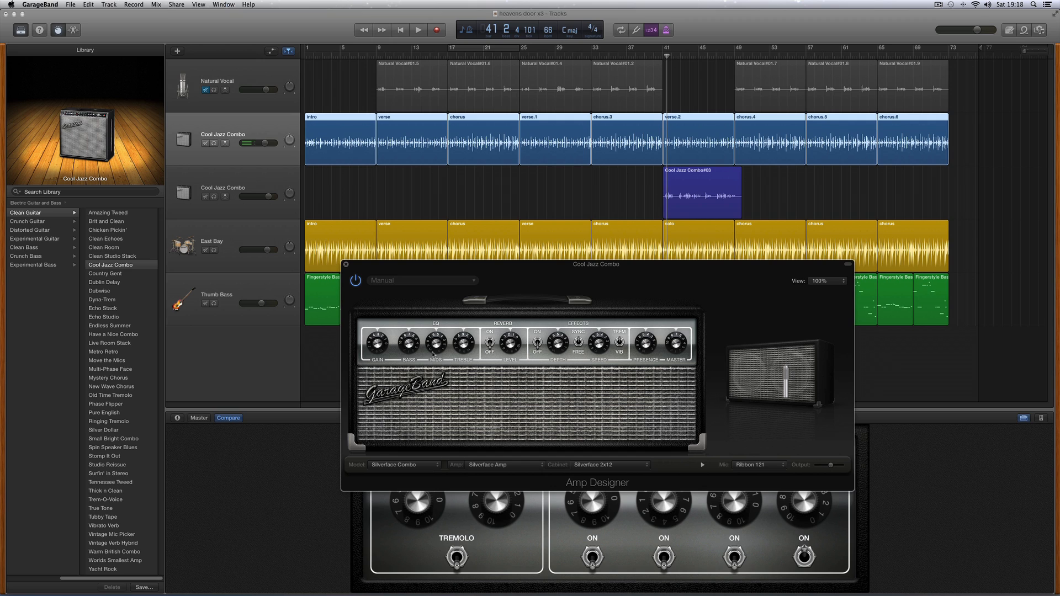
drag(468, 278, 471, 294)
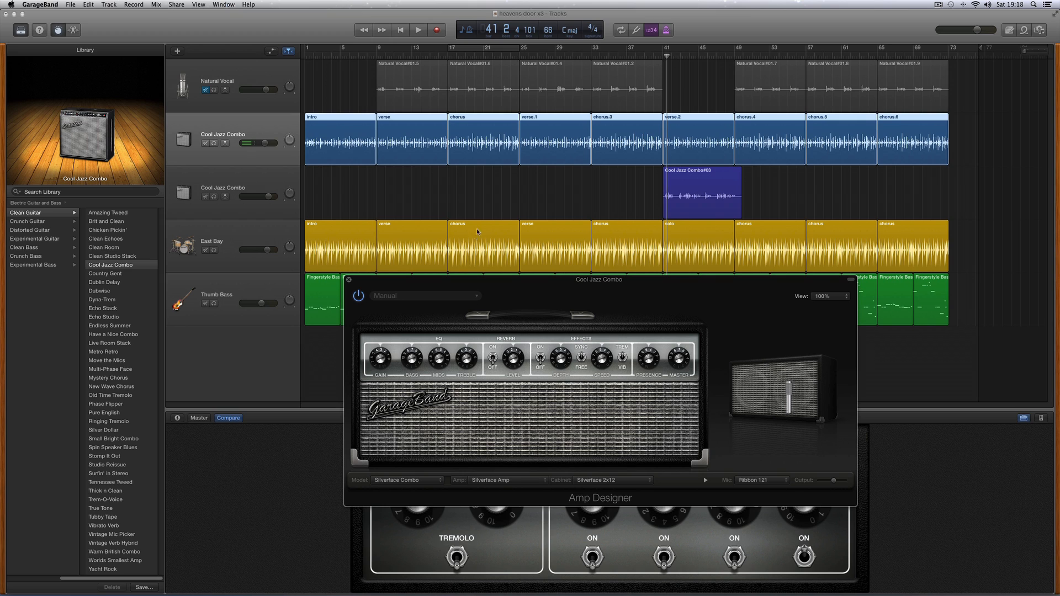
- Play the verse from bar 9 and adjust the amp's Mids and Treble in Amp Designer, and stop playback
click(378, 52)
key(space)
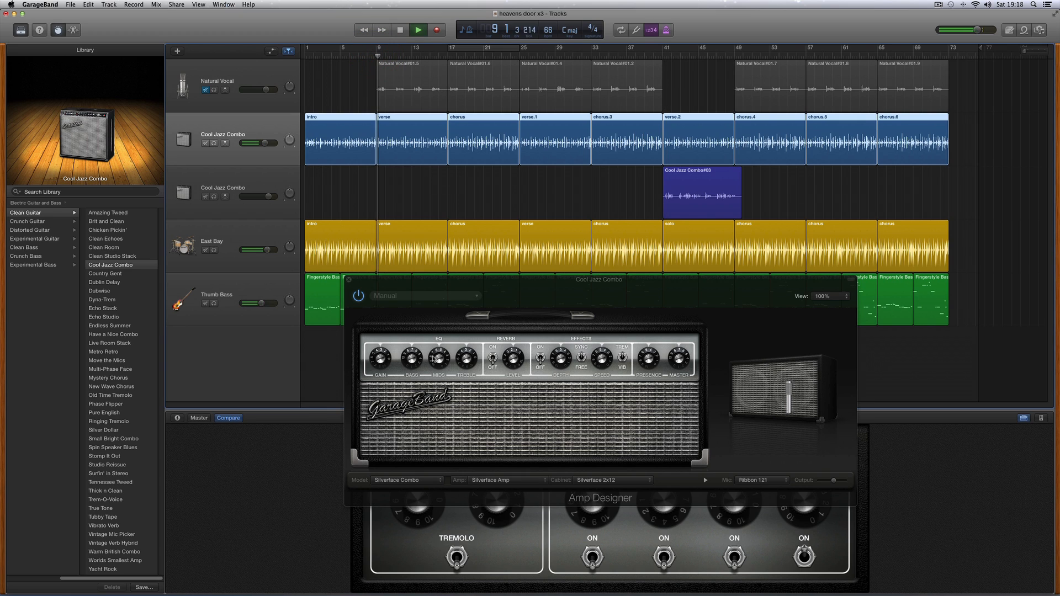
mouse_move(437, 360)
mouse_down()
mouse_move(439, 376)
mouse_move(441, 364)
mouse_up()
key(space)
drag(464, 363, 465, 346)
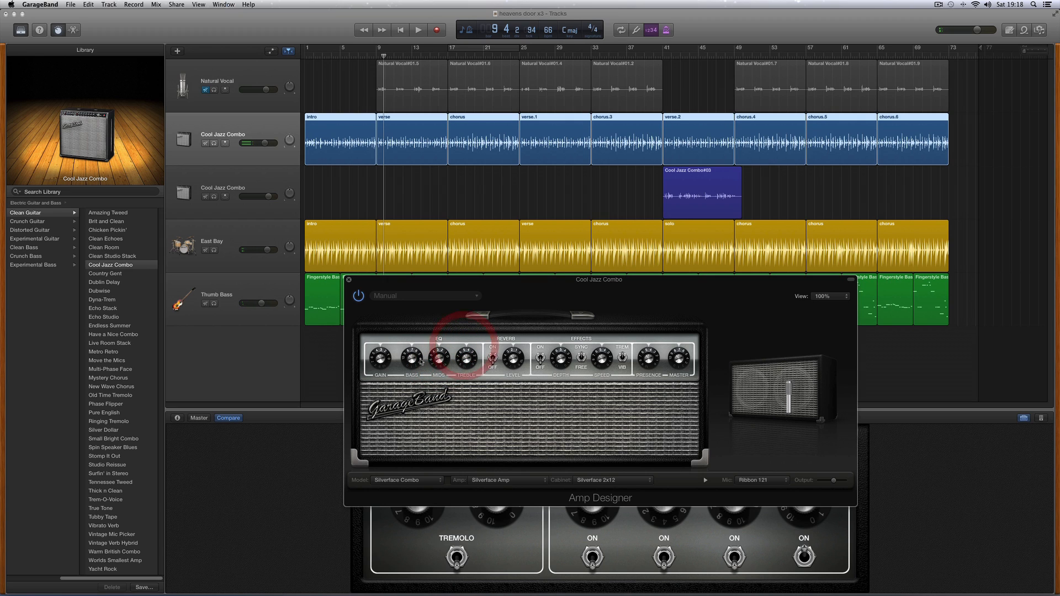
key(space)
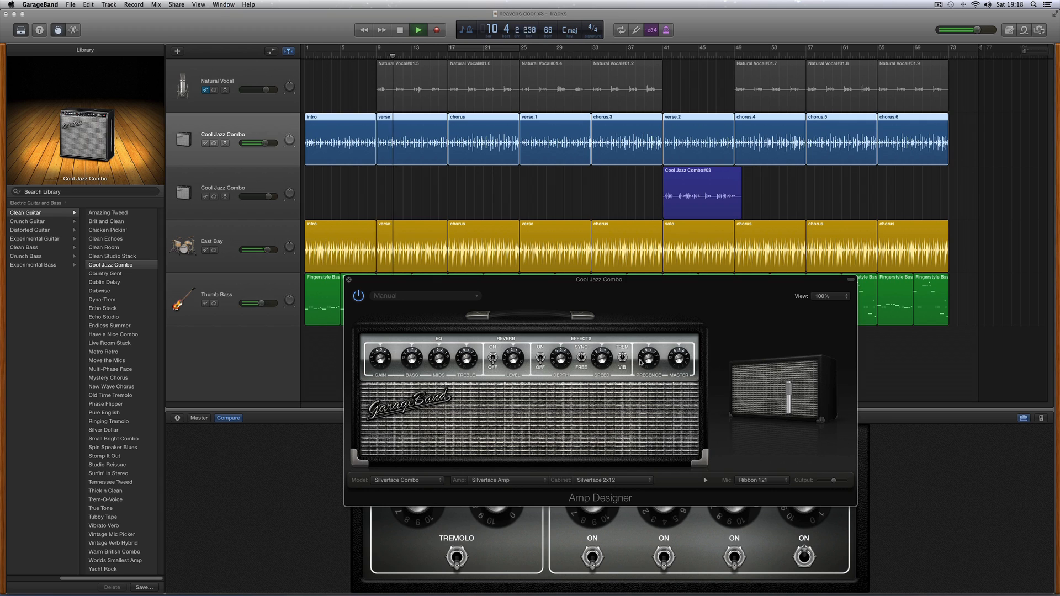
key(space)
- Change the amp's microphone to Condenser 87 and shift its position slightly relative to the speaker while the verse plays
mouse_move(741, 397)
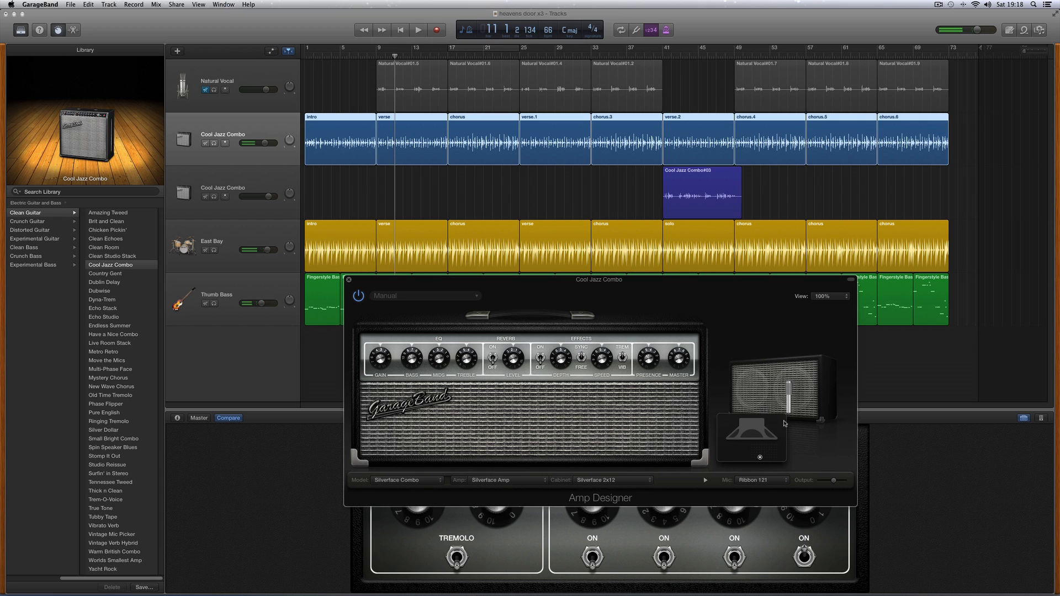
click(762, 480)
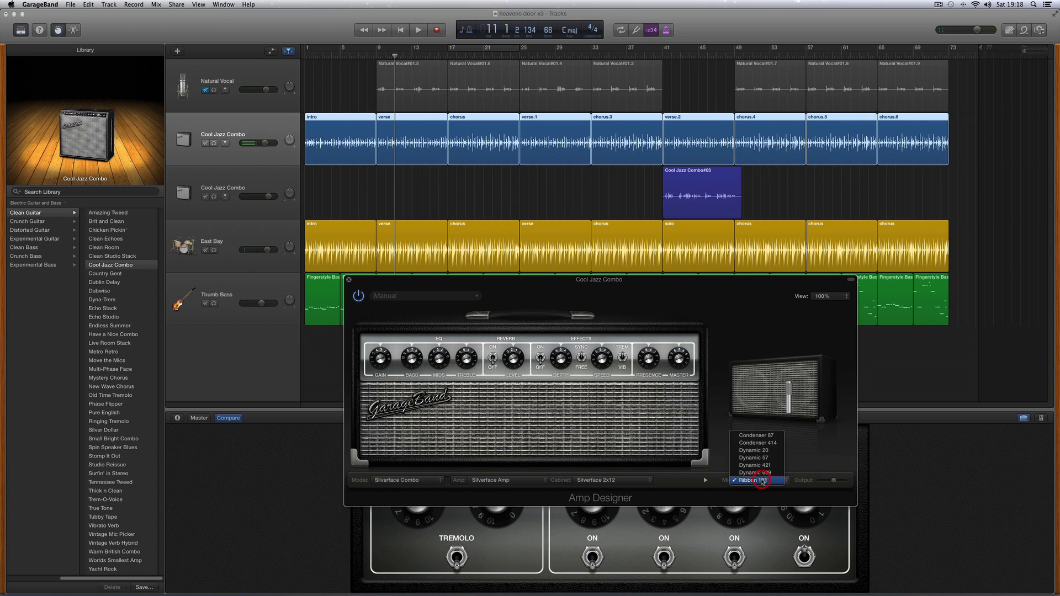
click(772, 436)
mouse_move(762, 457)
key(space)
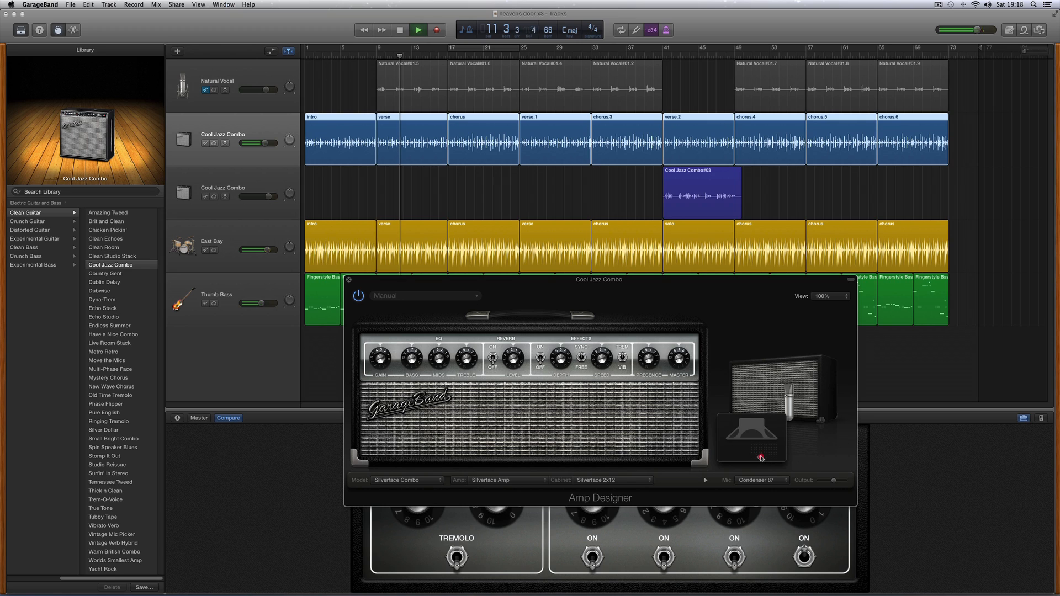
click(758, 455)
drag(759, 455, 766, 452)
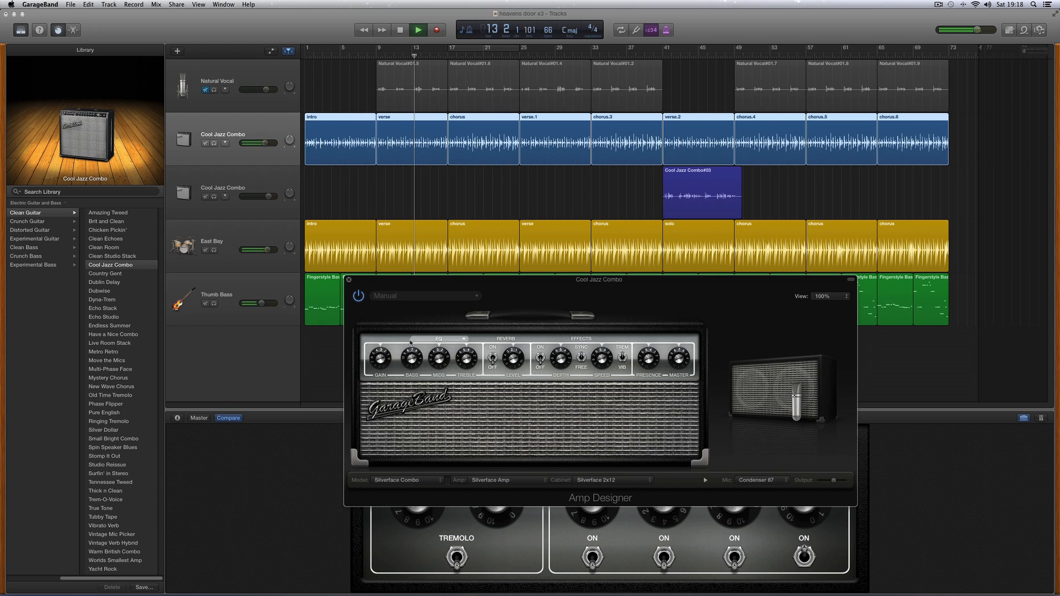
- Finish adjusting the rhythm guitar amp's Mids, close Amp Designer, lower the track's volume slightly, and stop playback
mouse_move(439, 359)
mouse_down()
mouse_move(437, 376)
mouse_move(465, 353)
mouse_up()
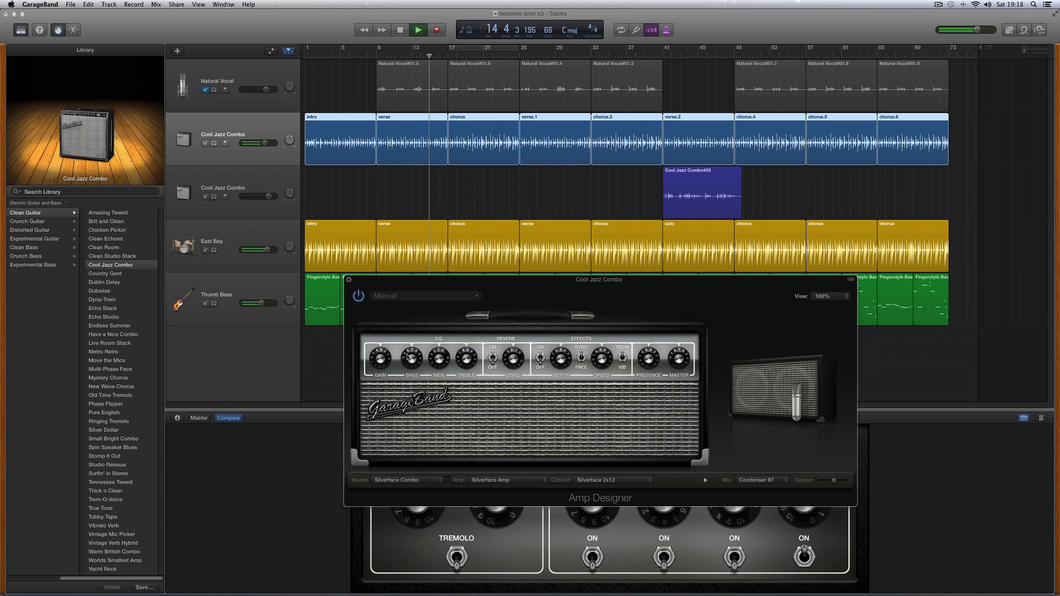
click(348, 281)
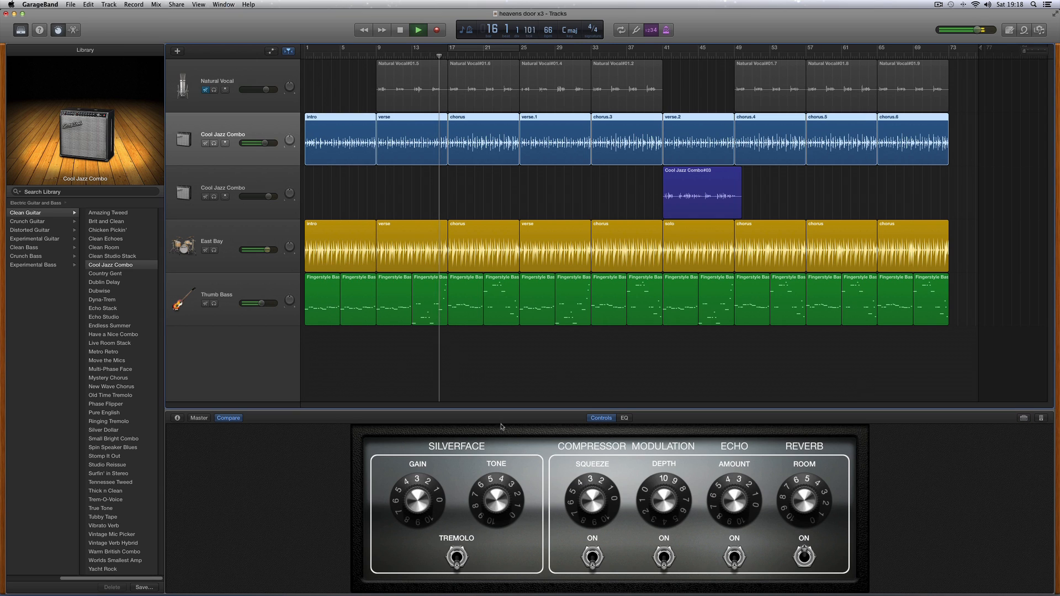
drag(265, 143, 265, 143)
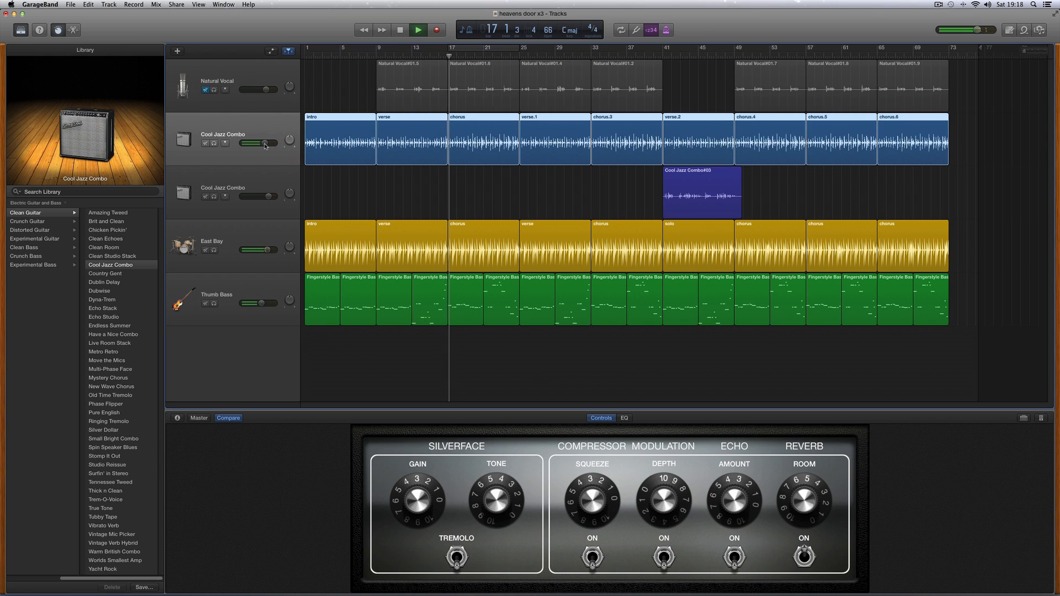
drag(266, 145, 264, 145)
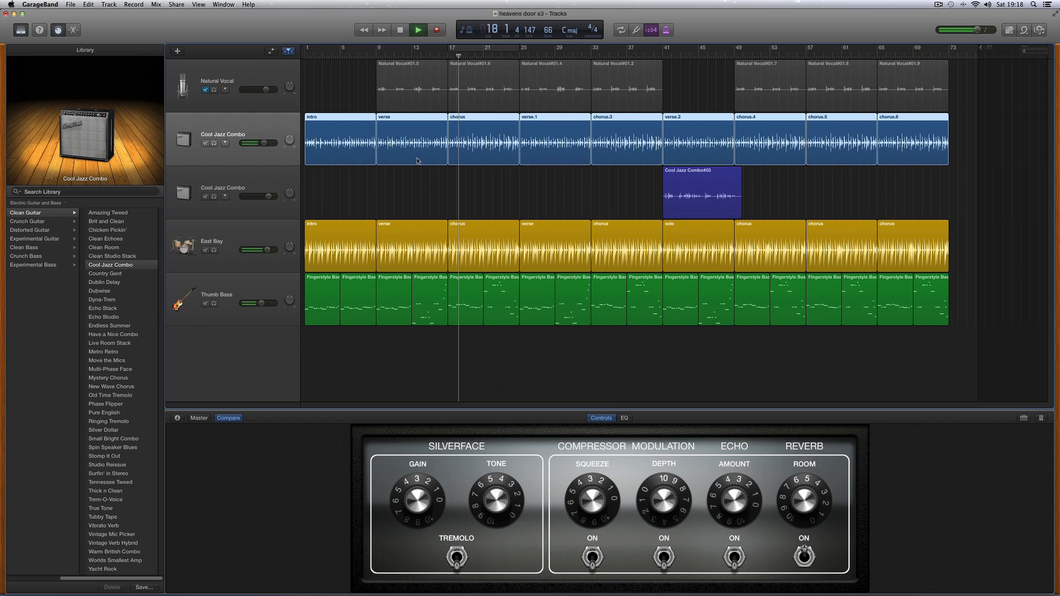
key(space)
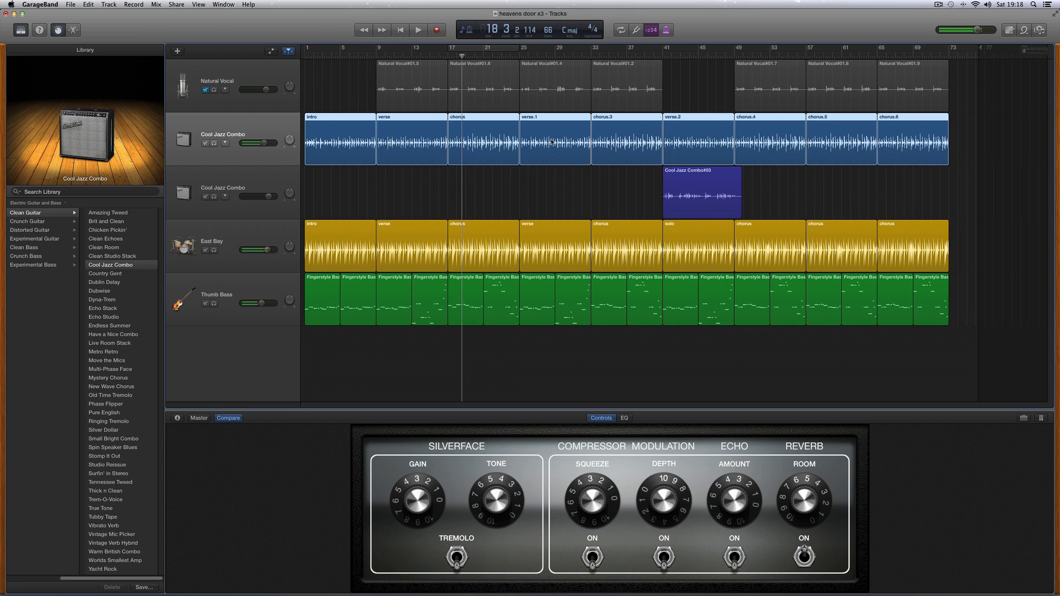
- Play the guitar solo from bar 41, adjust the solo track's volume, and raise its Room reverb
click(661, 55)
click(280, 182)
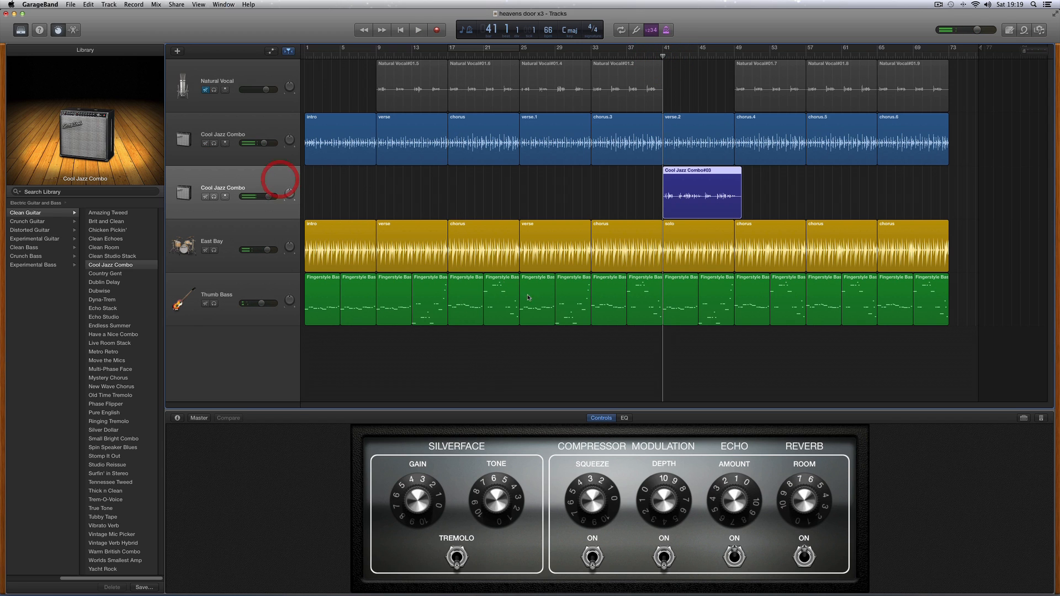
key(space)
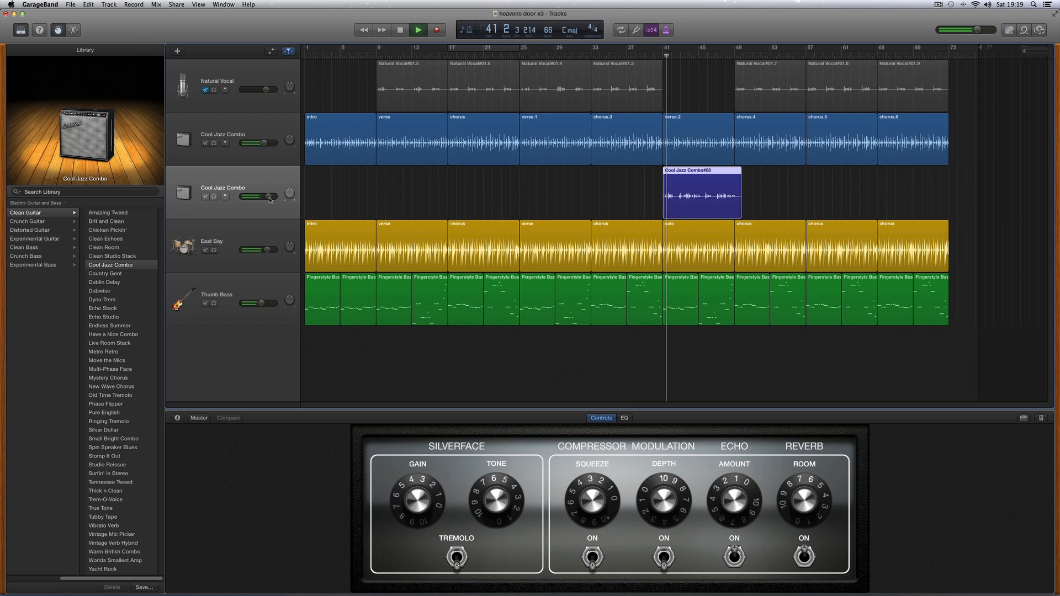
drag(269, 198, 272, 197)
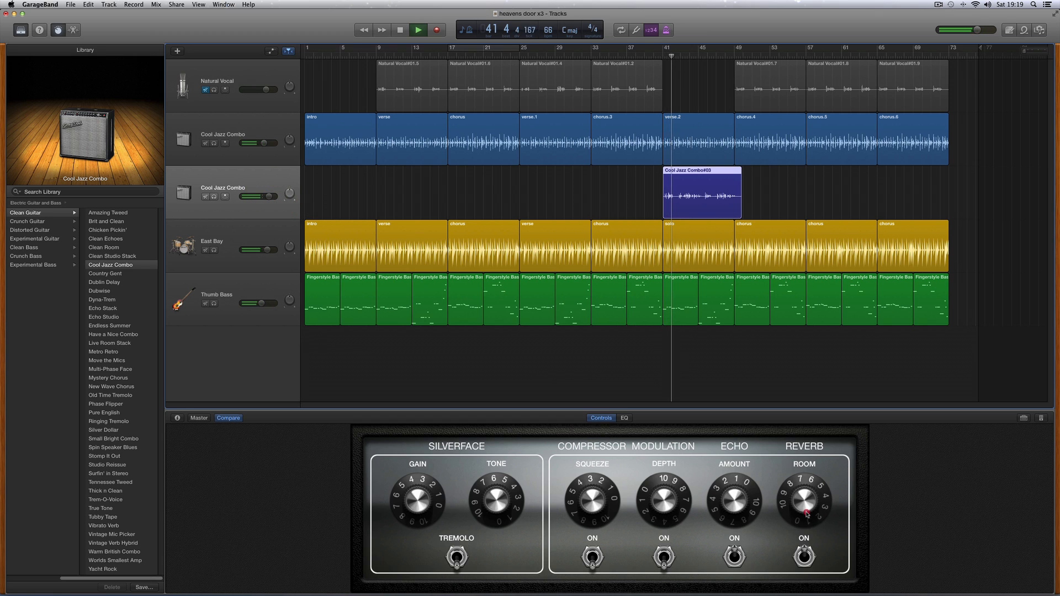
drag(804, 500, 803, 501)
key(space)
key(space)
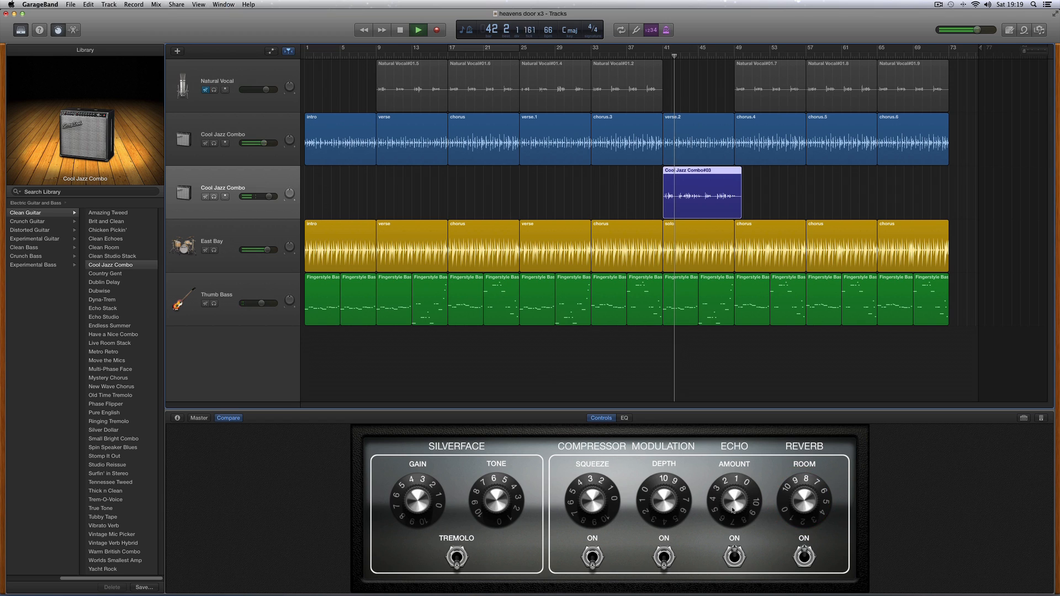
- Adjust the solo guitar's Echo amount and Tone while checking the sound in short playbacks, and stop playback
drag(734, 513, 730, 506)
key(space)
key(space)
drag(491, 508, 495, 508)
key(space)
key(space)
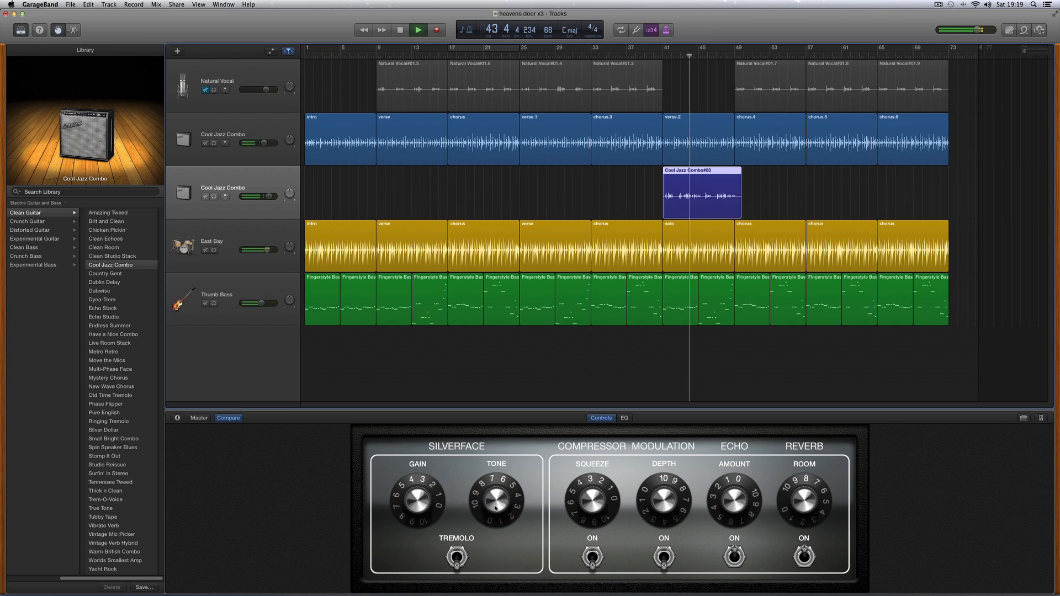
key(space)
click(1023, 418)
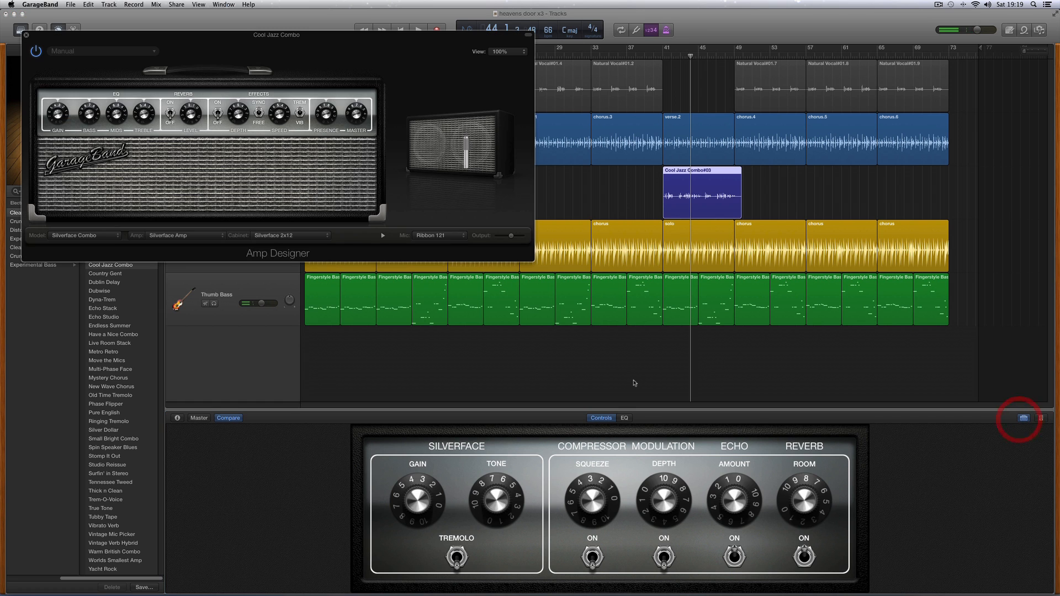
drag(342, 40, 596, 318)
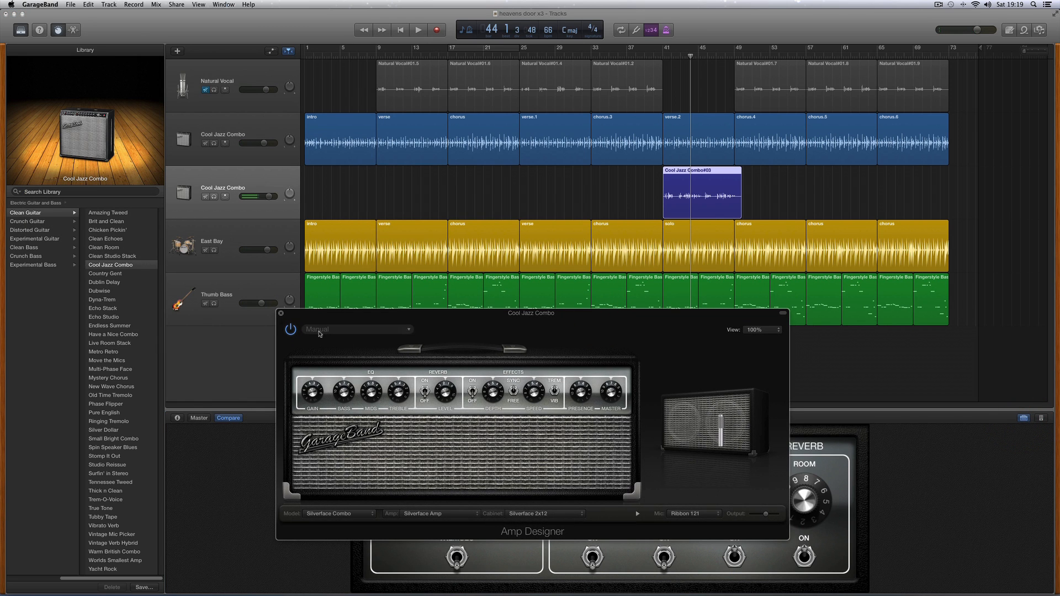
click(282, 314)
- Replay the solo from bar 41, lower the solo guitar's volume slightly against the rhythm guitar, and stop playback
key(space)
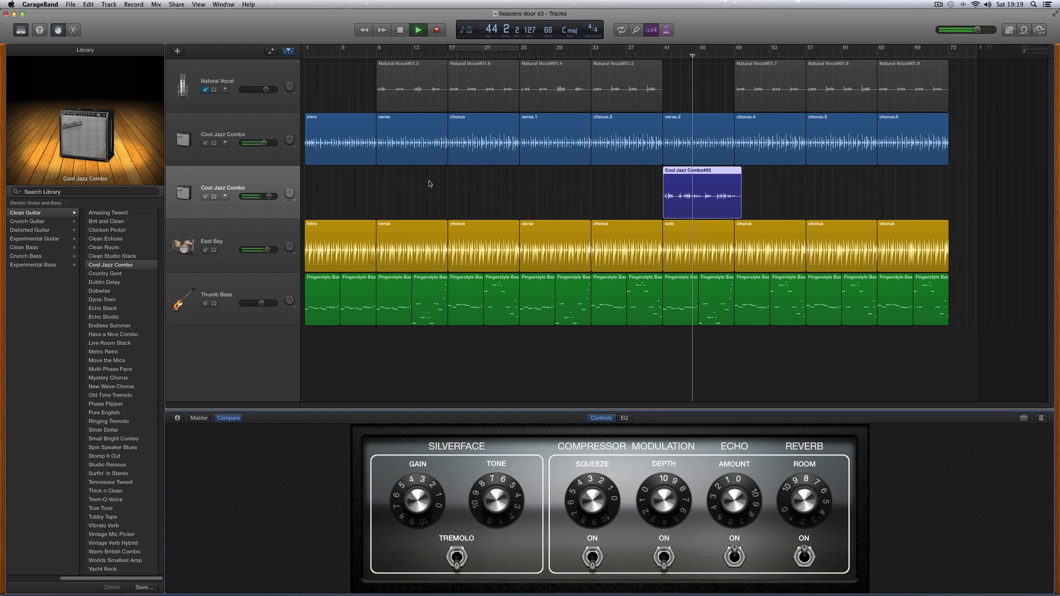
click(663, 53)
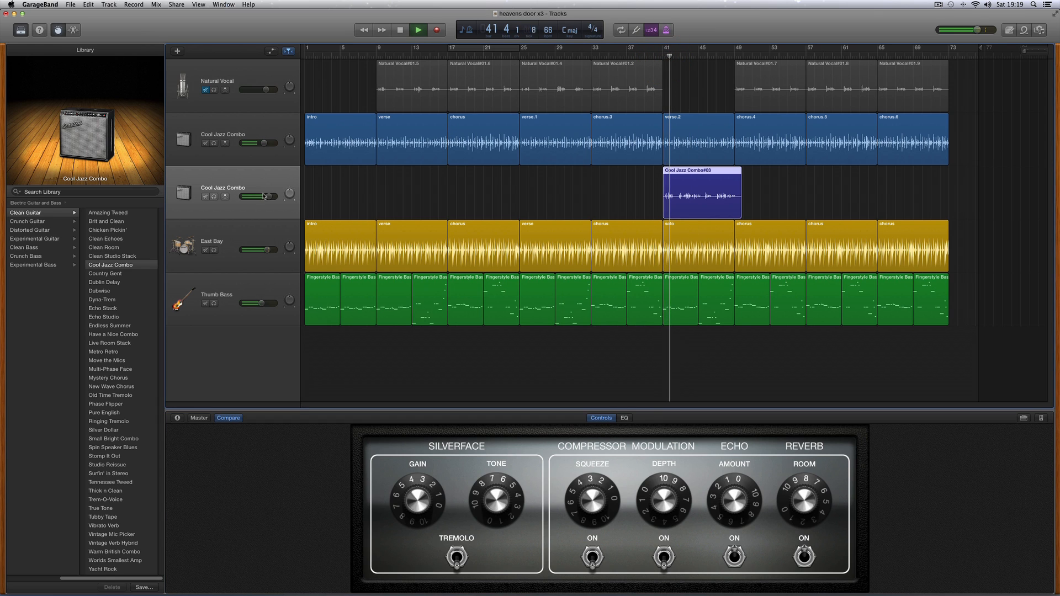
drag(268, 198, 268, 197)
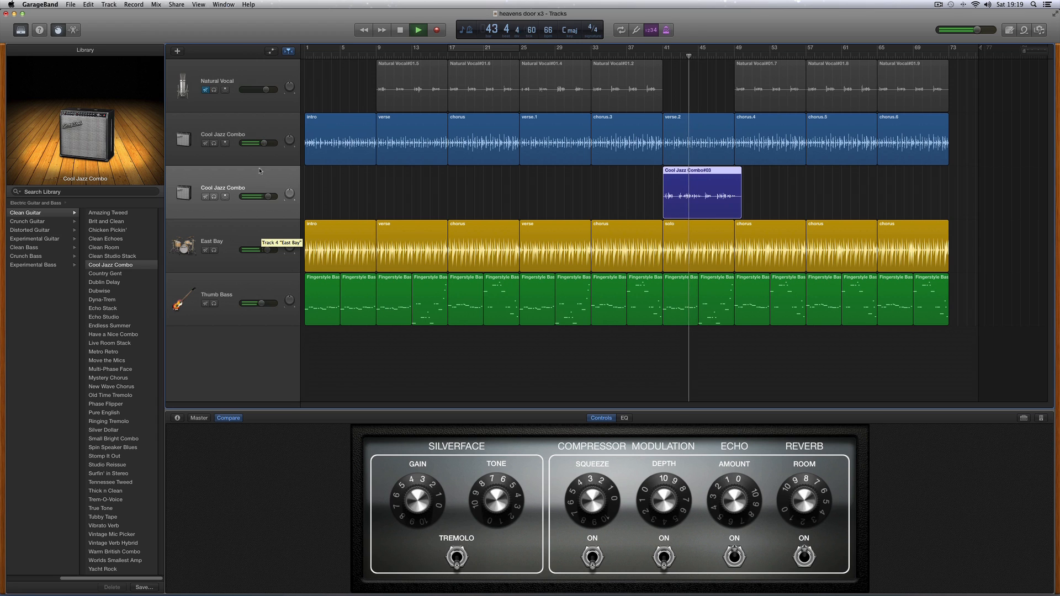
drag(267, 196, 265, 197)
click(264, 143)
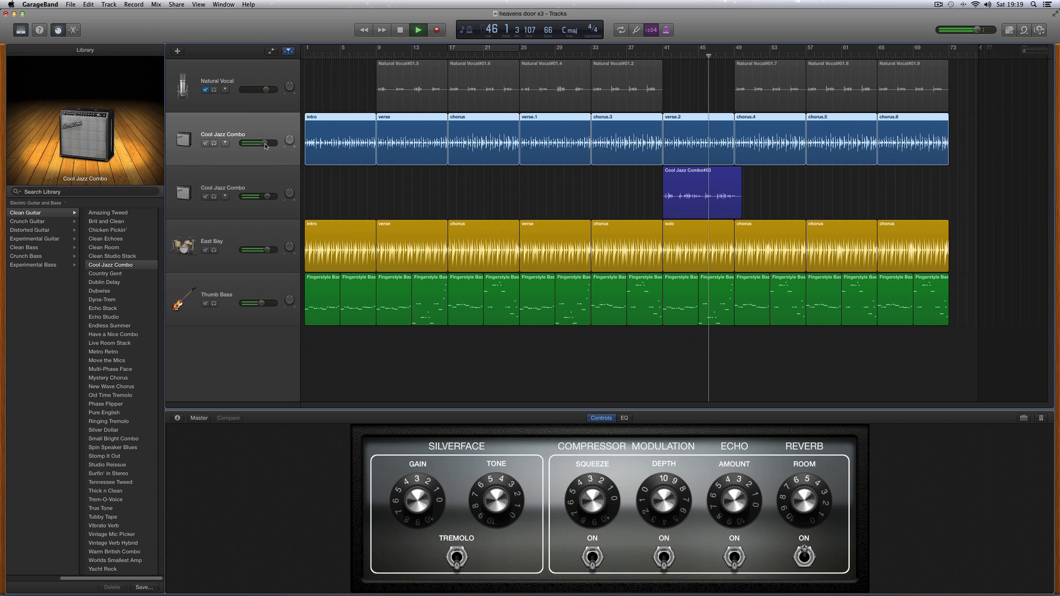
key(space)
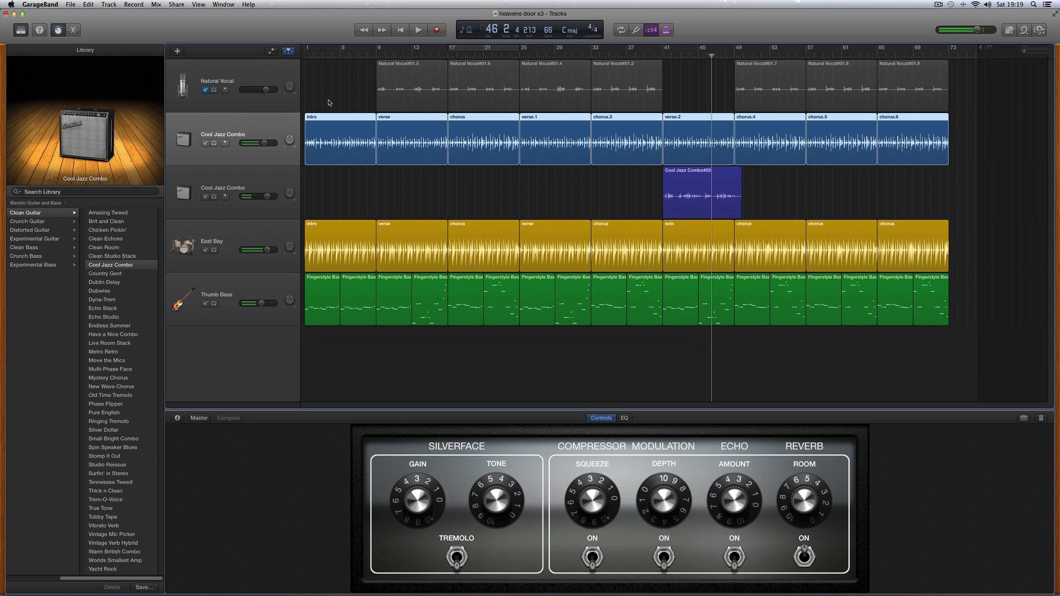
- Unmute and select the Natural Vocal track, and play it briefly from bar 9
click(206, 91)
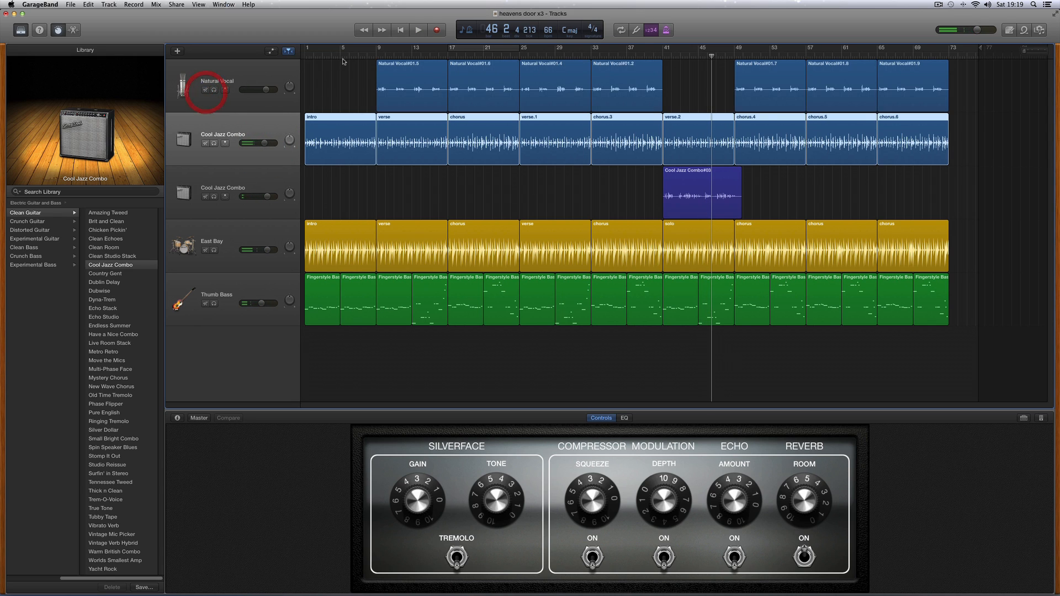
click(377, 53)
click(265, 79)
key(space)
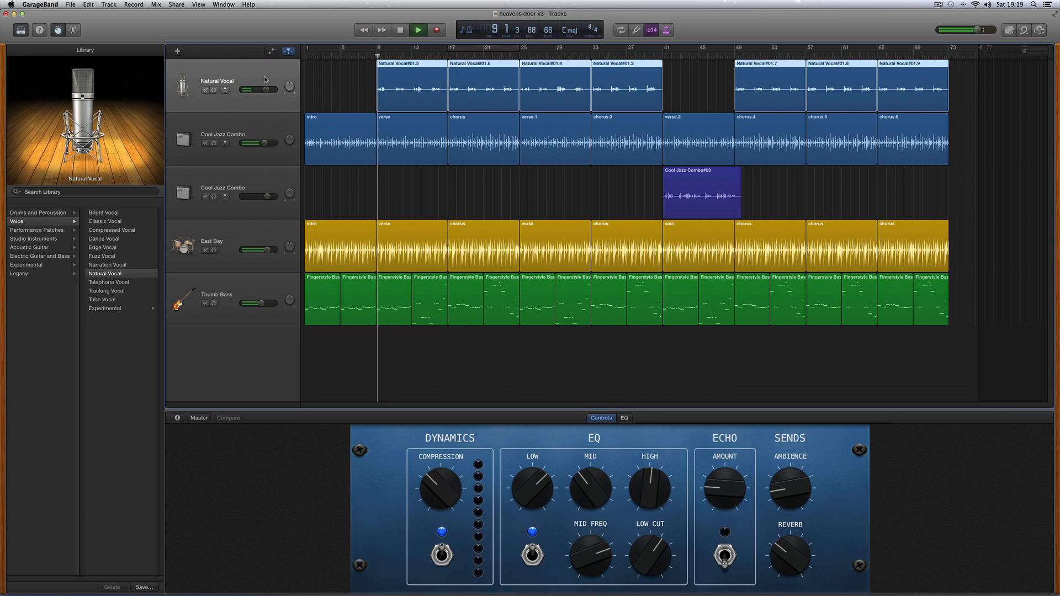
key(space)
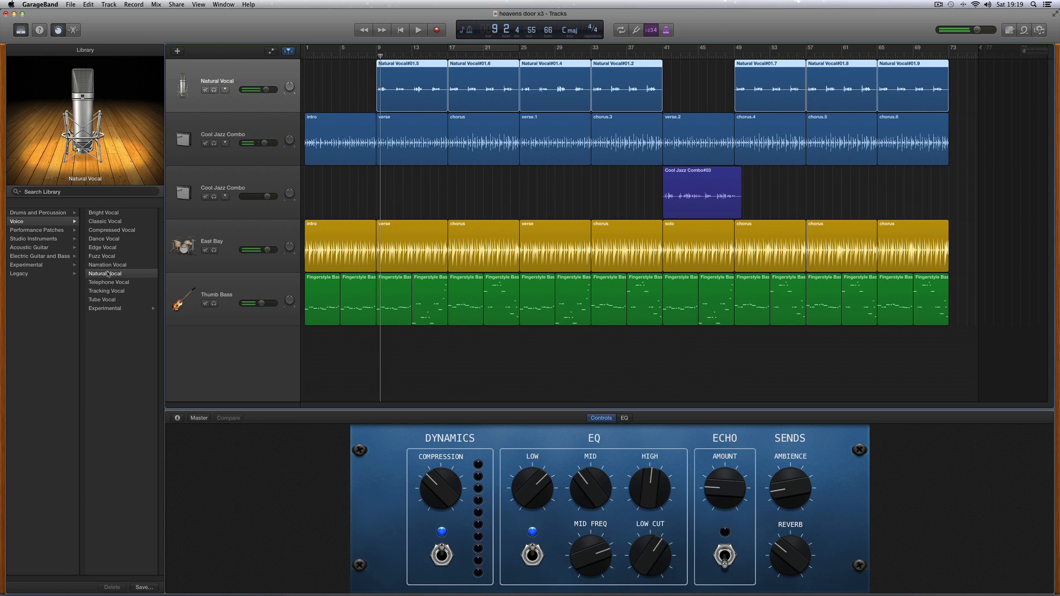
- Change the vocal track's sound to Classic Vocal, turn off its Echo, and audition it in the verse
click(113, 221)
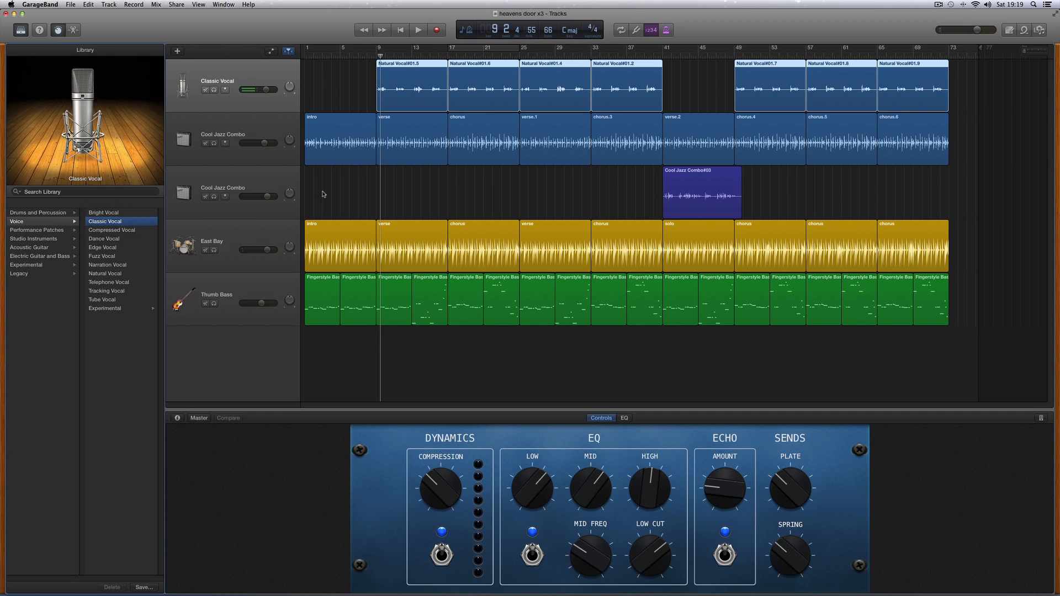
key(space)
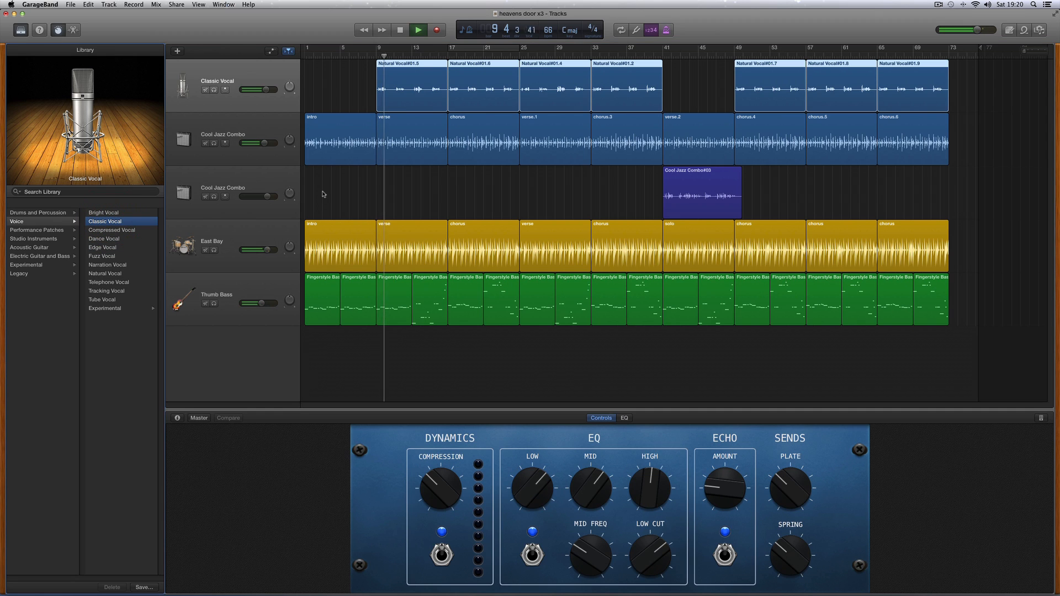
key(space)
click(725, 555)
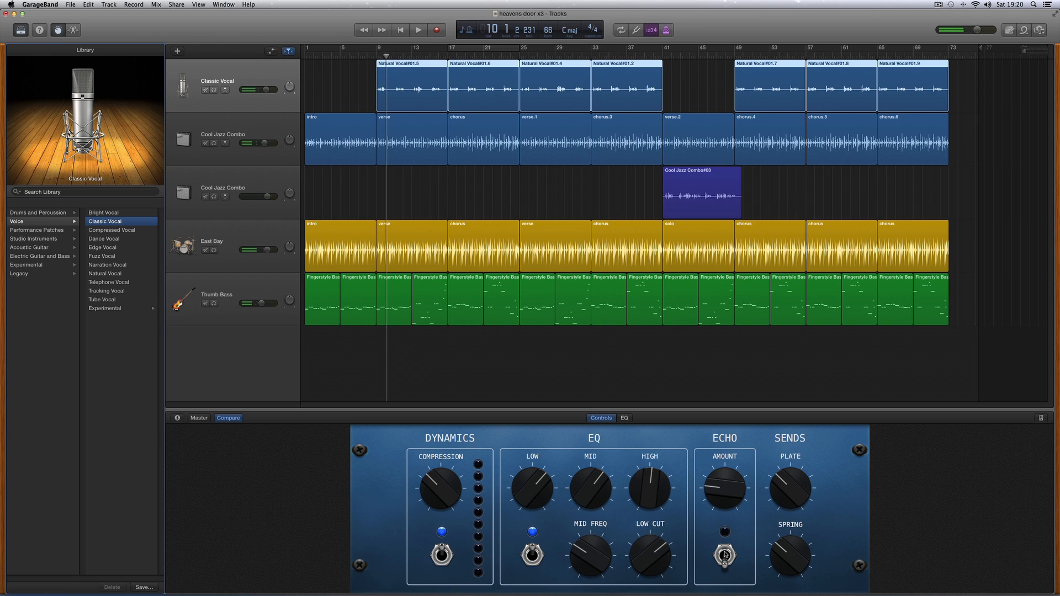
key(space)
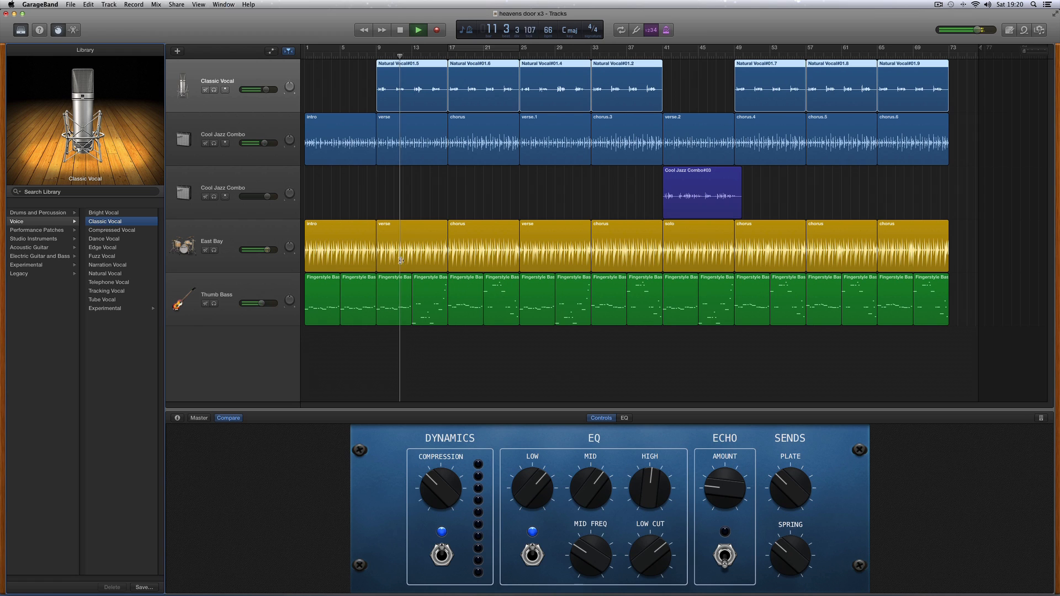
key(space)
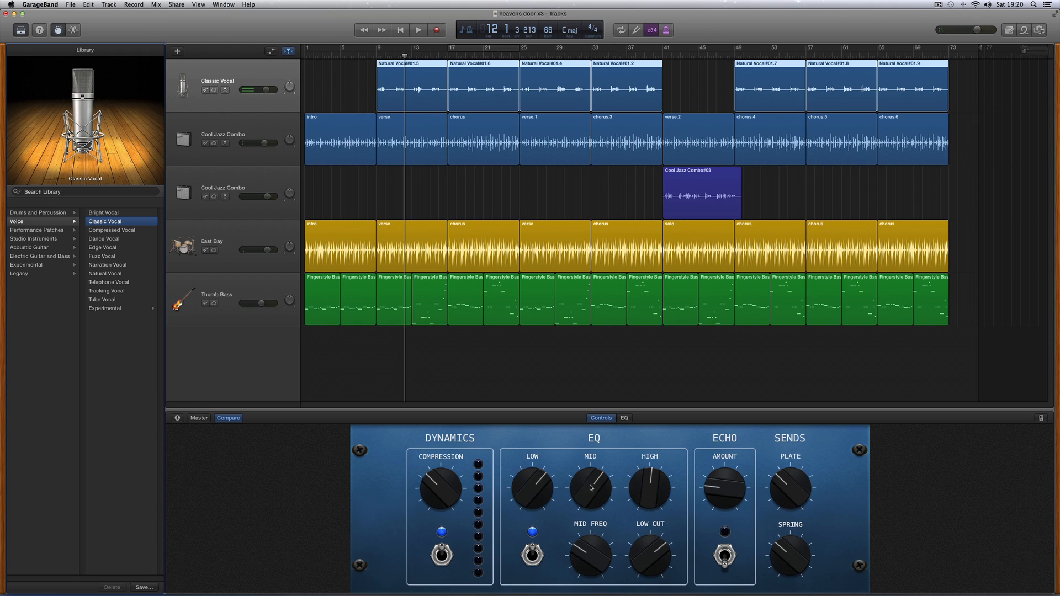
- Reduce the vocal's Mid EQ slightly, resume playback, and raise the High EQ a little
drag(586, 489, 587, 495)
key(space)
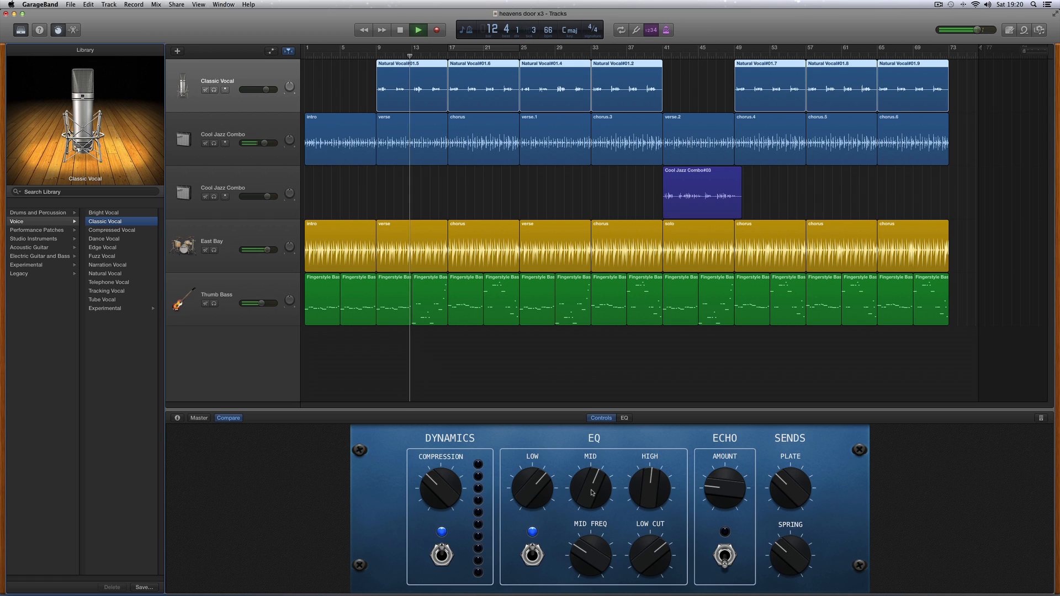
drag(650, 498, 650, 491)
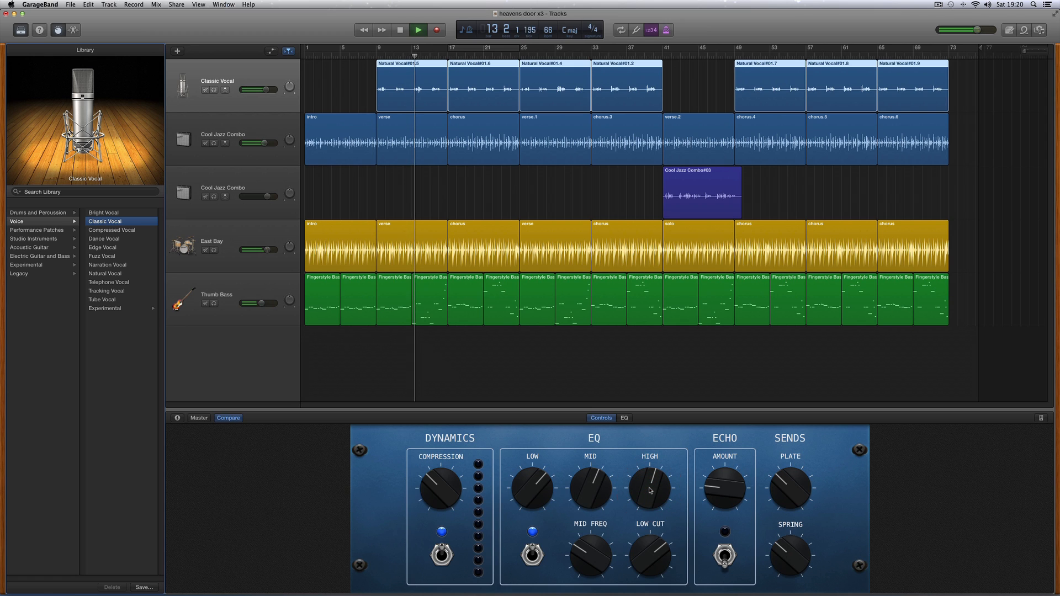
- Lower the vocal's Spring send, raise its Plate send, and turn Echo back on with a reduced Amount
drag(792, 556, 794, 569)
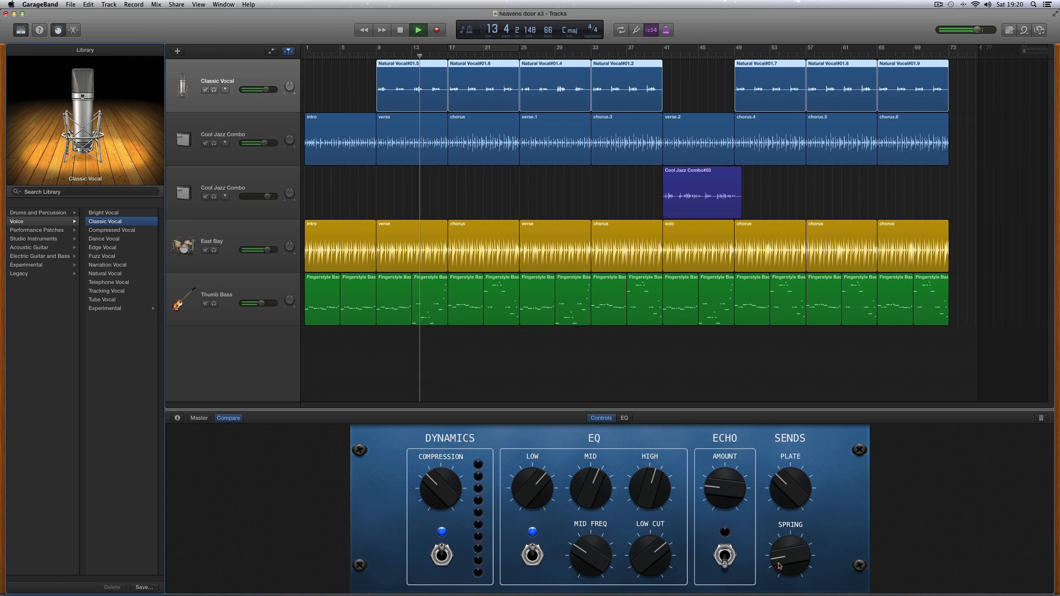
drag(782, 493, 784, 484)
click(725, 555)
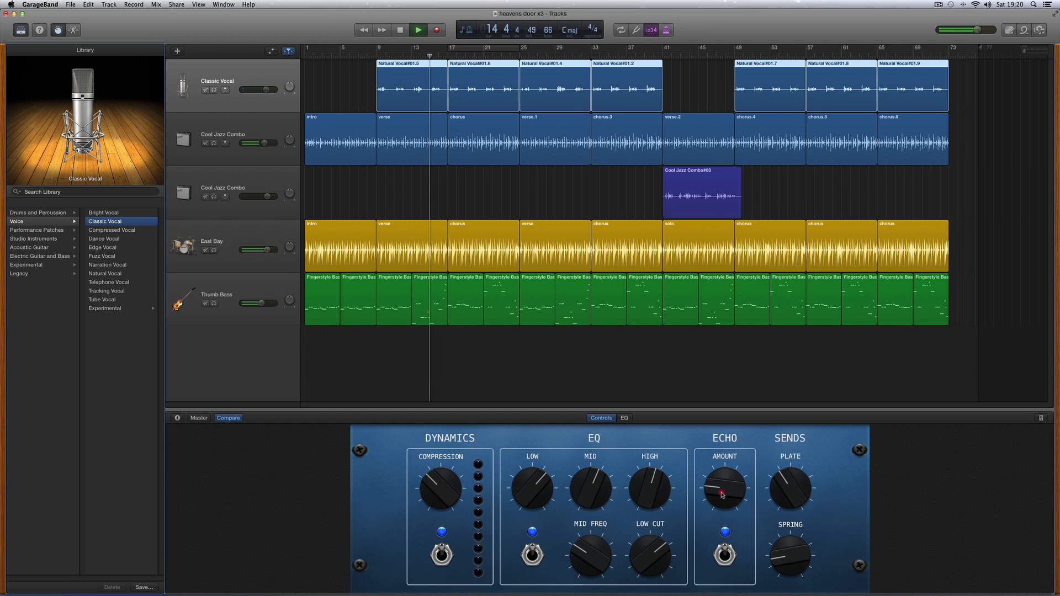
drag(725, 512, 725, 521)
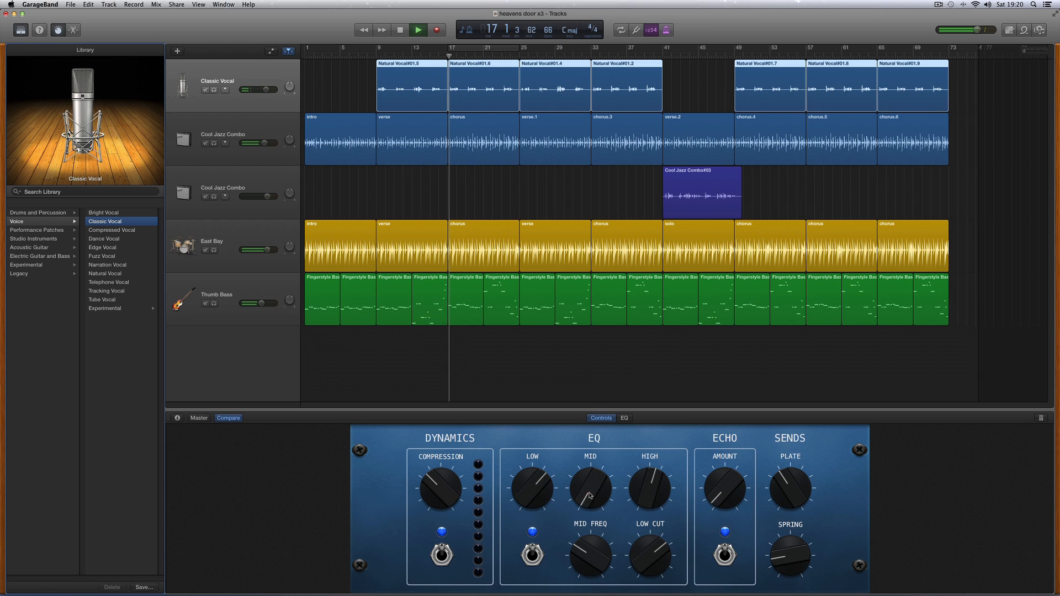
- Reshape the vocal EQ during playback: raise Mid, adjust Mid Freq, reduce Low Cut, and boost Low slightly
drag(591, 493, 591, 416)
drag(585, 557, 583, 552)
drag(652, 552, 656, 581)
drag(591, 555, 591, 553)
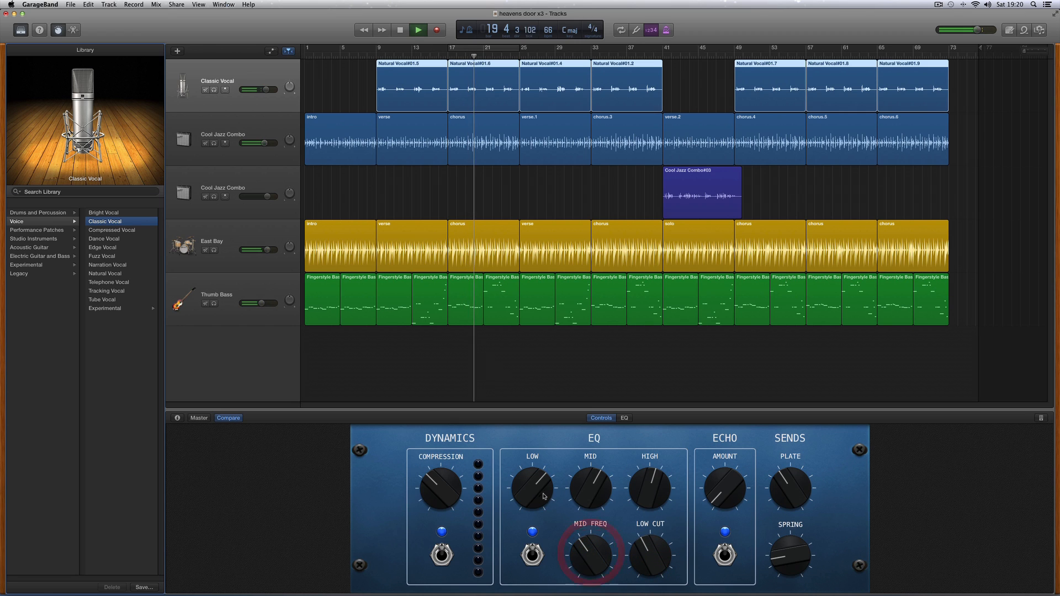
drag(541, 492, 539, 486)
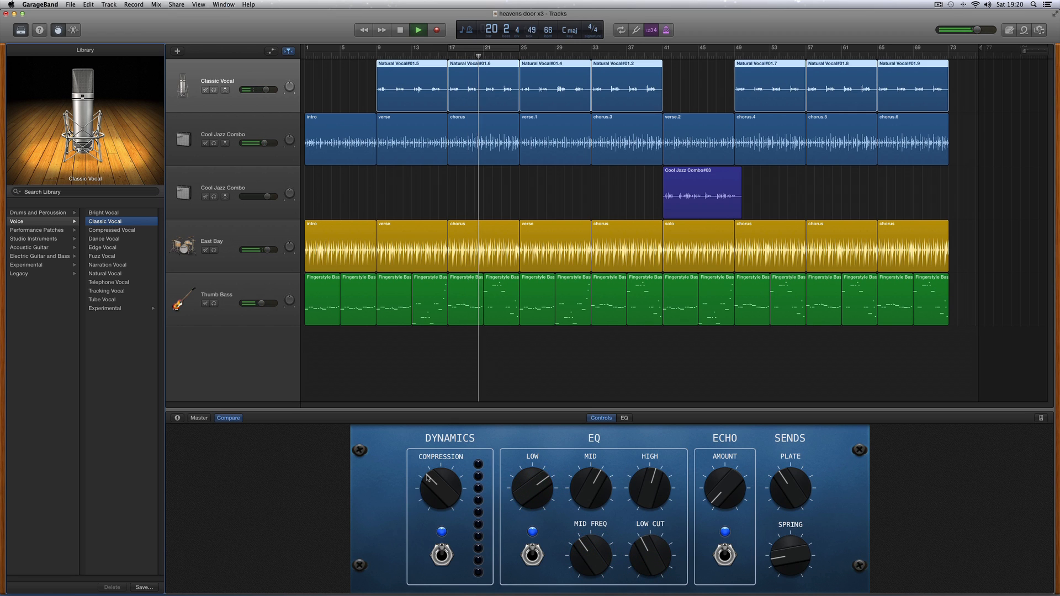
- Raise the vocal's Compression to the middle of its range, trim the Mid EQ slightly, and stop playback
drag(428, 478, 436, 477)
drag(581, 483, 581, 489)
key(space)
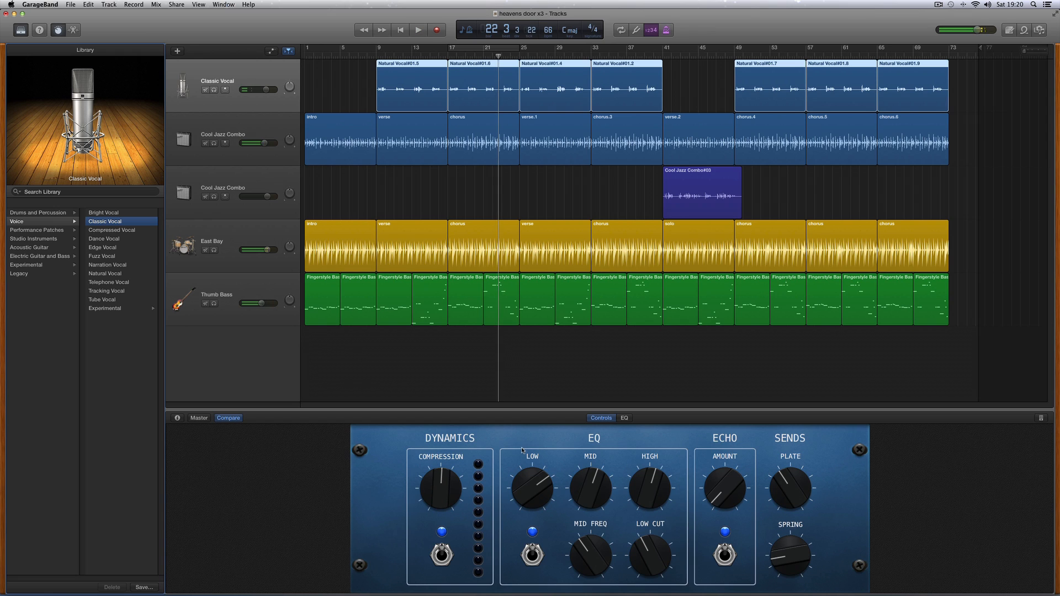
- Lower the Classic Vocal track's volume slightly and return the playhead to bar 9
drag(268, 92, 265, 91)
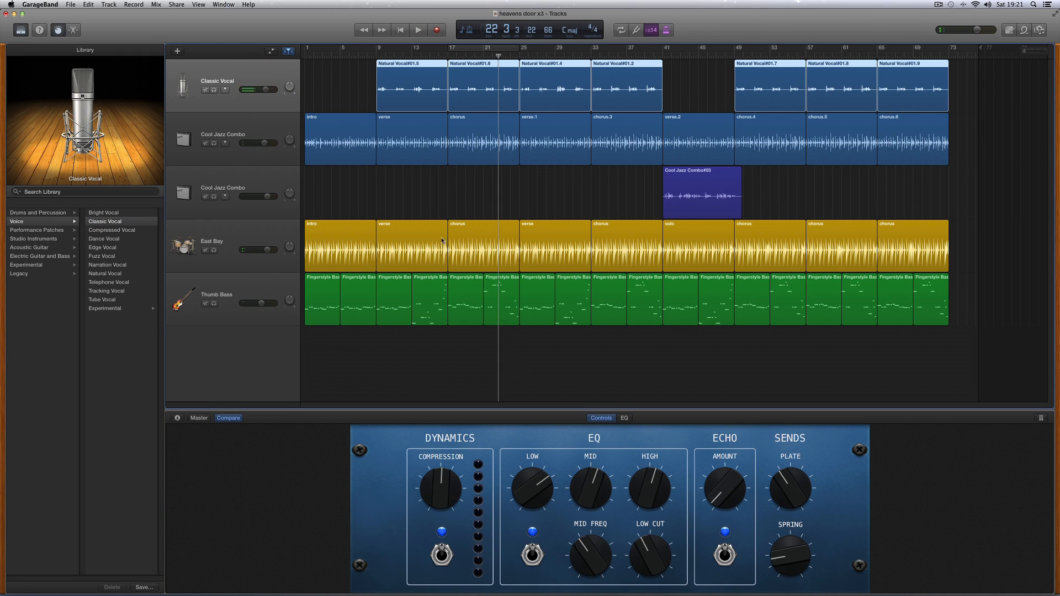
click(376, 55)
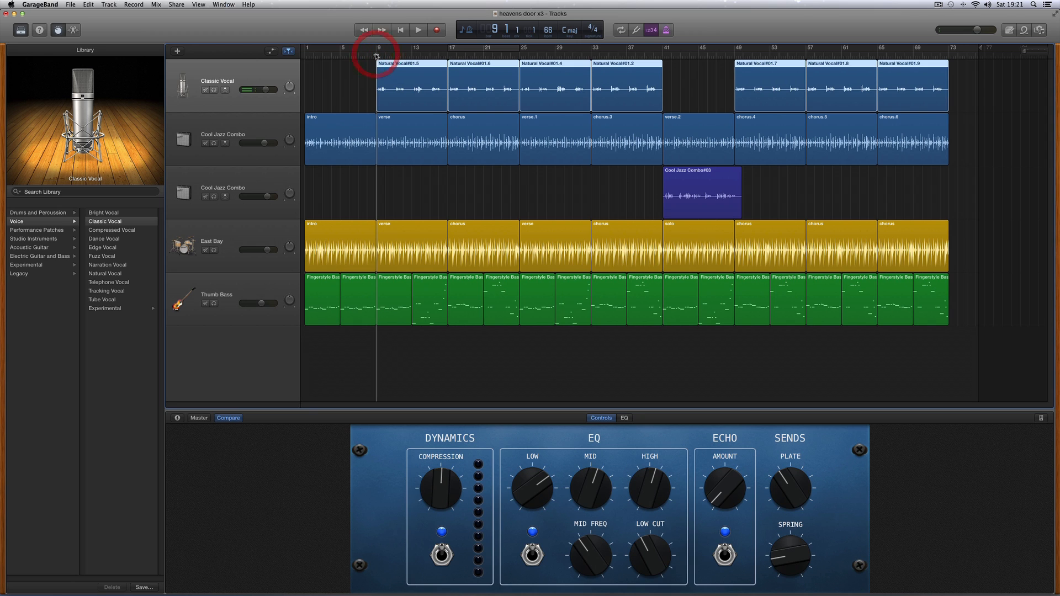
- Play from bar 9 while nudging the Classic Vocal volume up slightly and raising its EQ Mid and Mid Freq
key(space)
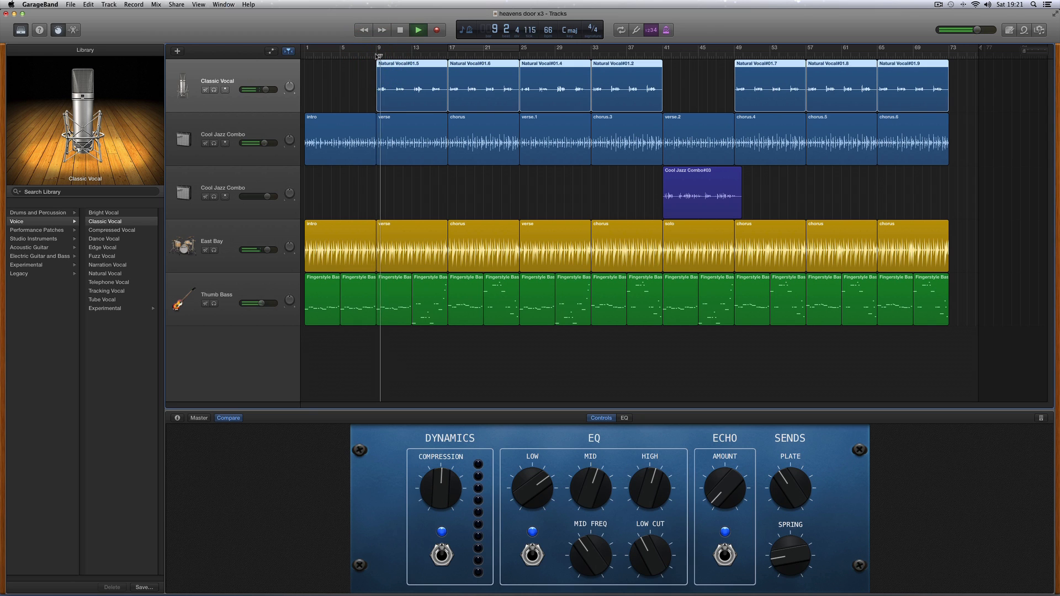
click(266, 91)
drag(268, 91, 267, 90)
drag(583, 482, 584, 482)
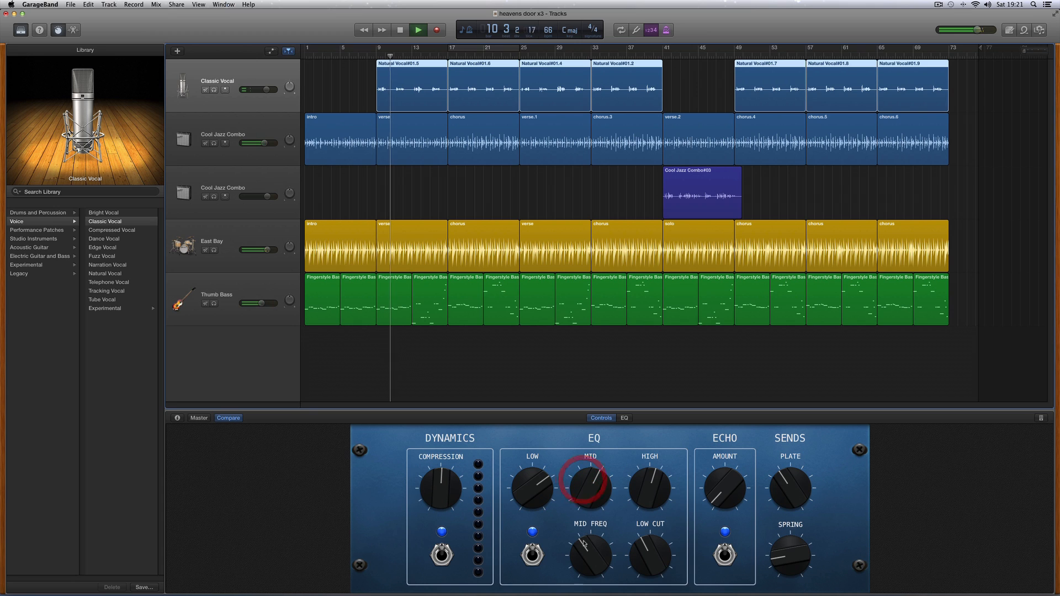
drag(585, 541, 584, 526)
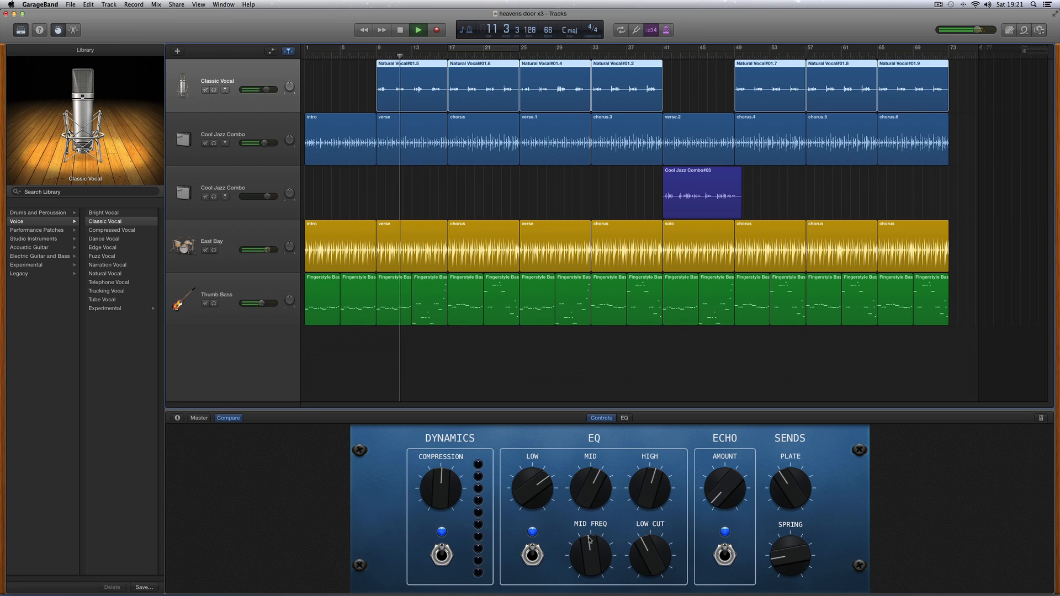
drag(589, 543, 589, 538)
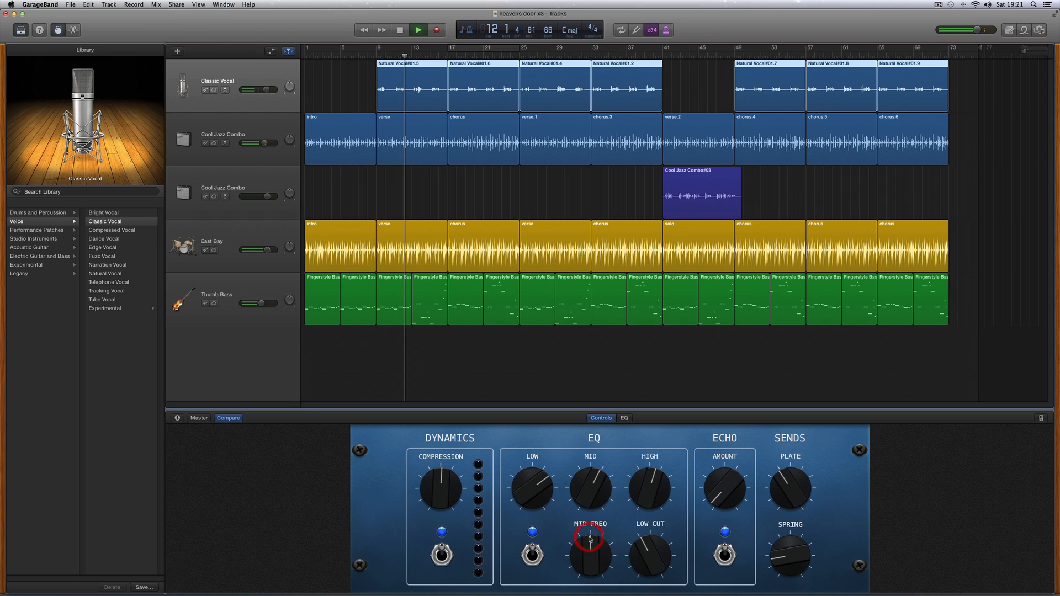
- Raise the vocal's Plate send and Echo Amount, reduce Low Cut, raise Mid Freq further, and stop playback
drag(777, 486, 725, 476)
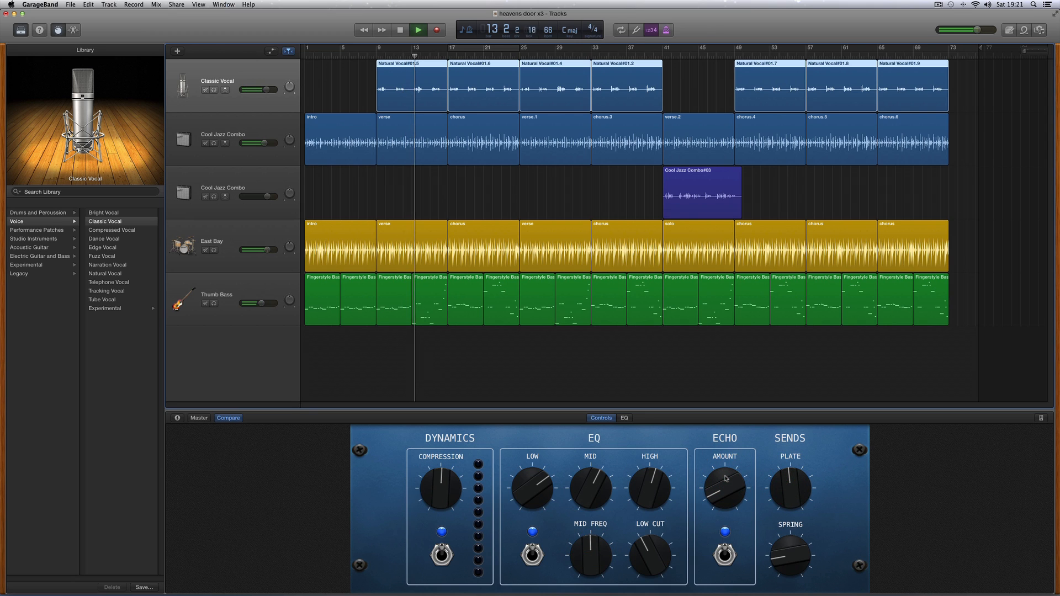
drag(725, 476, 785, 482)
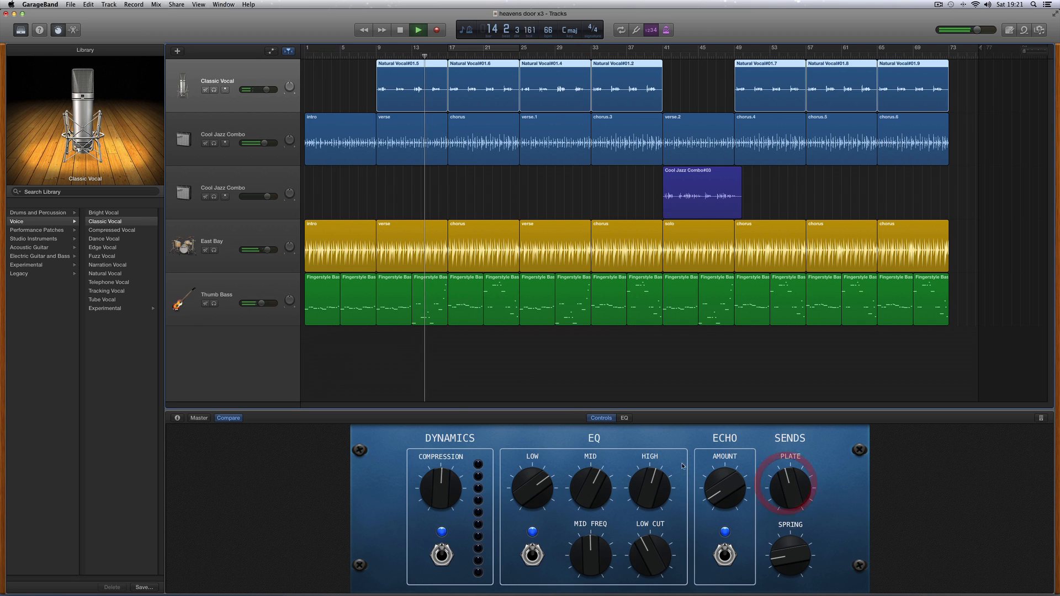
drag(638, 543, 595, 546)
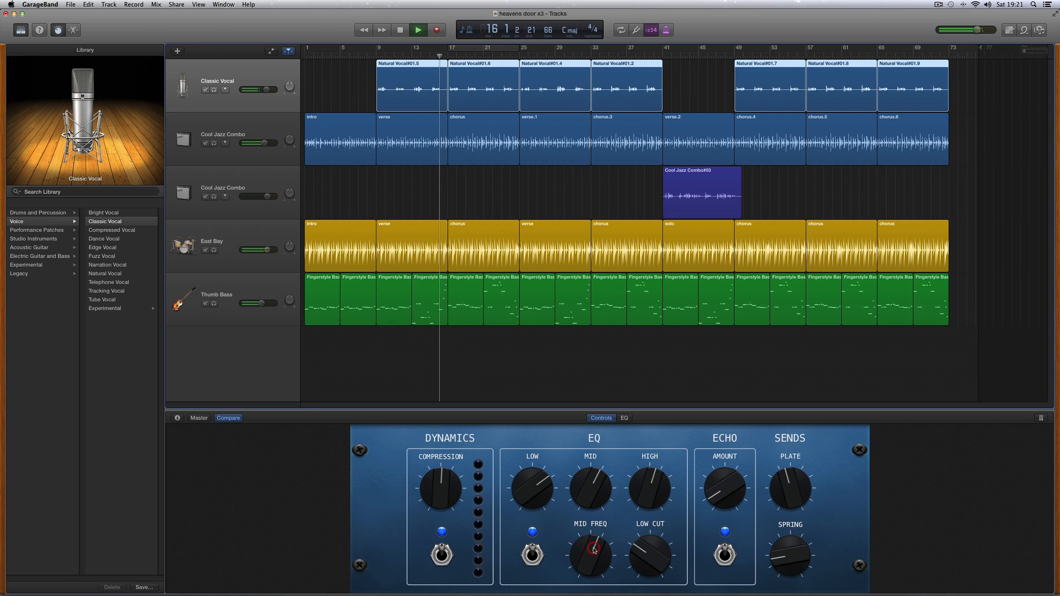
key(space)
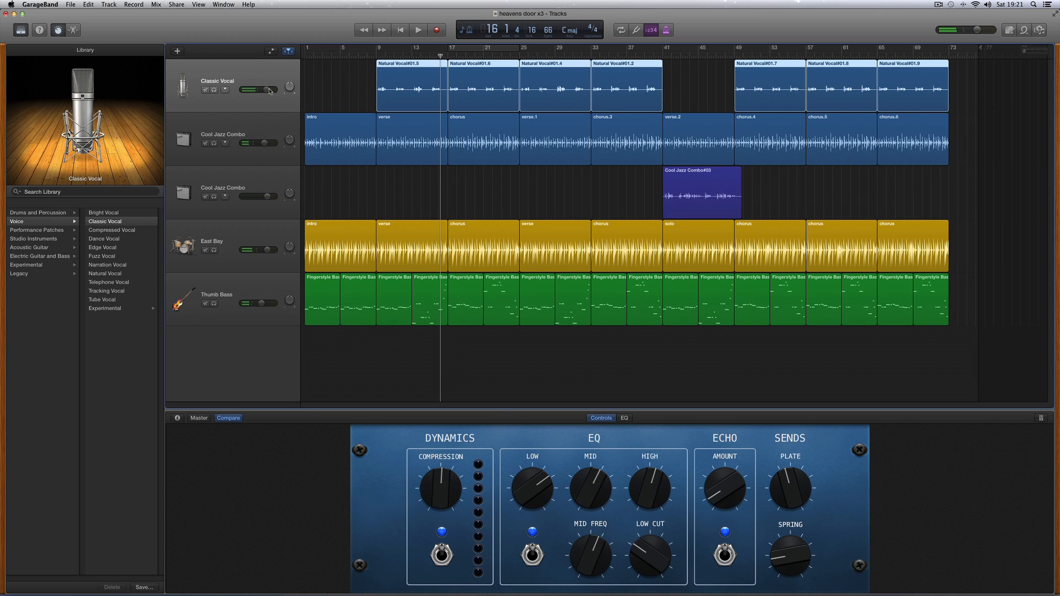
- Fine-tune the Classic Vocal volume to about +0.3 dB and save the project
click(268, 90)
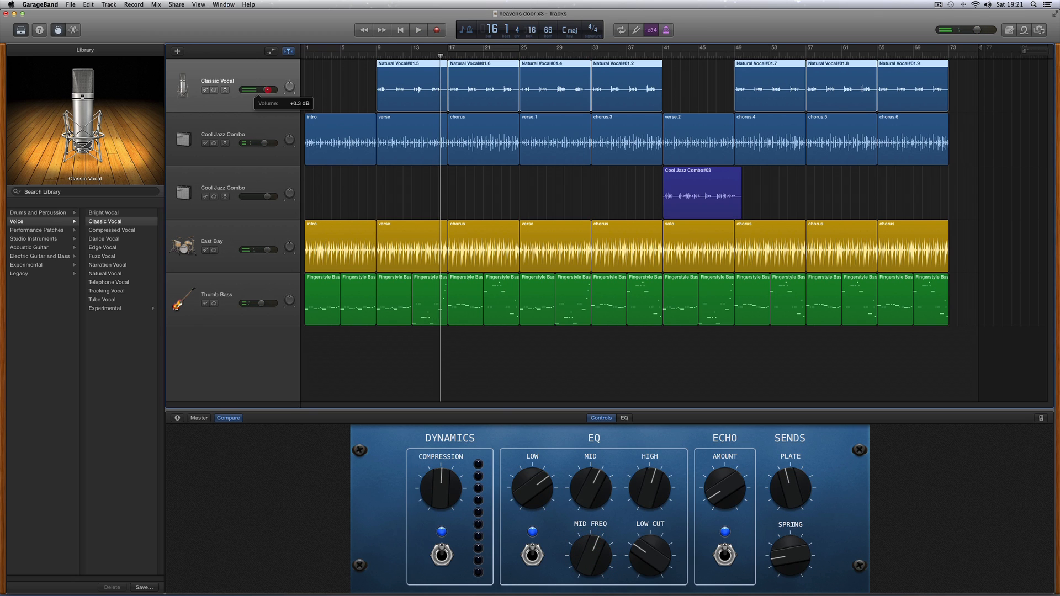
click(71, 4)
click(79, 58)
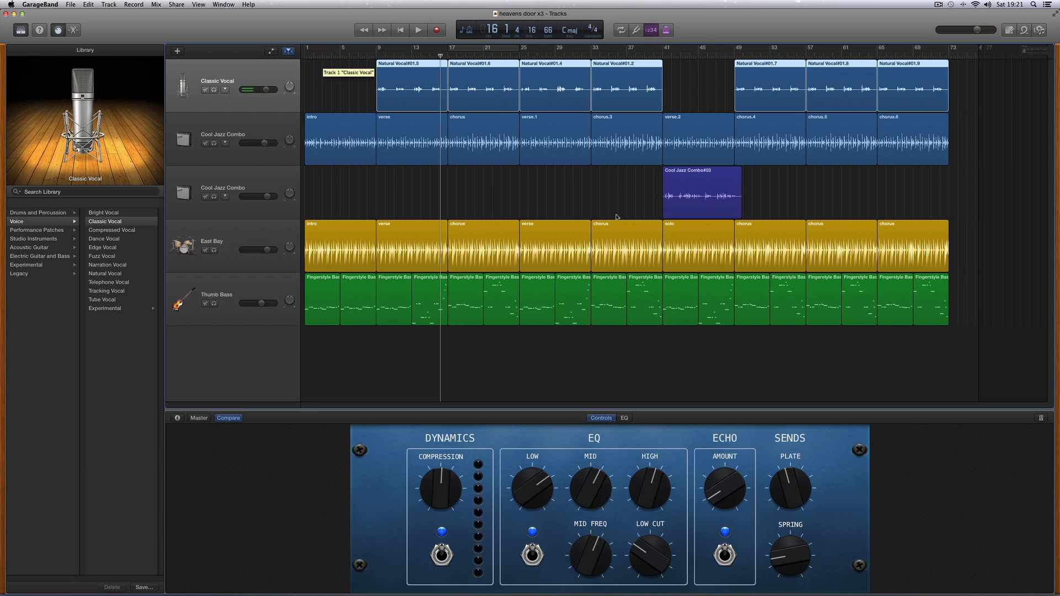
- Add an automatic fade-out on the Master Track and move the project end marker to just past bar 75
click(157, 5)
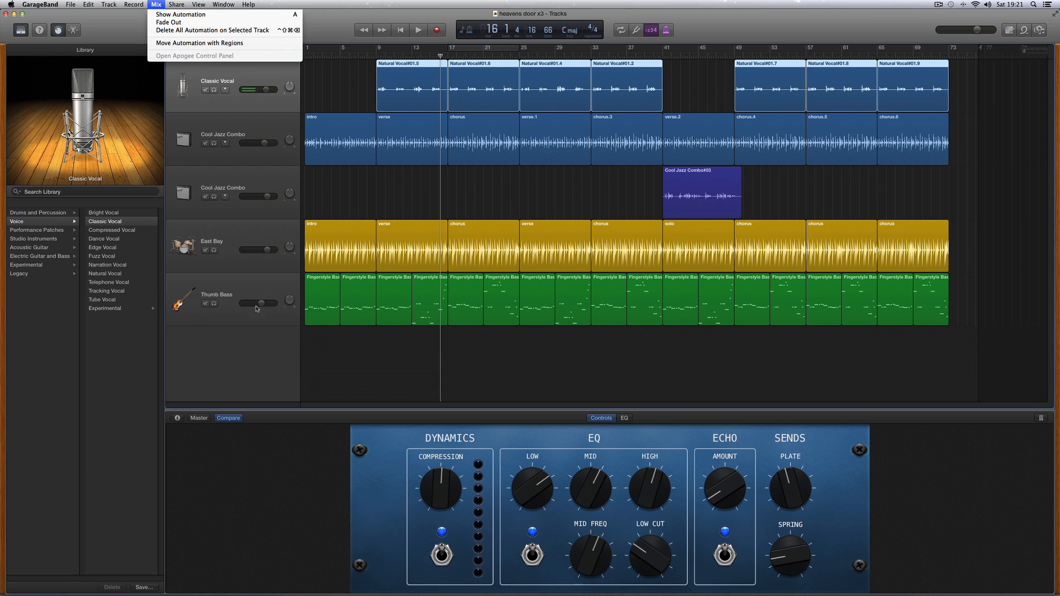
click(248, 340)
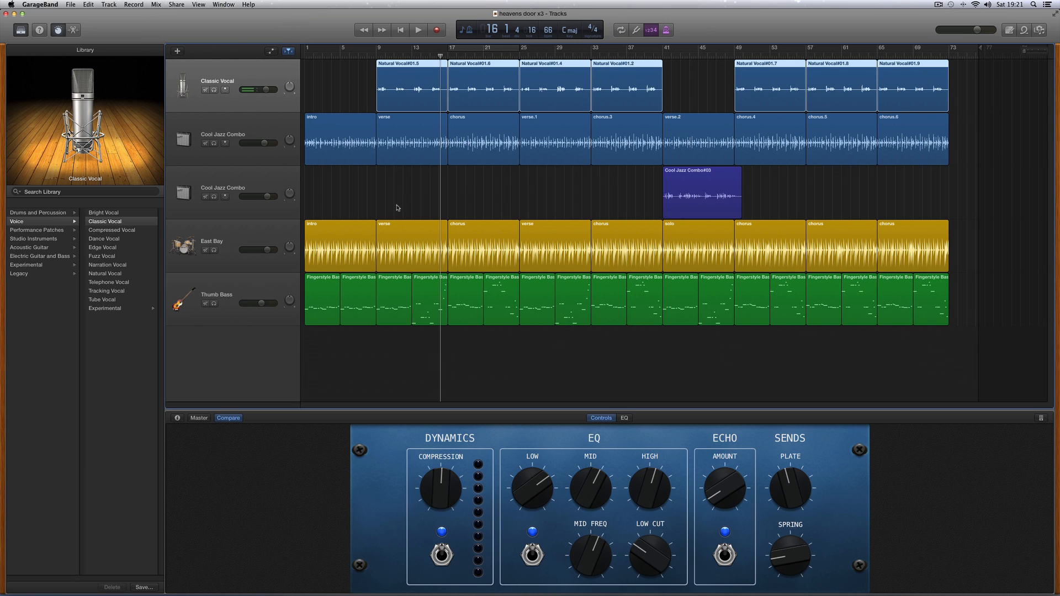
click(153, 8)
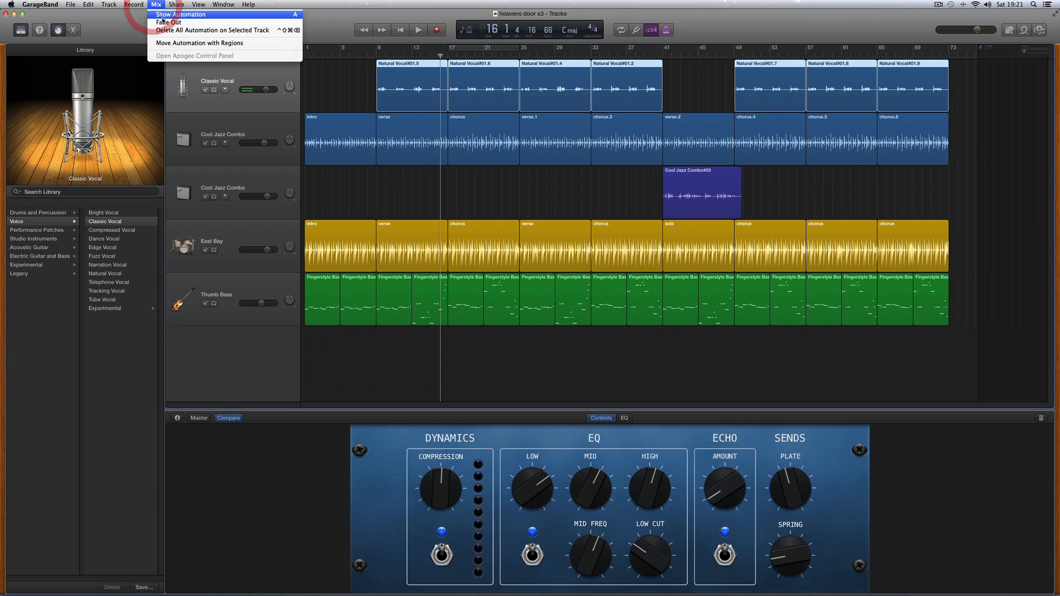
click(162, 26)
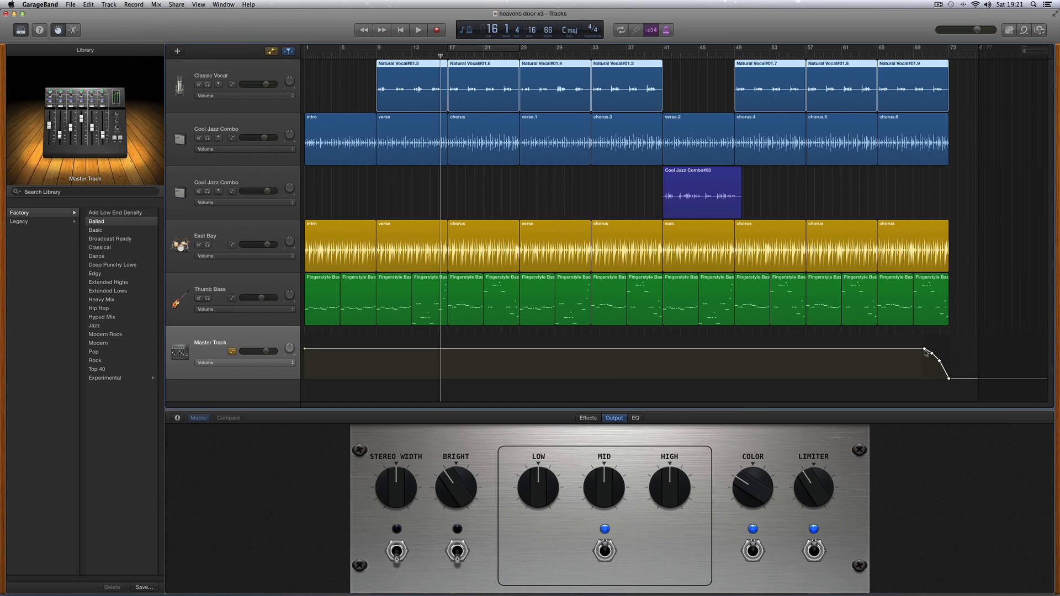
mouse_move(982, 49)
mouse_down()
mouse_move(953, 52)
mouse_move(973, 51)
mouse_up()
drag(440, 56, 948, 56)
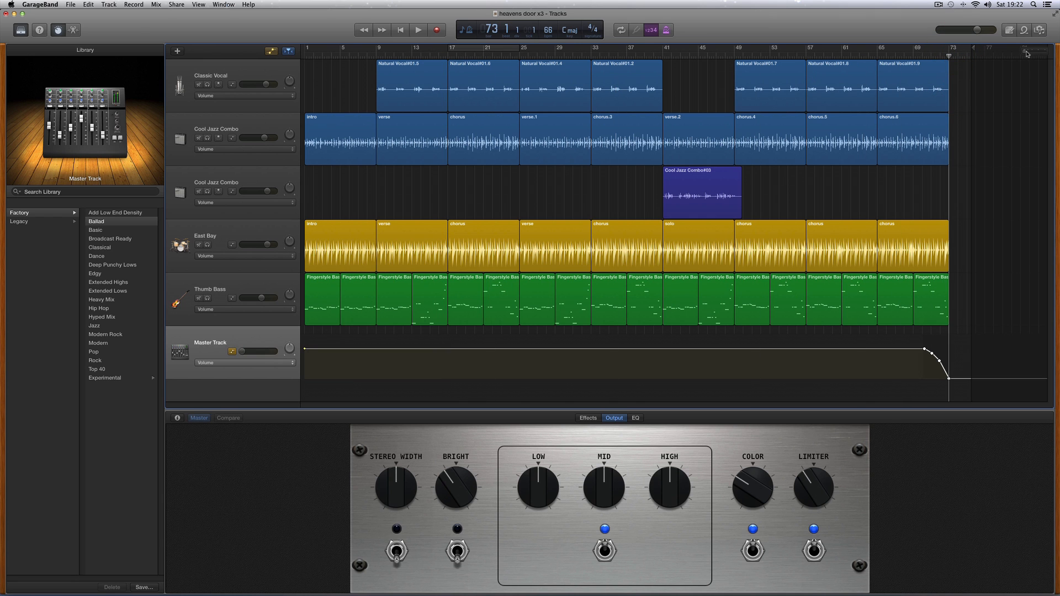
- Put the playhead at bar 65 and move the Master Track fade-out's starting volume point back to it
drag(1026, 51, 1031, 51)
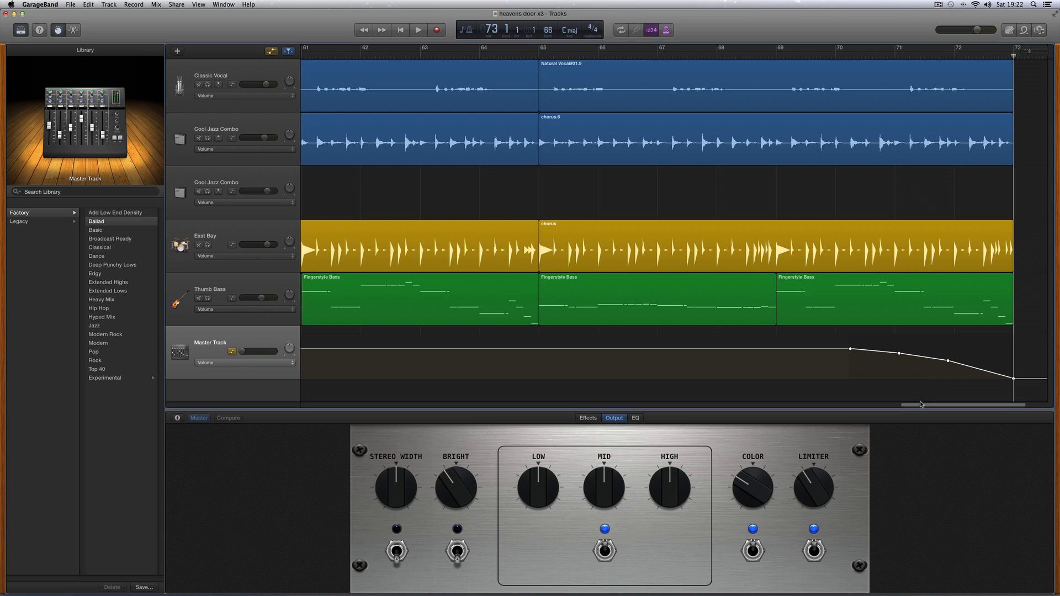
drag(920, 405, 947, 405)
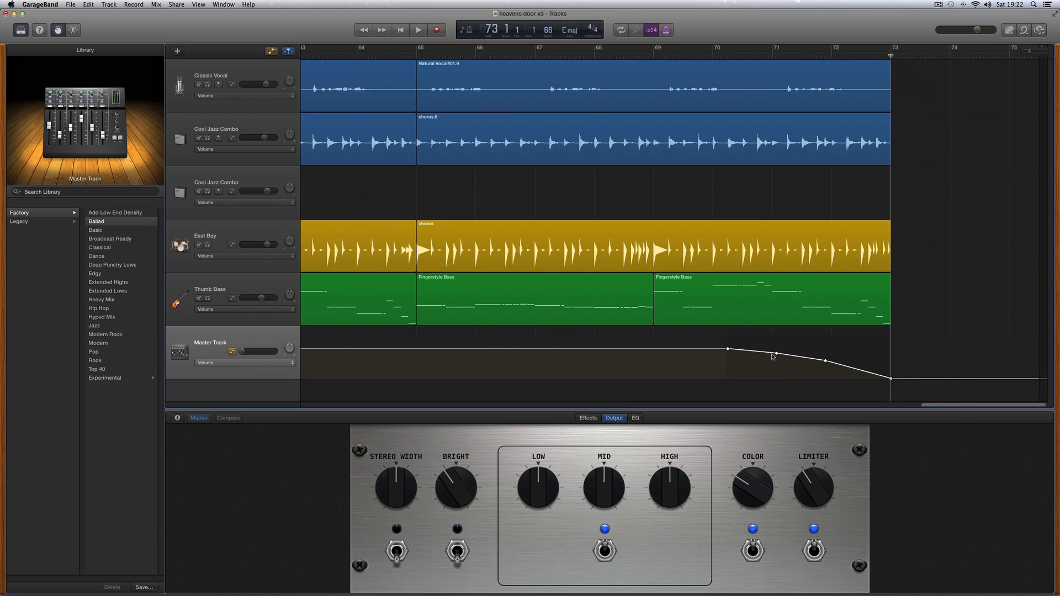
drag(930, 409, 920, 407)
scroll(509, 259, right, 1)
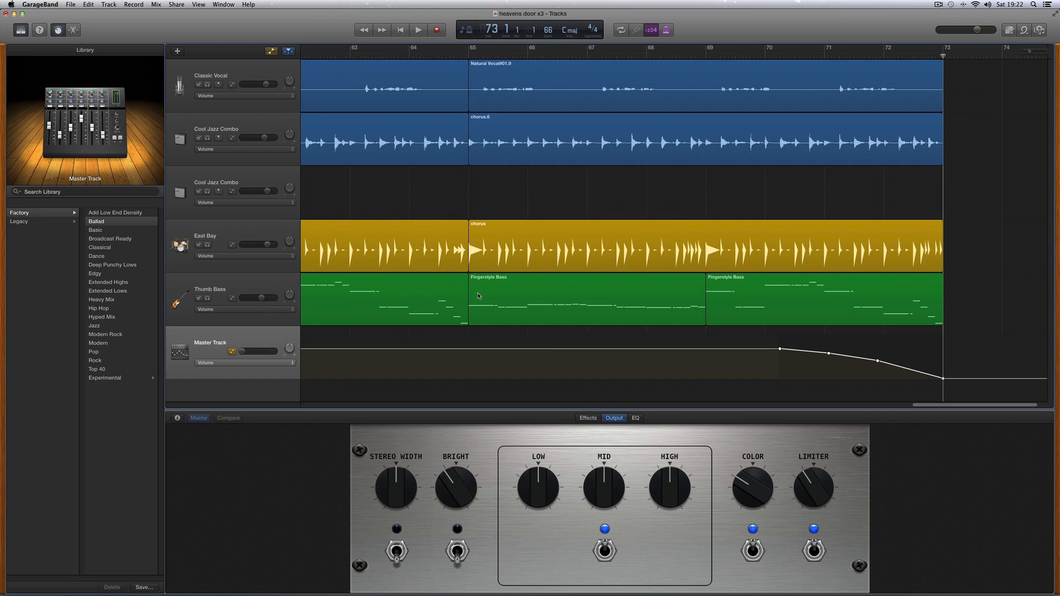
click(467, 59)
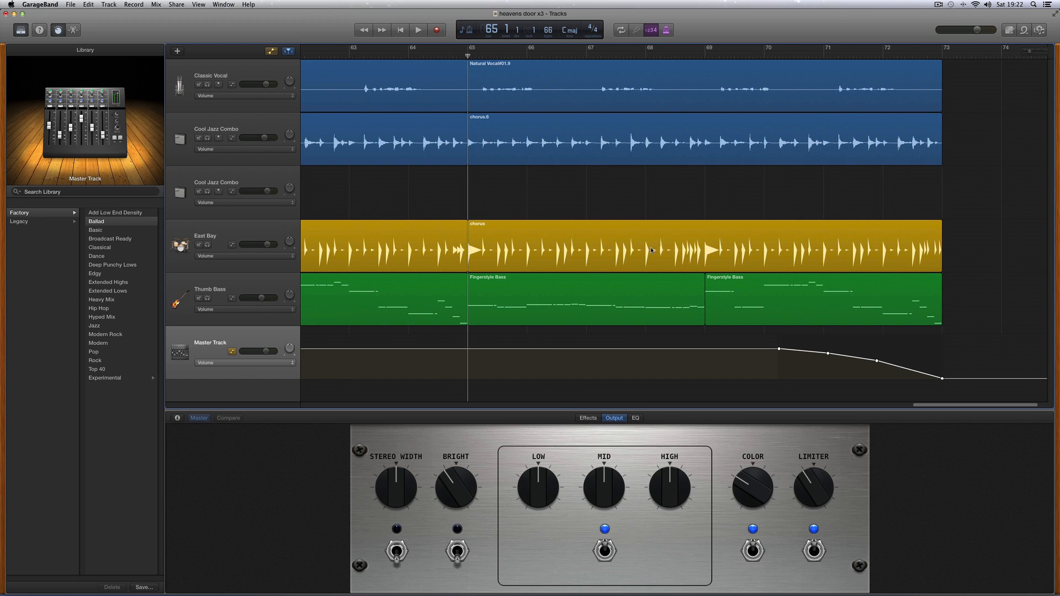
click(953, 366)
drag(779, 350, 469, 349)
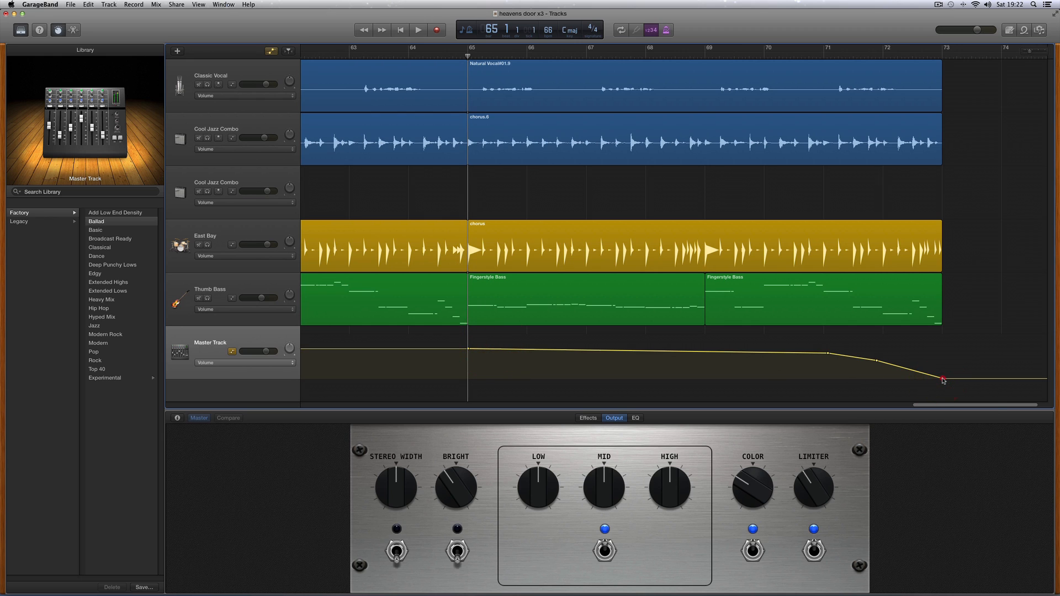
- Spread the fade-out's middle points to about bars 68 and 69.5, add one near bar 66, and keep its end at bar 73
drag(944, 380, 953, 379)
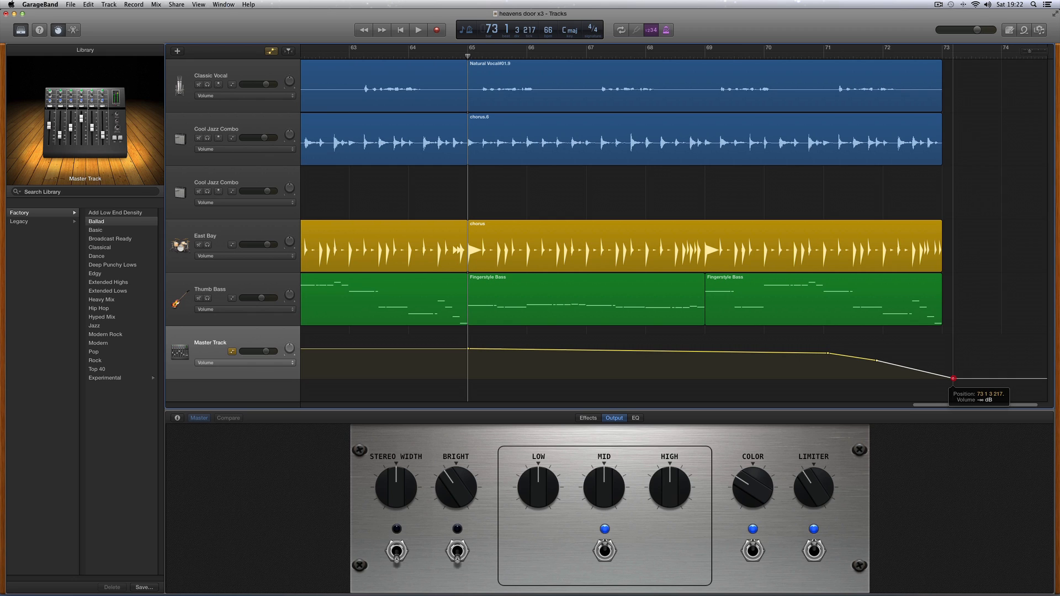
drag(953, 379, 941, 379)
drag(829, 356, 613, 352)
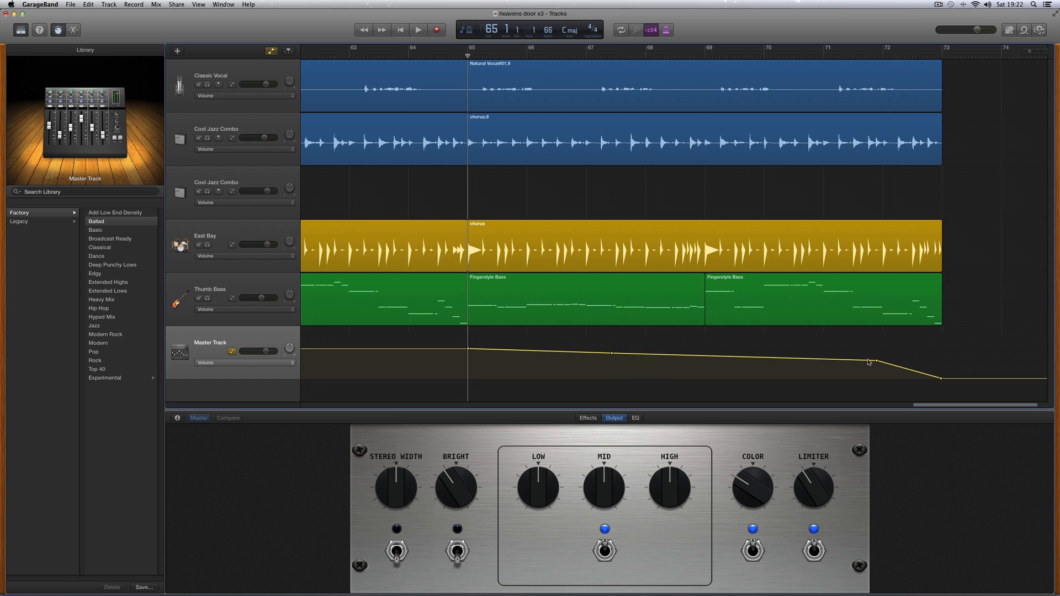
drag(877, 362, 730, 361)
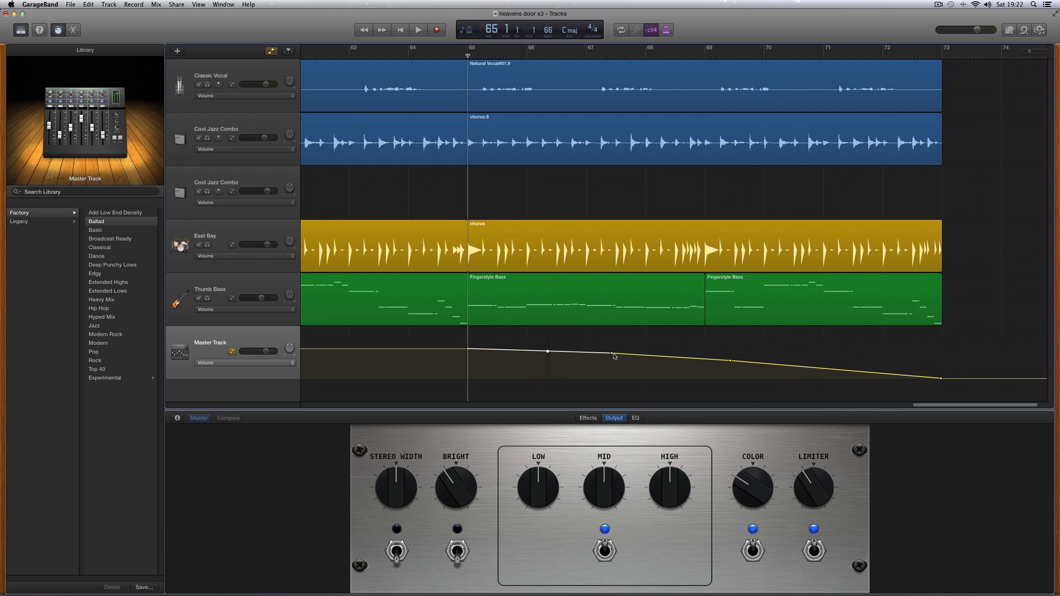
drag(612, 352, 656, 353)
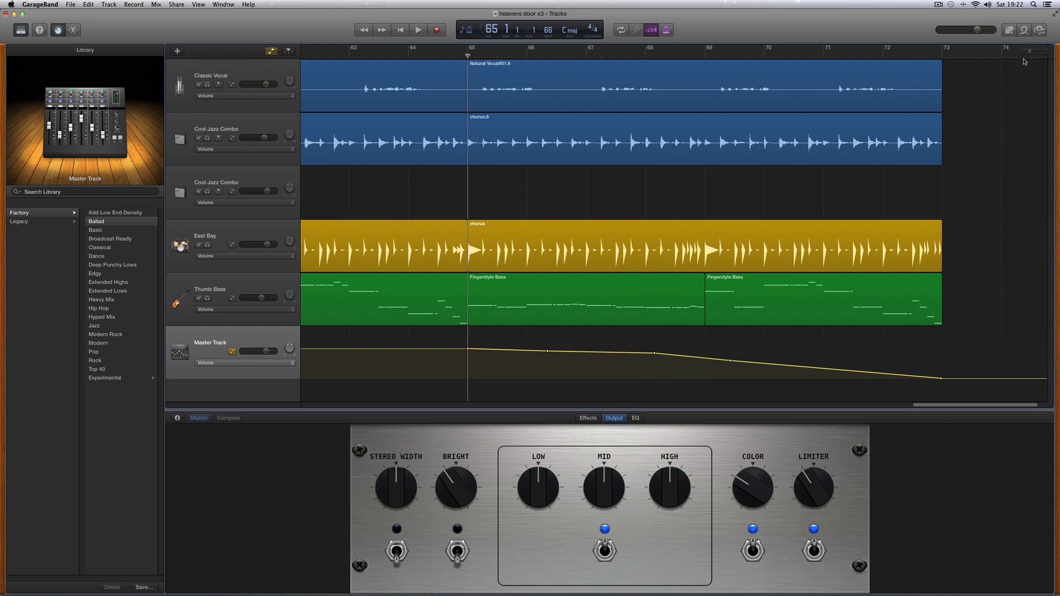
- Smooth the Master Track fade-out curve by shifting its middle points to about bars 66.5, 68.5 and 70.5
drag(1030, 55, 1027, 54)
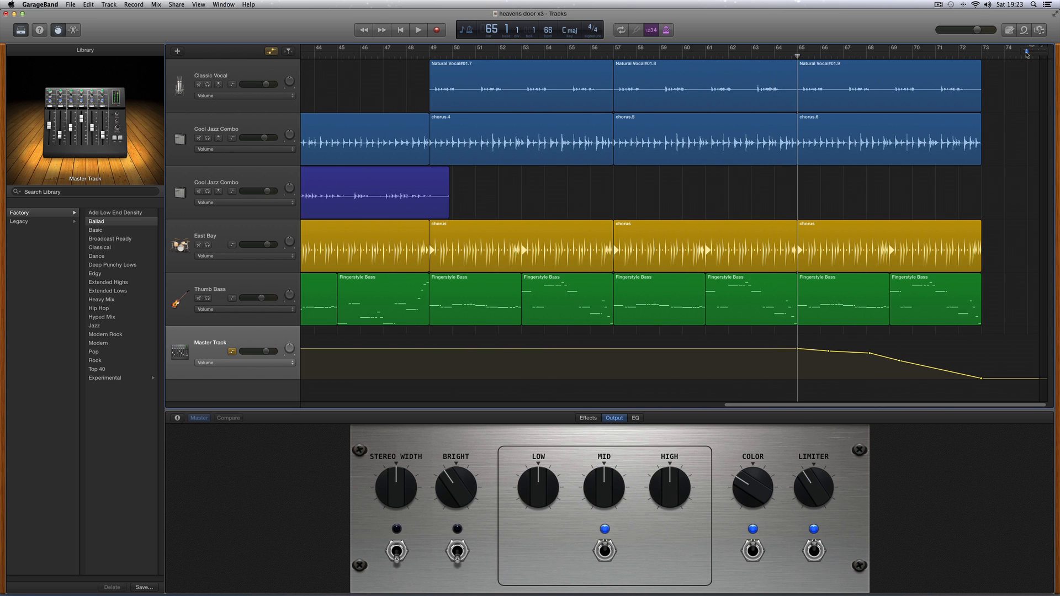
drag(828, 352, 833, 349)
drag(899, 361, 925, 362)
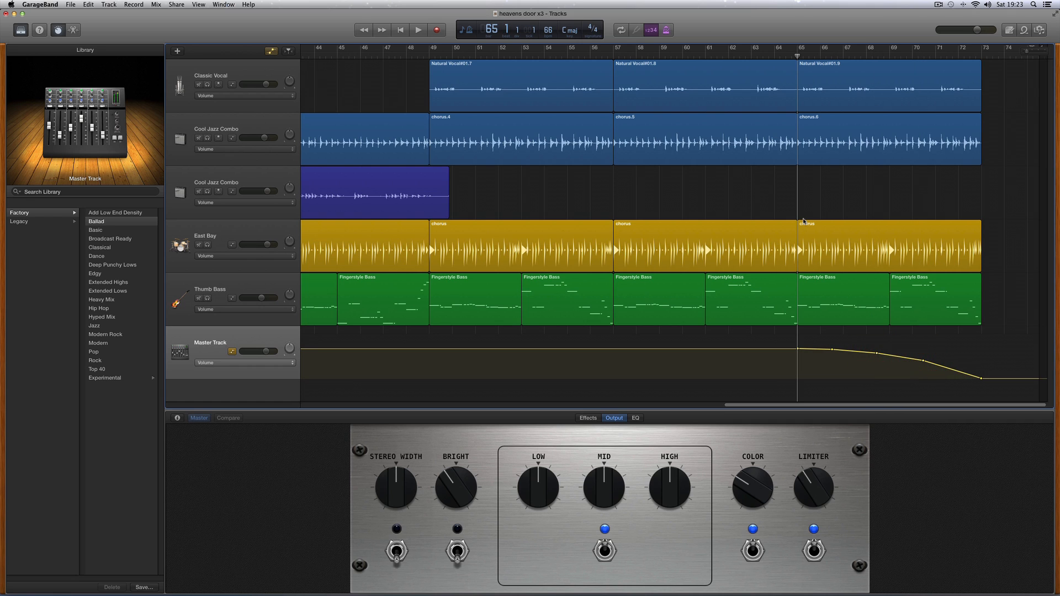
- Play the fade-out from bar 65, lower the Classic Vocal track's Plate send, and stop playback
key(space)
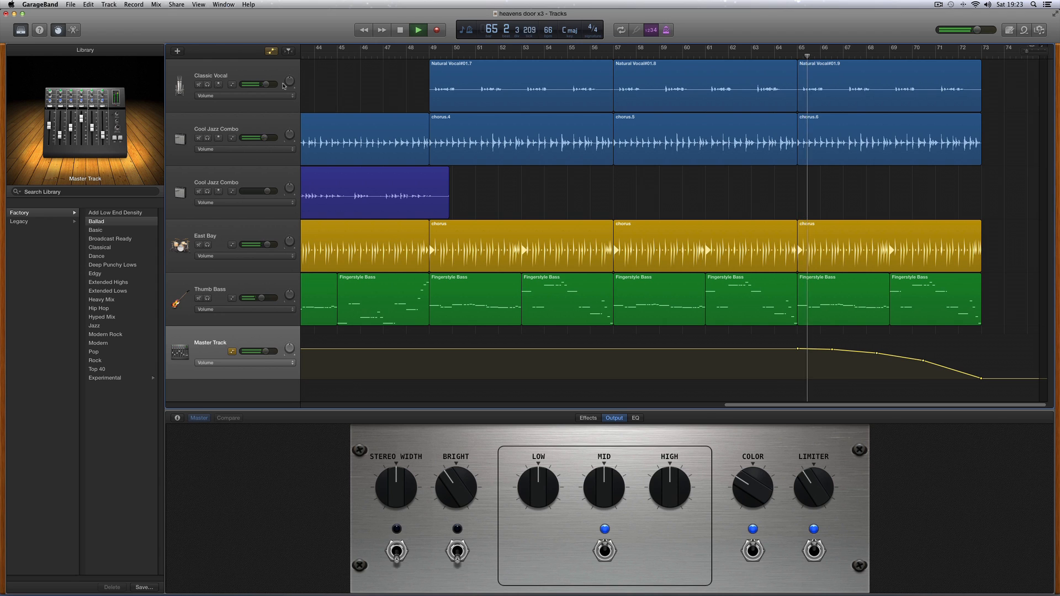
drag(266, 84, 266, 85)
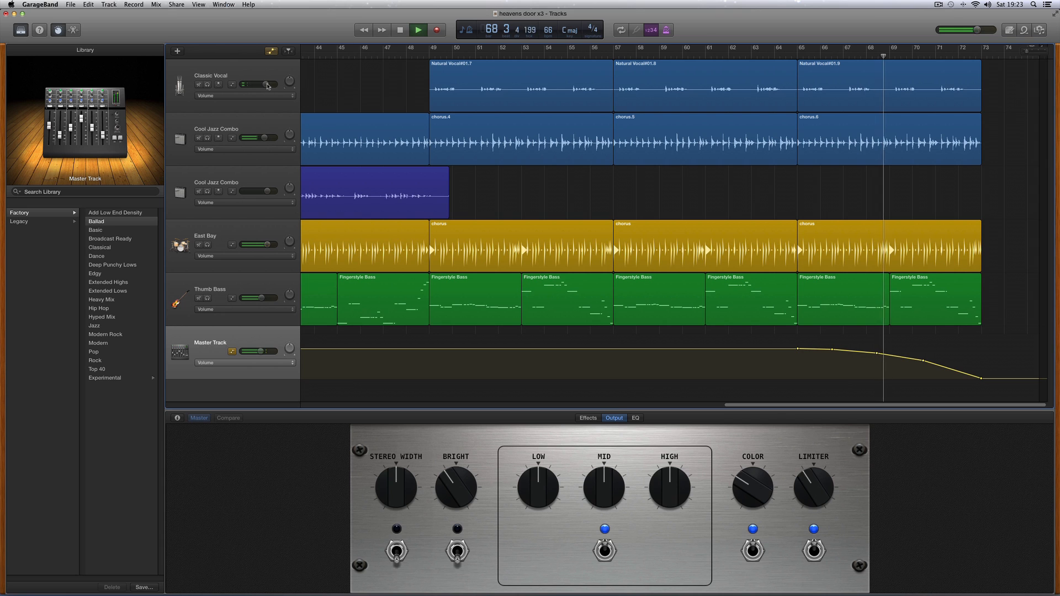
click(250, 72)
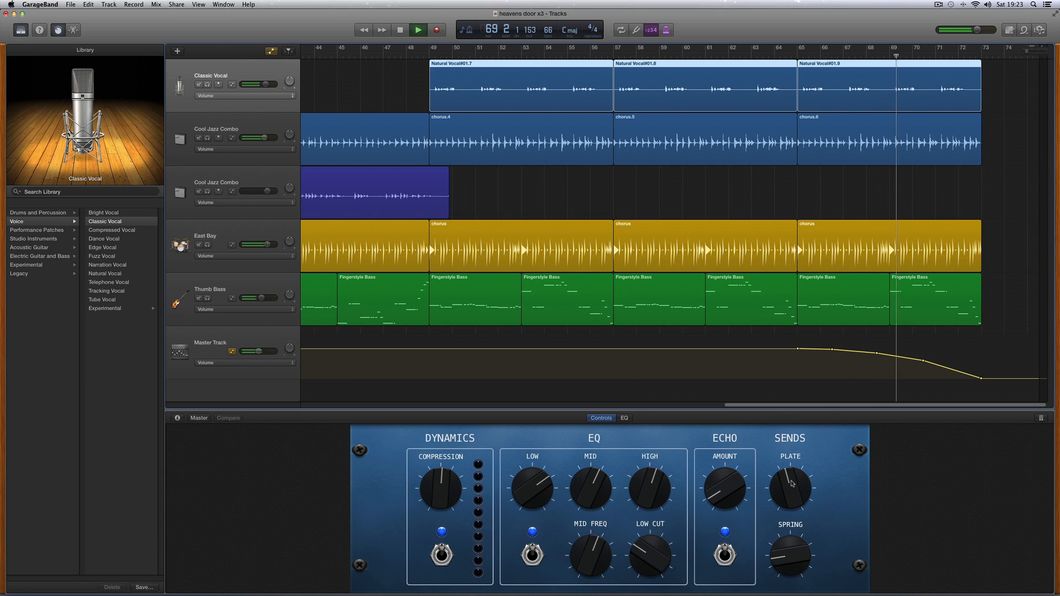
drag(792, 484, 791, 499)
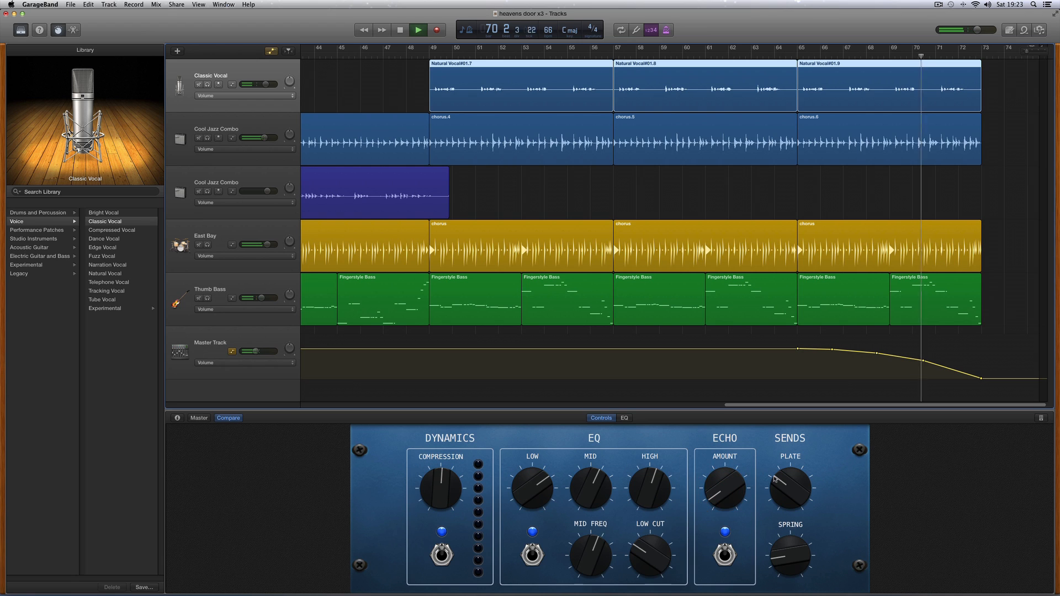
click(777, 479)
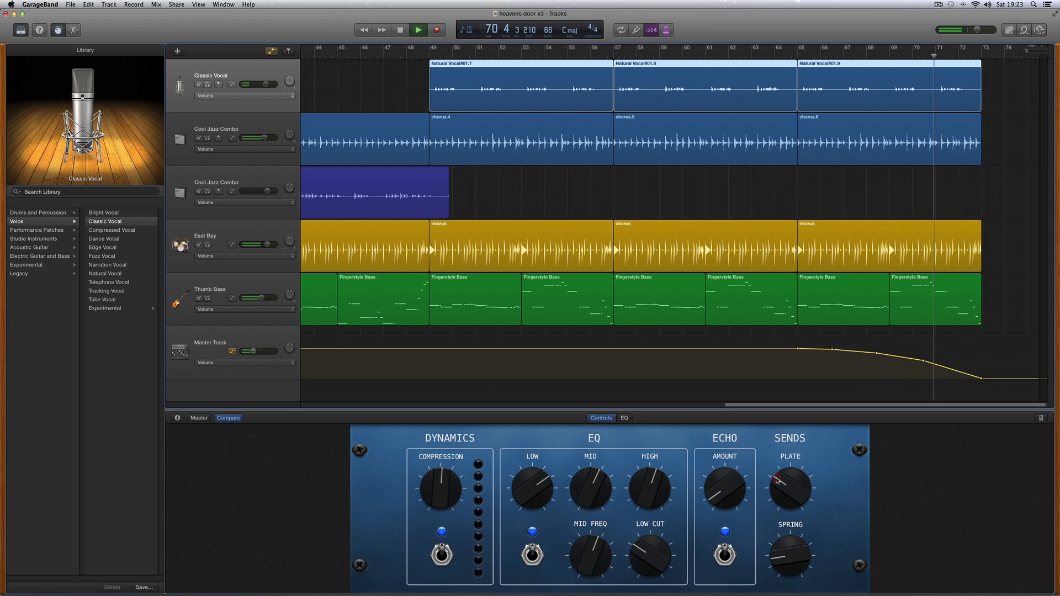
key(space)
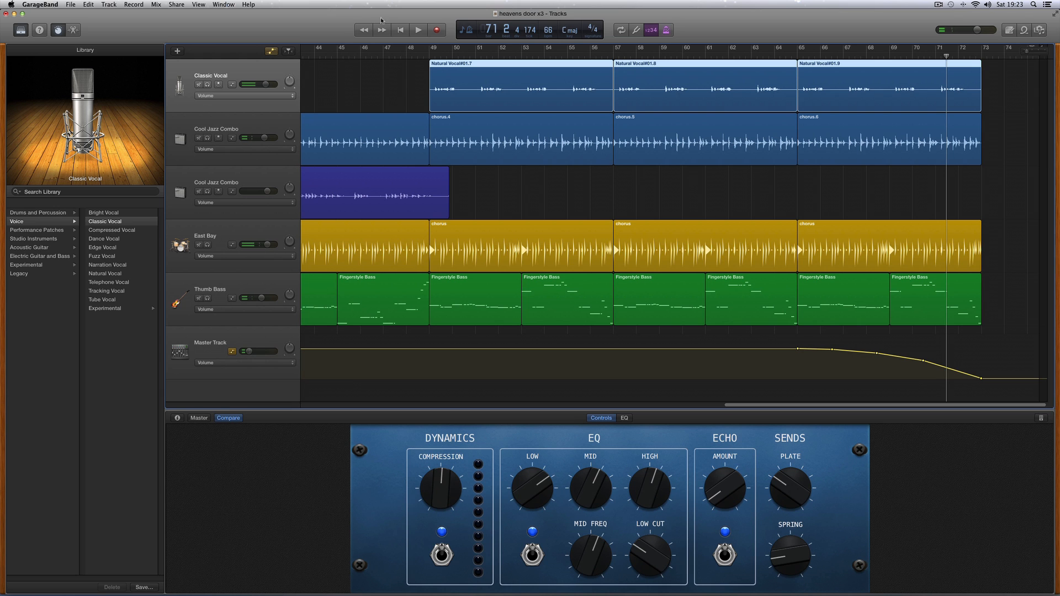
- Play the song from bar 49 and slightly lower the snare and cymbals levels of the East Bay drum kit
click(433, 51)
key(space)
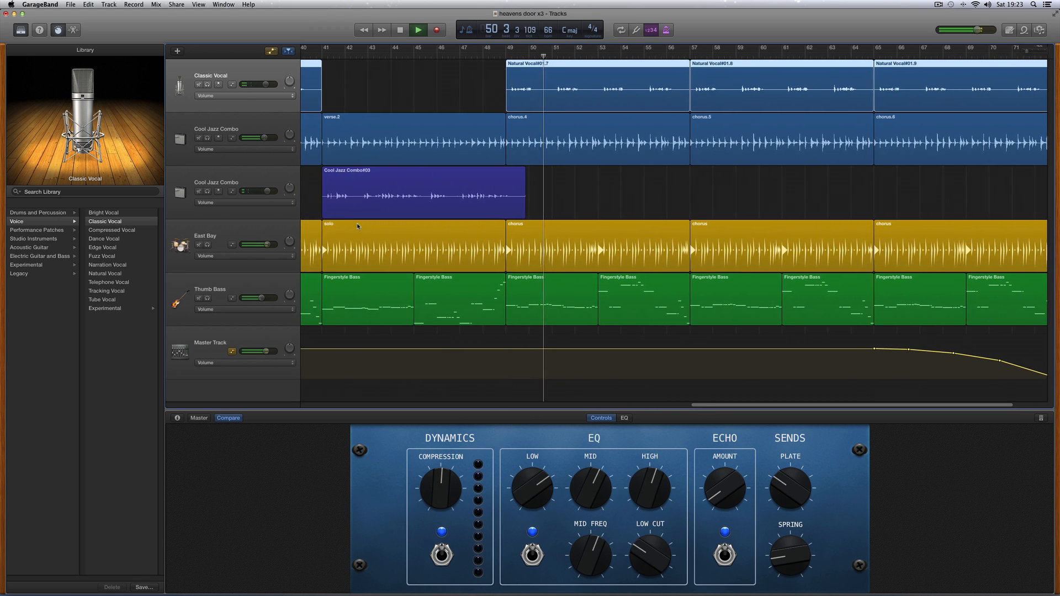
key(space)
click(251, 228)
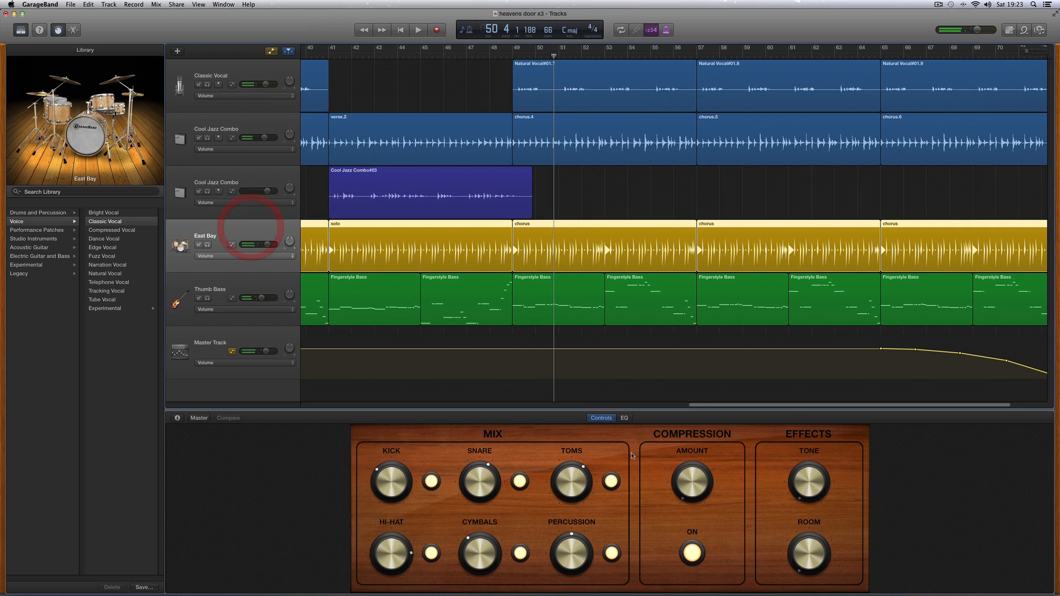
key(space)
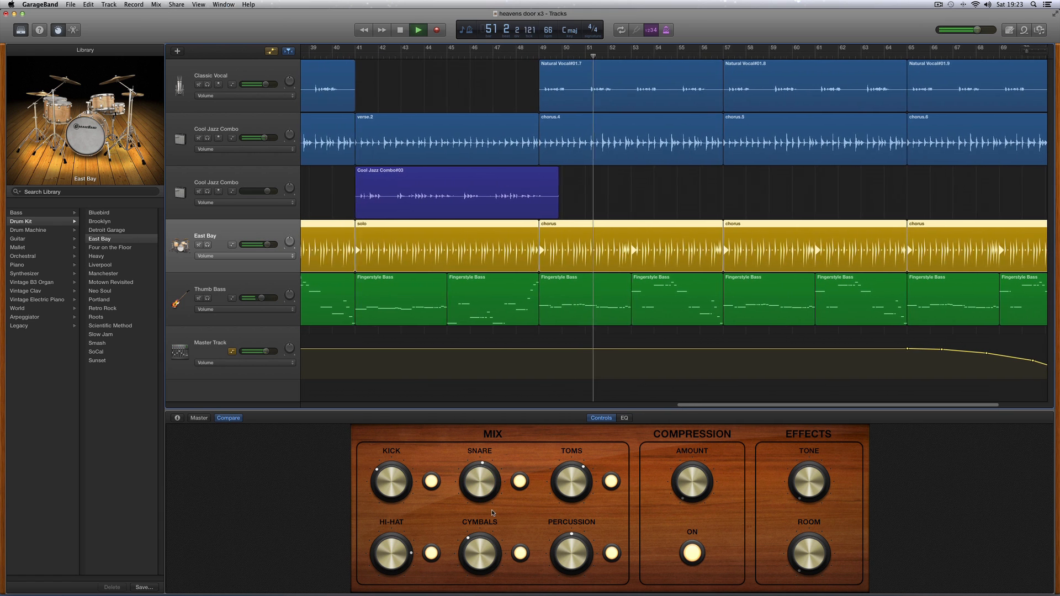
click(477, 543)
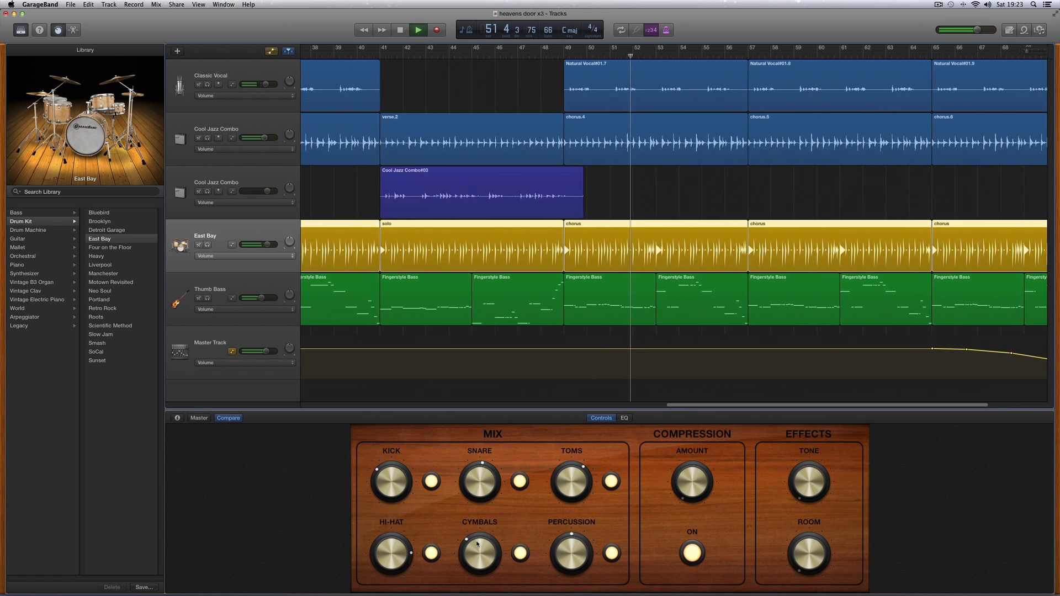
key(space)
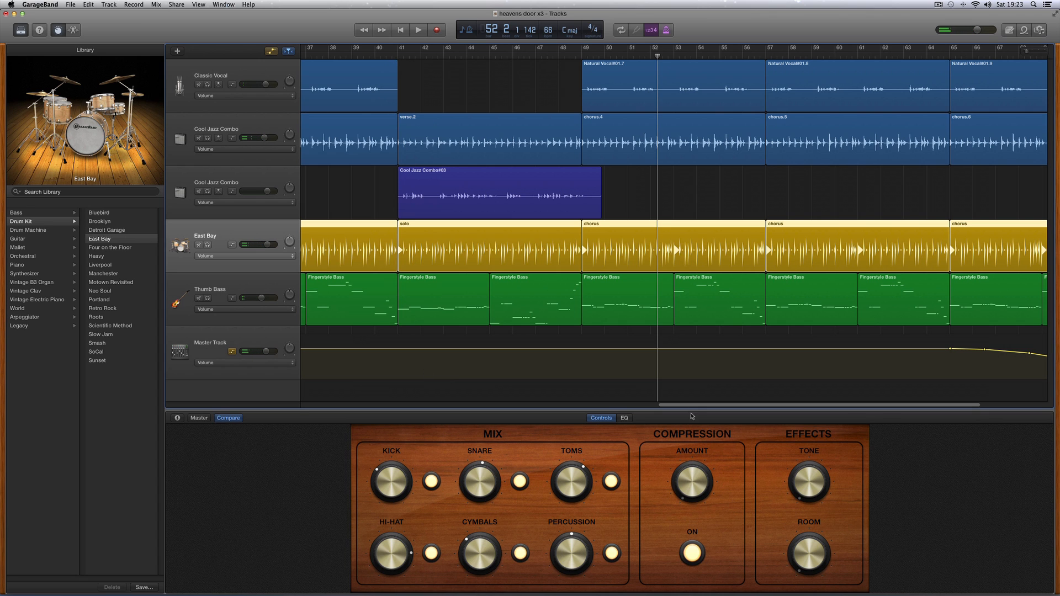
- Play the verse from bar 27 and raise the East Bay kit's snare level slightly
drag(691, 405, 583, 400)
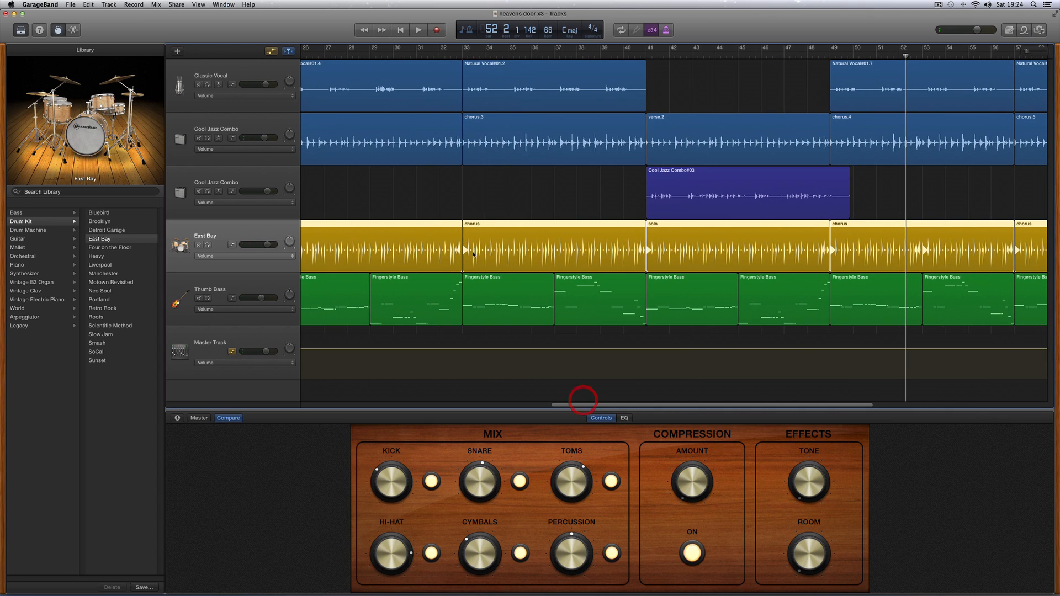
click(463, 55)
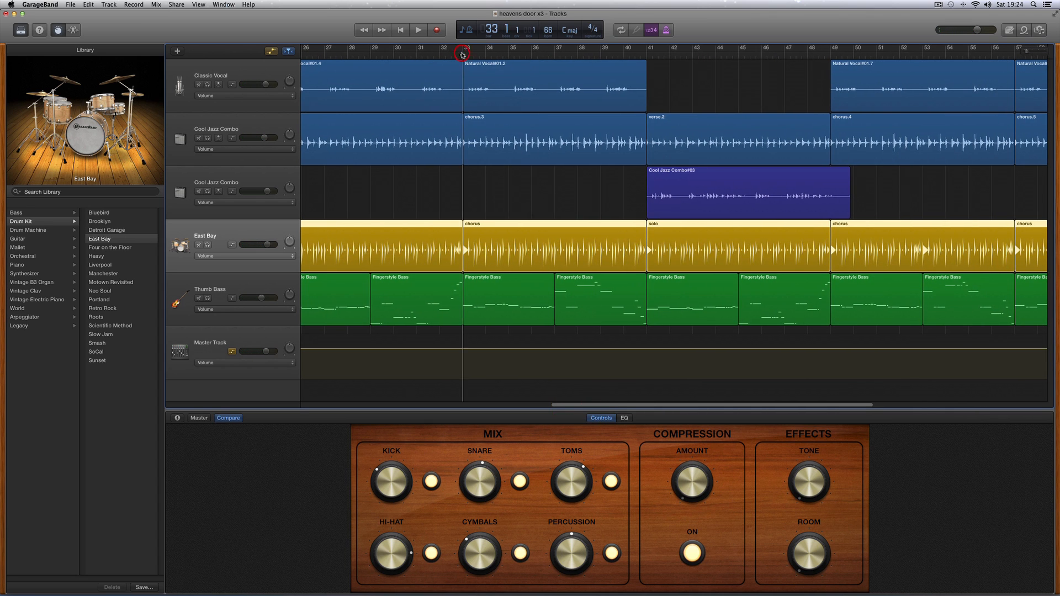
click(330, 58)
key(space)
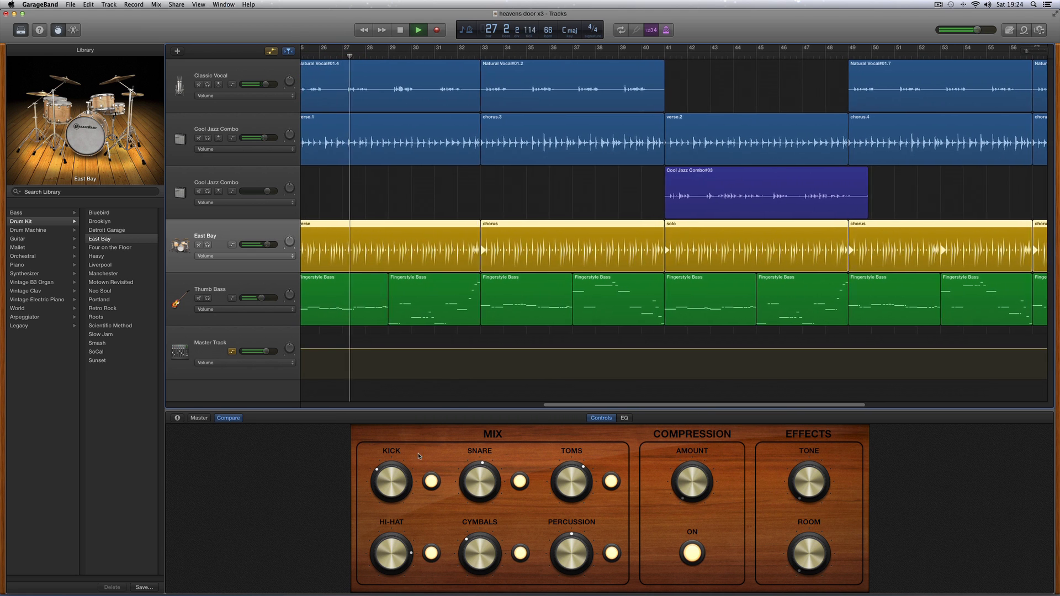
click(482, 479)
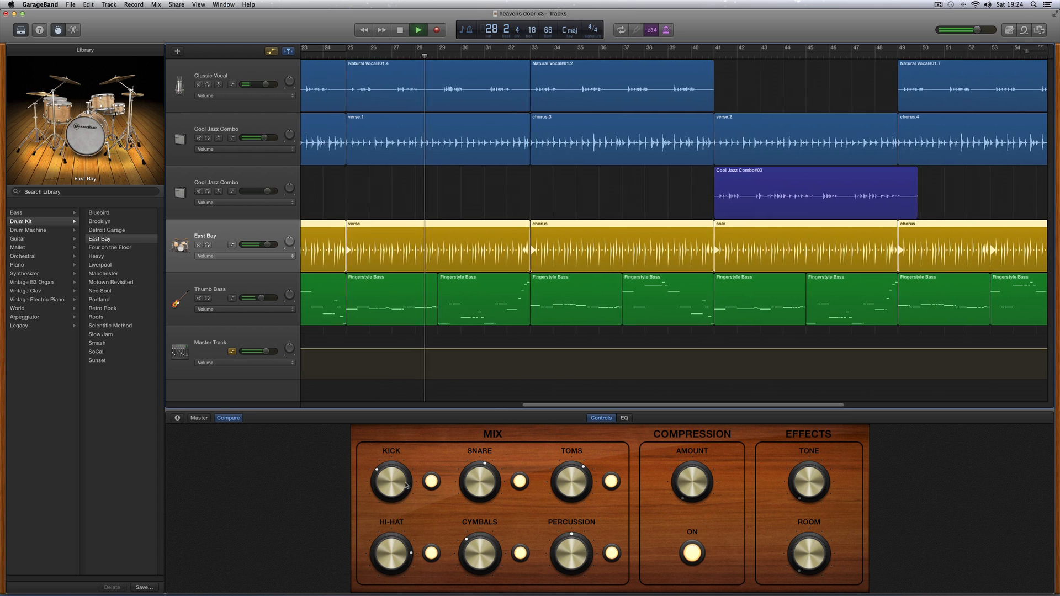
key(space)
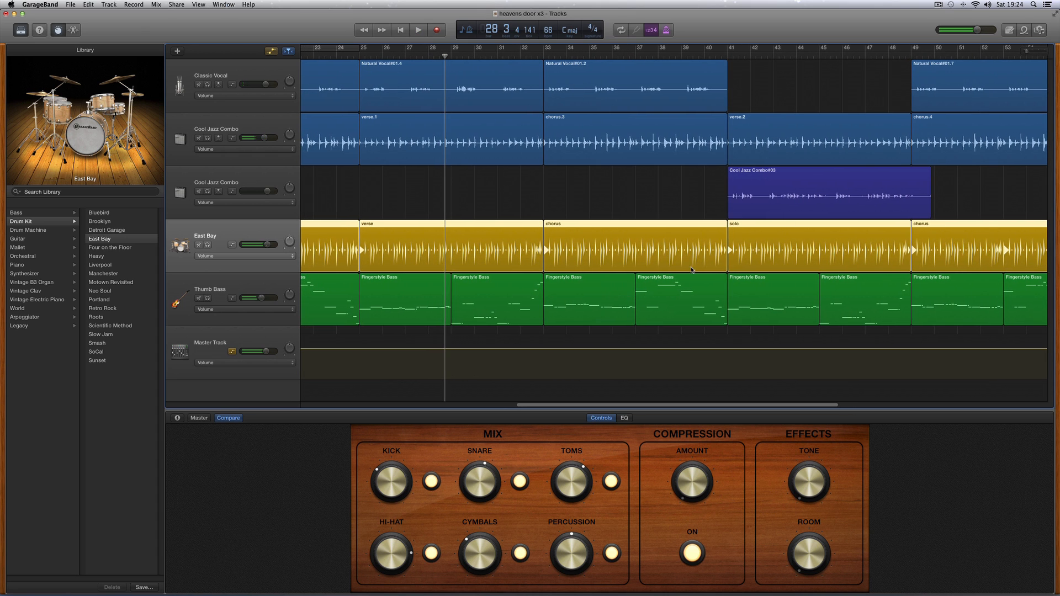
- Show the whole song, select the Master Track, and try lowering its volume while playing from bar 28
click(1029, 53)
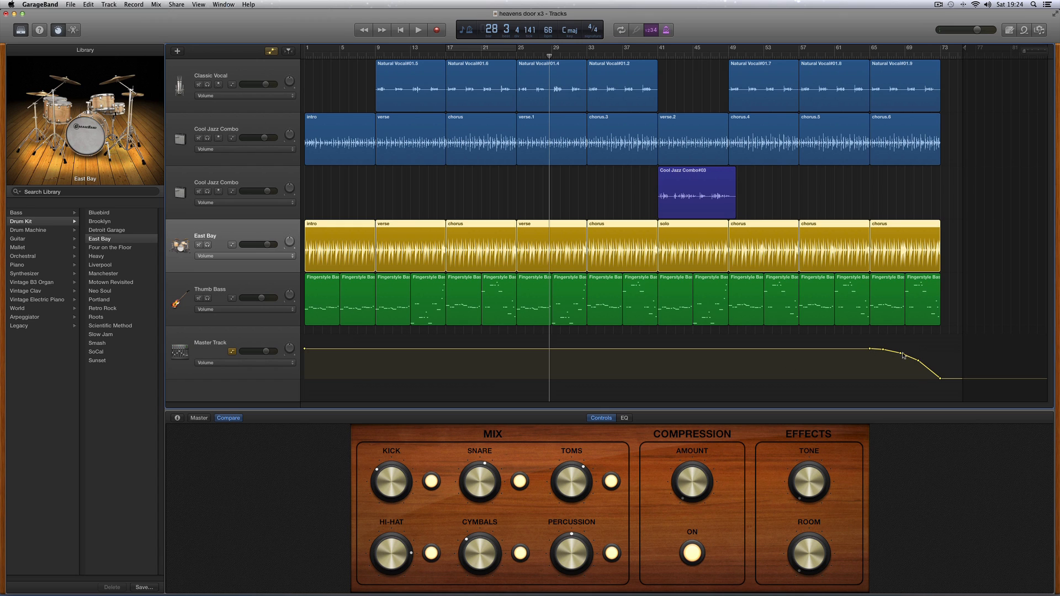
click(258, 338)
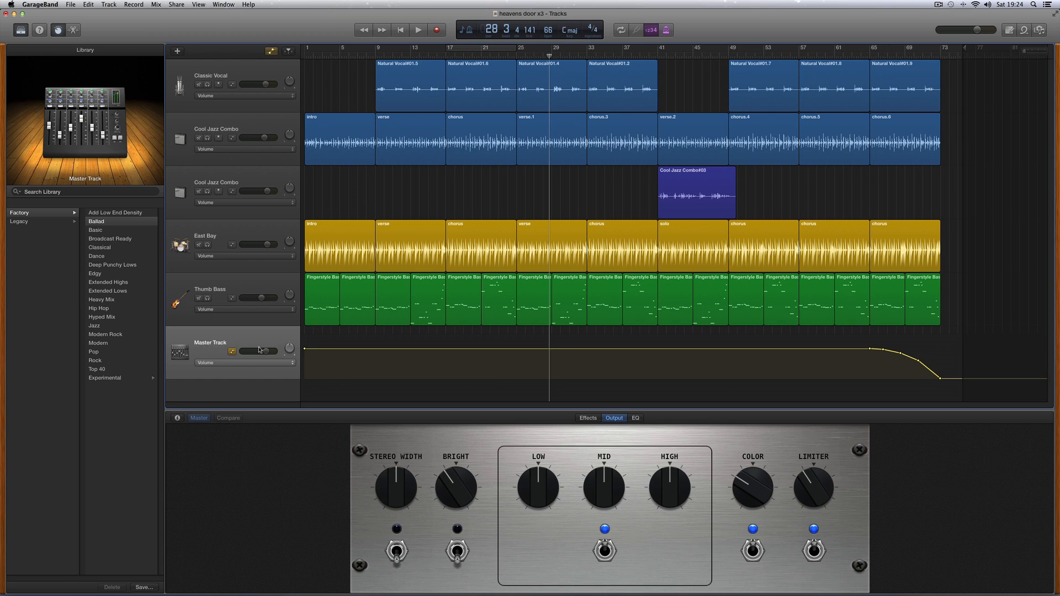
key(space)
drag(265, 356, 252, 354)
key(space)
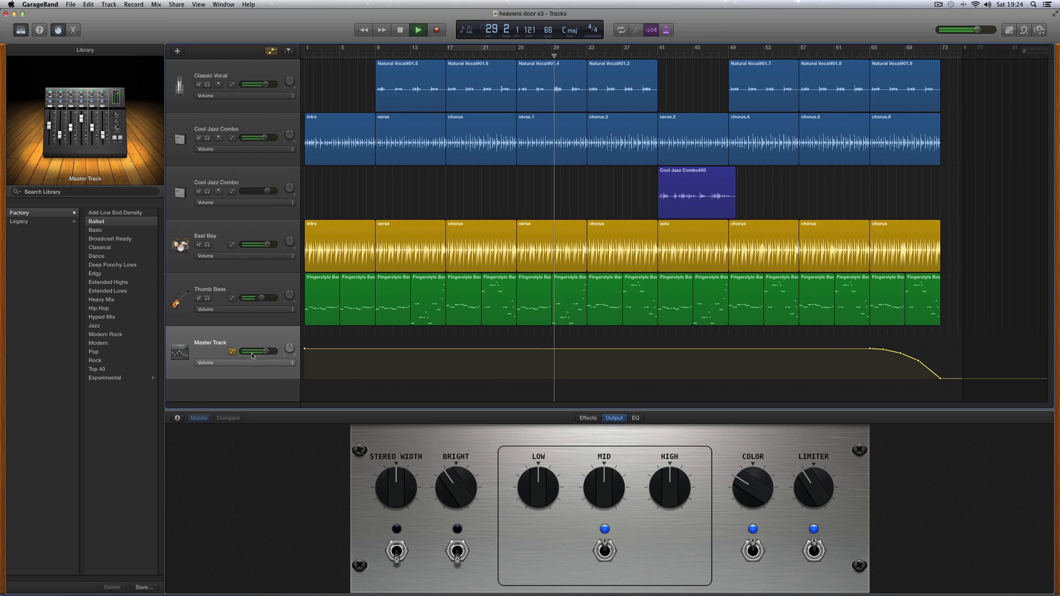
click(254, 342)
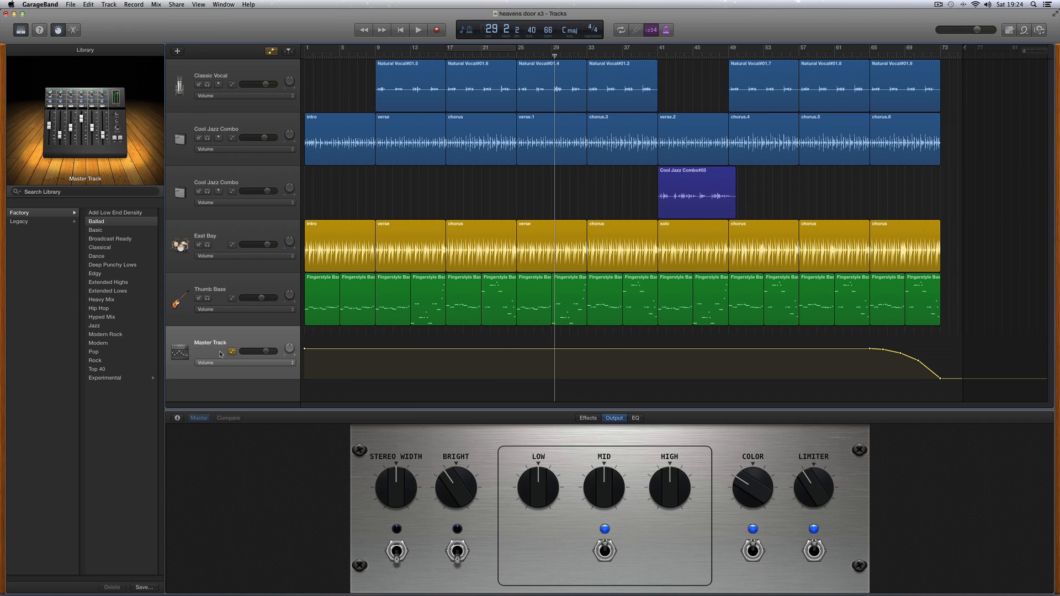
- Audition the Extended Highs and Extended Lows presets on the Master Track, discarding the unsaved setting changes
click(116, 284)
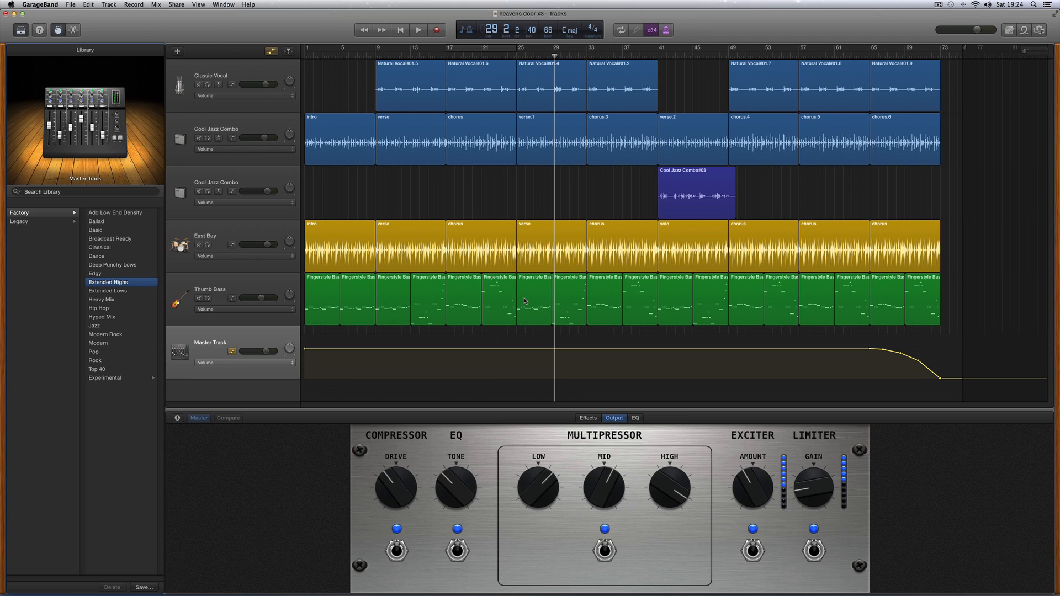
key(space)
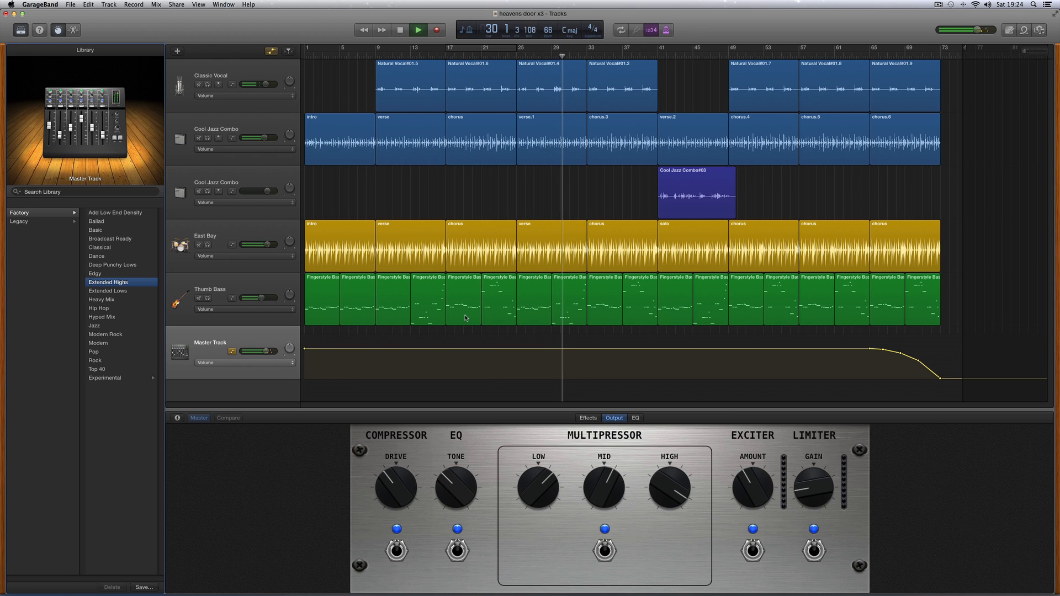
key(space)
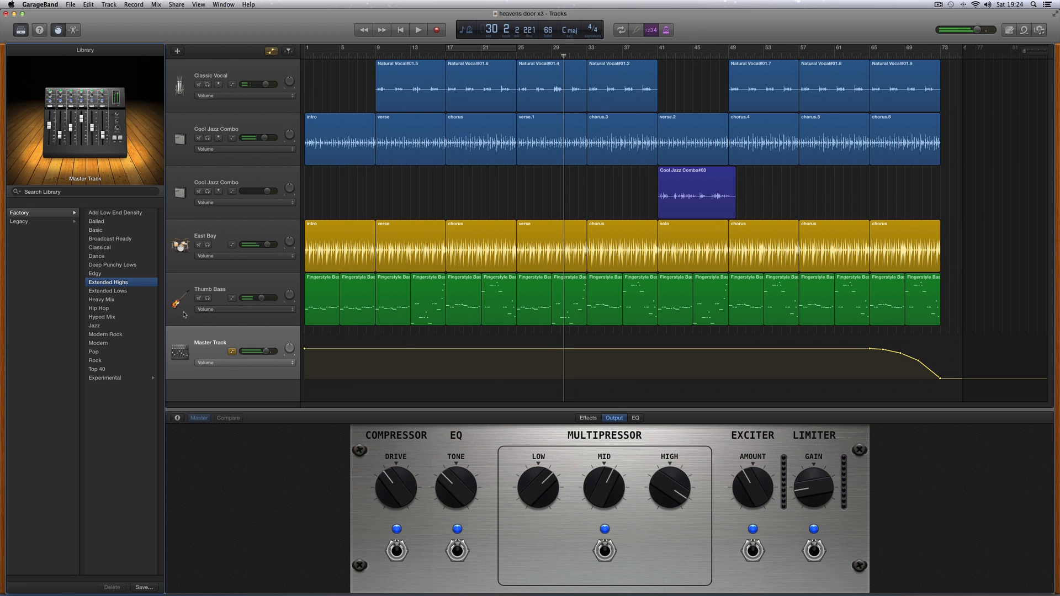
click(110, 292)
click(588, 209)
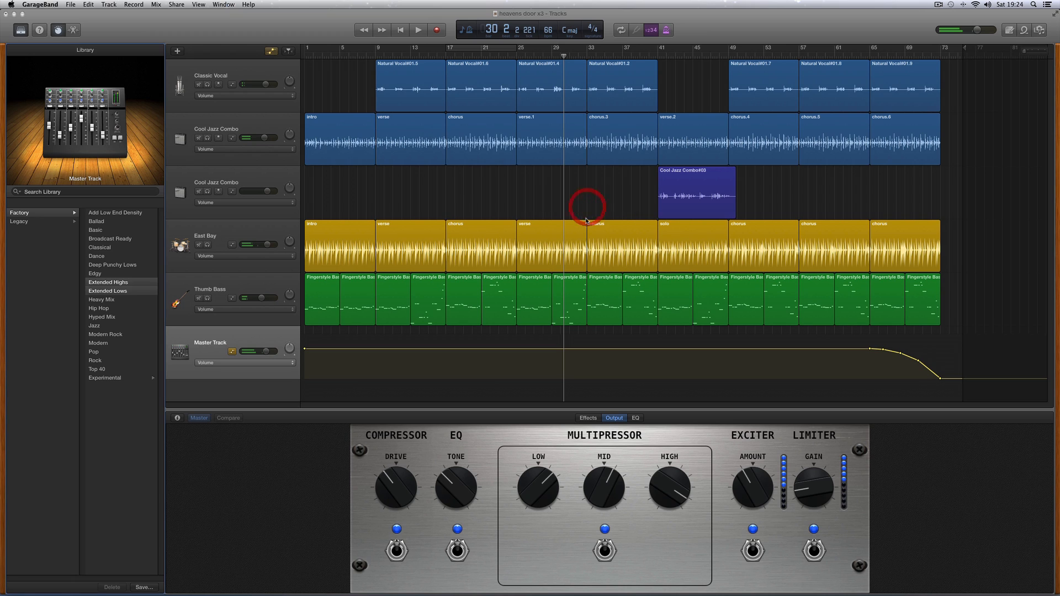
key(space)
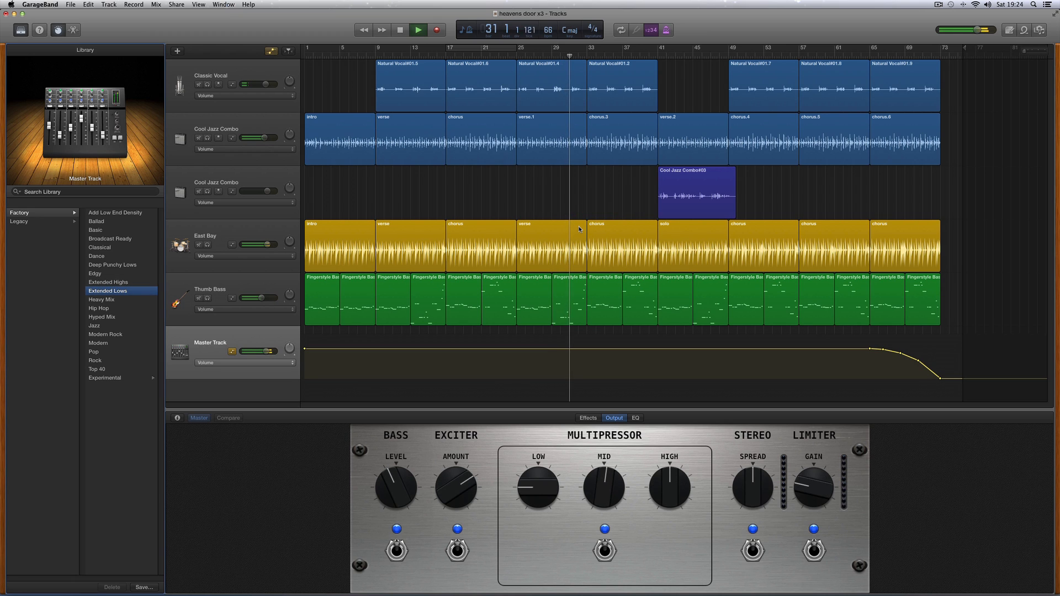
key(space)
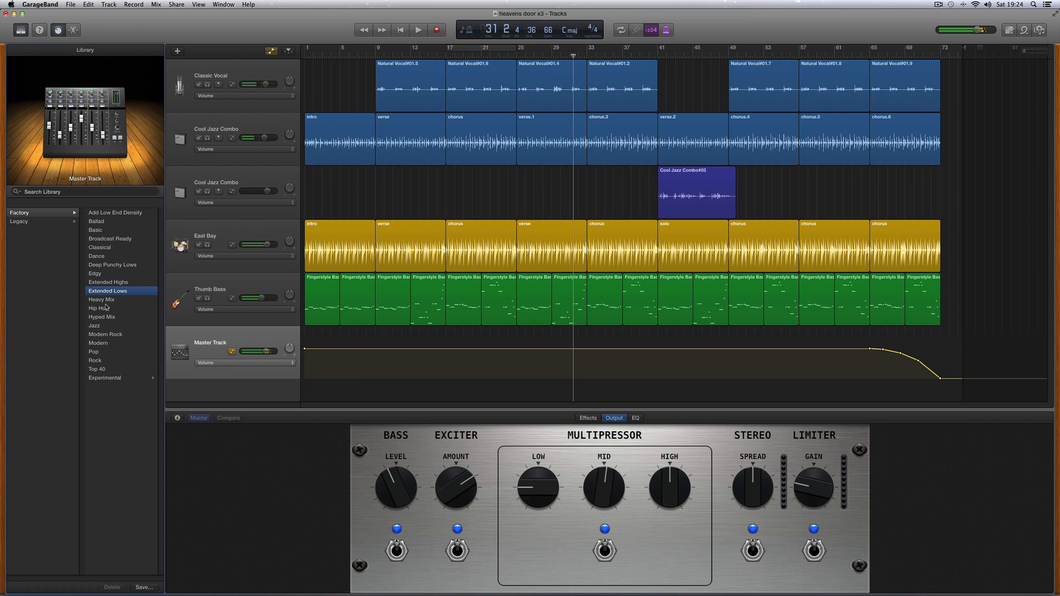
- Audition the Hyped Mix preset on the Master Track, discarding the unsaved setting changes
click(108, 319)
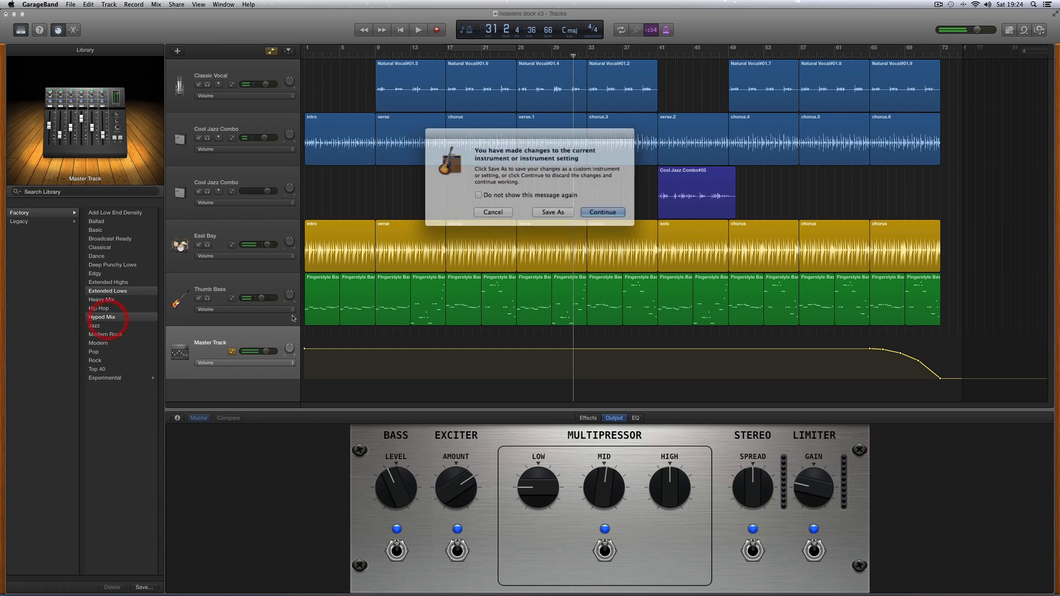
click(589, 209)
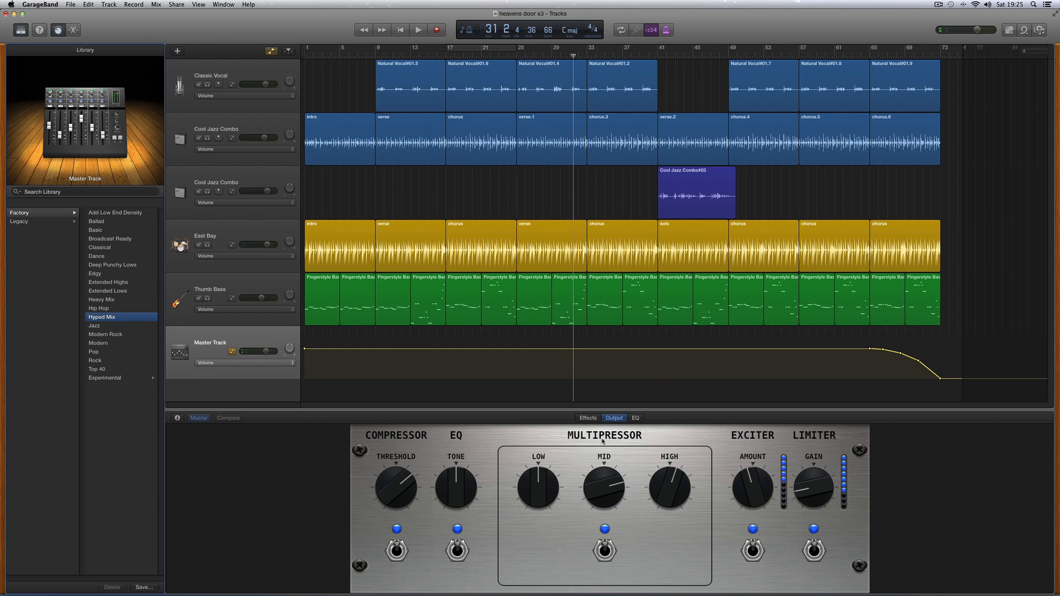
key(space)
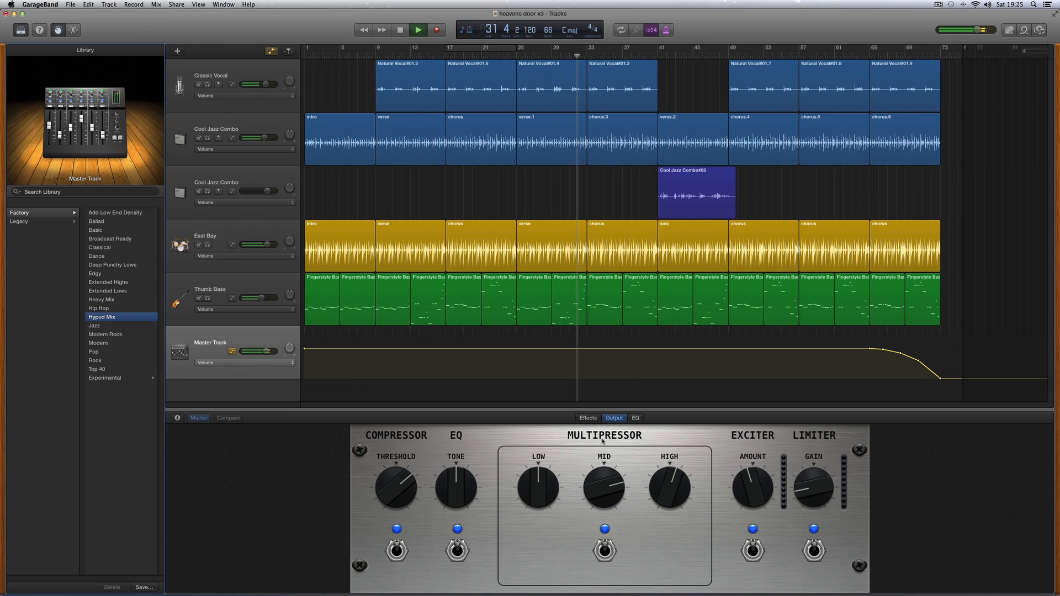
key(space)
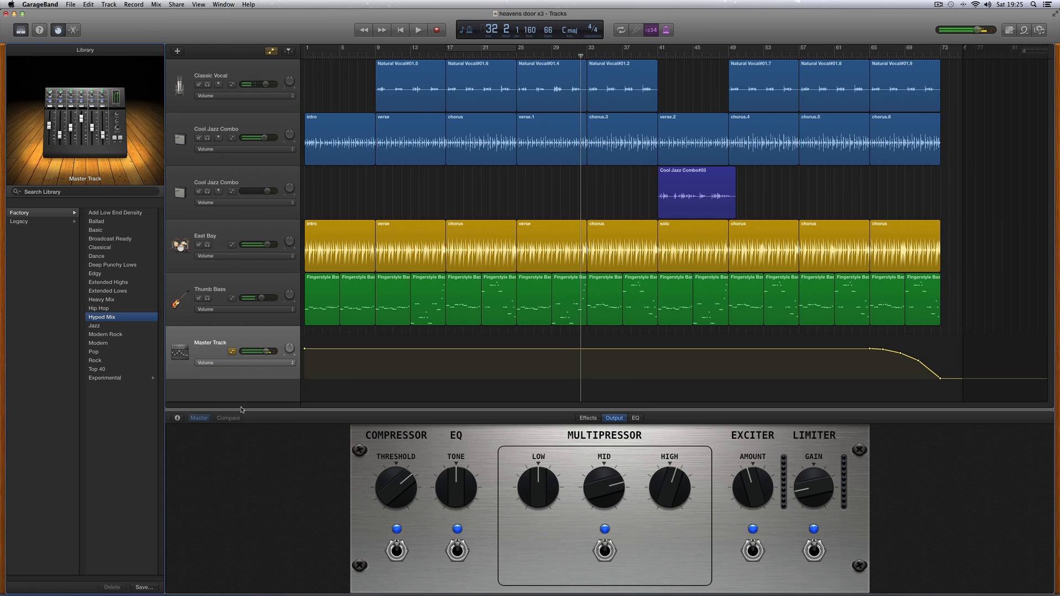
- Switch the Master Track back to the Ballad preset and raise its Color amount while playing from bar 32
click(98, 221)
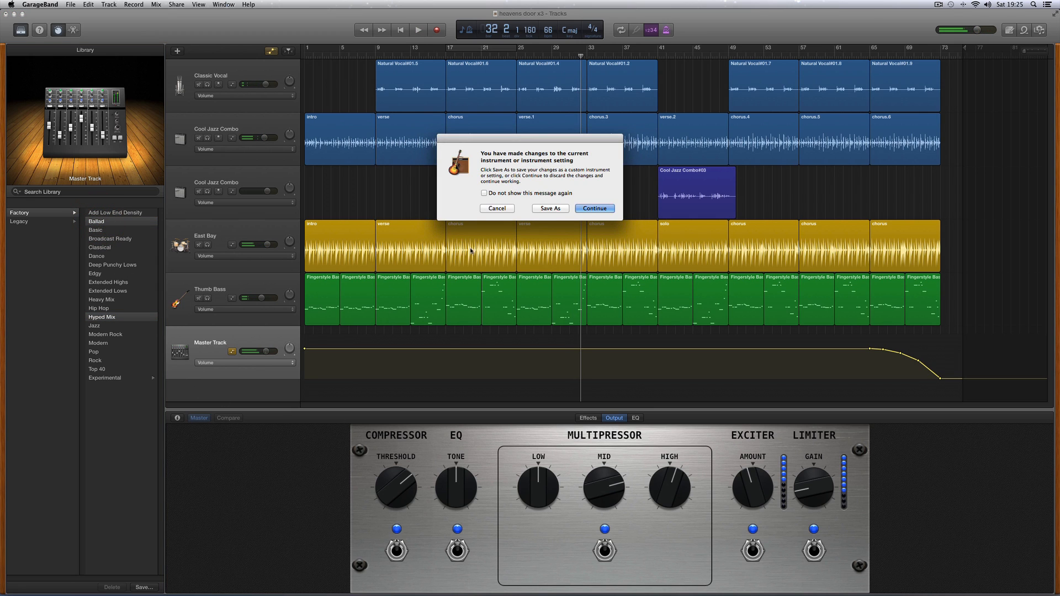
click(578, 209)
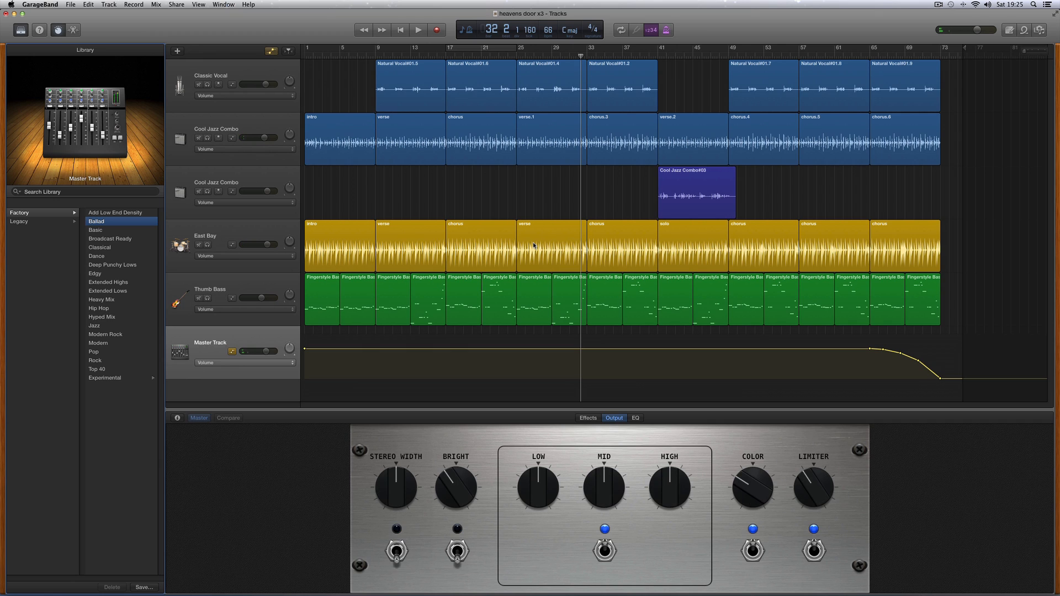
key(space)
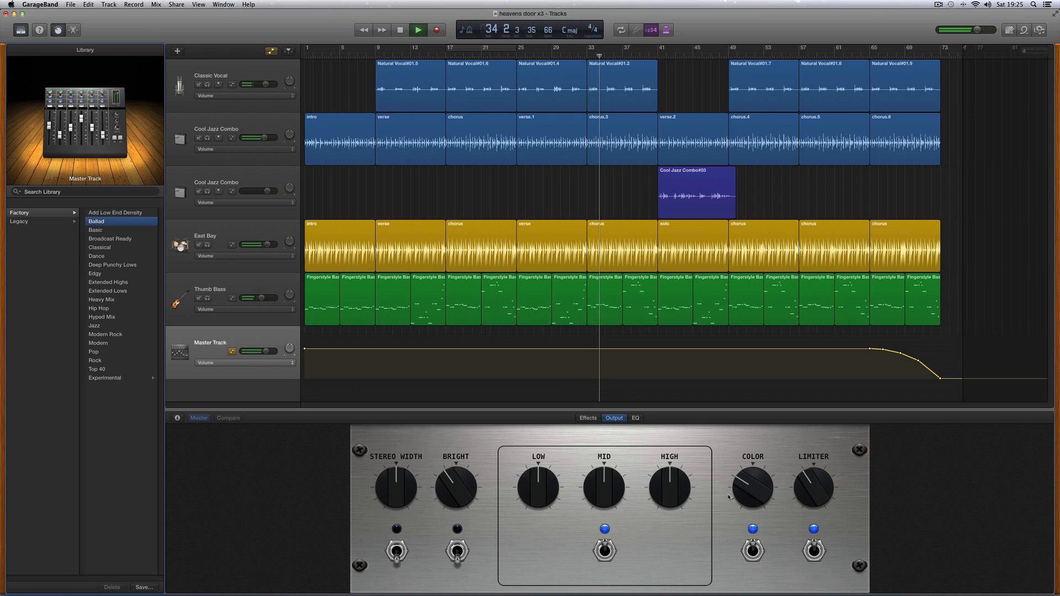
drag(729, 497, 742, 428)
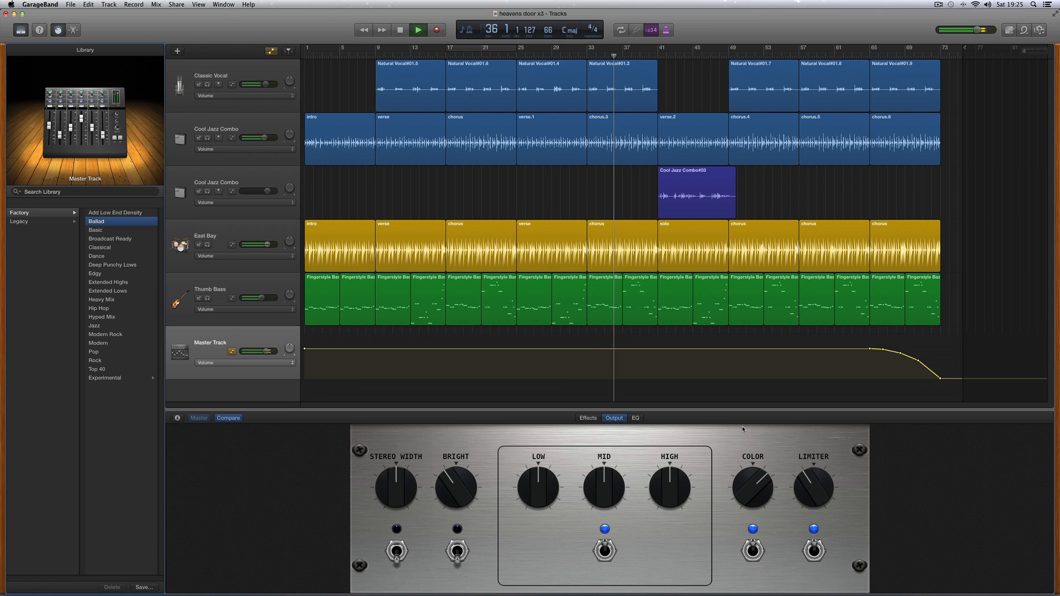
key(space)
click(744, 441)
click(755, 486)
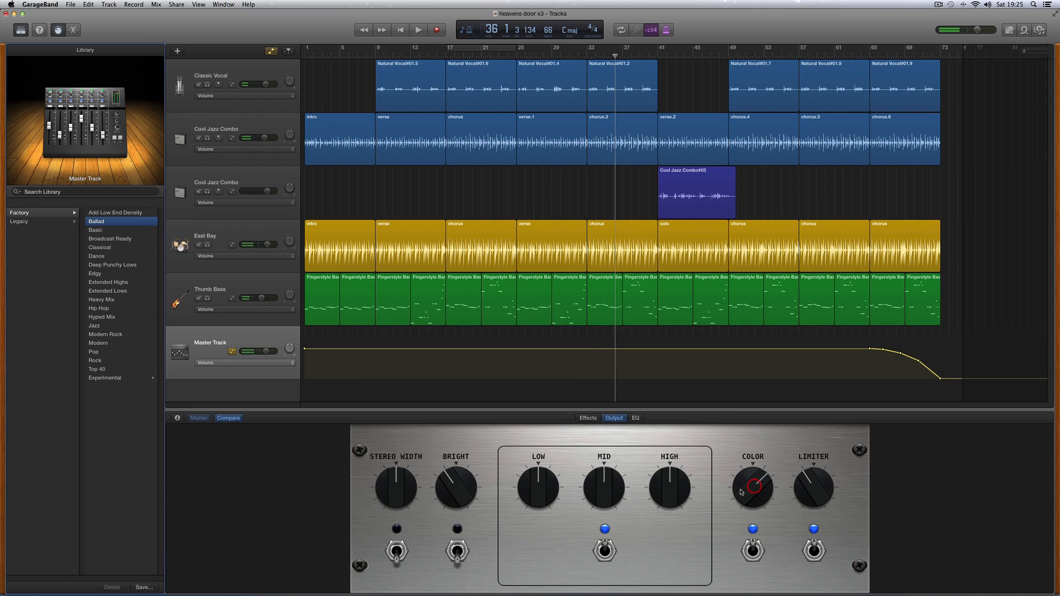
- Raise the Master Track's Low and High levels slightly and lower its Mid level a little during playback
drag(539, 488, 541, 482)
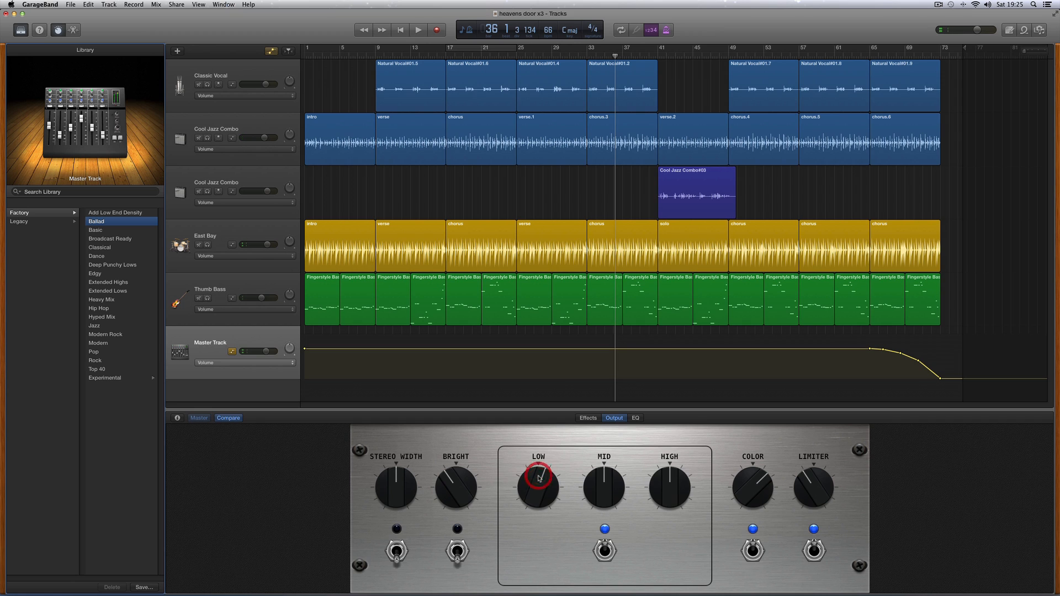
key(space)
drag(668, 486, 666, 481)
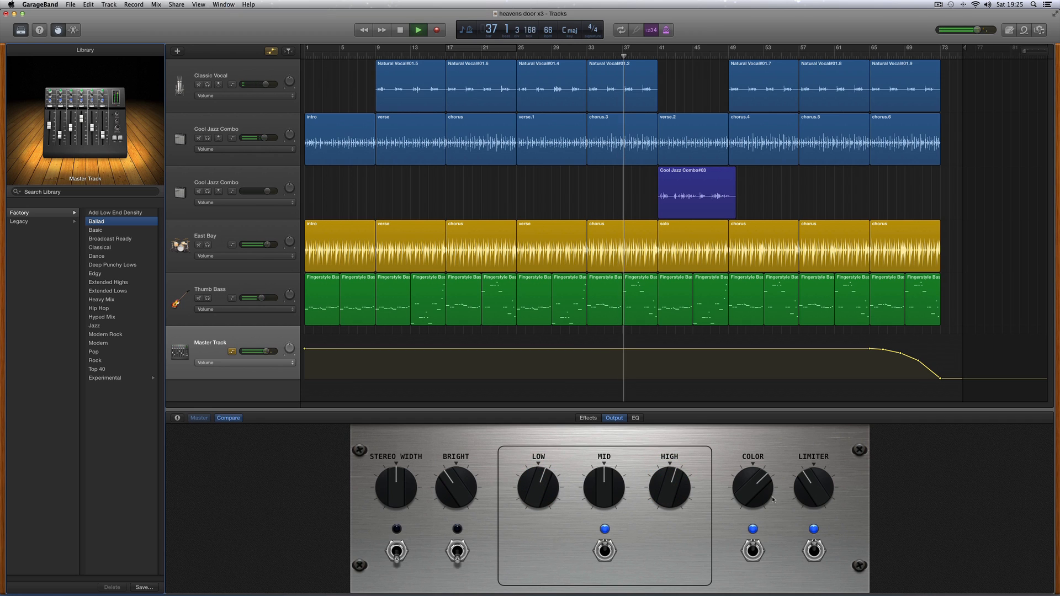
drag(603, 490, 605, 493)
key(space)
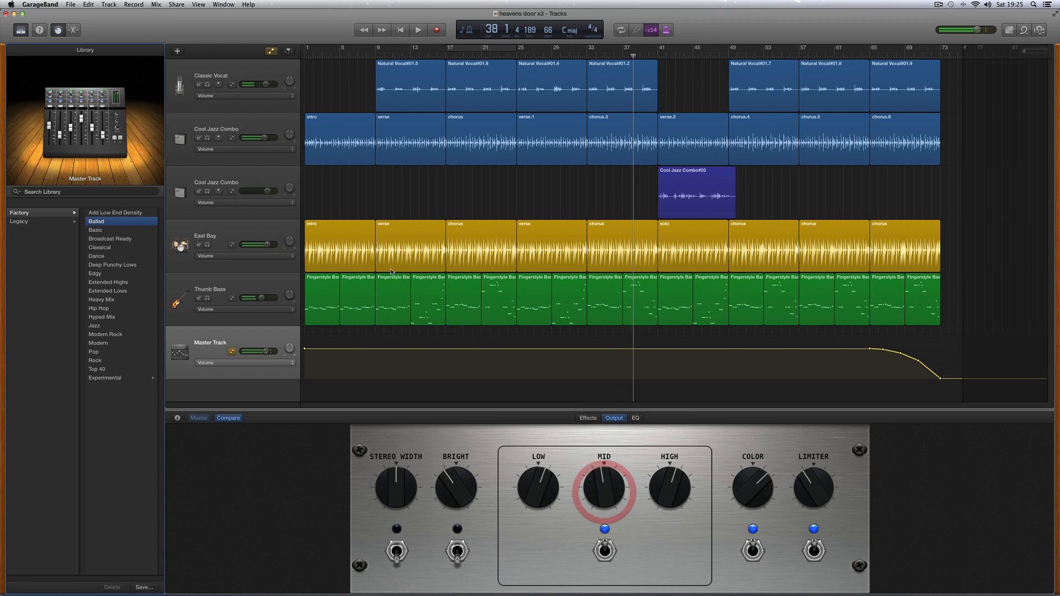
- Lower the EQ Mid level of the Classic Vocal track and play the song from bar 38
click(245, 67)
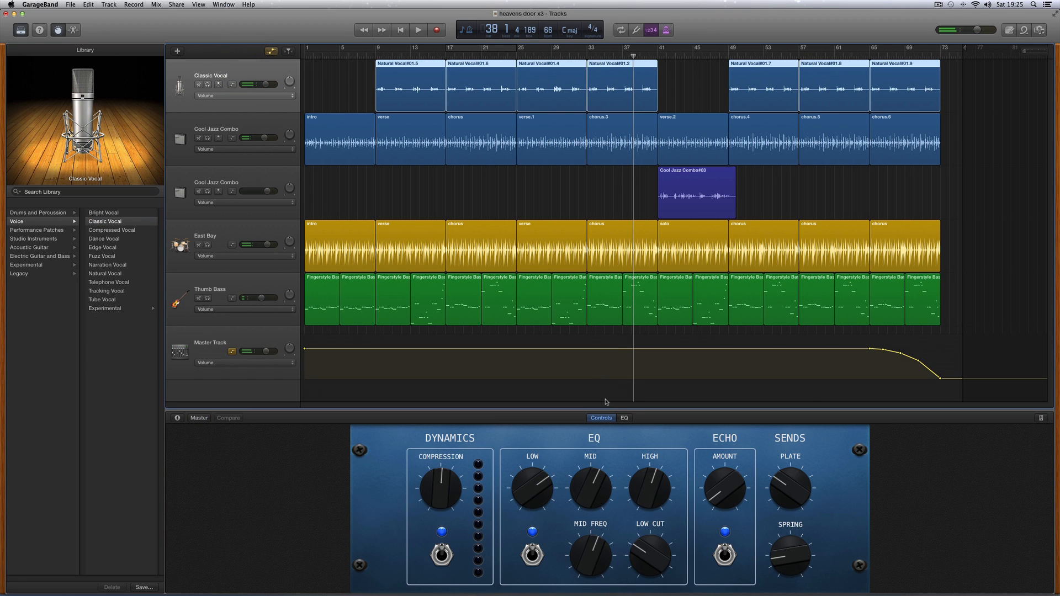
drag(592, 479, 592, 497)
key(space)
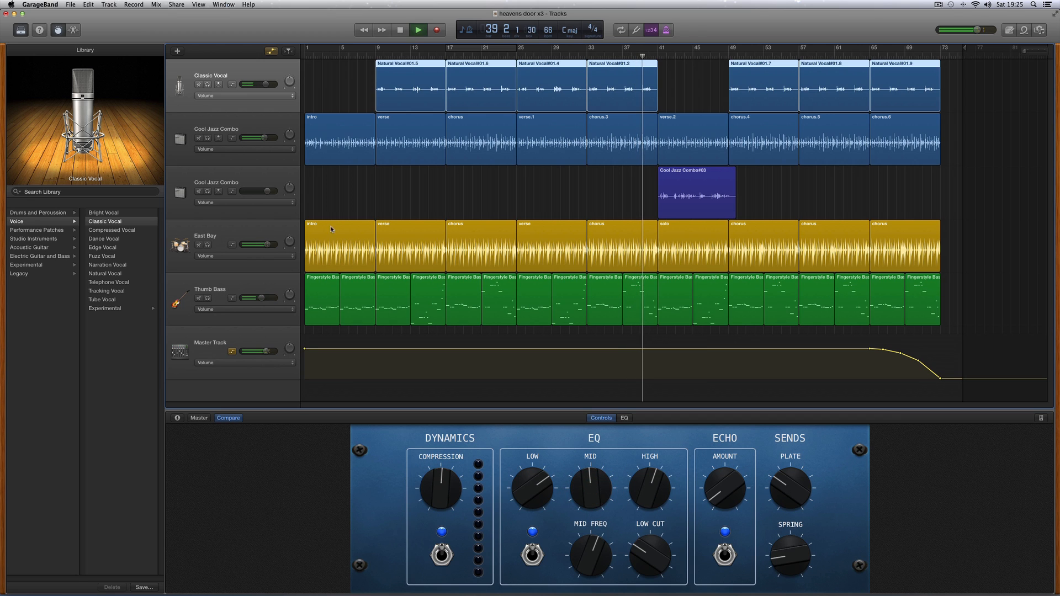
- Lower the Master Track's Color amount, raise its Limiter and slightly reduce its Low level, then stop playback
click(273, 334)
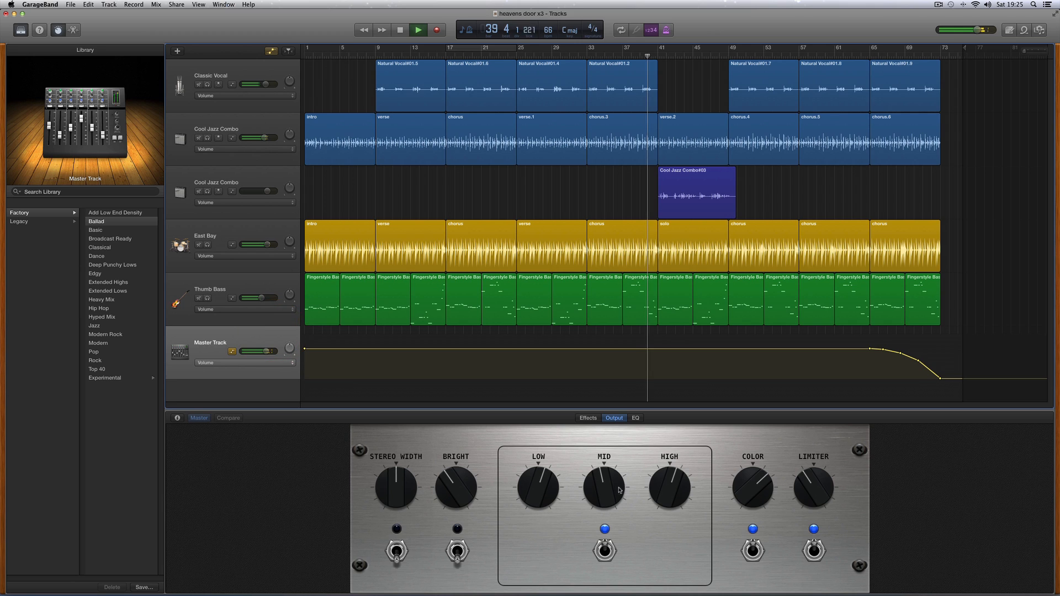
drag(749, 492, 750, 494)
drag(815, 486, 816, 454)
drag(537, 491, 537, 492)
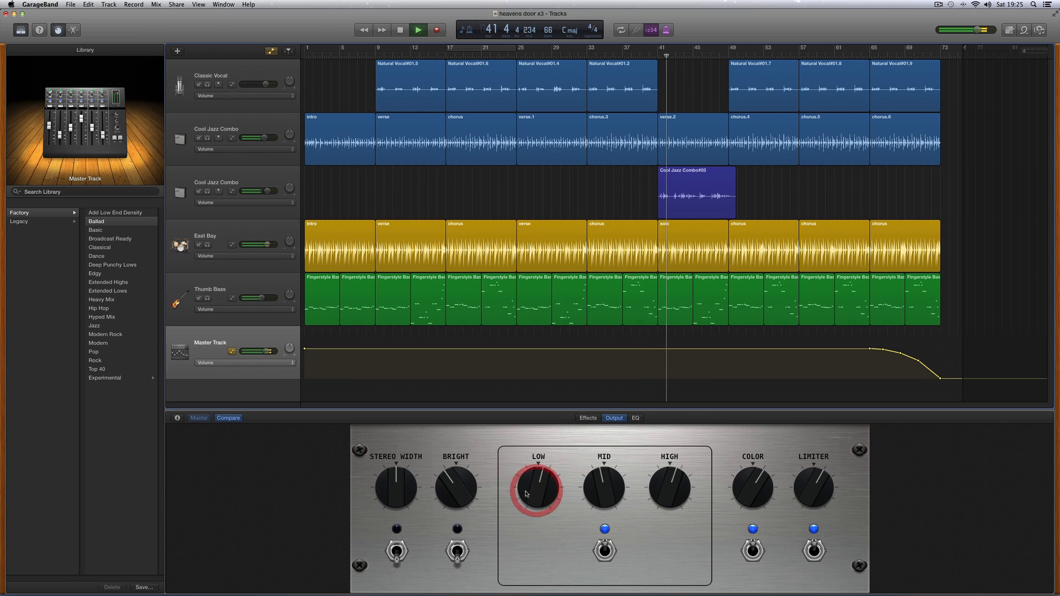
key(space)
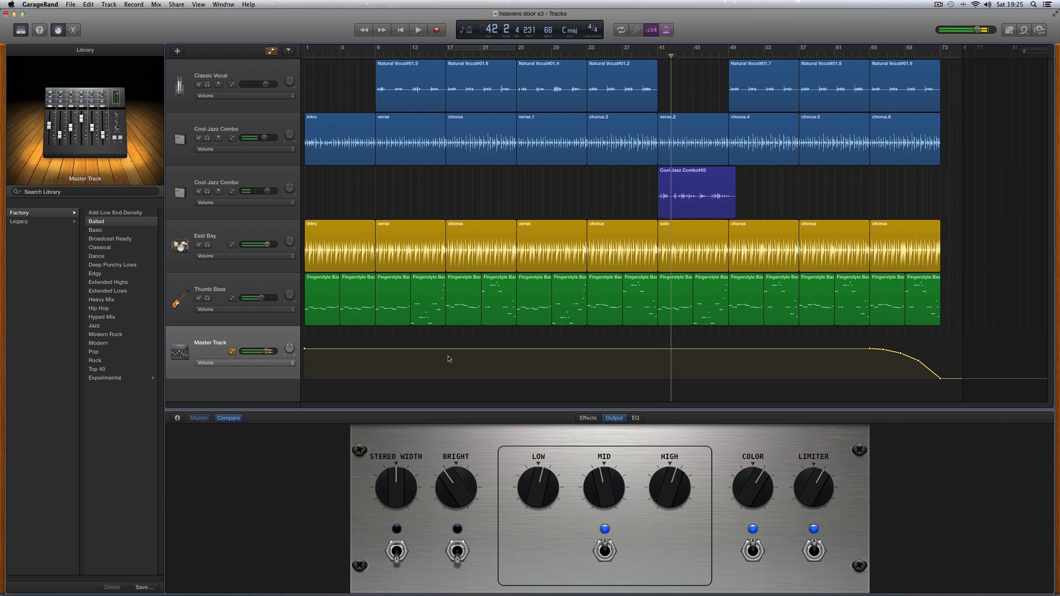
- Play the song from bar 9 and slightly raise the Classic Vocal track's volume
click(377, 55)
key(space)
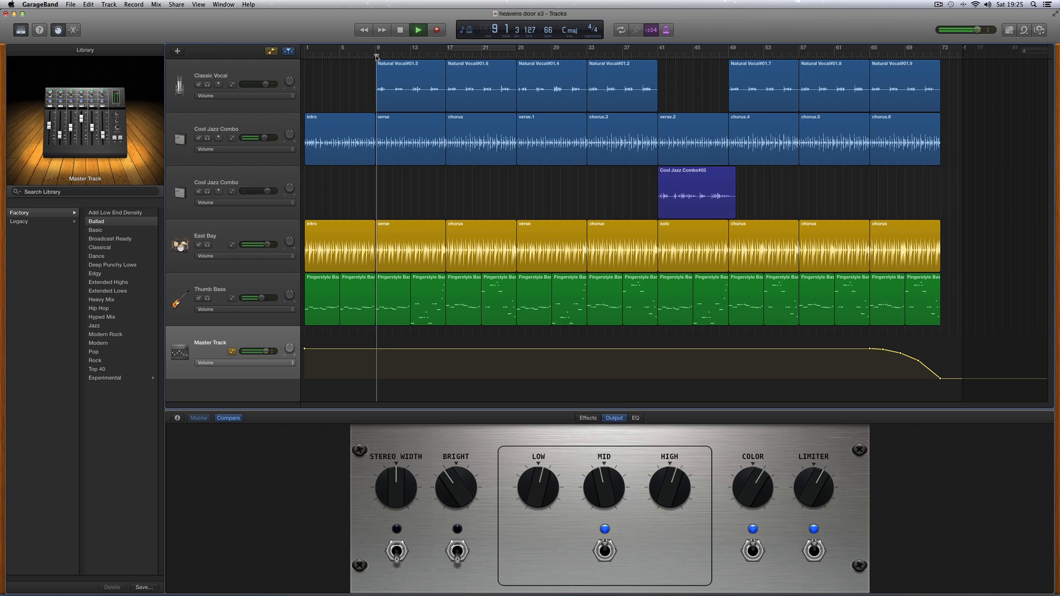
click(258, 97)
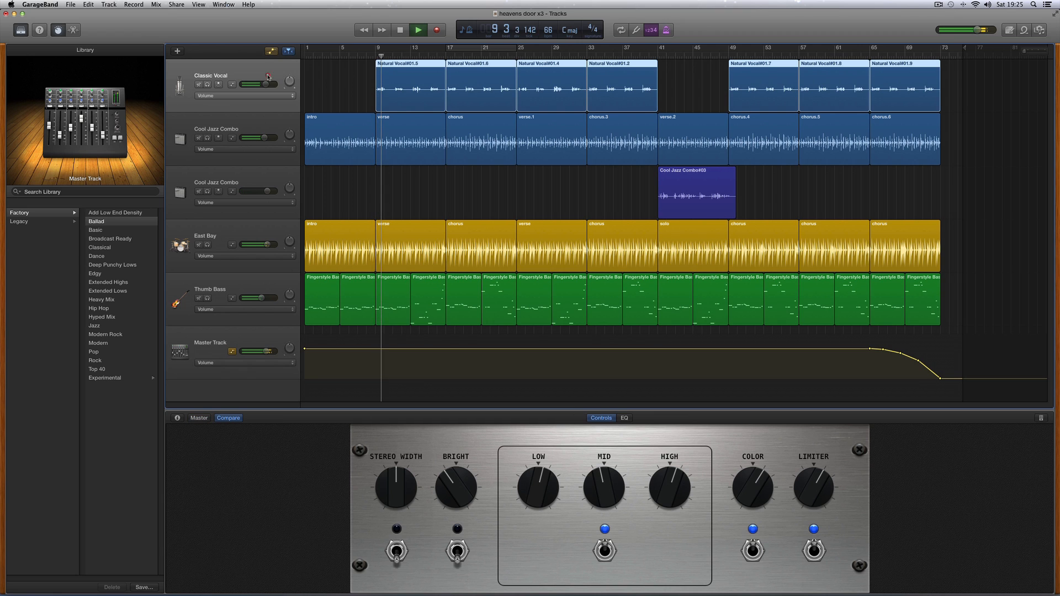
drag(266, 85, 268, 85)
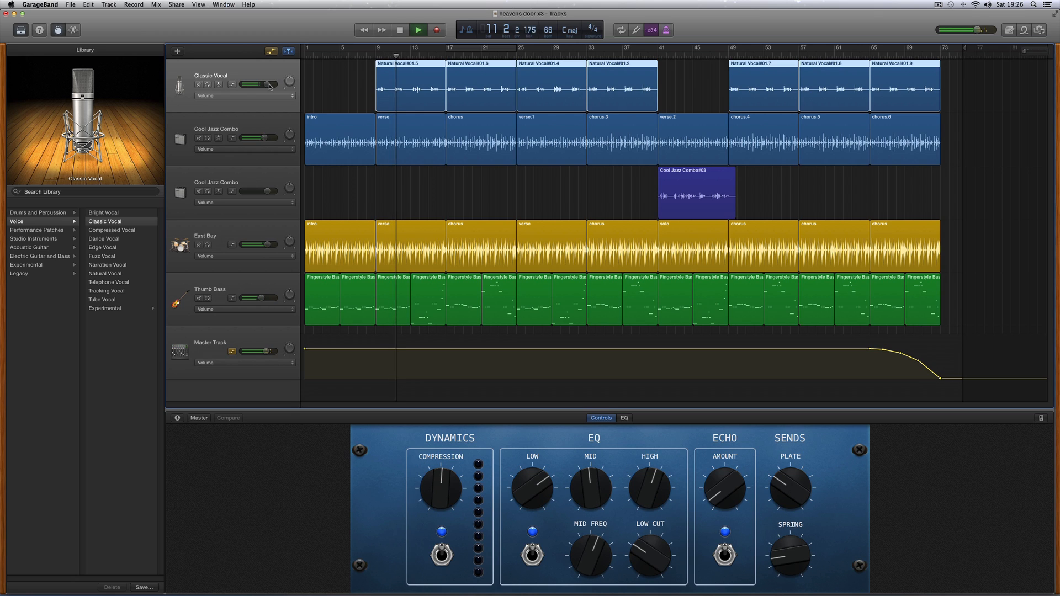
drag(269, 86, 271, 86)
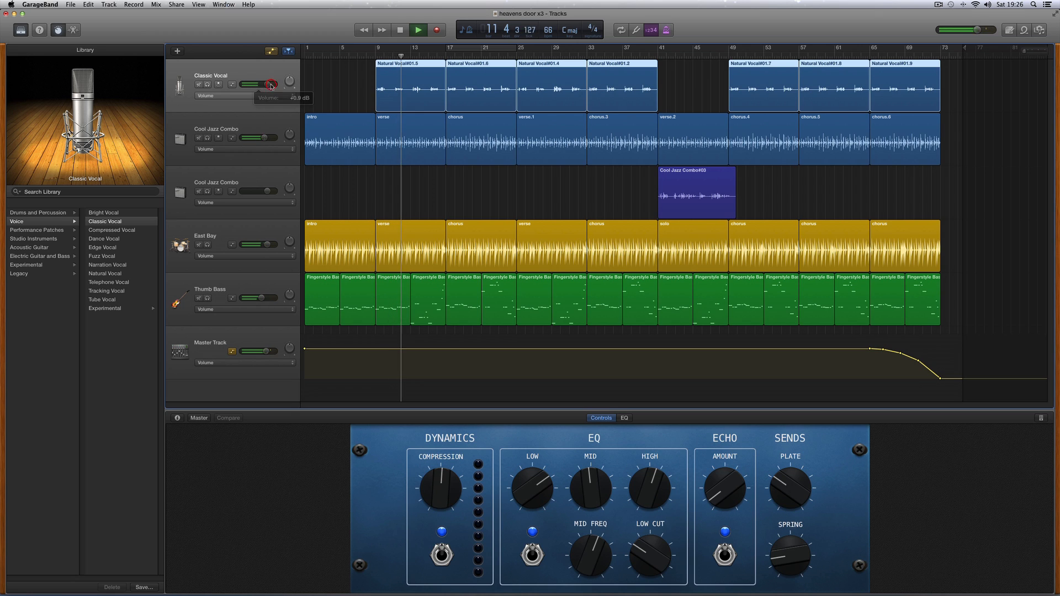
key(space)
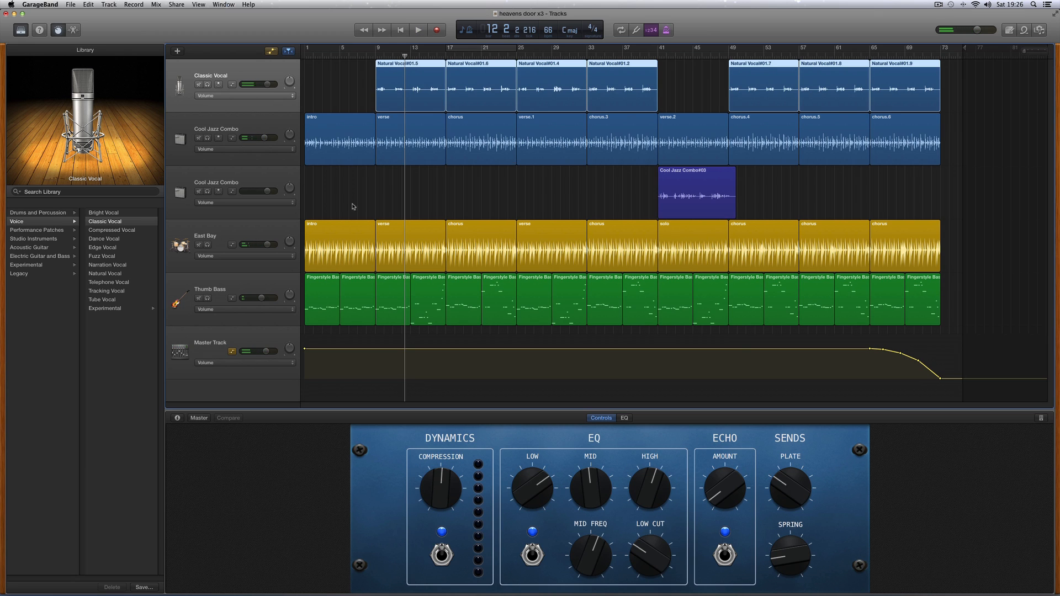
- Save the heavens door x3 project
click(88, 4)
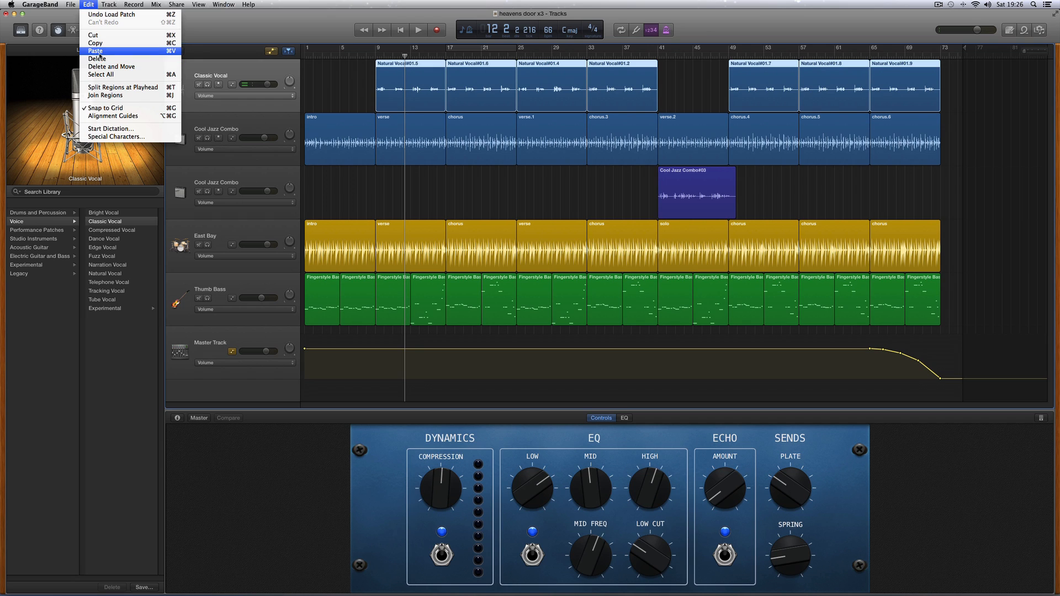
mouse_move(71, 5)
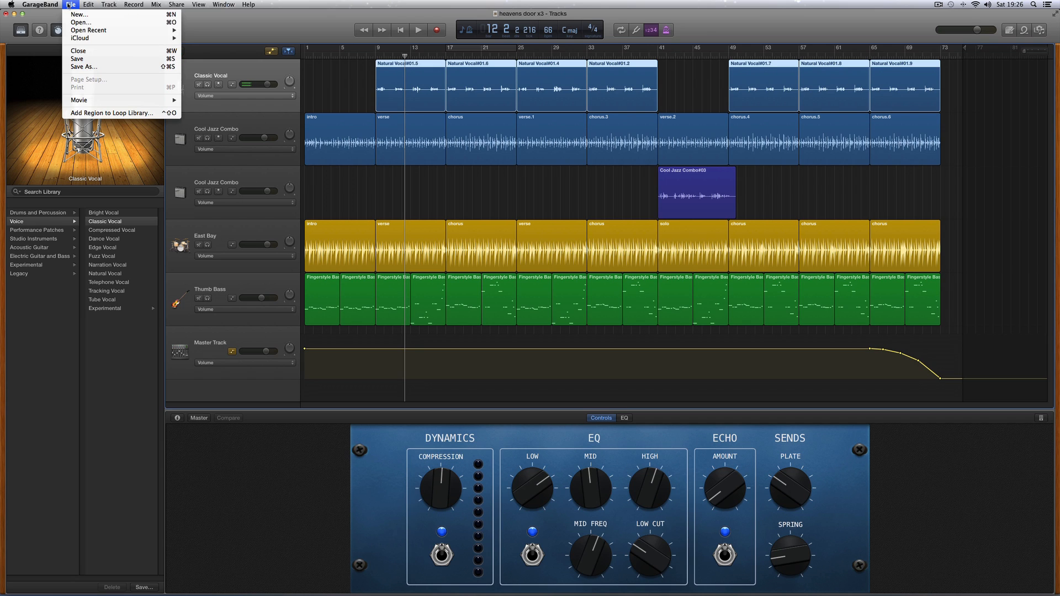
click(83, 58)
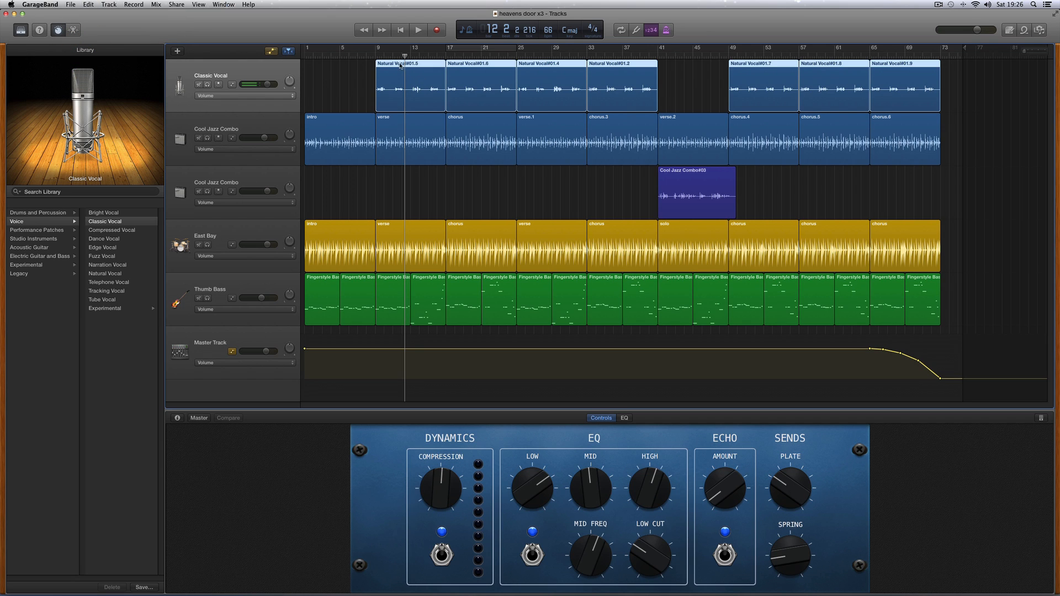
click(175, 7)
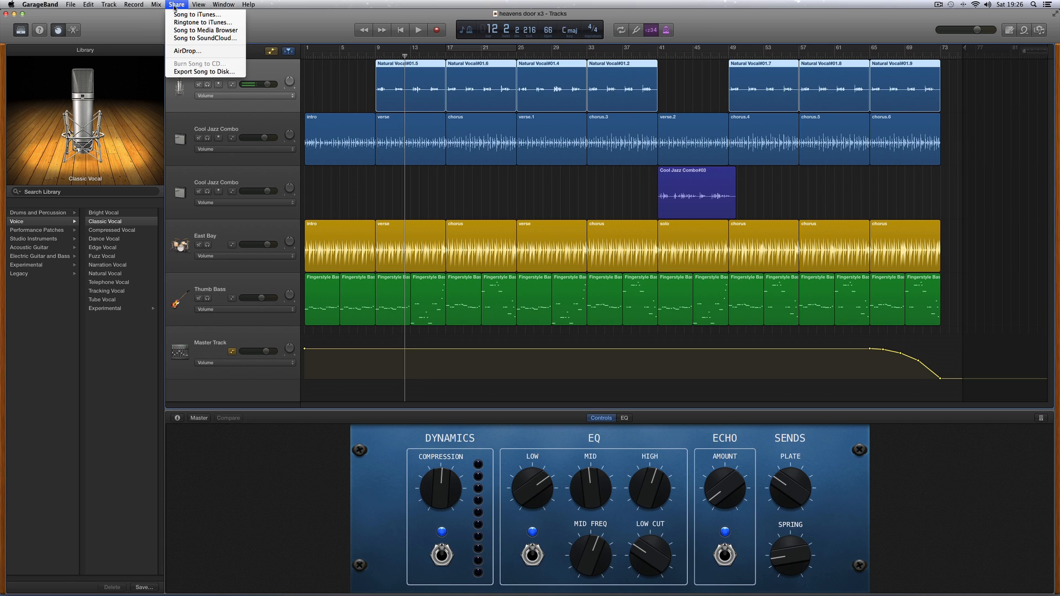
click(204, 72)
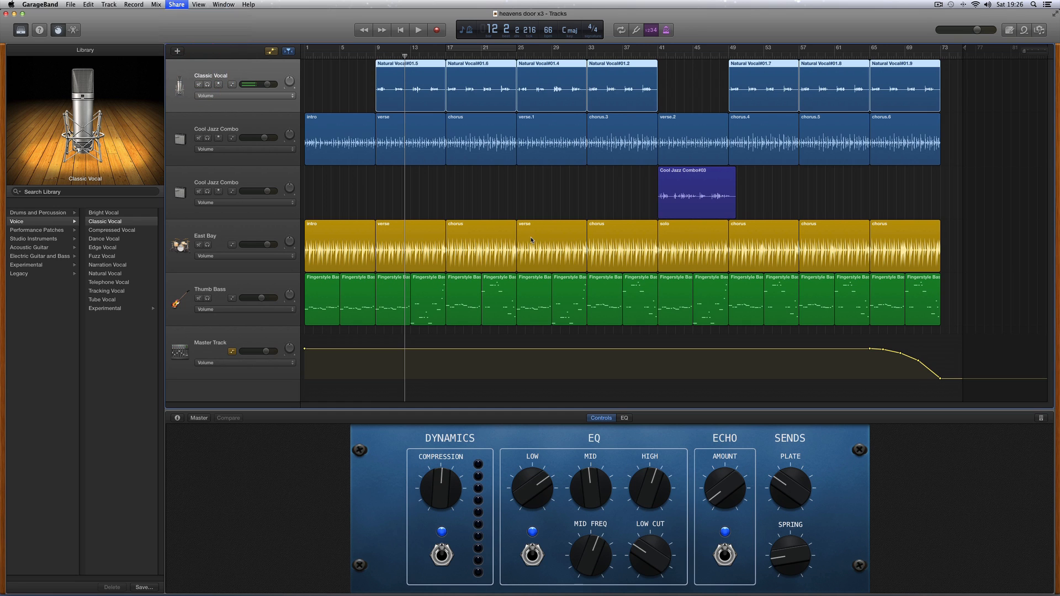
click(696, 403)
click(671, 31)
click(671, 32)
- Open the settings for exporting the song to disk and move the dialog lower on the screen
click(173, 8)
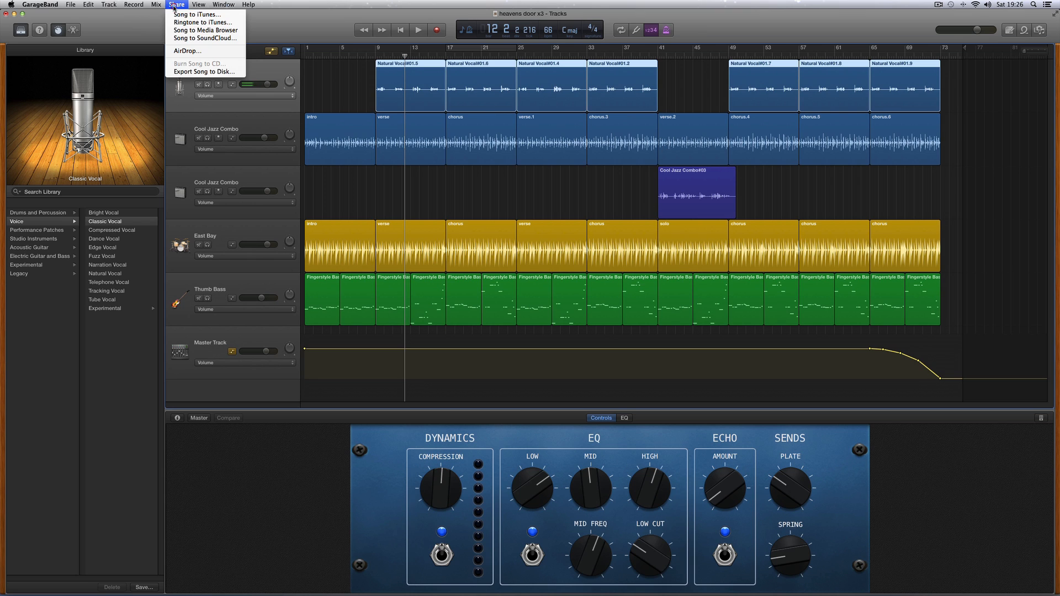
click(190, 72)
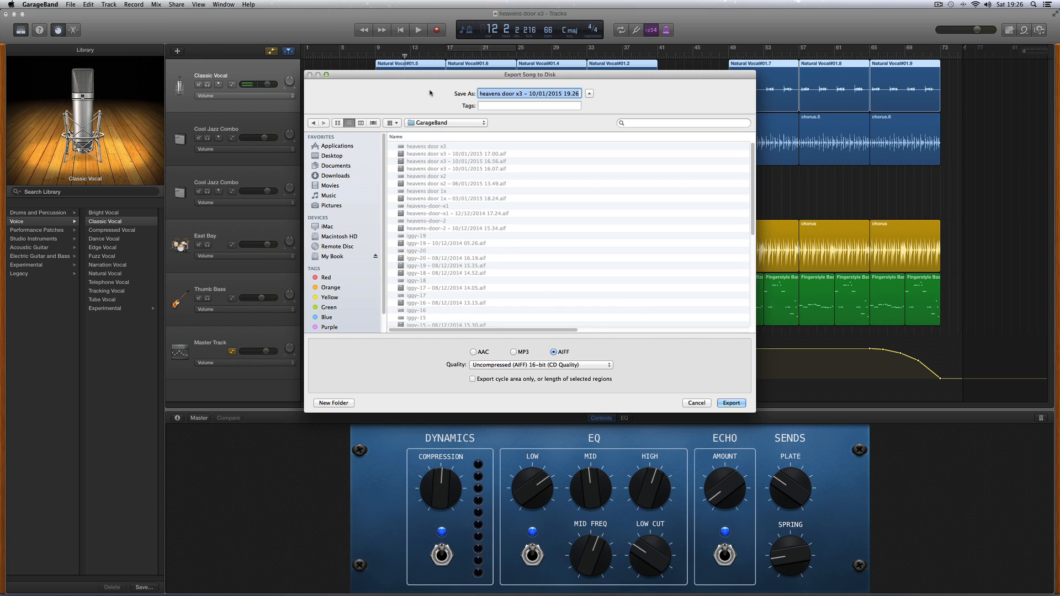
drag(446, 77, 472, 127)
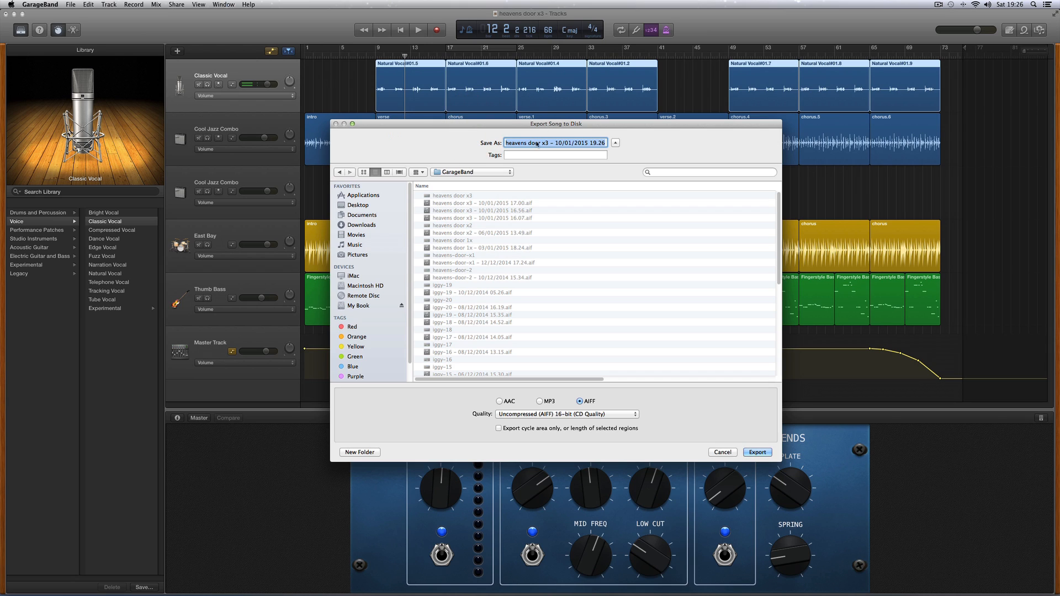
- Examine the suggested export file name, including its date and time portion
key(Left)
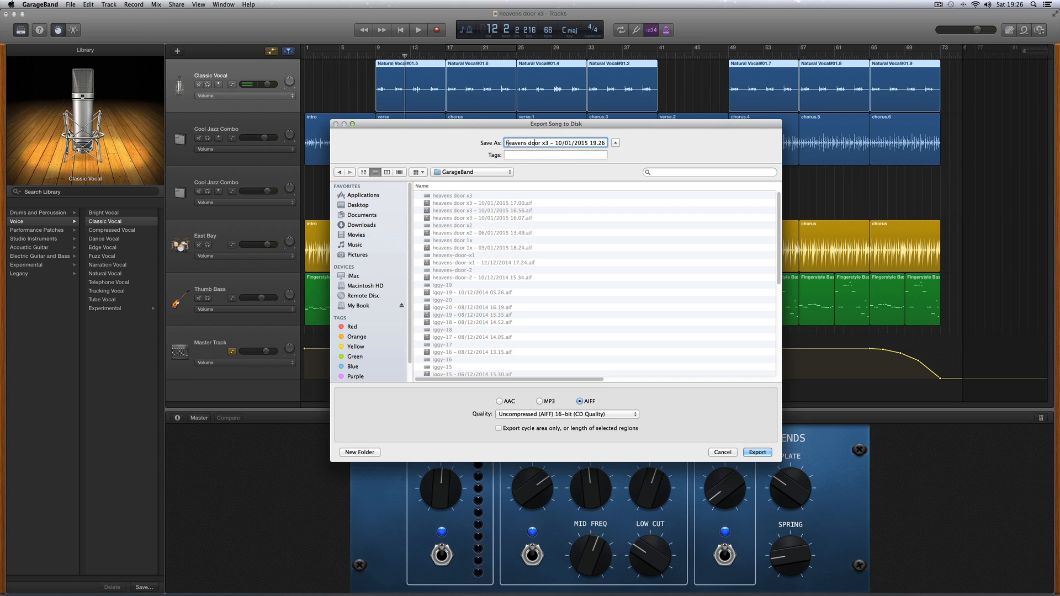
key(shift+Right)
key(shift+Right)
key(shift+Right)
key(shift+Right)
key(shift+Right)
key(shift+Right)
key(shift+Right)
key(shift+Right)
key(shift+Right)
key(shift+Right)
key(shift+Right)
key(shift+Right)
key(shift+Right)
key(shift+Right)
key(shift+Right)
key(shift+Right)
key(shift+Right)
key(shift+Right)
key(shift+Right)
key(shift+Right)
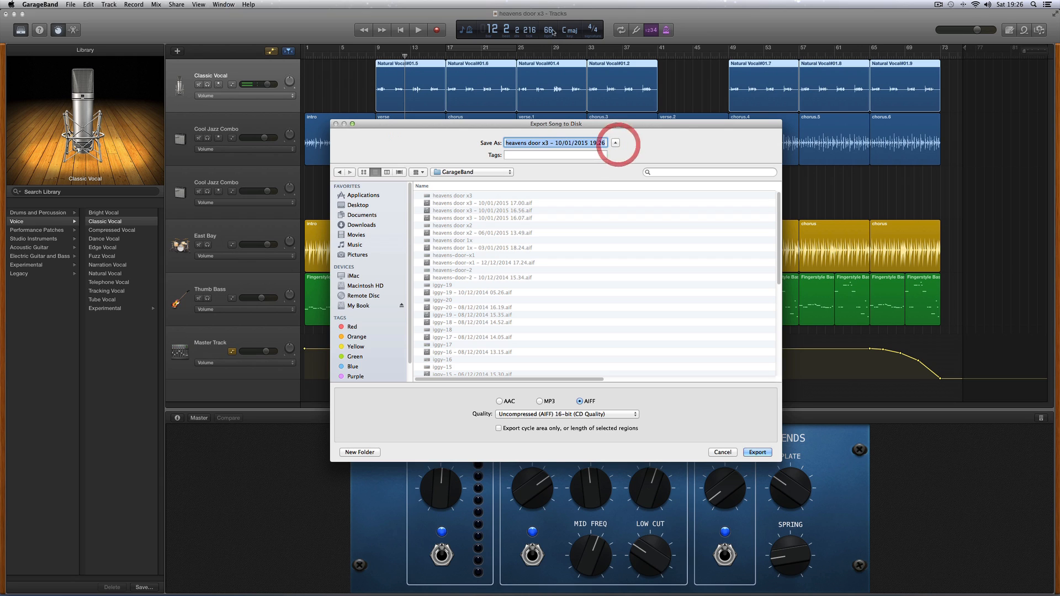
drag(555, 143, 617, 143)
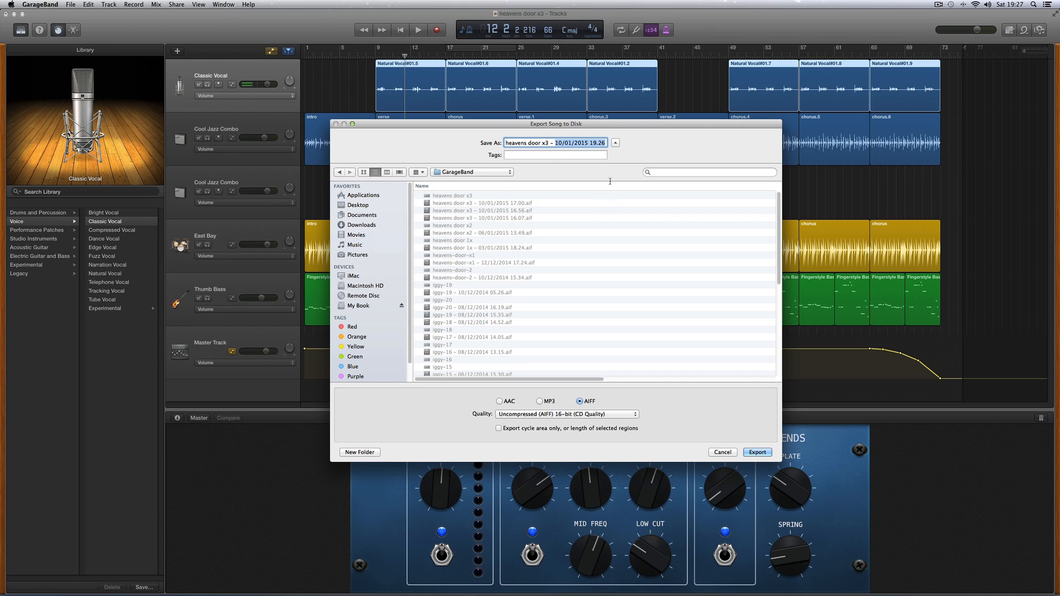
click(544, 143)
- Look through the quality options offered for the AAC and MP3 export formats
click(500, 401)
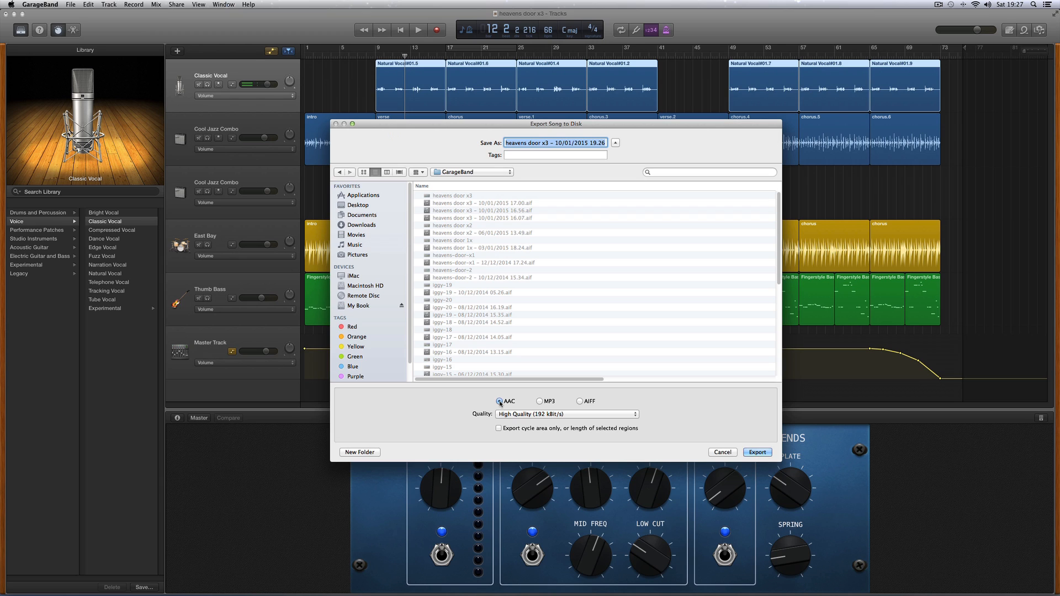
click(526, 416)
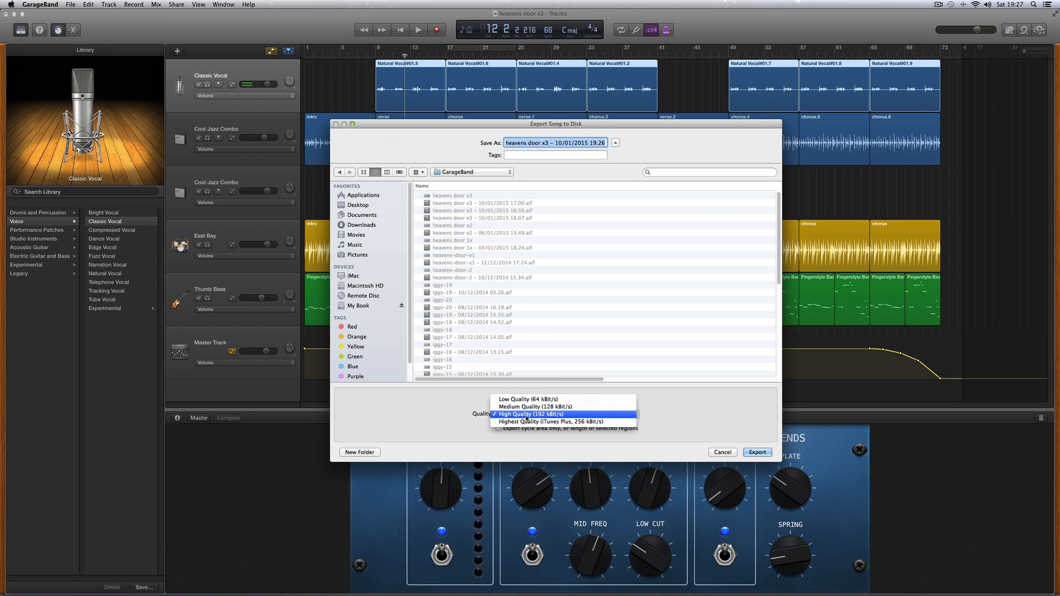
click(658, 422)
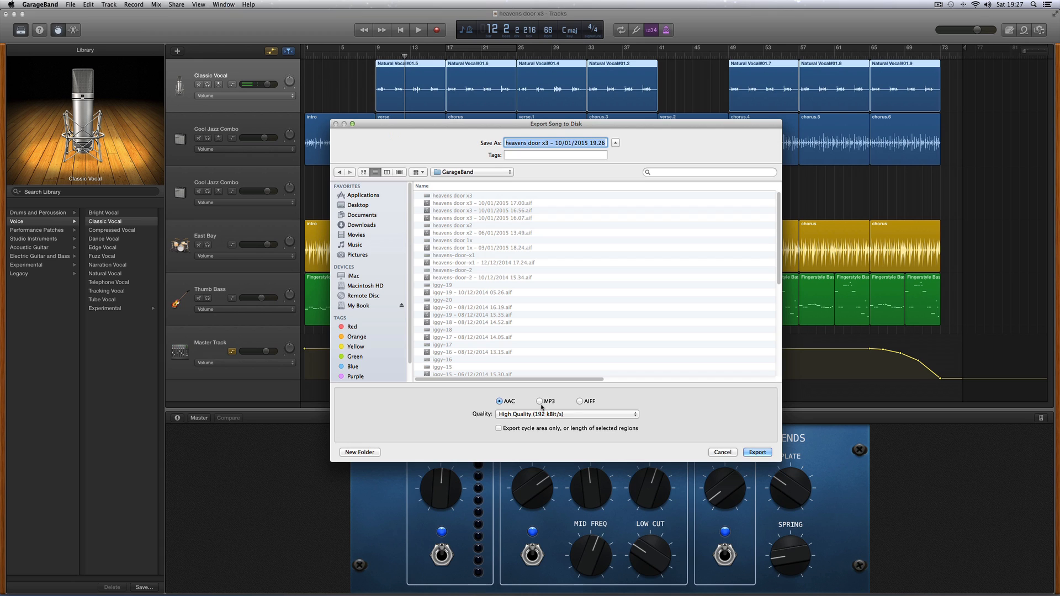
click(540, 403)
click(554, 415)
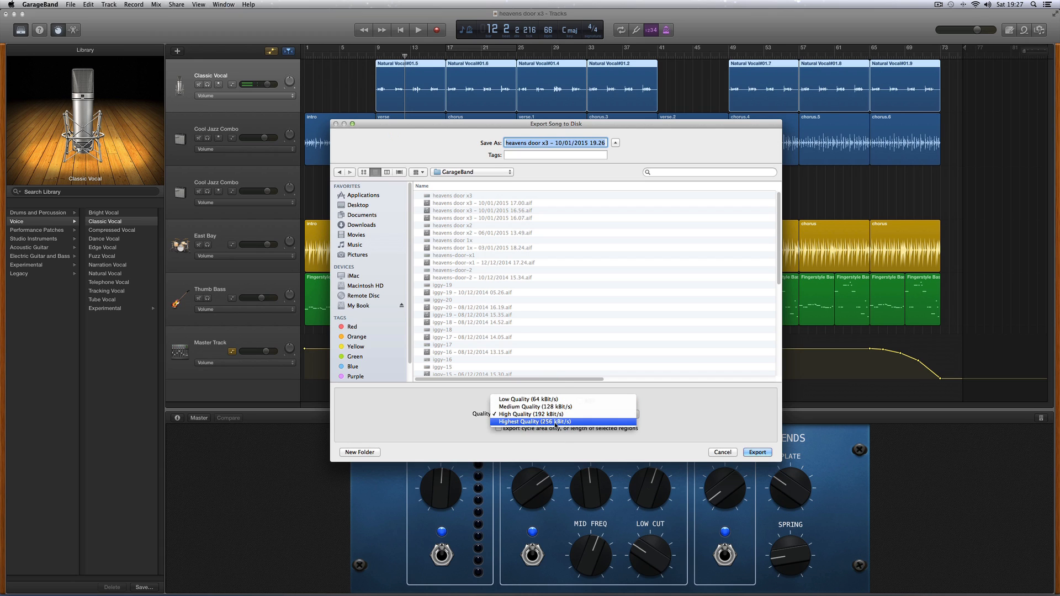
click(658, 427)
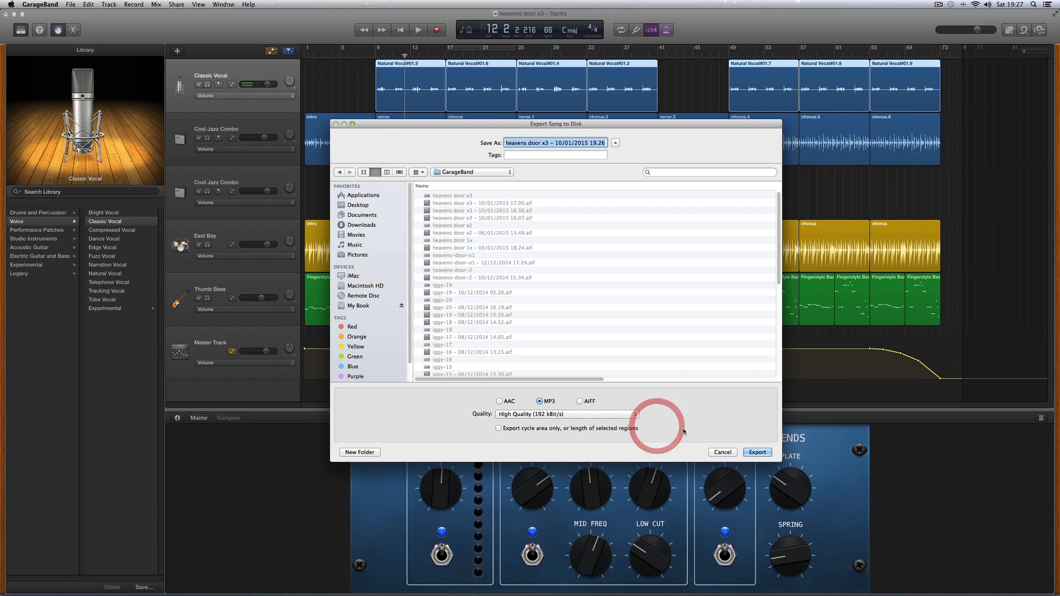
- Export the song to the GarageBand folder as AIFF with Uncompressed 16-bit (CD Quality)
click(580, 402)
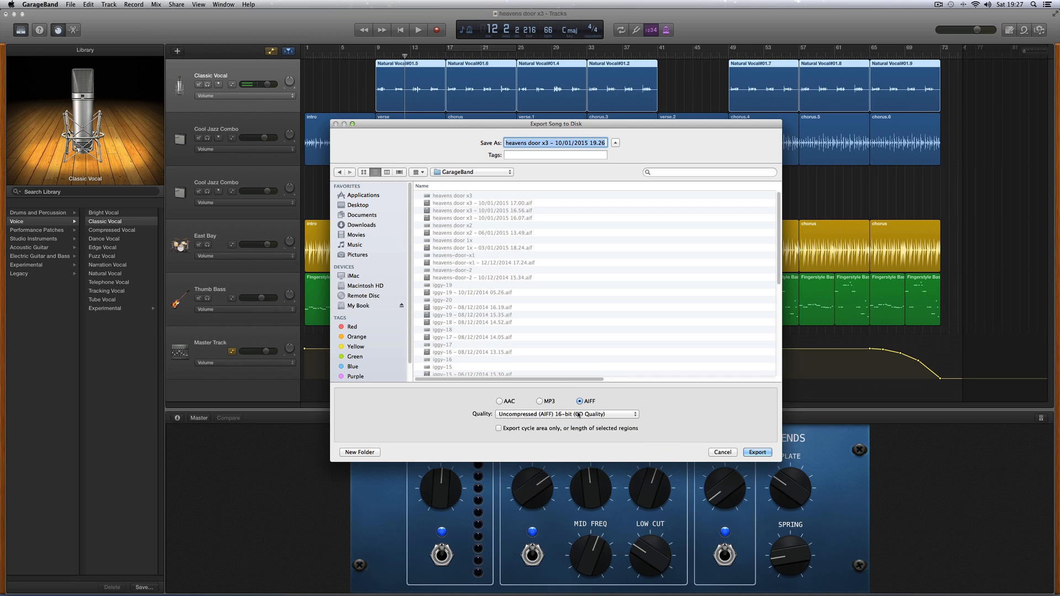
click(578, 415)
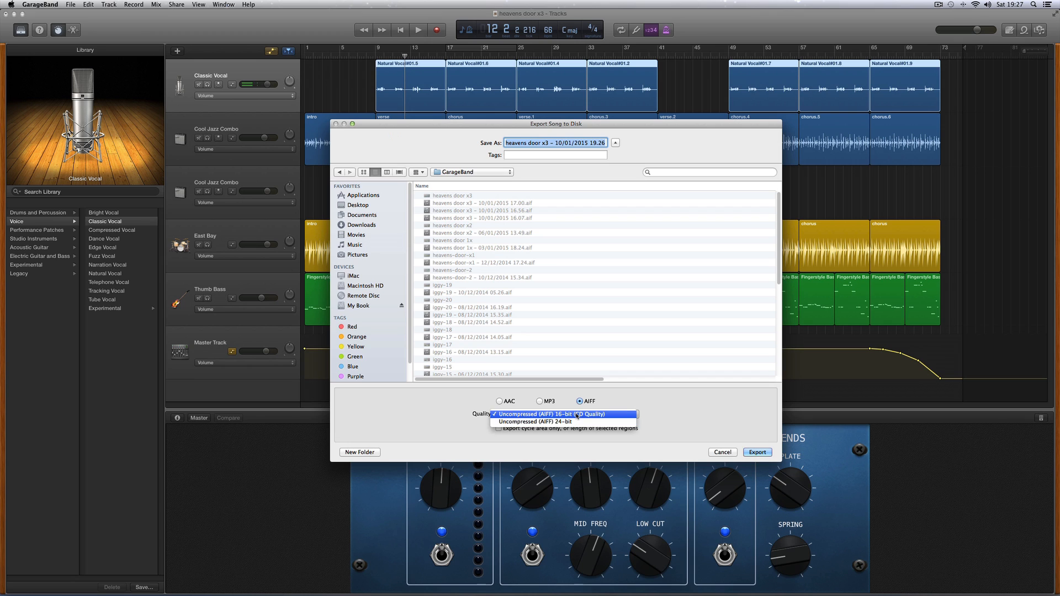
click(577, 415)
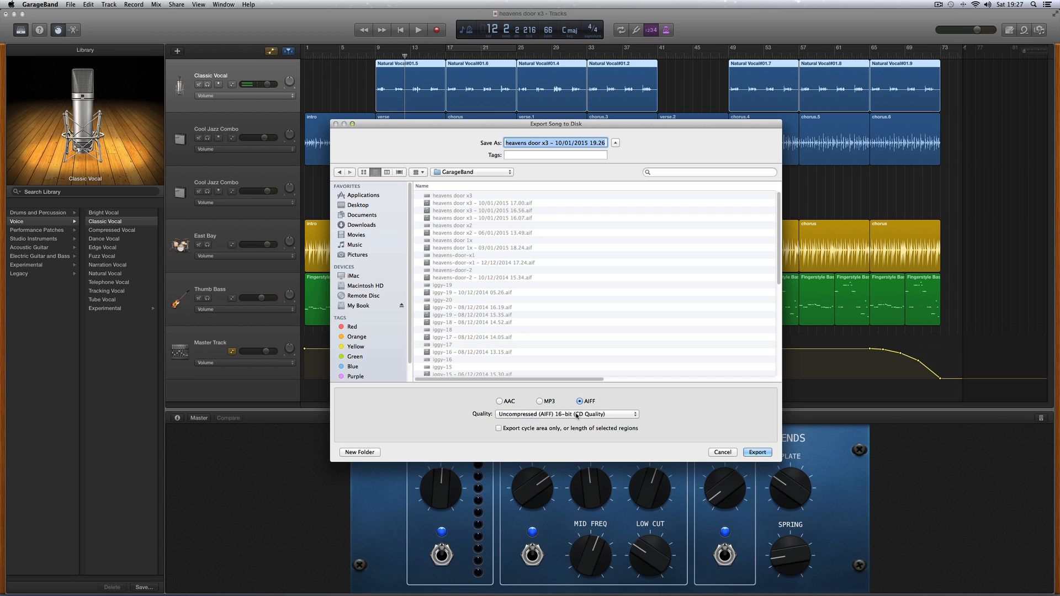
click(755, 453)
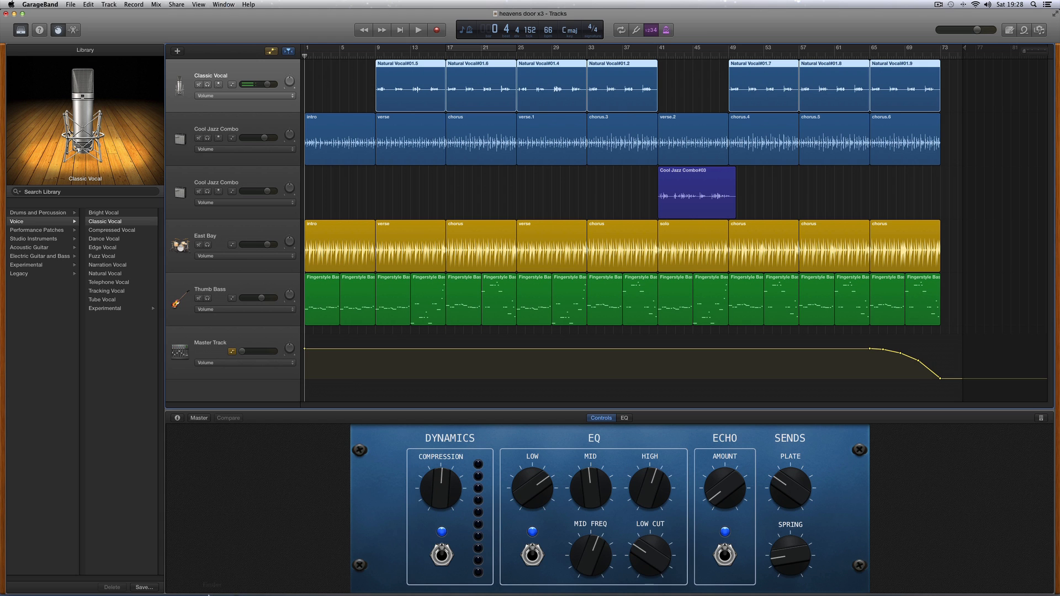
- Switch to Finder and select the exported heavens door x3 - 10/01/2015 19.26.aif in the Music folder's GarageBand subfolder
click(211, 578)
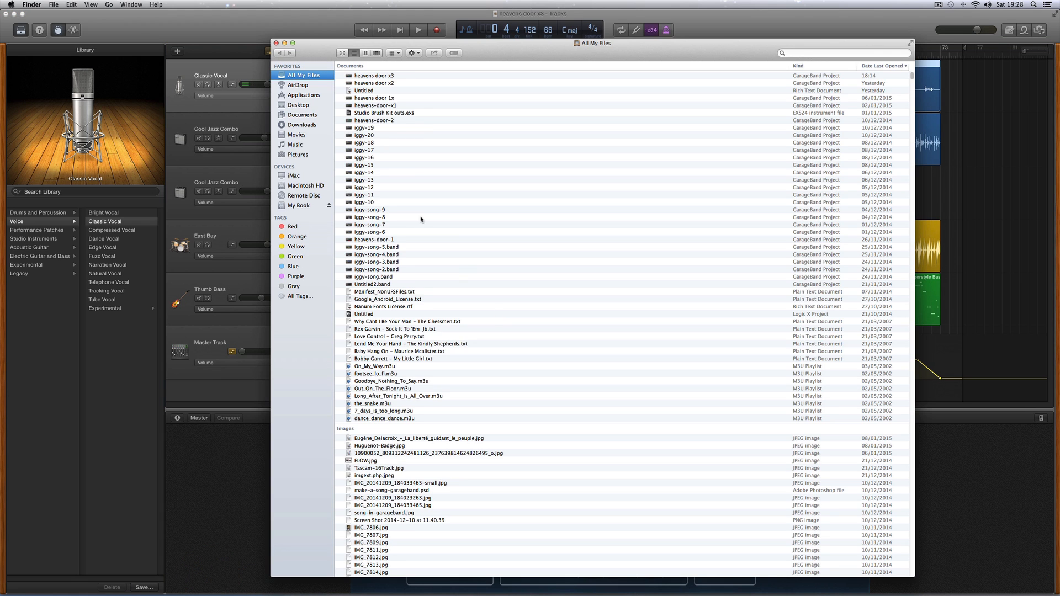
click(382, 76)
drag(485, 56, 582, 71)
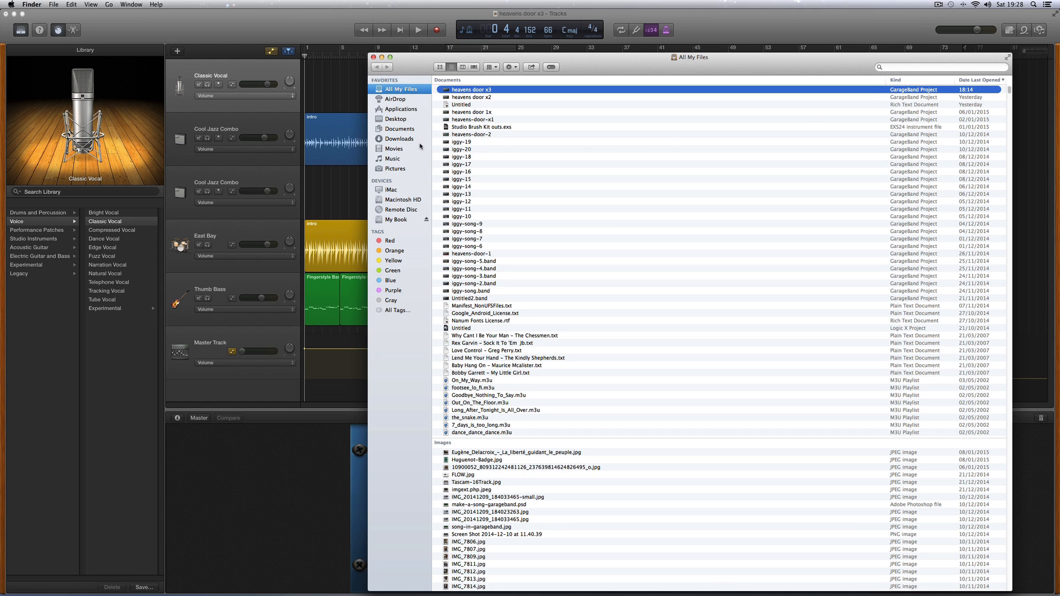
click(393, 158)
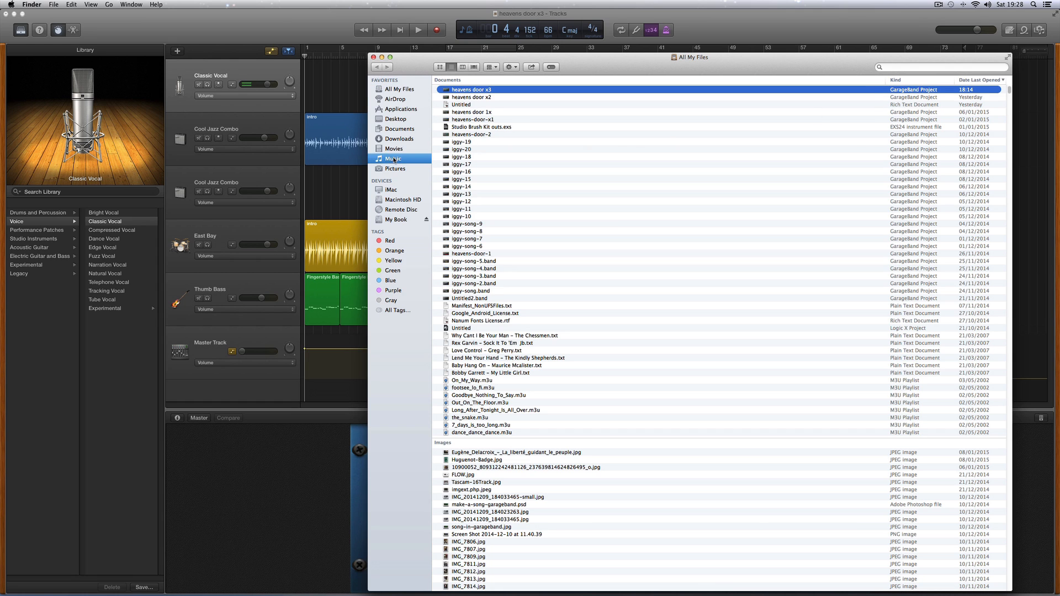
click(486, 97)
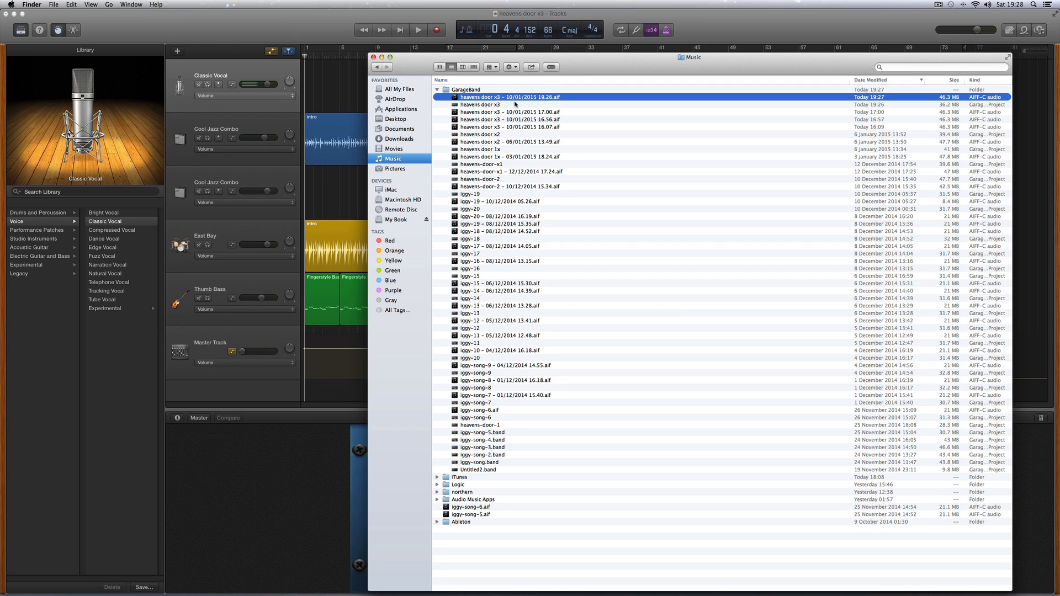
- Open the exported AIFF file in iTunes to hear it, move the Finder window aside and pause playback
double_click(456, 99)
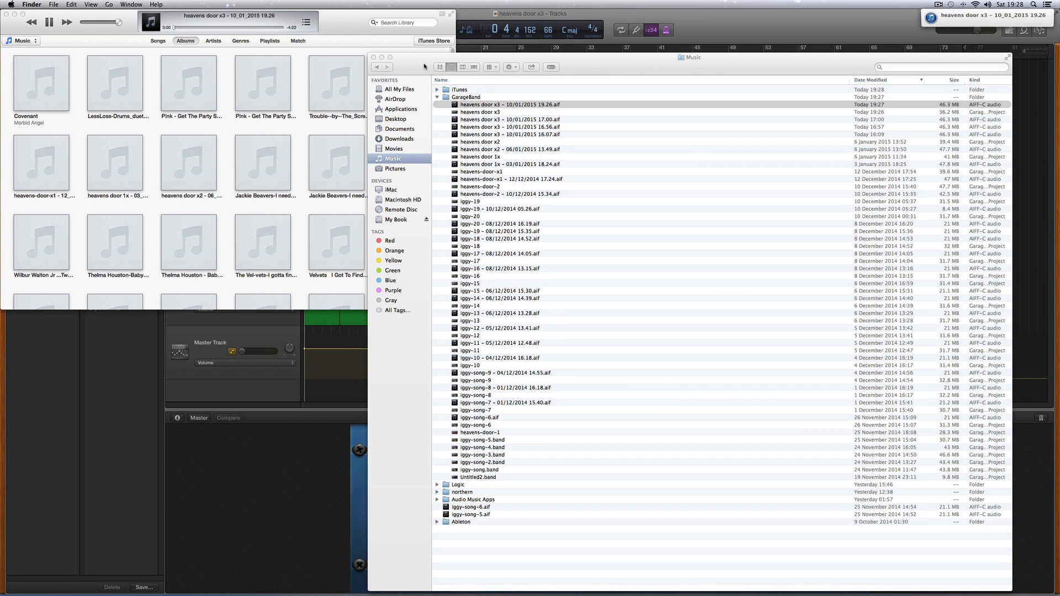
drag(424, 67, 543, 65)
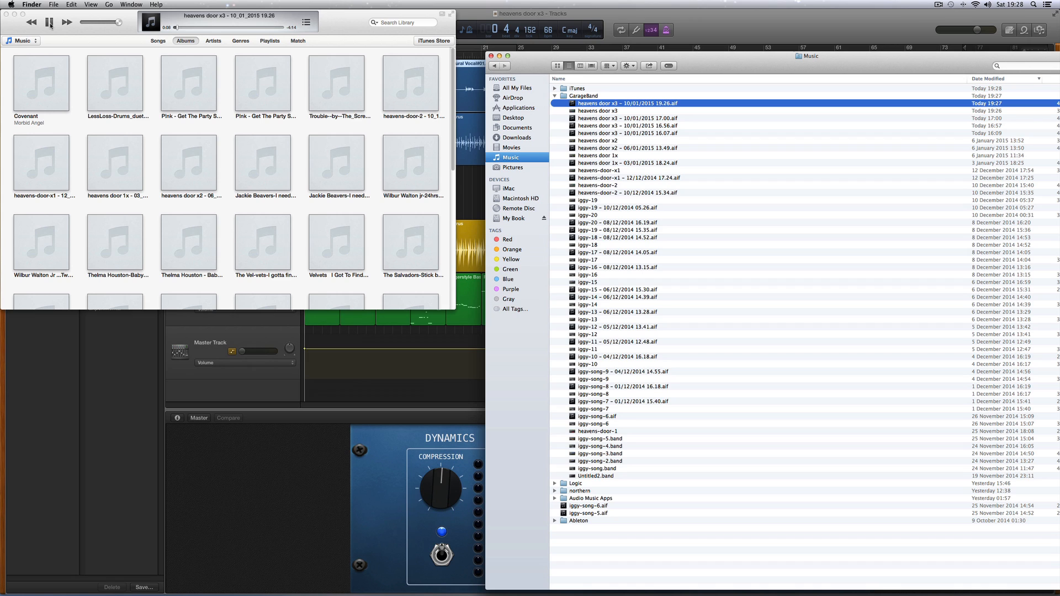
click(50, 25)
click(49, 22)
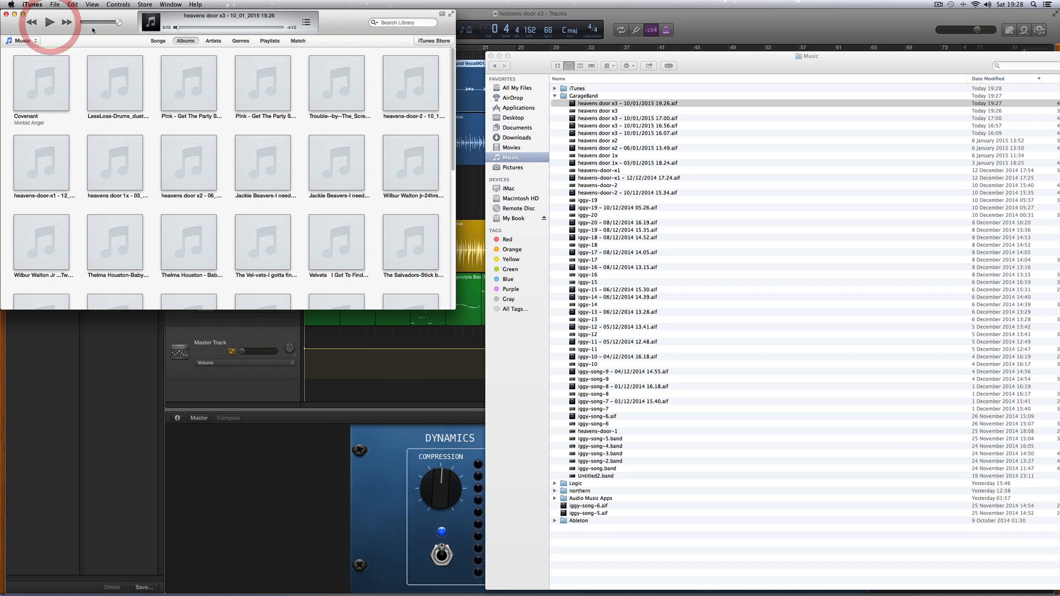
- Play the exported song in iTunes, skipping ahead to check several passages, and return to the GarageBand project
click(50, 24)
drag(181, 28, 185, 27)
key(space)
click(49, 23)
drag(219, 30, 234, 32)
drag(241, 29, 275, 30)
click(652, 17)
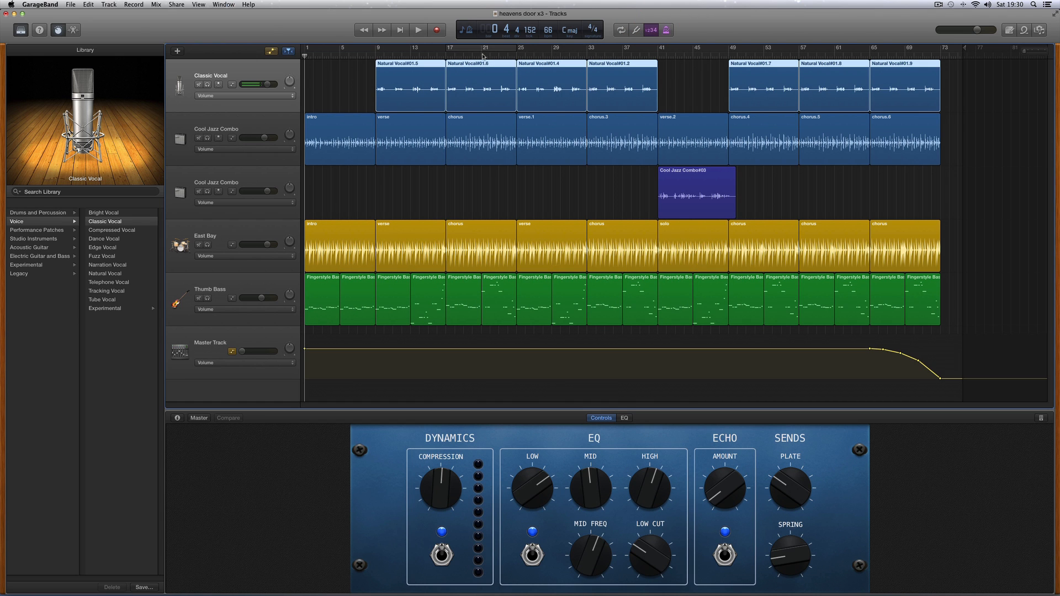
- Switch to iTunes, pause the track that is playing and go back to GarageBand
key(super+Tab)
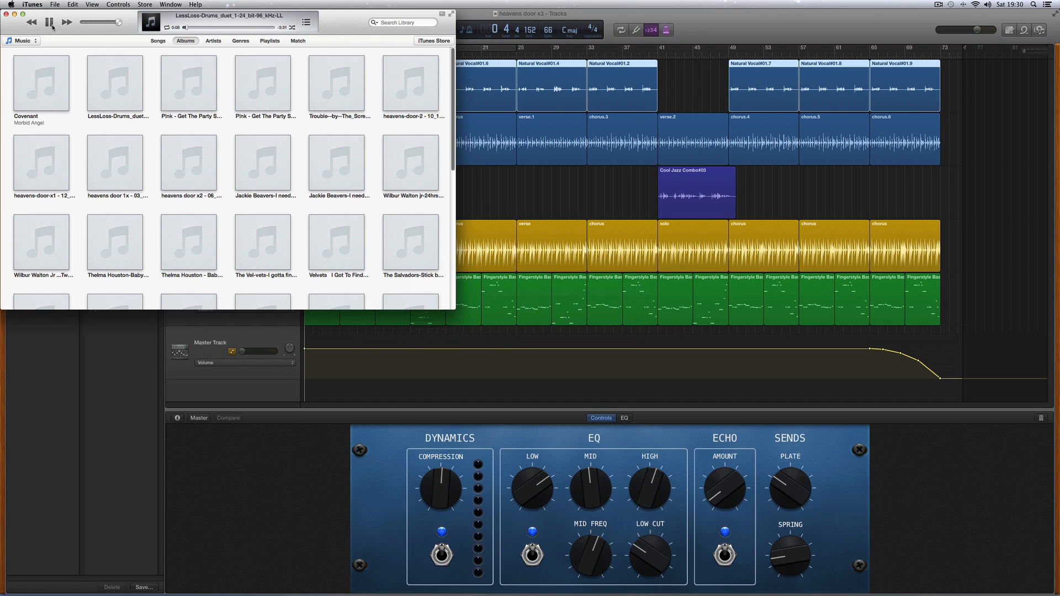
click(50, 23)
key(super+Tab)
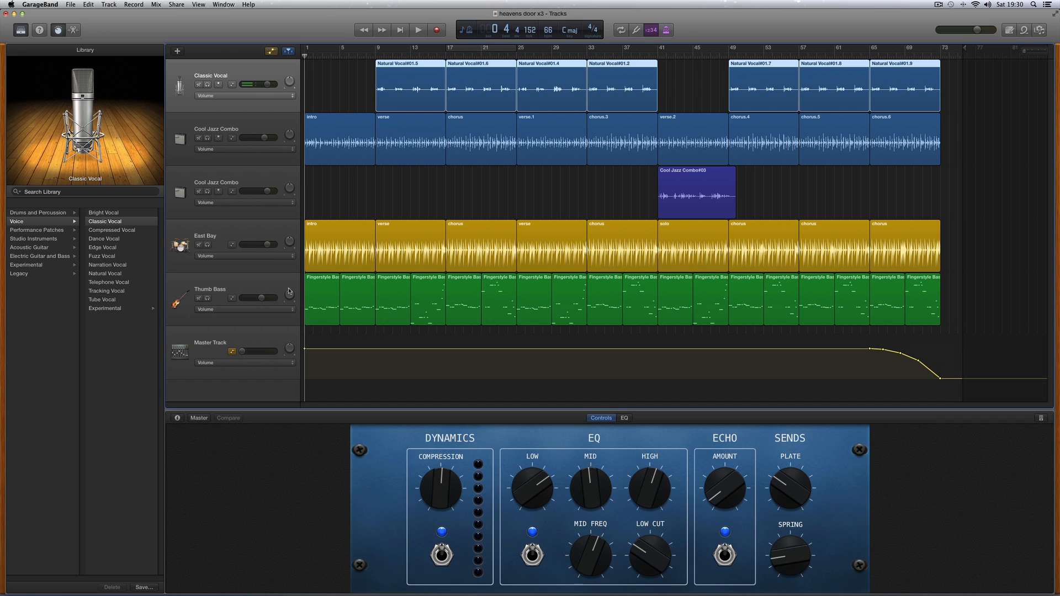
- Turn the Thumb Bass track's volume down slightly and fine-tune the East Bay drum track's volume
click(252, 289)
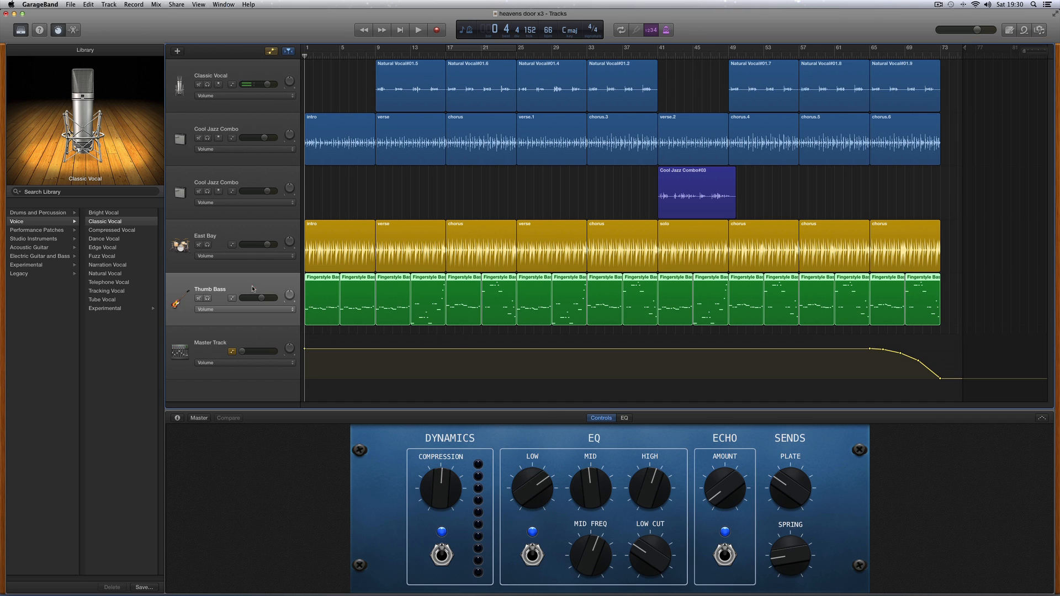
drag(262, 298, 258, 299)
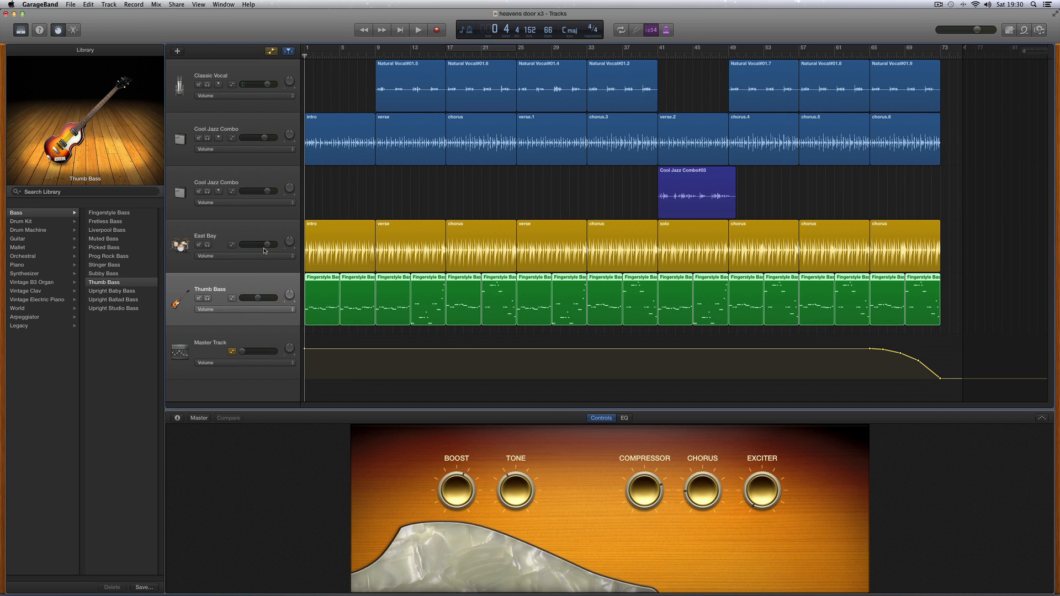
click(266, 245)
drag(265, 245, 267, 245)
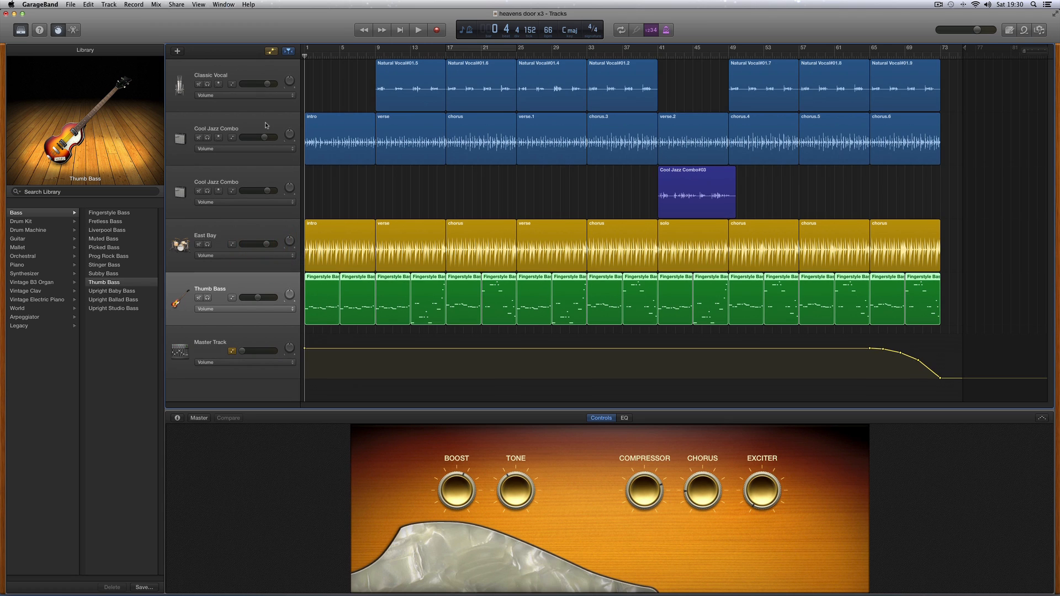
- Select the Classic Vocal track, start playback and lower the Thumb Bass and East Bay volumes a little while listening
click(257, 69)
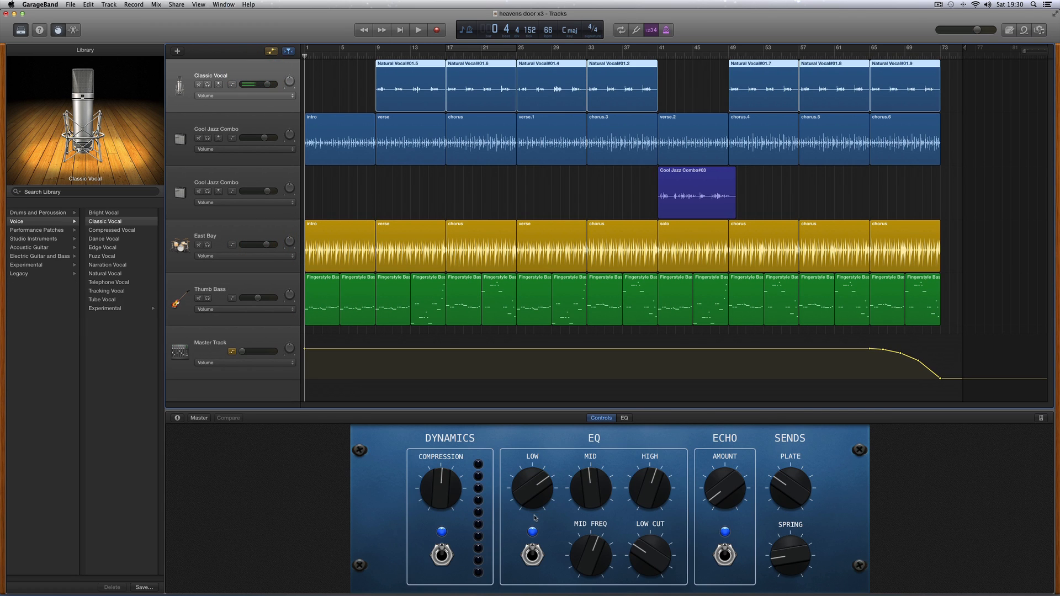
key(space)
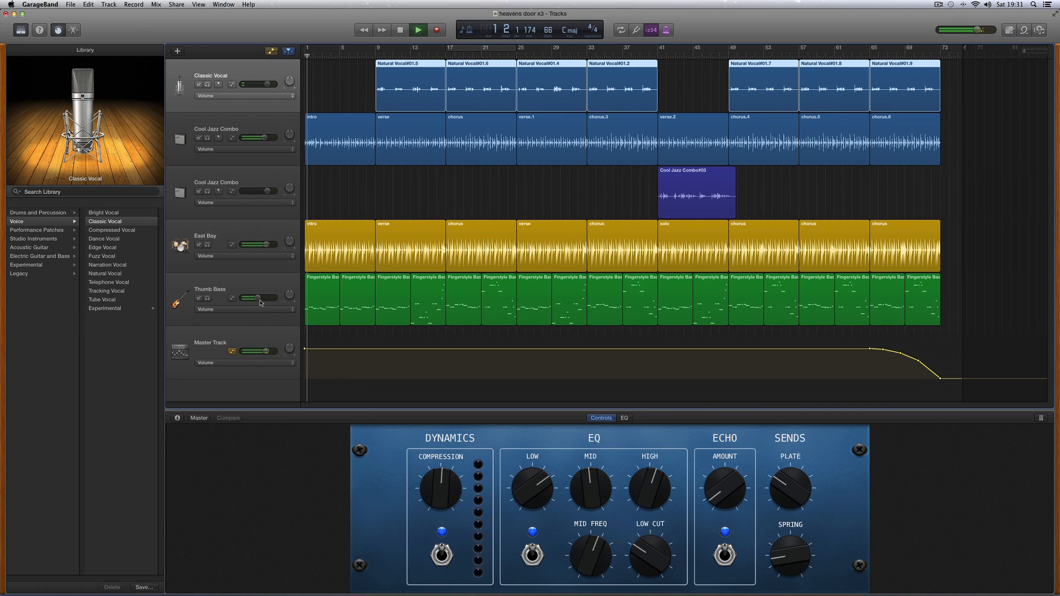
drag(261, 302, 259, 302)
drag(266, 244, 262, 245)
- Fine-tune the kick, snare, cymbals, hi-hat and toms levels of the East Bay drum kit during playback
click(263, 233)
drag(395, 476, 395, 477)
click(467, 481)
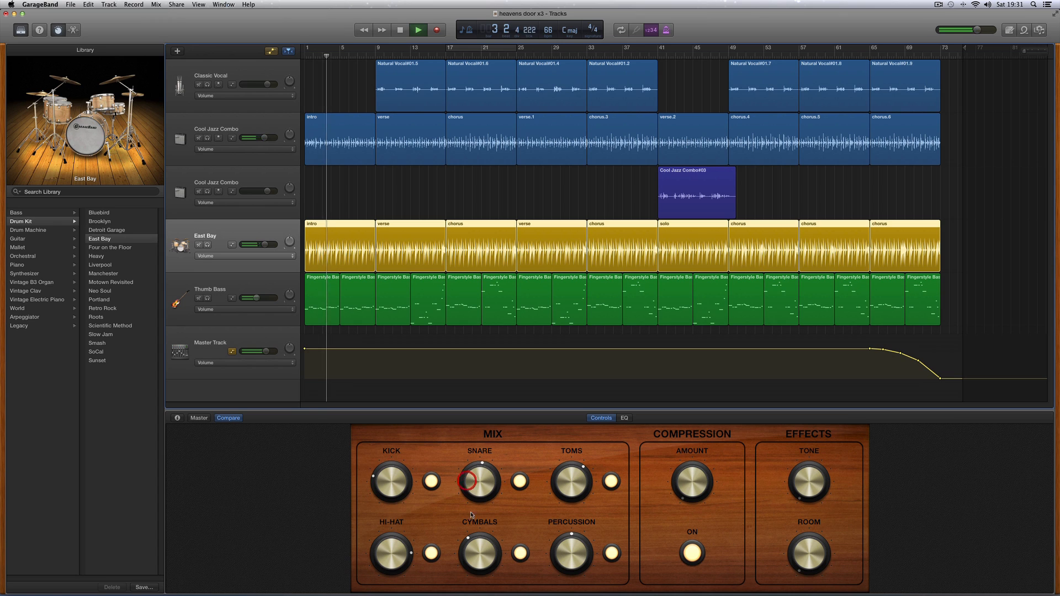
click(475, 542)
click(401, 552)
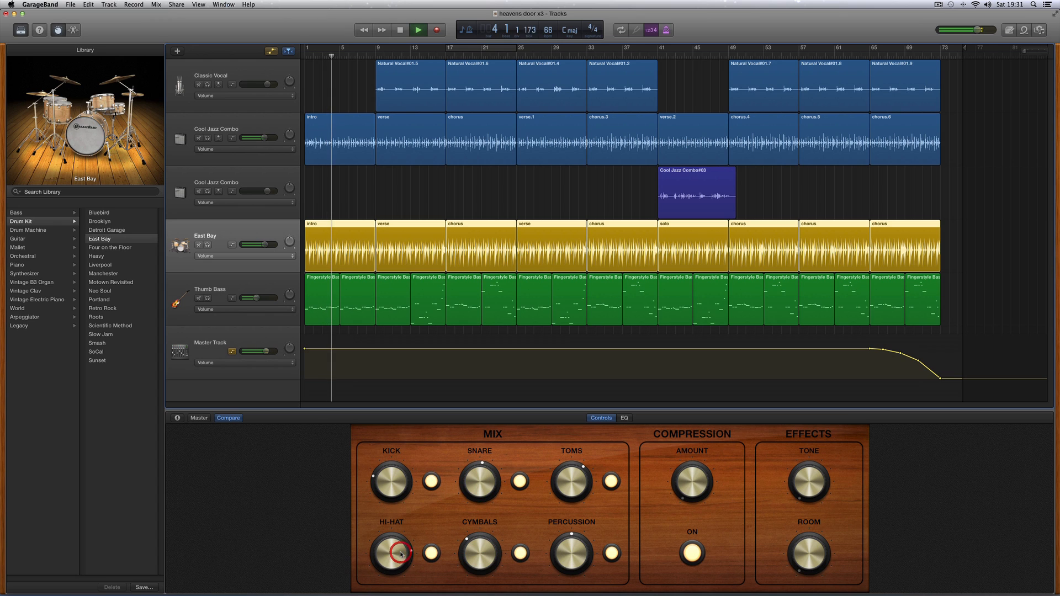
click(558, 481)
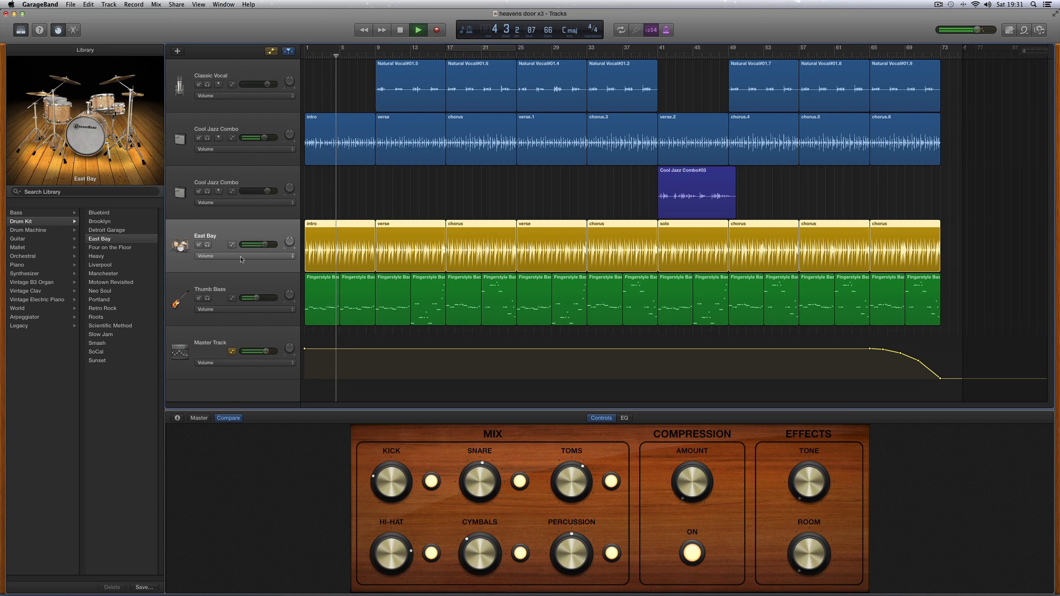
- Lower the Thumb Bass track's volume a bit more and stop playback
drag(256, 298, 253, 300)
key(space)
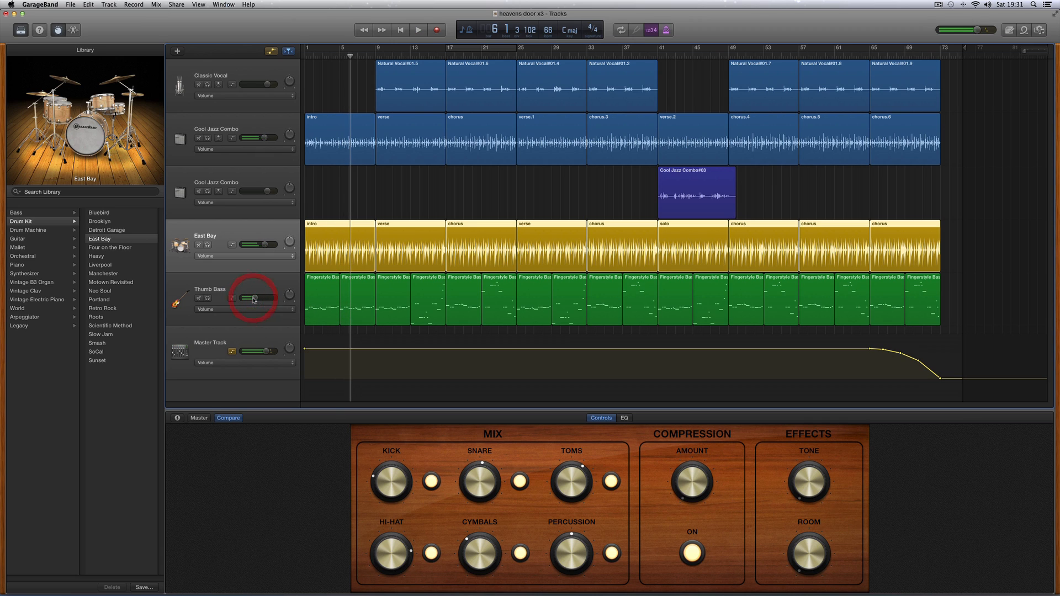